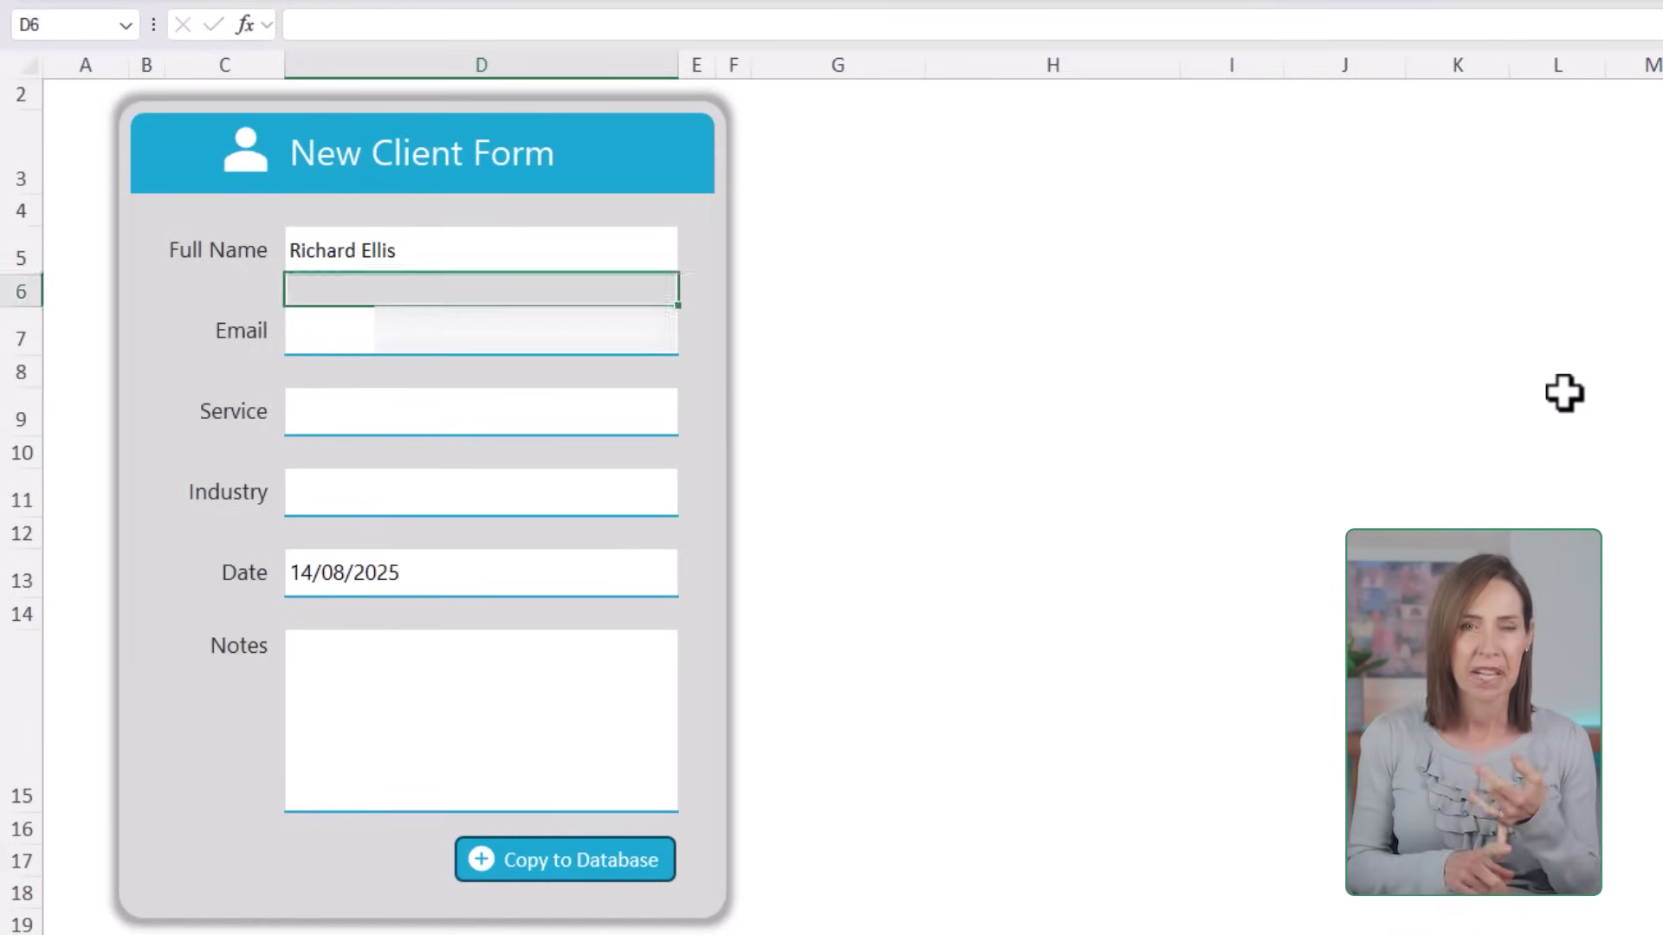
Step: Fill the form with the client's name, email, service, Finance industry and notes 'LAMBDA custom functions.'
key(Return)
text(Richar)
key(Return)
key(Return)
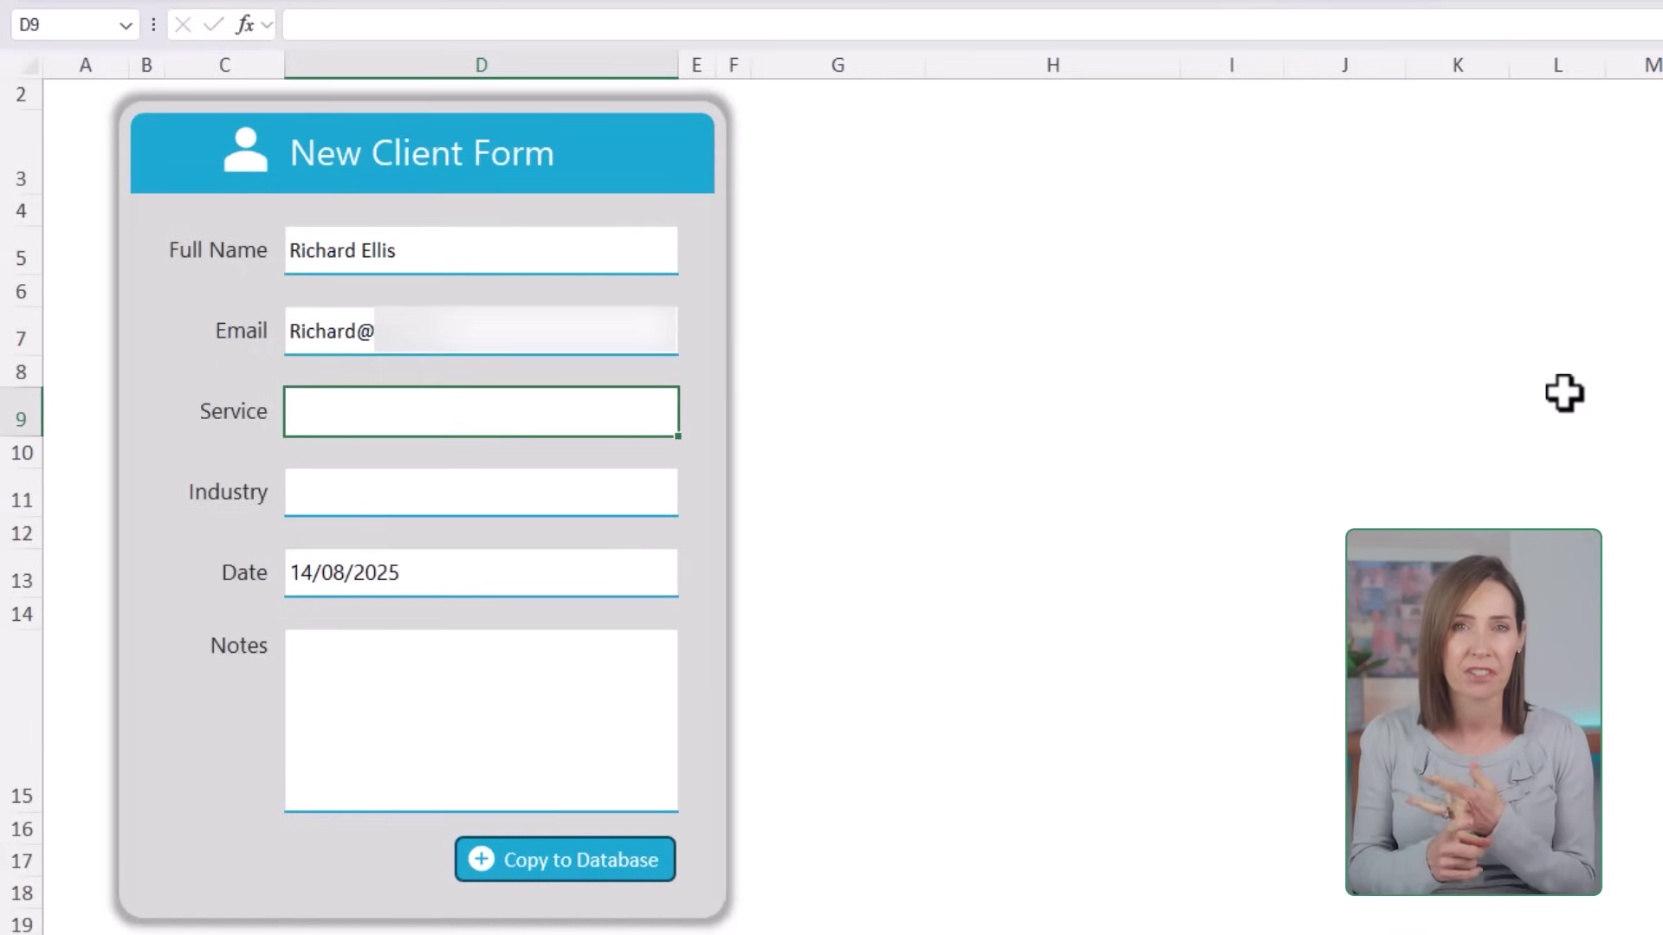
key(Return)
key(Return)
key(alt+Down)
key(Down)
key(Down)
key(Return)
key(Return)
key(Return)
key(Return)
key(Return)
text(LAMBDA custom functions.)
Step: Copy the entry to the database, check the new row on the Database sheet, then open the report pivot's menu
click(1564, 393)
click(598, 862)
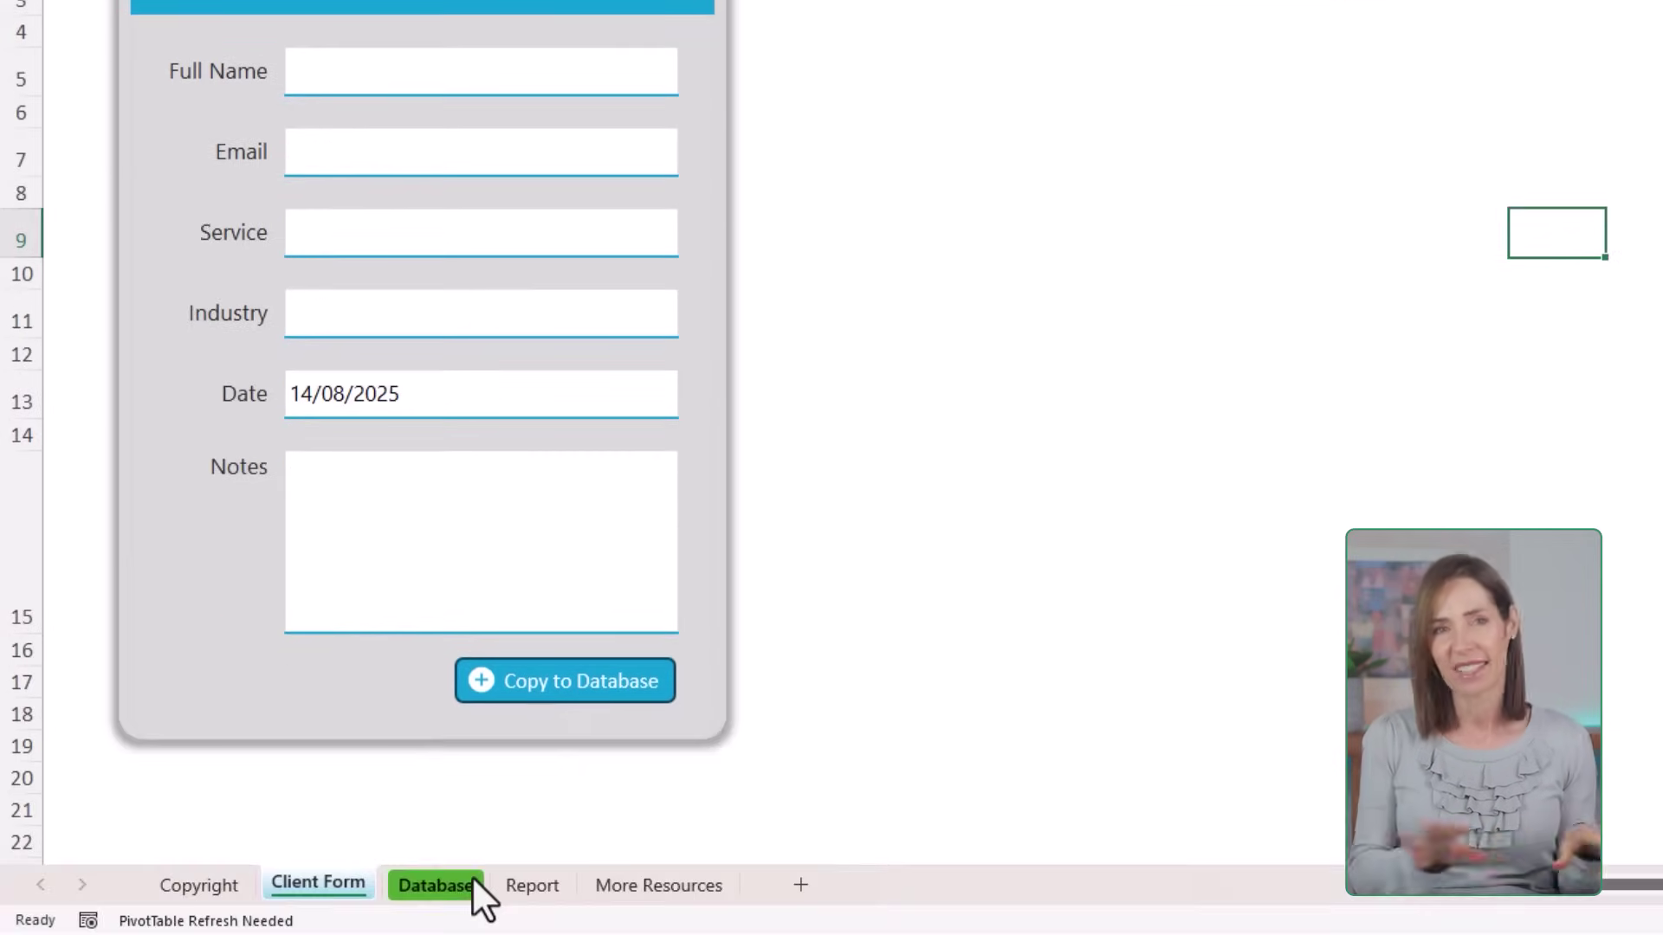
click(471, 884)
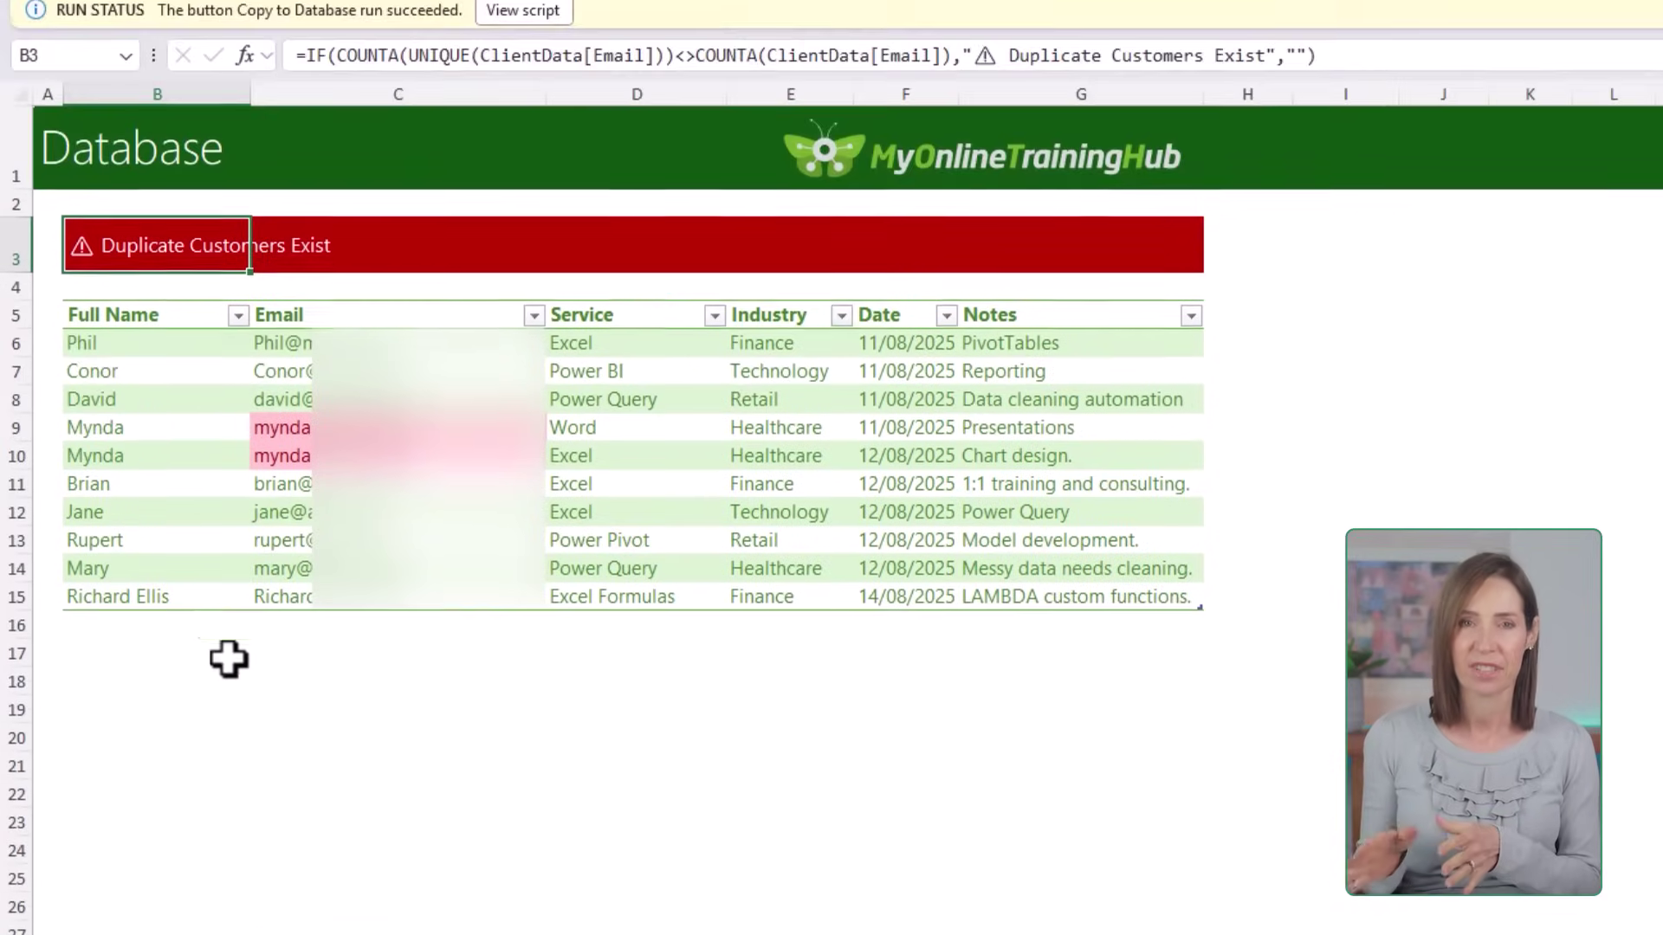
drag(226, 596, 1024, 603)
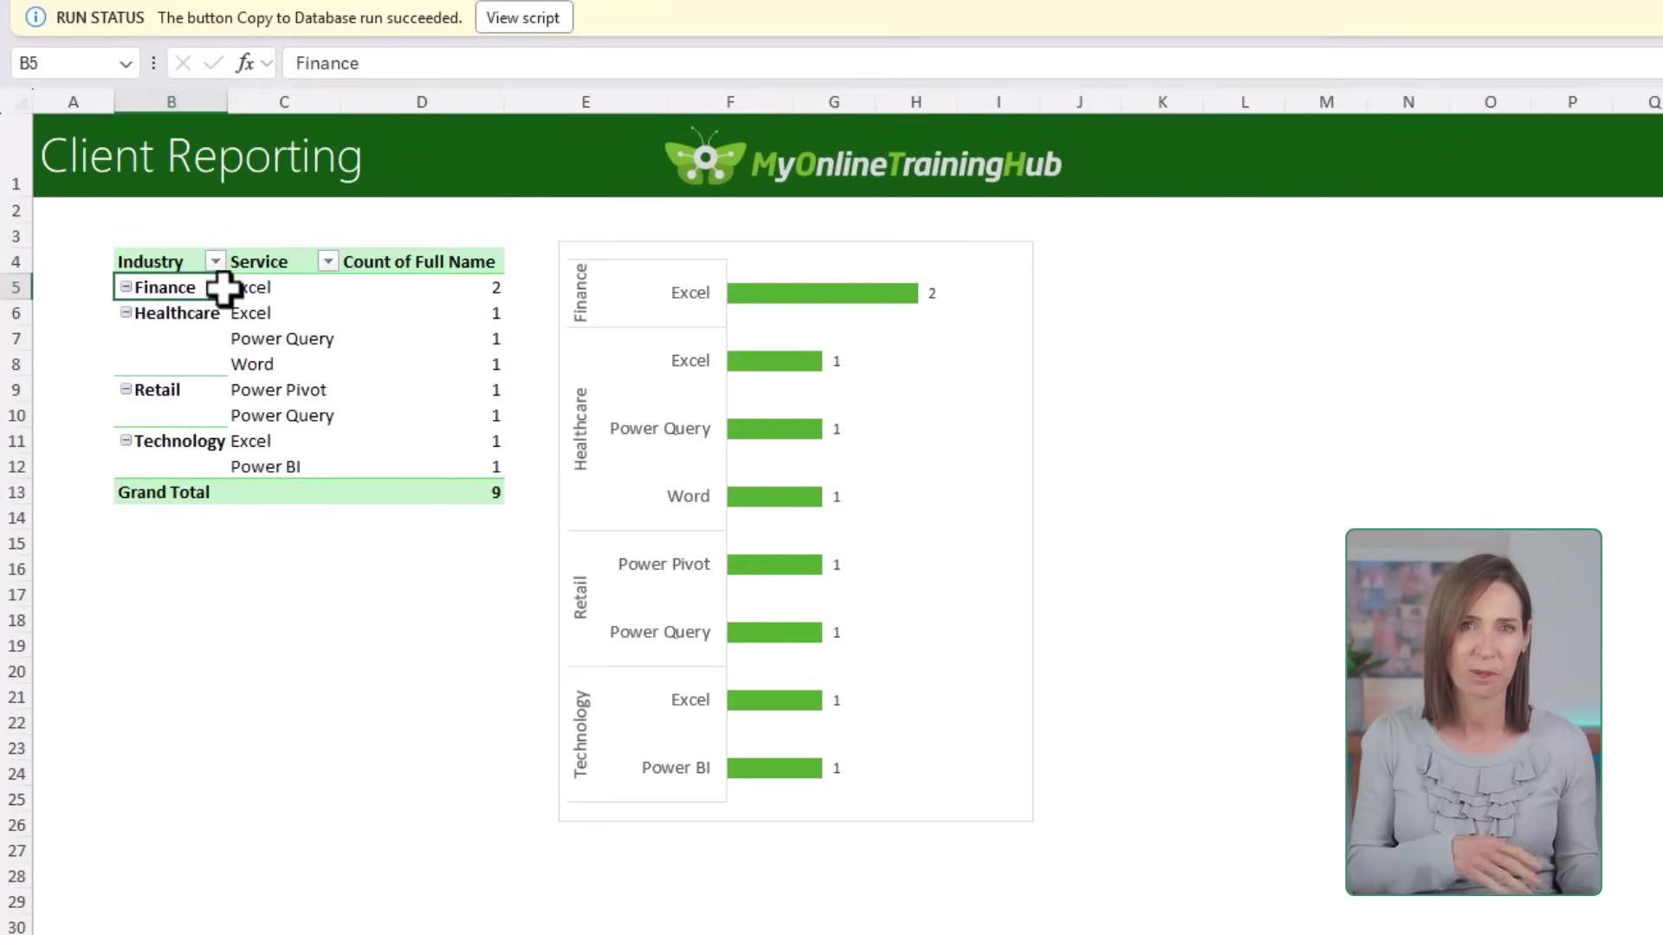
right_click(223, 286)
Step: Refresh the Client Reporting PivotTable so it includes the new client
click(289, 422)
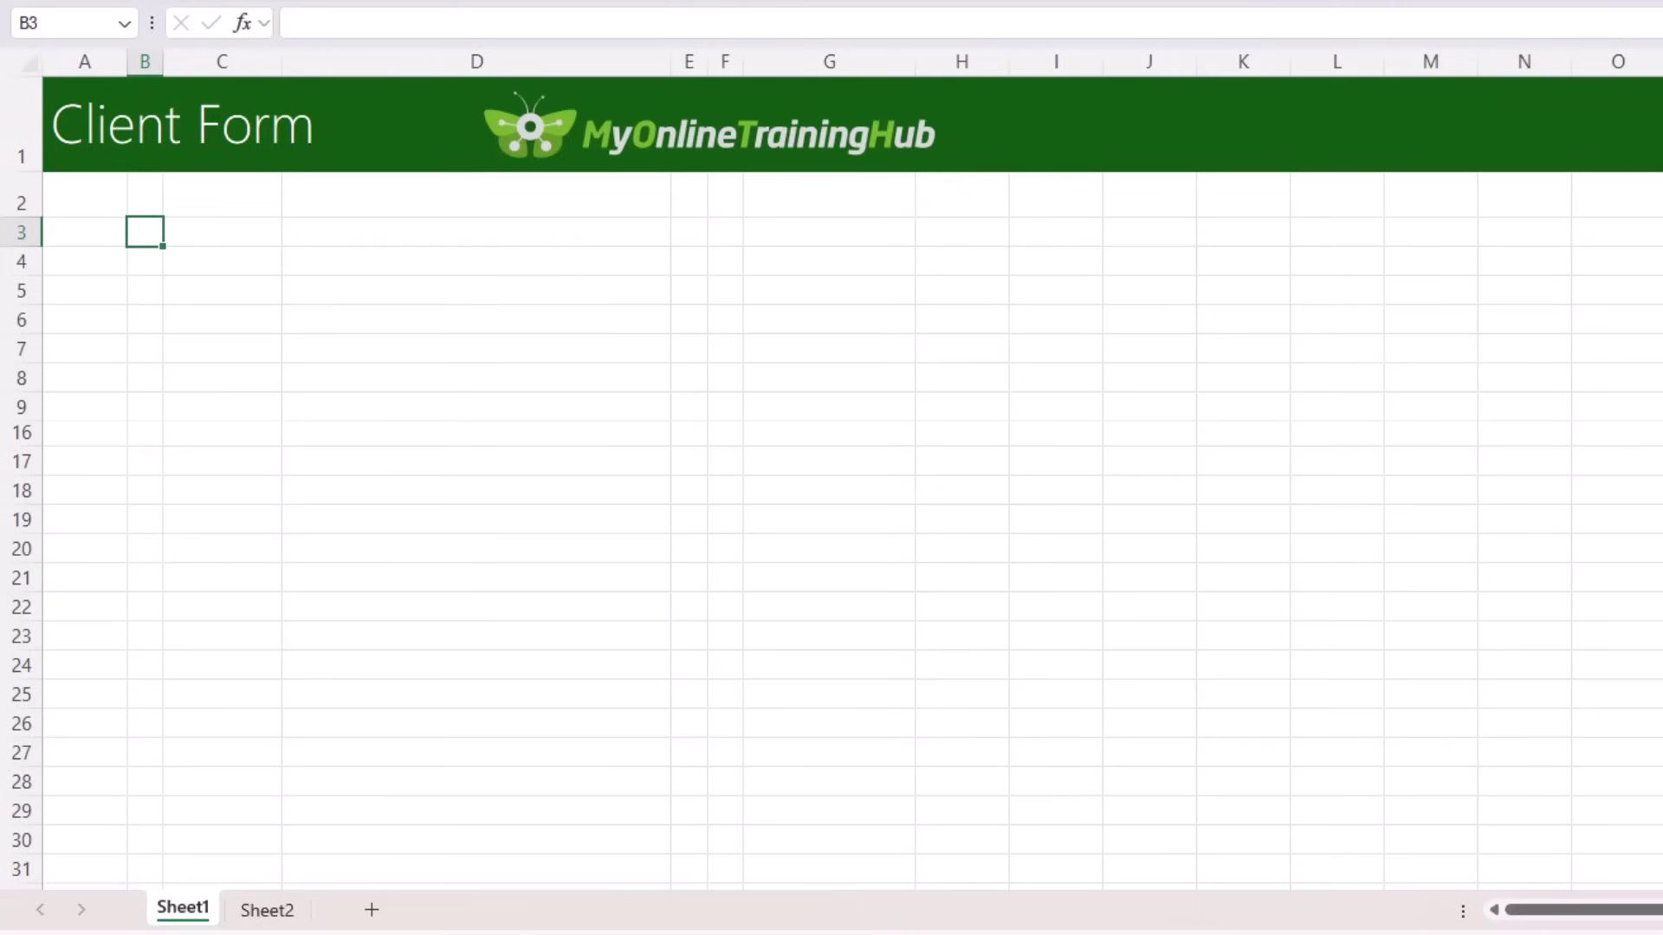
Step: Rename the first sheet tab to 'Client Form' and bring up its tab menu
key(ctrl+Page_Down)
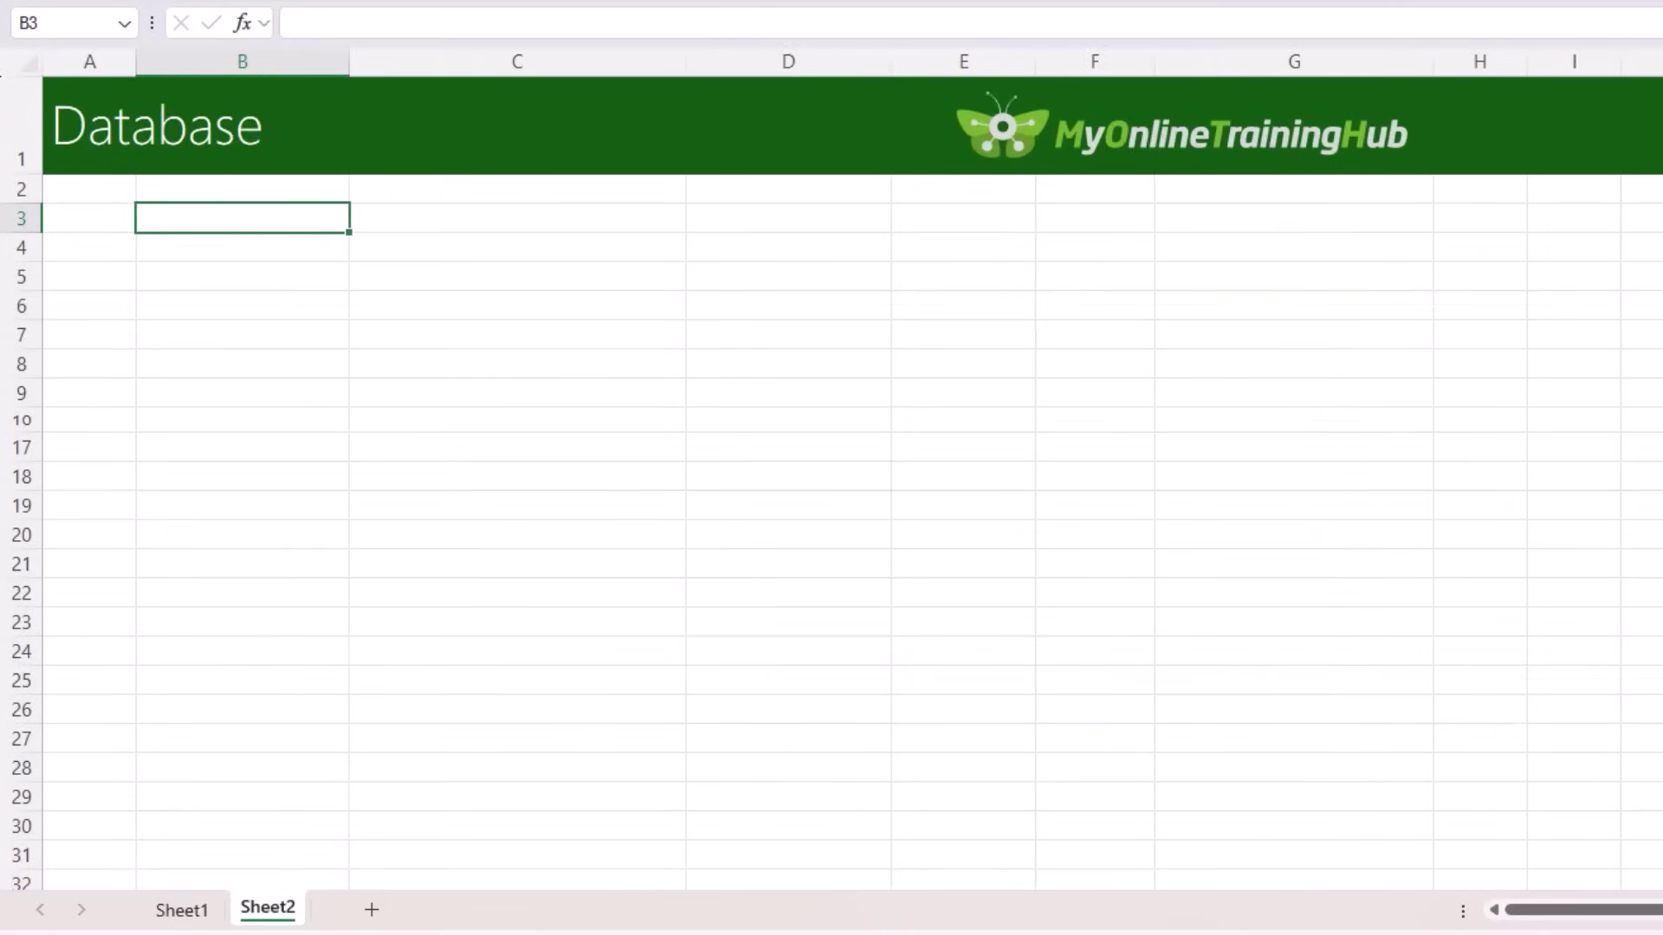
key(ctrl+Page_Up)
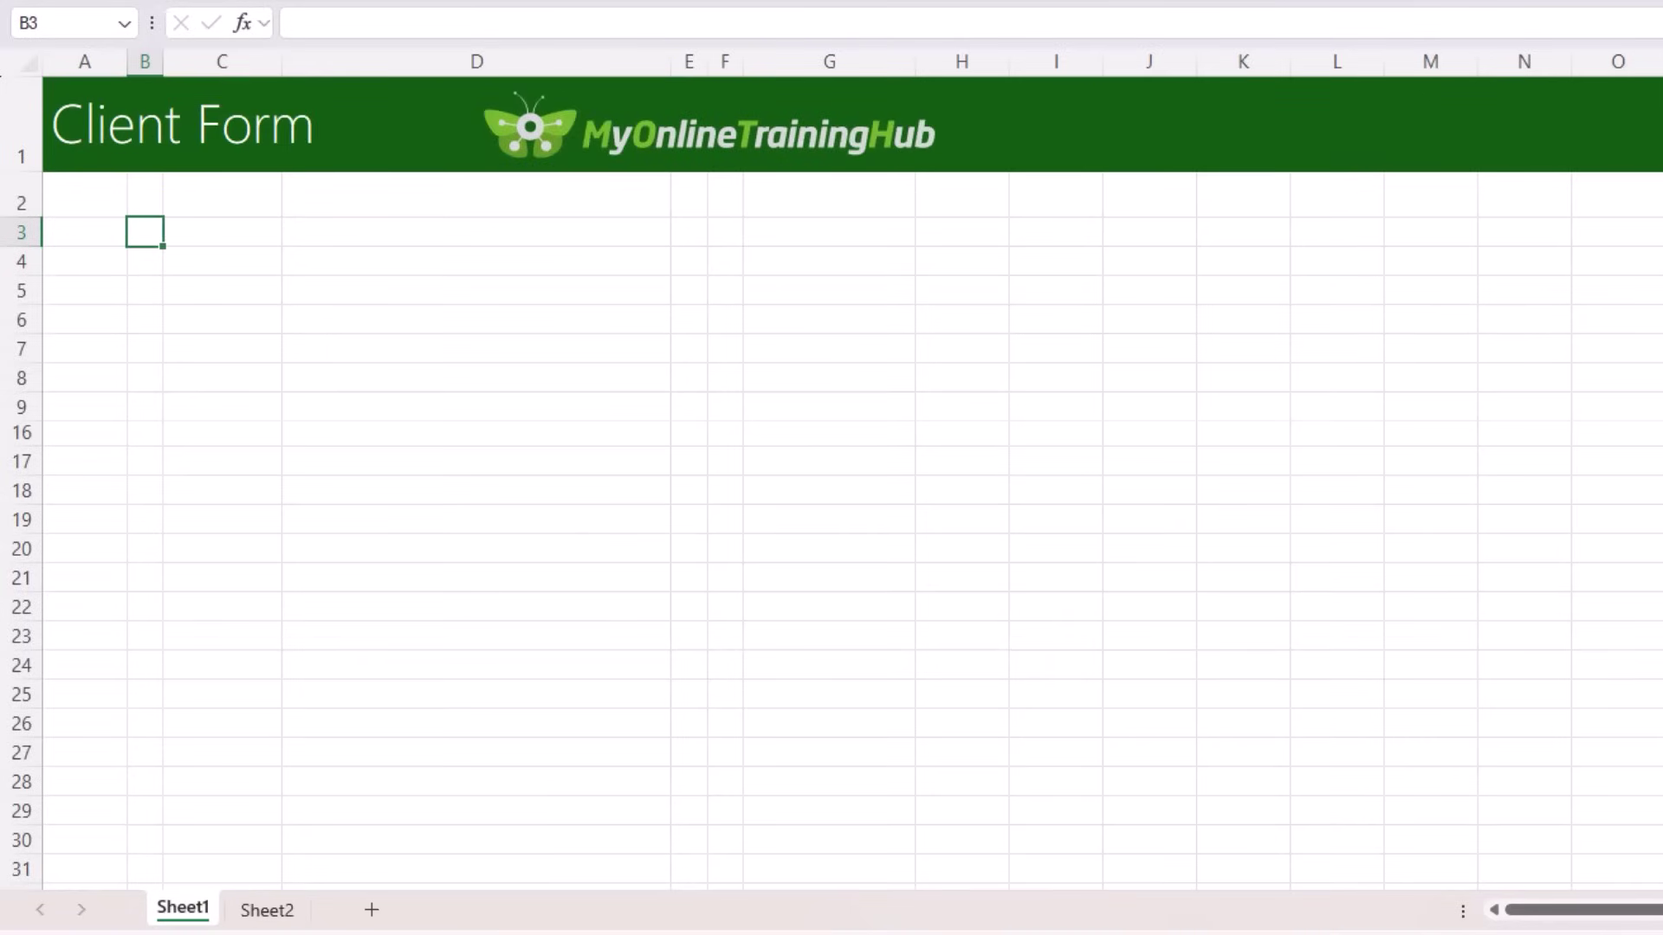
double_click(198, 909)
text(Client Form)
key(Return)
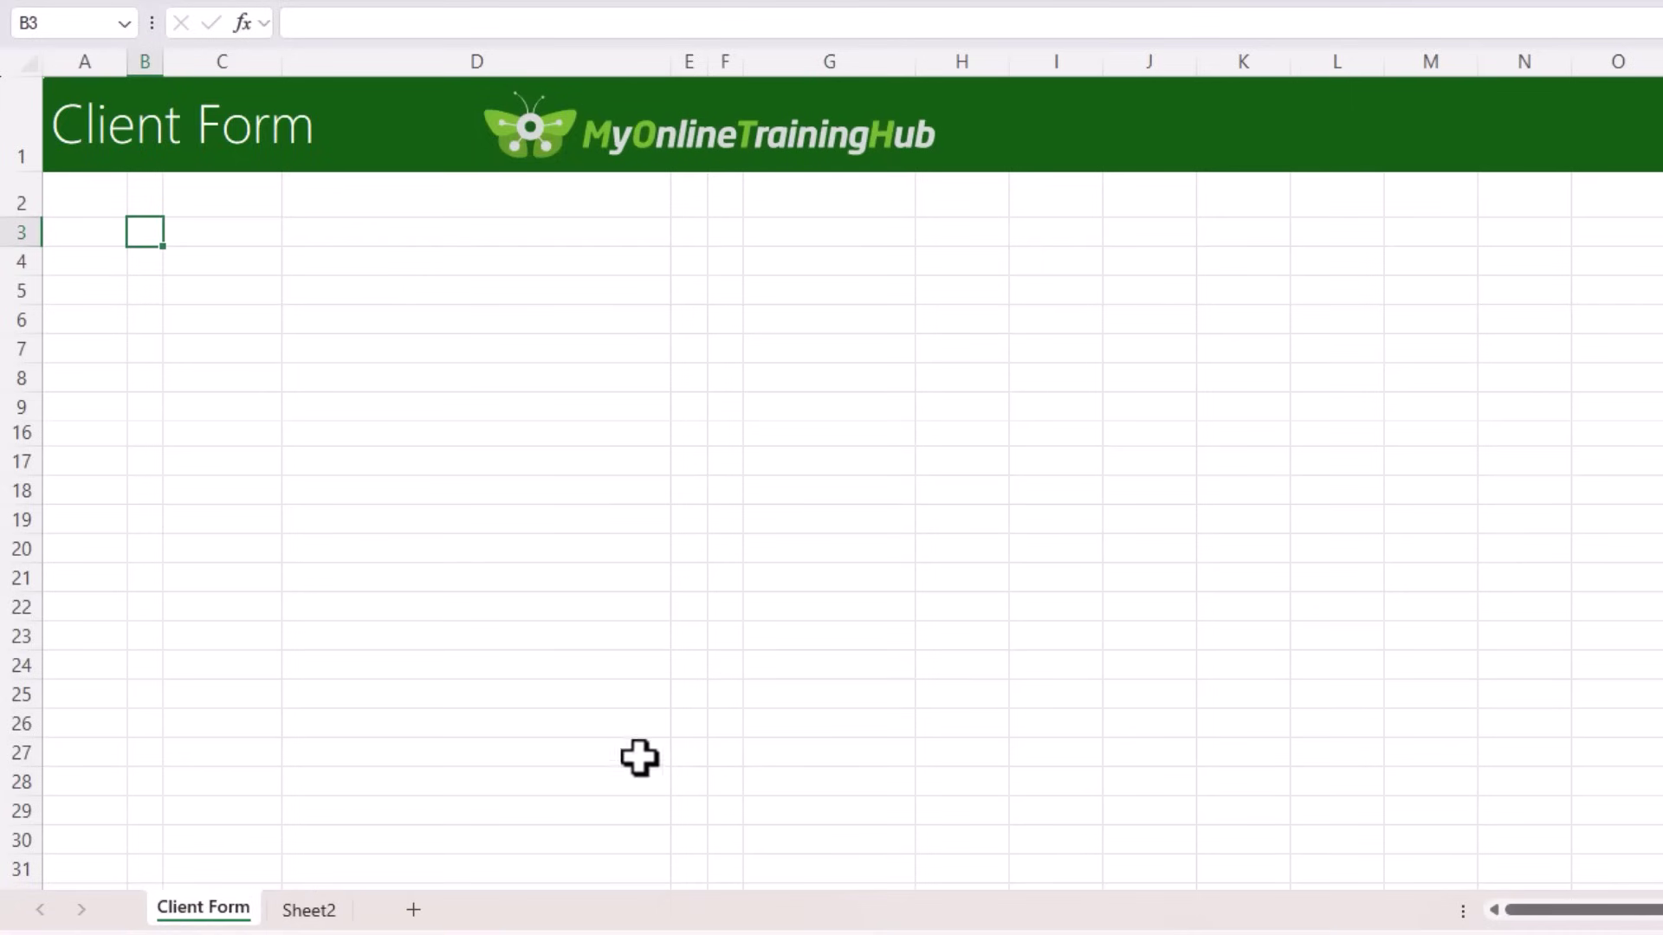
right_click(243, 909)
Step: Colour the Client Form tab blue and enter the title 'New Client Form' in B3
mouse_move(381, 694)
click(704, 589)
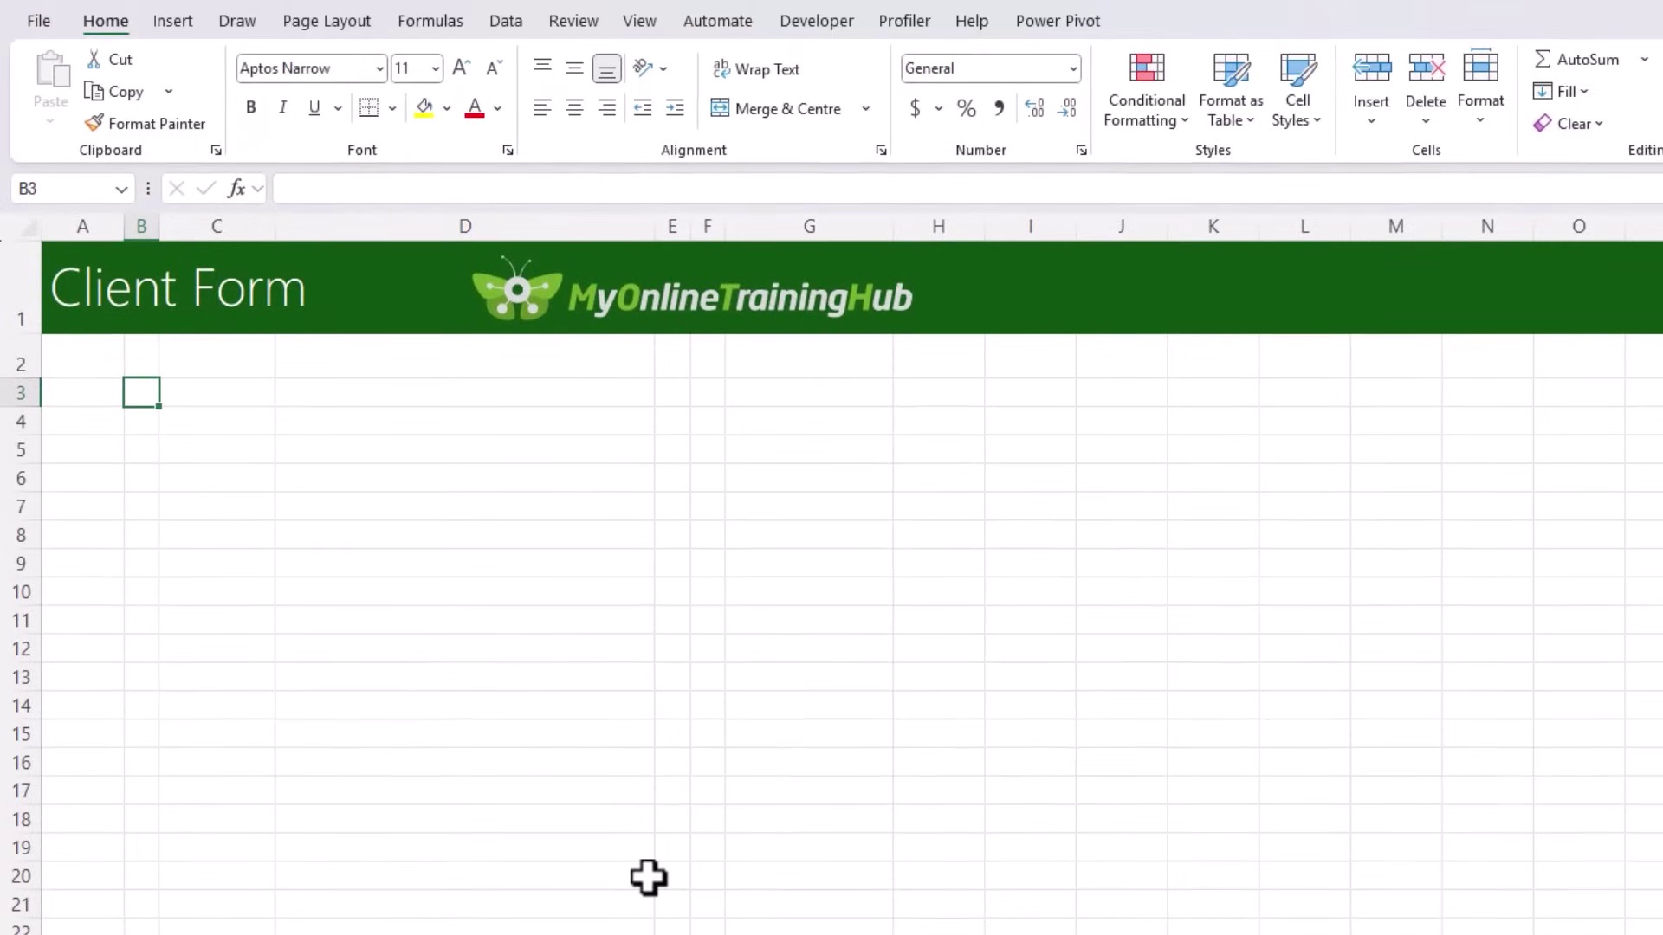
text(New Client Form)
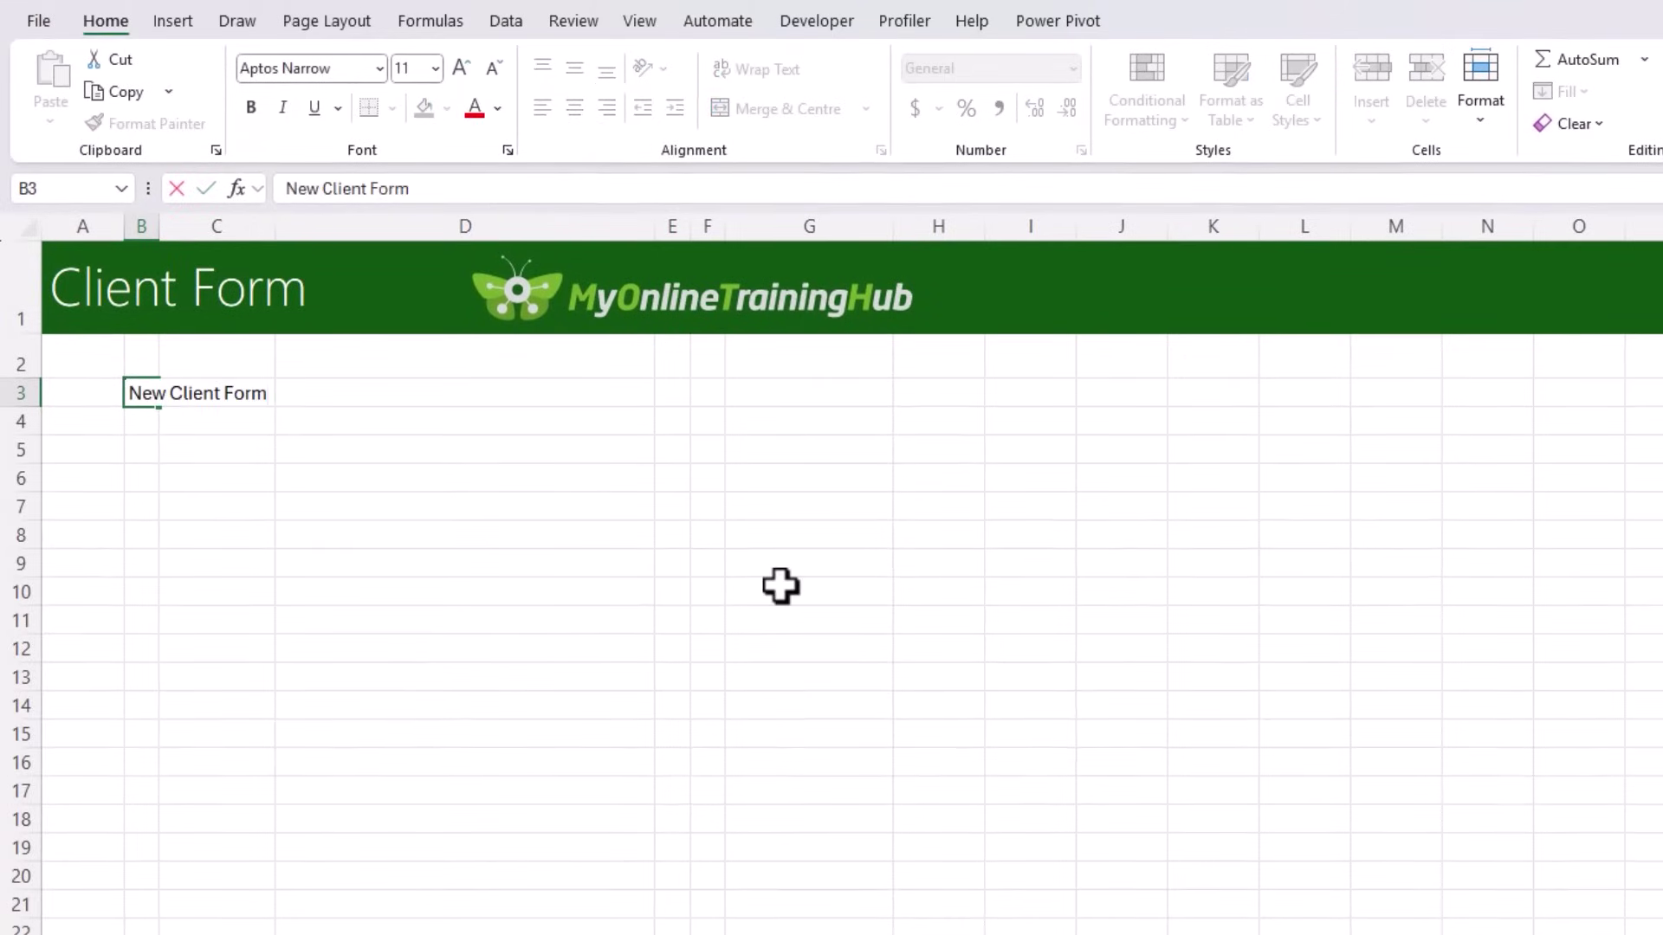
key(Return)
key(Return)
Step: Enter the labels Full Name, Email, Service, Industry, Date and Notes in C5 to C15
key(Right)
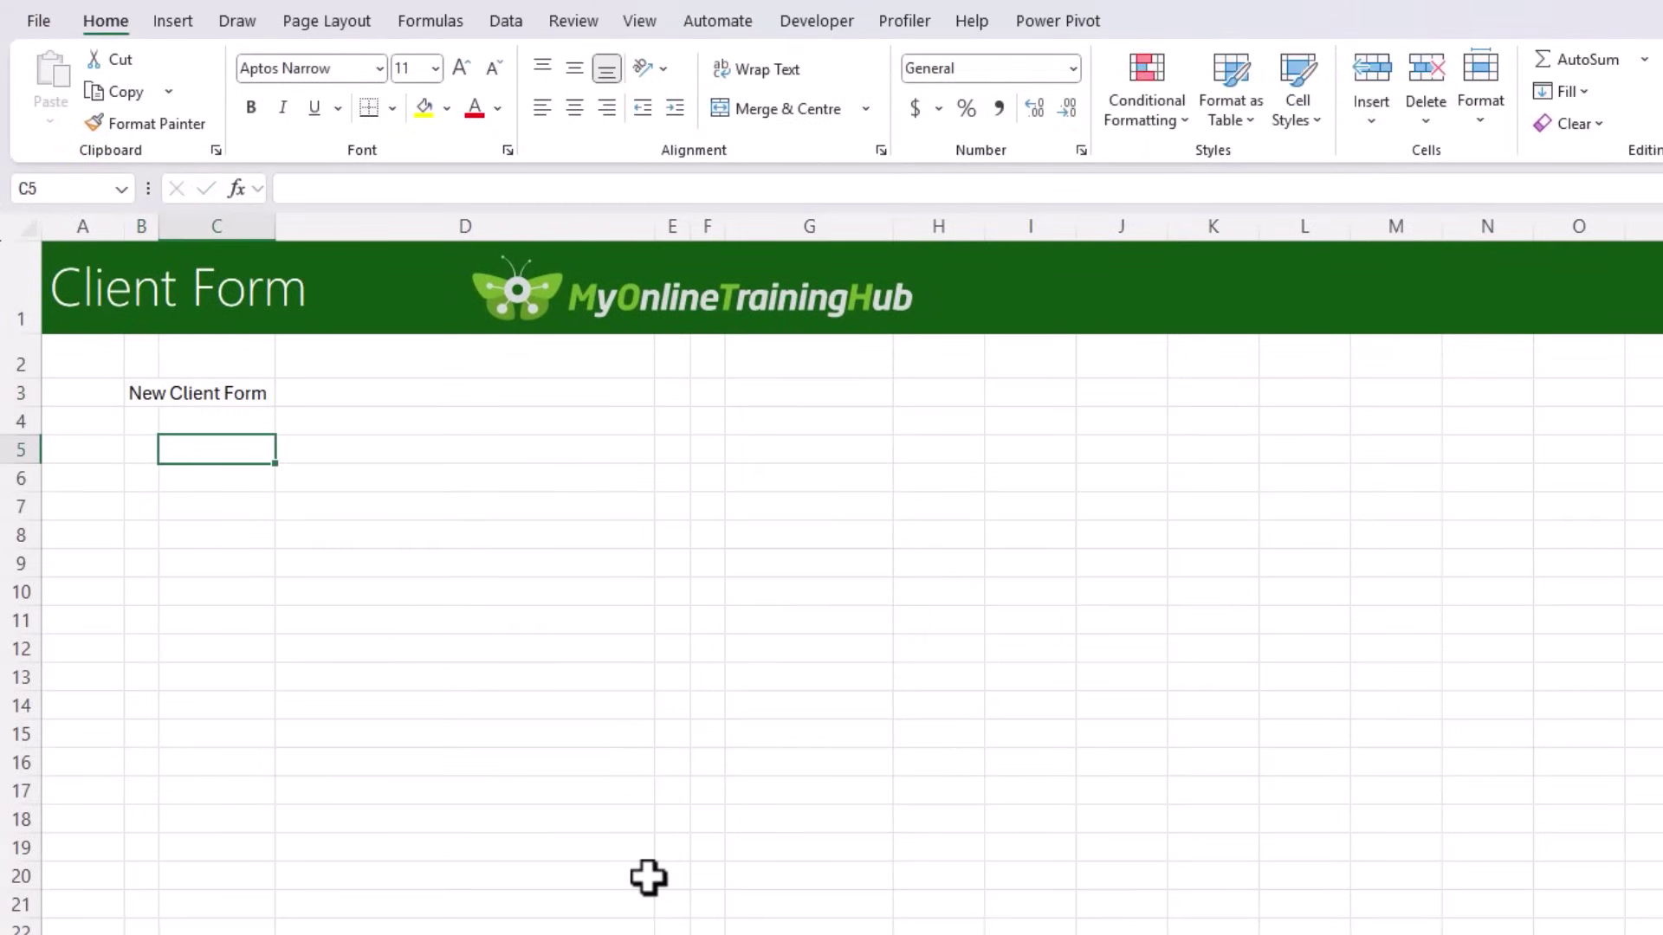
text(Full Name)
key(Return)
key(Return)
text(Email)
key(Return)
key(Return)
text(Service)
key(Return)
key(Return)
text(Industry)
key(Return)
key(Return)
text(Date)
key(Return)
key(Return)
text(Notes)
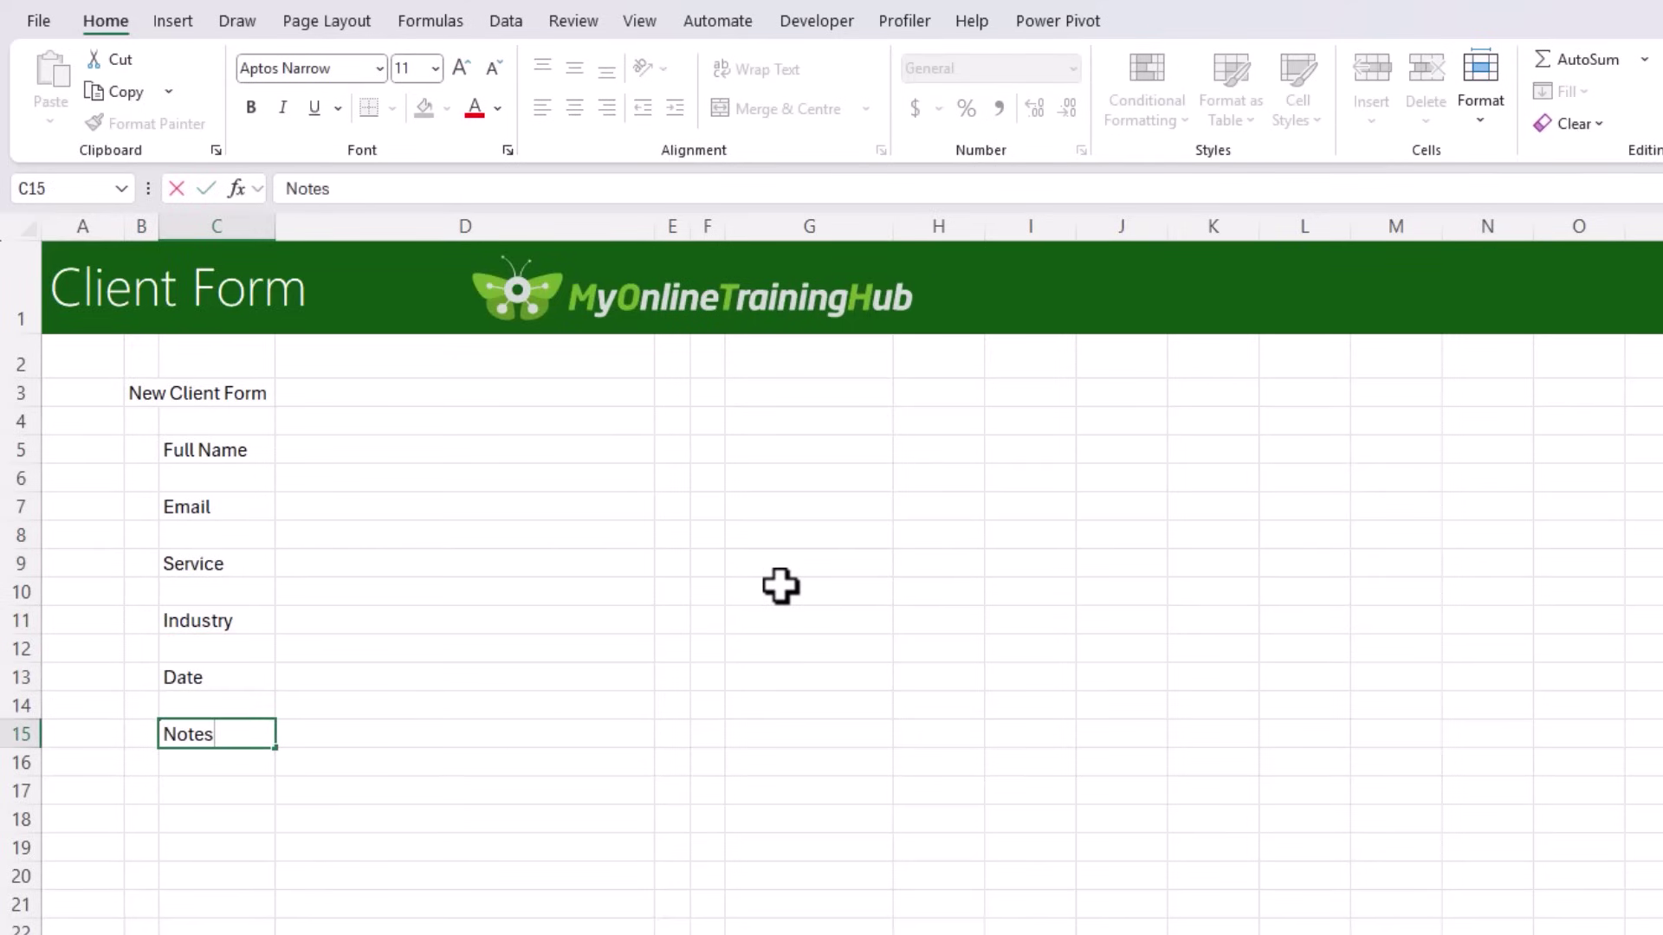
key(ctrl+Return)
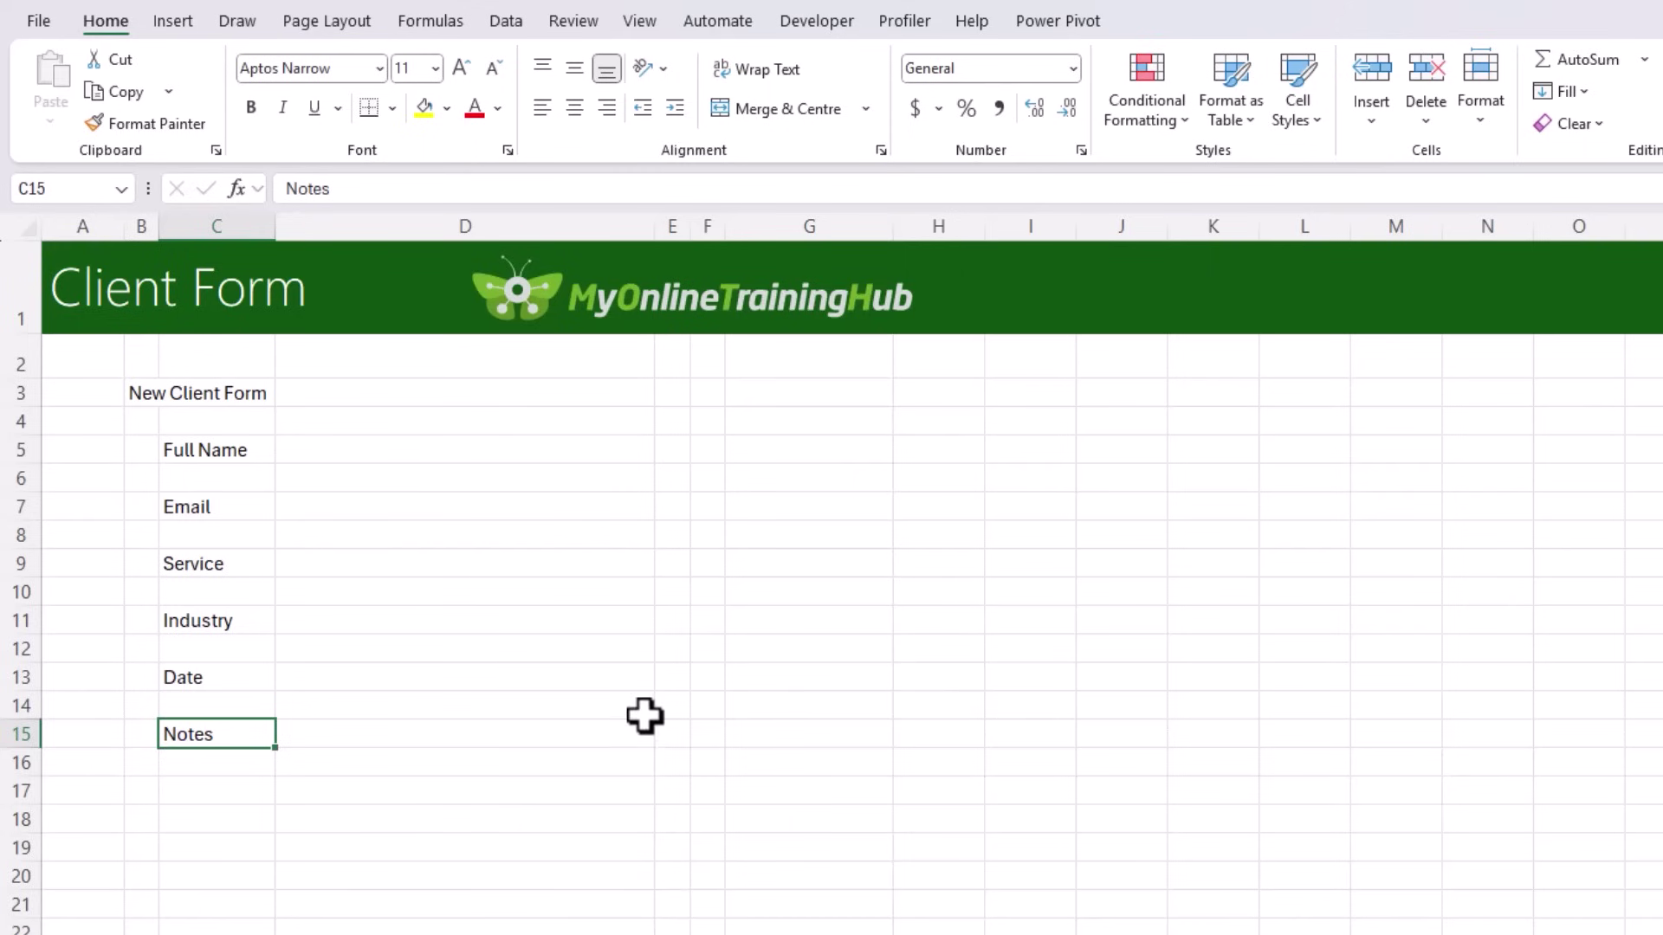
Step: Centre the title across B3:E3 with Centre Across Selection
key(ctrl+Home)
key(shift+Right)
key(shift+Right)
key(shift+Right)
key(ctrl+1)
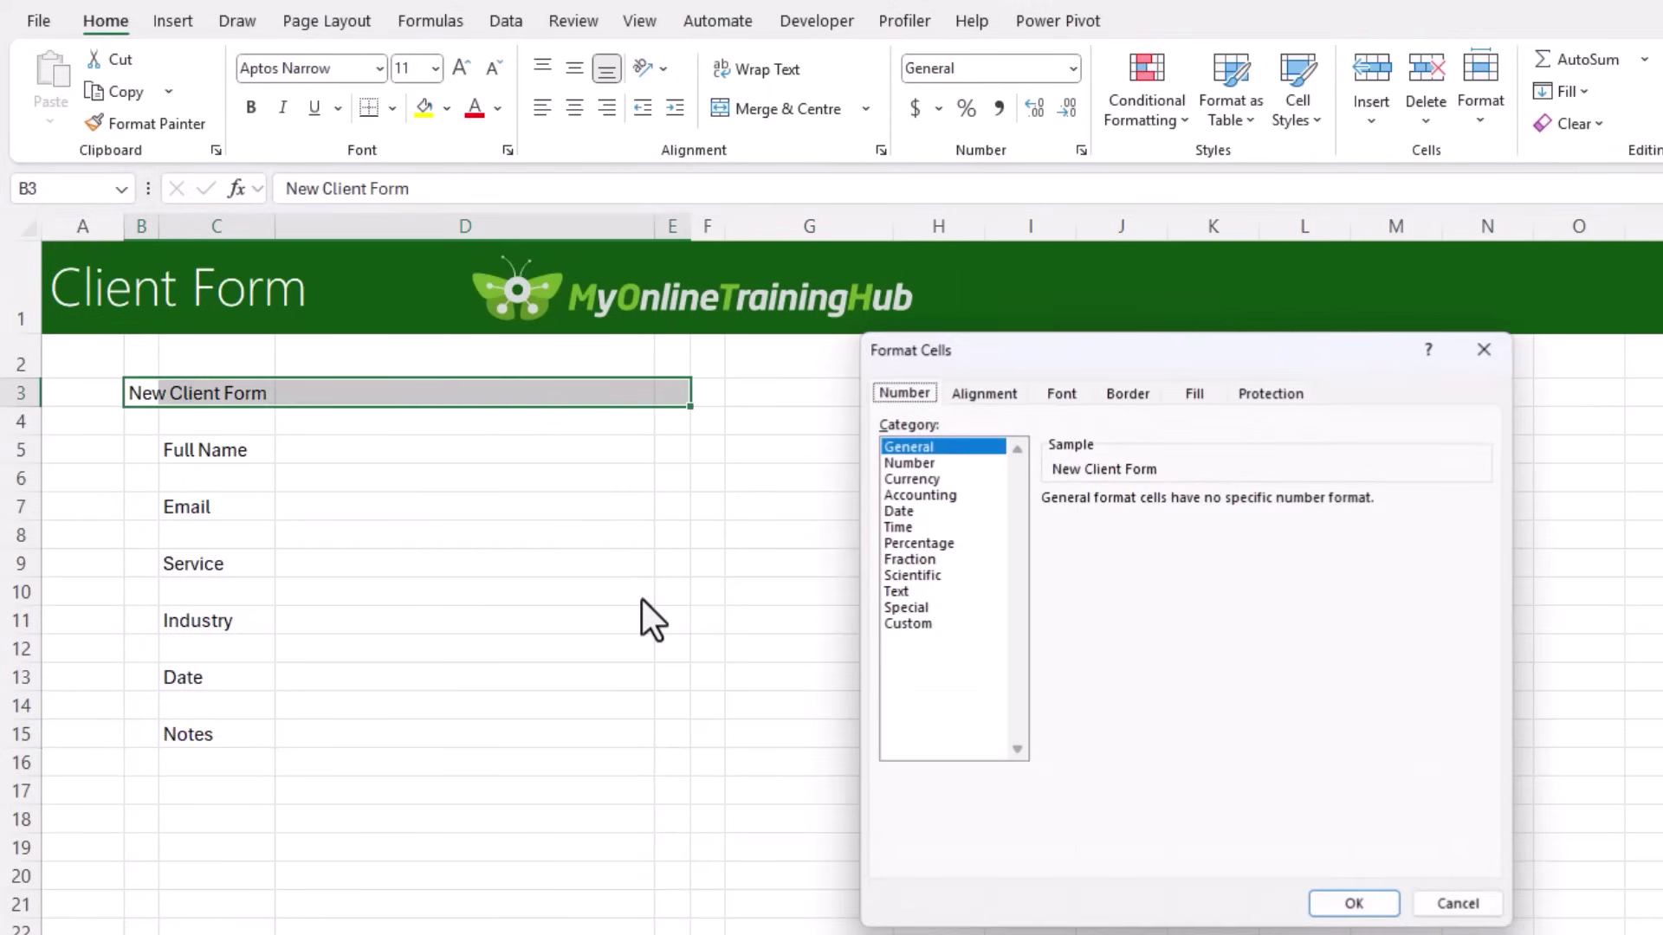
click(982, 392)
click(1055, 472)
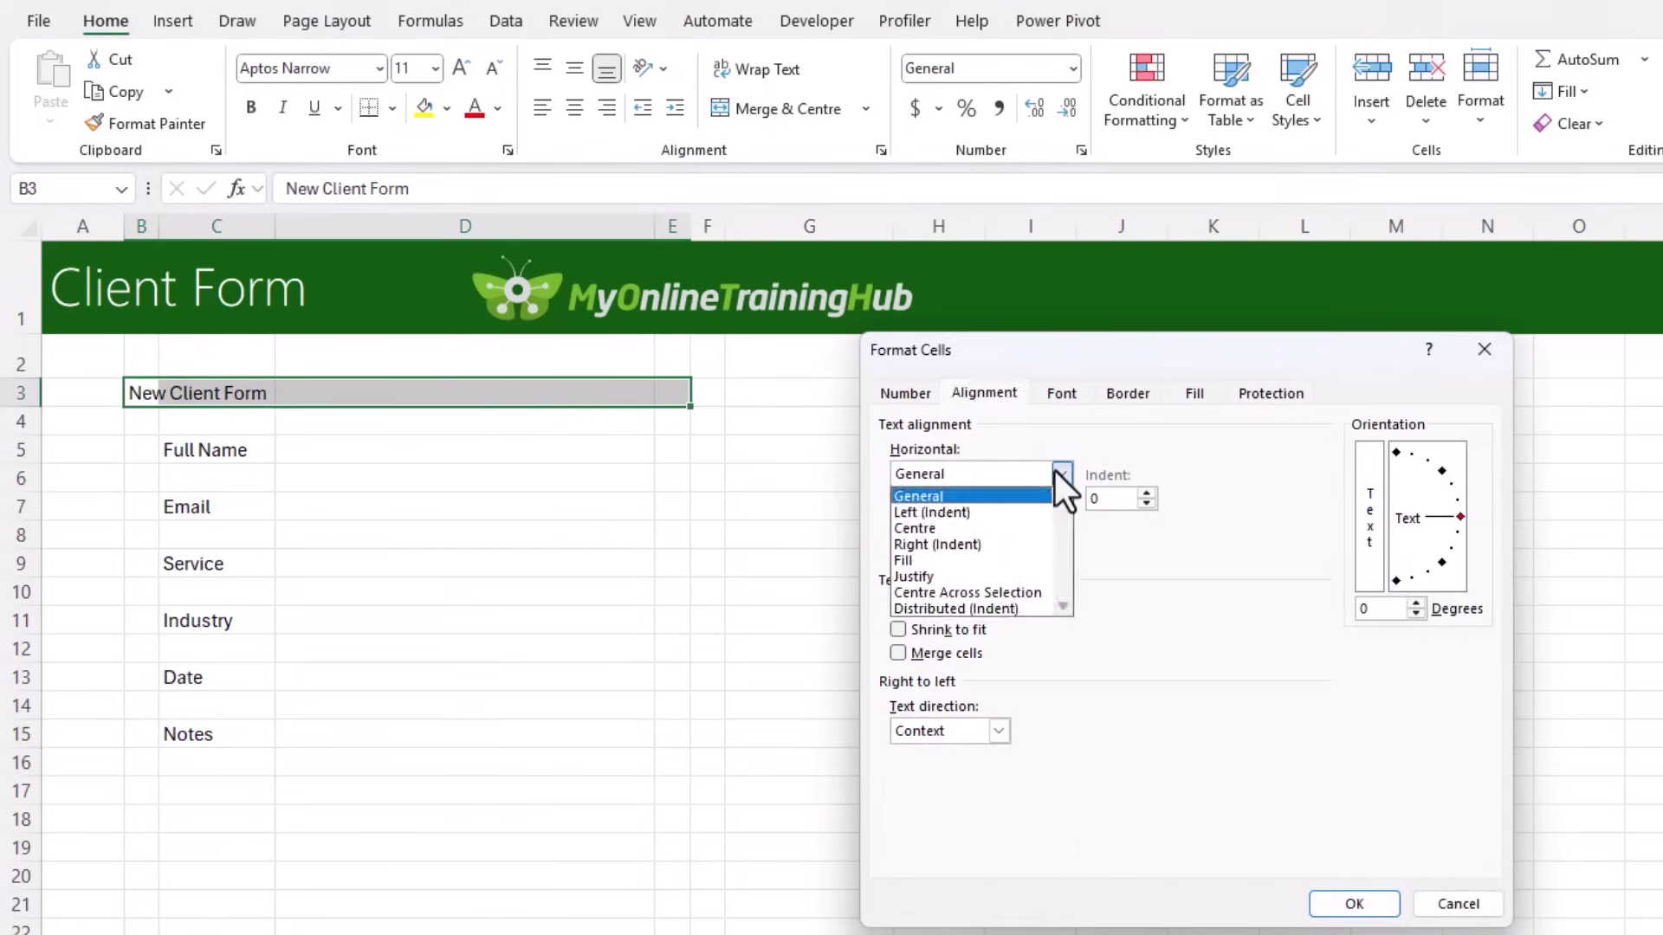
click(1001, 593)
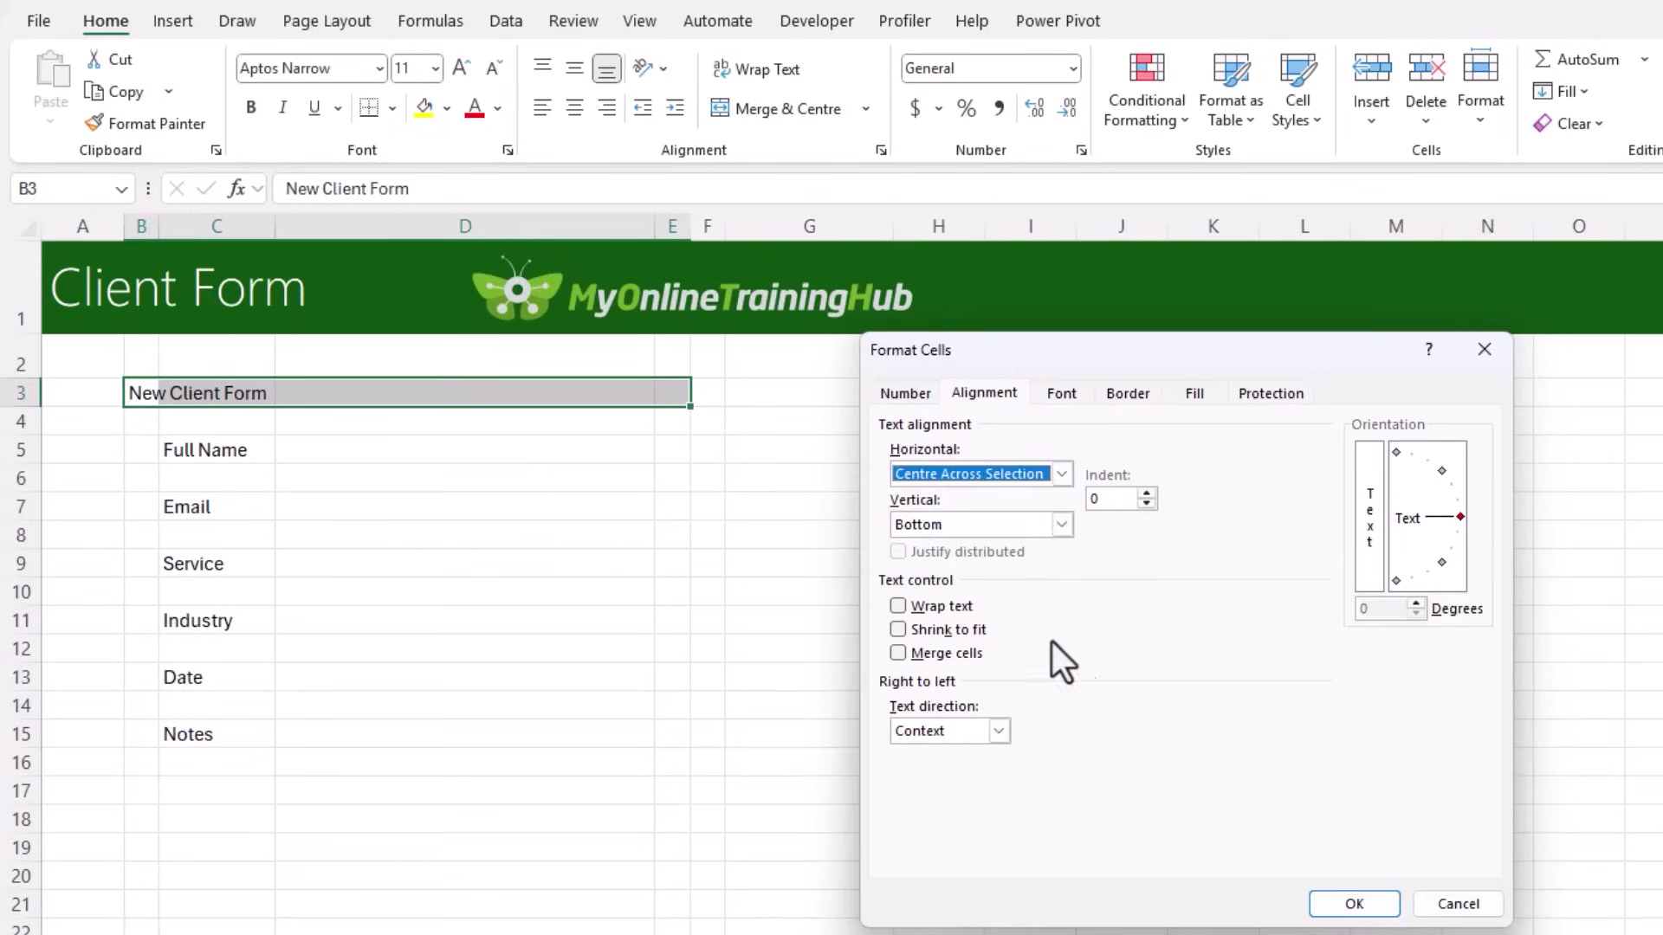
click(1356, 905)
Step: Fill the title teal-blue, heighten row 3, and make its text 16 pt, white and middle-aligned
click(448, 108)
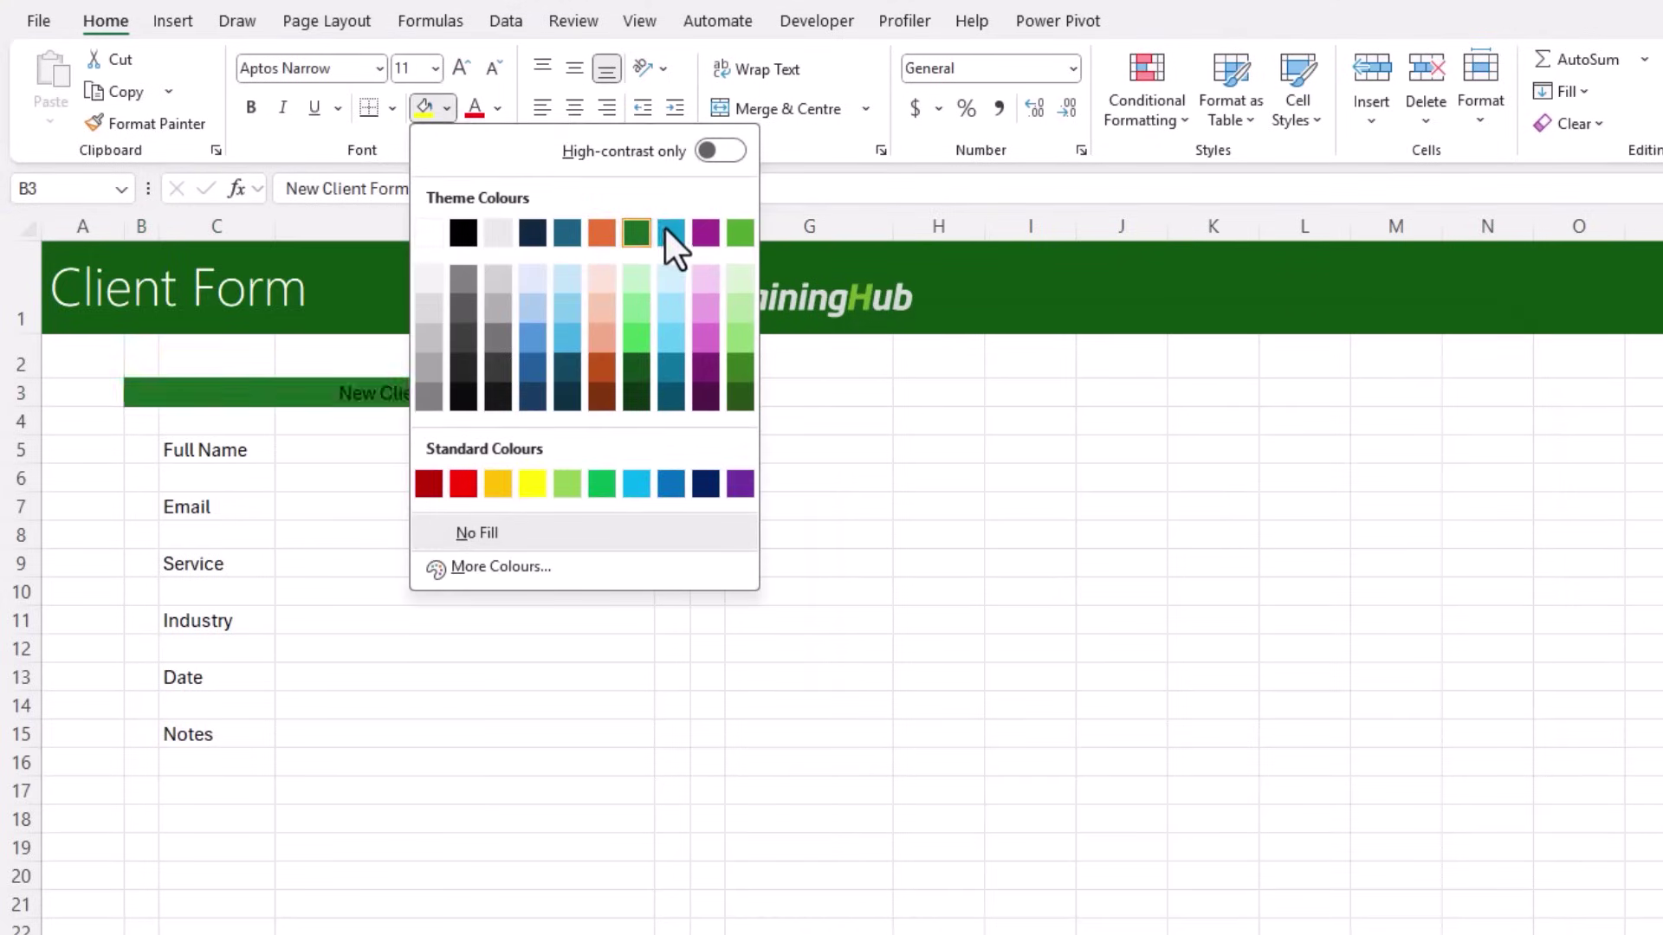
click(665, 228)
drag(30, 408, 44, 438)
click(460, 68)
click(460, 68)
click(460, 68)
click(575, 69)
click(498, 107)
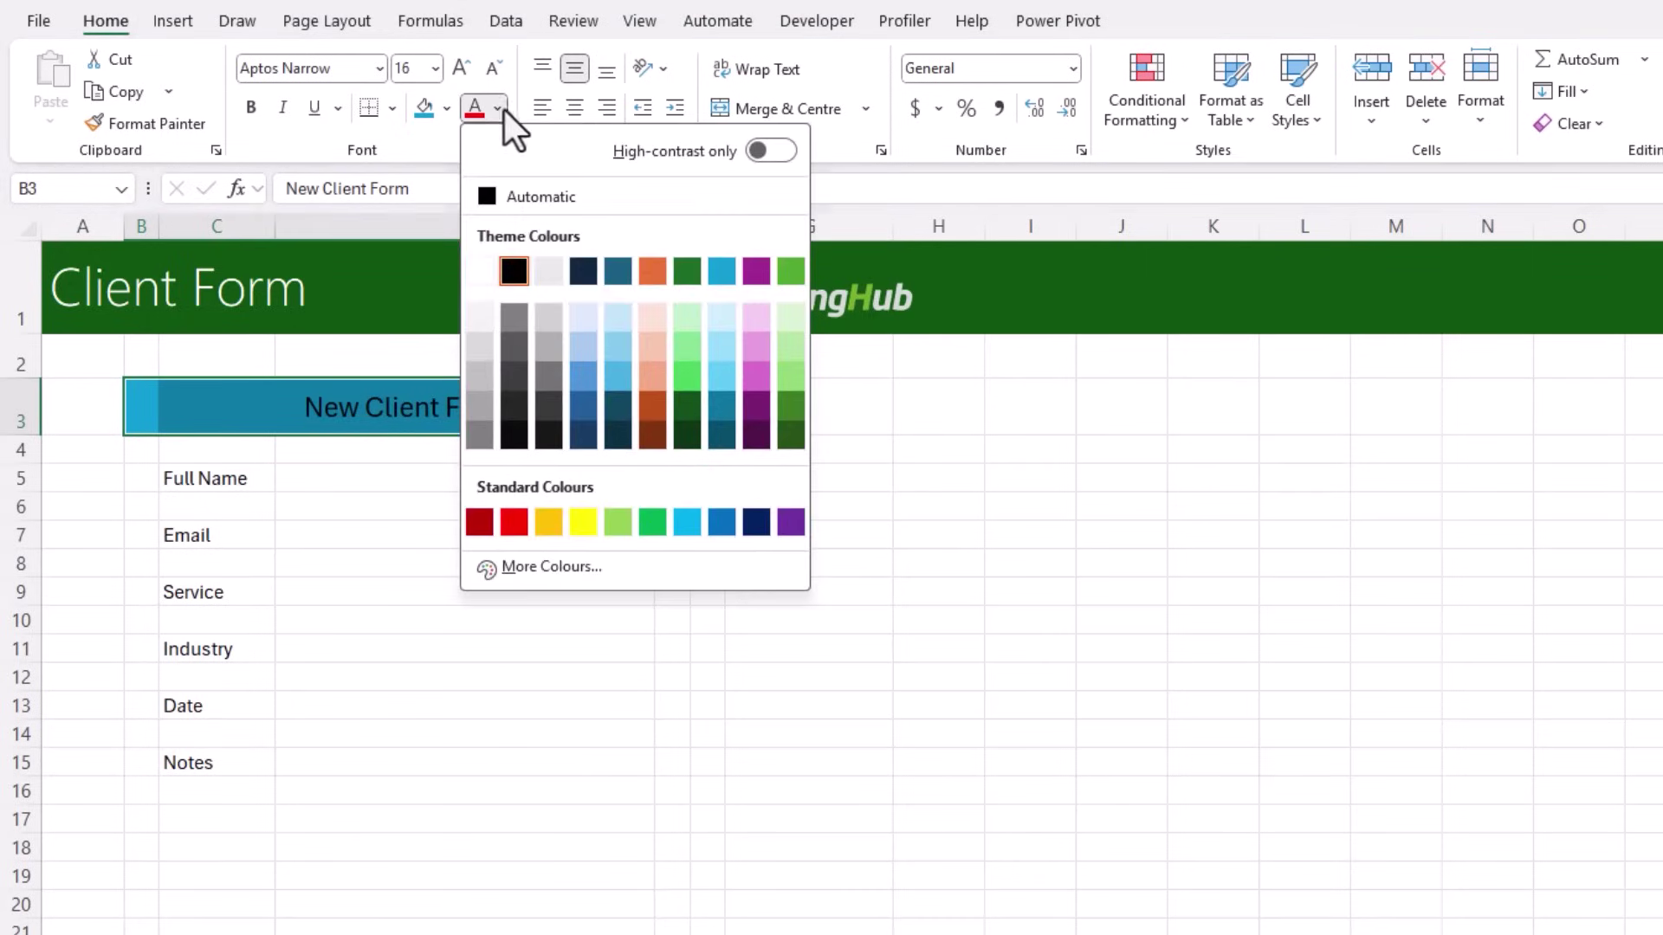
click(480, 273)
drag(143, 449, 685, 849)
Step: Shade the form body light grey and fill input cells D5, D7, D9, D11, D13, D15 white
click(447, 107)
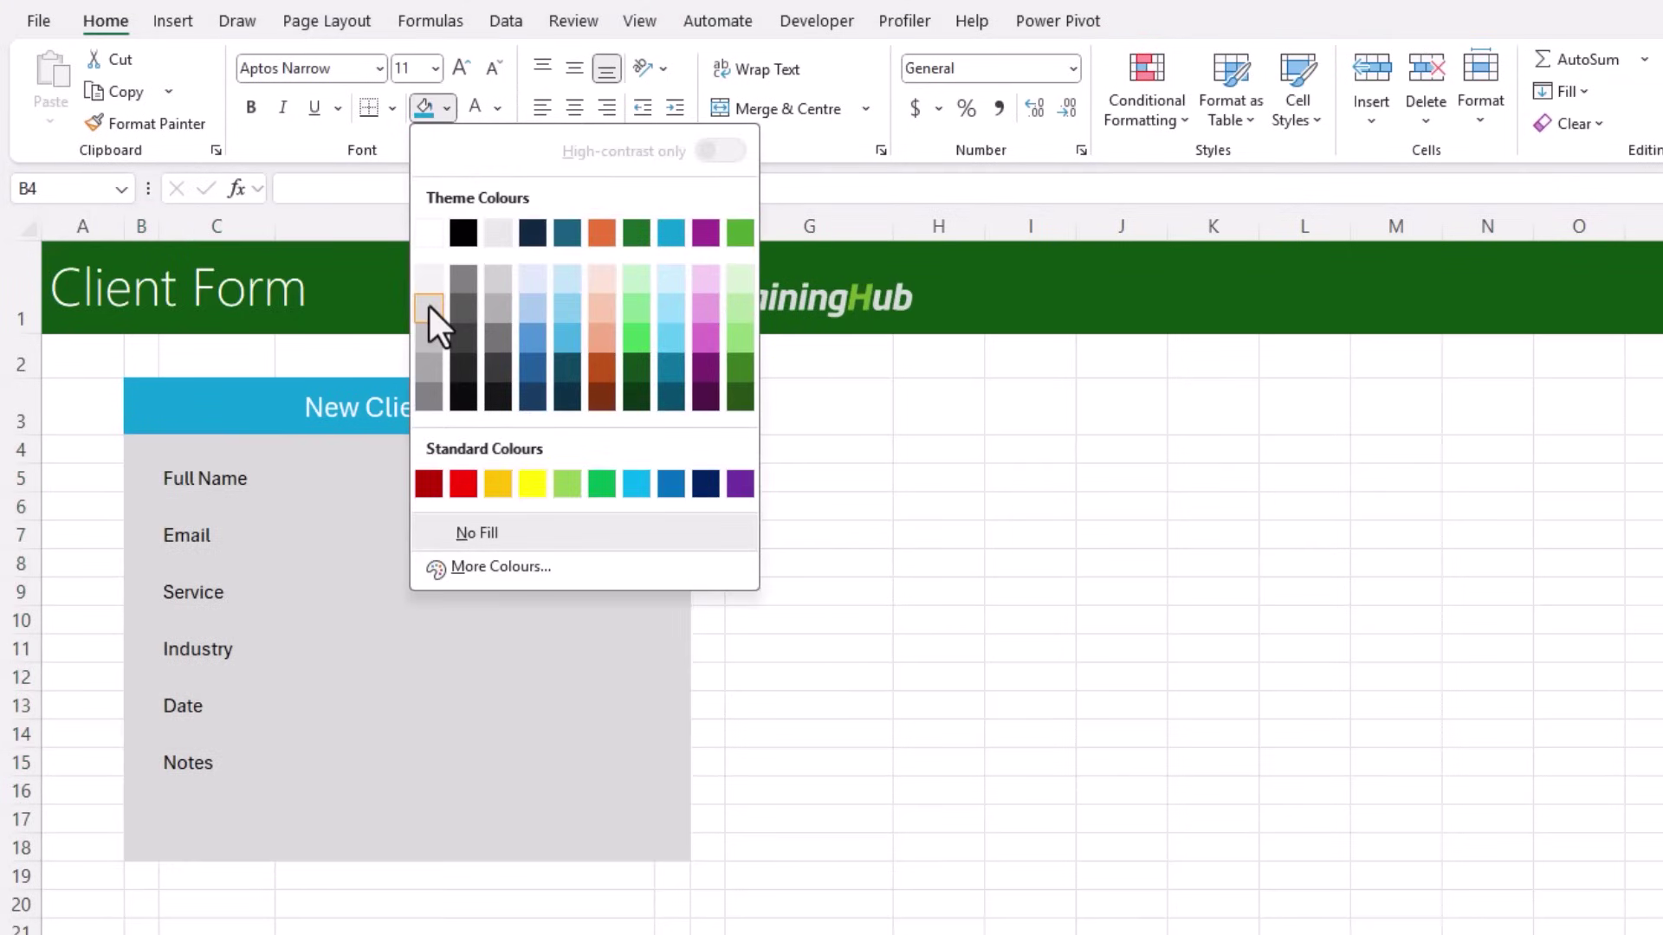
click(429, 314)
click(349, 485)
ctrl+click(352, 535)
ctrl+click(347, 592)
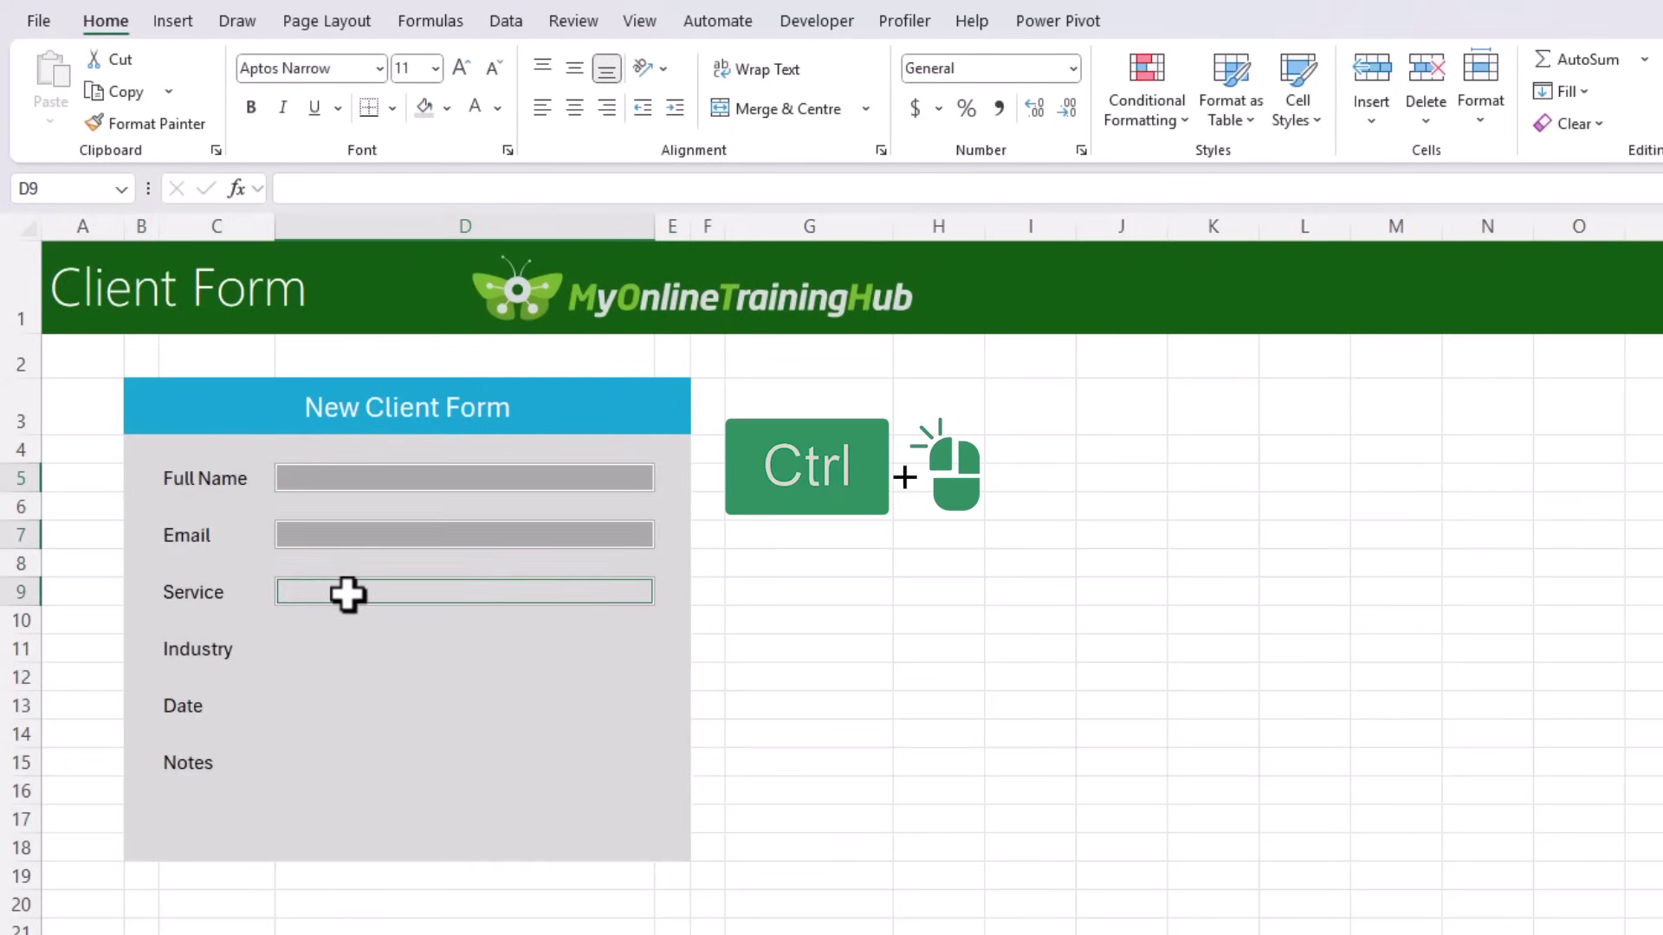
ctrl+click(352, 652)
ctrl+click(364, 706)
ctrl+click(362, 767)
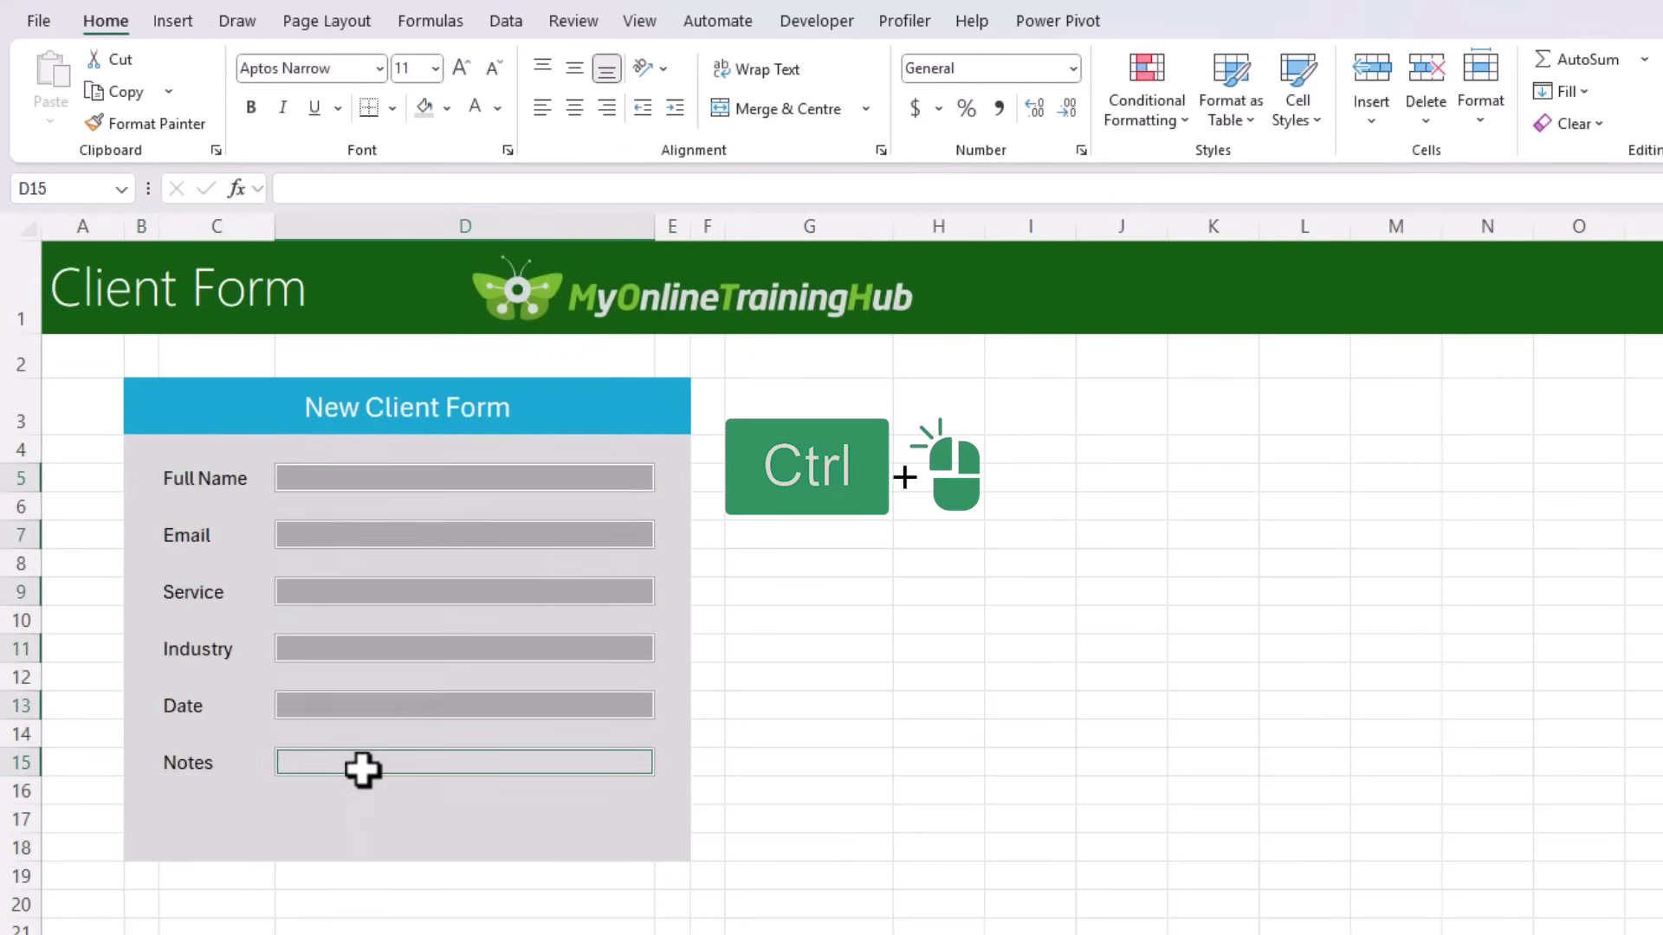
click(449, 102)
click(436, 225)
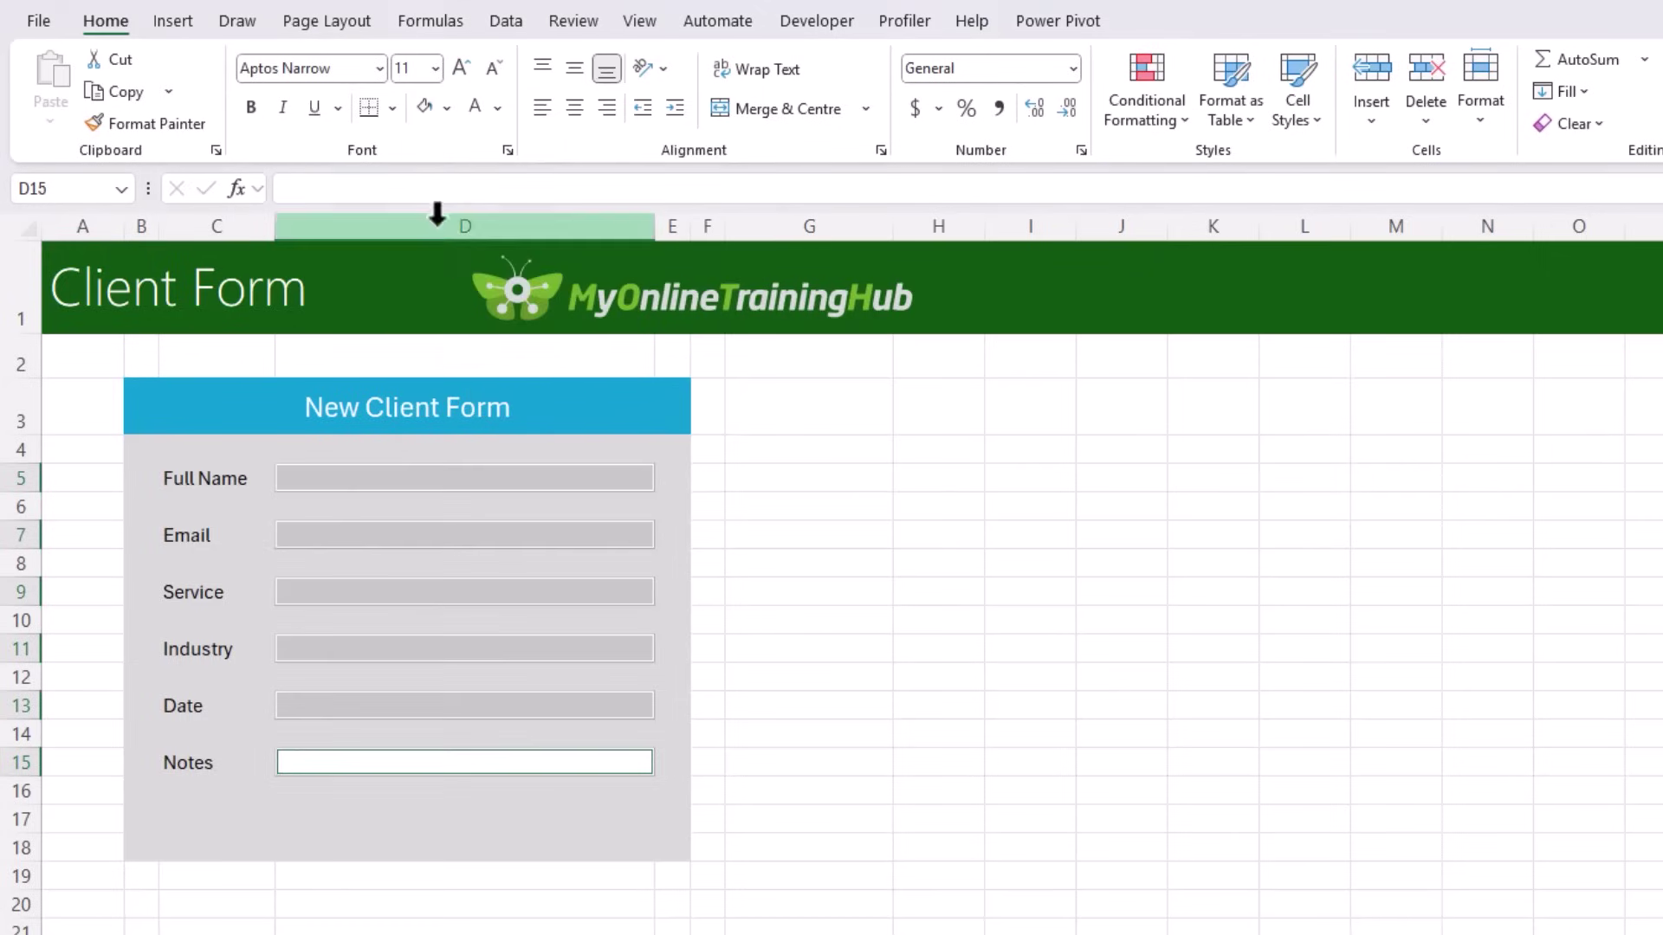
Step: Give the input cells a medium blue bottom border
click(391, 108)
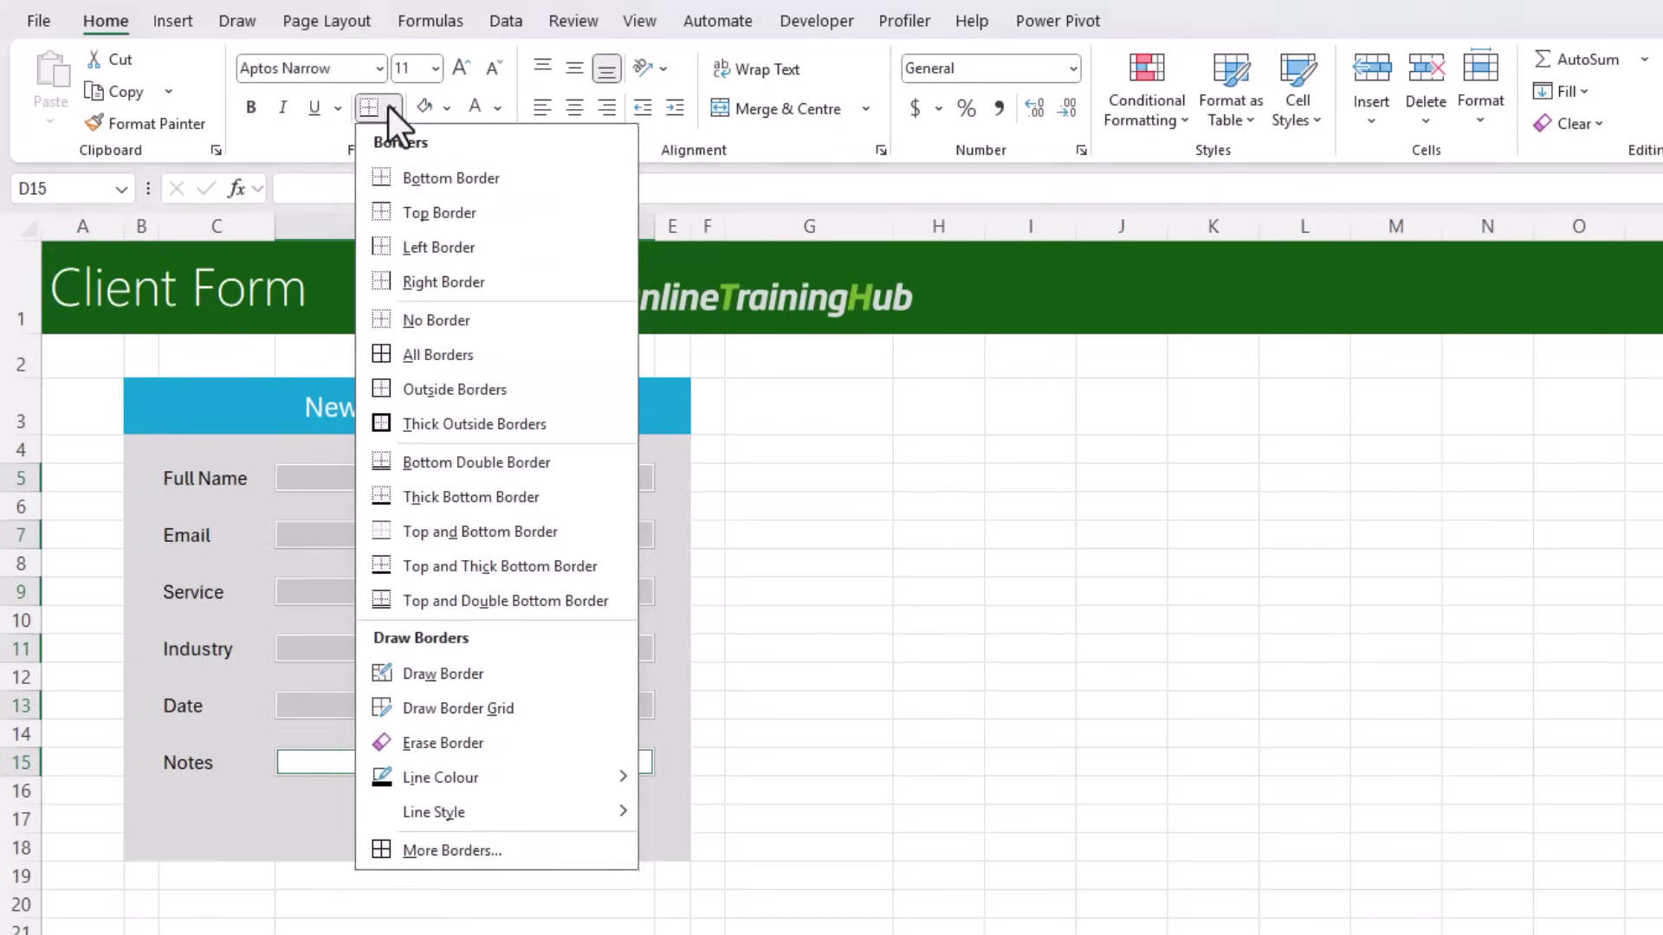
click(429, 849)
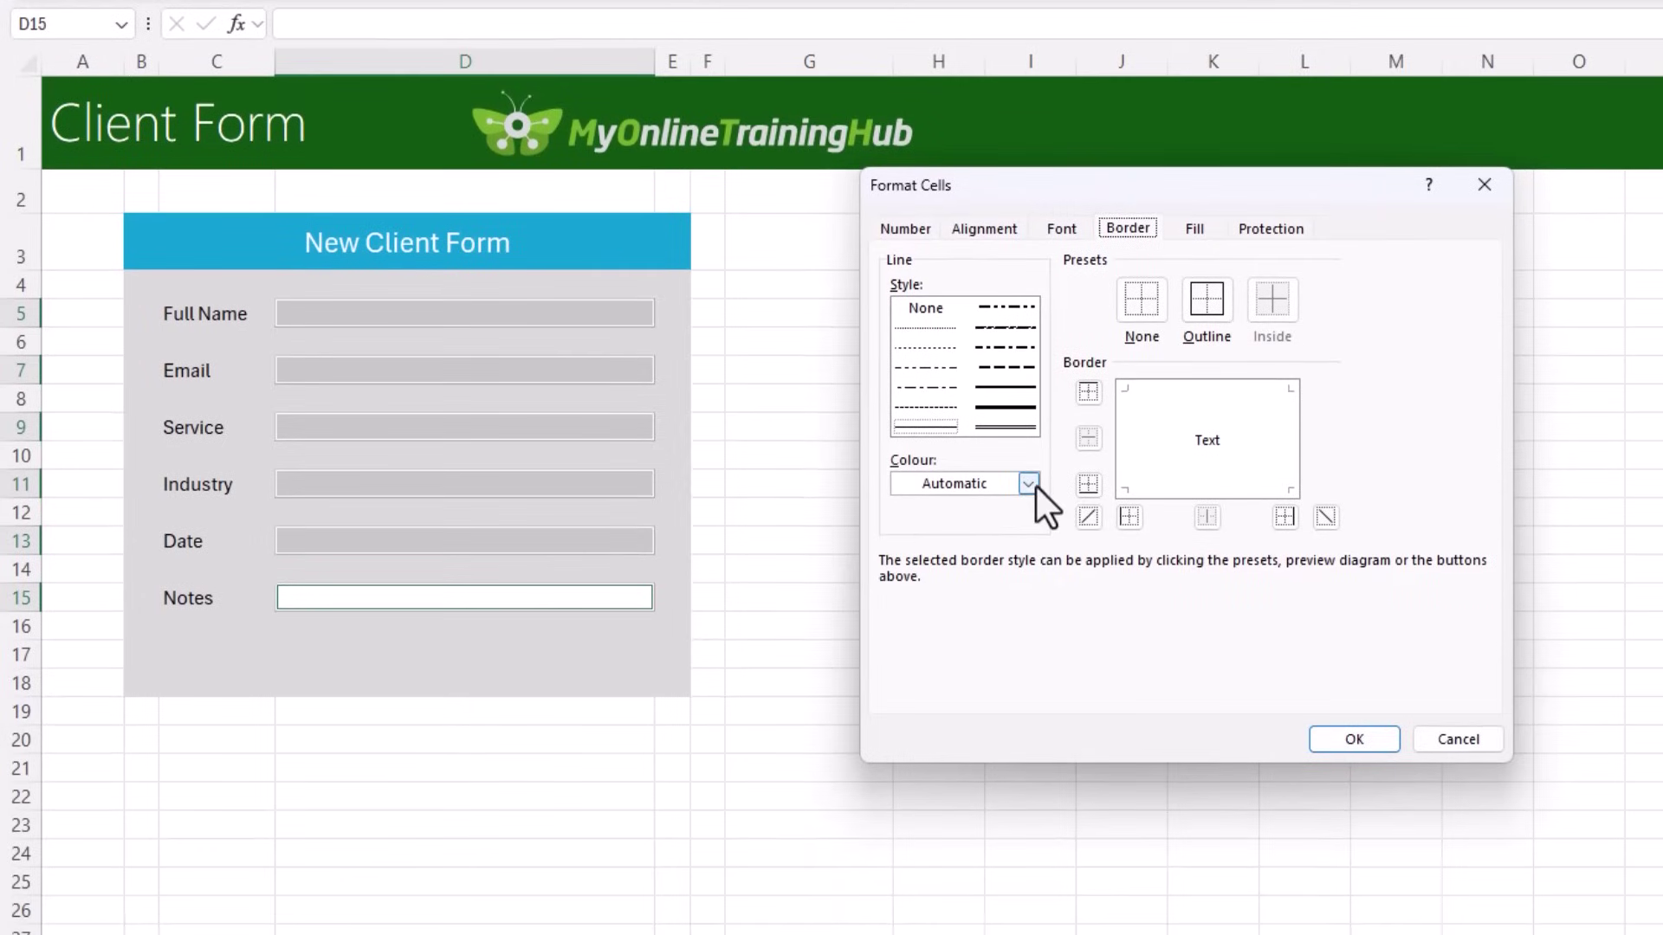
click(1036, 486)
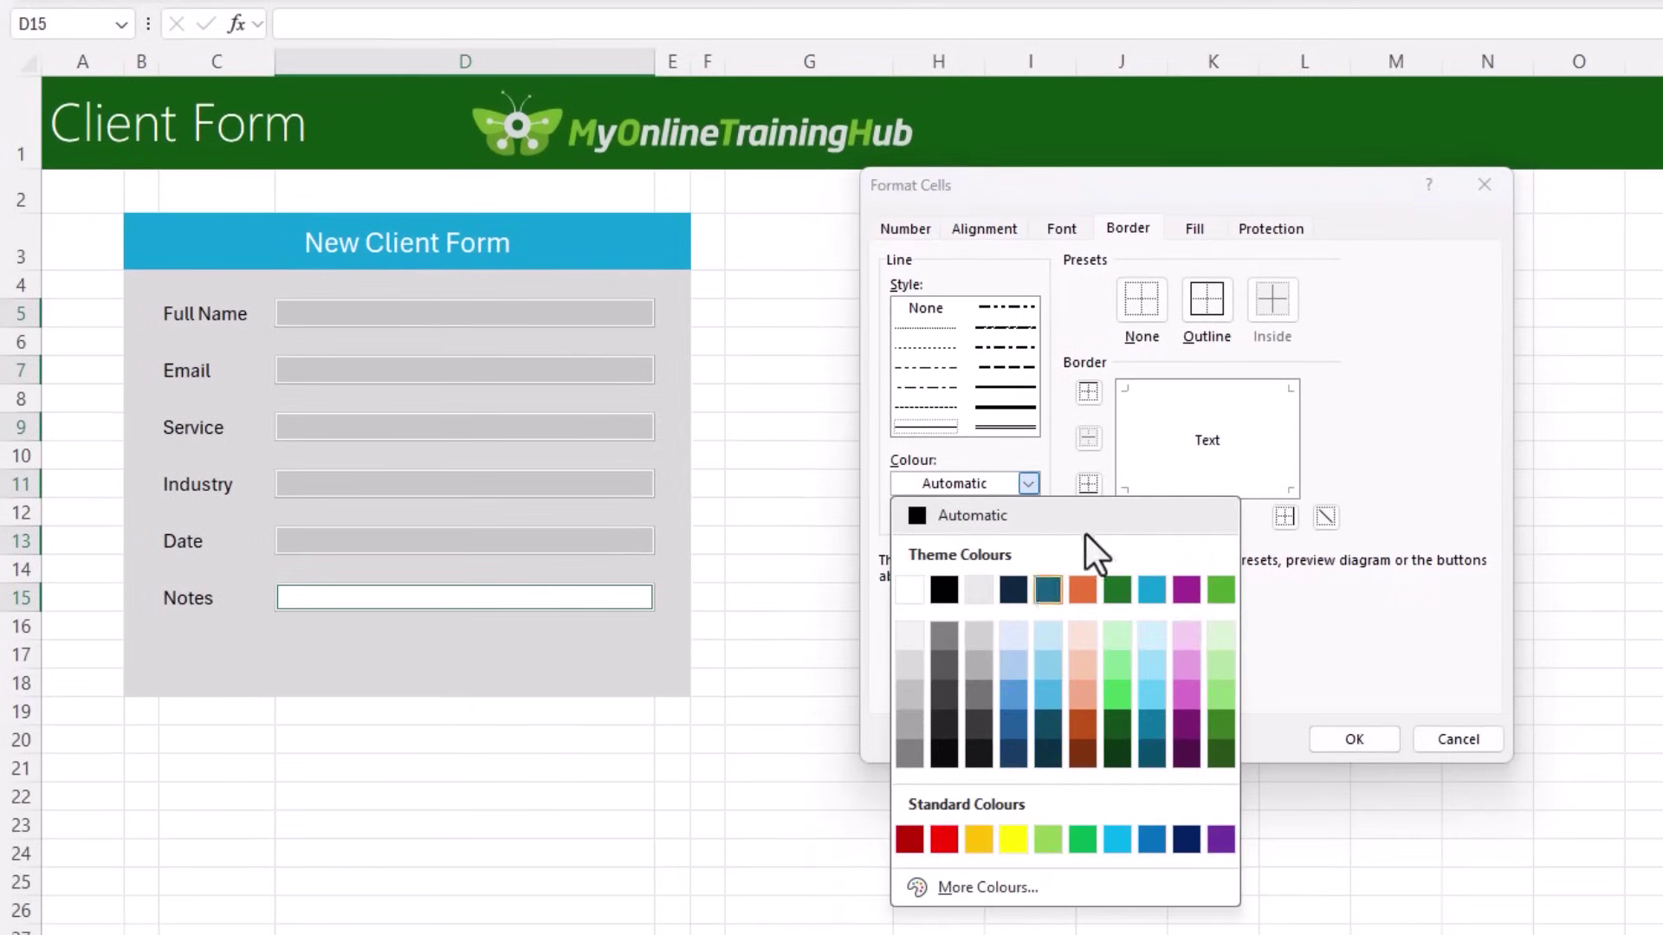
click(1156, 599)
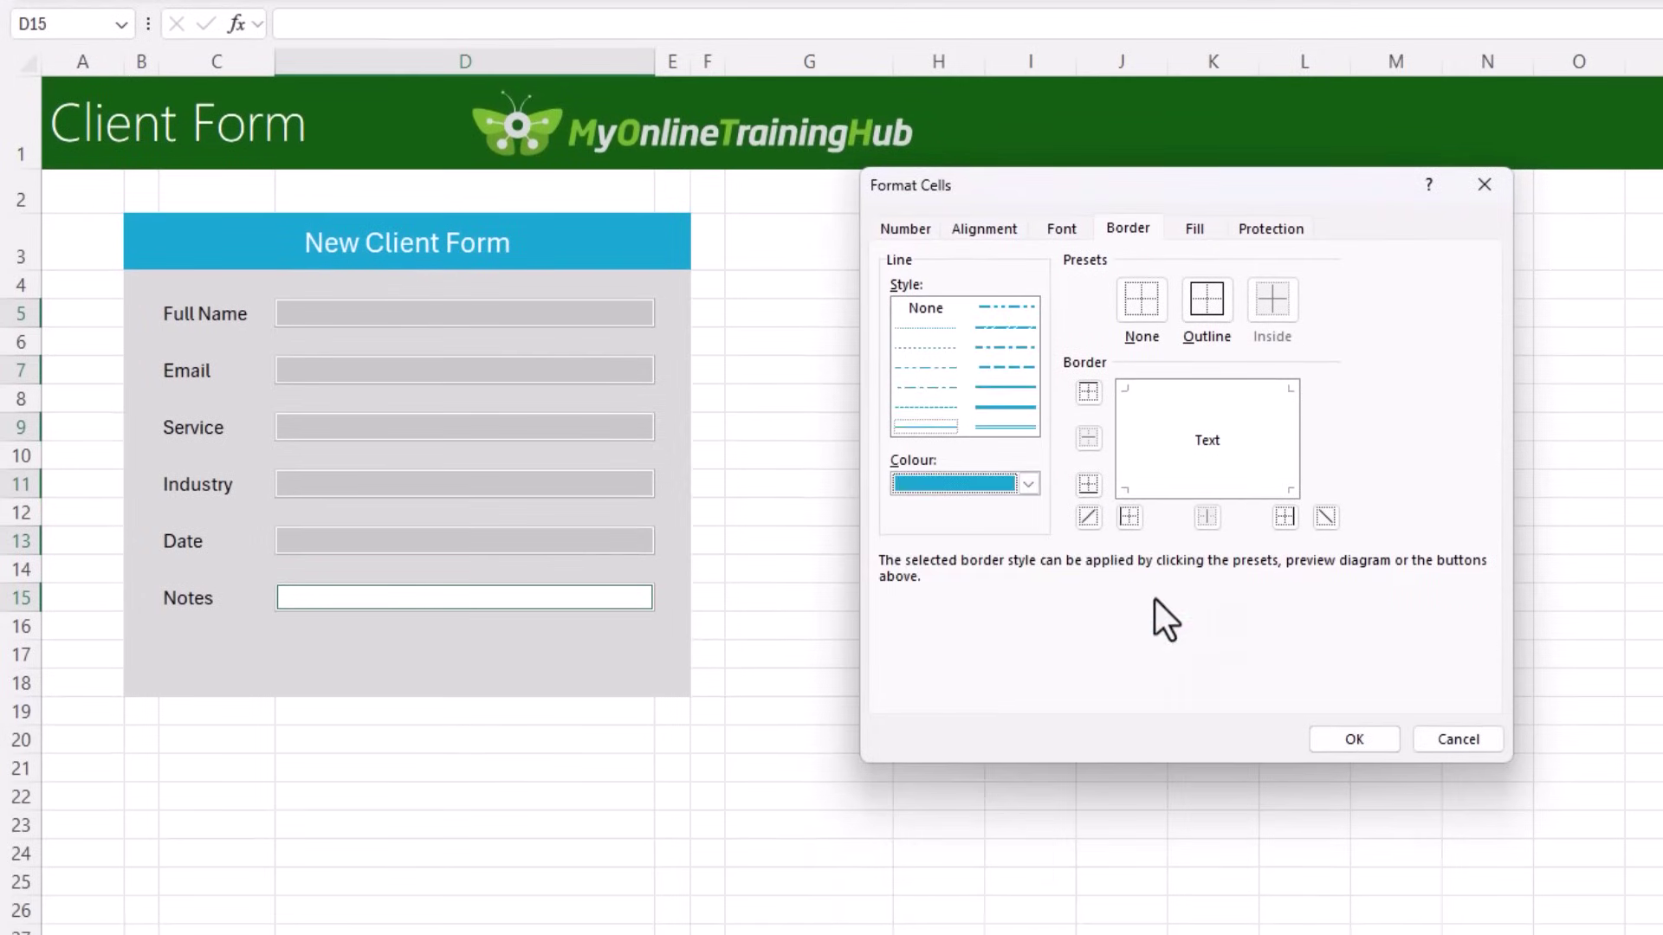
click(1009, 388)
click(1169, 492)
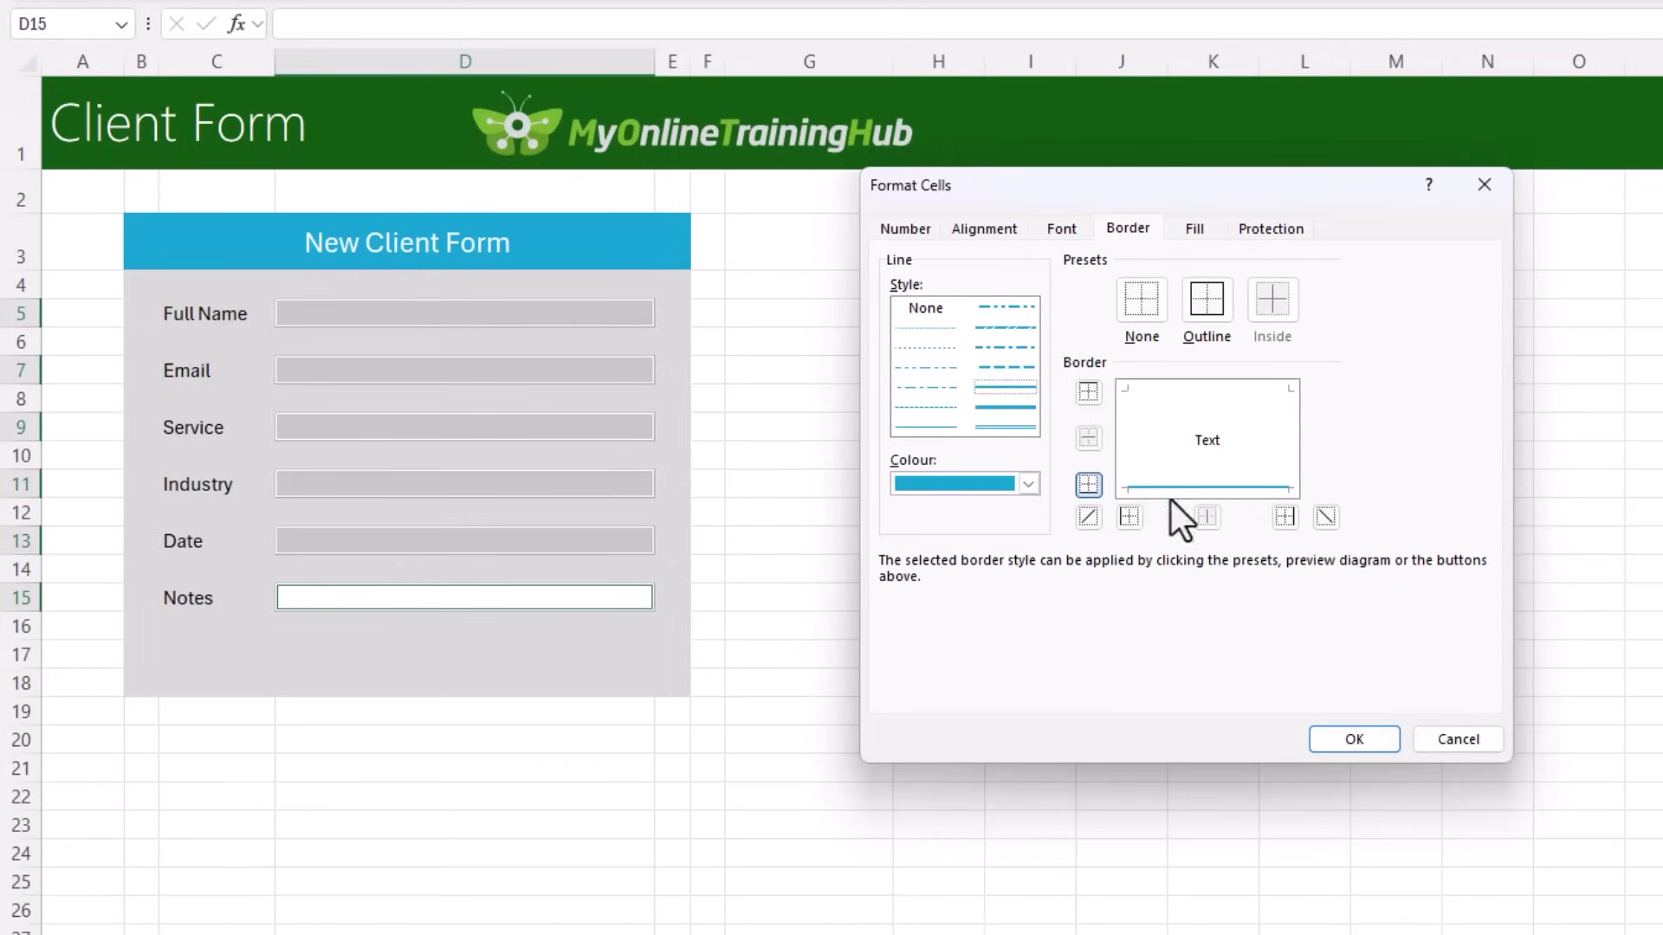
click(1353, 739)
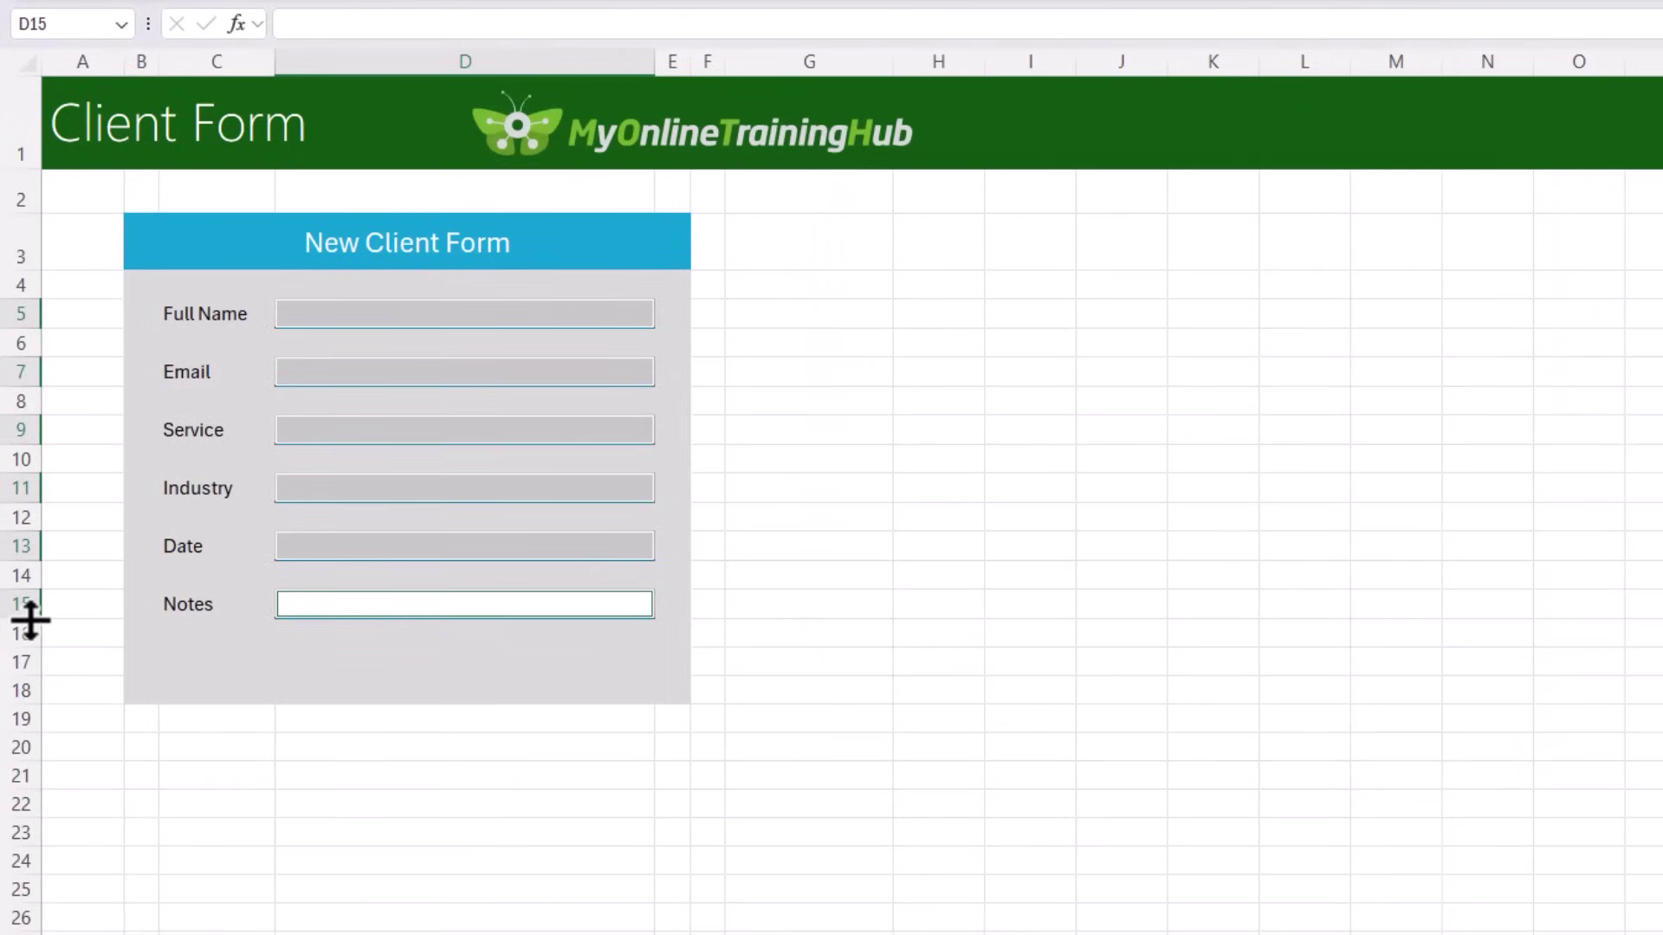
Step: Enlarge row 15 into a wrapped, top-aligned Notes box and top-align the Notes label
drag(30, 619, 68, 761)
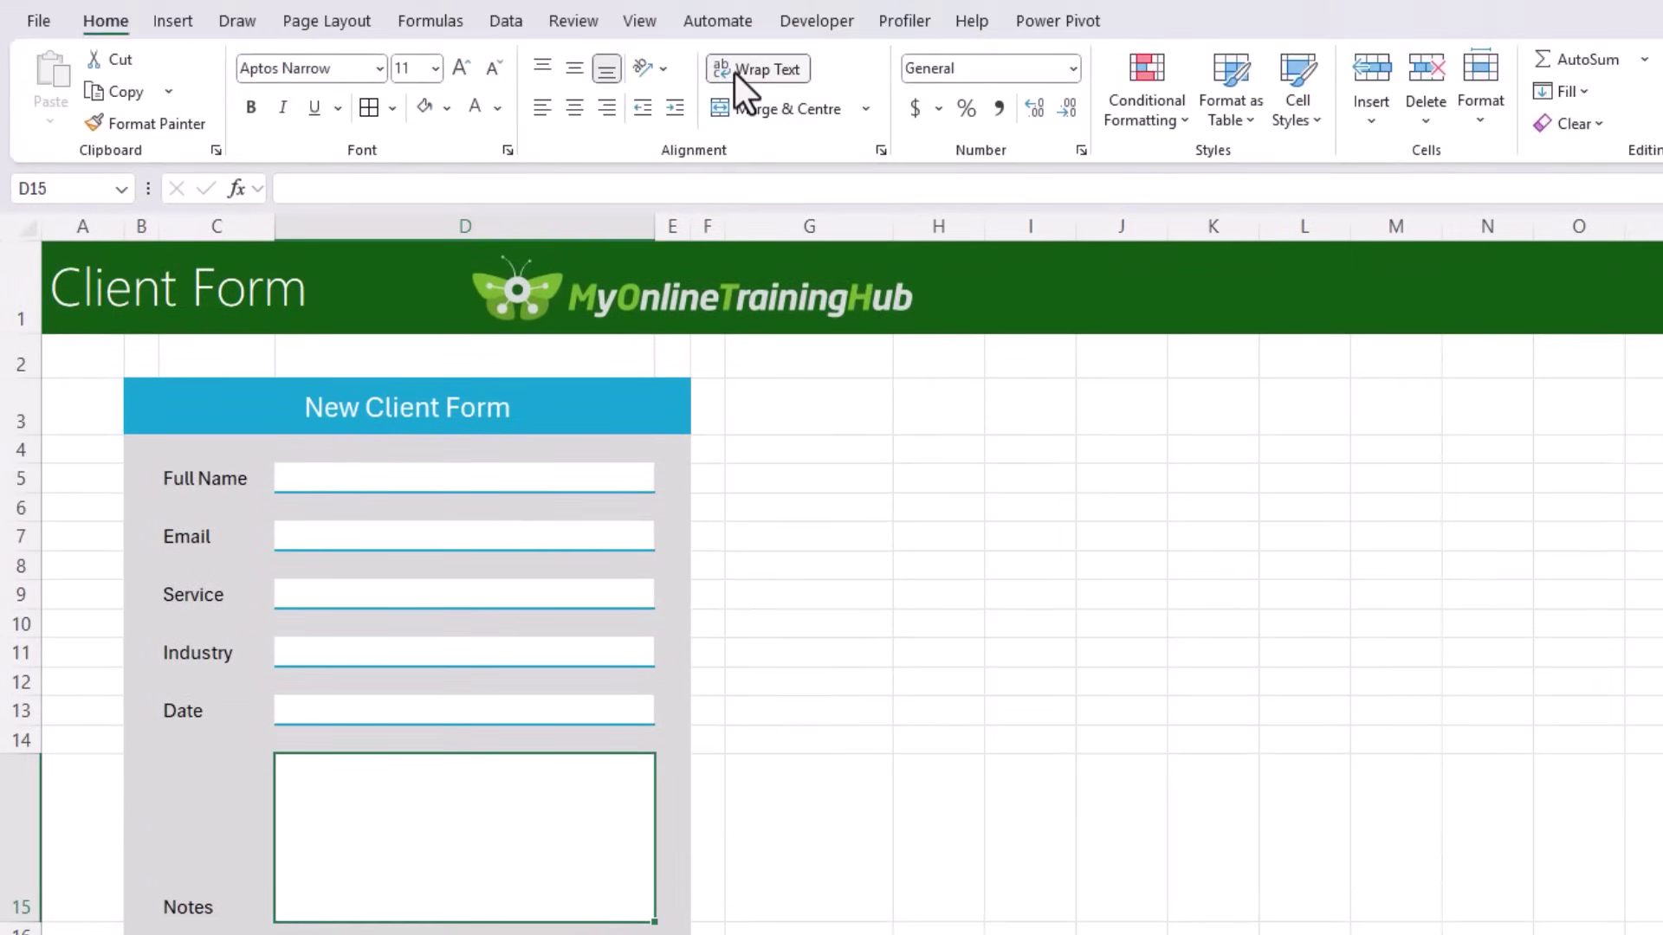
click(735, 72)
click(544, 68)
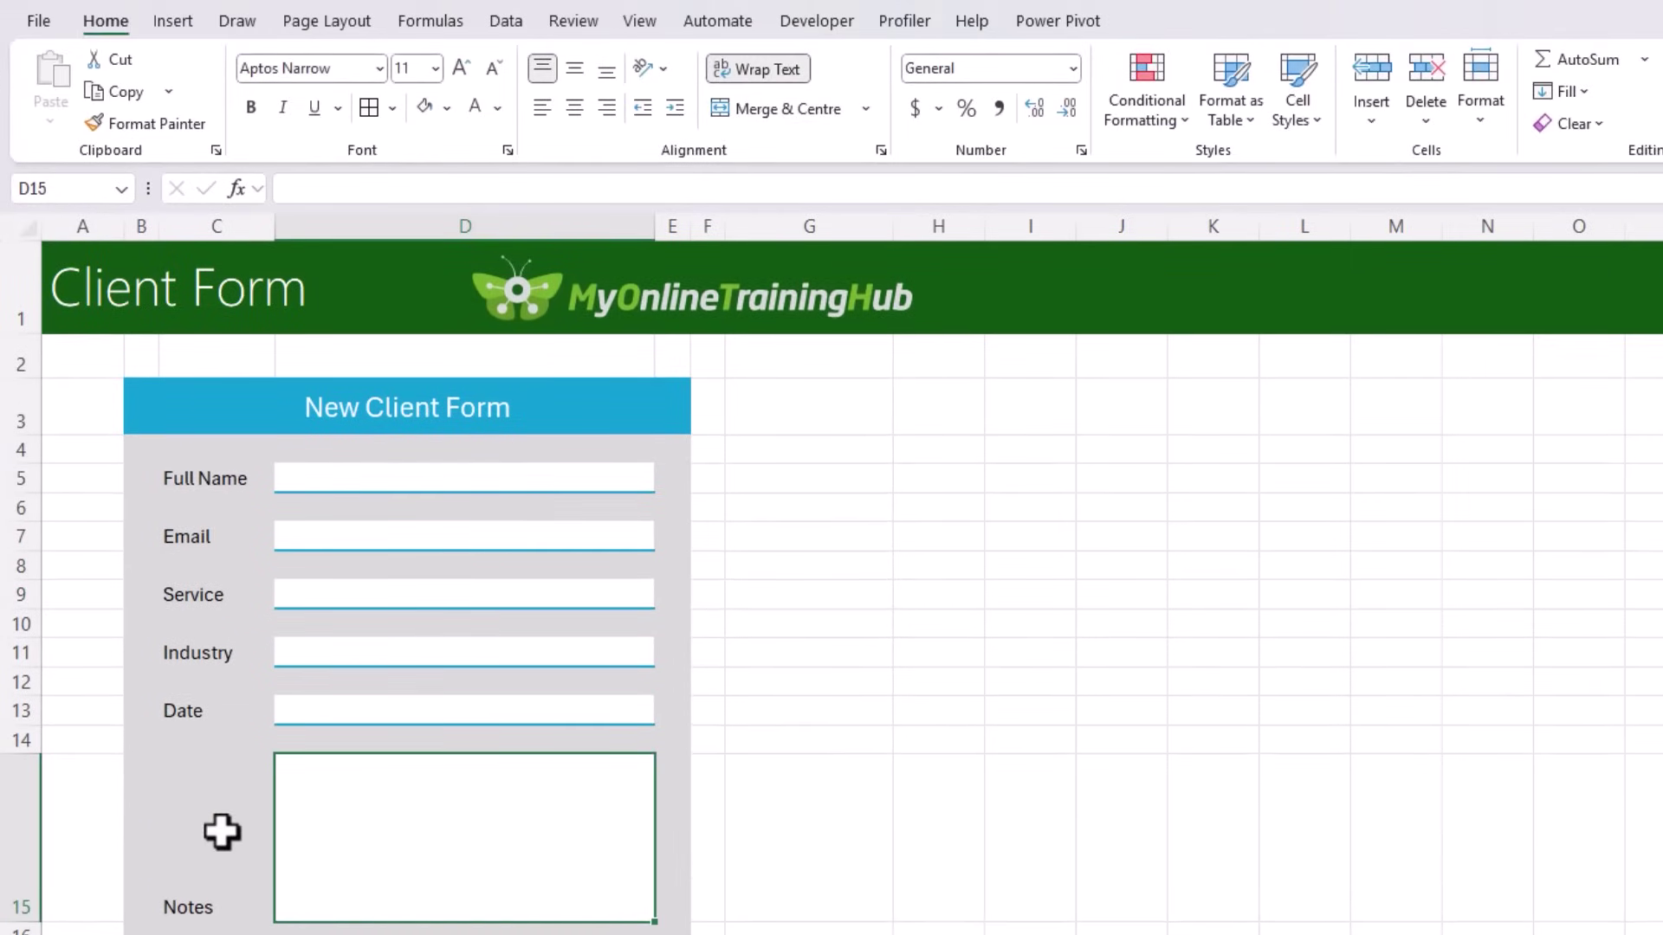
click(222, 832)
click(540, 69)
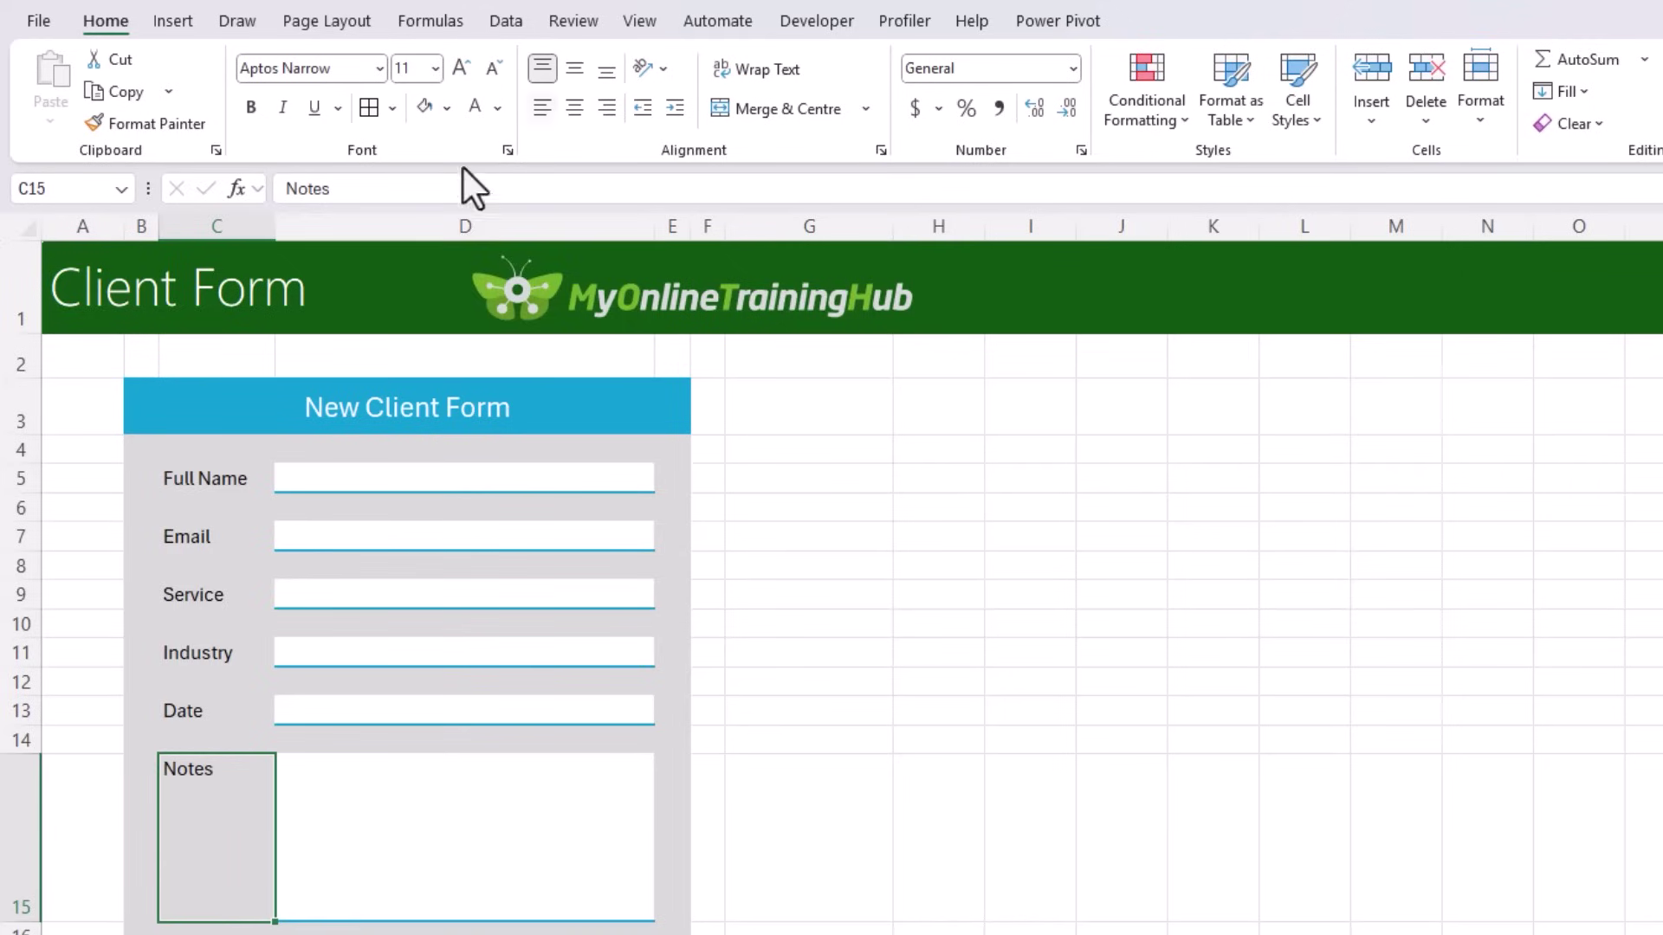
Step: Right-align the labels in C5:C15, colour them dark grey and indent them
drag(227, 474, 224, 777)
click(613, 108)
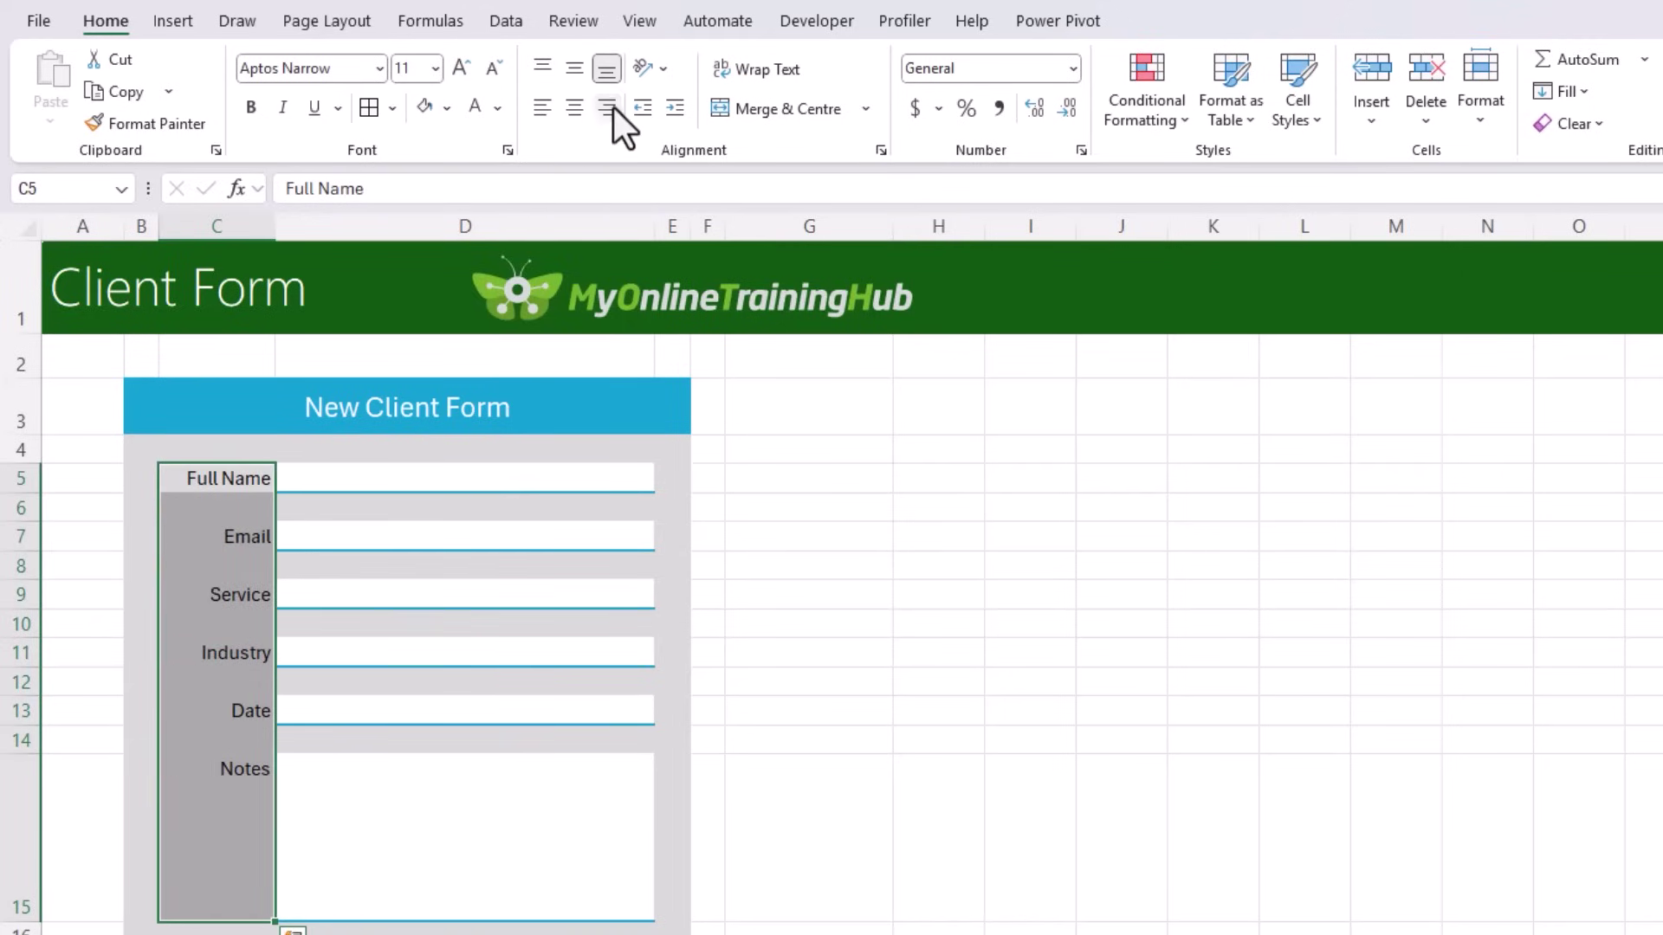
click(502, 116)
key(Down)
key(Down)
key(Down)
key(Down)
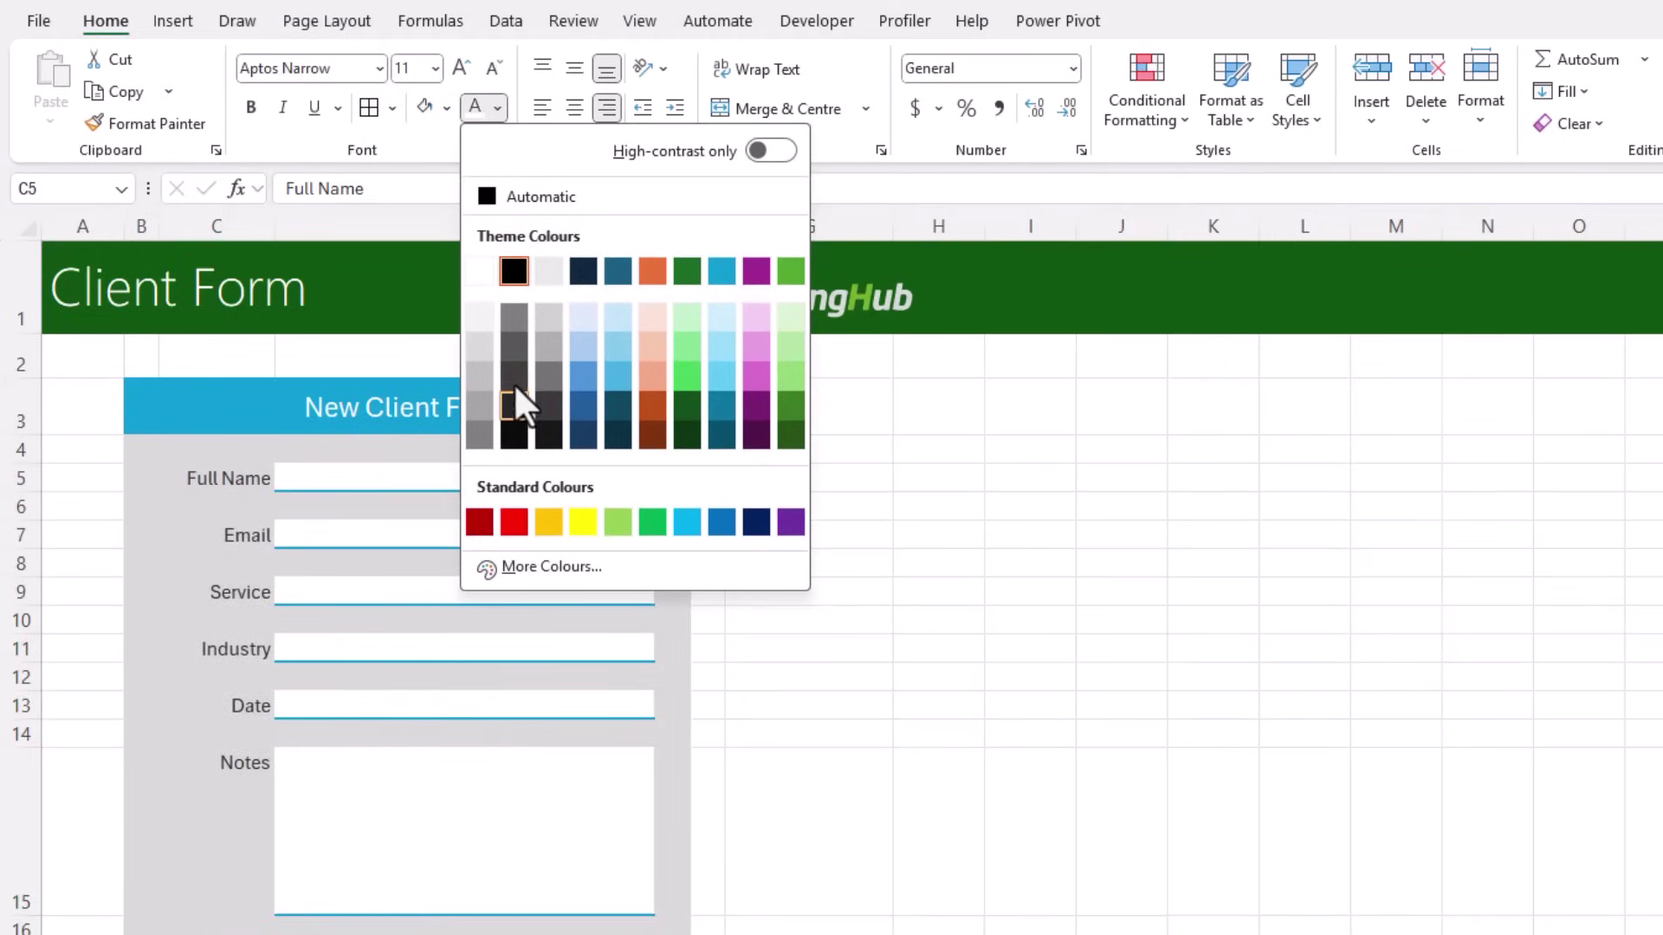
click(514, 399)
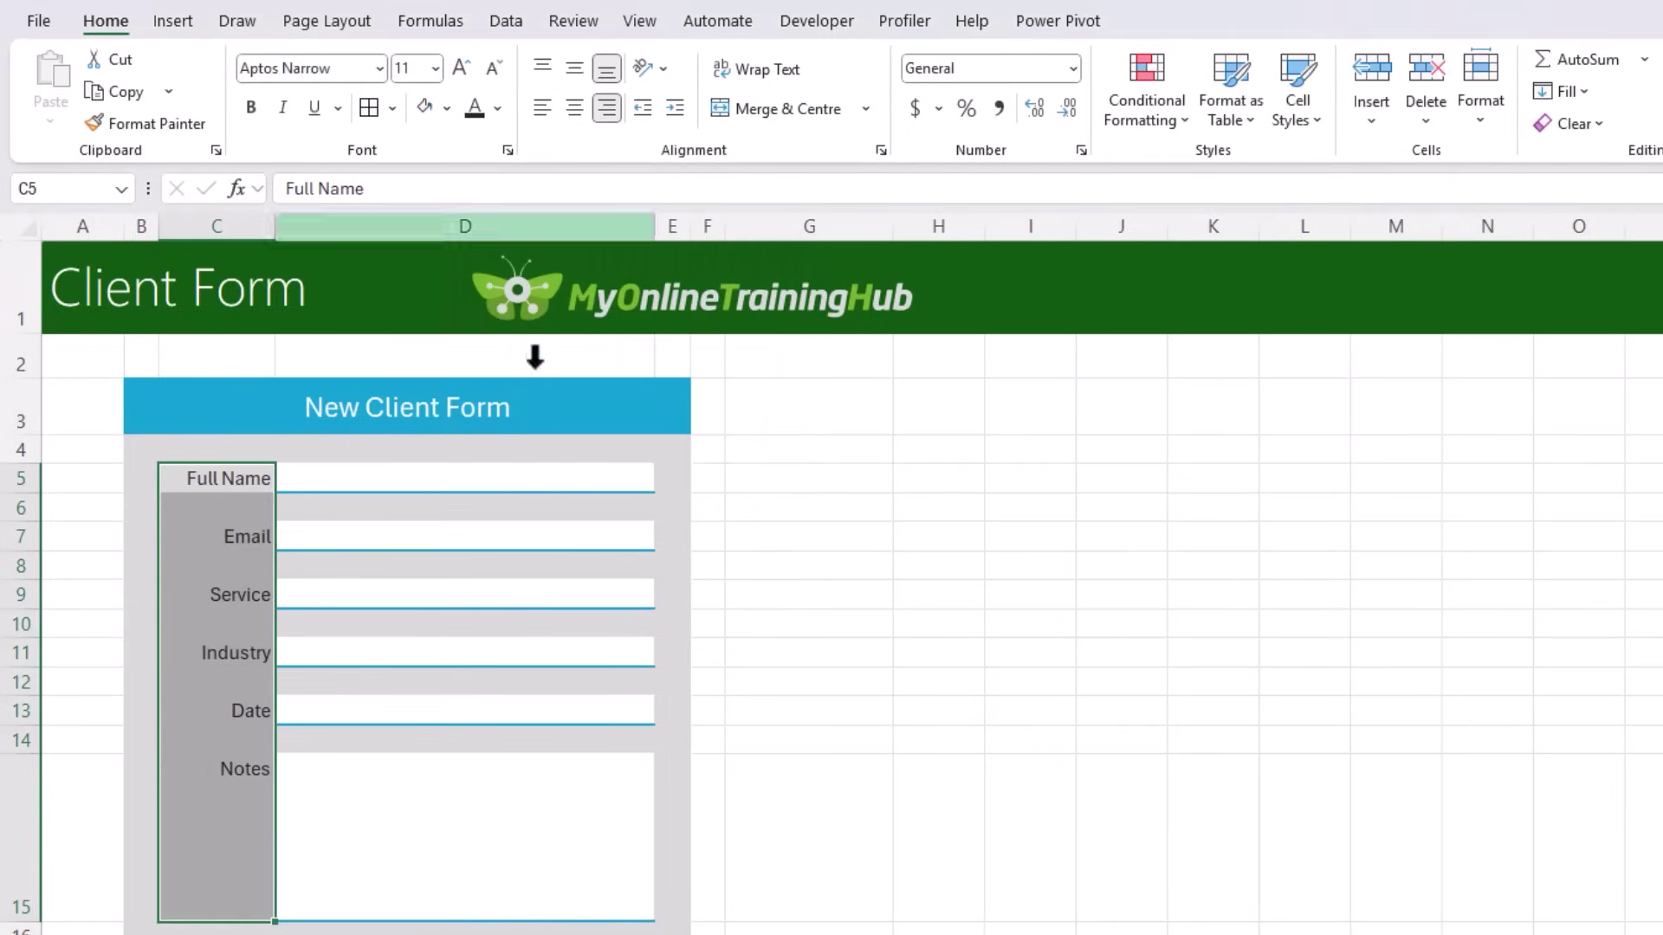
click(674, 110)
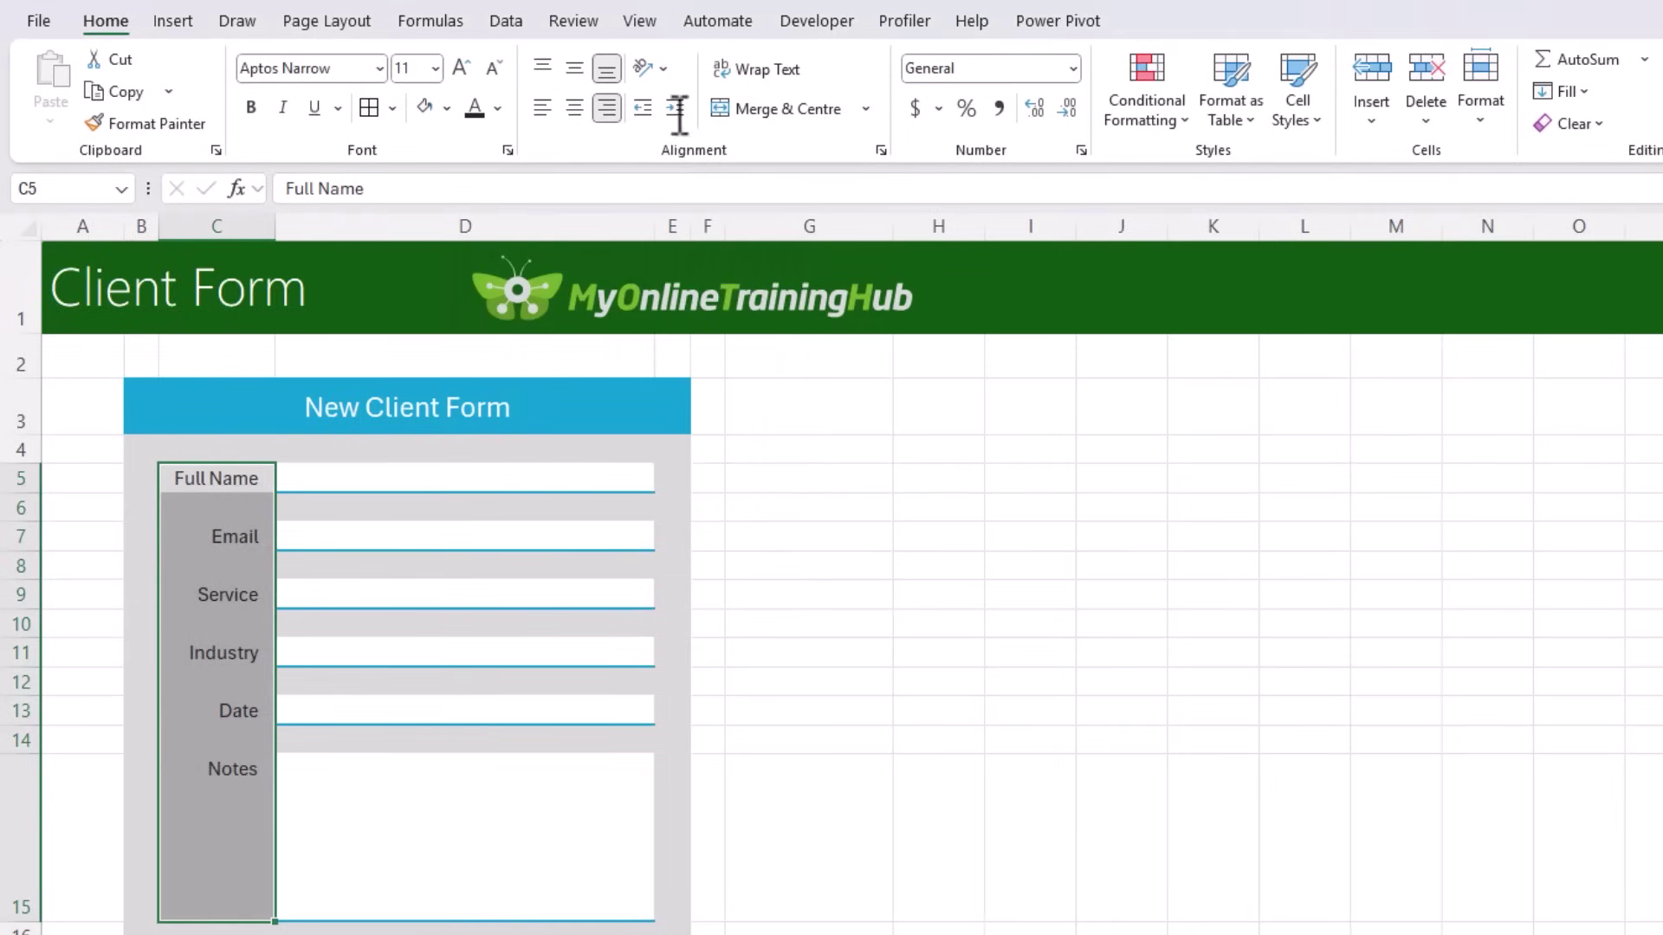
click(822, 444)
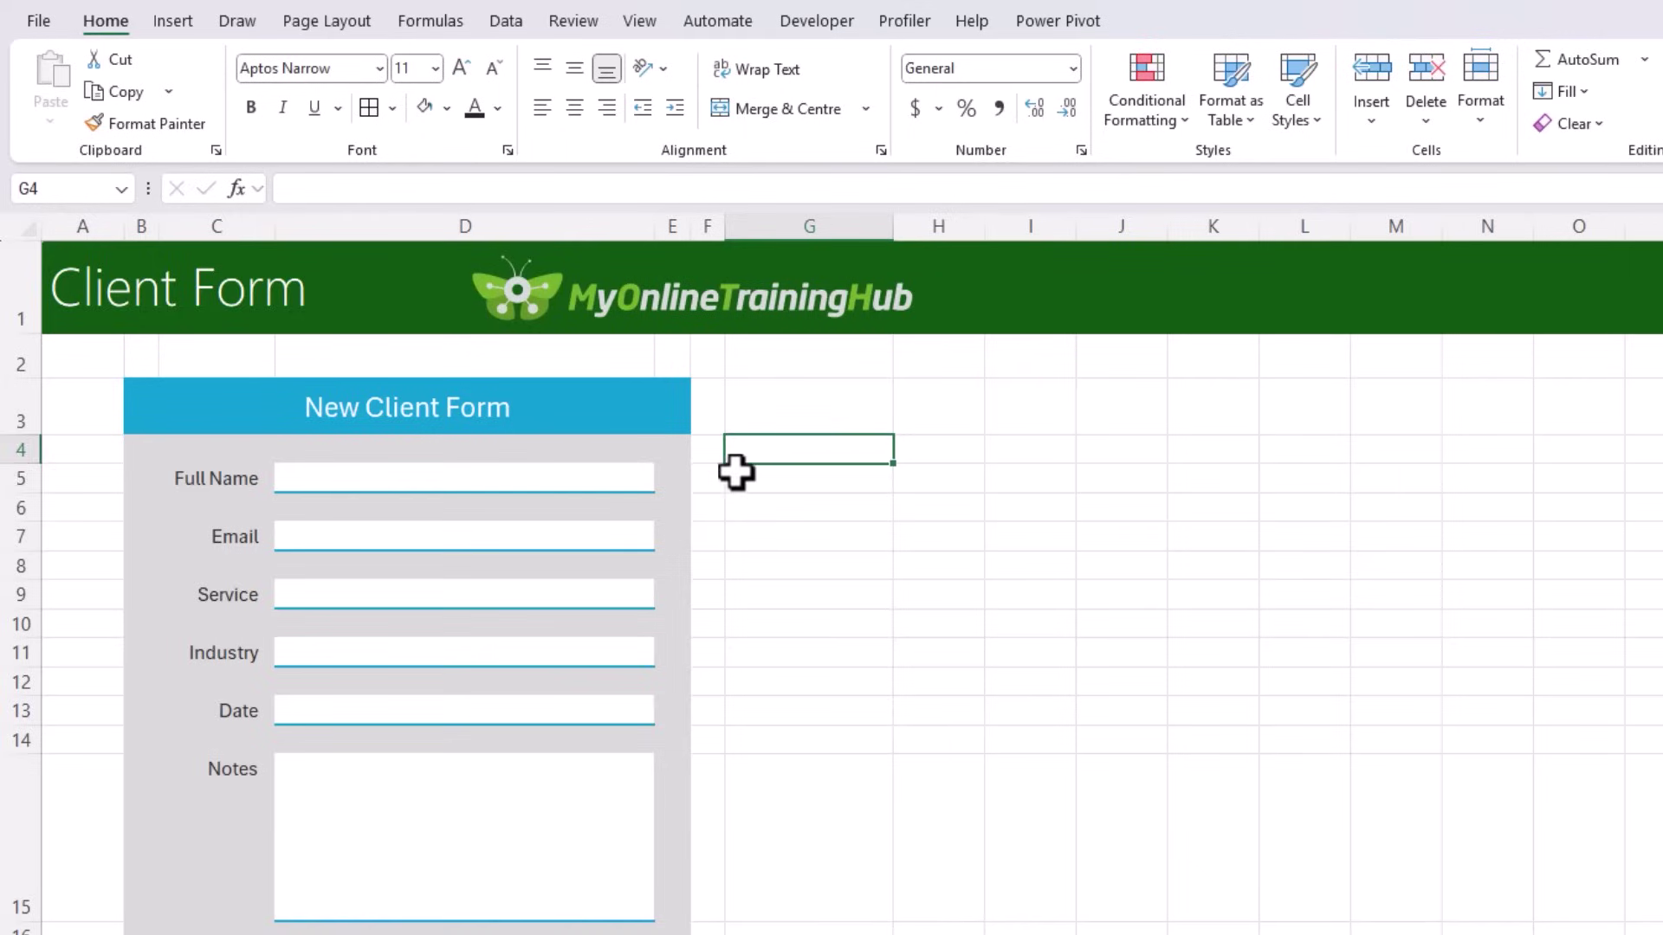
Step: Set rows 5, 7, 9, 11 and 13 to a height of 22.50
click(21, 479)
ctrl+click(21, 537)
ctrl+click(21, 595)
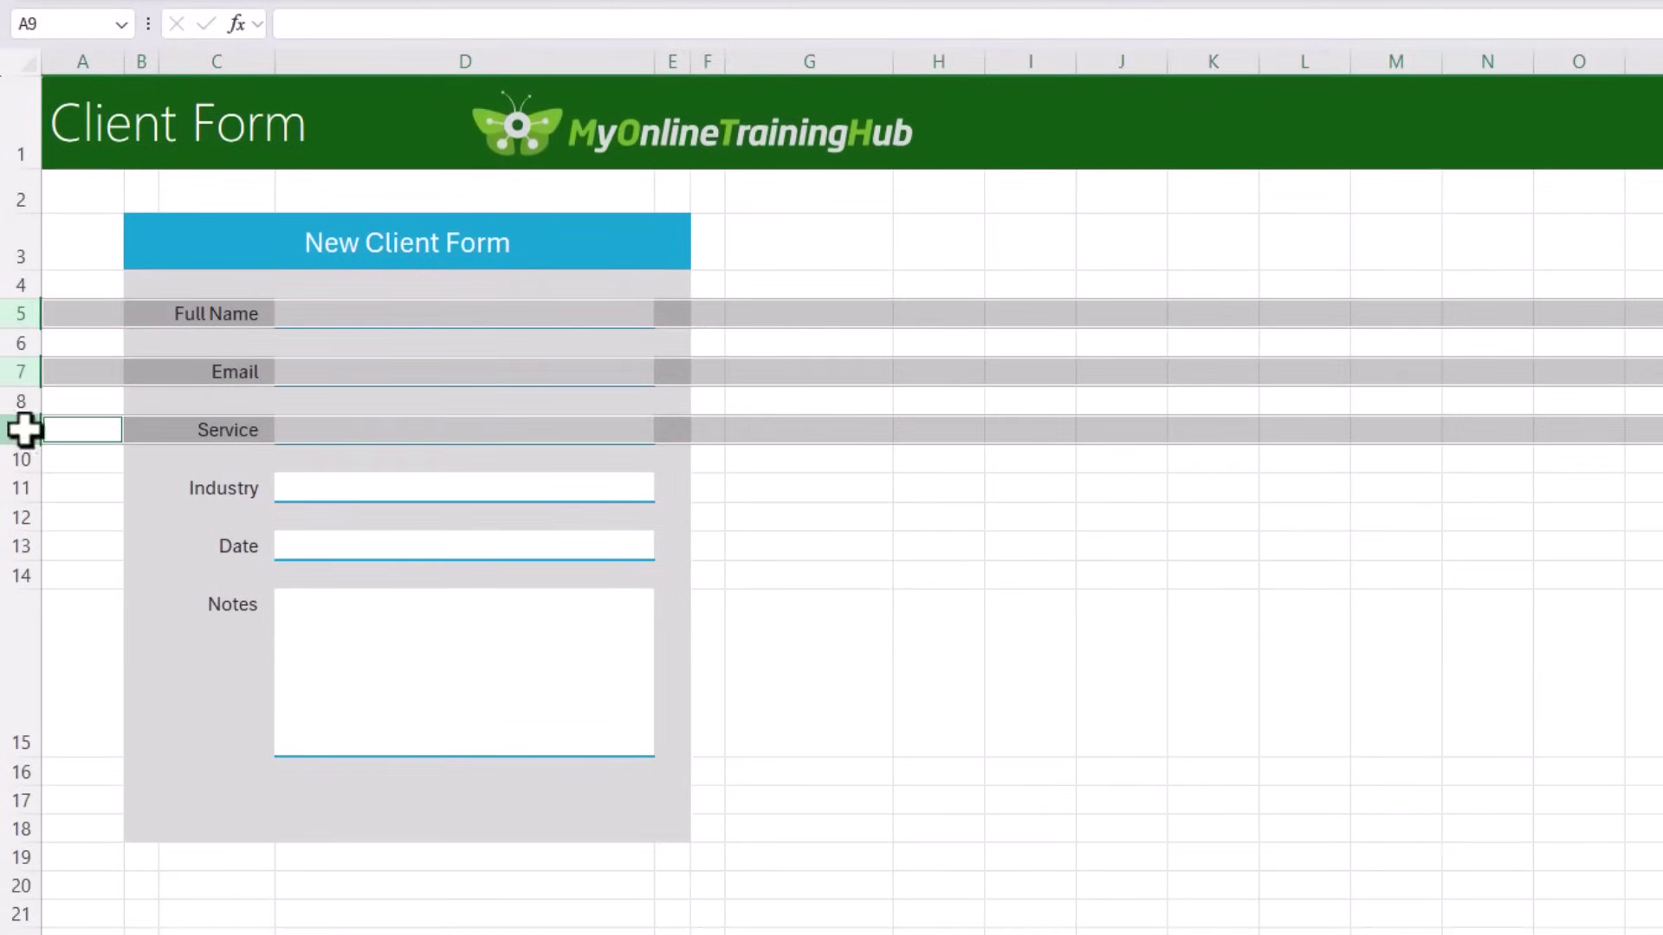
ctrl+click(21, 653)
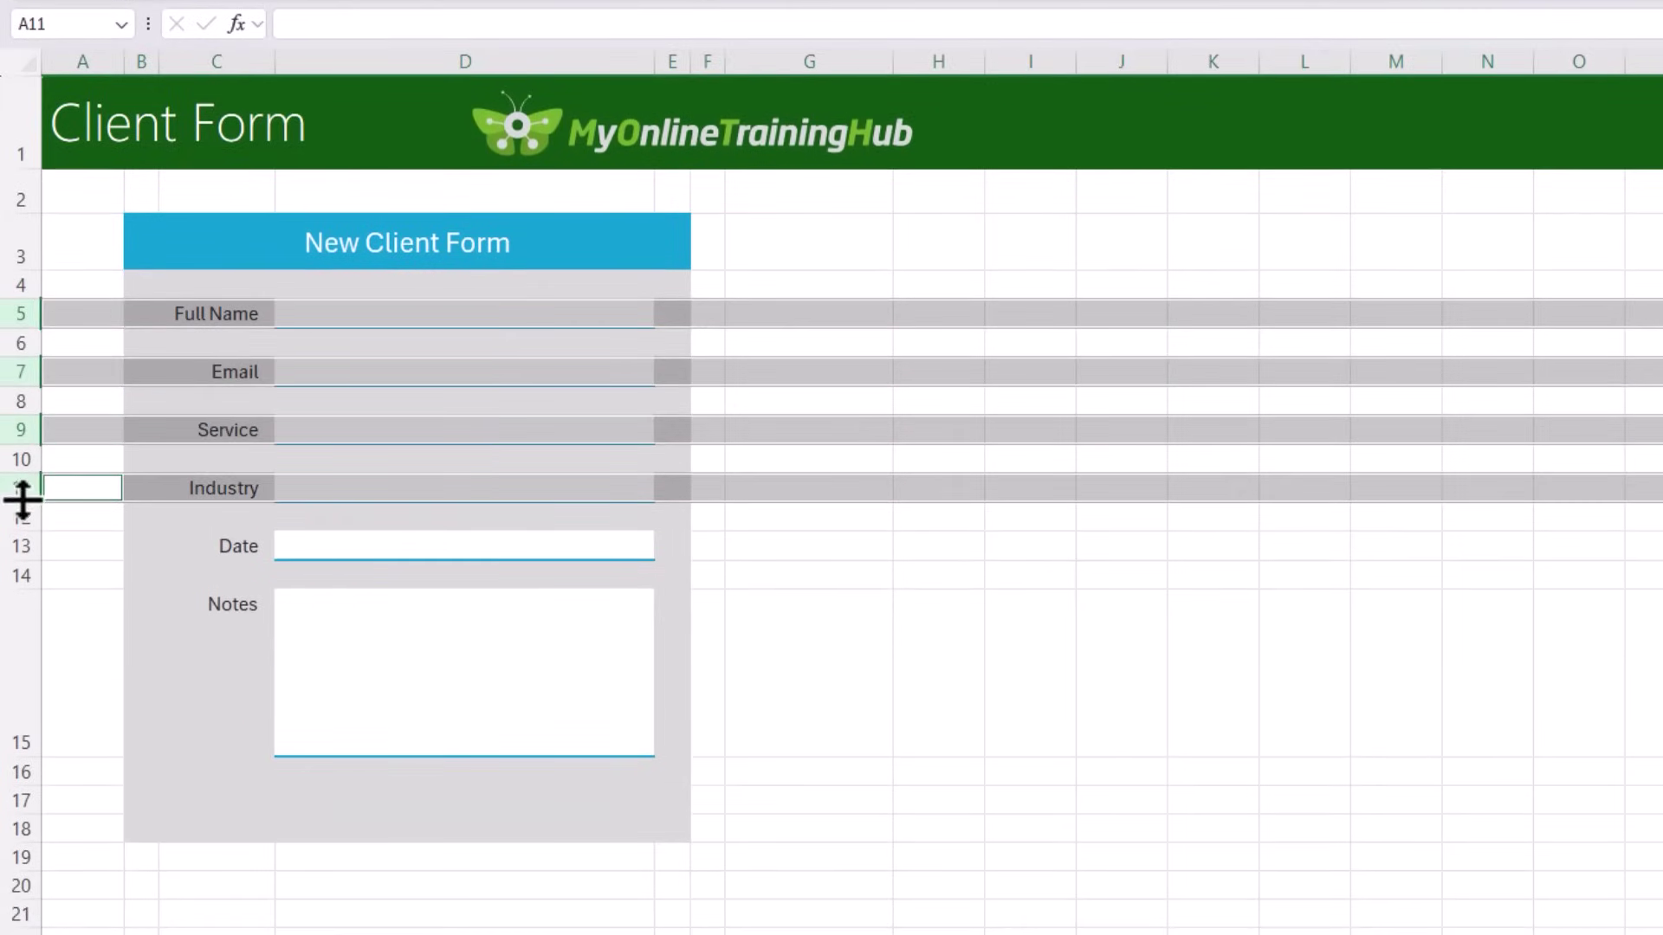
ctrl+click(21, 545)
drag(18, 559, 22, 573)
click(850, 507)
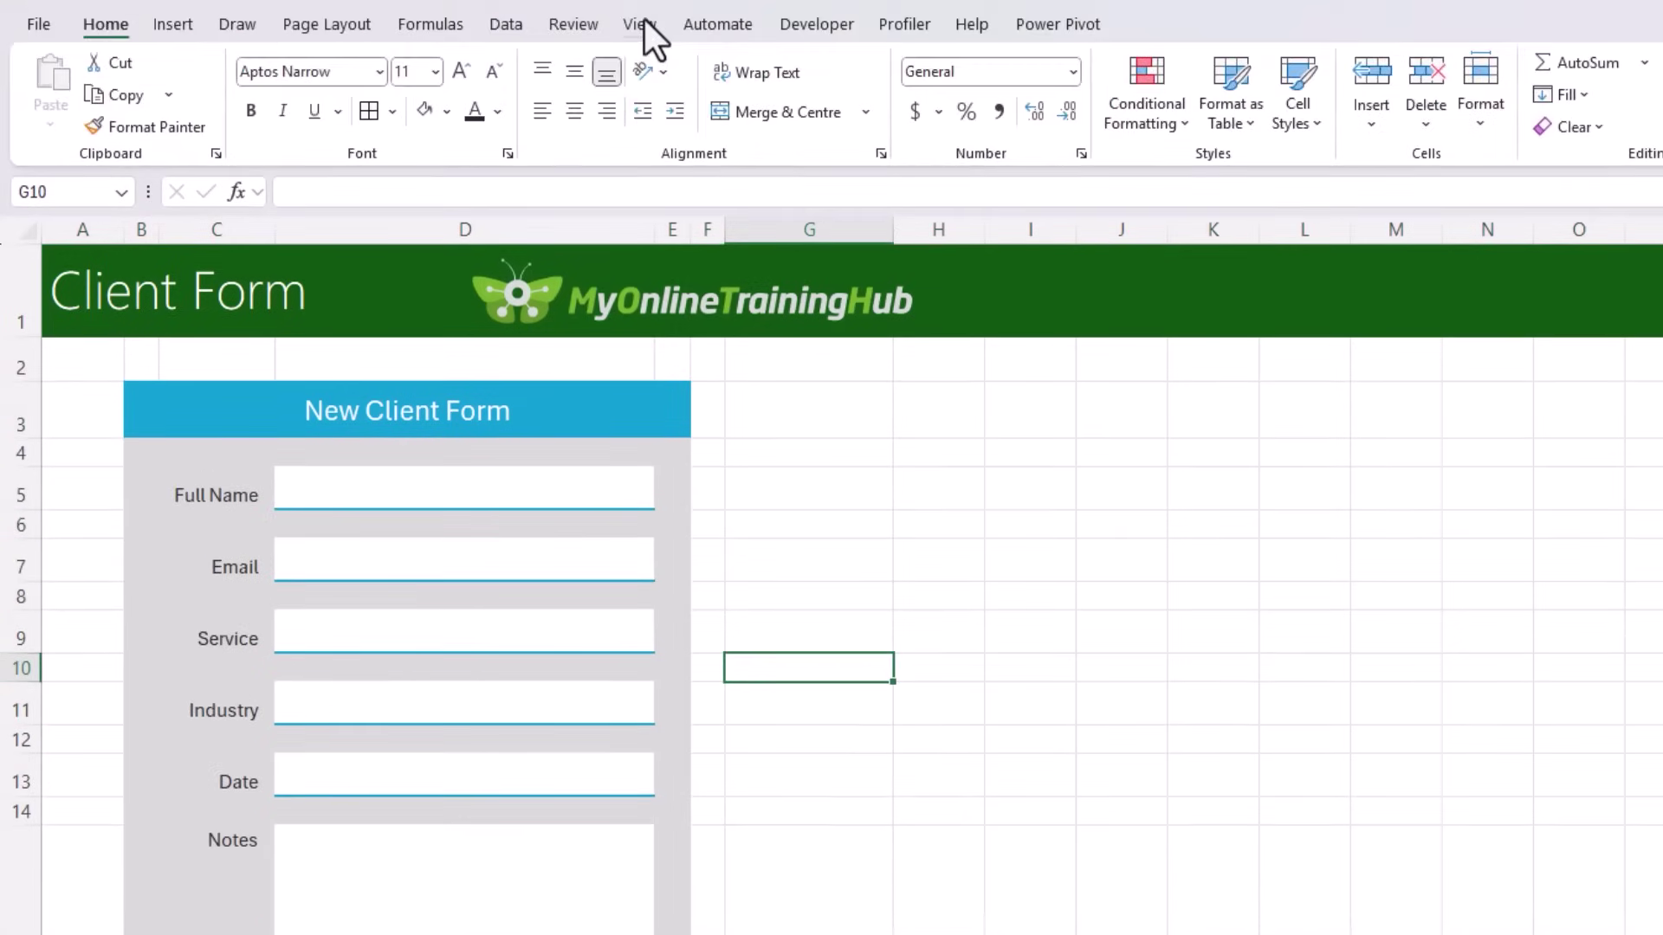
Step: Hide the sheet gridlines
click(645, 20)
click(716, 99)
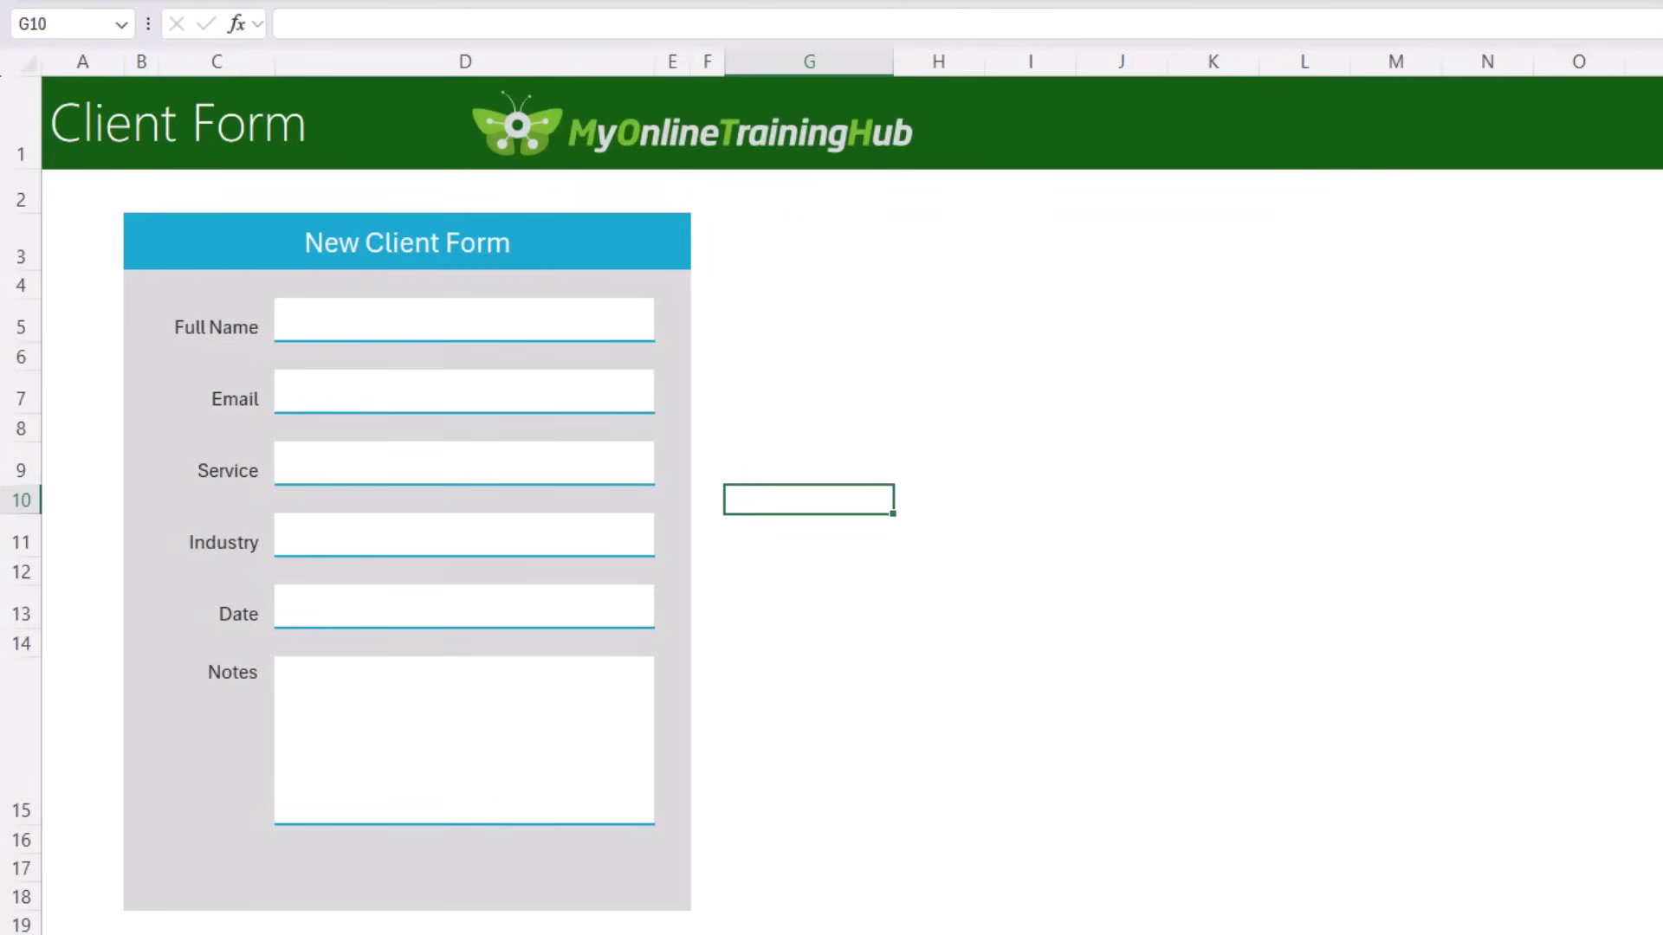
click(142, 236)
click(86, 241)
click(75, 183)
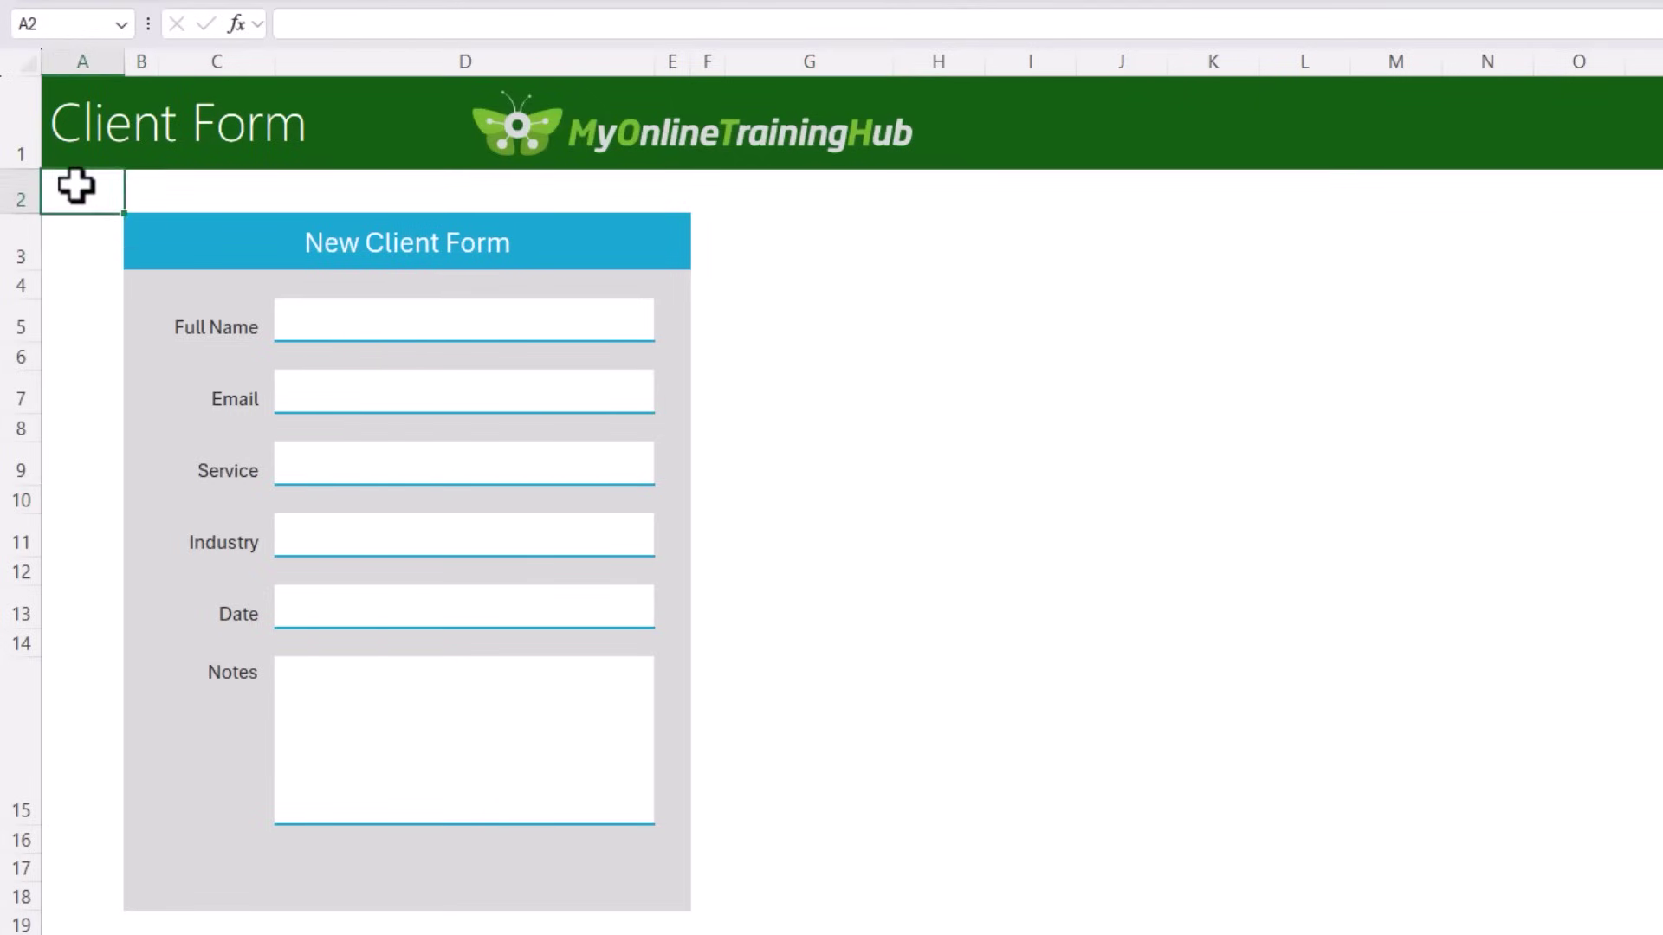
Step: Draw a rounded rectangle over the form, rows 2–19, with no fill
click(180, 35)
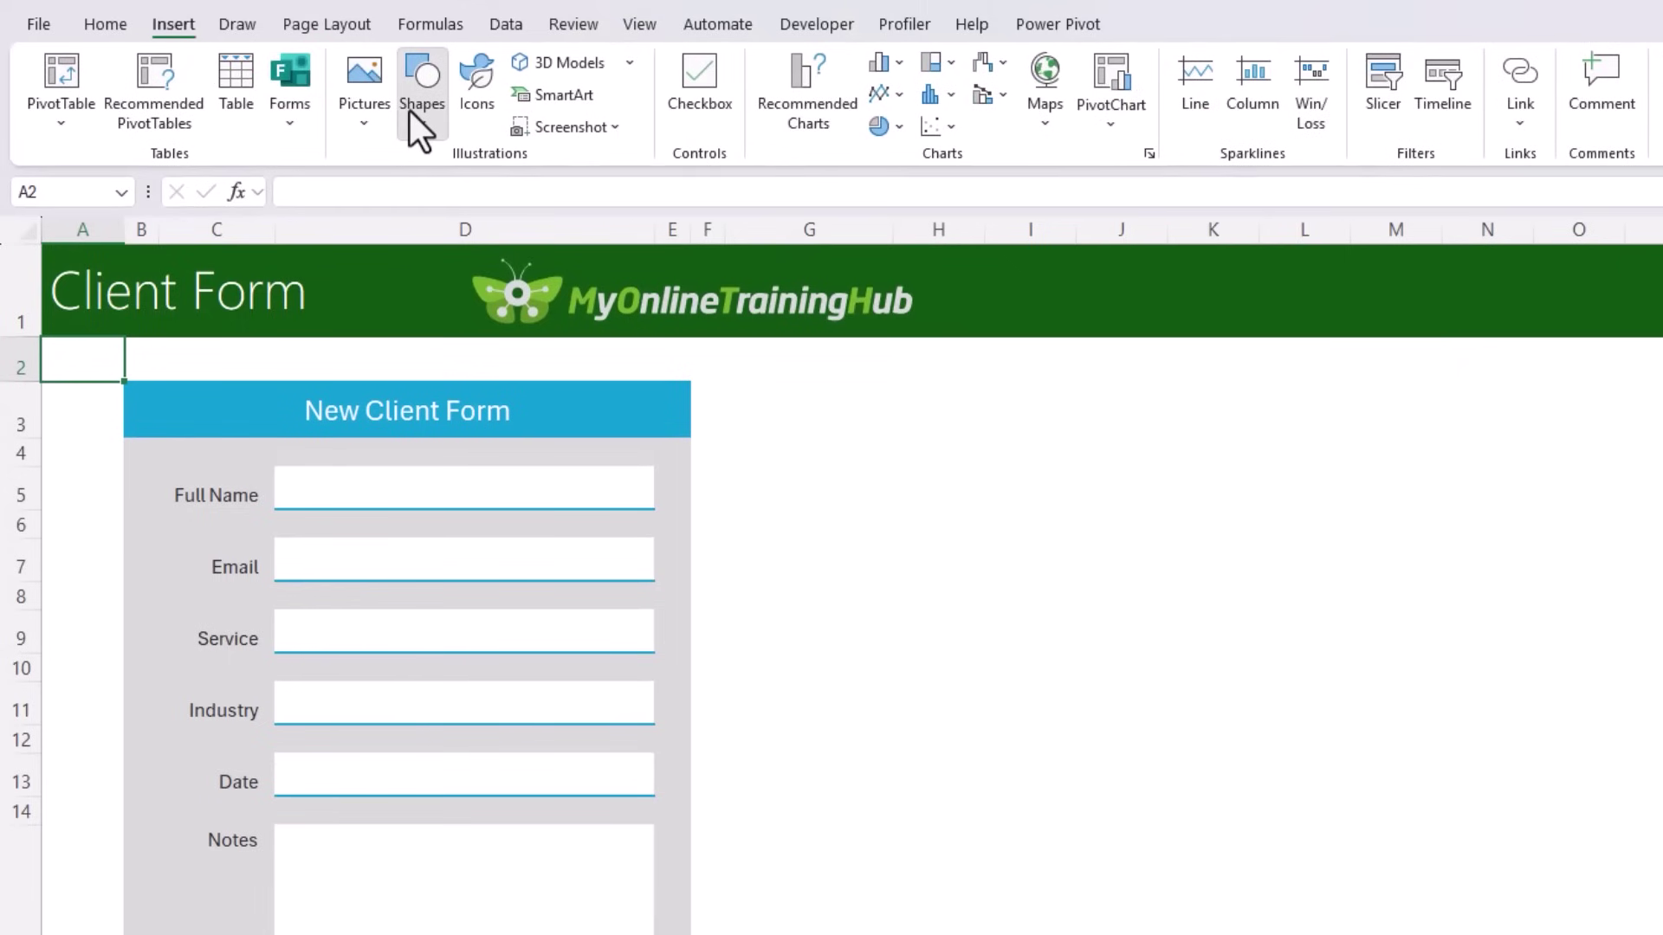
click(409, 111)
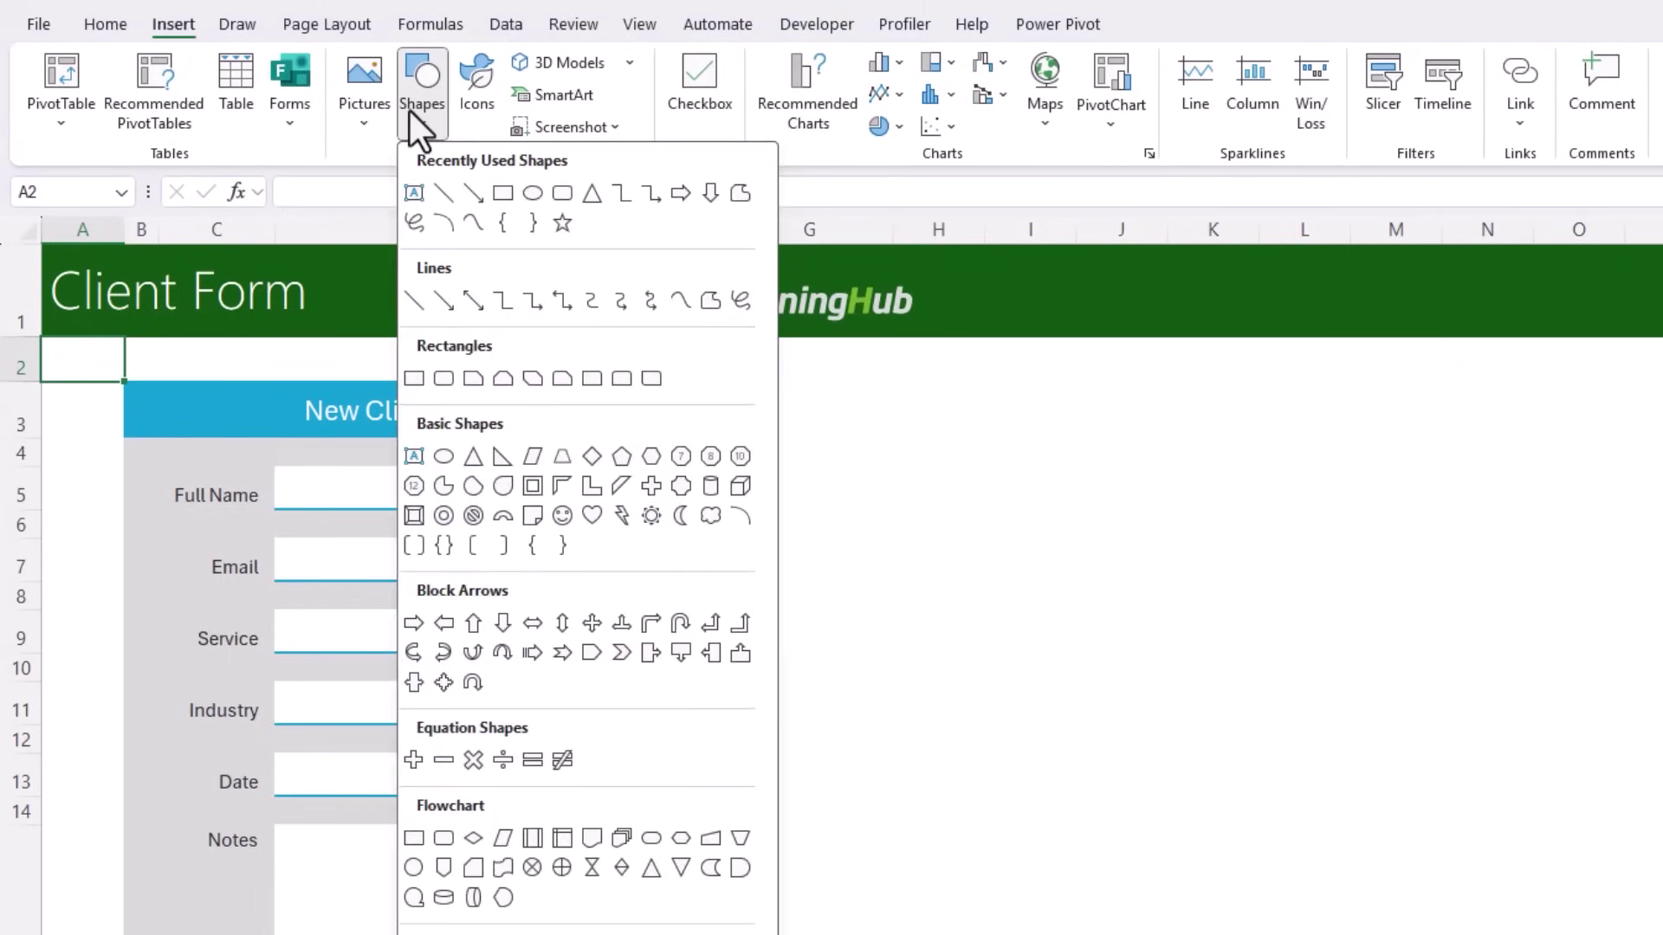
click(437, 385)
drag(130, 211, 705, 917)
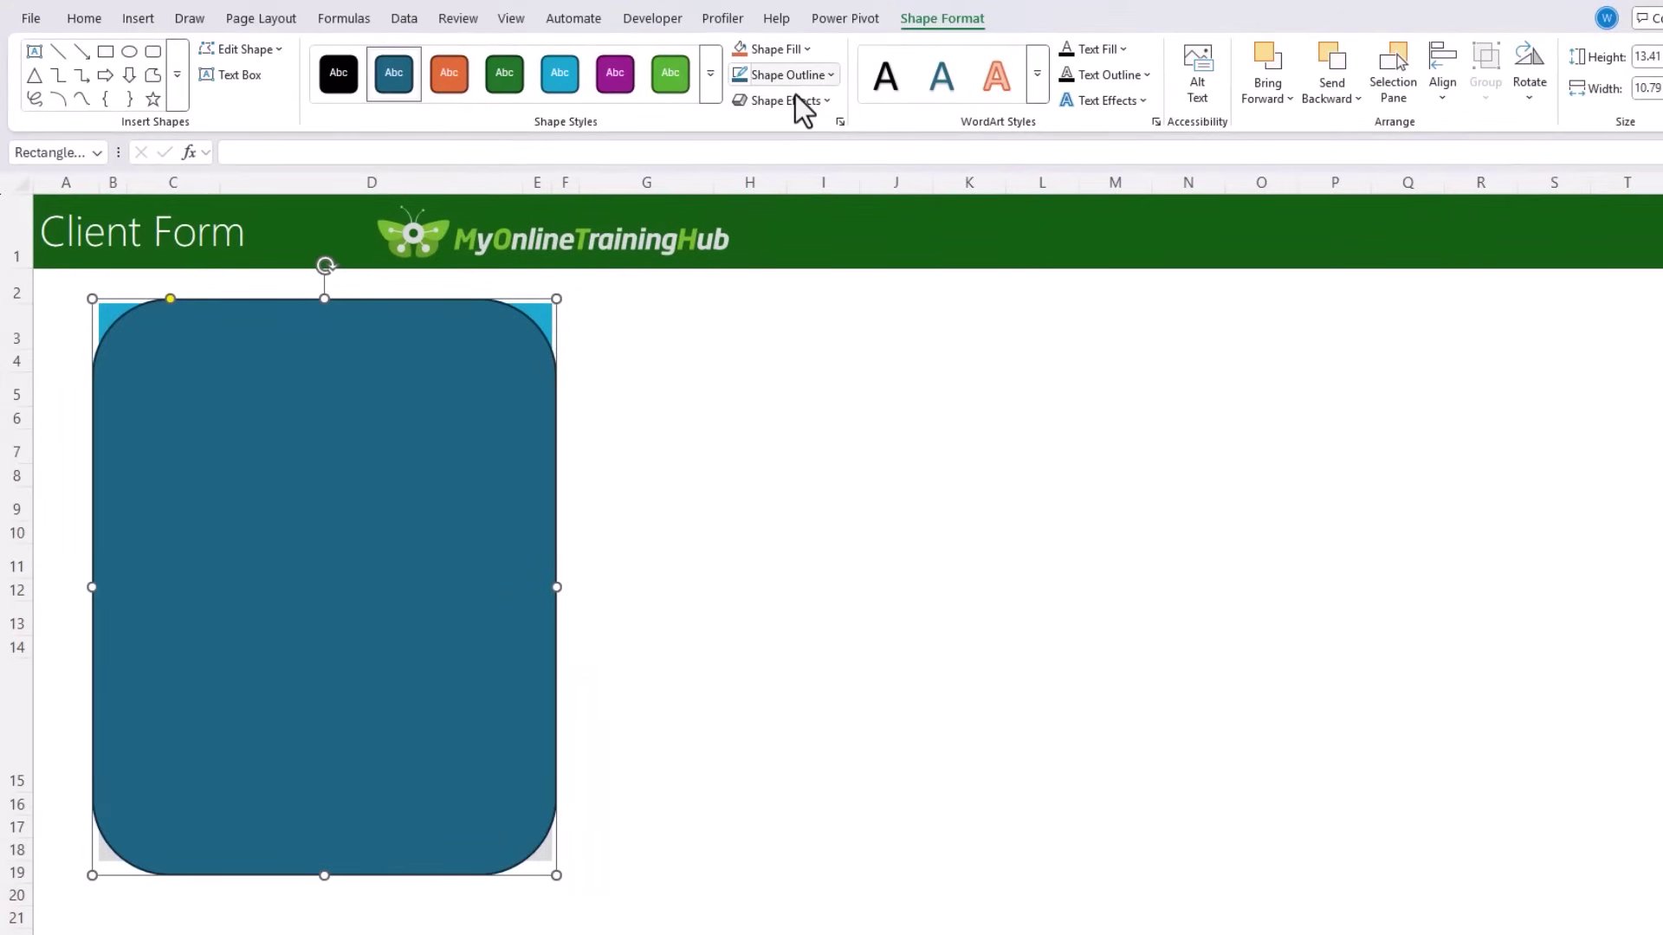
click(803, 52)
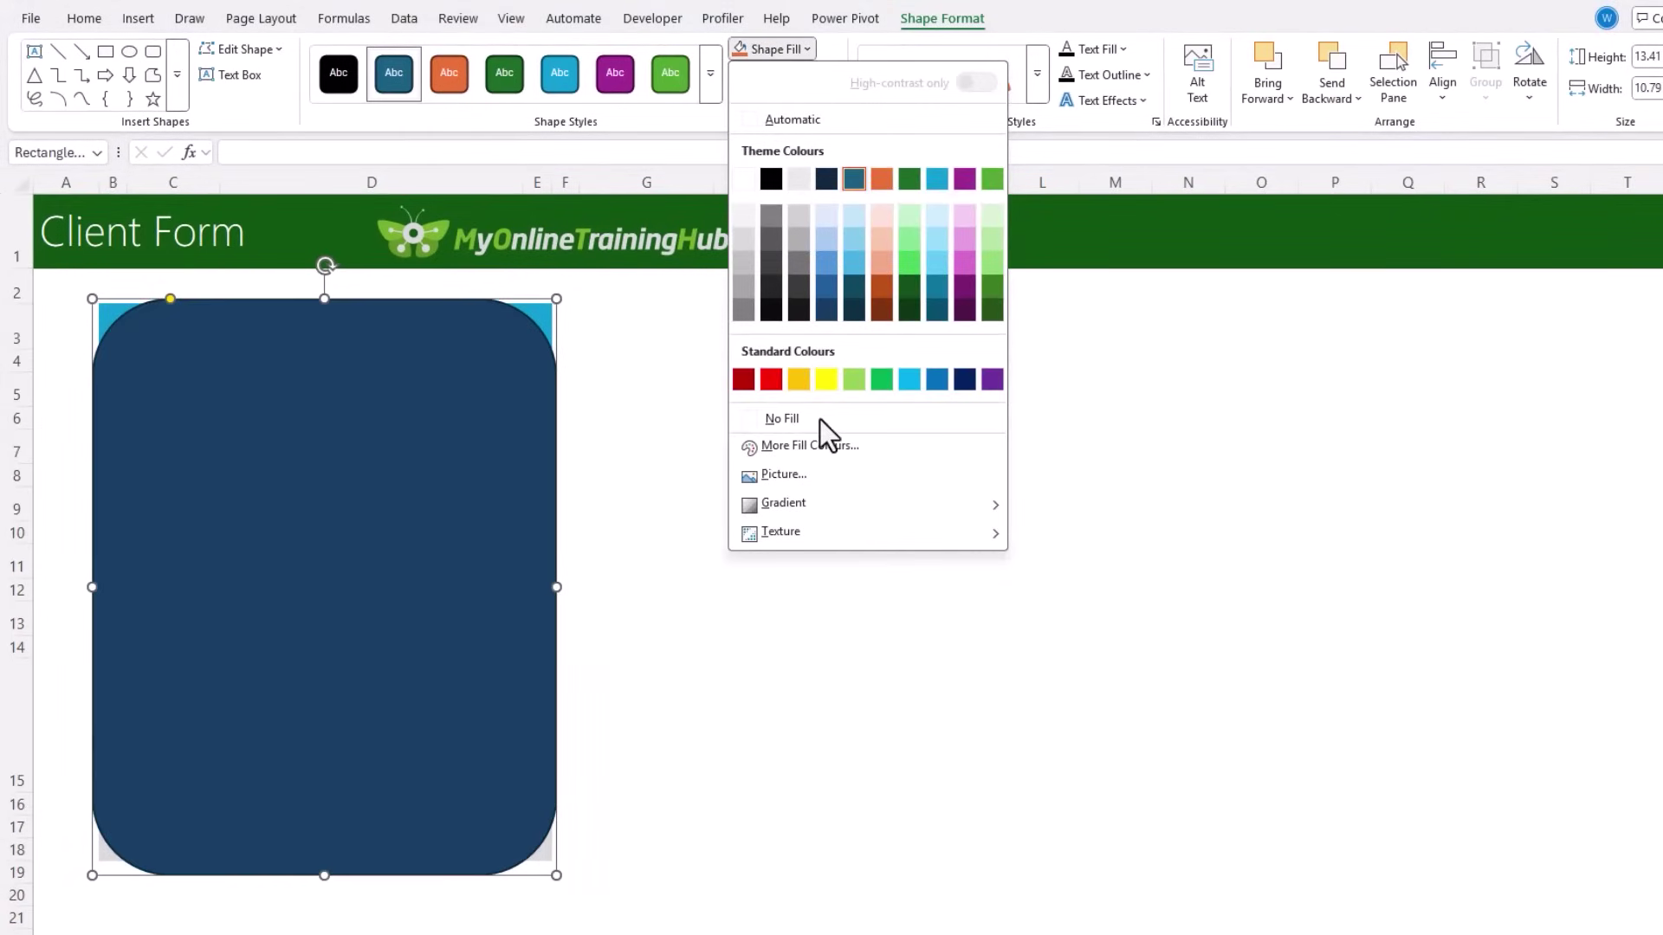
click(819, 419)
Step: Give the frame a 6 pt light-grey outline and raise its bottom edge slightly
click(826, 75)
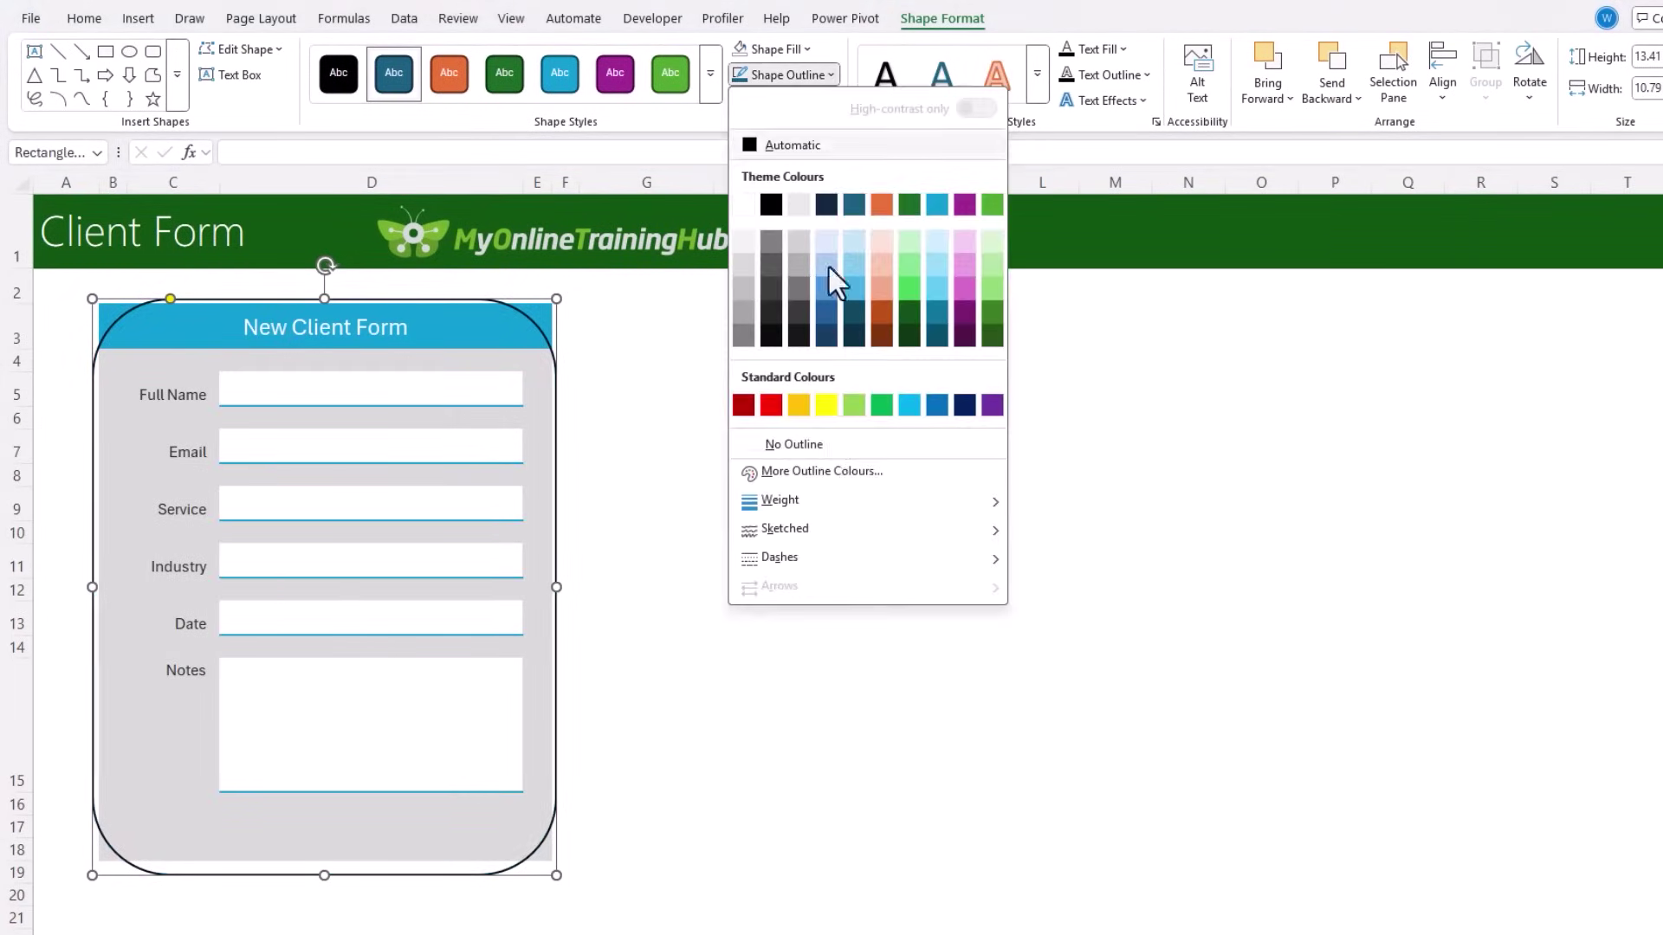
mouse_move(828, 496)
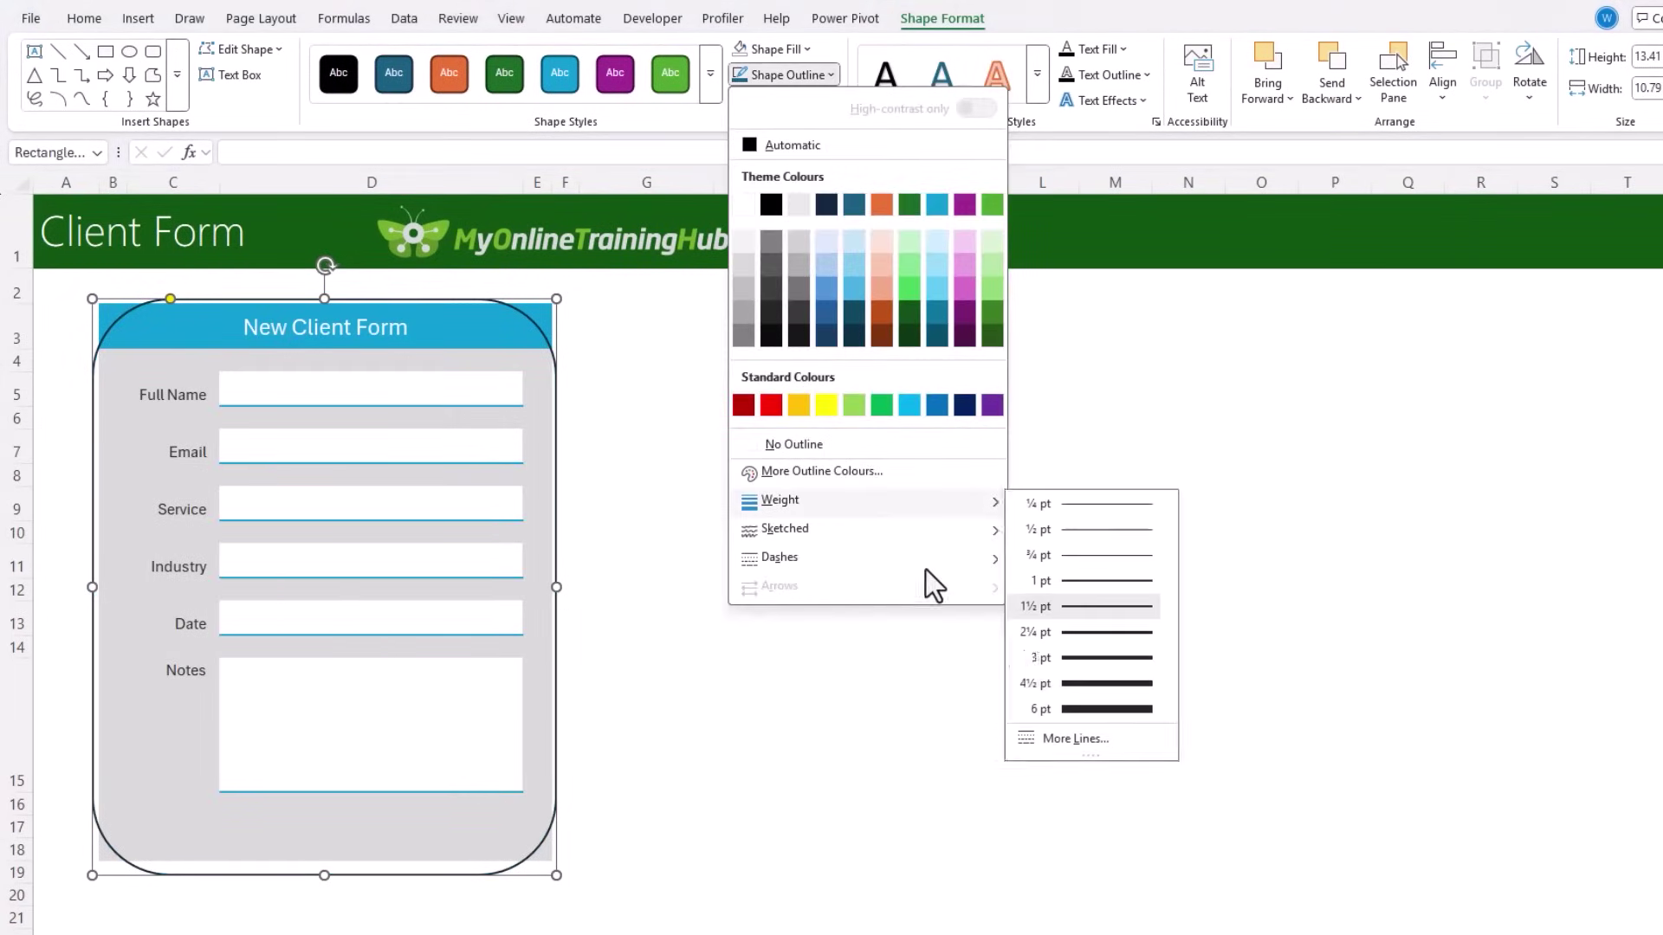
click(1095, 705)
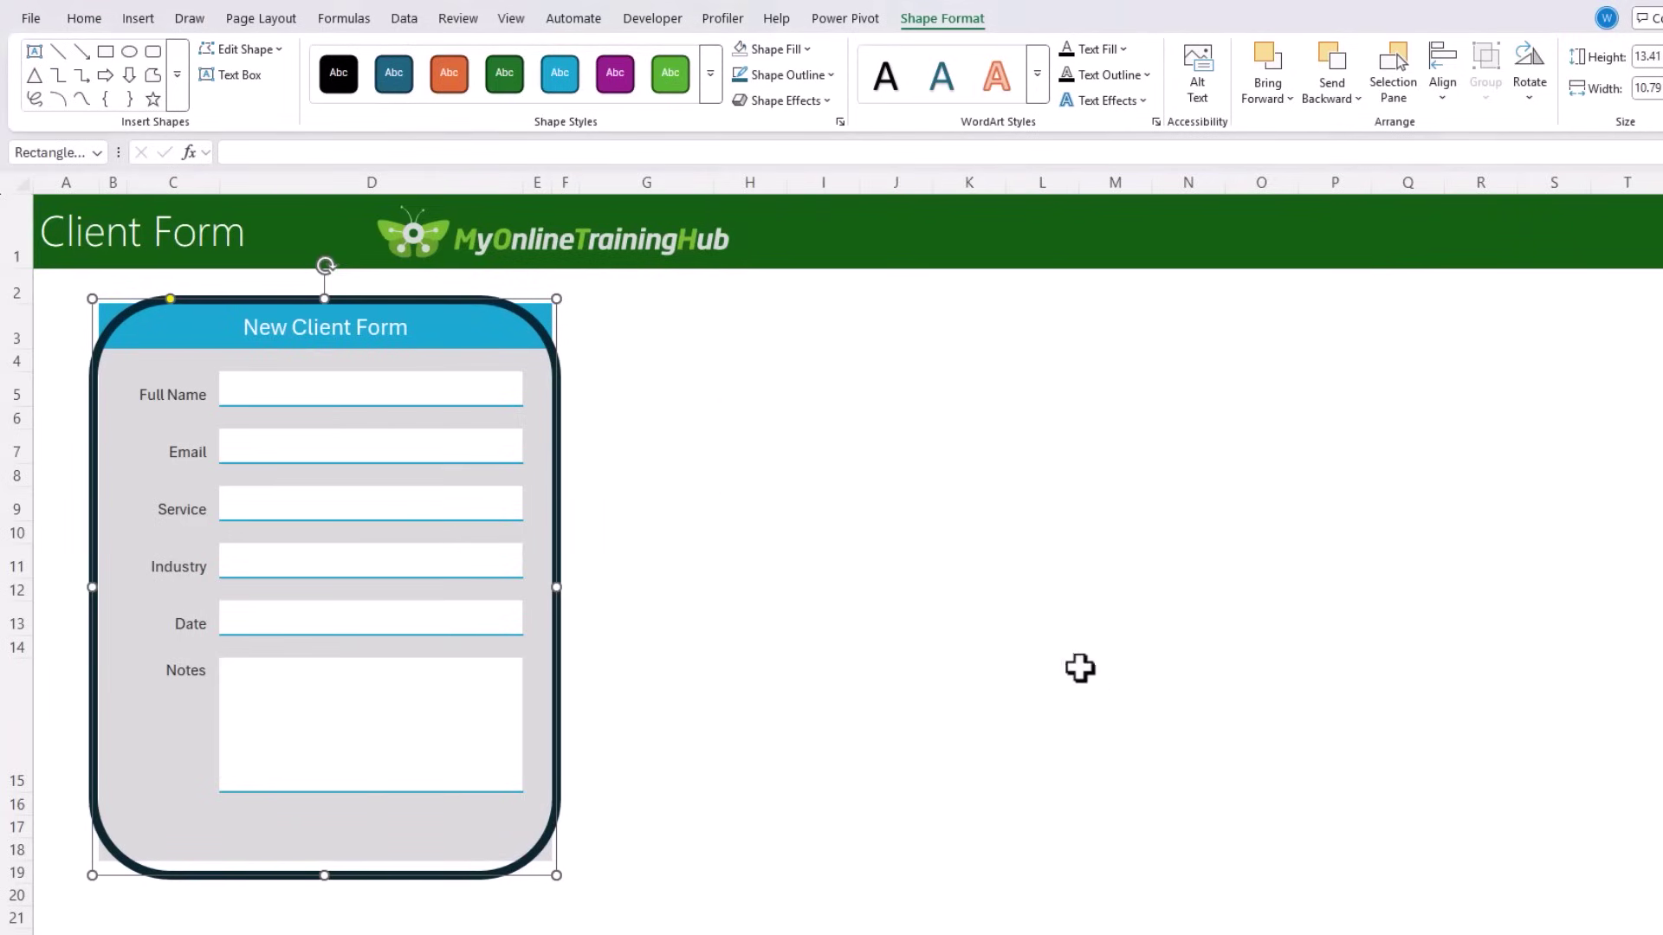
click(825, 75)
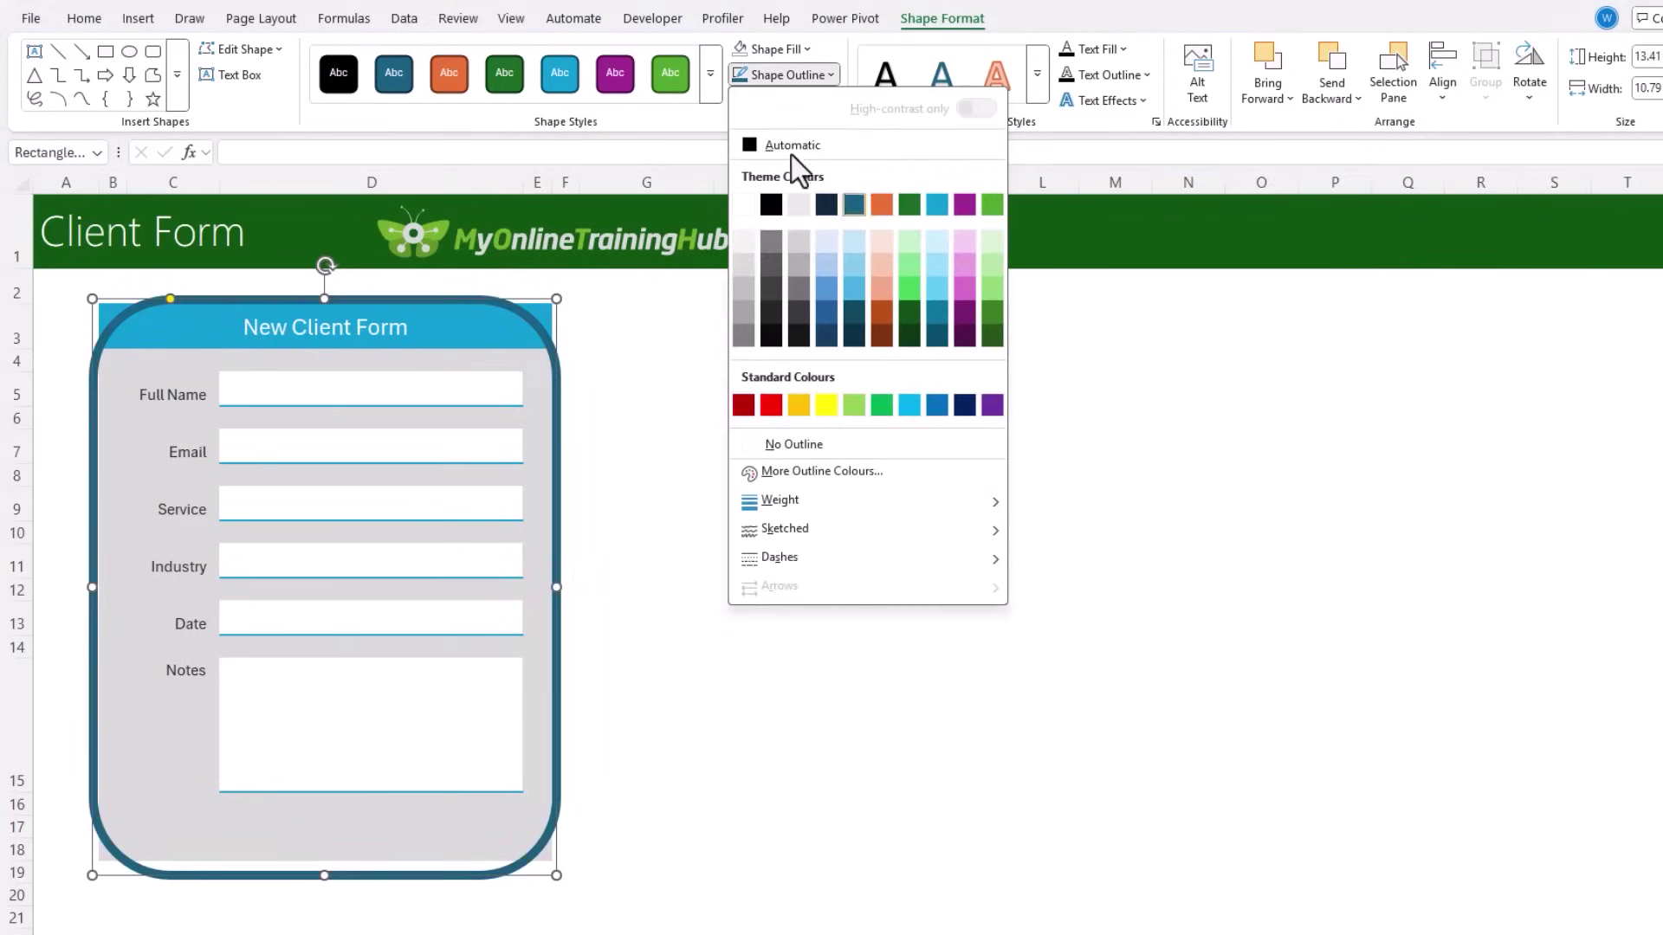
click(746, 261)
click(111, 298)
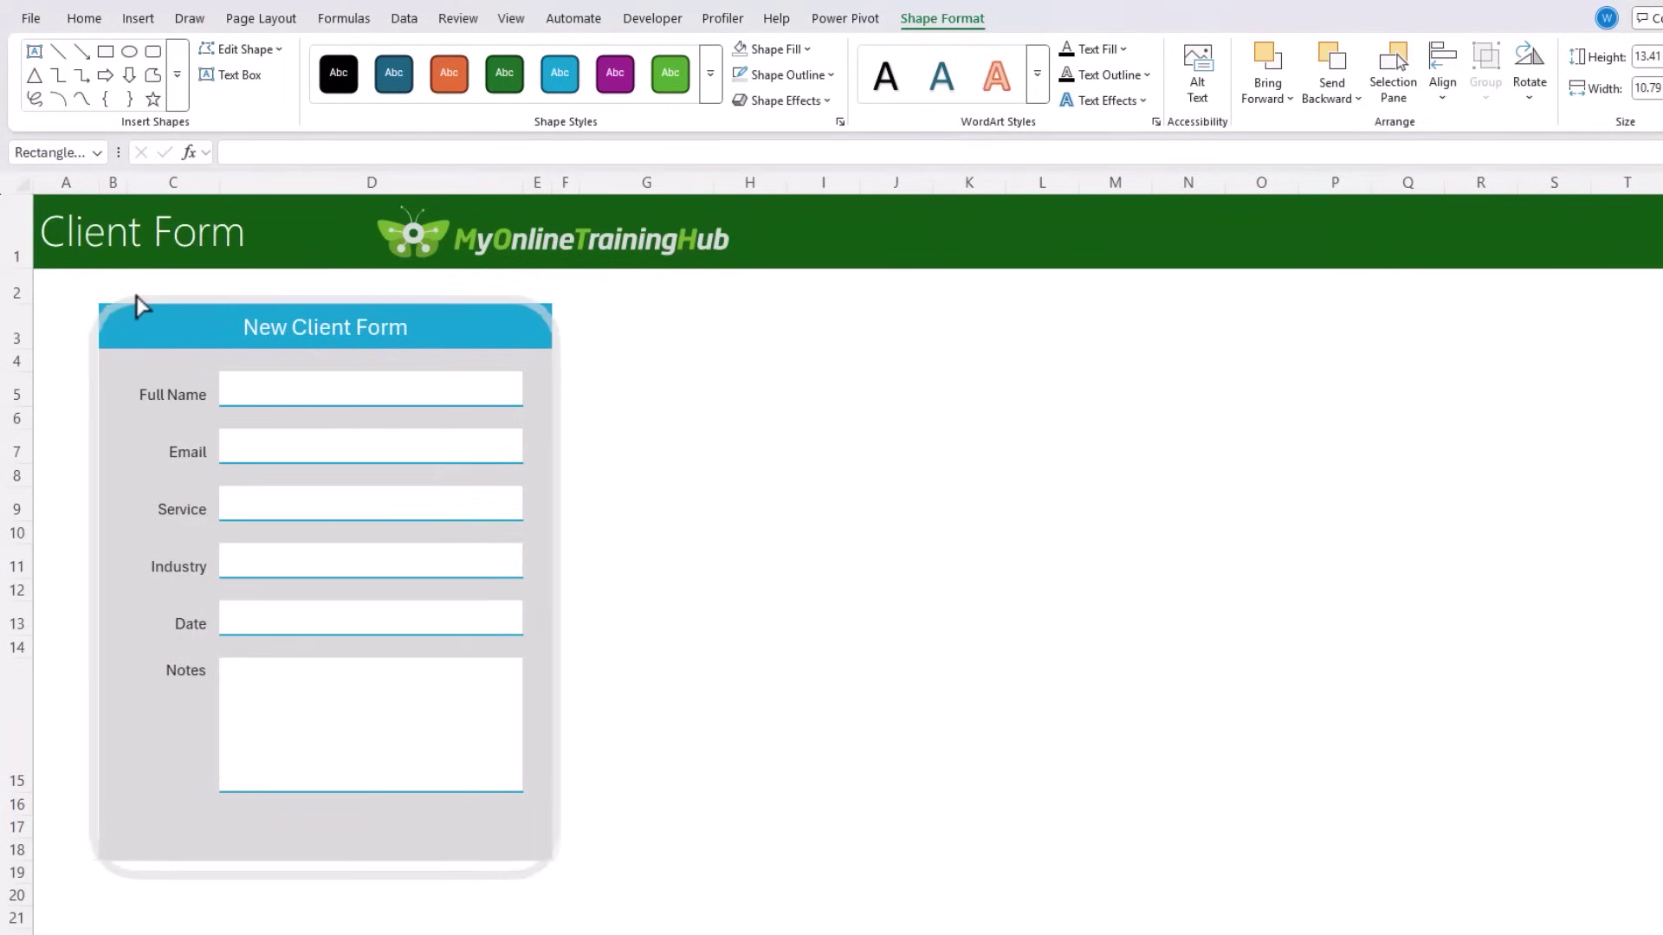
click(108, 298)
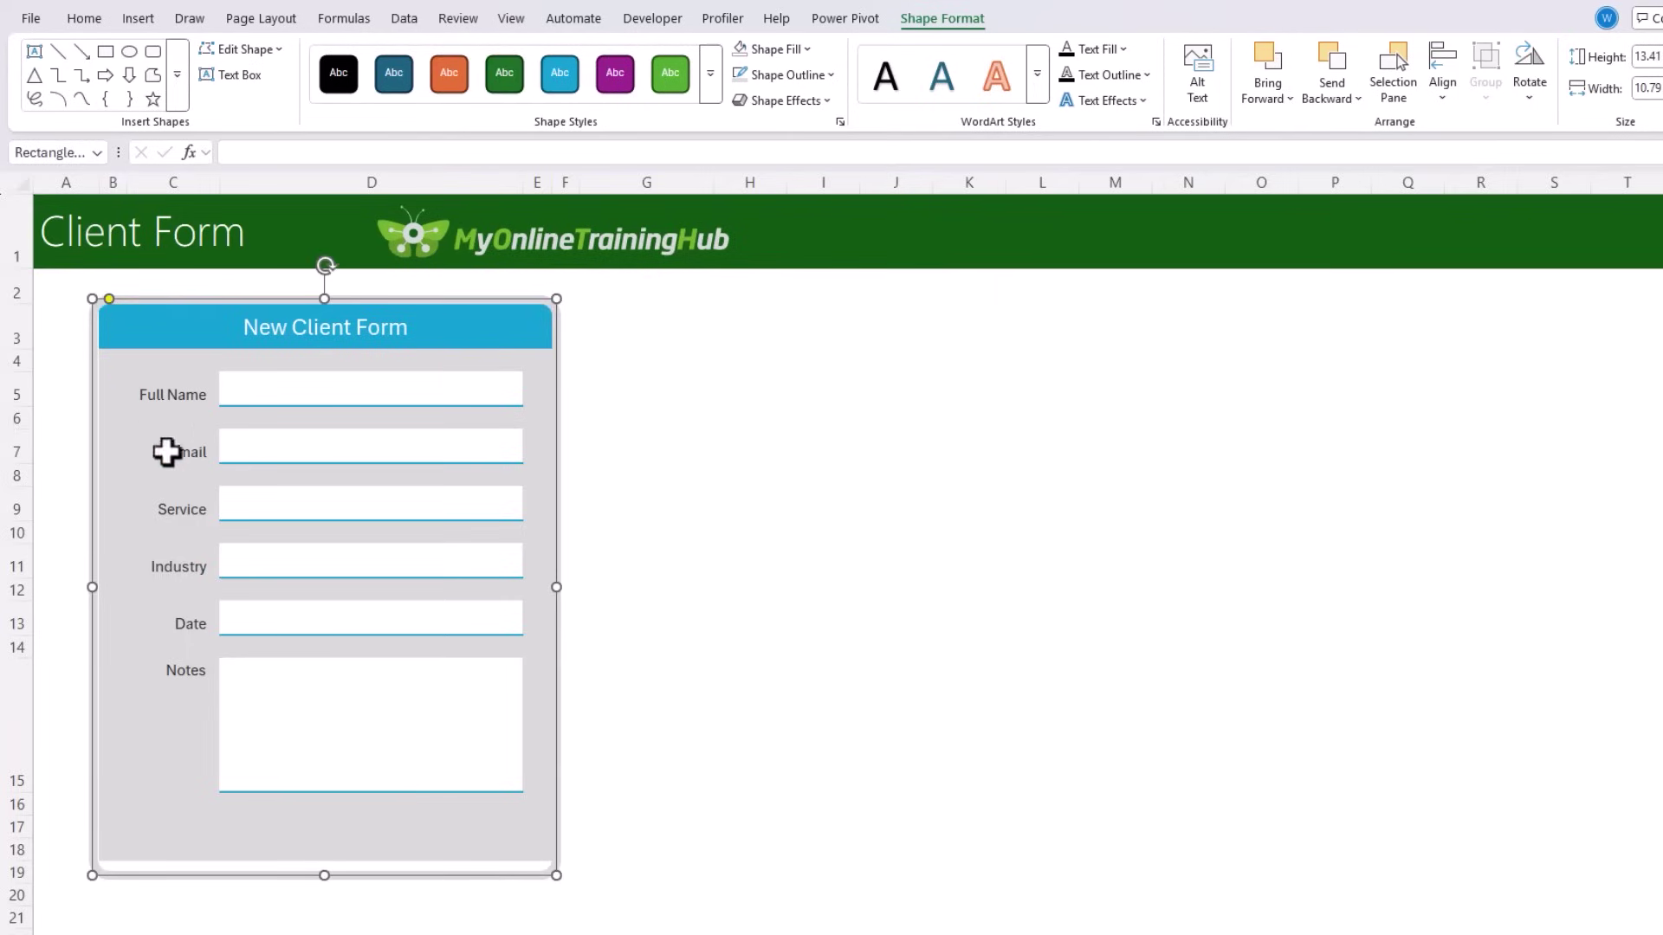
drag(340, 899, 324, 865)
click(90, 579)
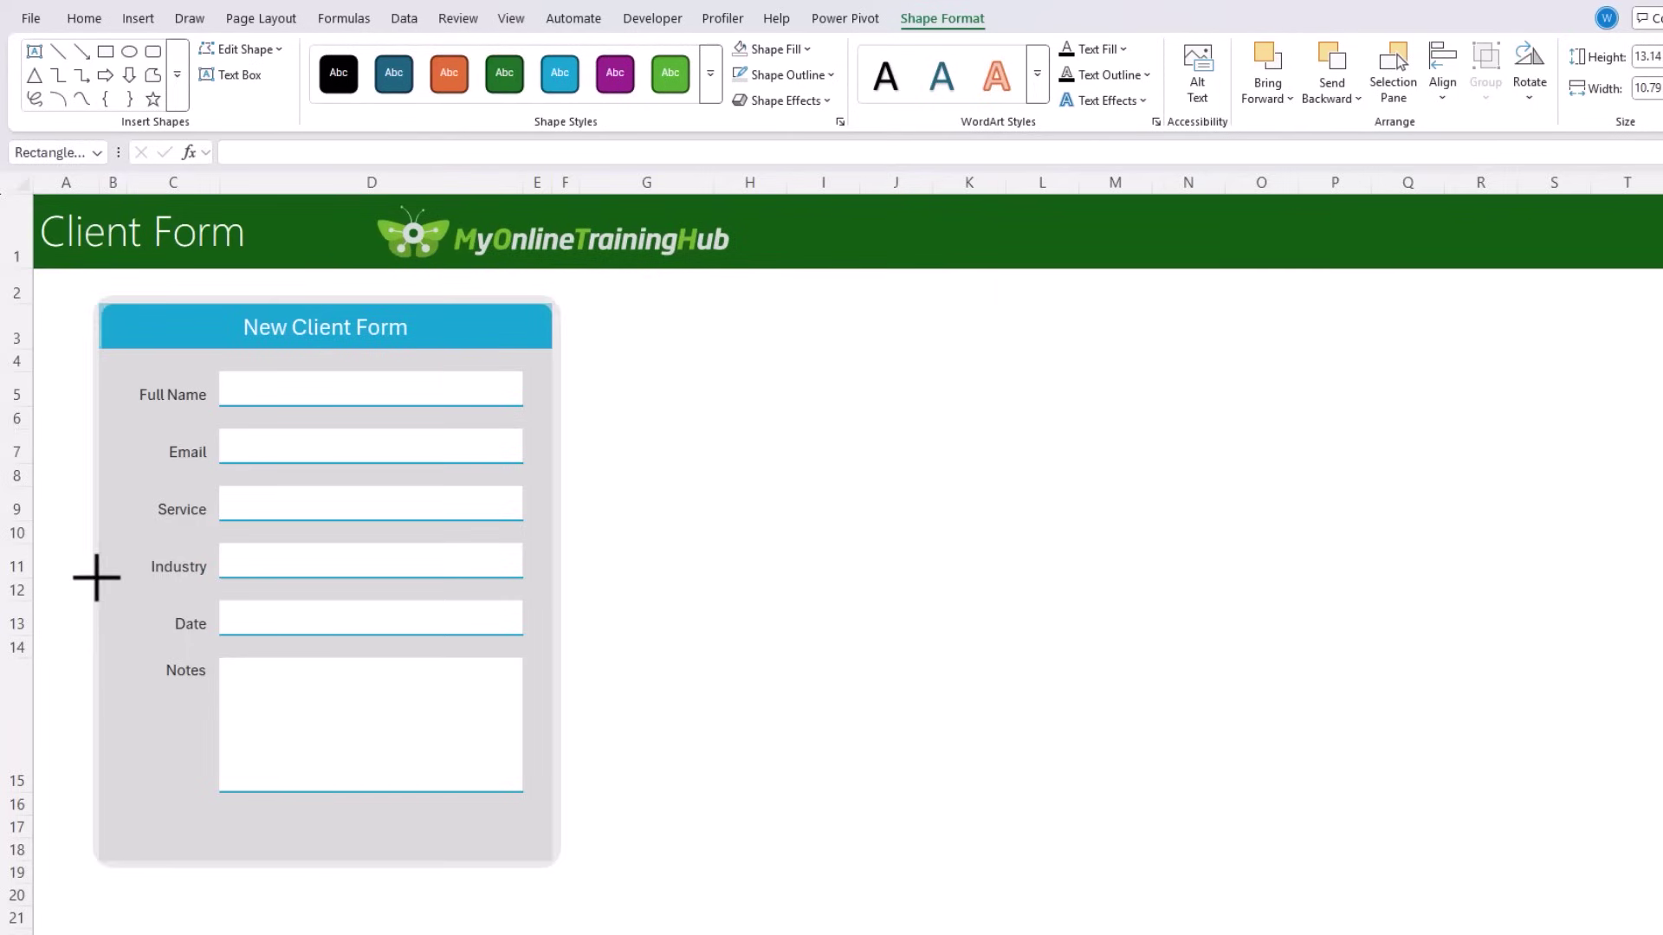
click(141, 575)
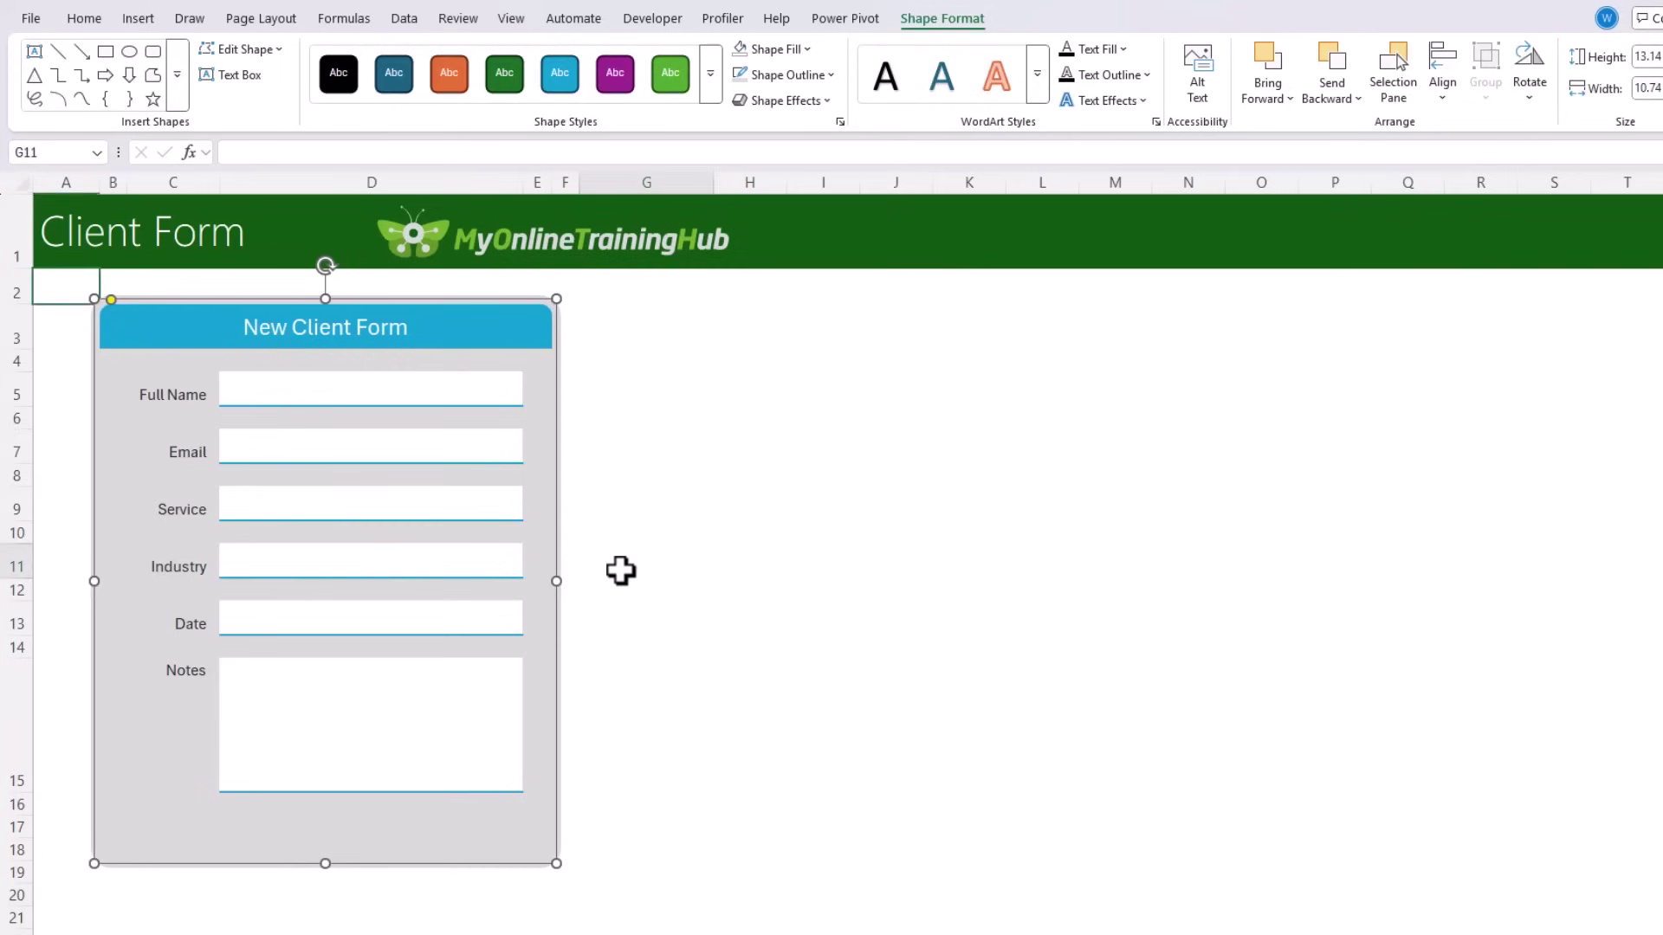
click(621, 568)
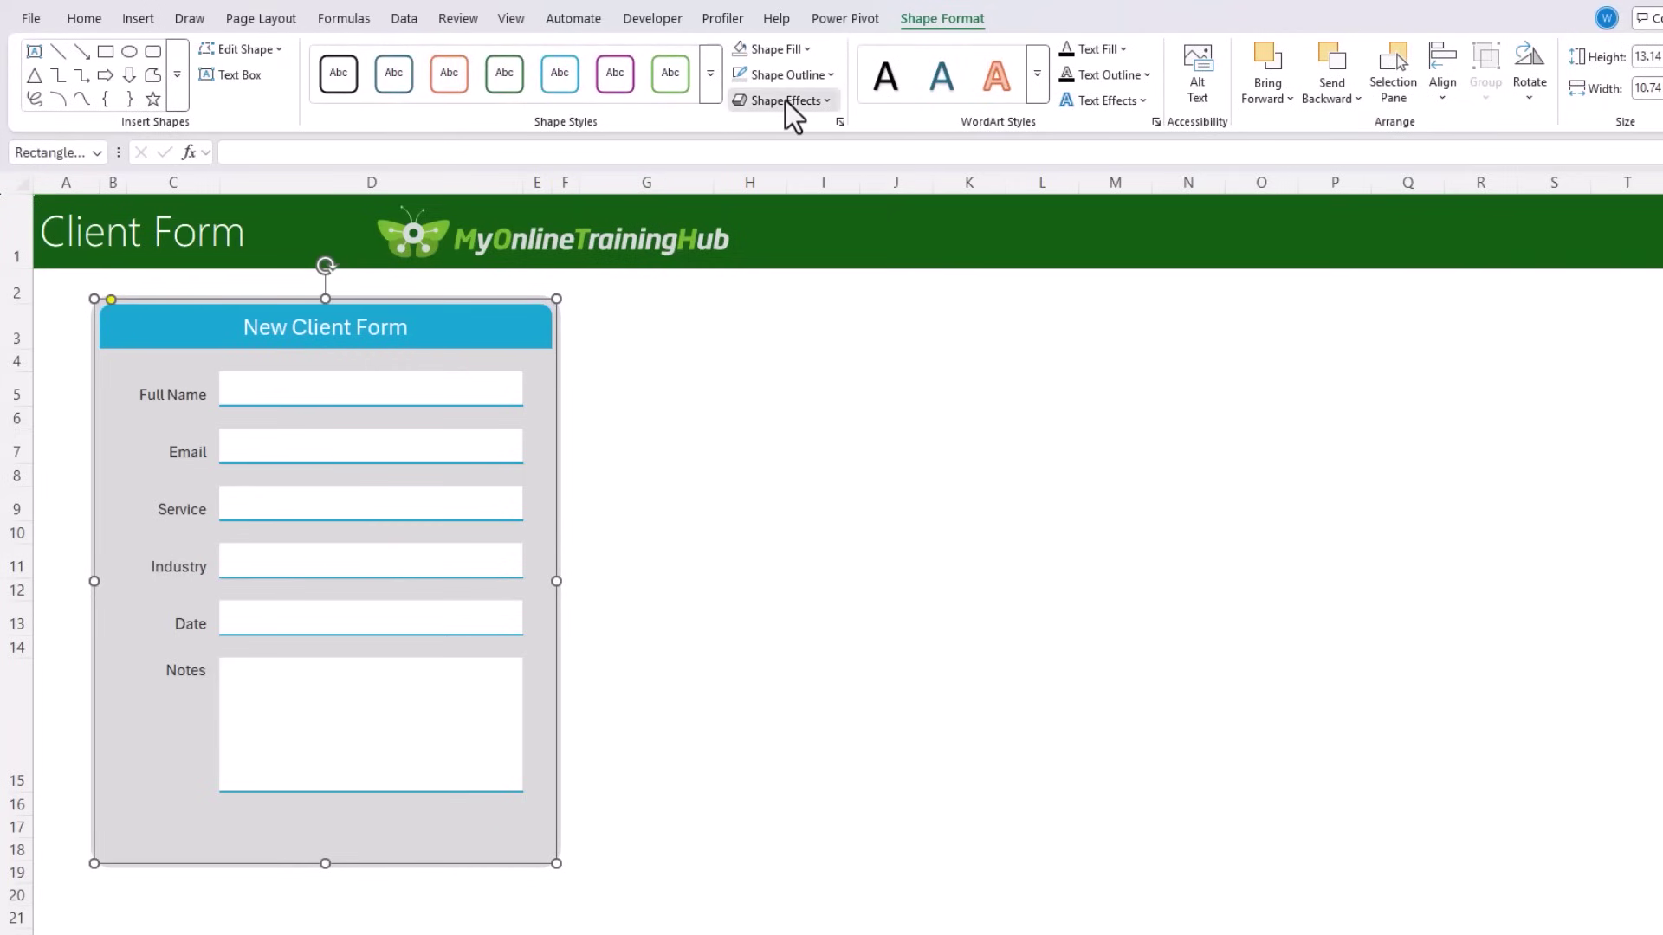
Step: Add an outer centred shadow to the form frame
click(785, 100)
mouse_move(800, 181)
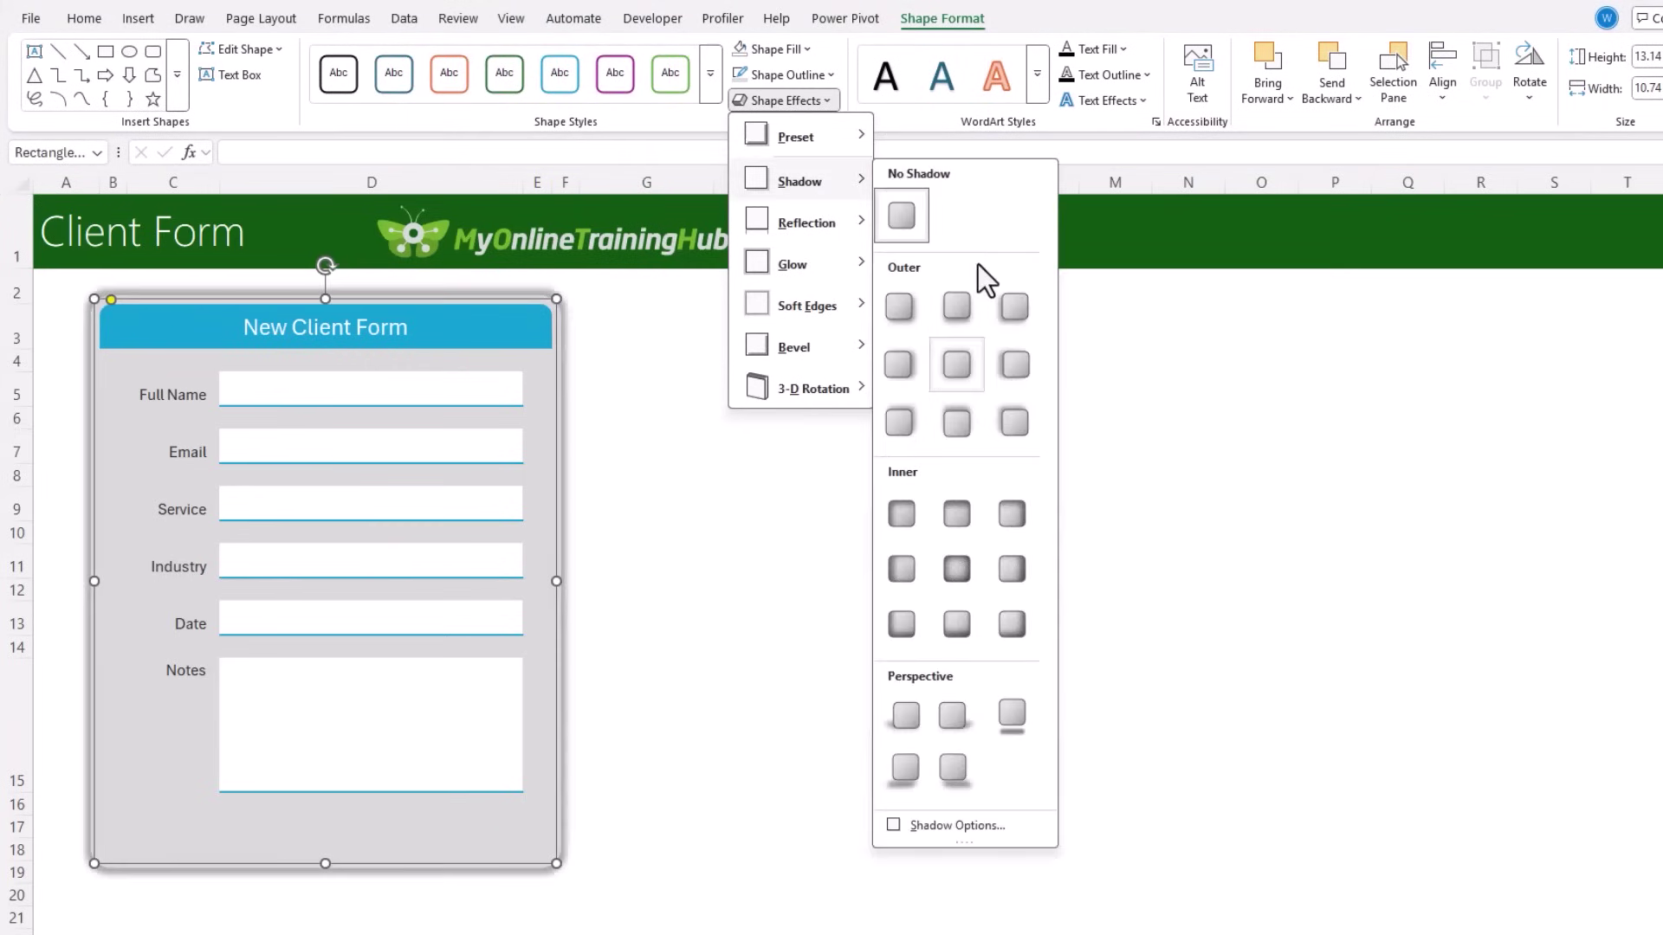
click(957, 364)
click(966, 530)
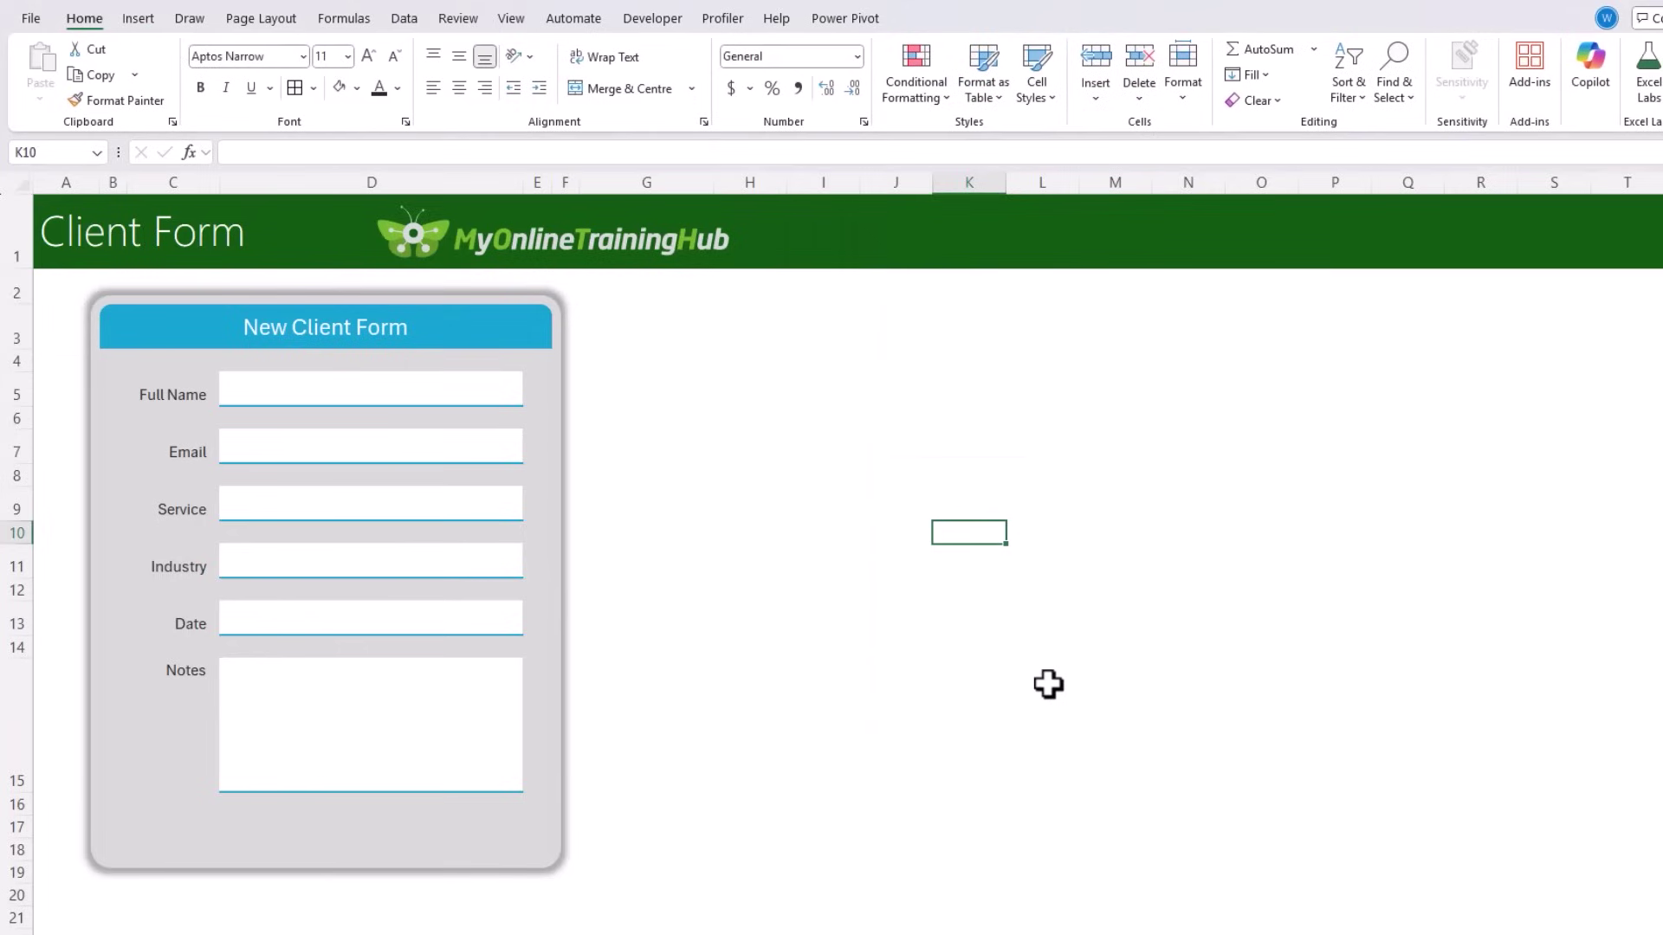
Step: Middle-align C5:D13 and indent the labels in C5:C13
drag(182, 393, 390, 624)
click(458, 58)
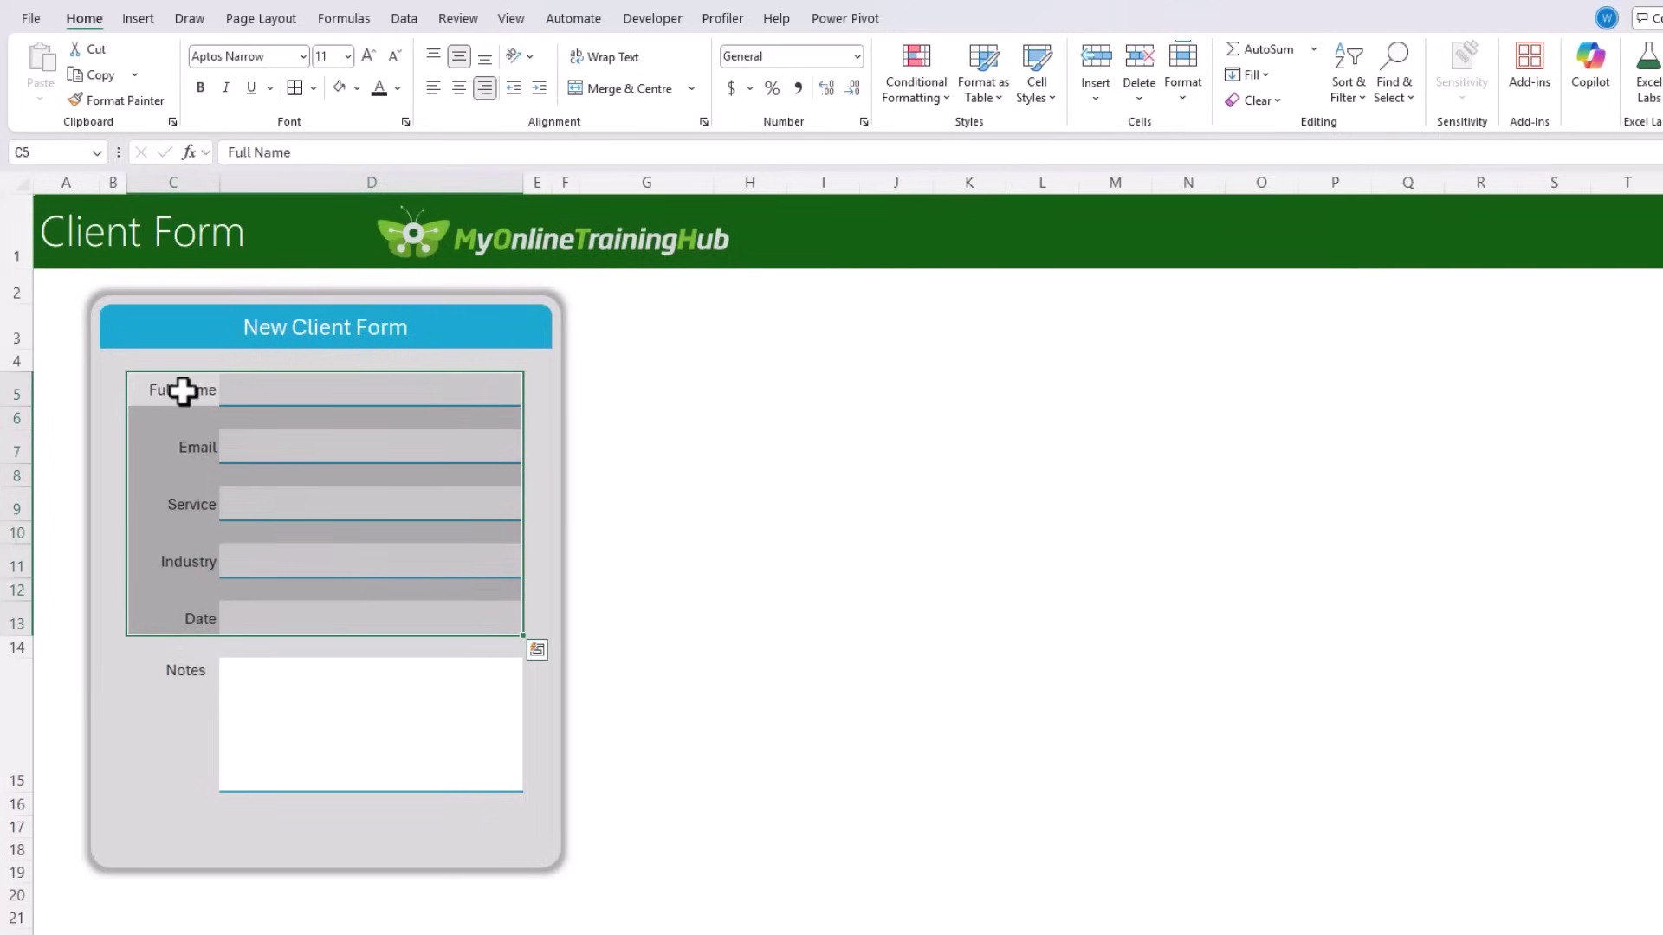
drag(183, 390, 183, 632)
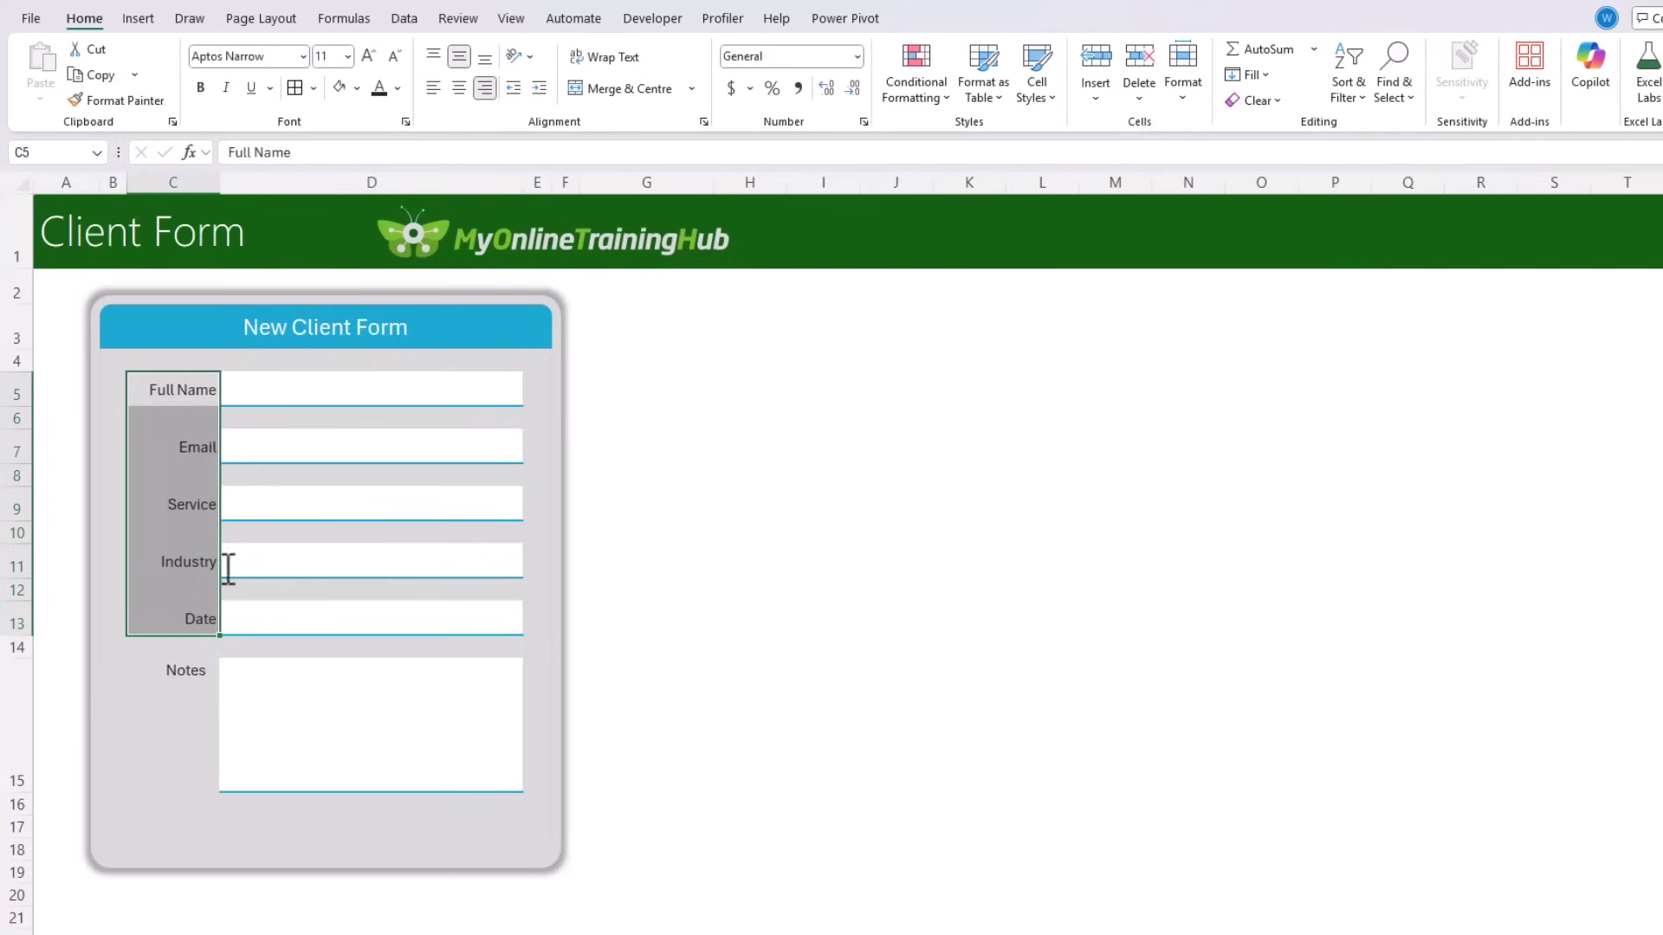
click(542, 88)
click(764, 477)
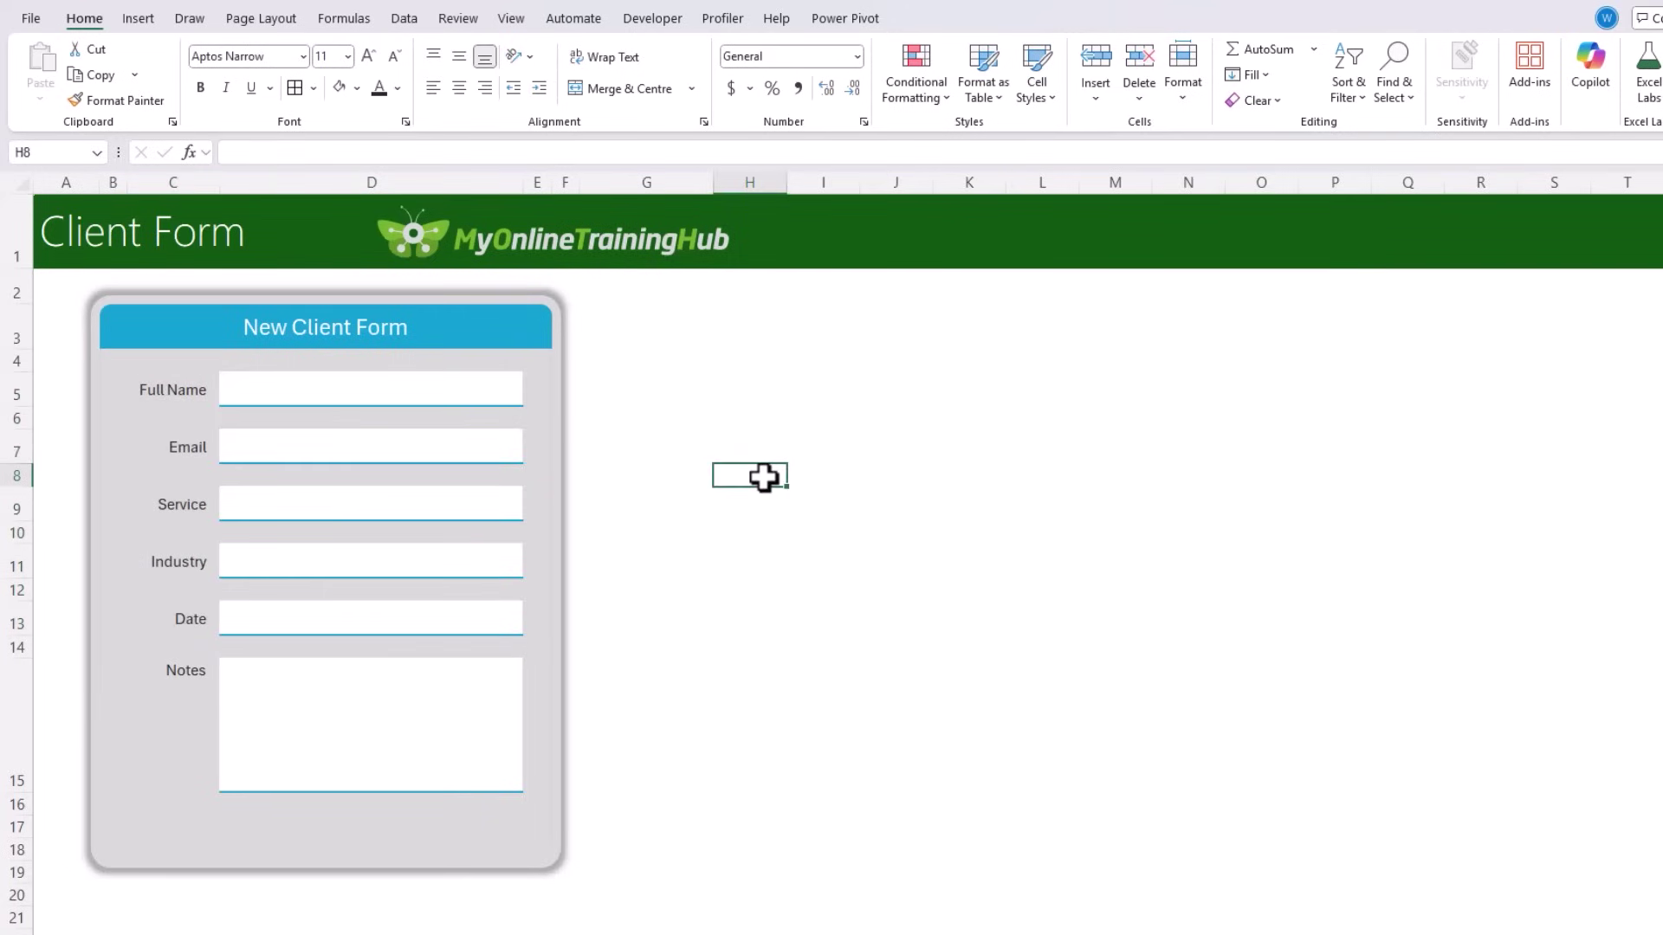
click(278, 561)
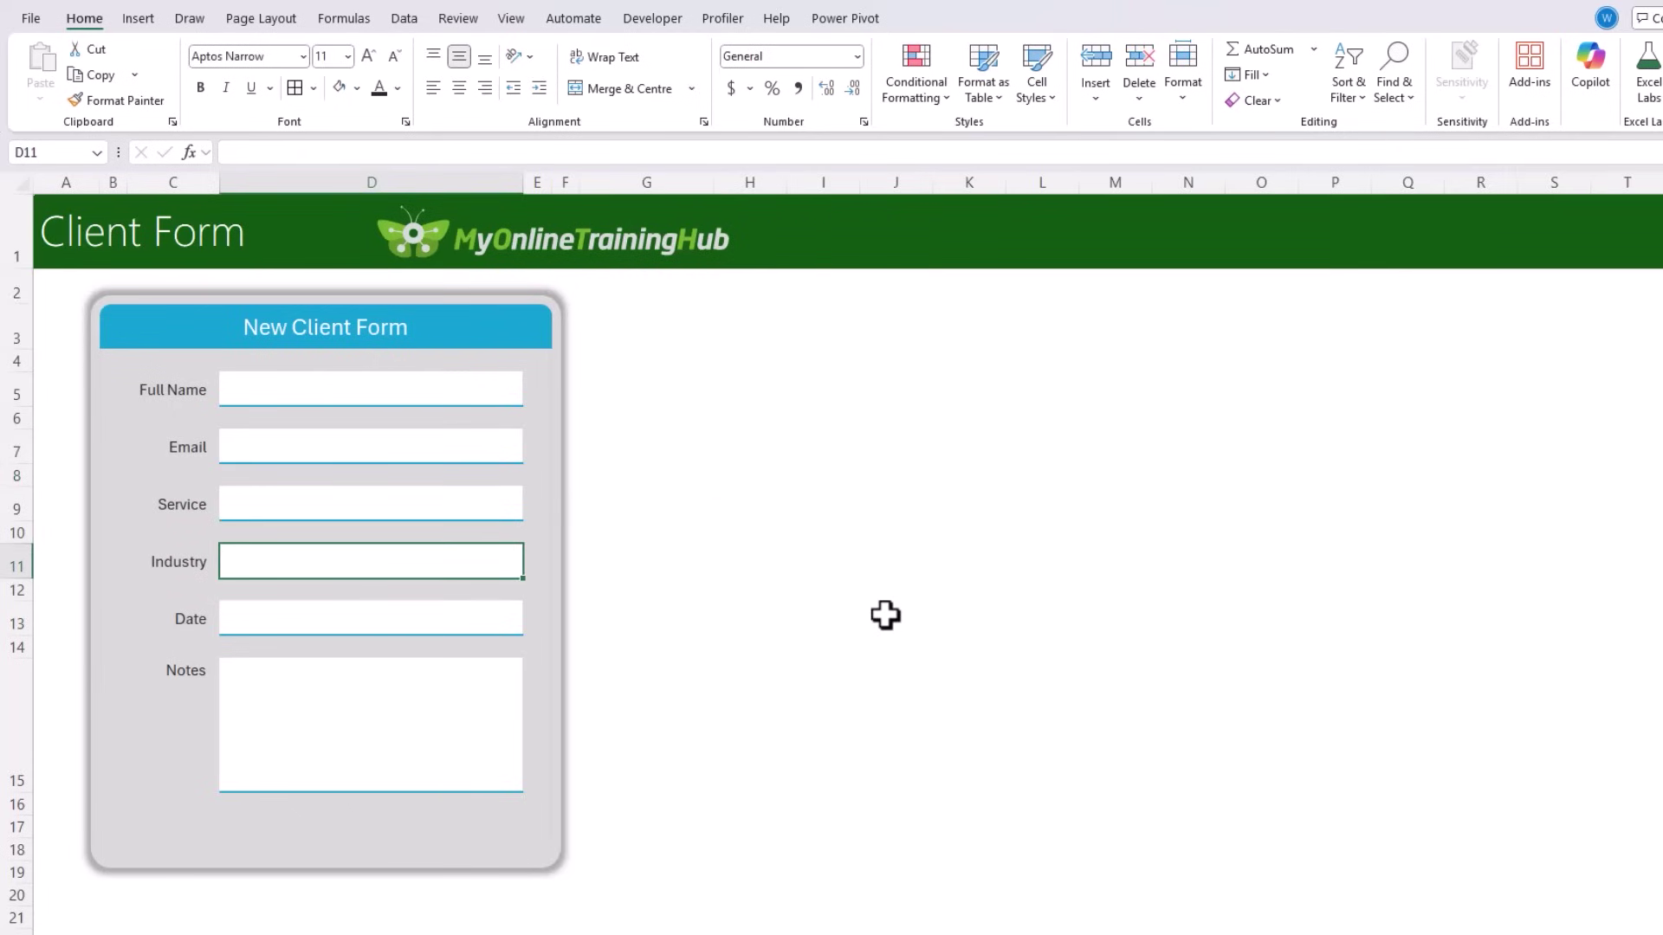
Step: Add List validation to D11 with Education, Finance, Healthcare, Retail, Technology, then test the drop-down
click(404, 18)
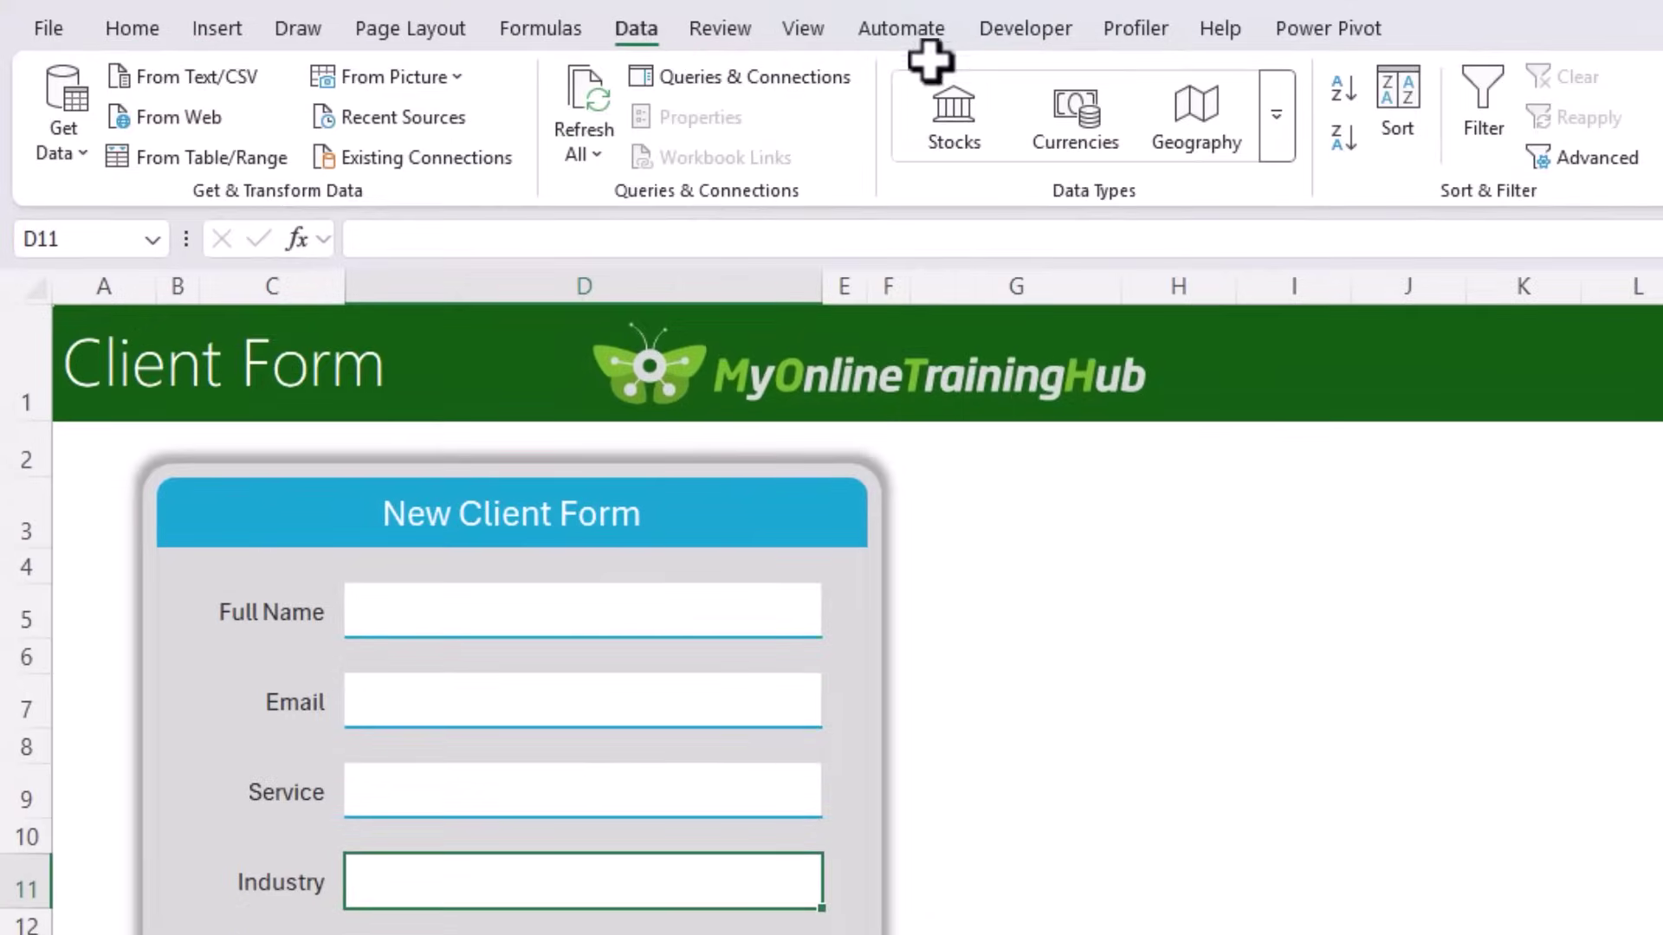
click(1366, 160)
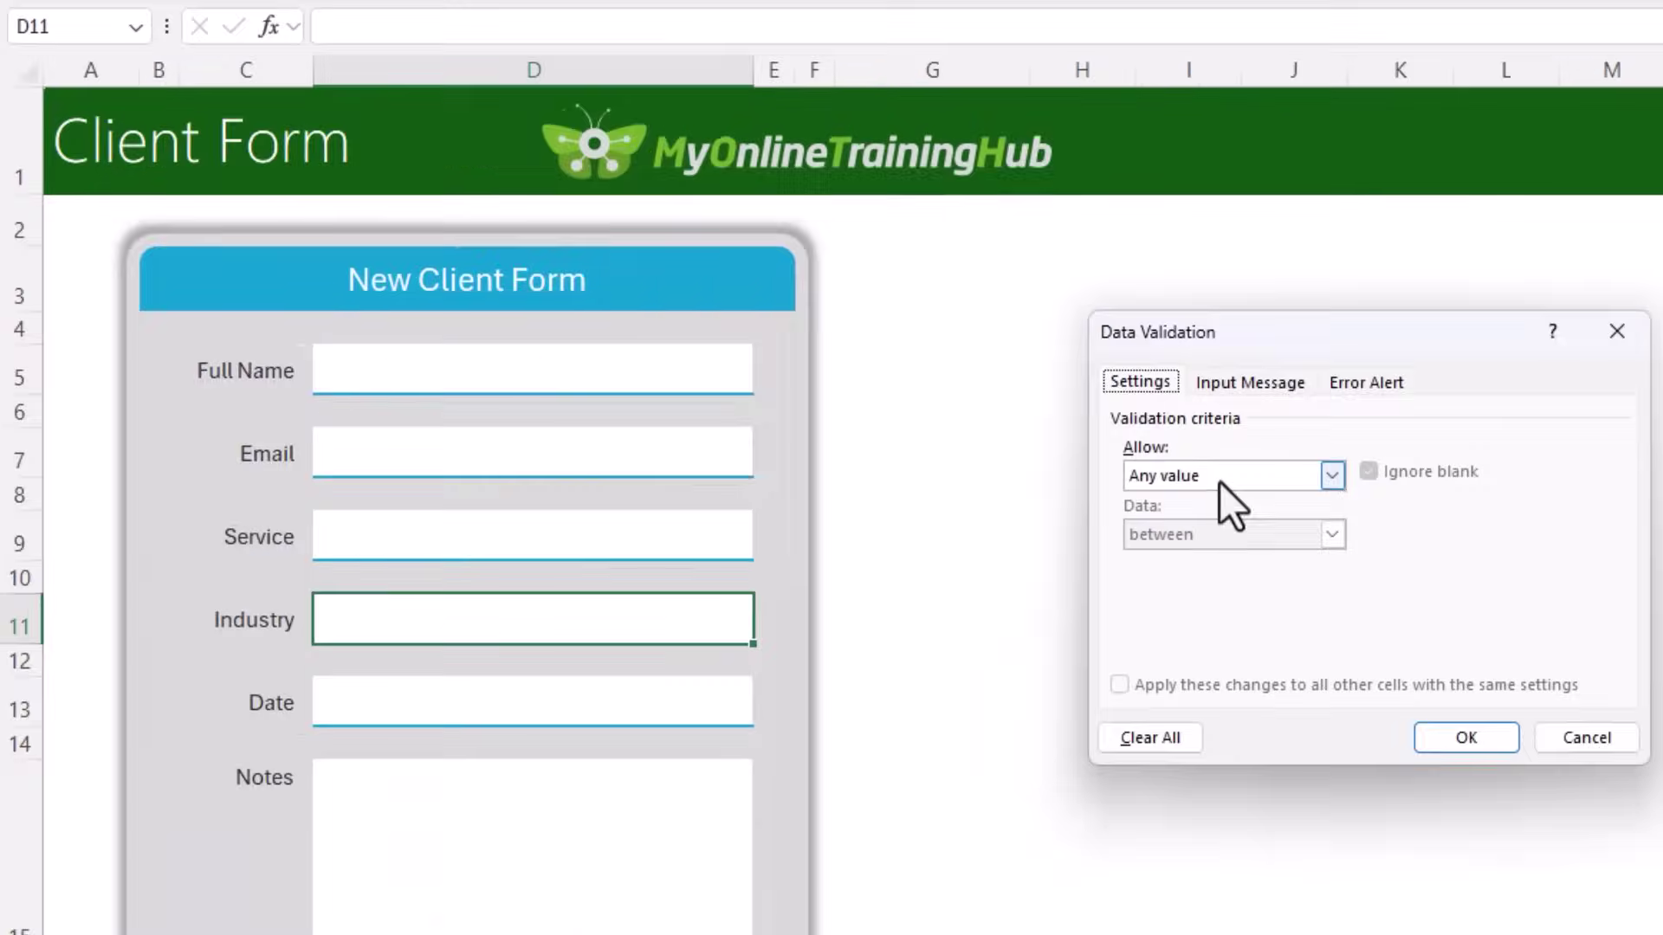
click(1224, 480)
click(1207, 557)
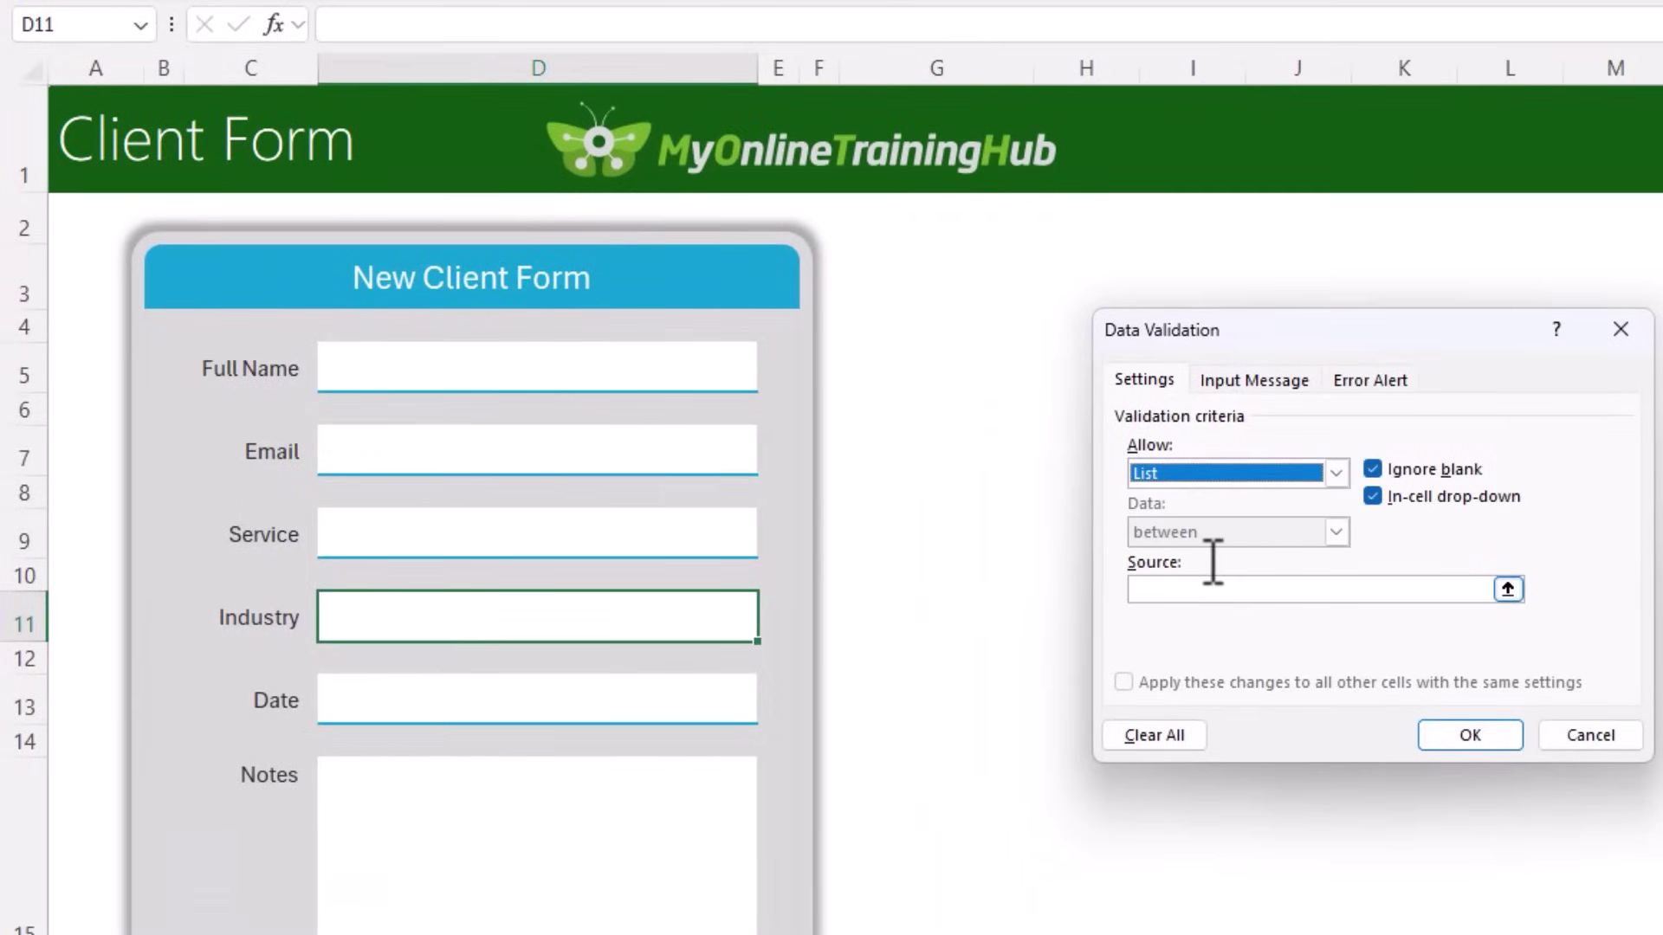
click(1212, 579)
text(Education,Finance,Healthcare,Retail,Technology)
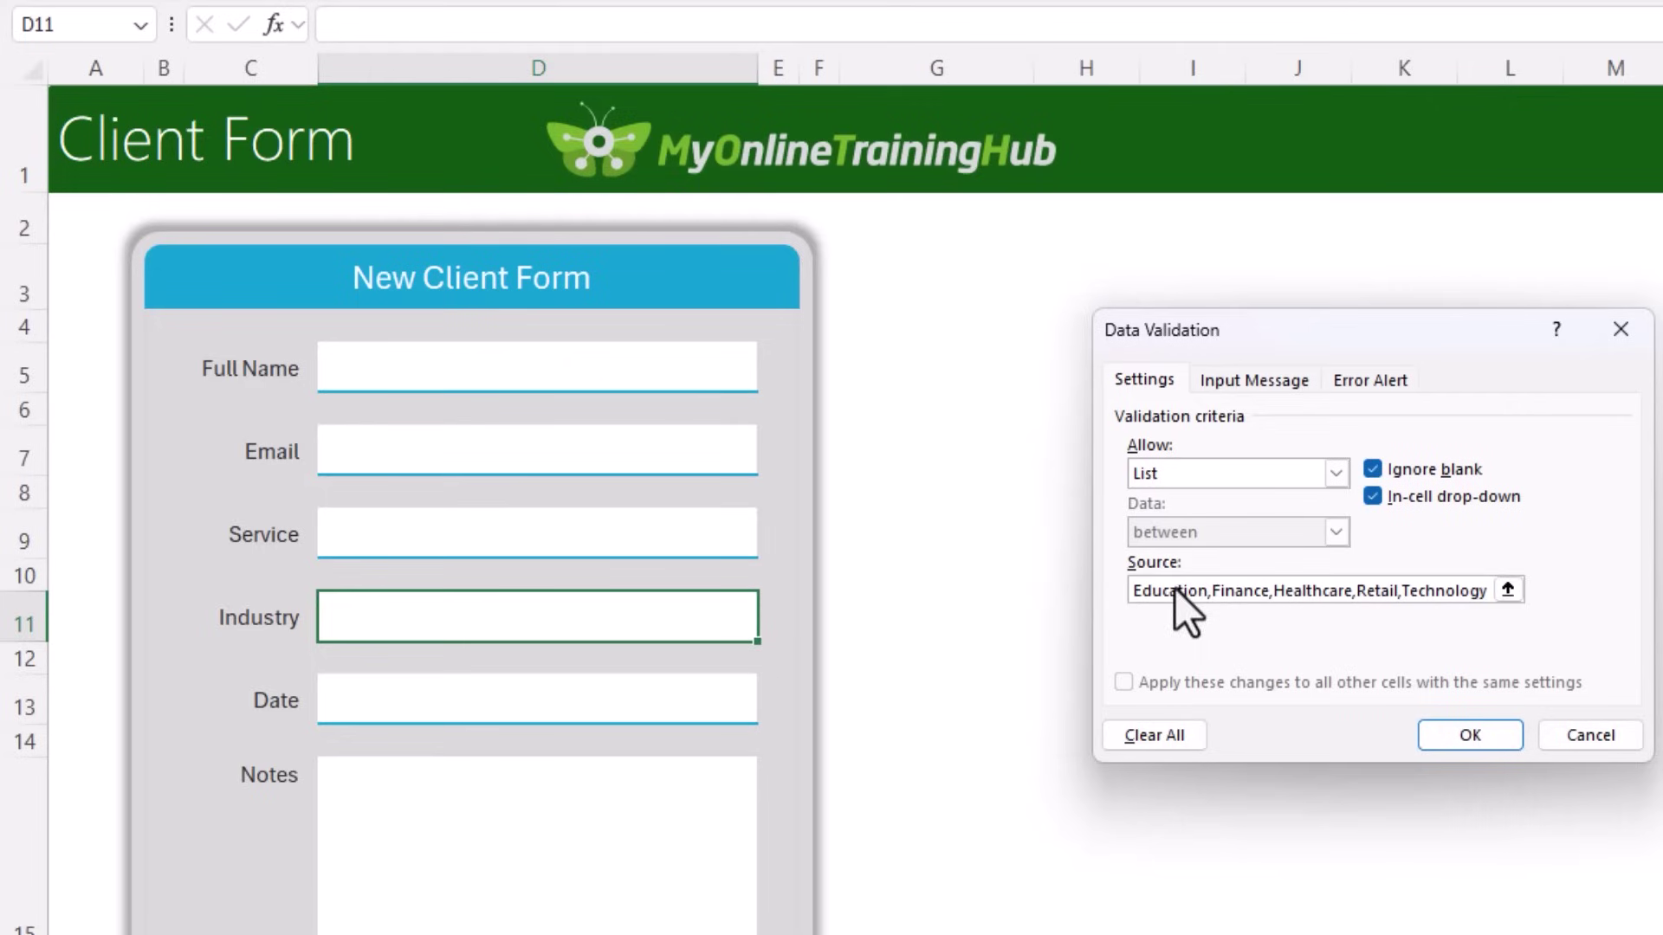
double_click(1175, 589)
double_click(1247, 590)
double_click(1312, 590)
double_click(1379, 590)
double_click(1440, 590)
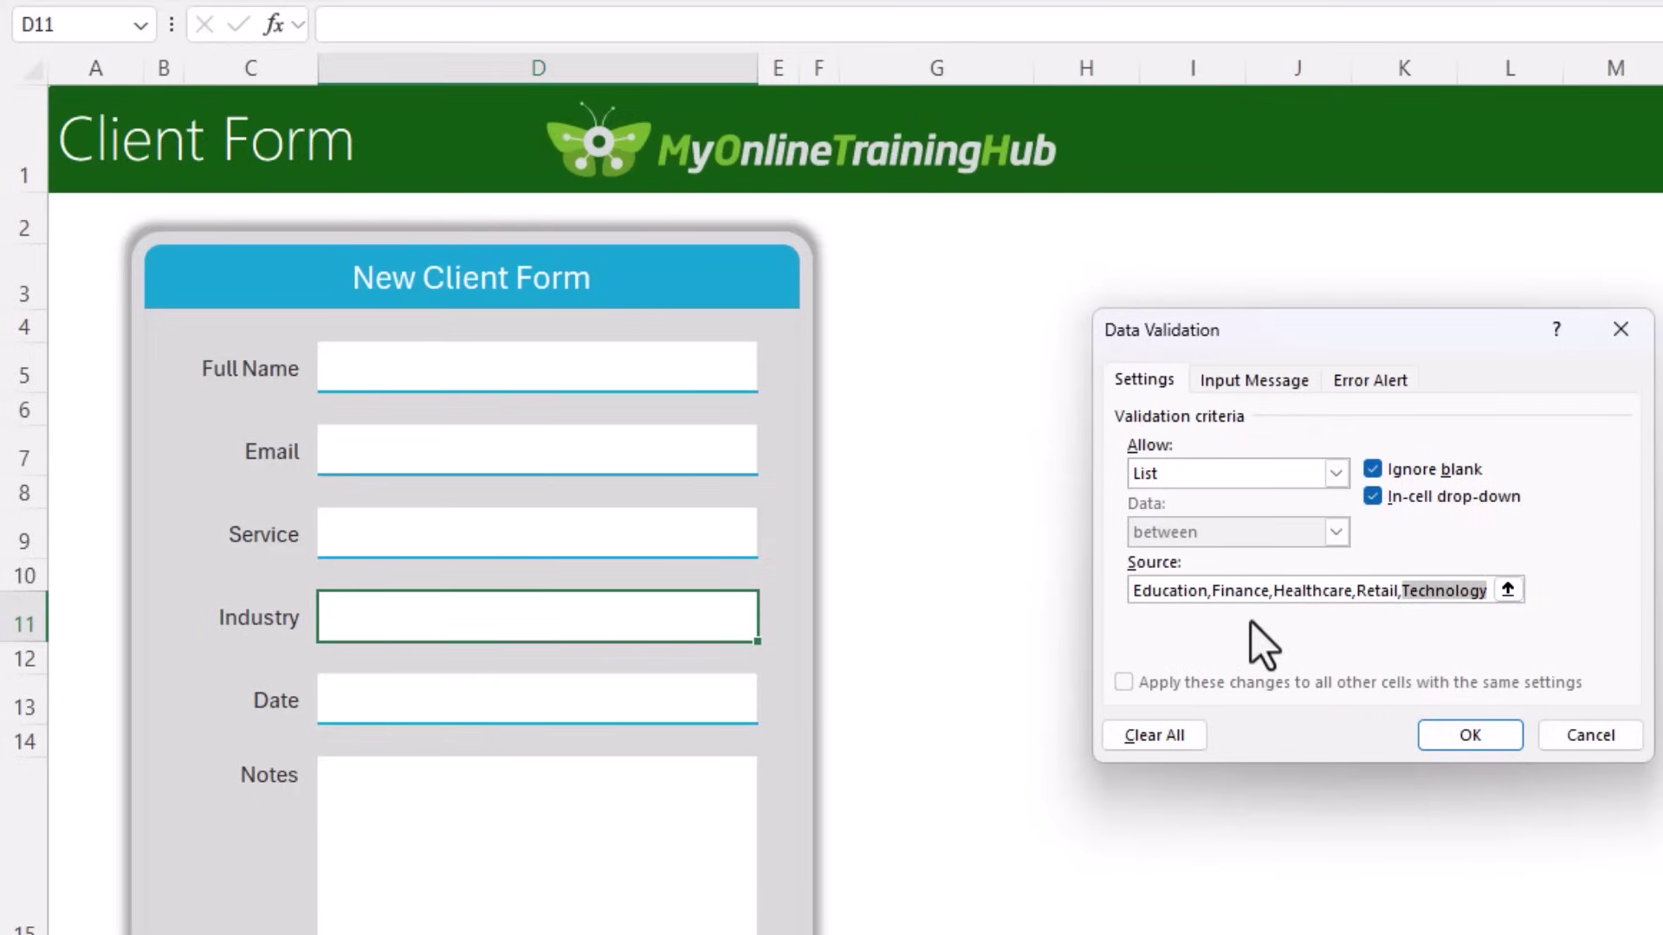
click(1455, 737)
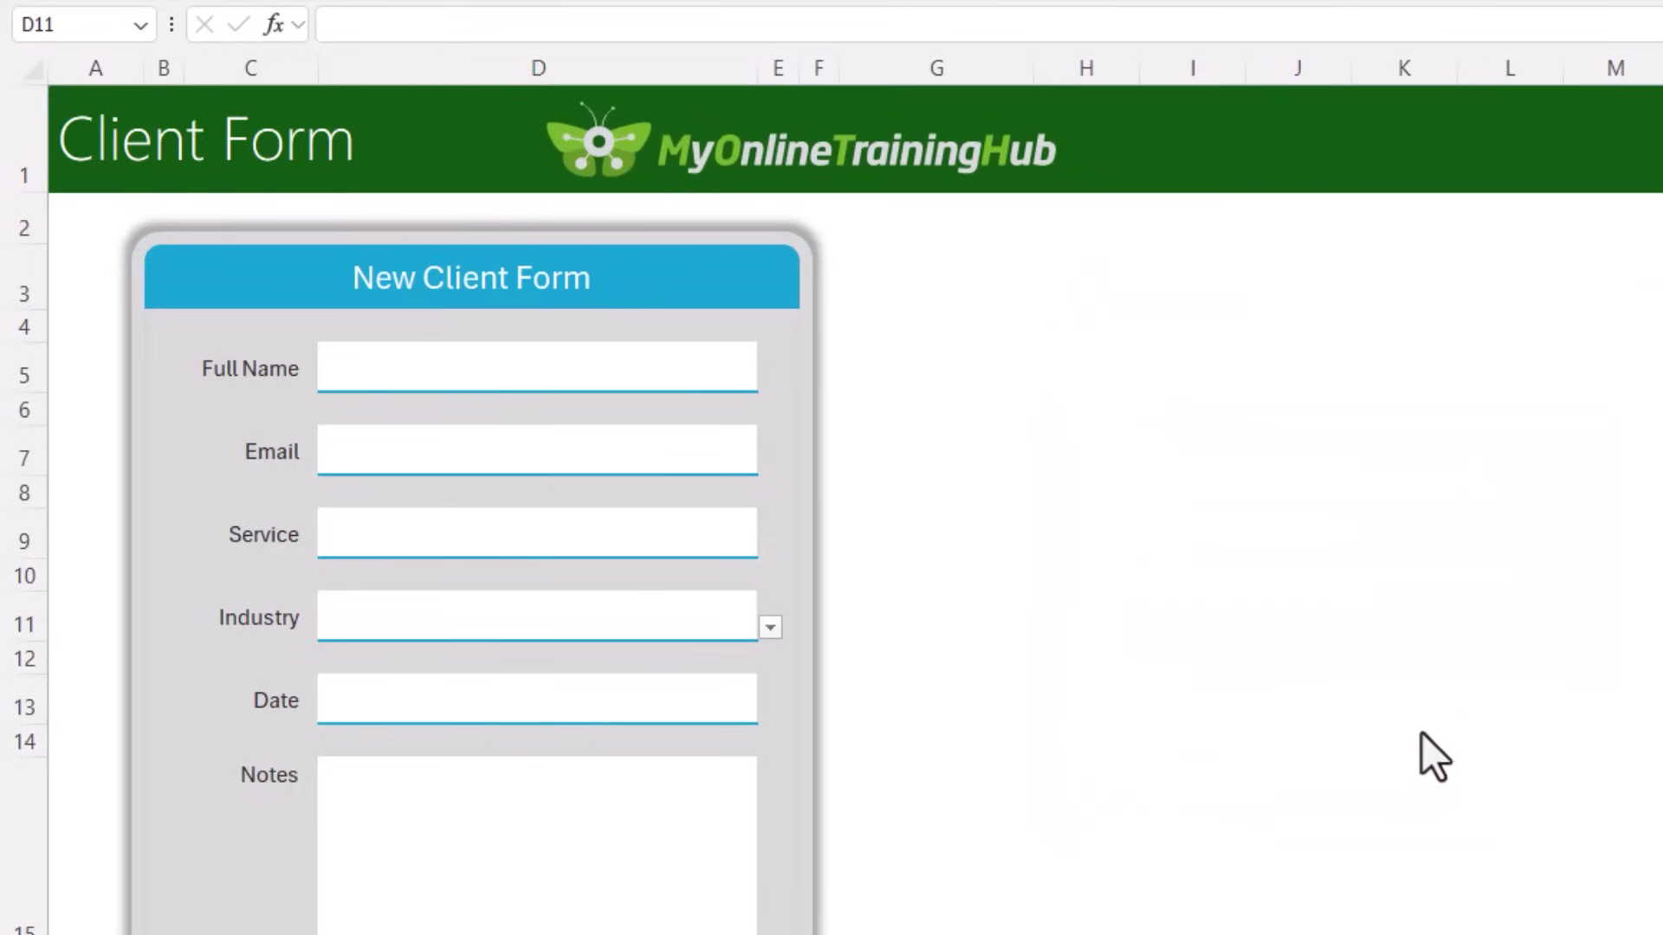
click(771, 628)
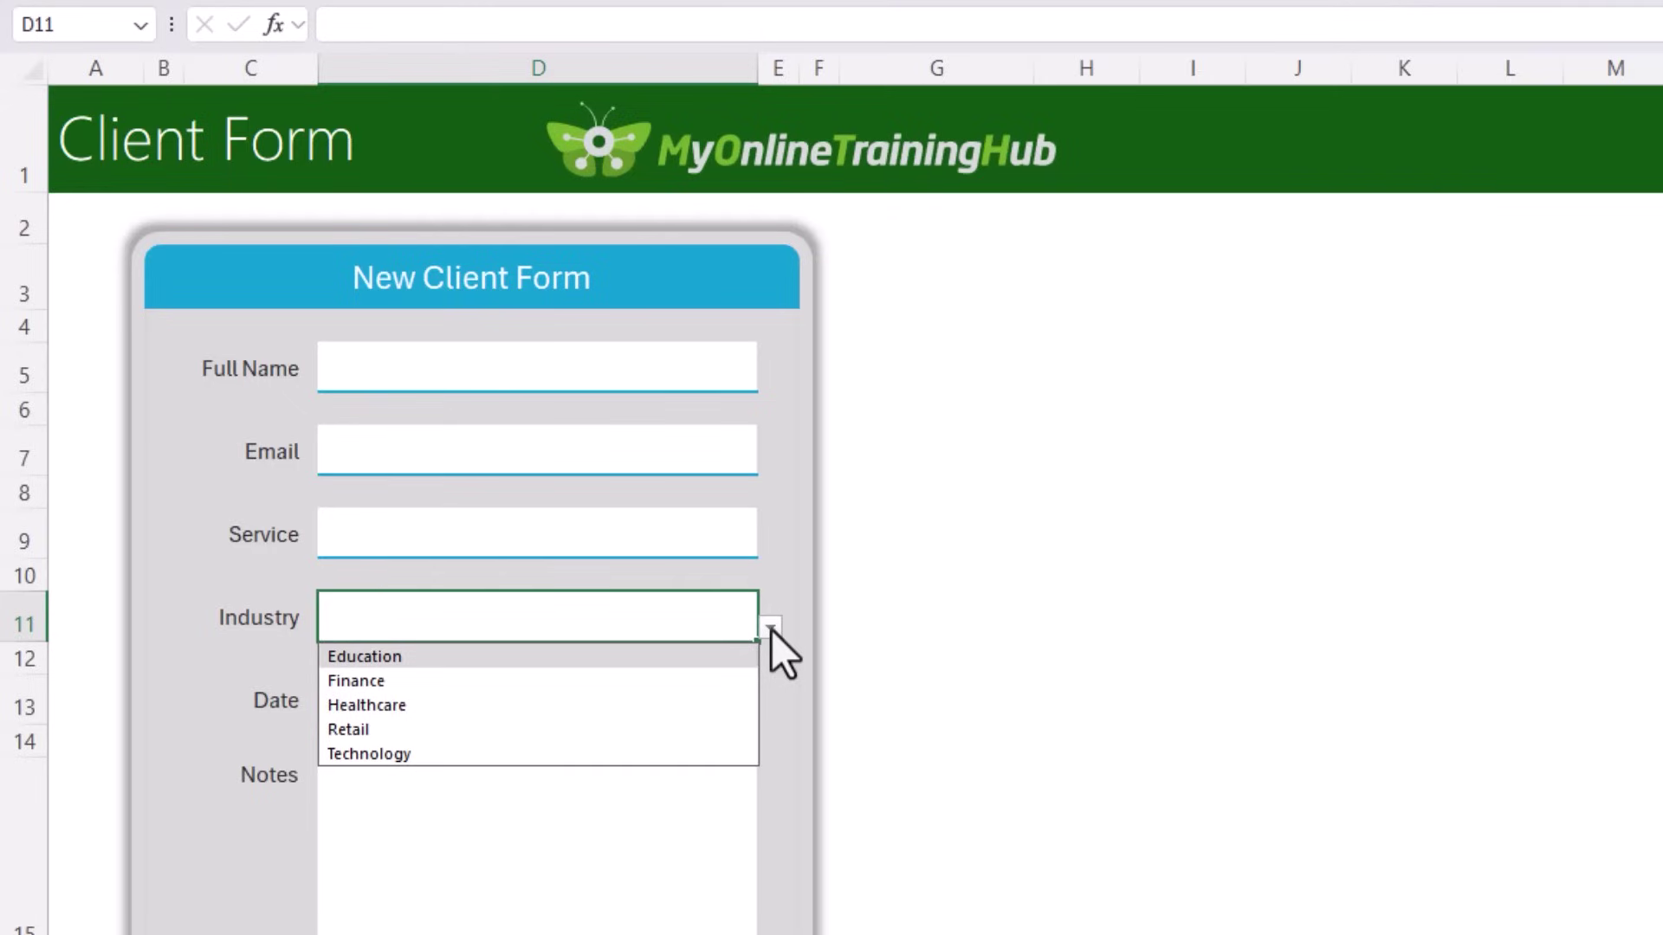
Step: Enter =TODAY() in the Date cell D13 and left-align it
click(771, 630)
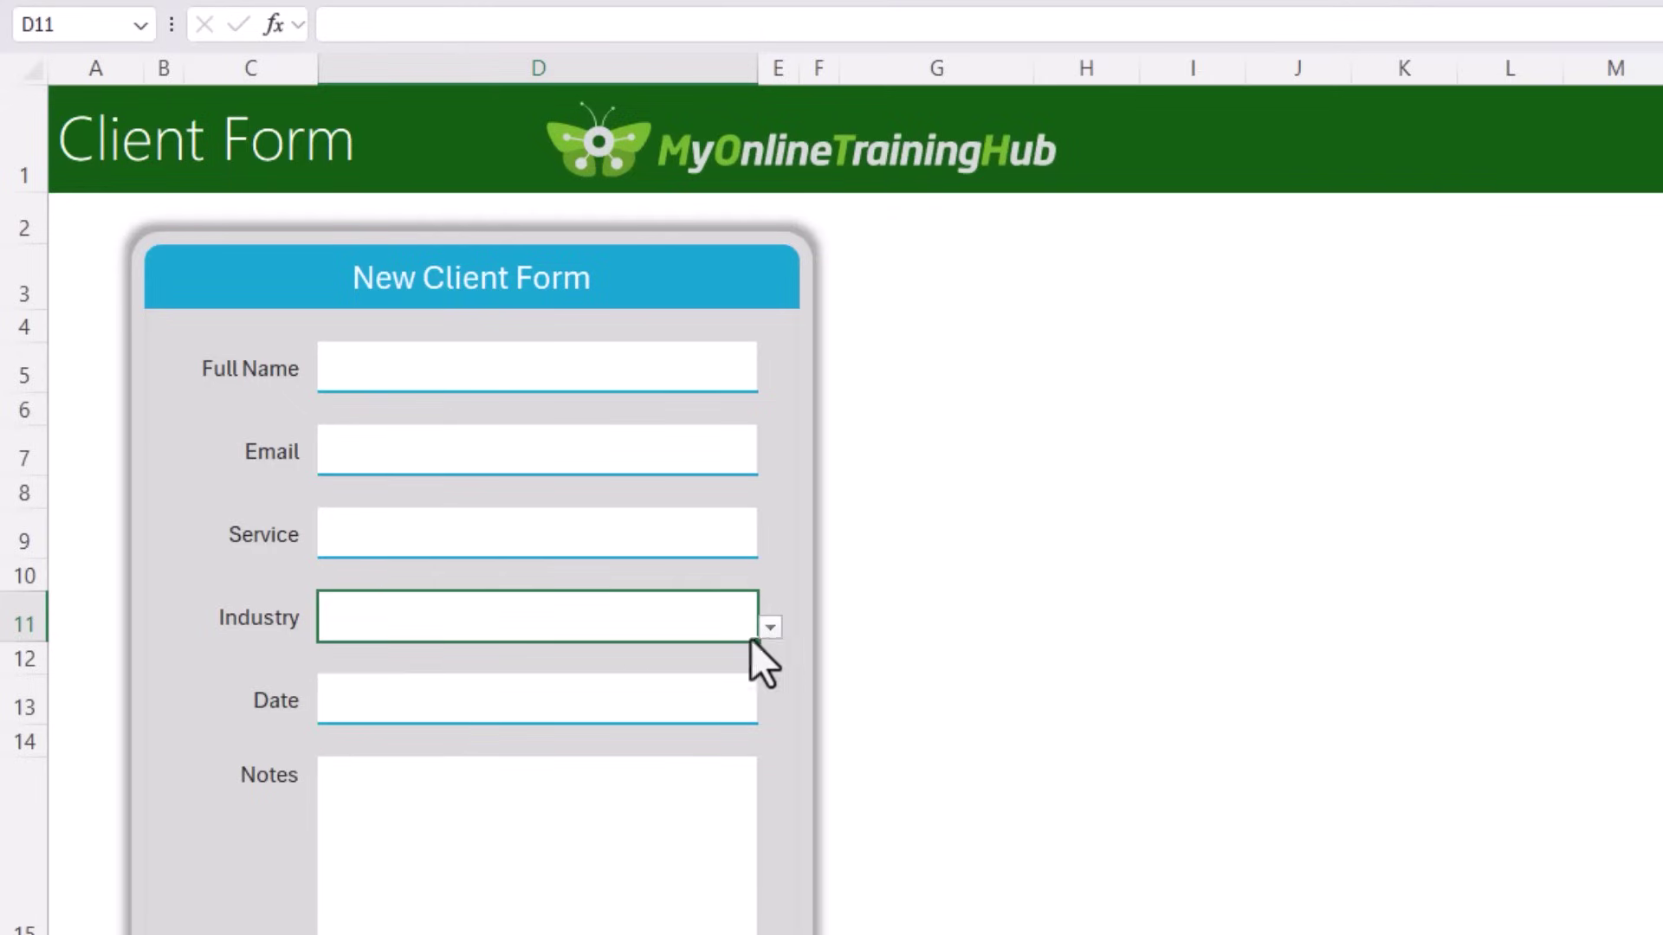
click(609, 698)
text(=tod)
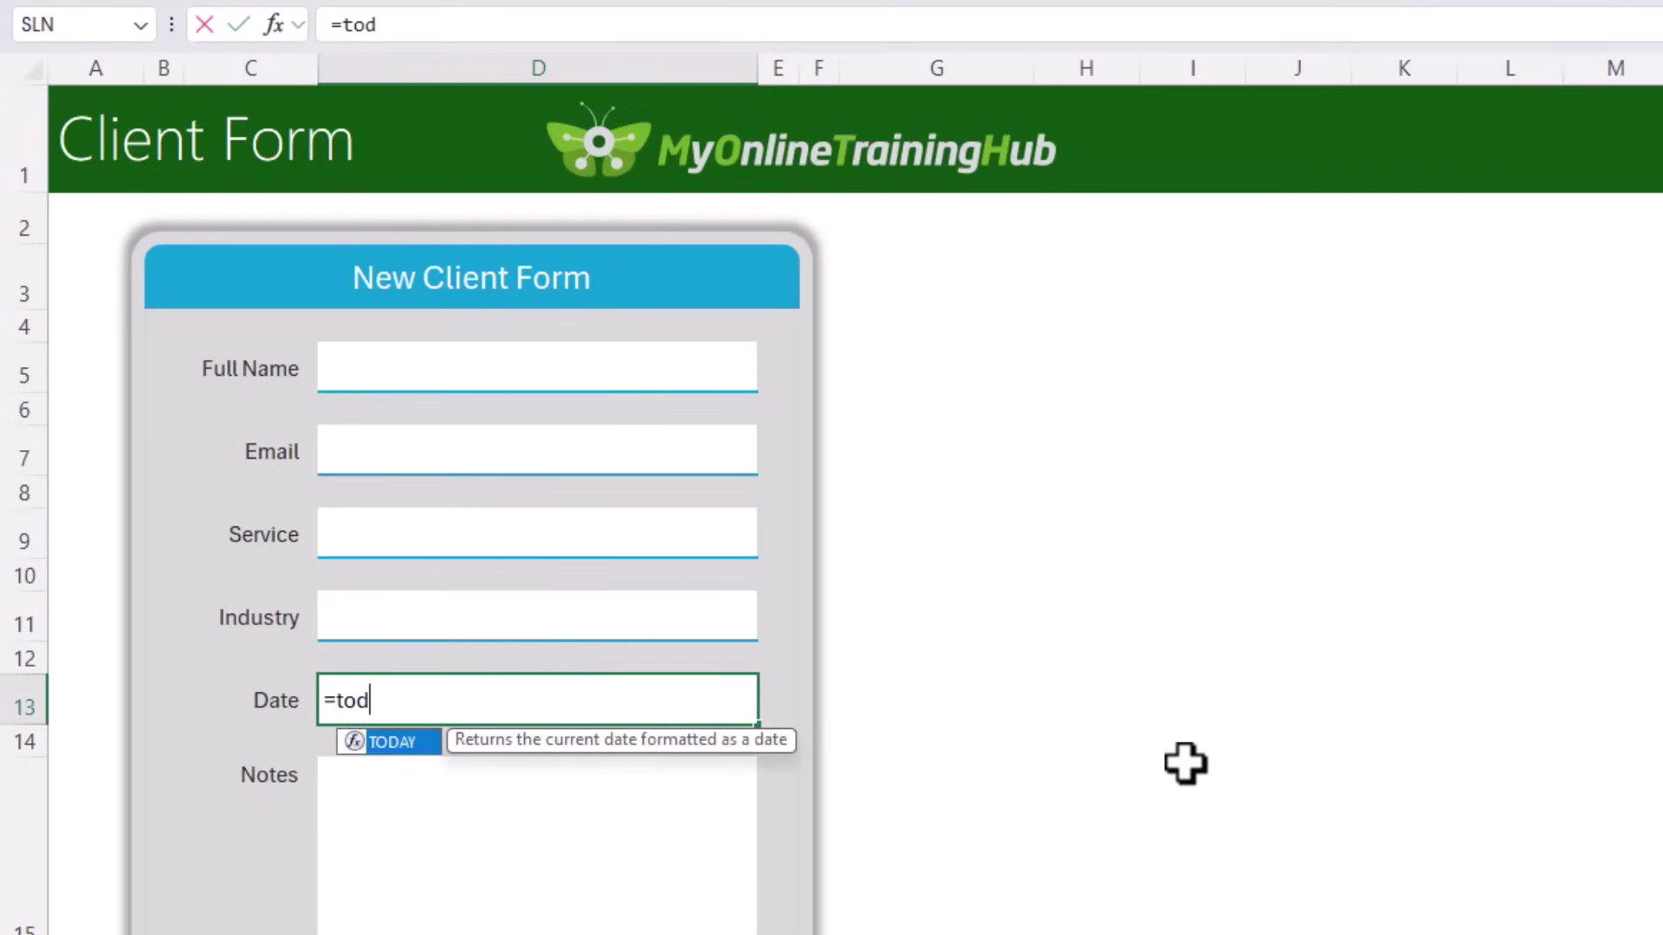
key(Tab)
text())
key(ctrl+Return)
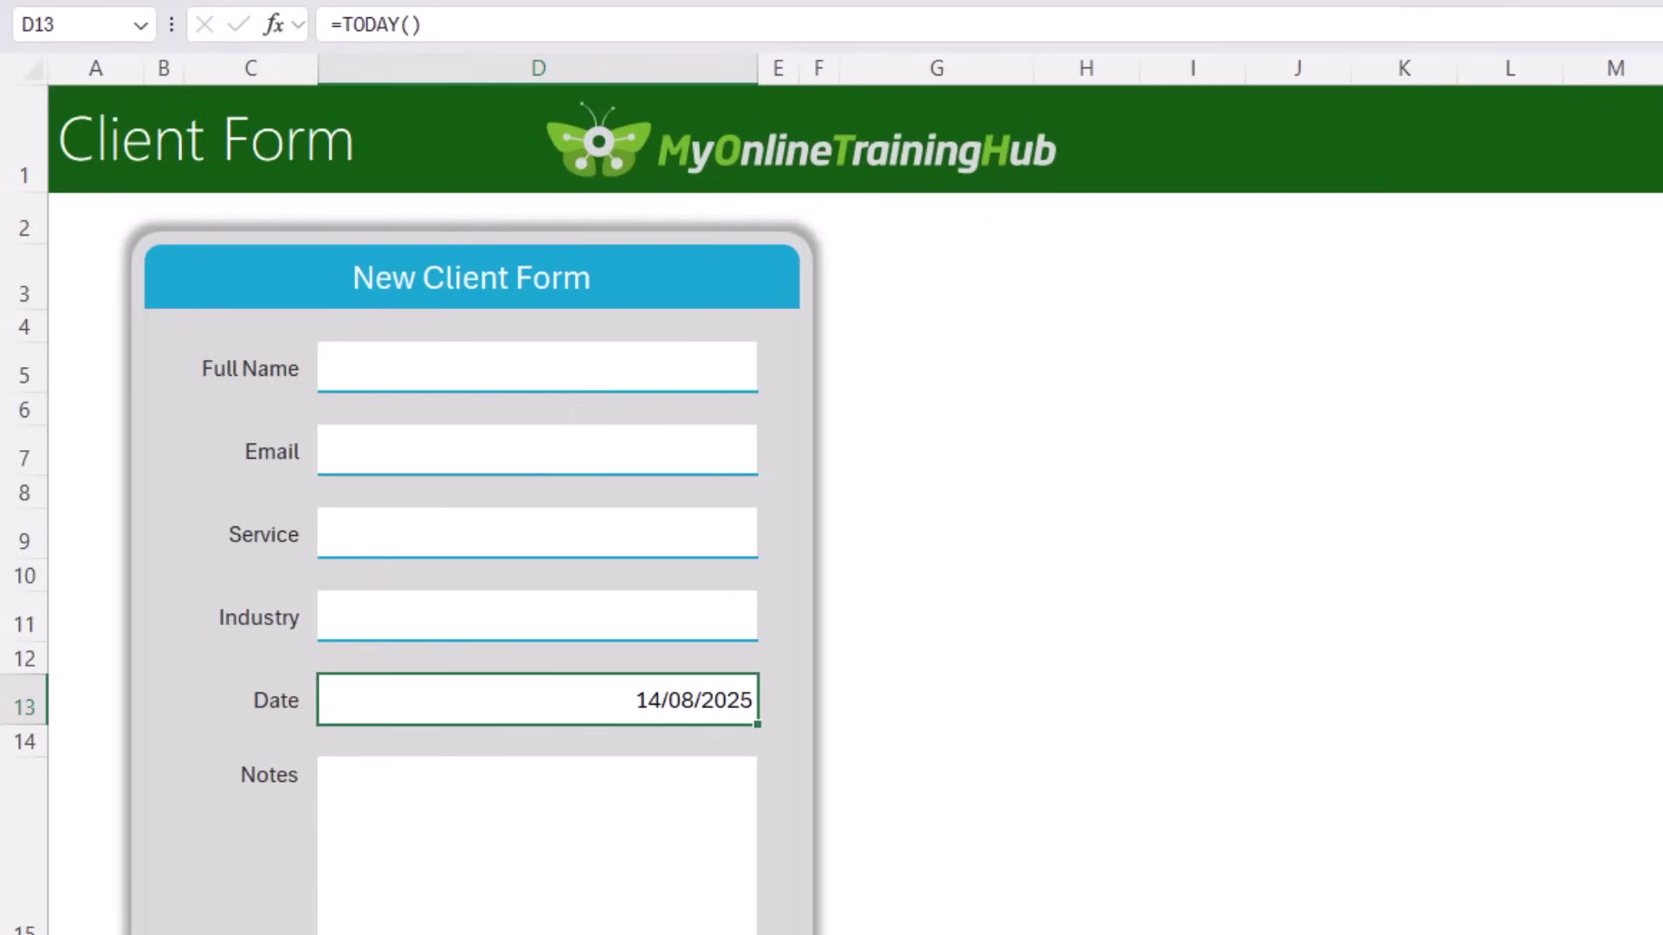
key(alt+h)
key(a)
key(l)
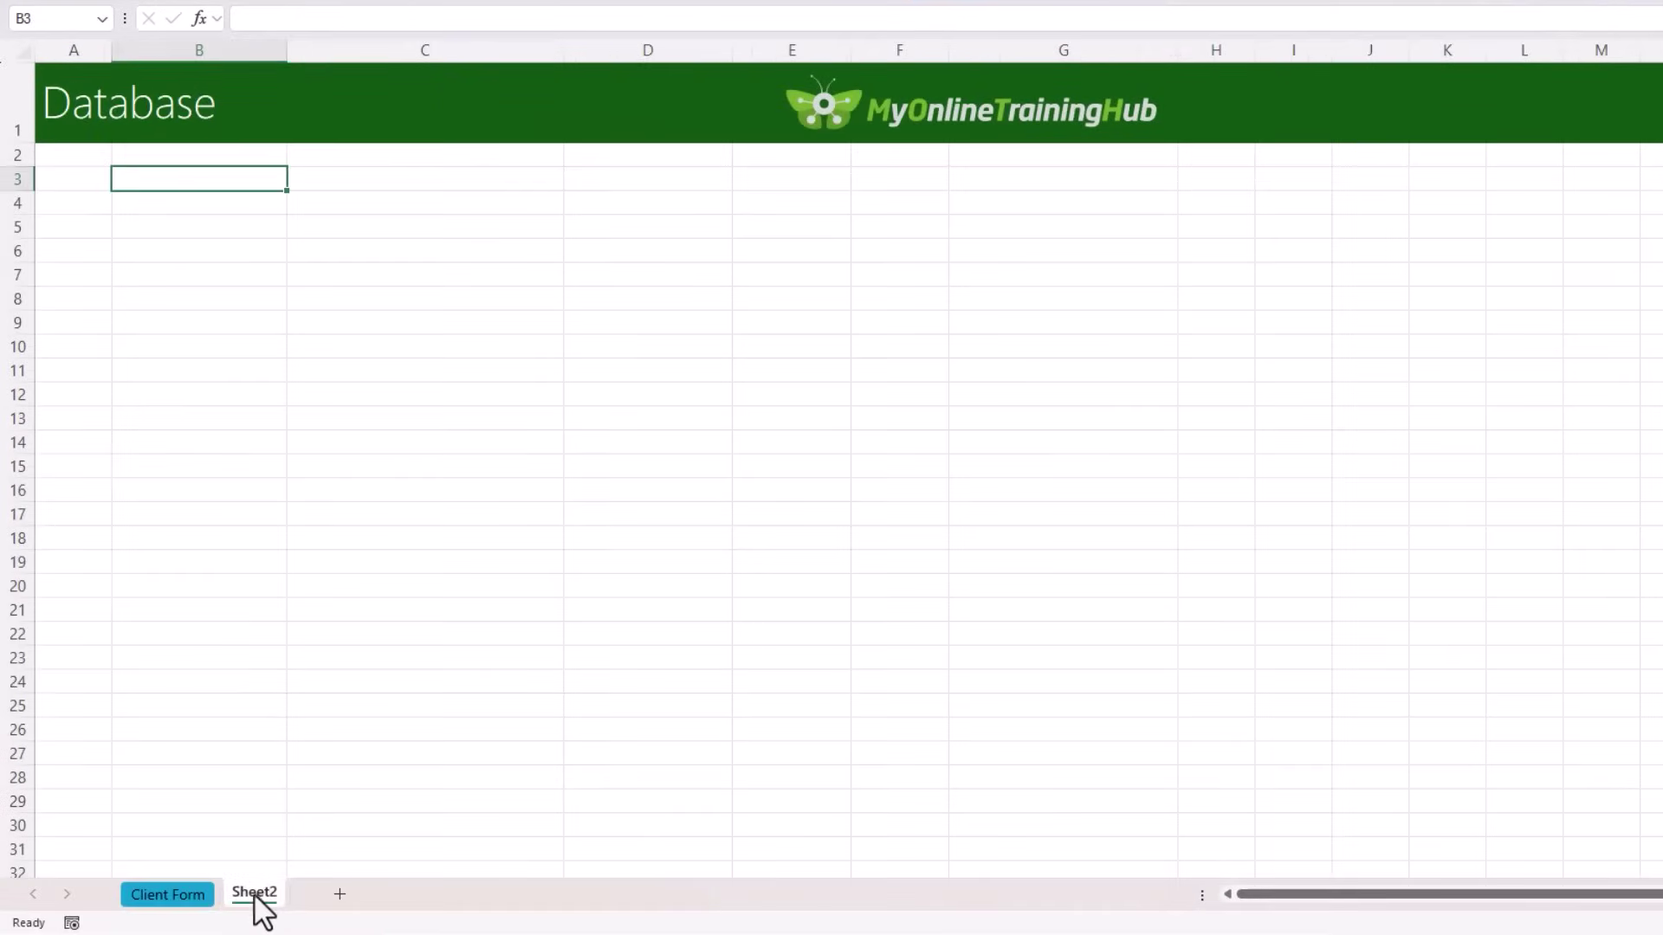
Step: Rename Sheet2 to Database and colour its tab green
double_click(254, 893)
text(Database)
key(Return)
right_click(269, 893)
mouse_move(351, 719)
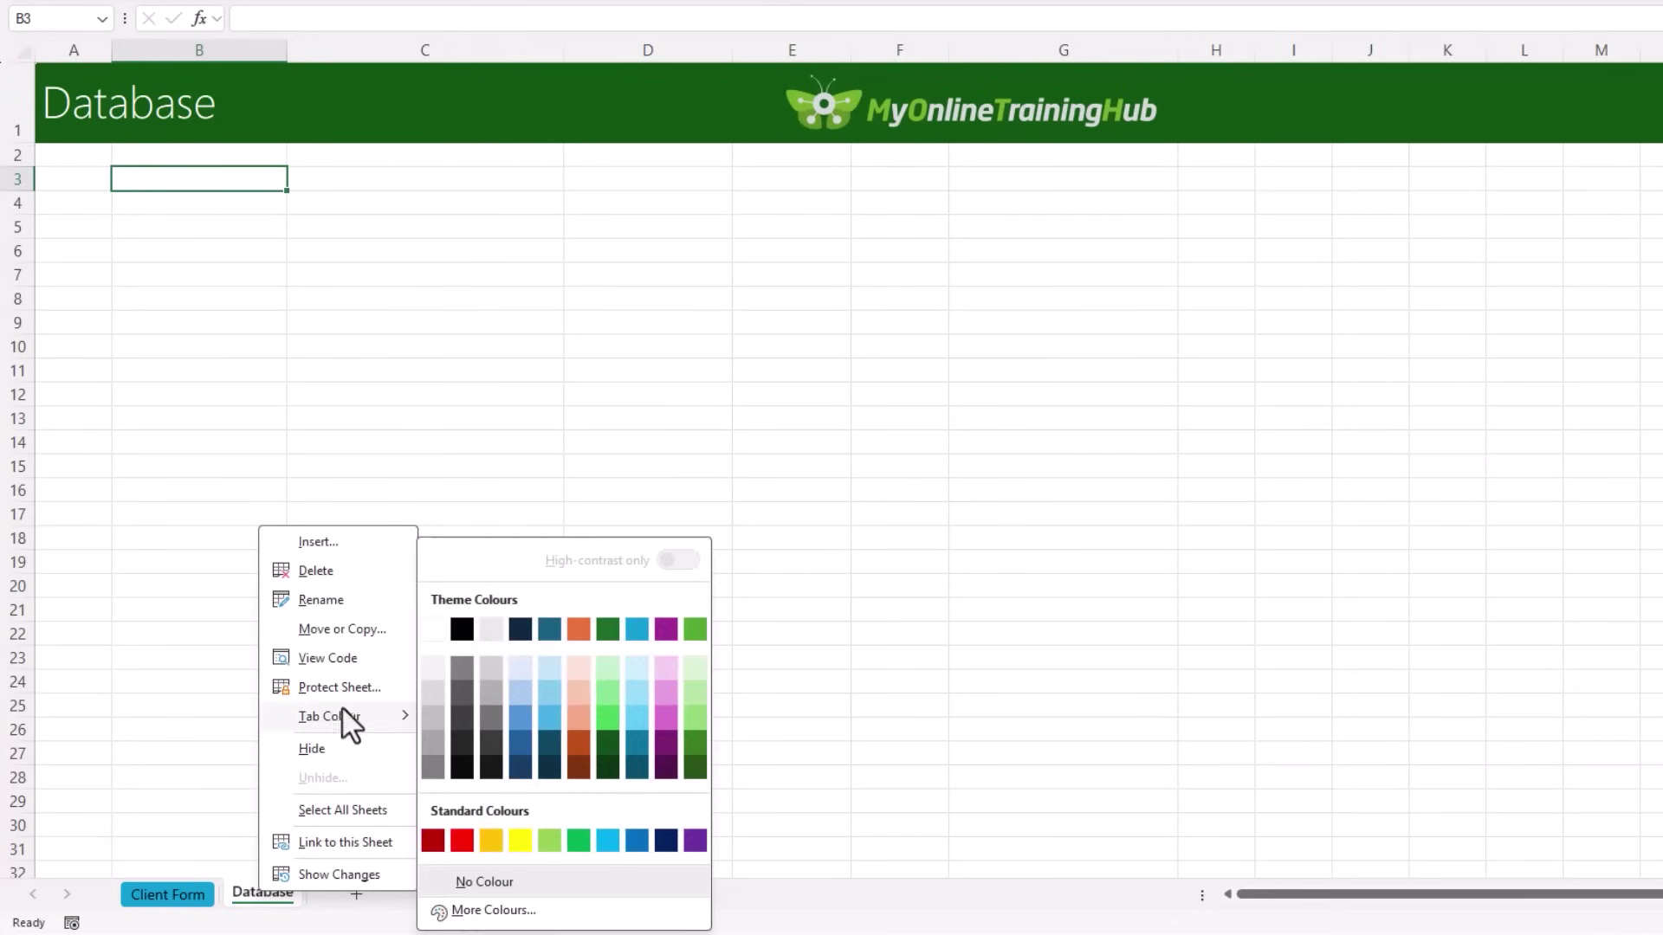
click(693, 629)
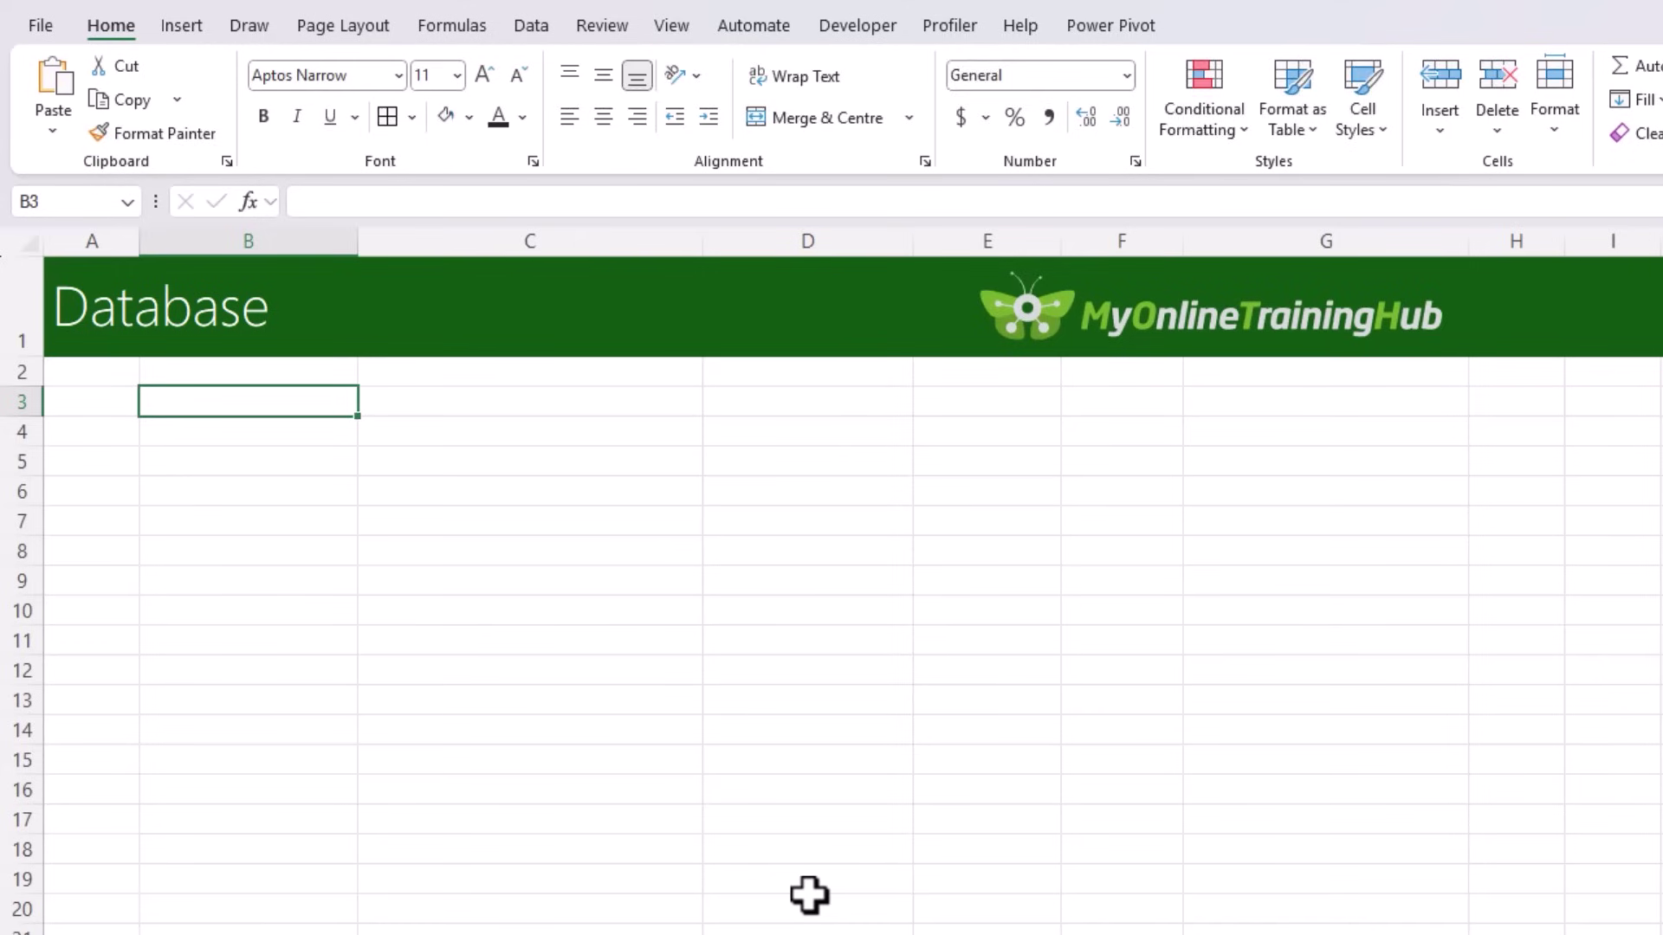
Step: Enter headers Full Name, Email, Service, Industry, Date, Notes across B3:G3 and select them
text(Full Name)
key(Tab)
text(Email)
key(Tab)
text(Service)
key(Tab)
text(Industry)
key(Tab)
text(Date)
key(Tab)
text(Notes)
drag(217, 402, 1211, 408)
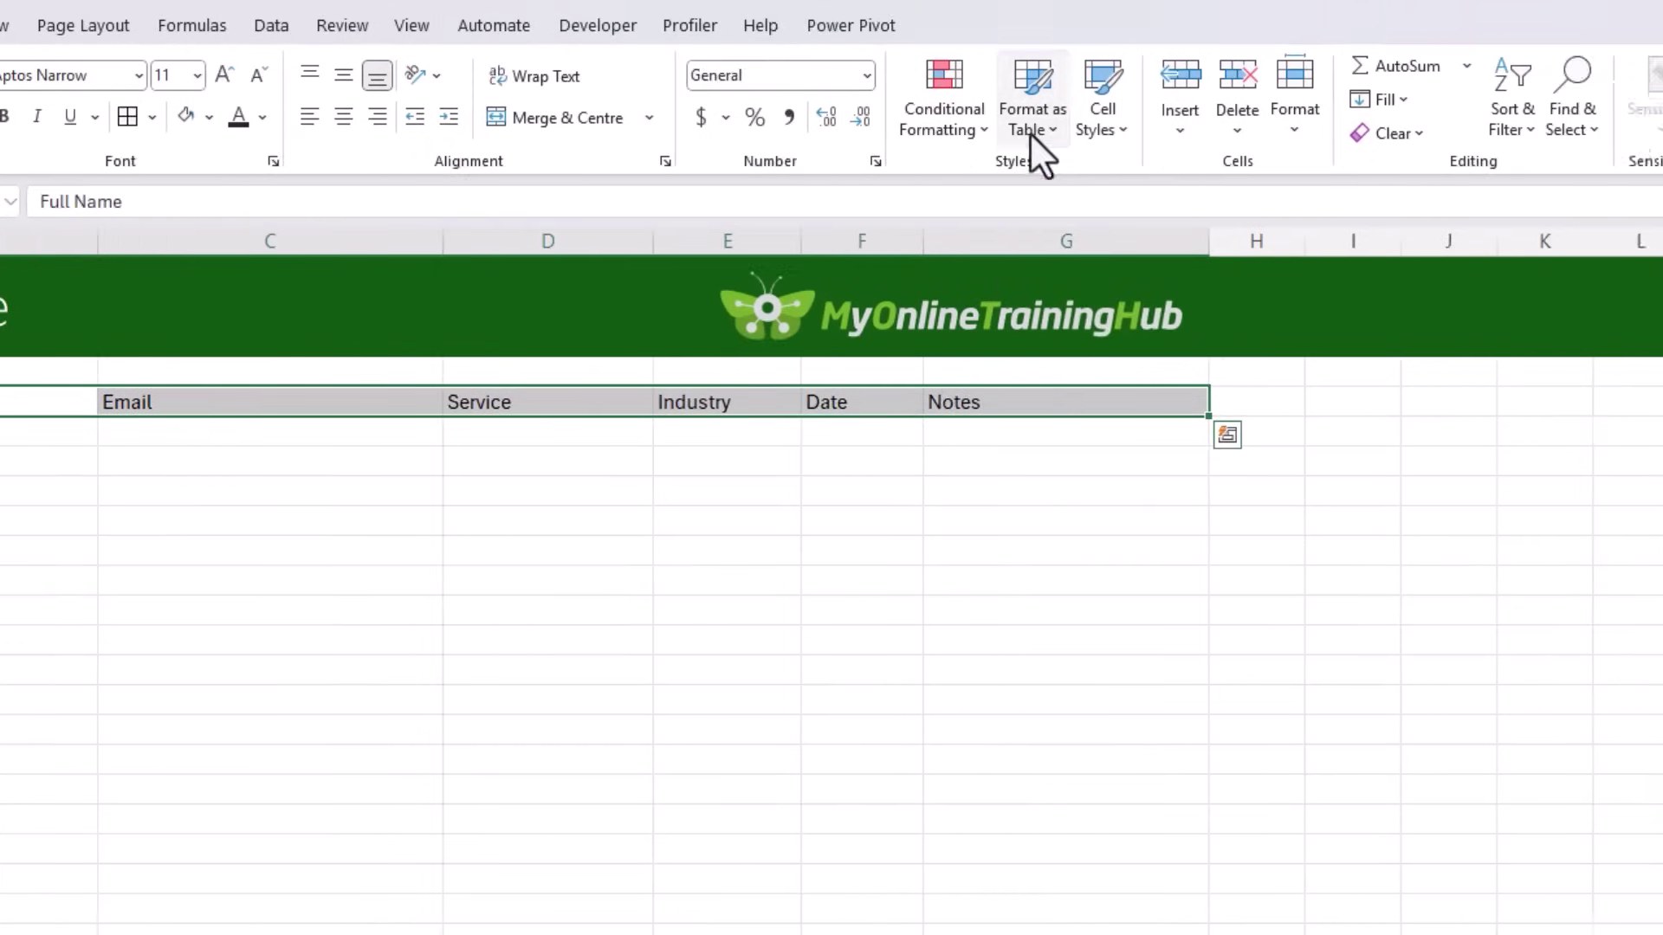
Step: Format the headers as a light-styled table named ClientData
click(1291, 130)
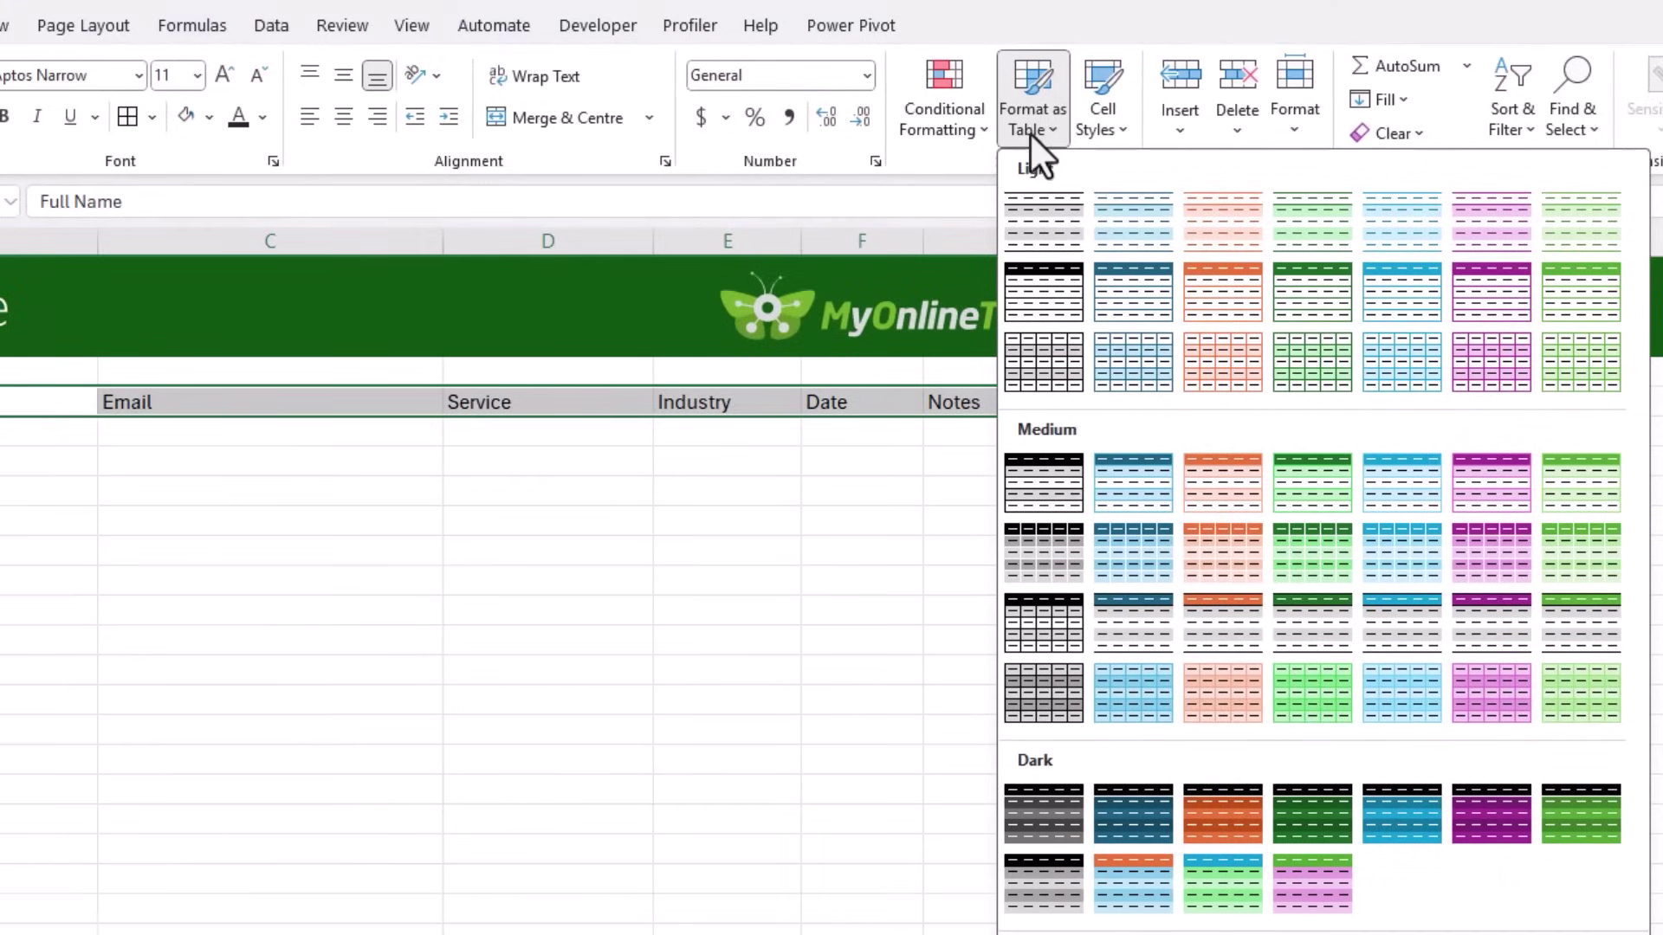
click(1585, 220)
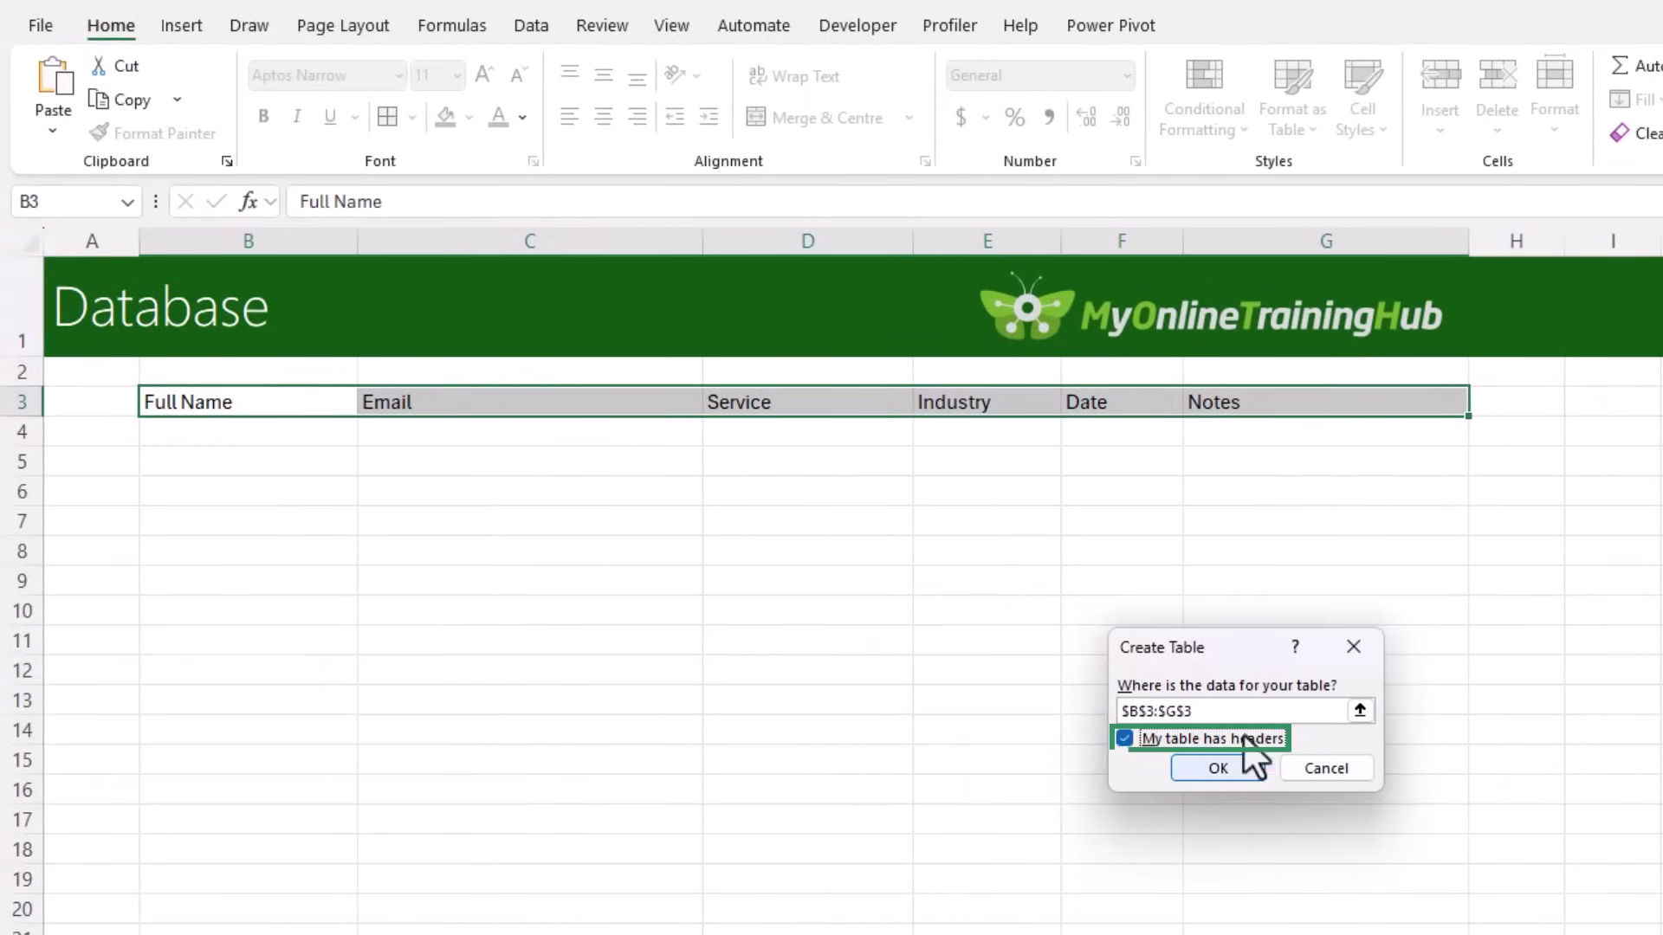
click(1204, 768)
click(384, 493)
click(315, 433)
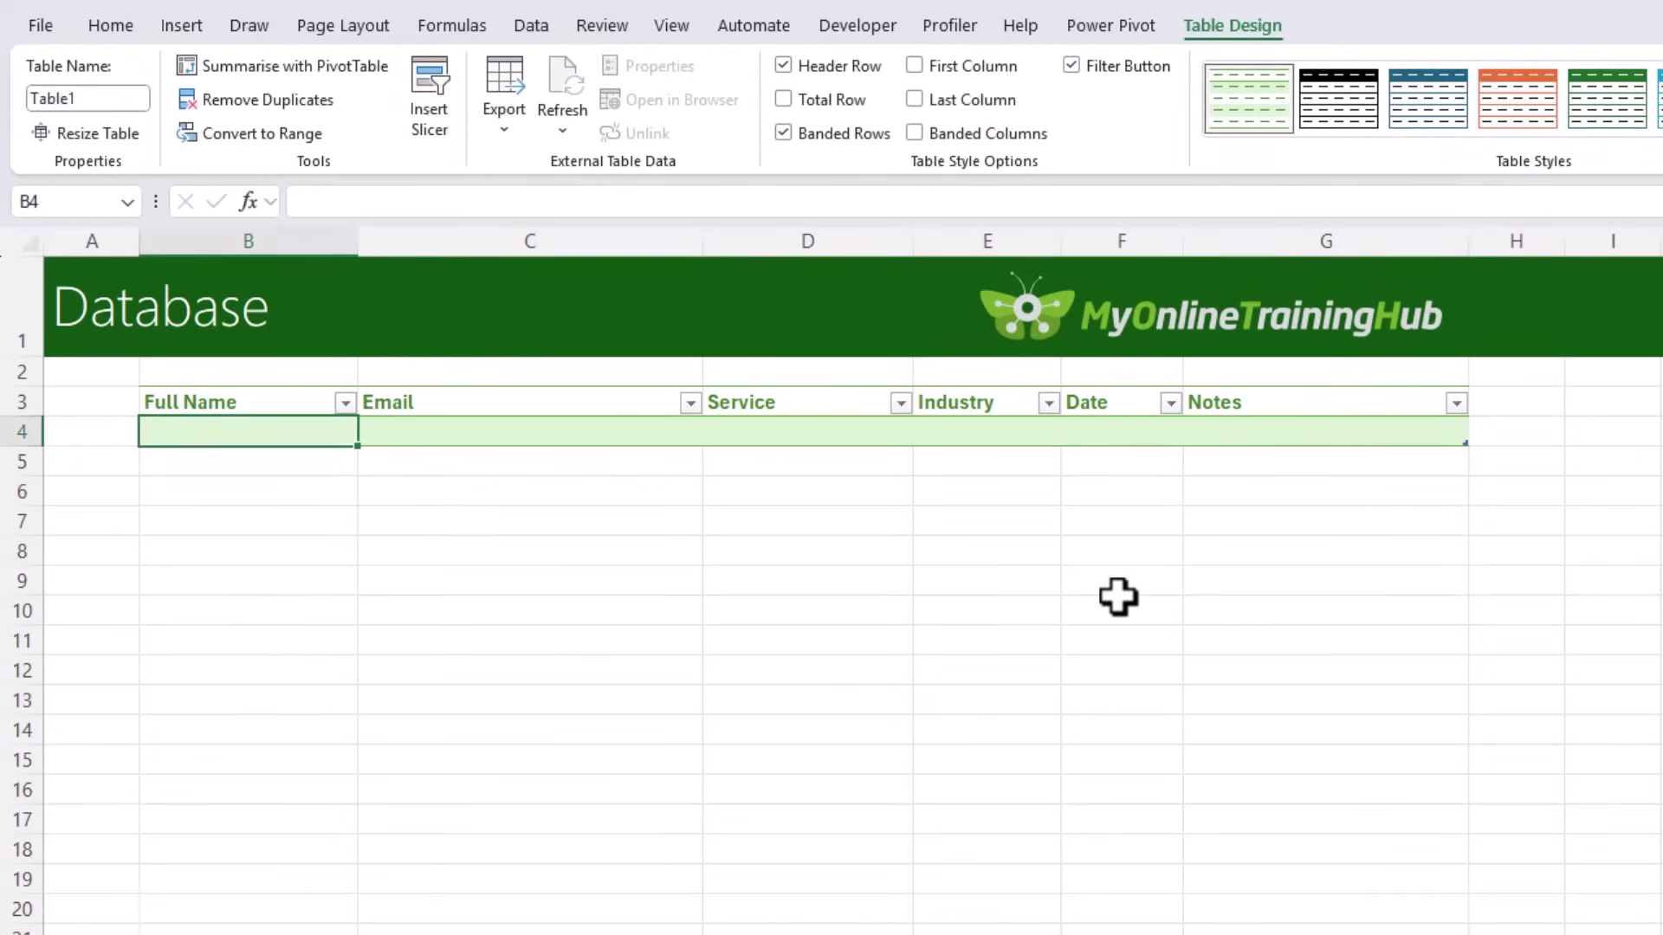
click(107, 100)
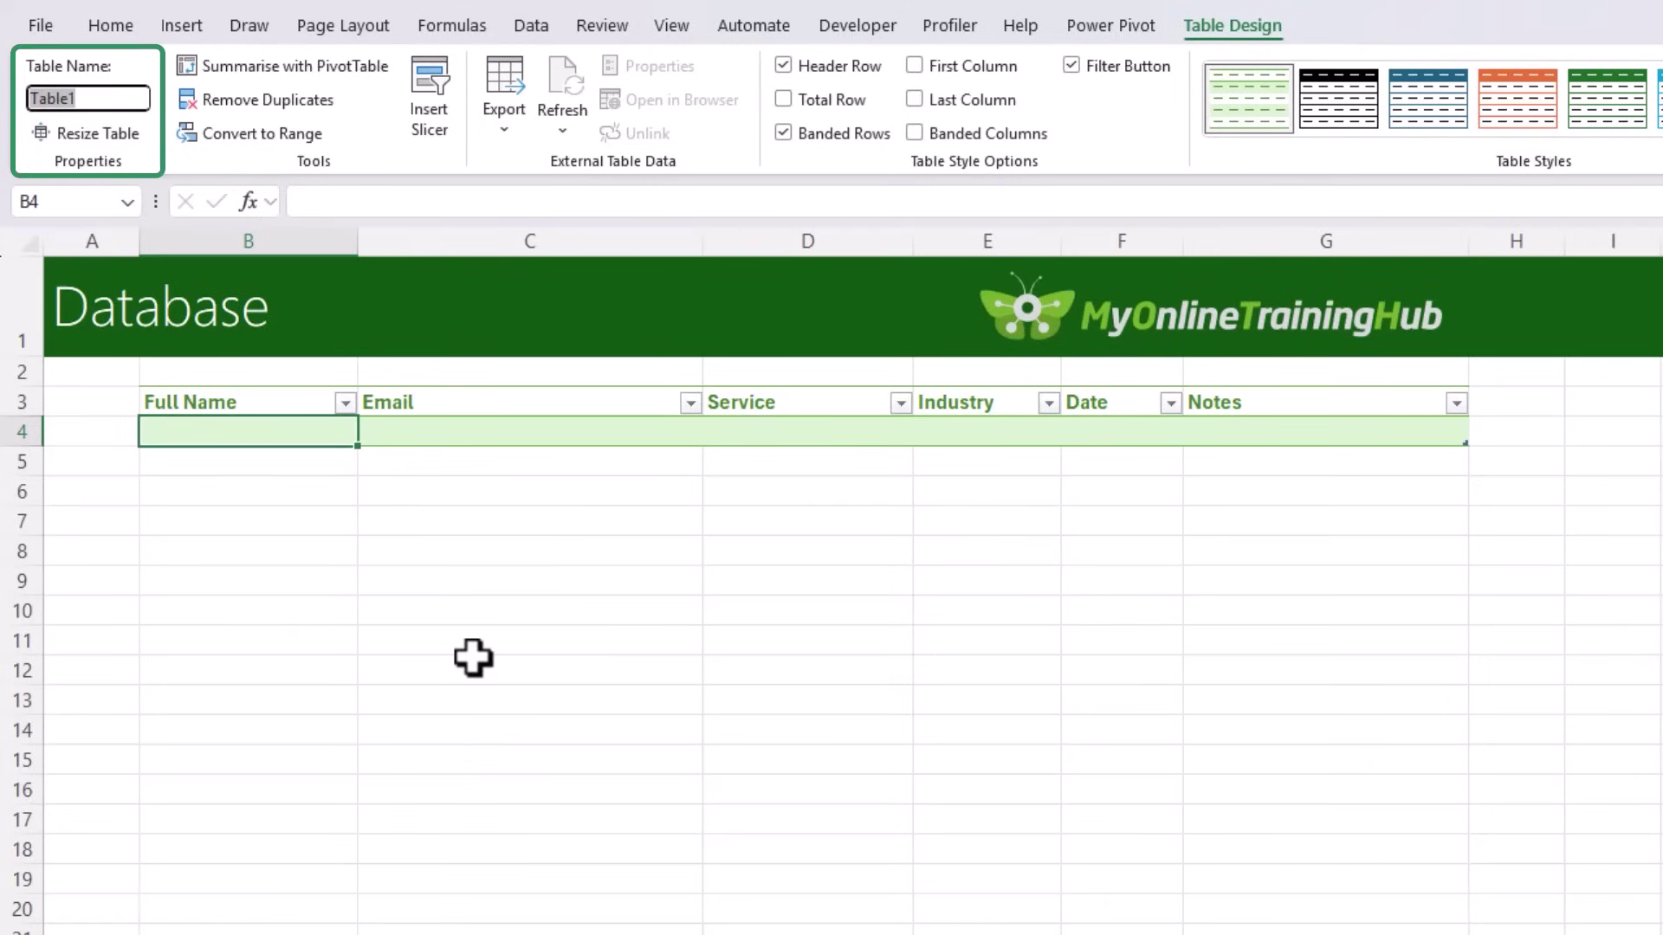
text(Cl)
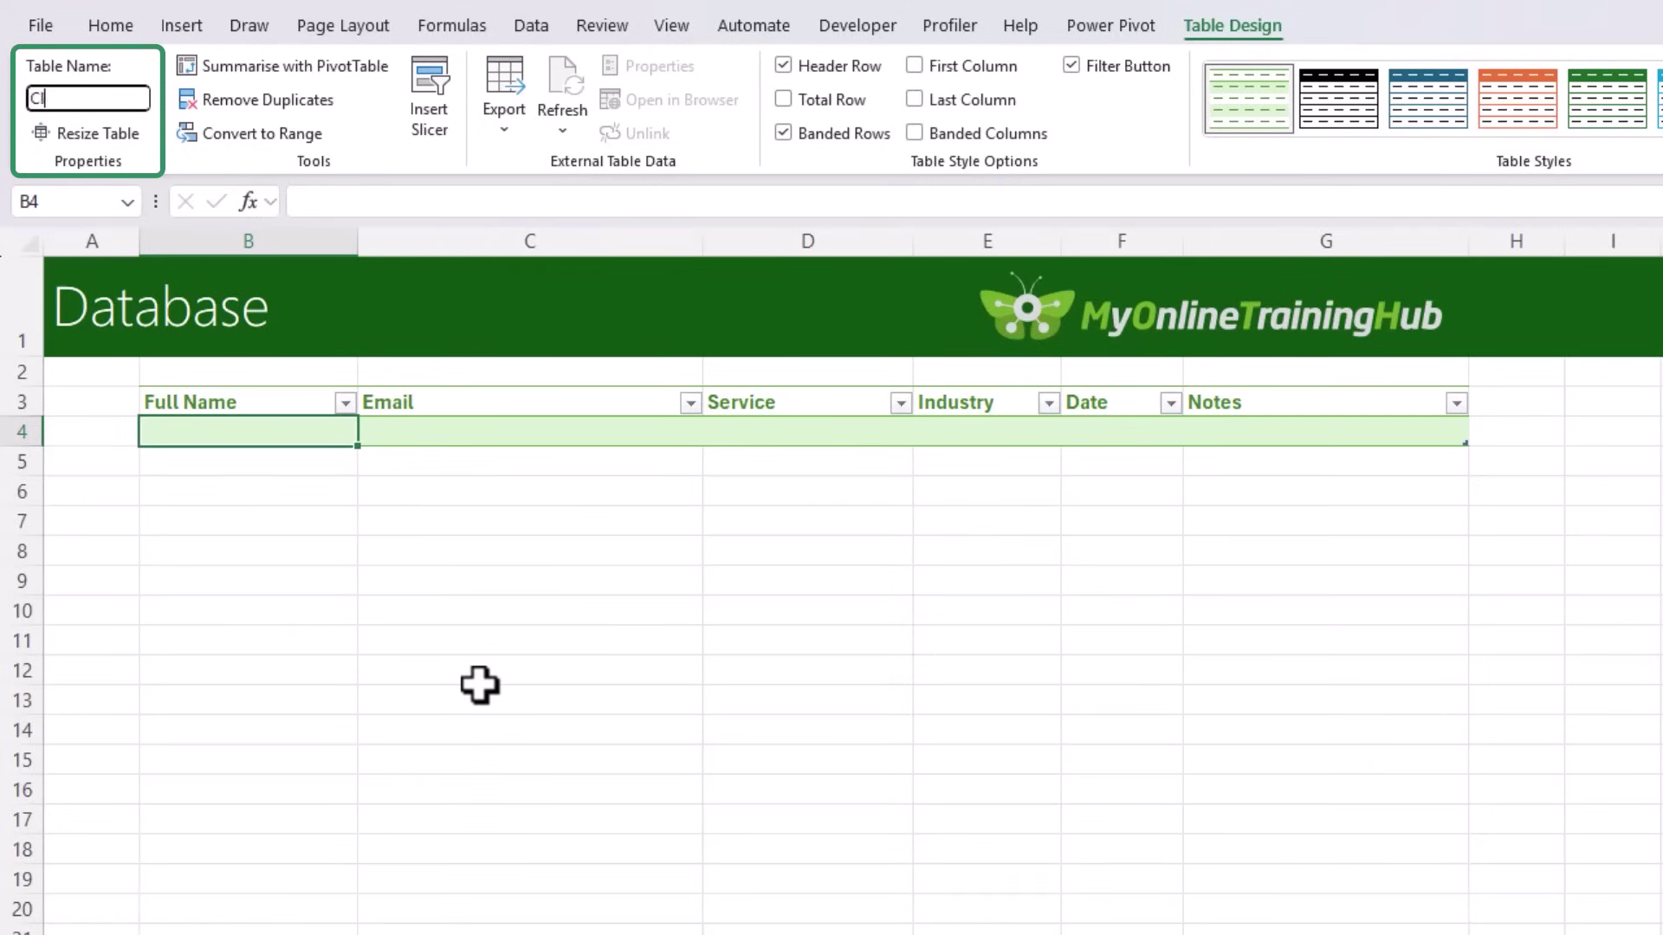
text(ientData)
key(Return)
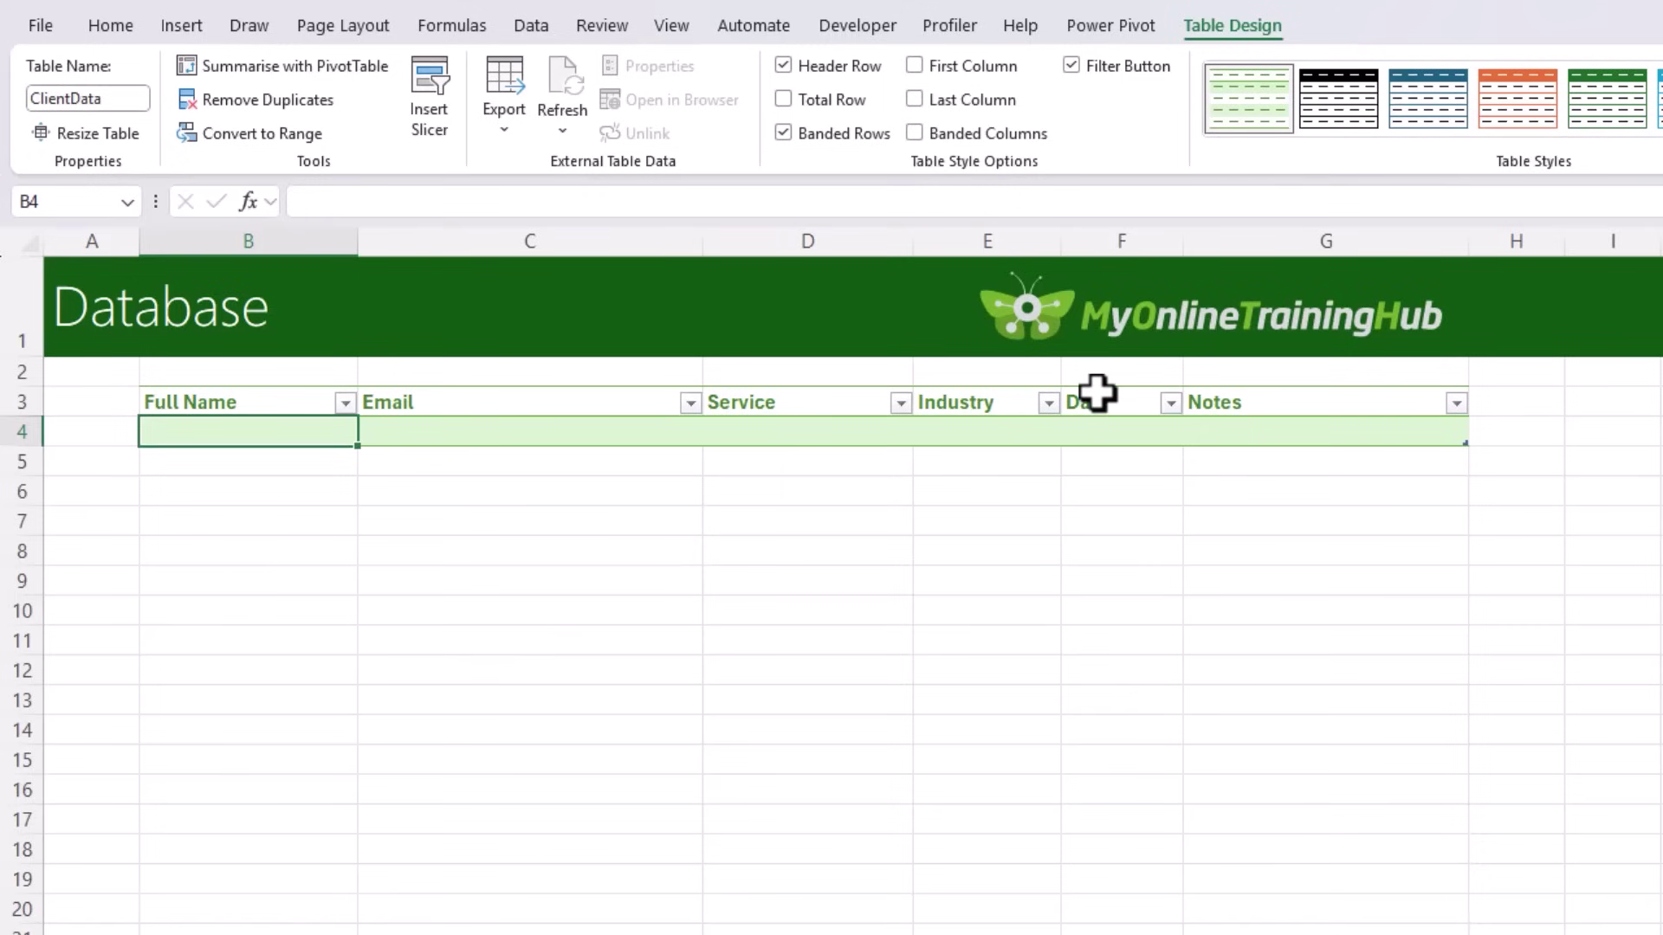
Step: Give the Date column's first cell F4 a Short Date format
click(1095, 377)
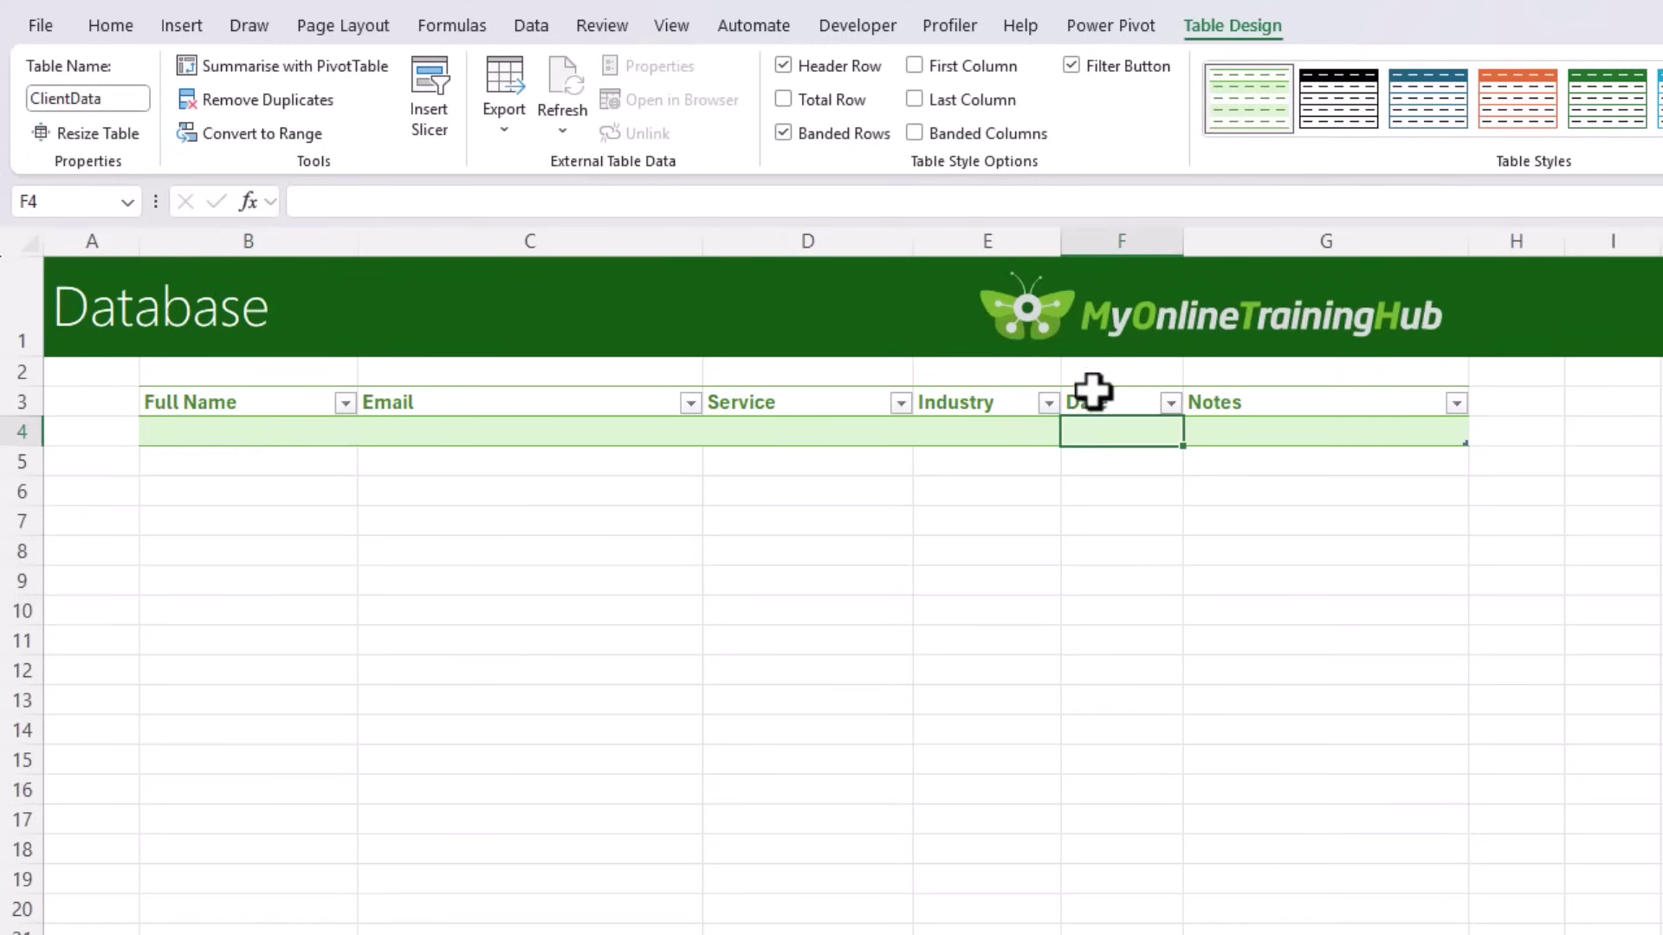
click(104, 26)
click(1127, 76)
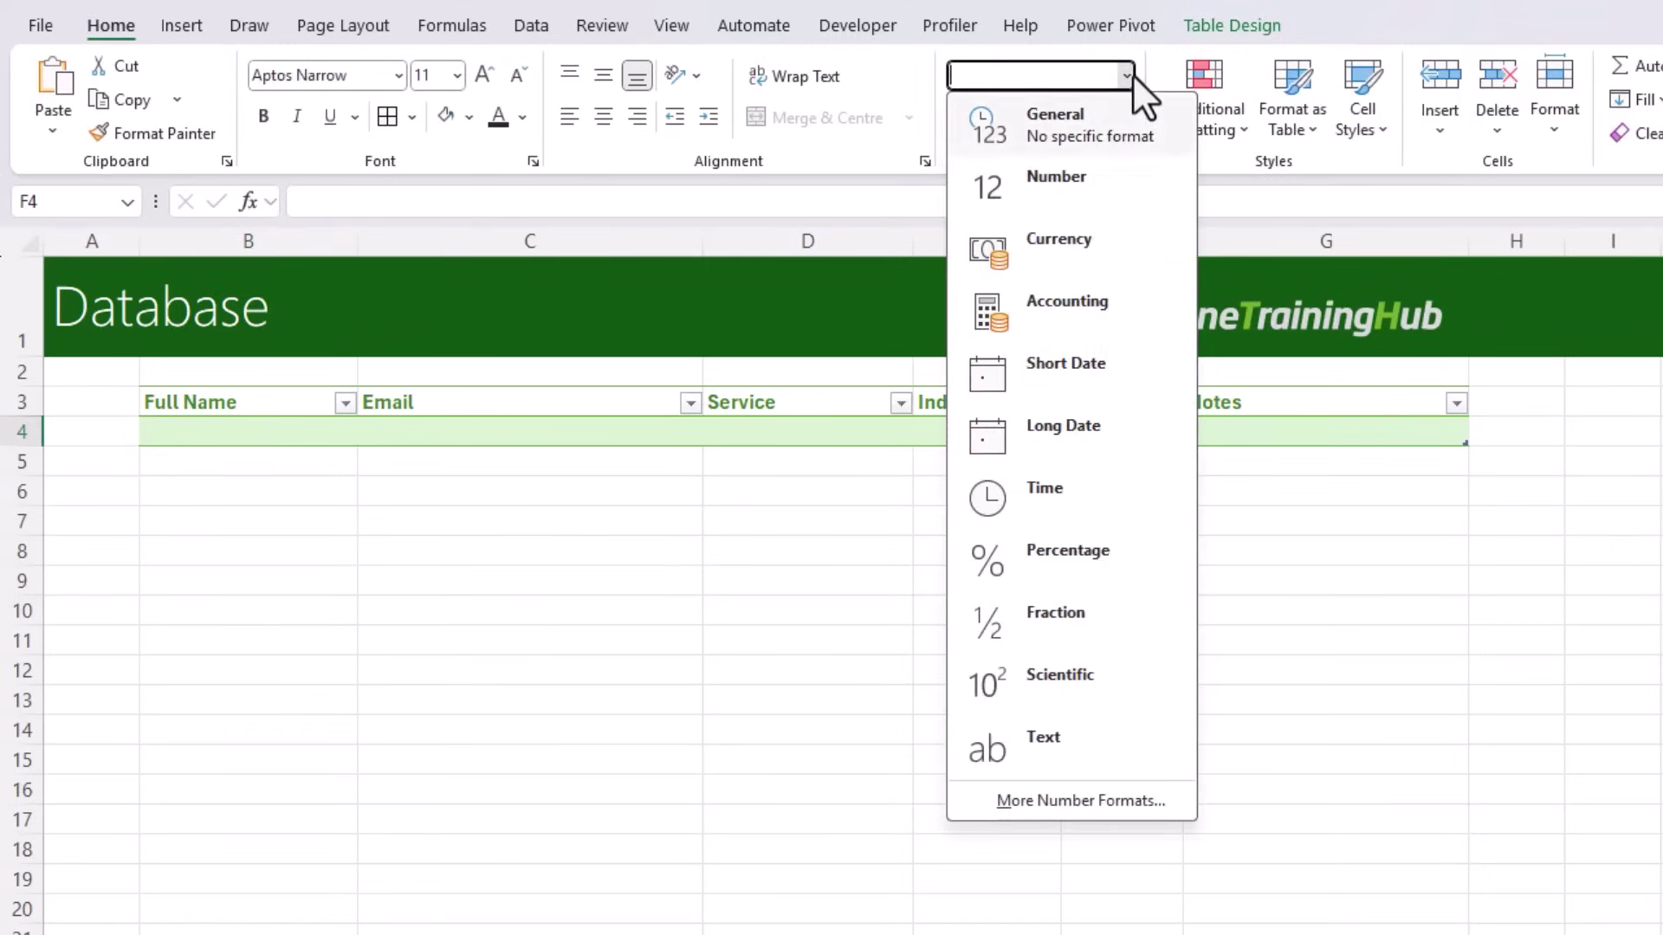
click(1010, 381)
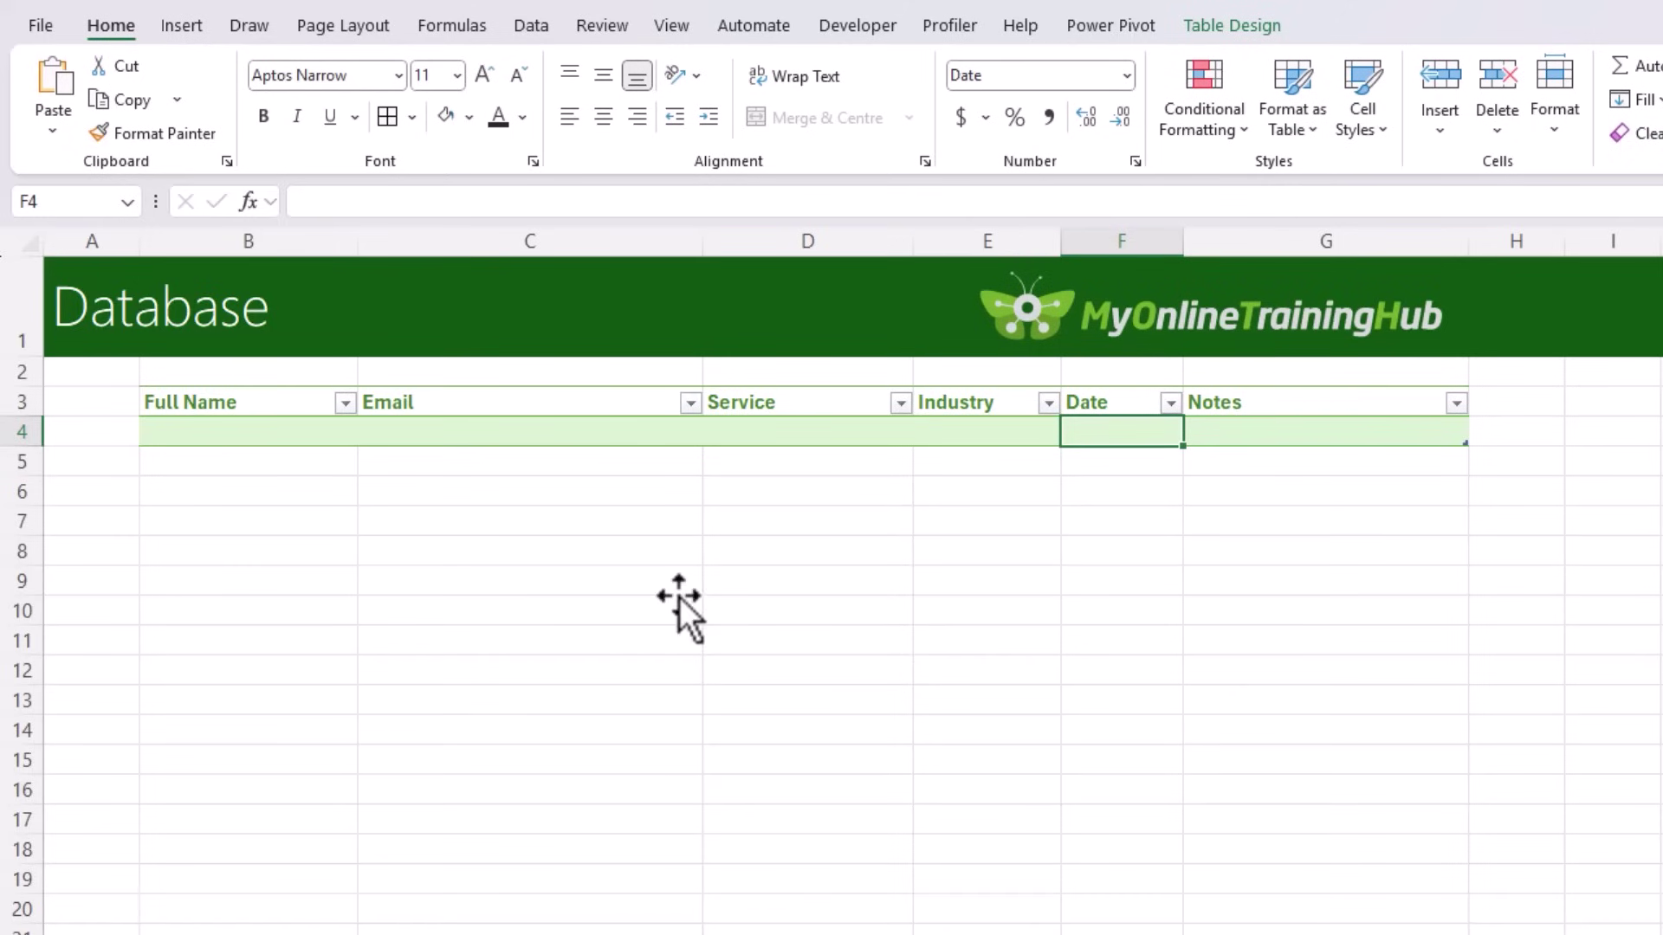
click(430, 382)
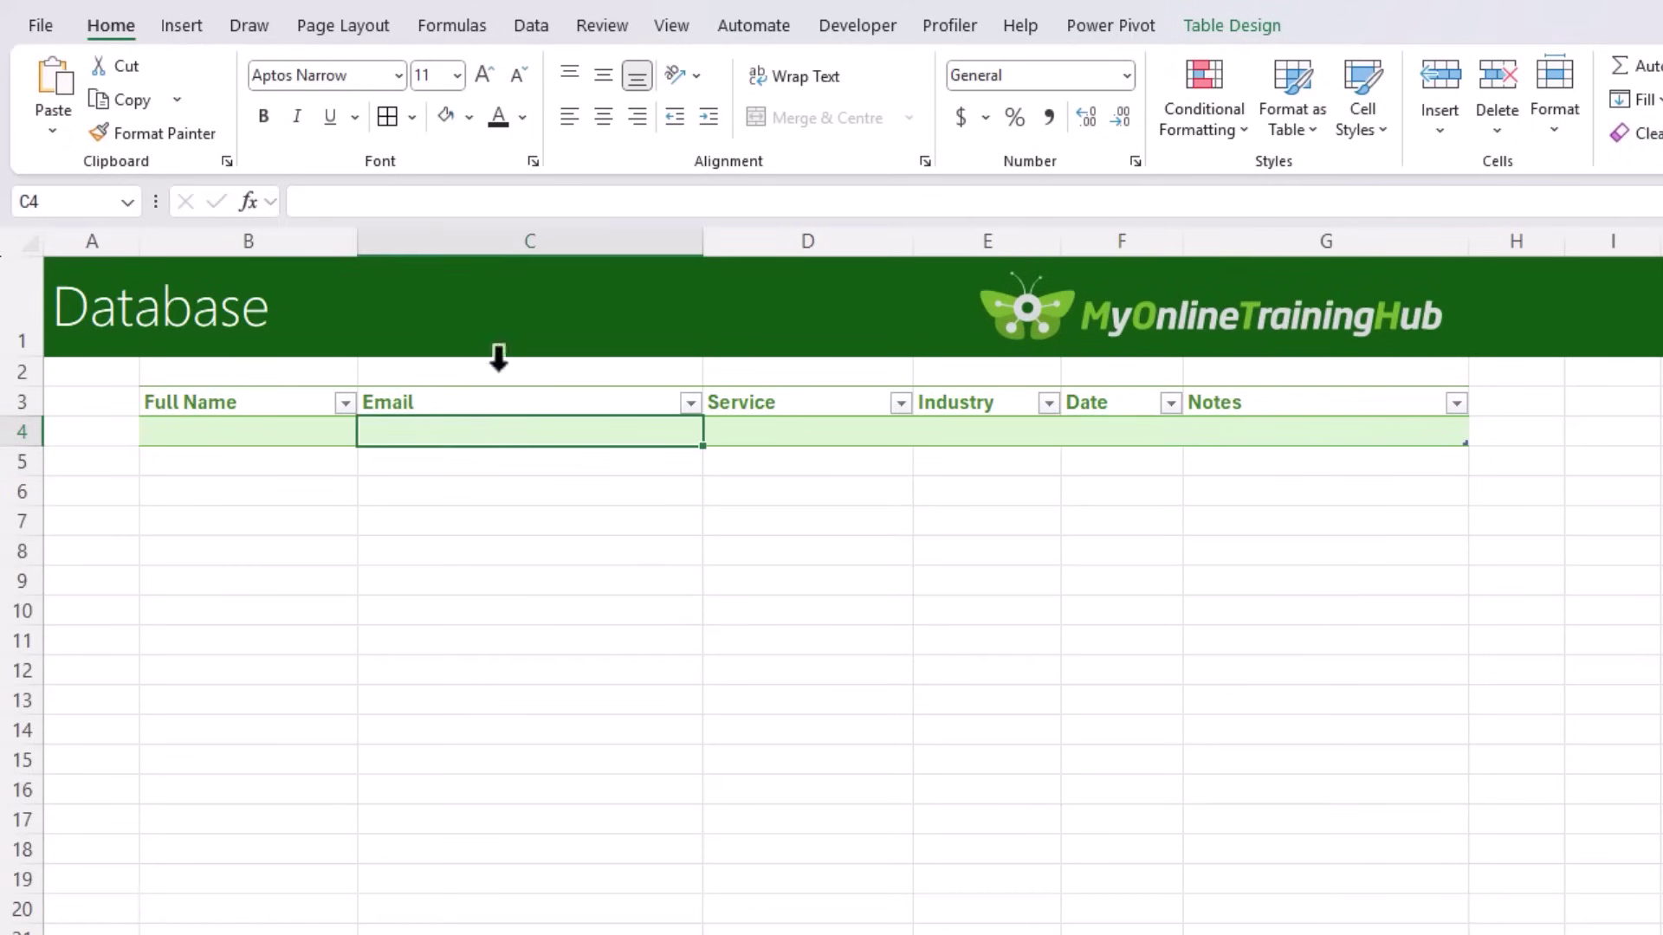
Step: Add a Duplicate Values rule to the Email cells using Light Red Fill with Dark Red Text
click(1214, 125)
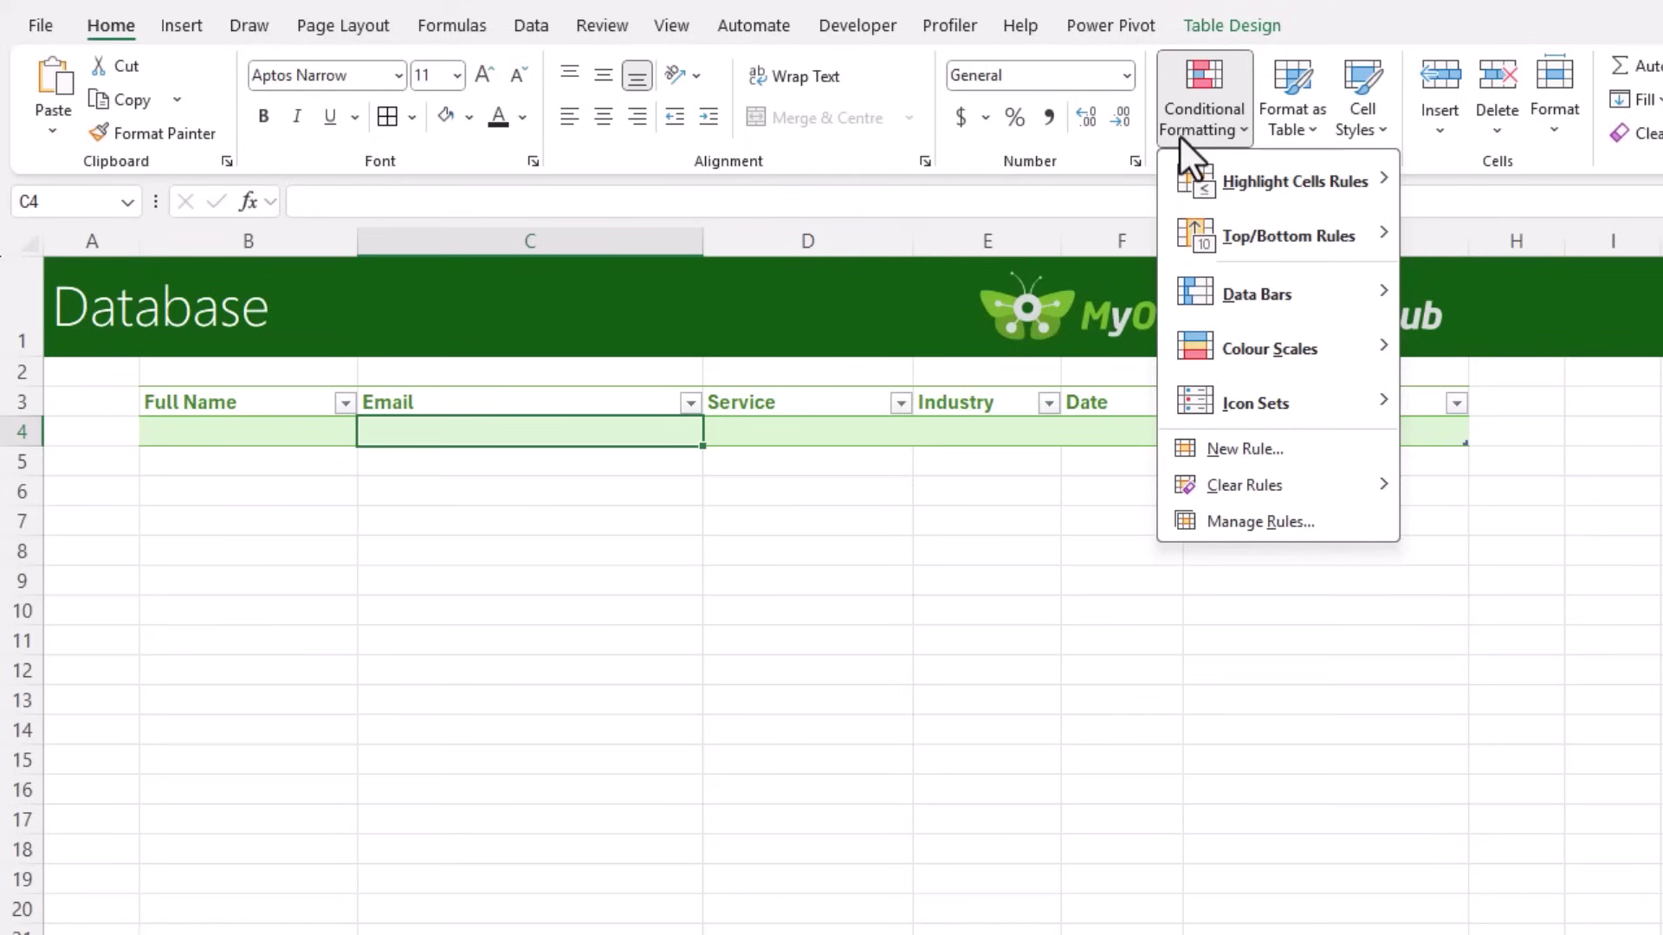
mouse_move(1254, 173)
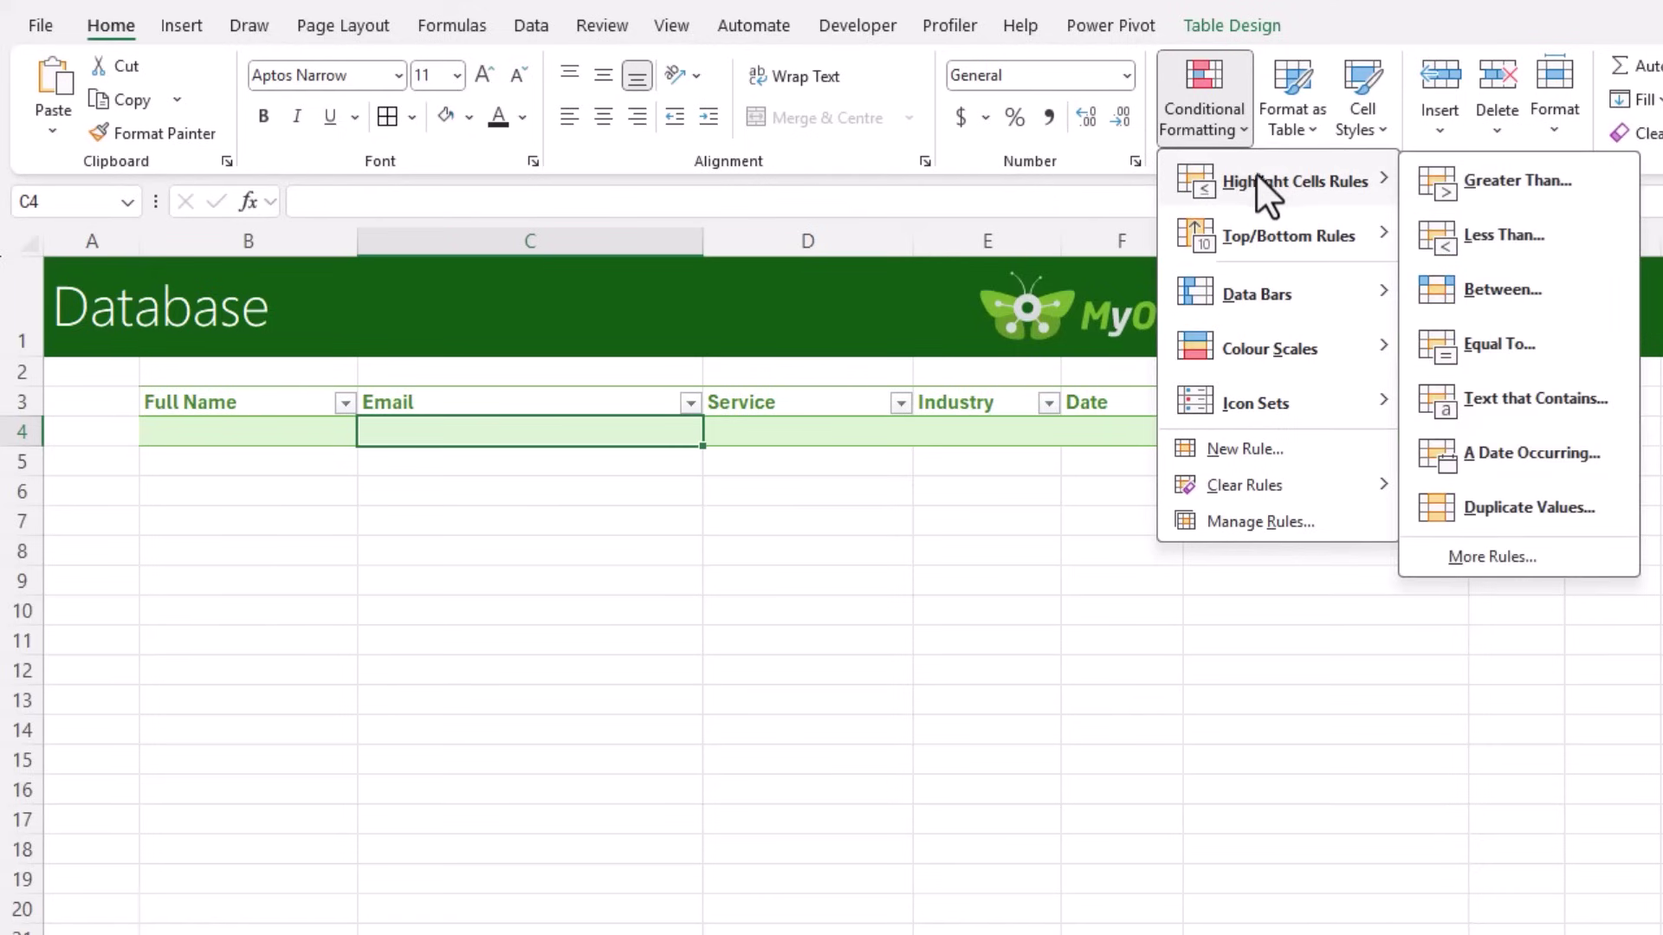
click(1495, 520)
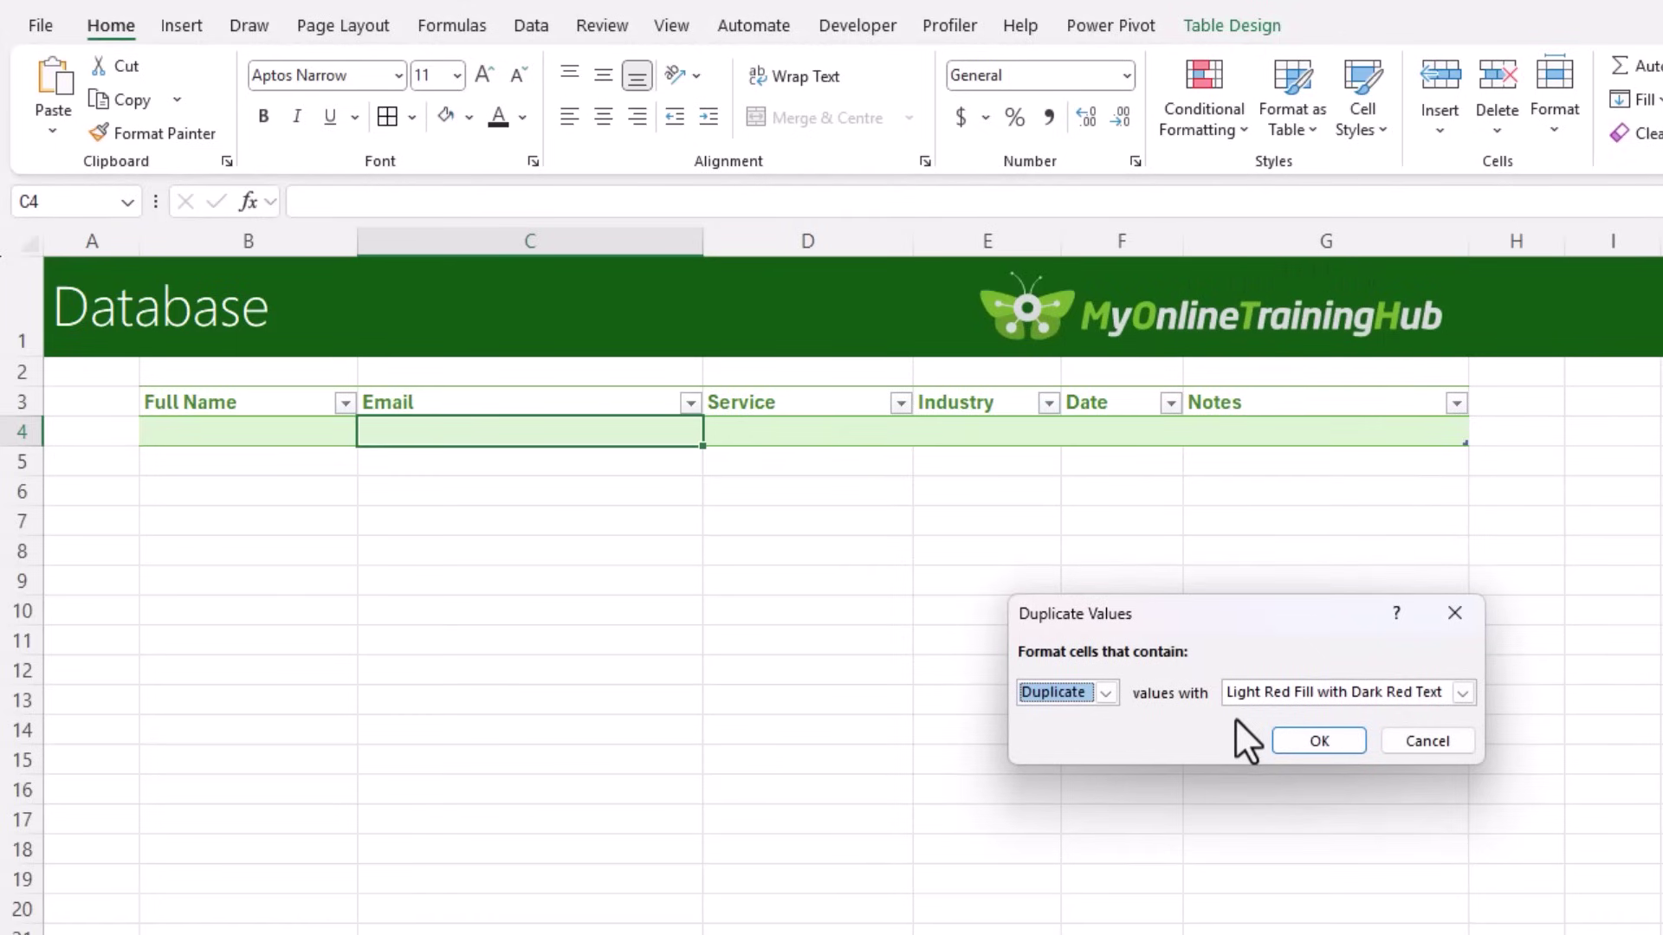
click(1349, 742)
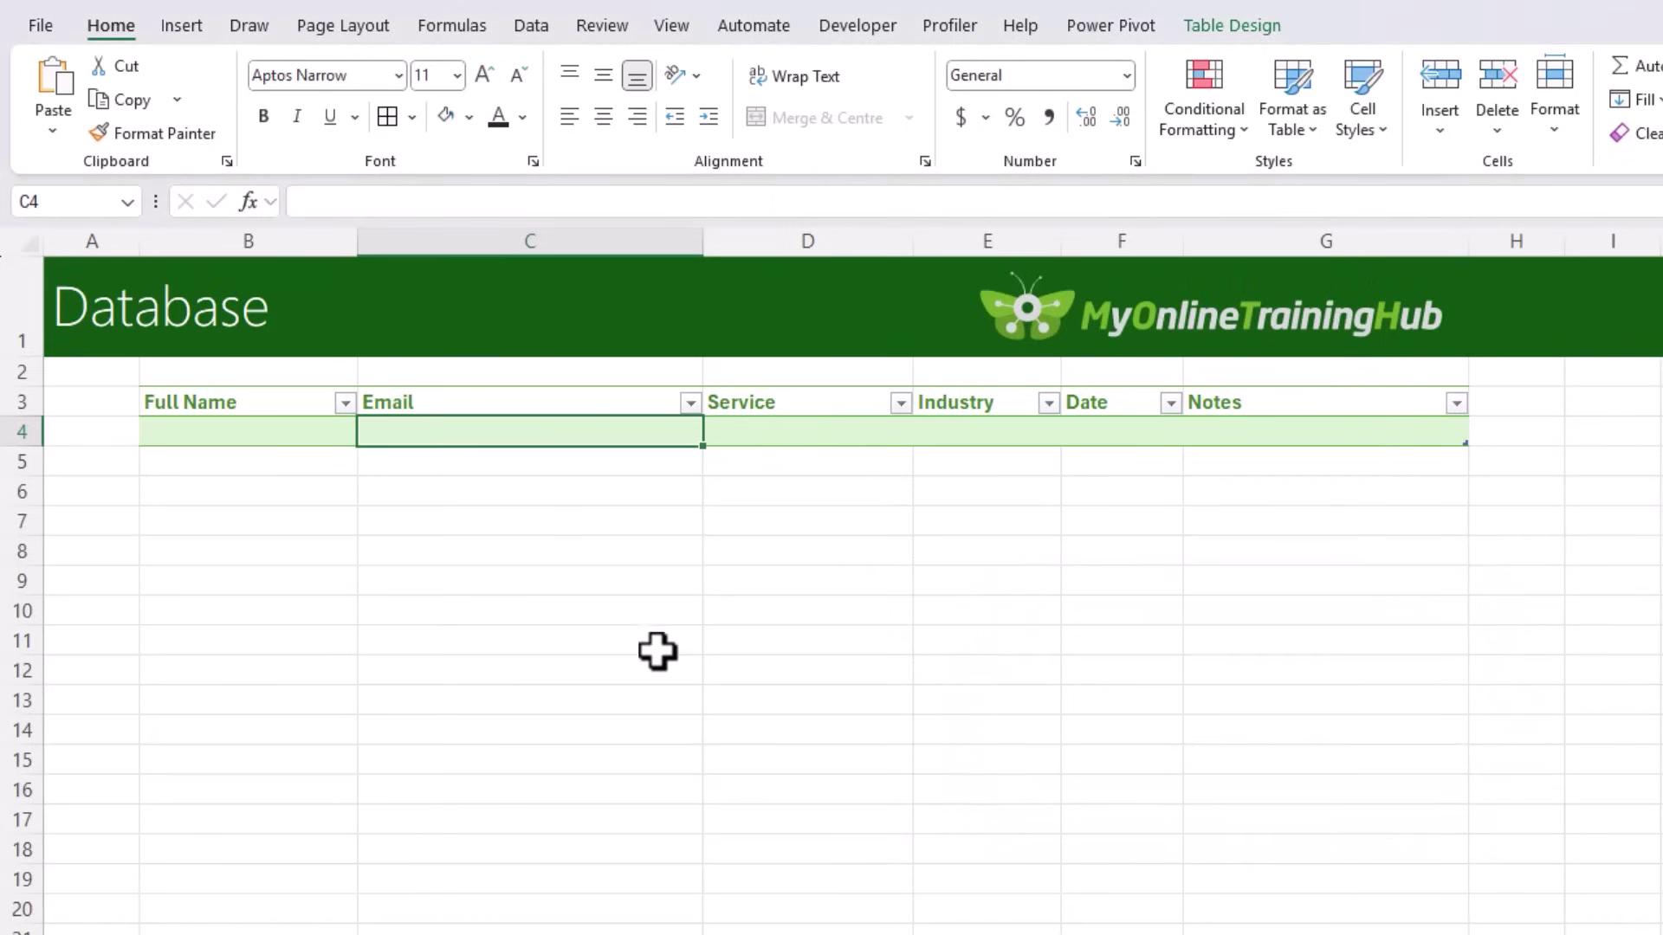
Step: Insert two blank rows above the table and start B3's formula =IF(B6="","",IF(COUNTA(
drag(35, 431, 38, 394)
key(ctrl+plus)
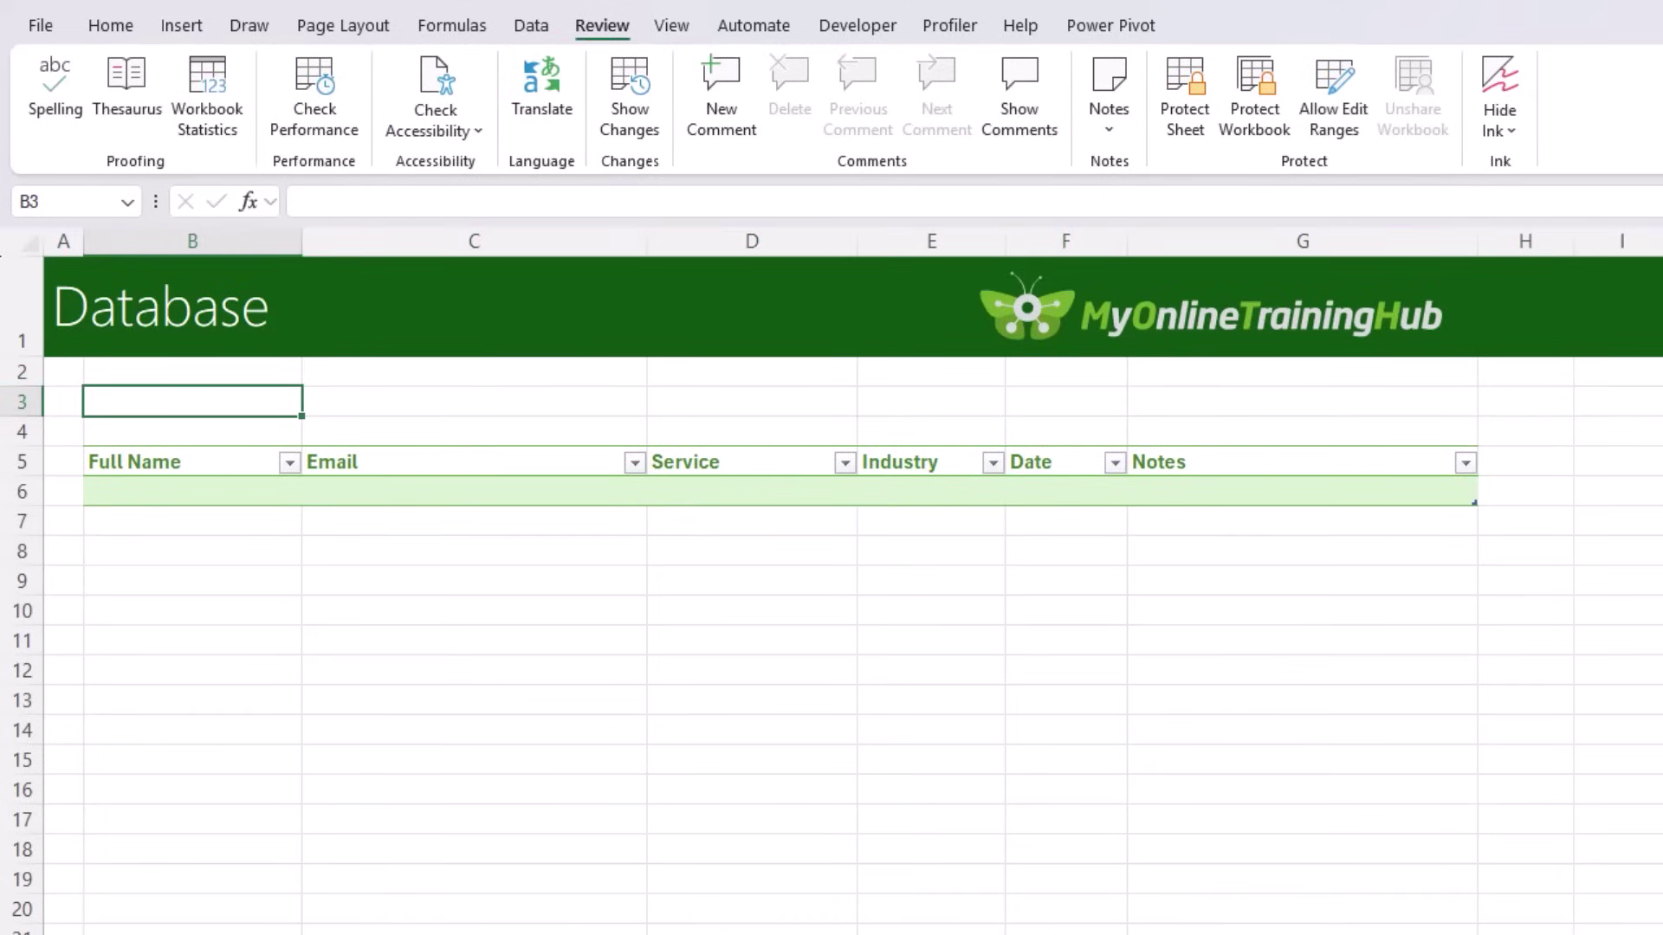
key(F2)
text(=if)
key(Tab)
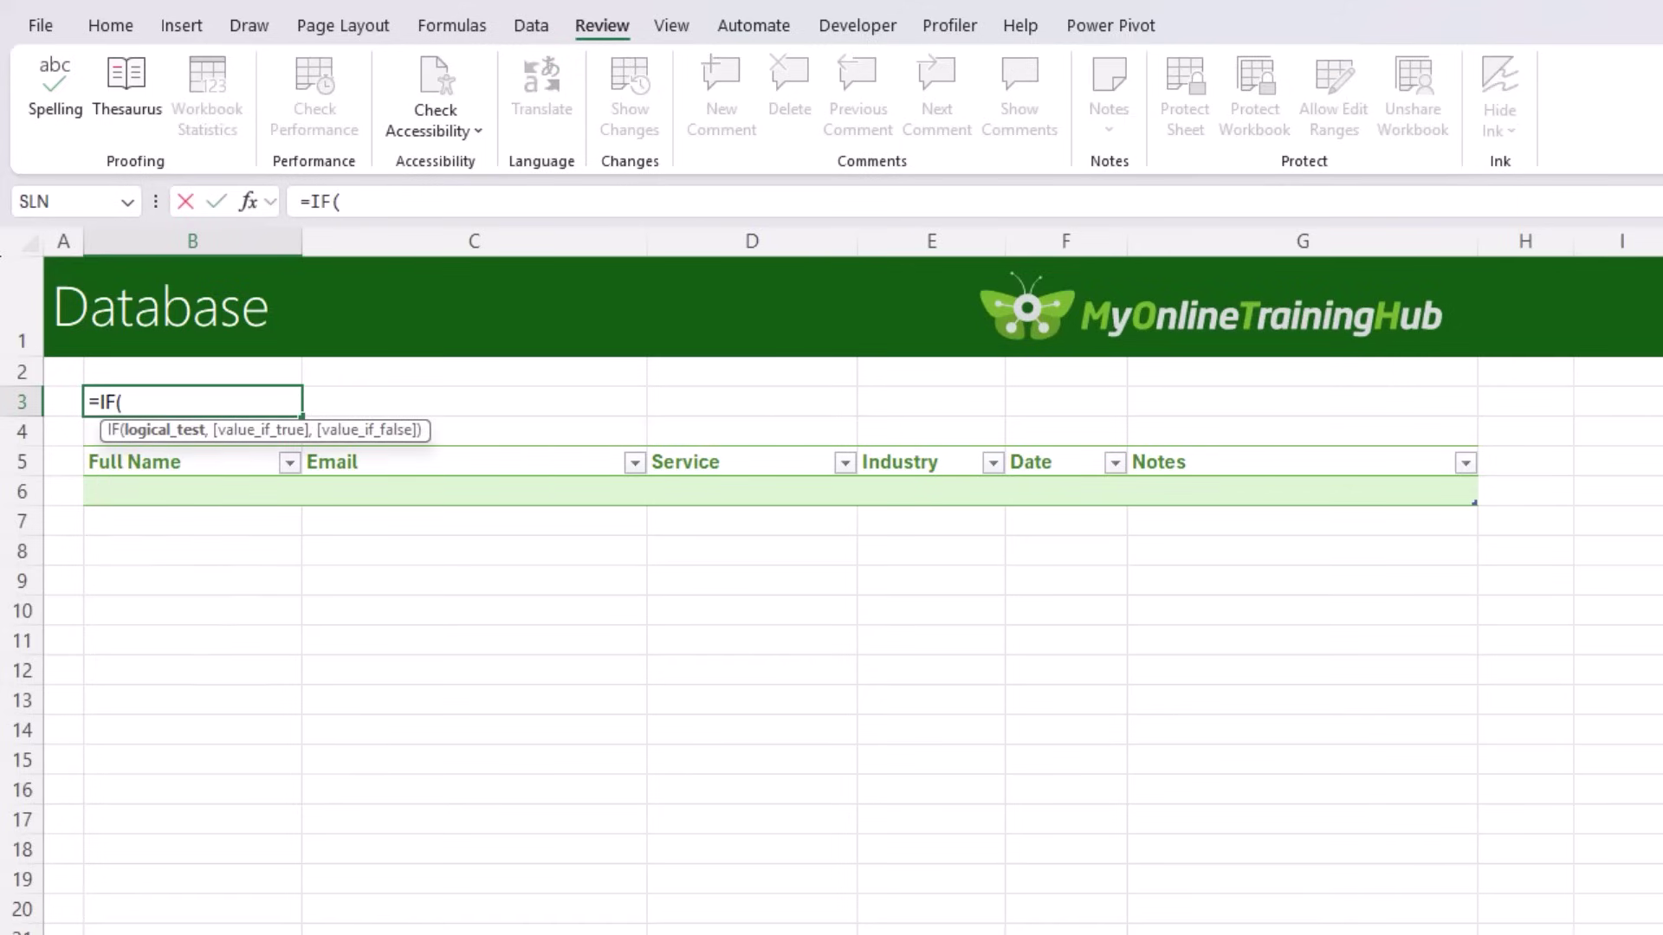
key(Down)
key(Down)
key(Down)
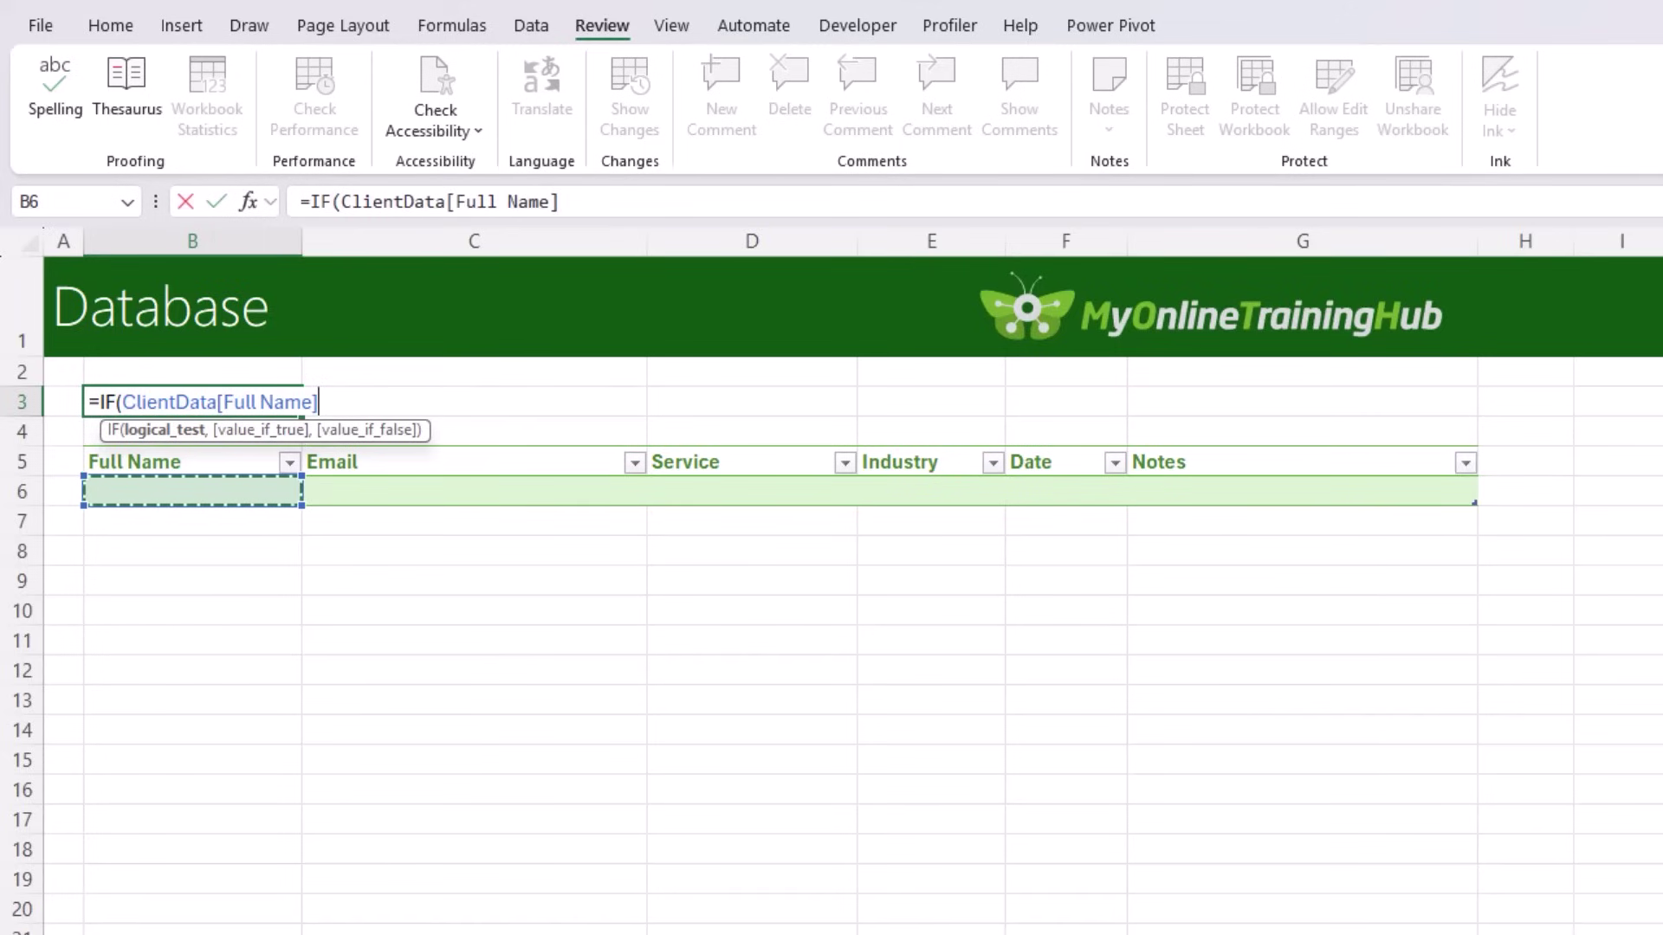
key(BackSpace)
key(BackSpace)
key(BackSpace)
key(BackSpace)
key(BackSpace)
key(BackSpace)
key(BackSpace)
key(BackSpace)
key(BackSpace)
key(BackSpace)
key(BackSpace)
key(BackSpace)
key(BackSpace)
key(BackSpace)
key(BackSpace)
key(BackSpace)
key(BackSpace)
key(BackSpace)
key(BackSpace)
key(BackSpace)
key(BackSpace)
text(B6="","",IF(c)
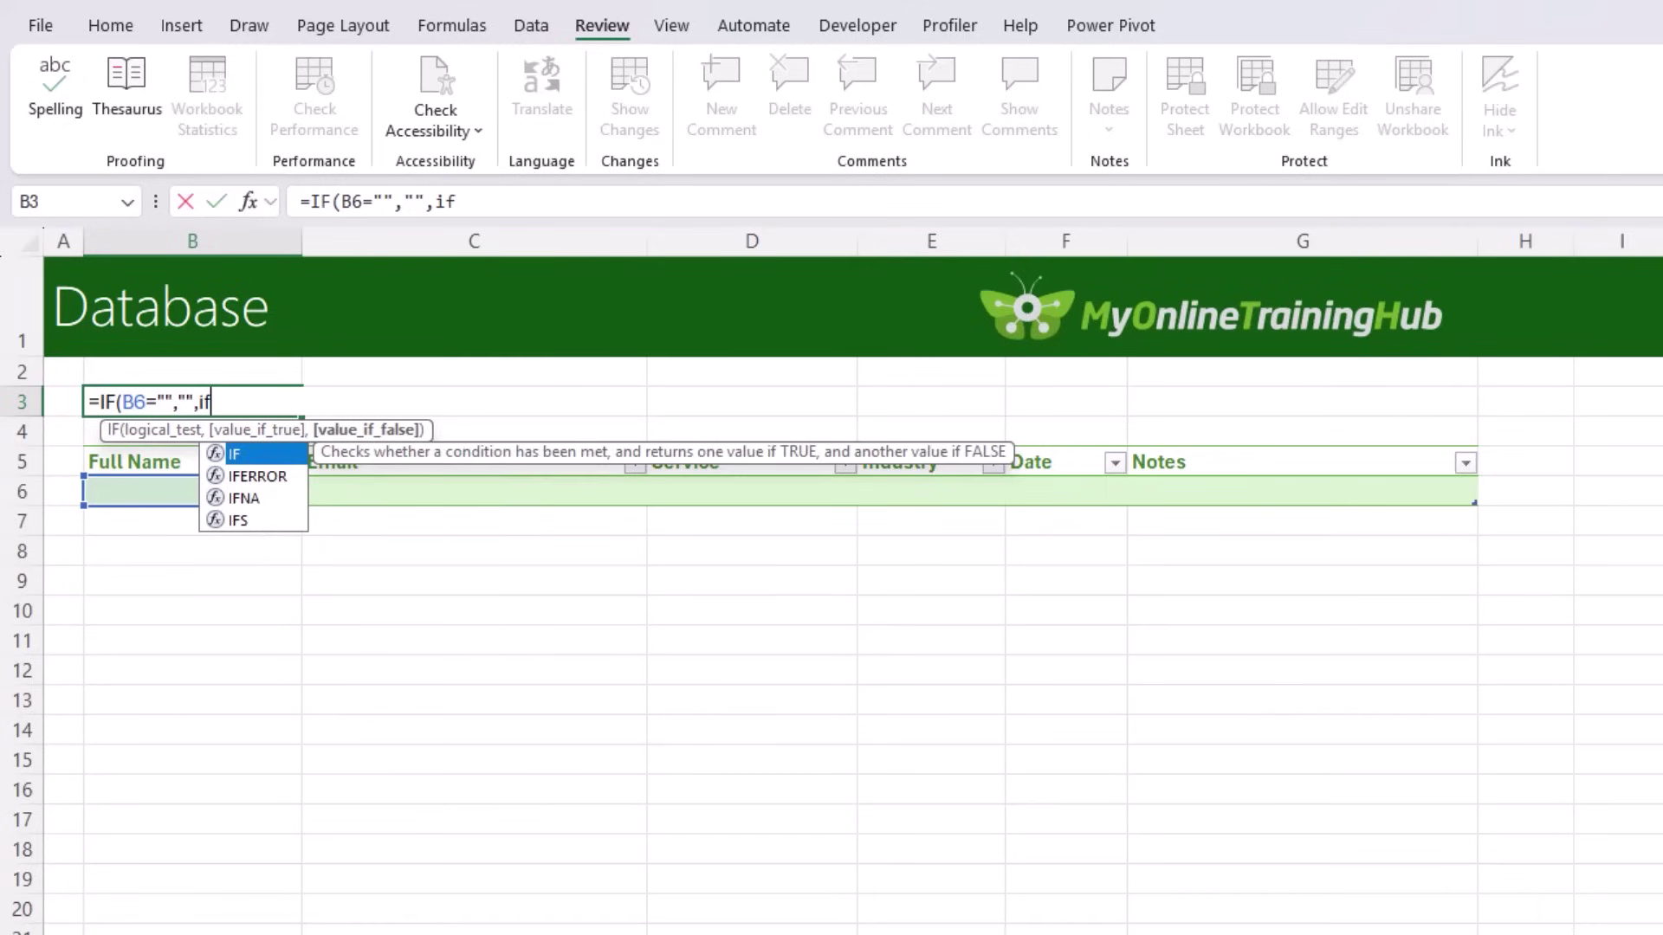
text(ounta)
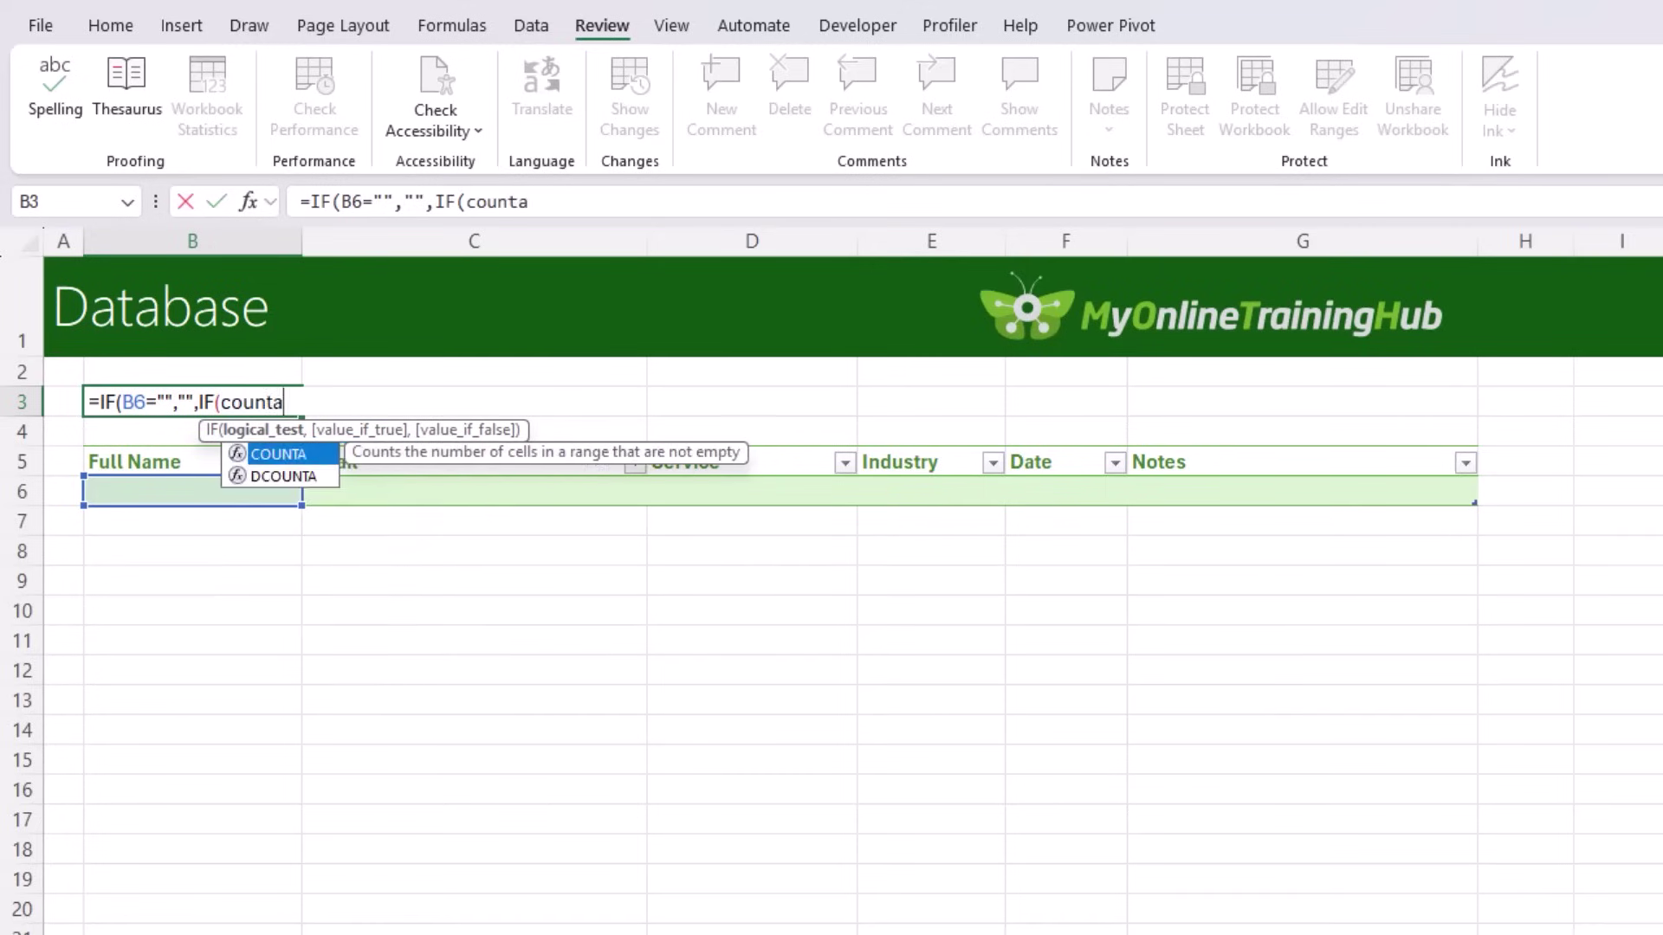
Step: Compare COUNTA(UNIQUE(ClientData[Email])) against COUNTA(ClientData[Email]) in the formula
key(Tab)
text(uniq)
key(Tab)
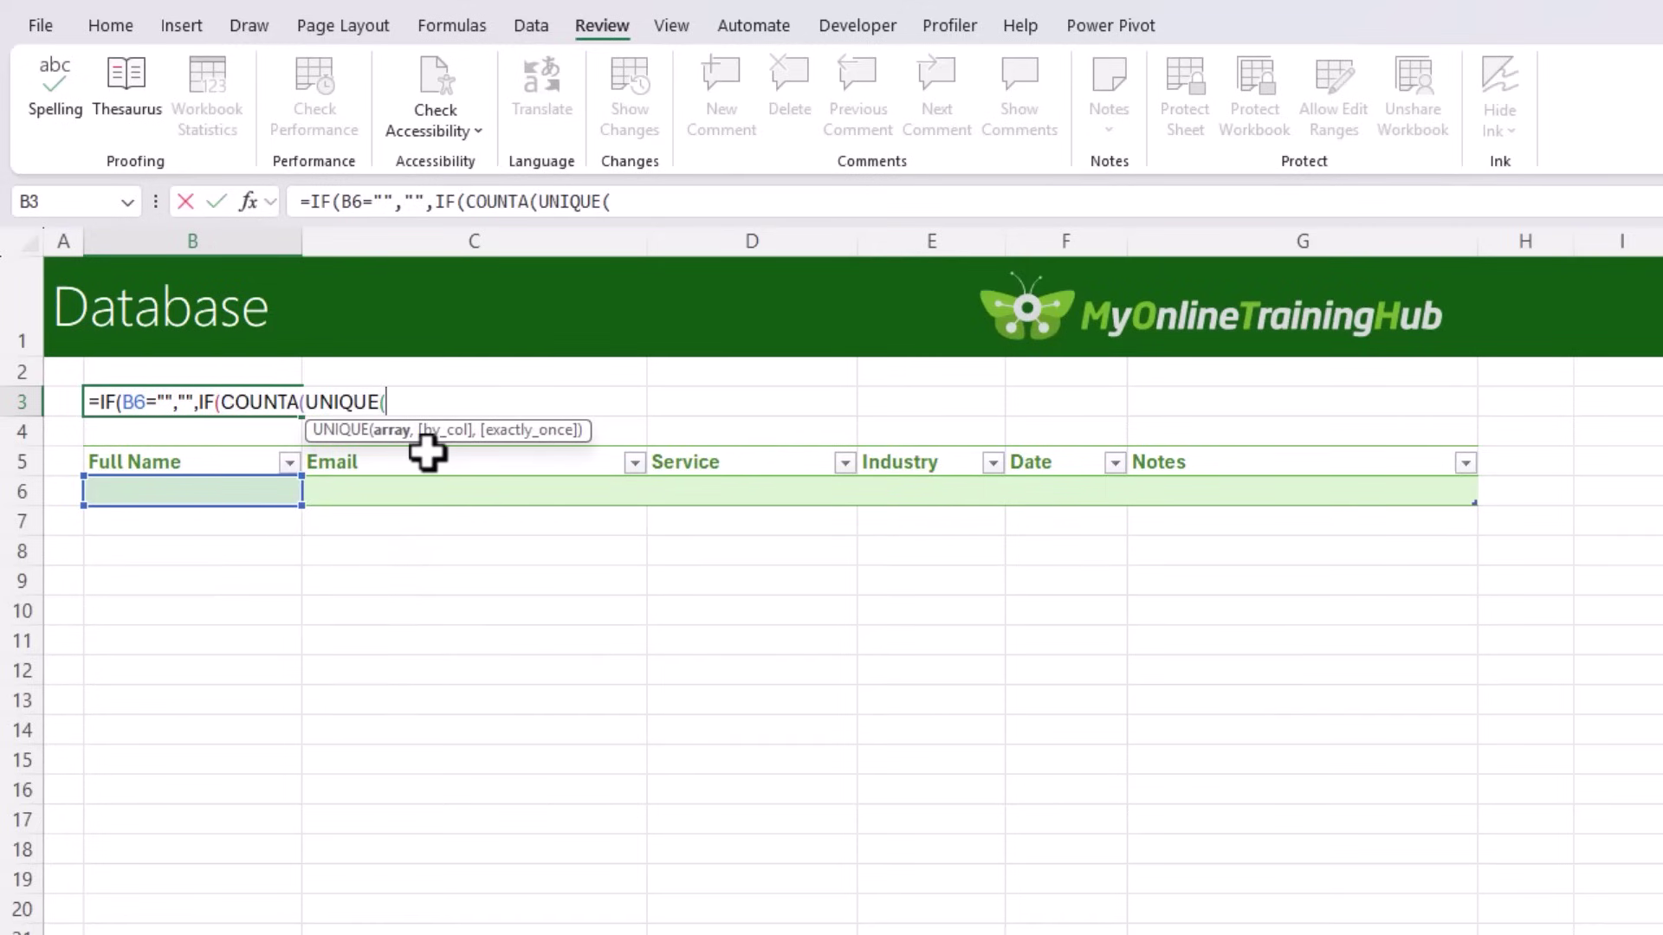
click(442, 494)
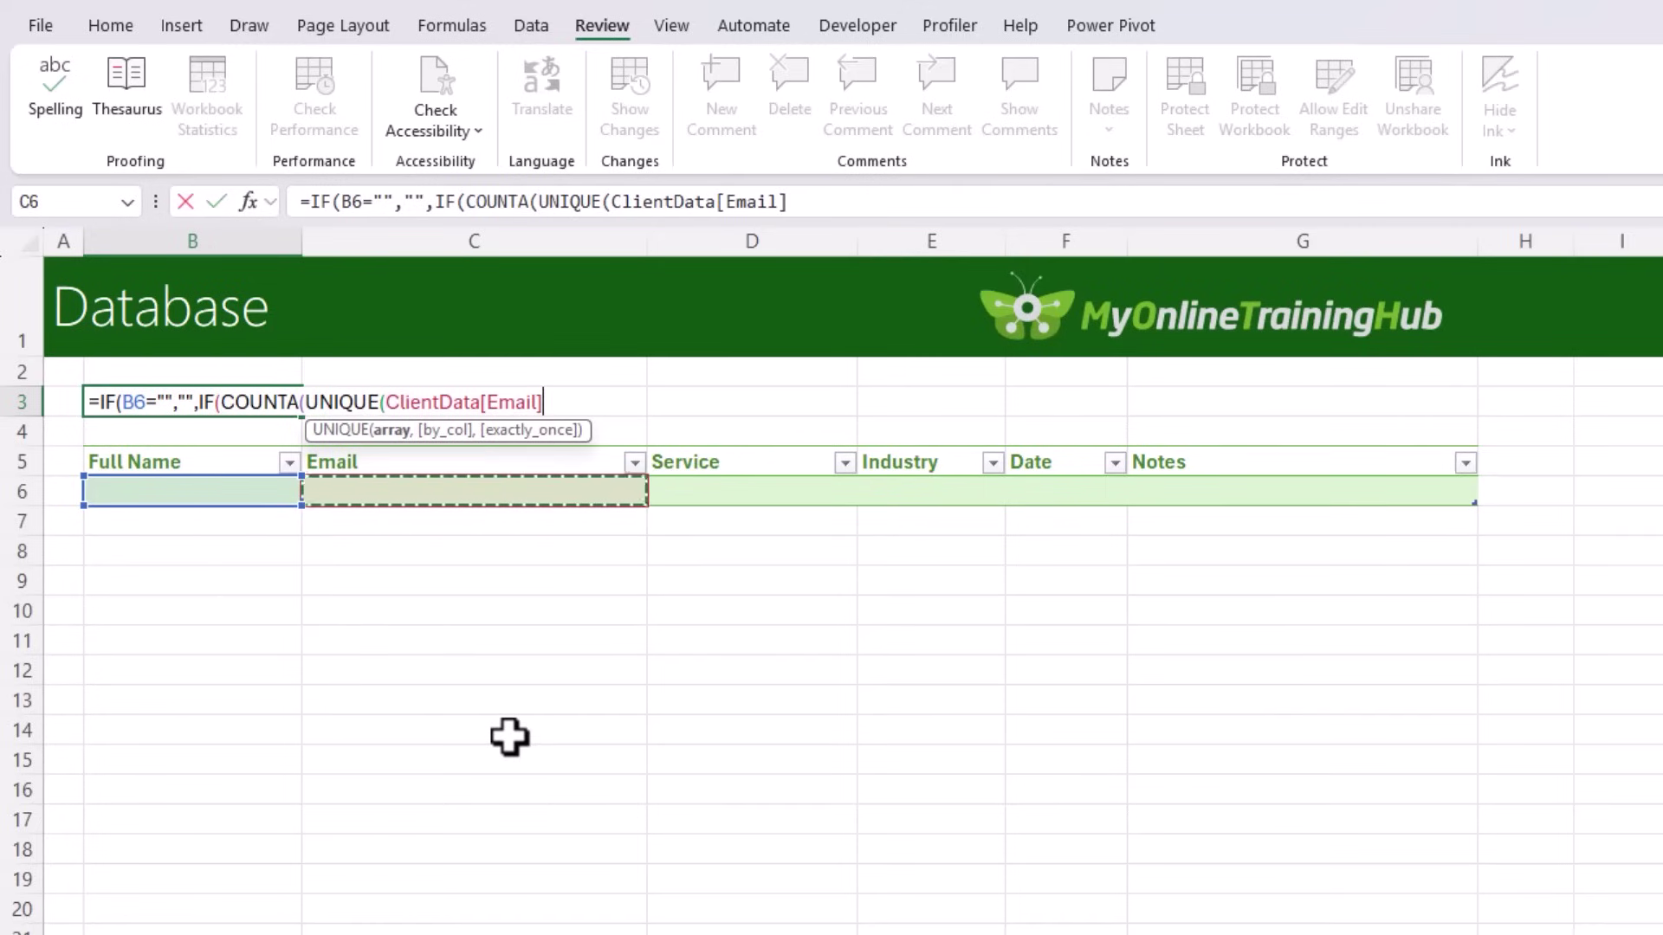
text())
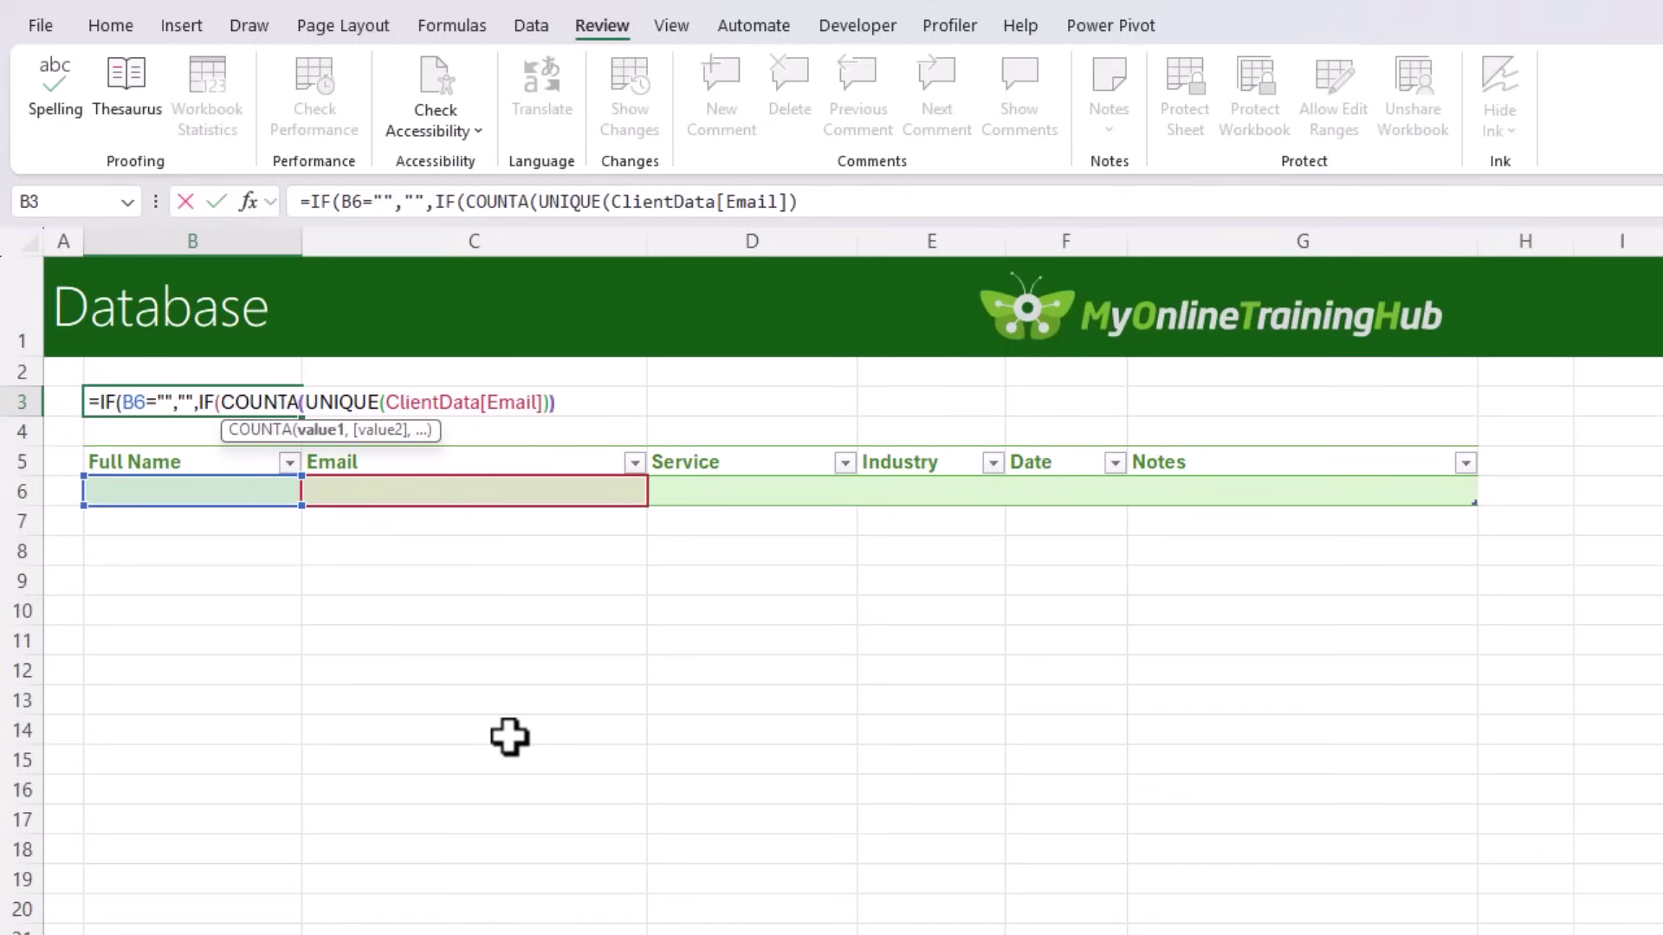
text()<>counta)
key(Tab)
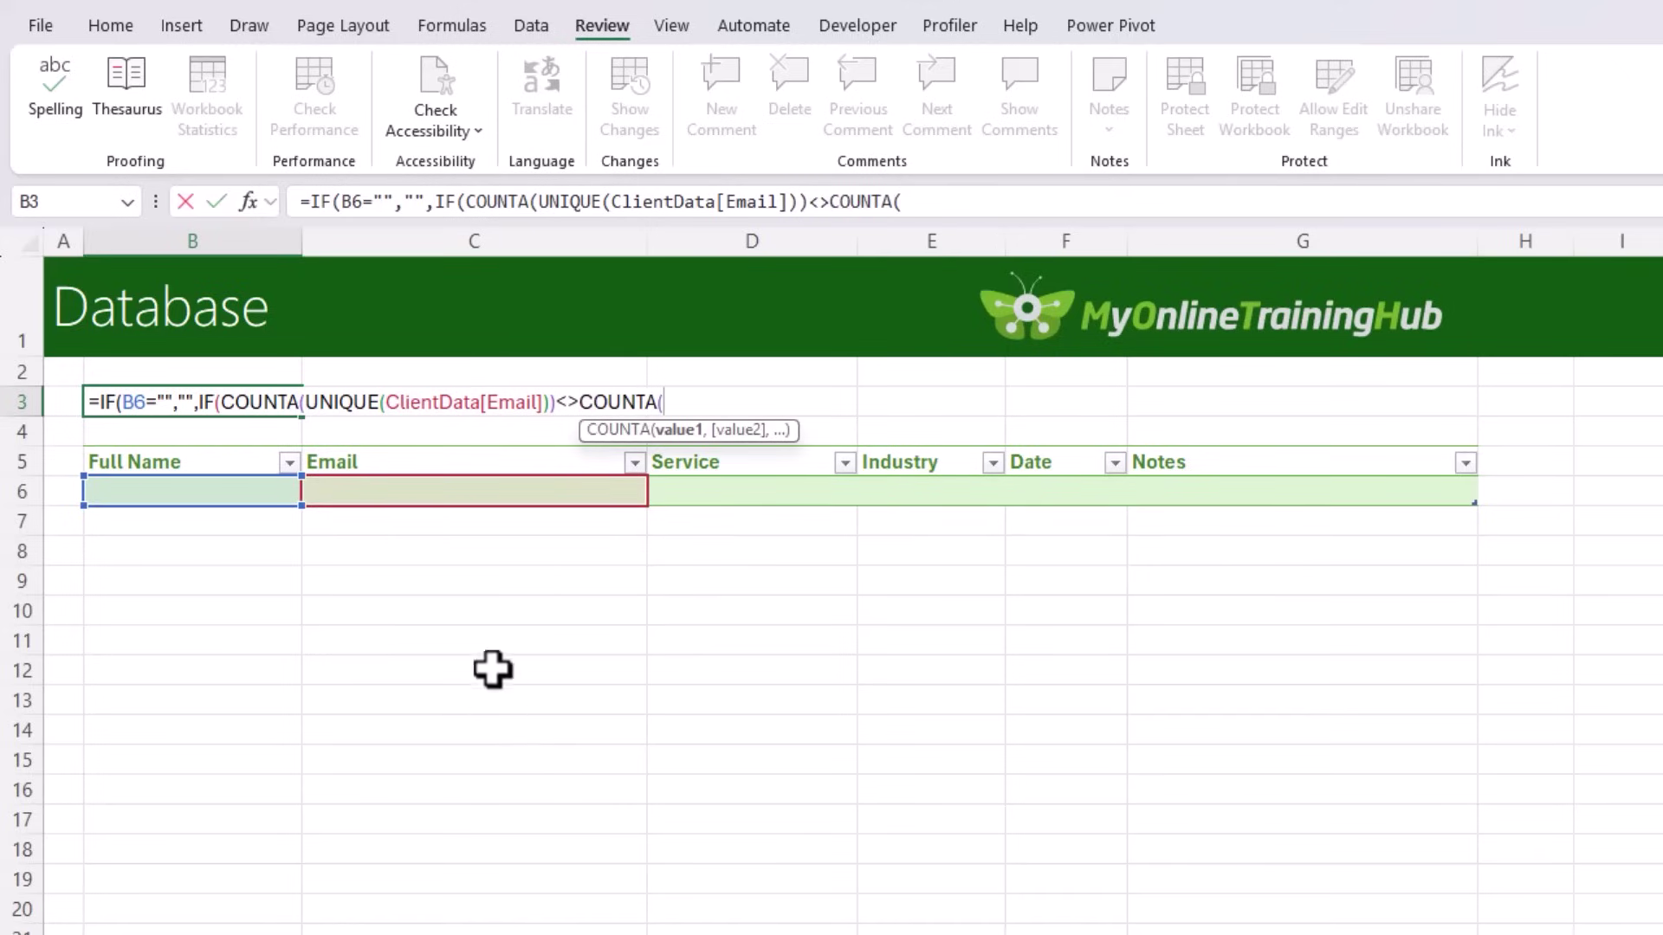
click(440, 449)
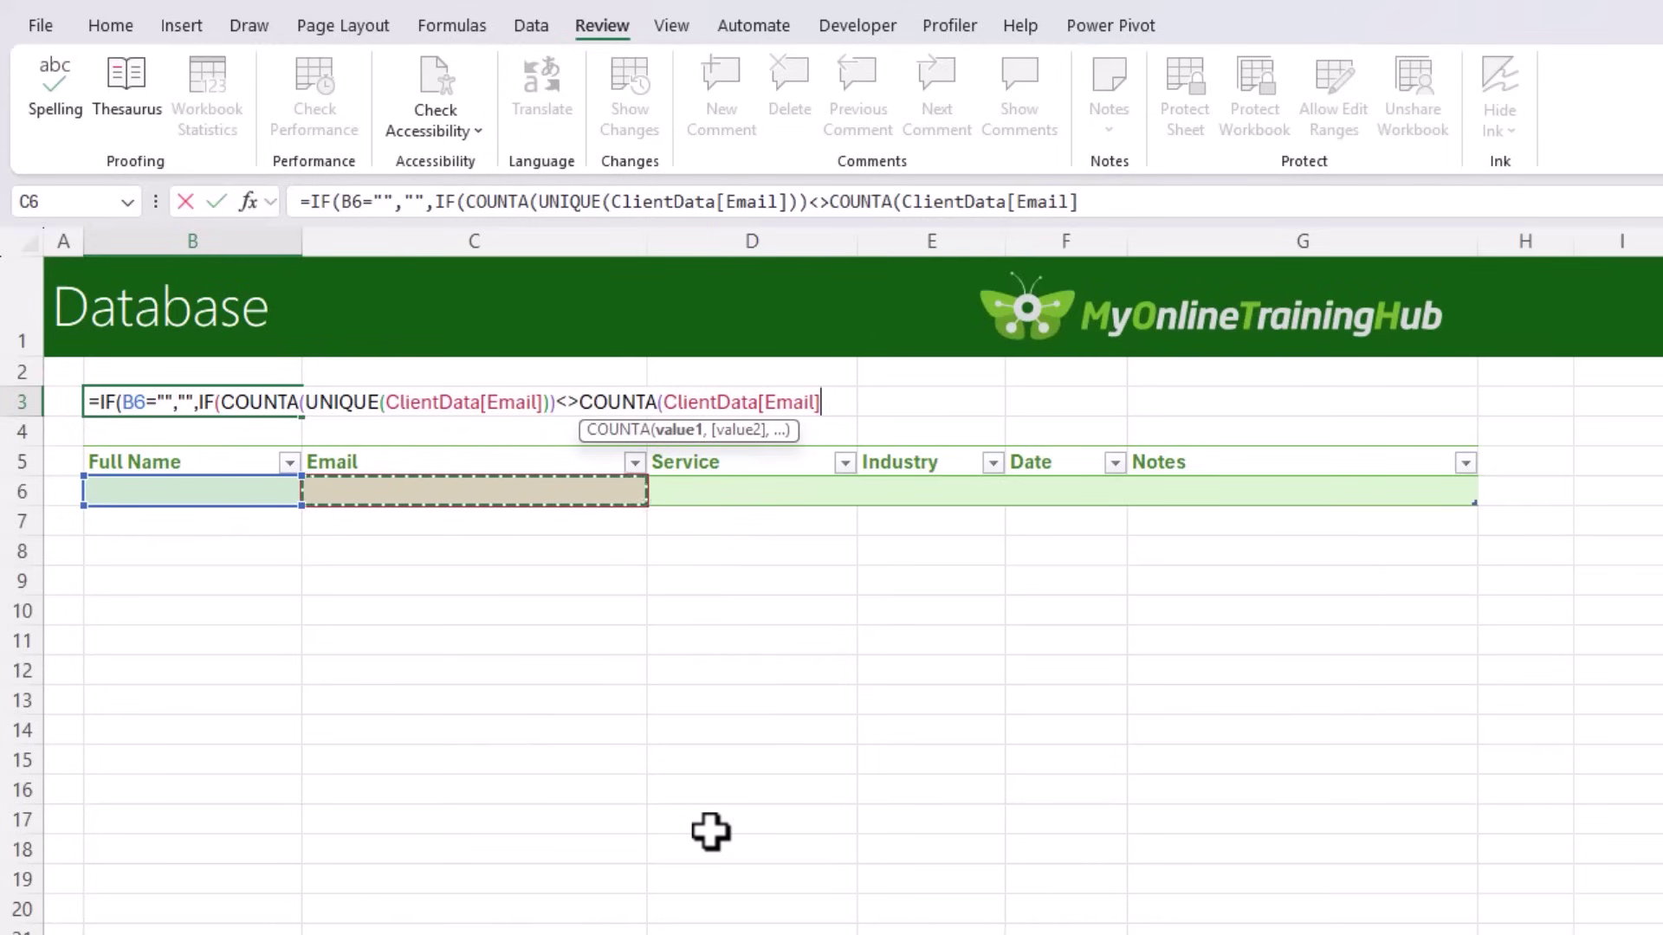
text(),)
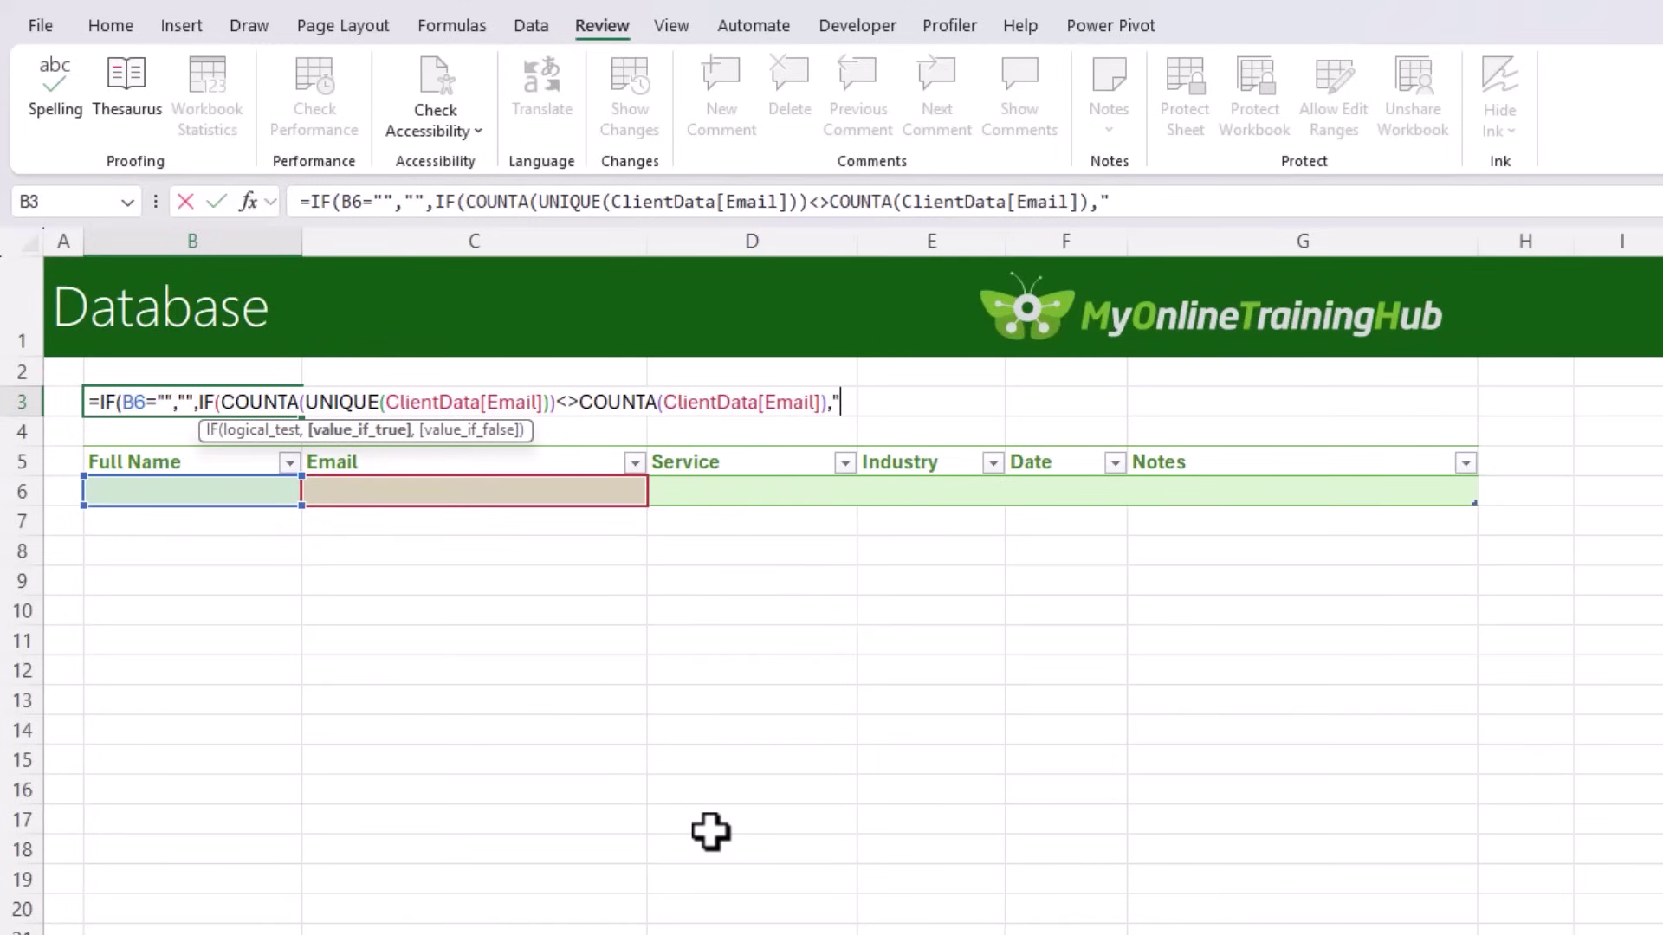
Step: Finish the formula with the '⚠ Duplicate Customers Exist' message and commit it
key(super+semicolon)
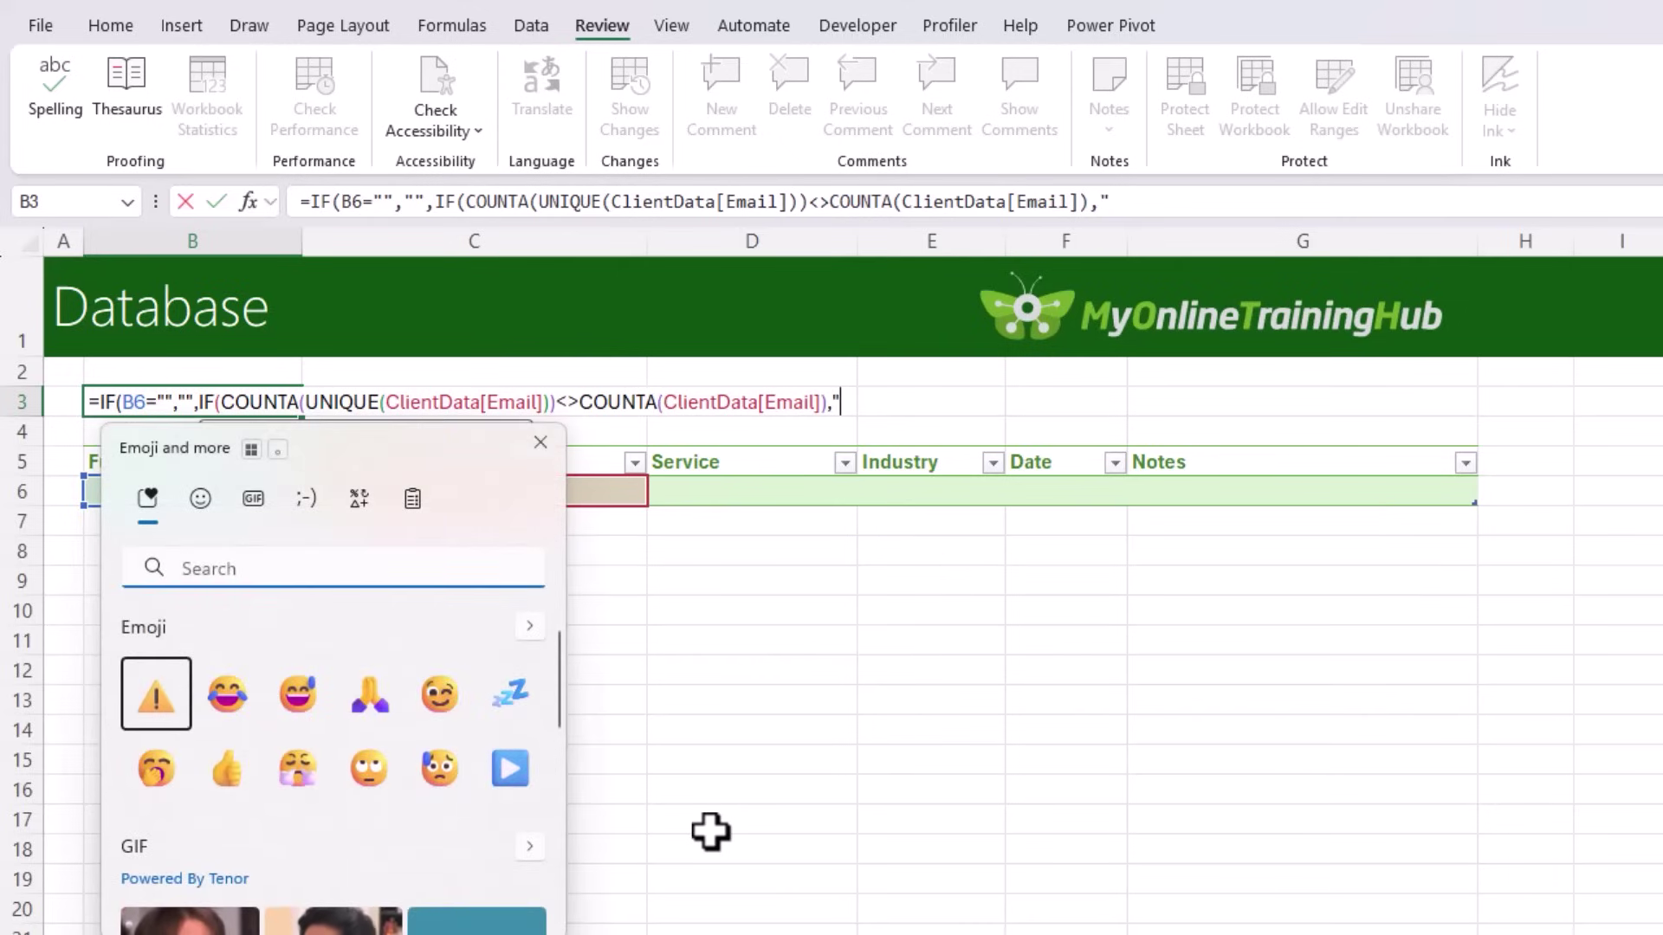
text(warn)
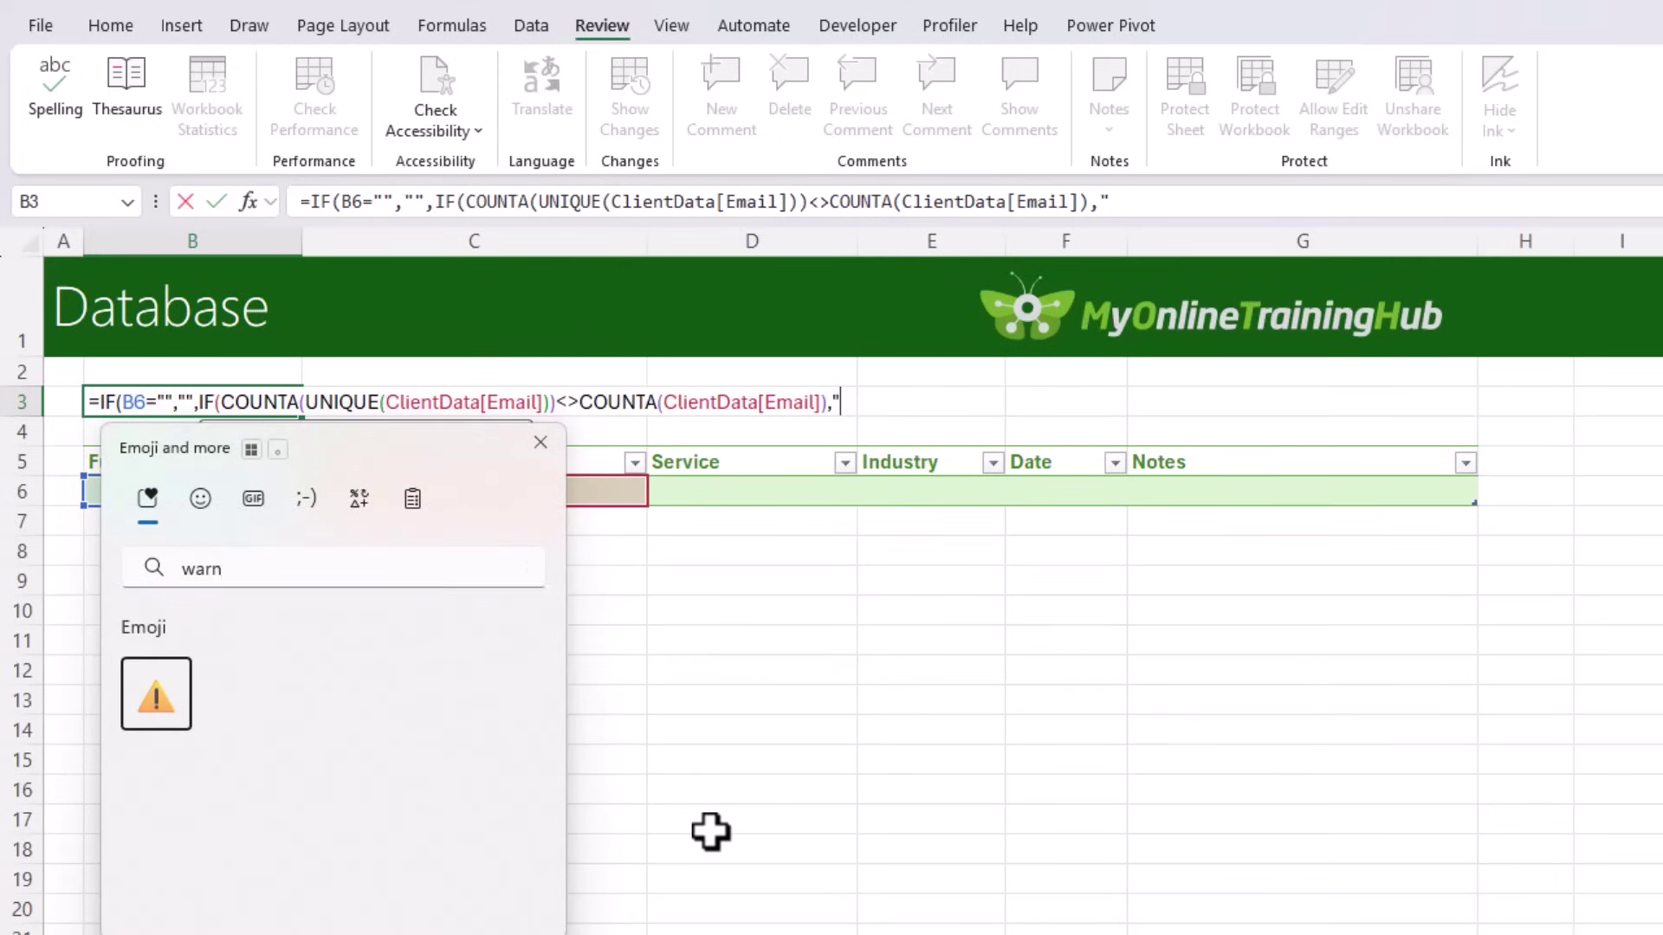
key(Return)
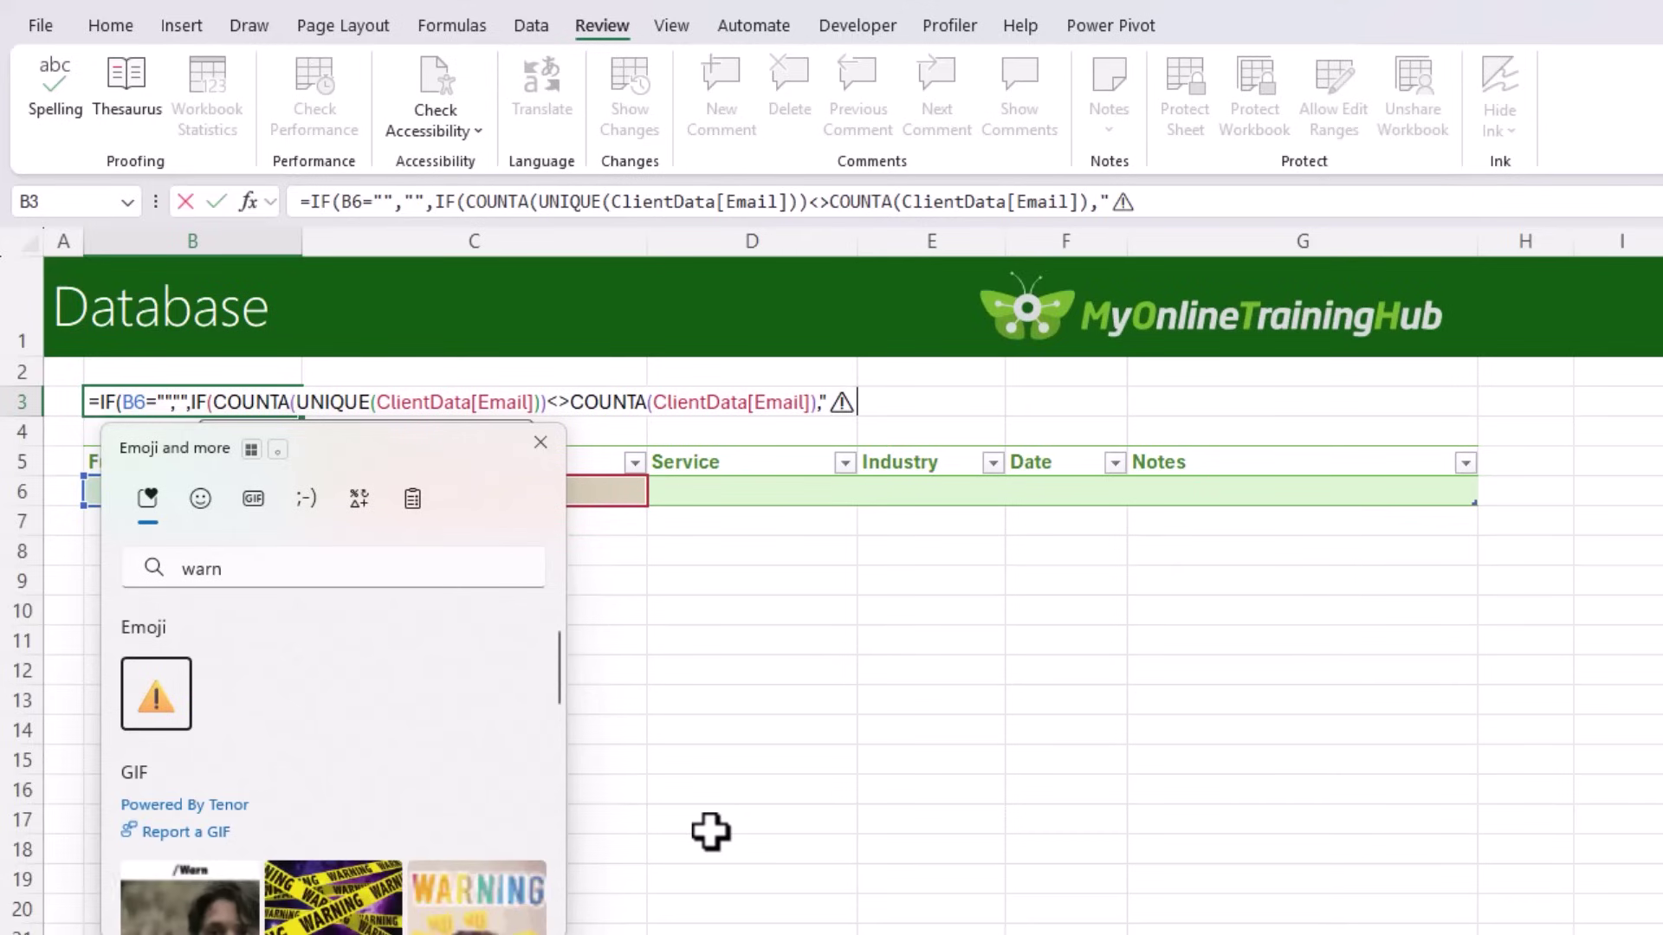
key(Escape)
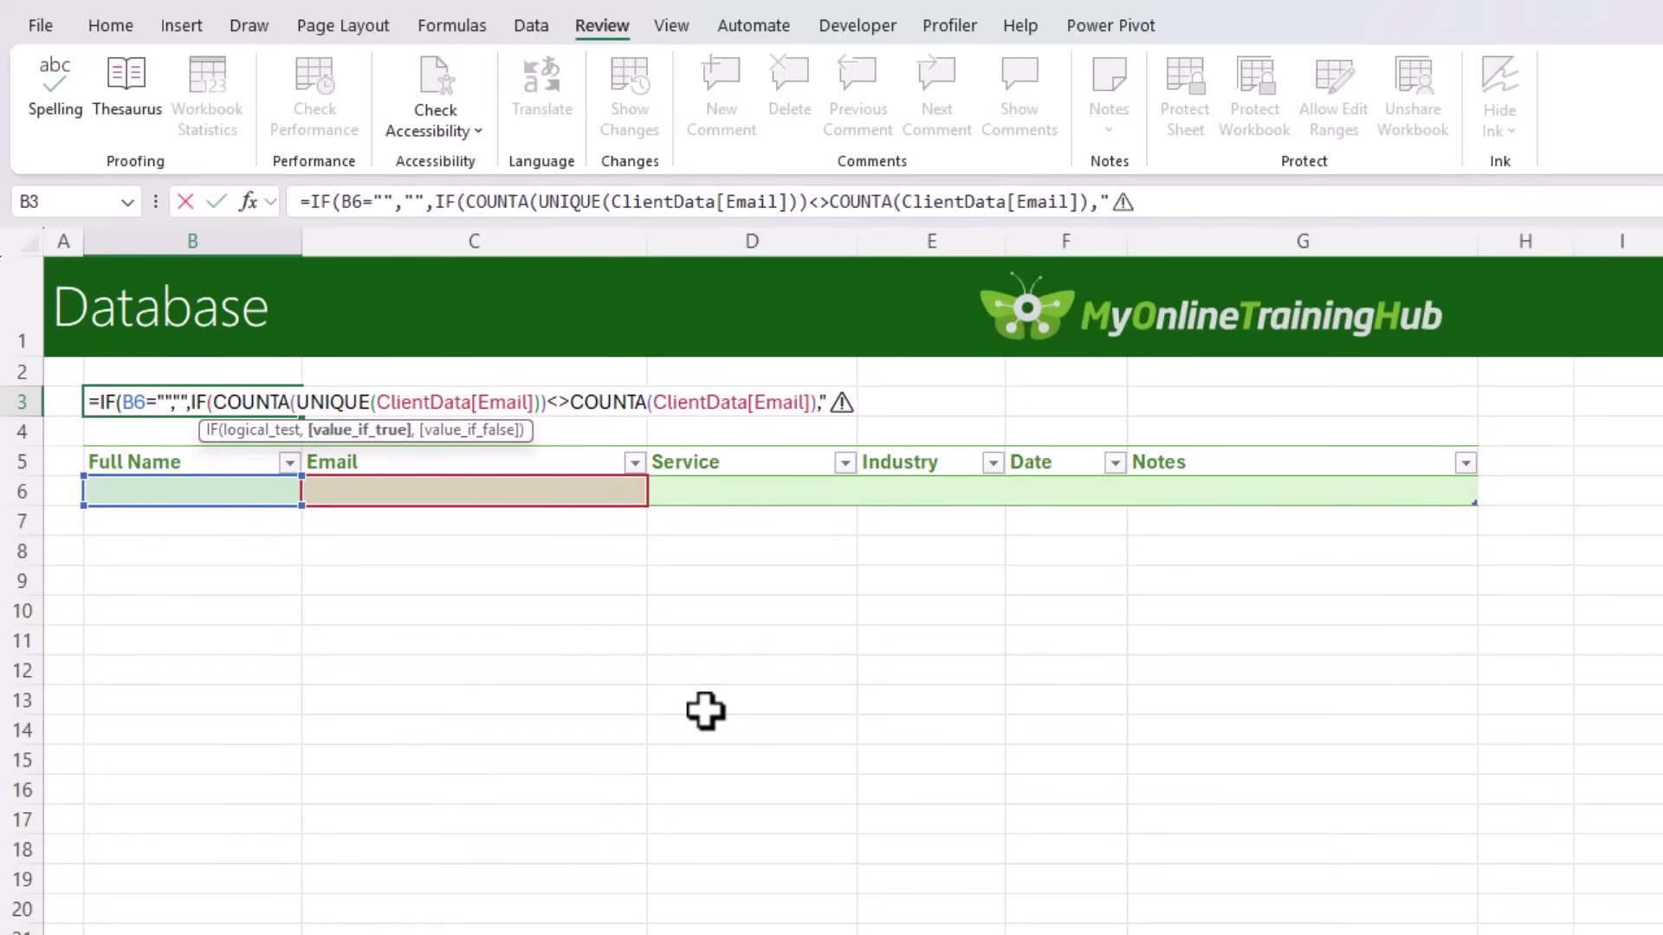
text(Duplicate Customers Exist)
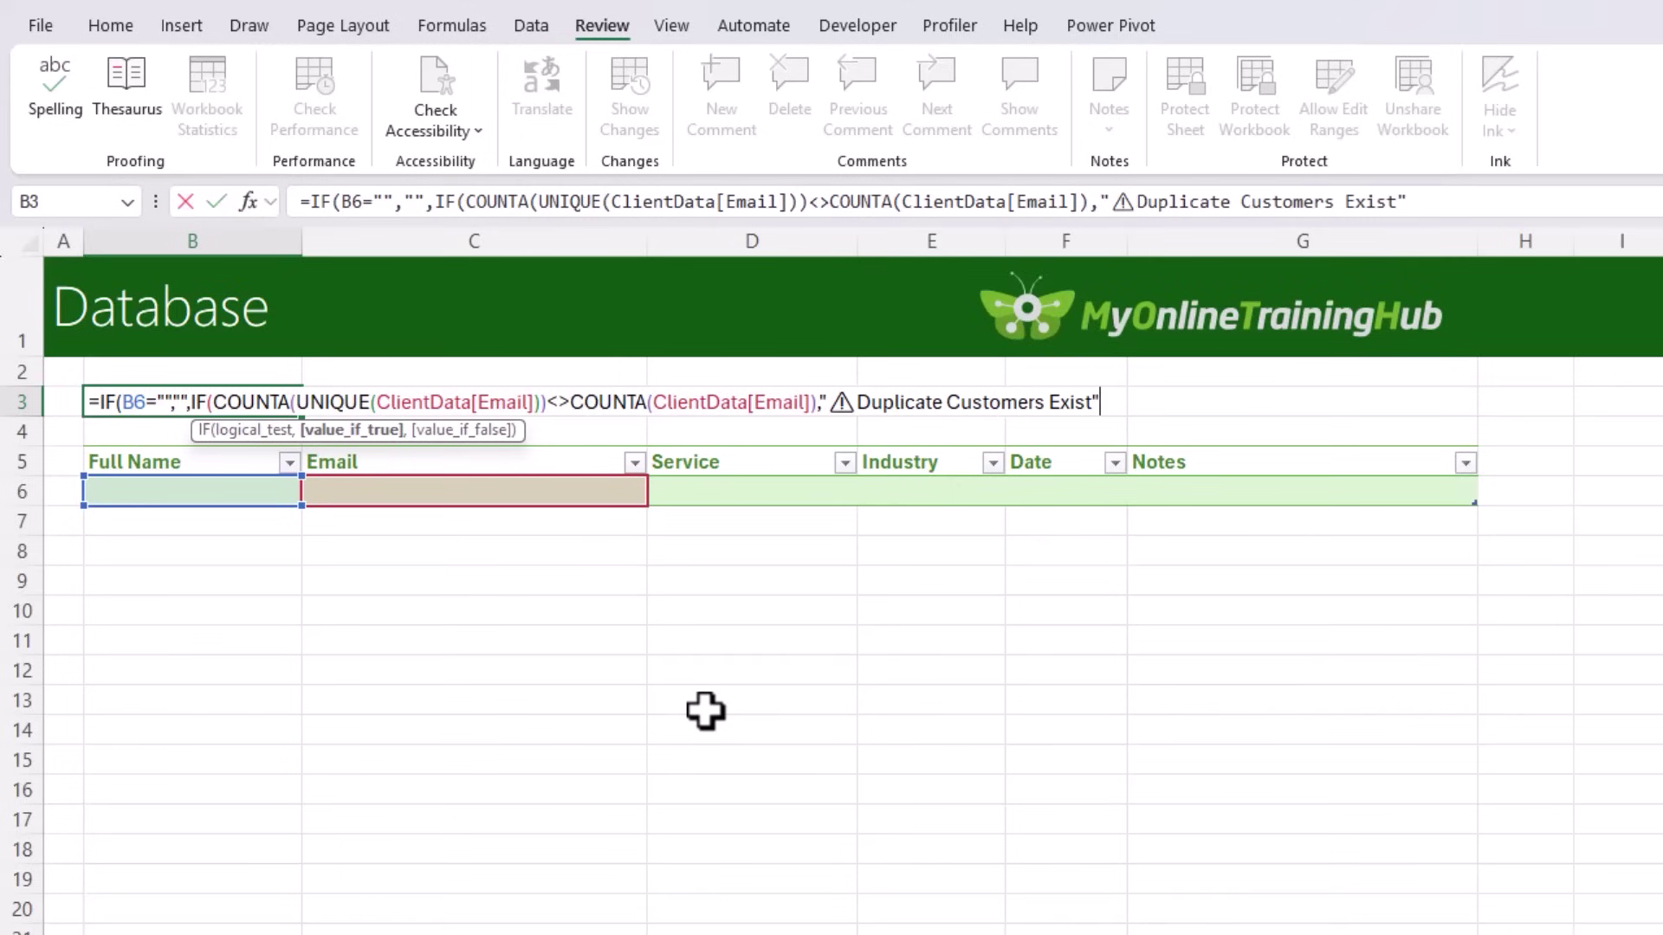
text(",)
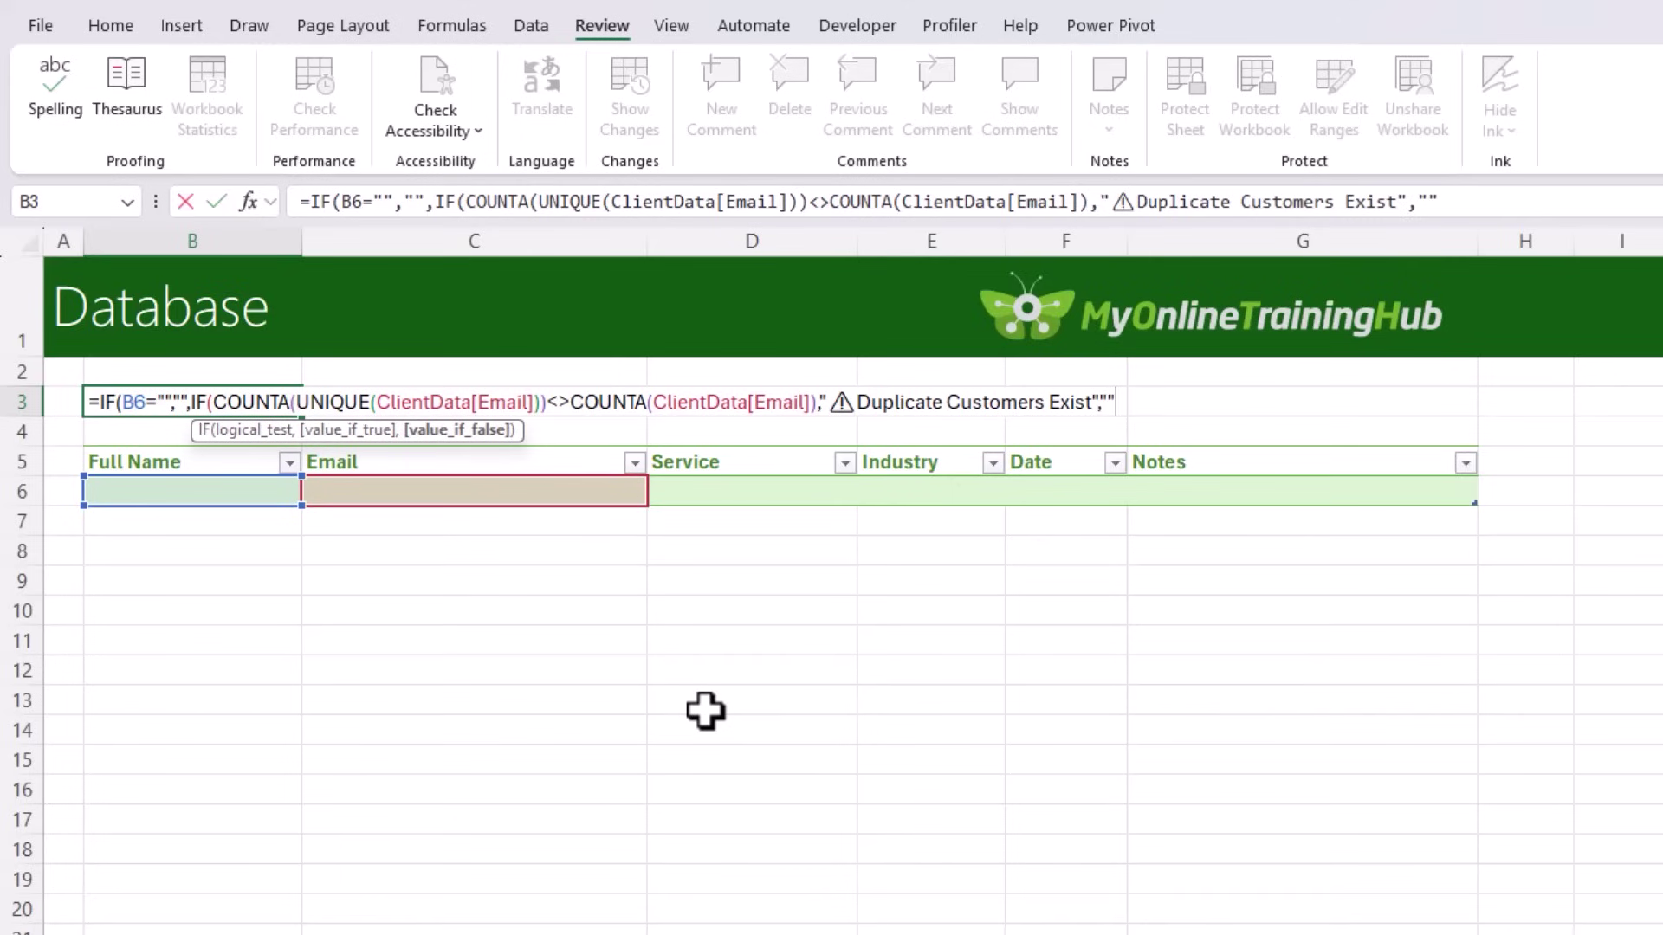
text(""))
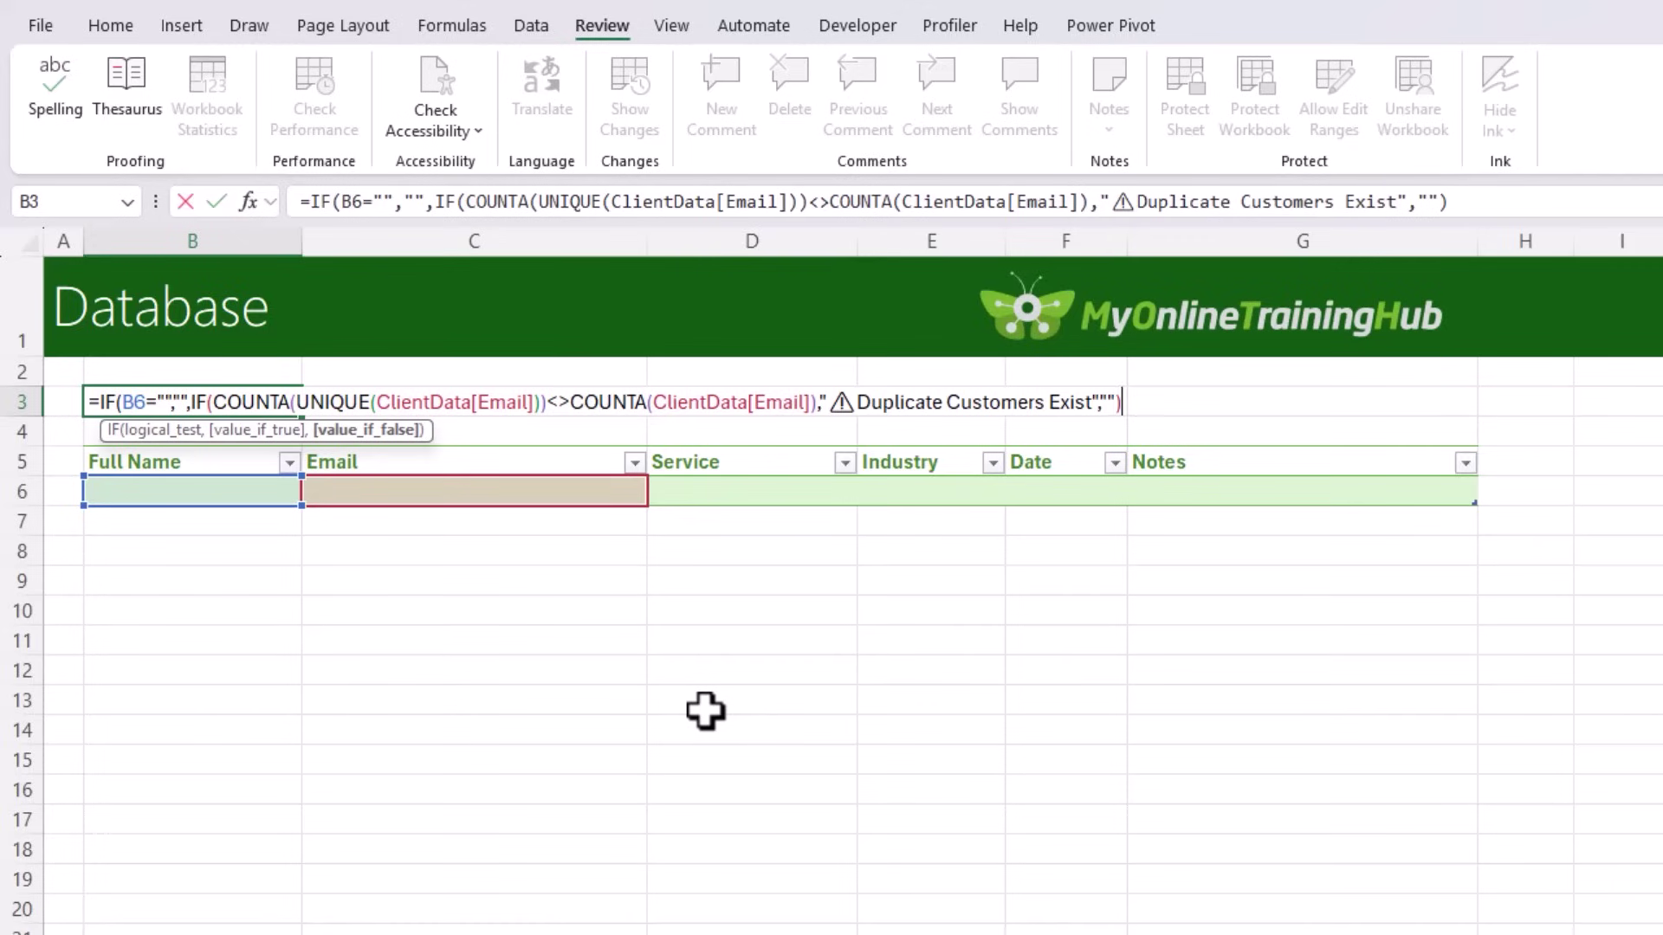
text())
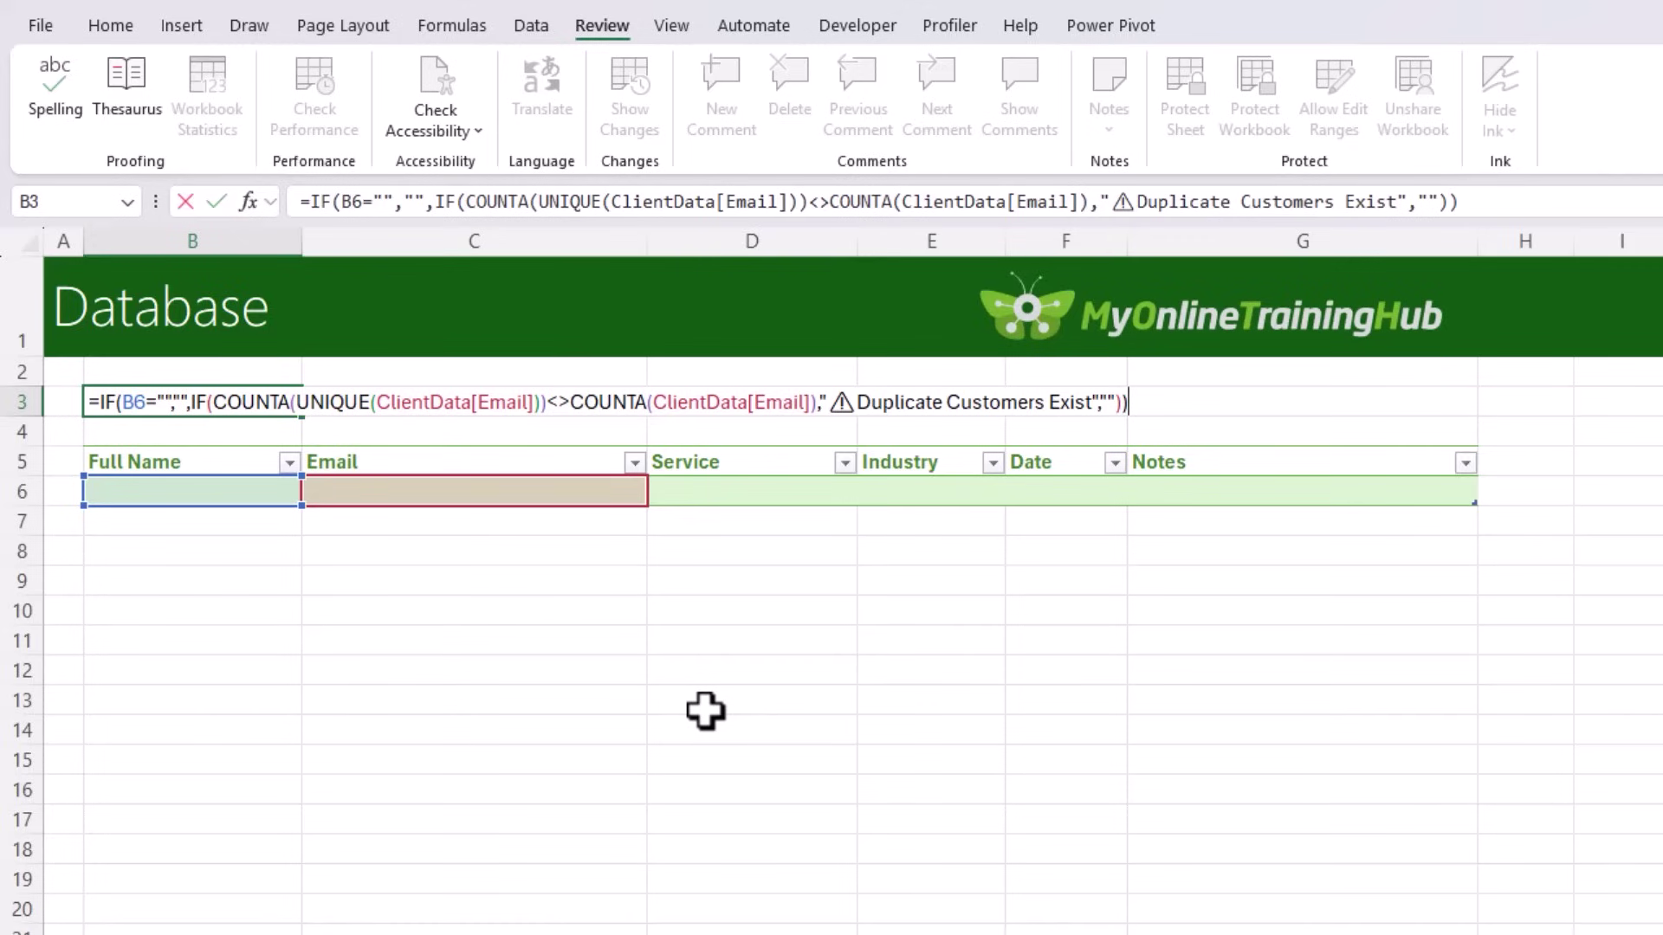
key(Return)
key(Up)
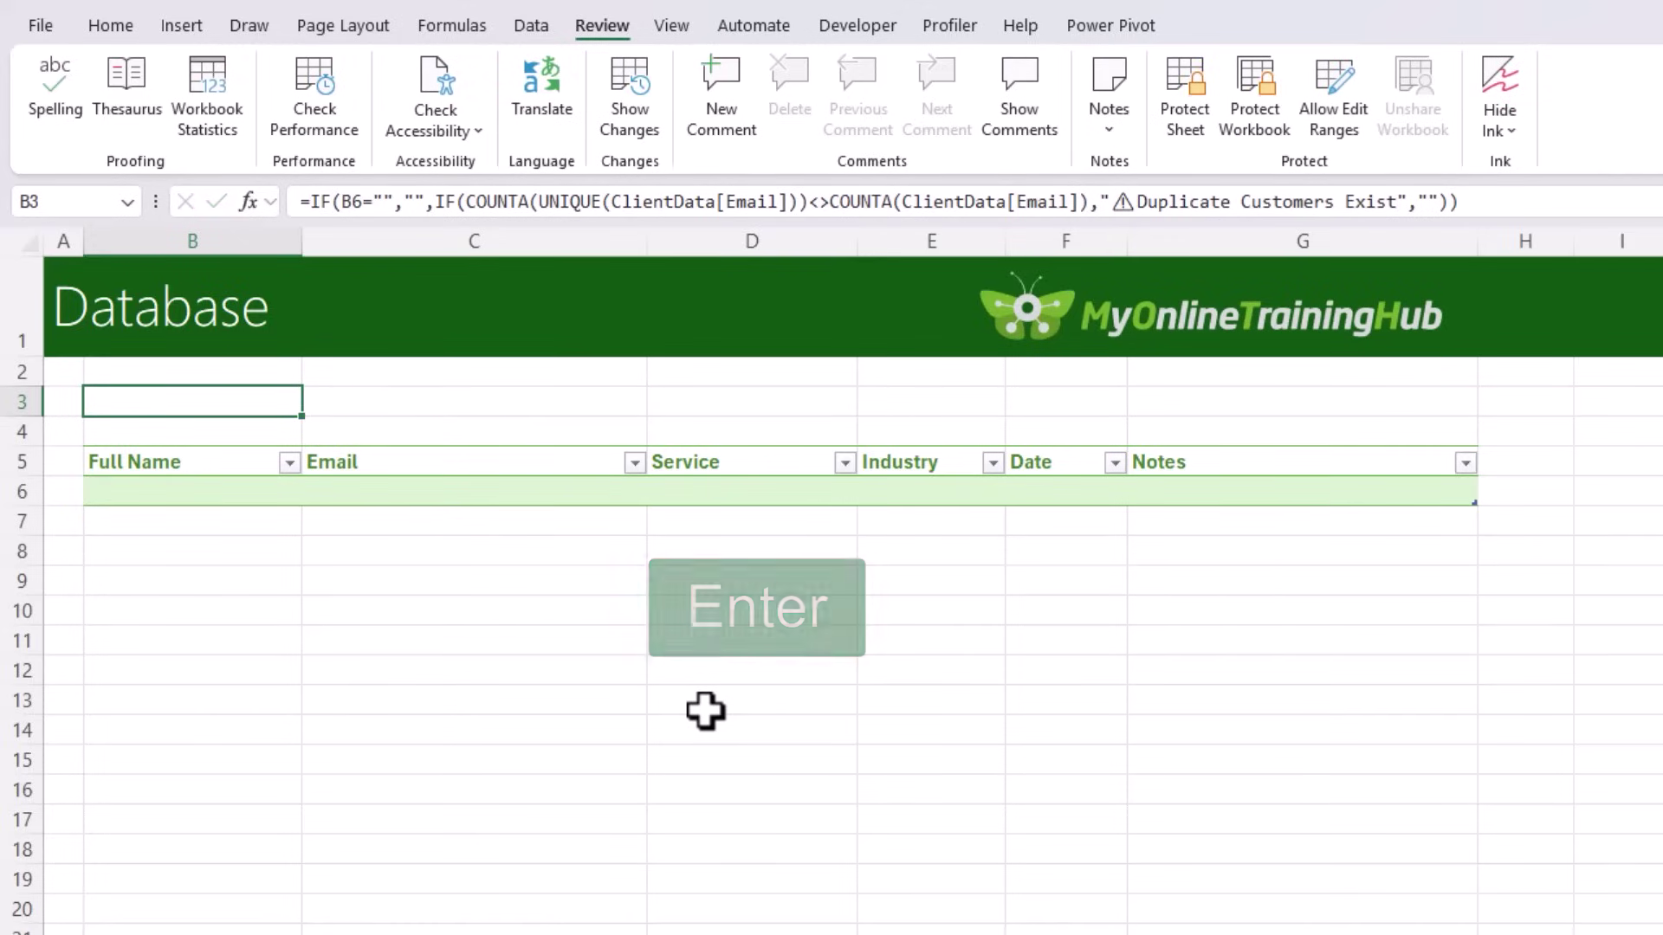
Step: Select B3:G3 and copy the warning text from B3's formula
click(228, 492)
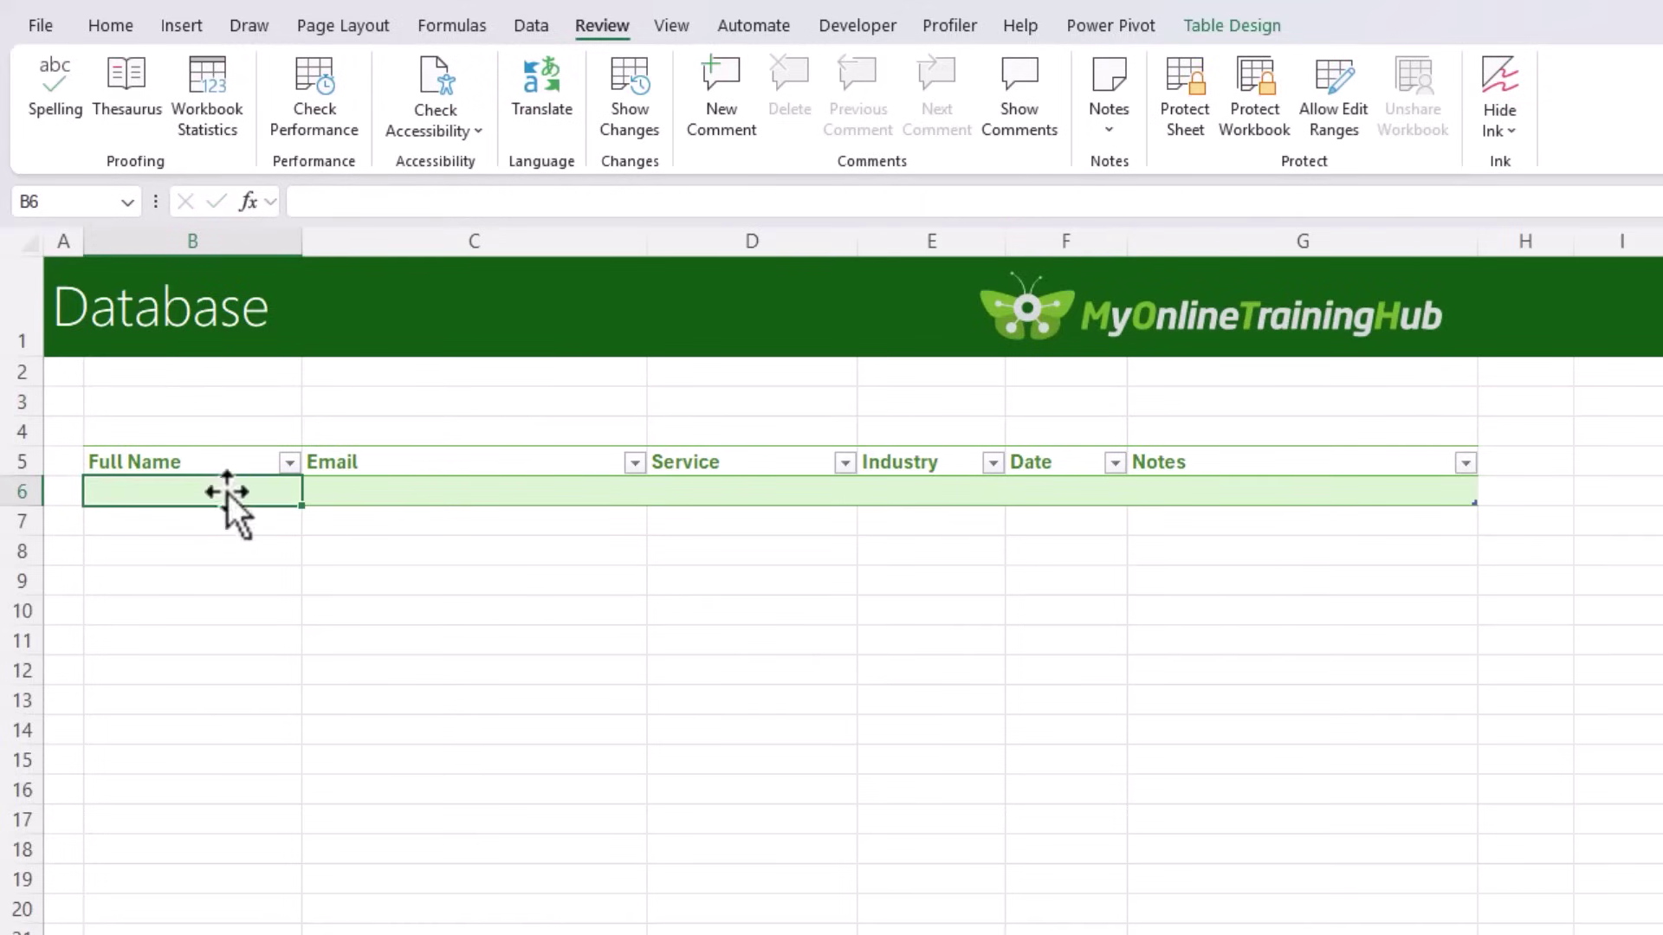
click(206, 405)
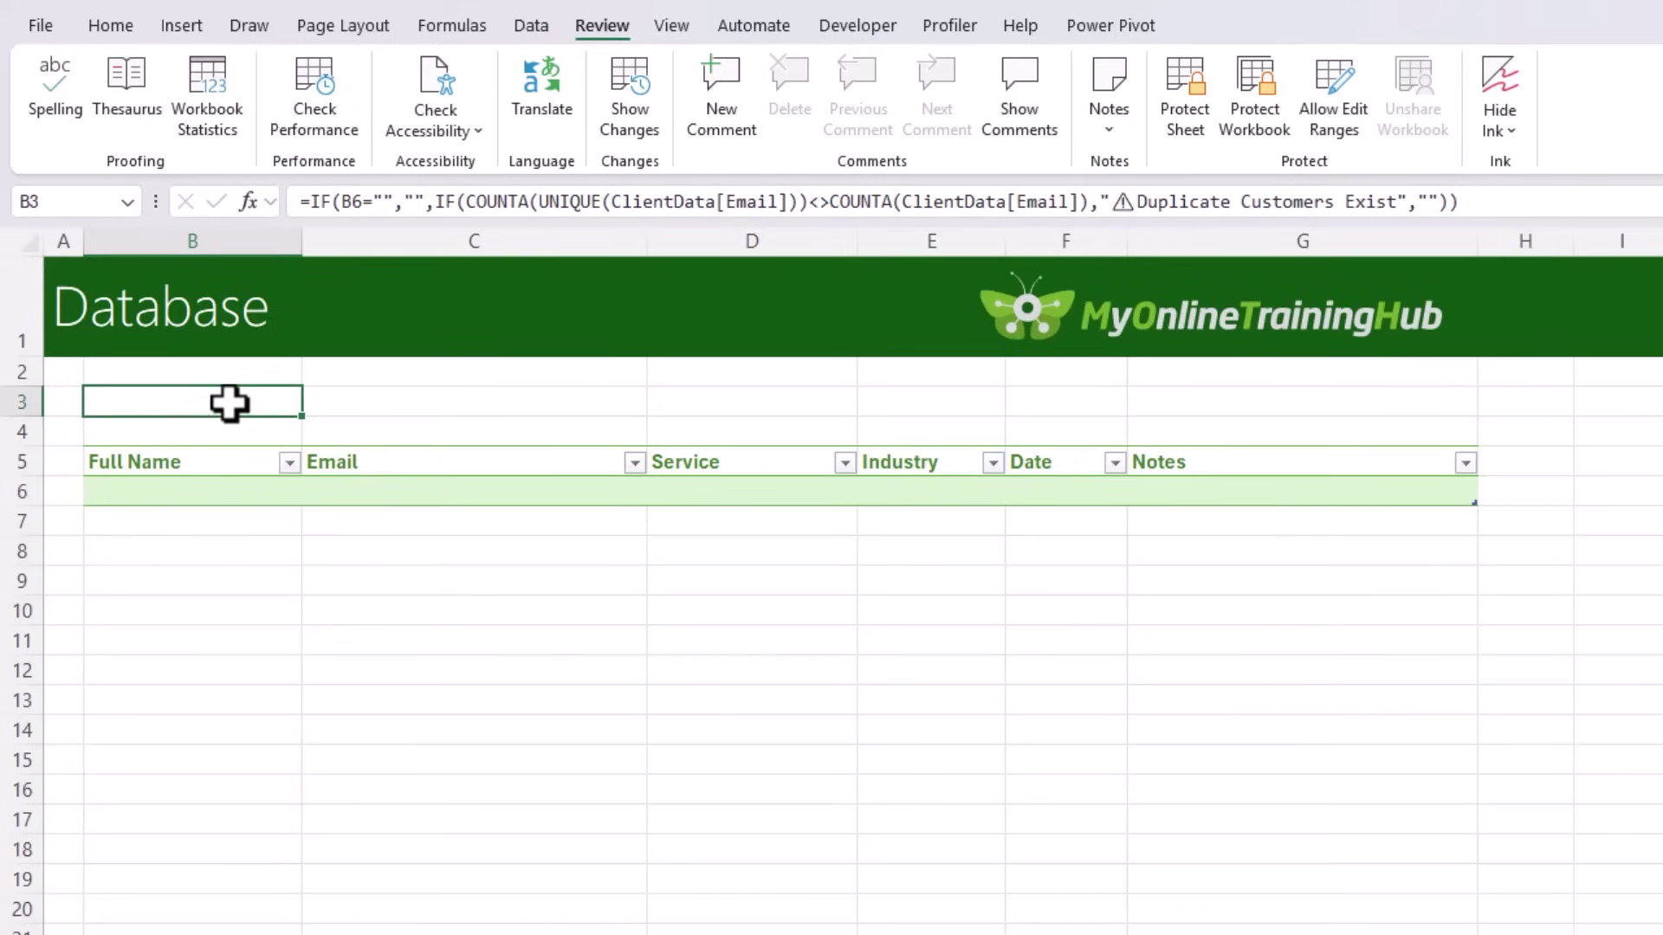
drag(230, 401, 1328, 397)
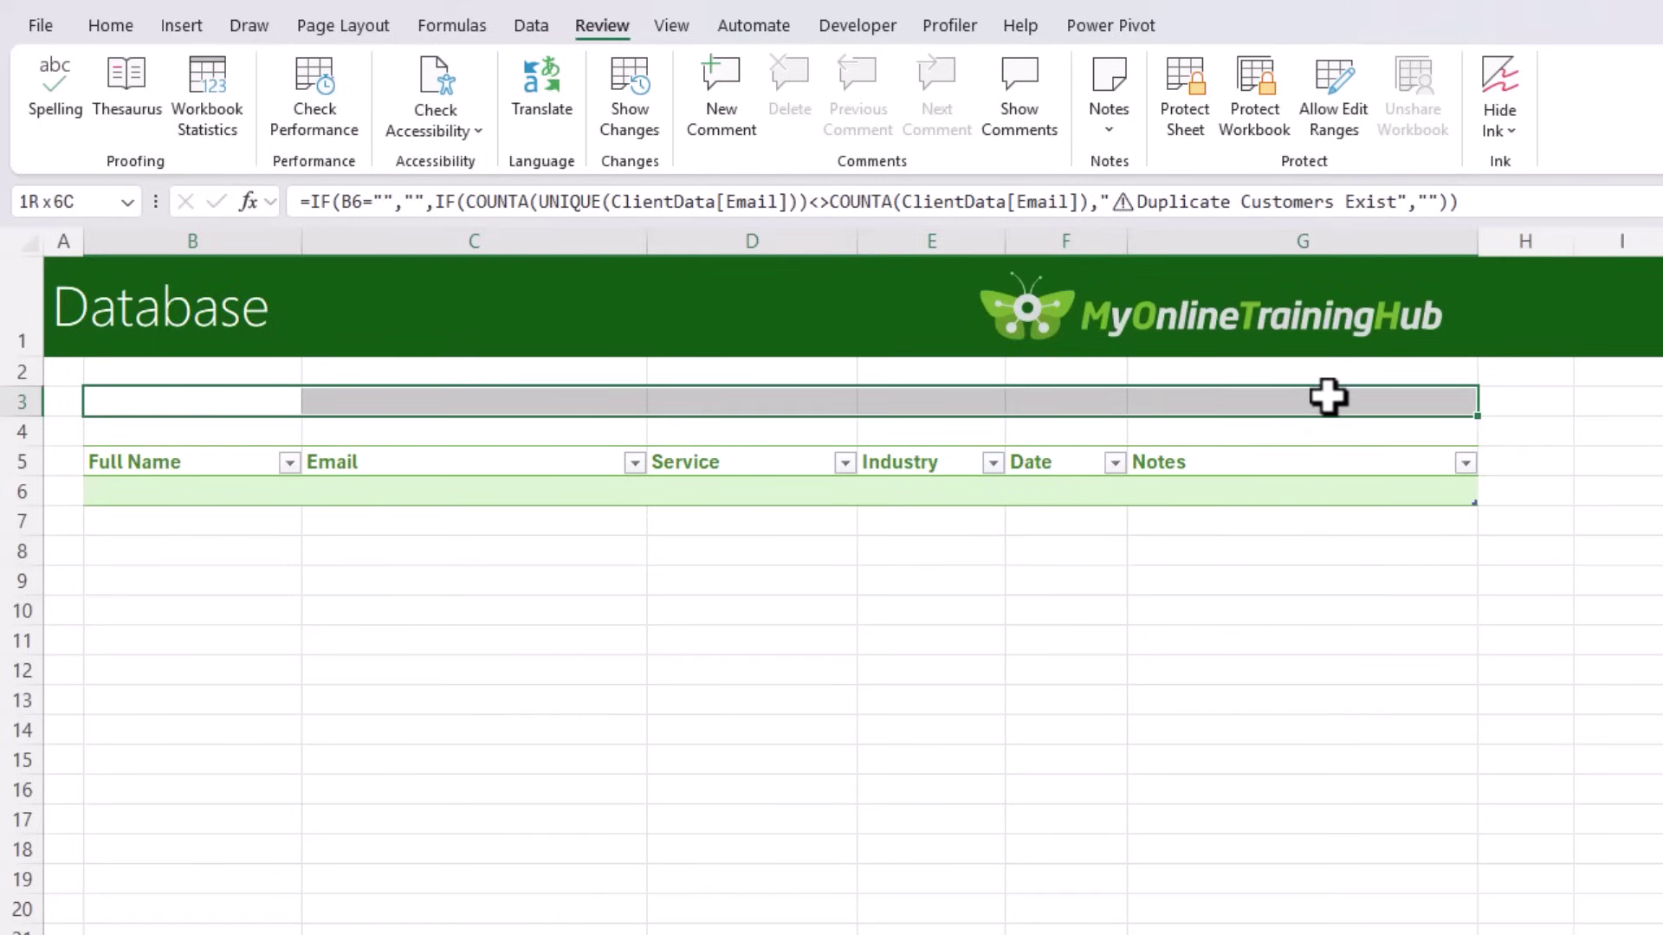
click(123, 26)
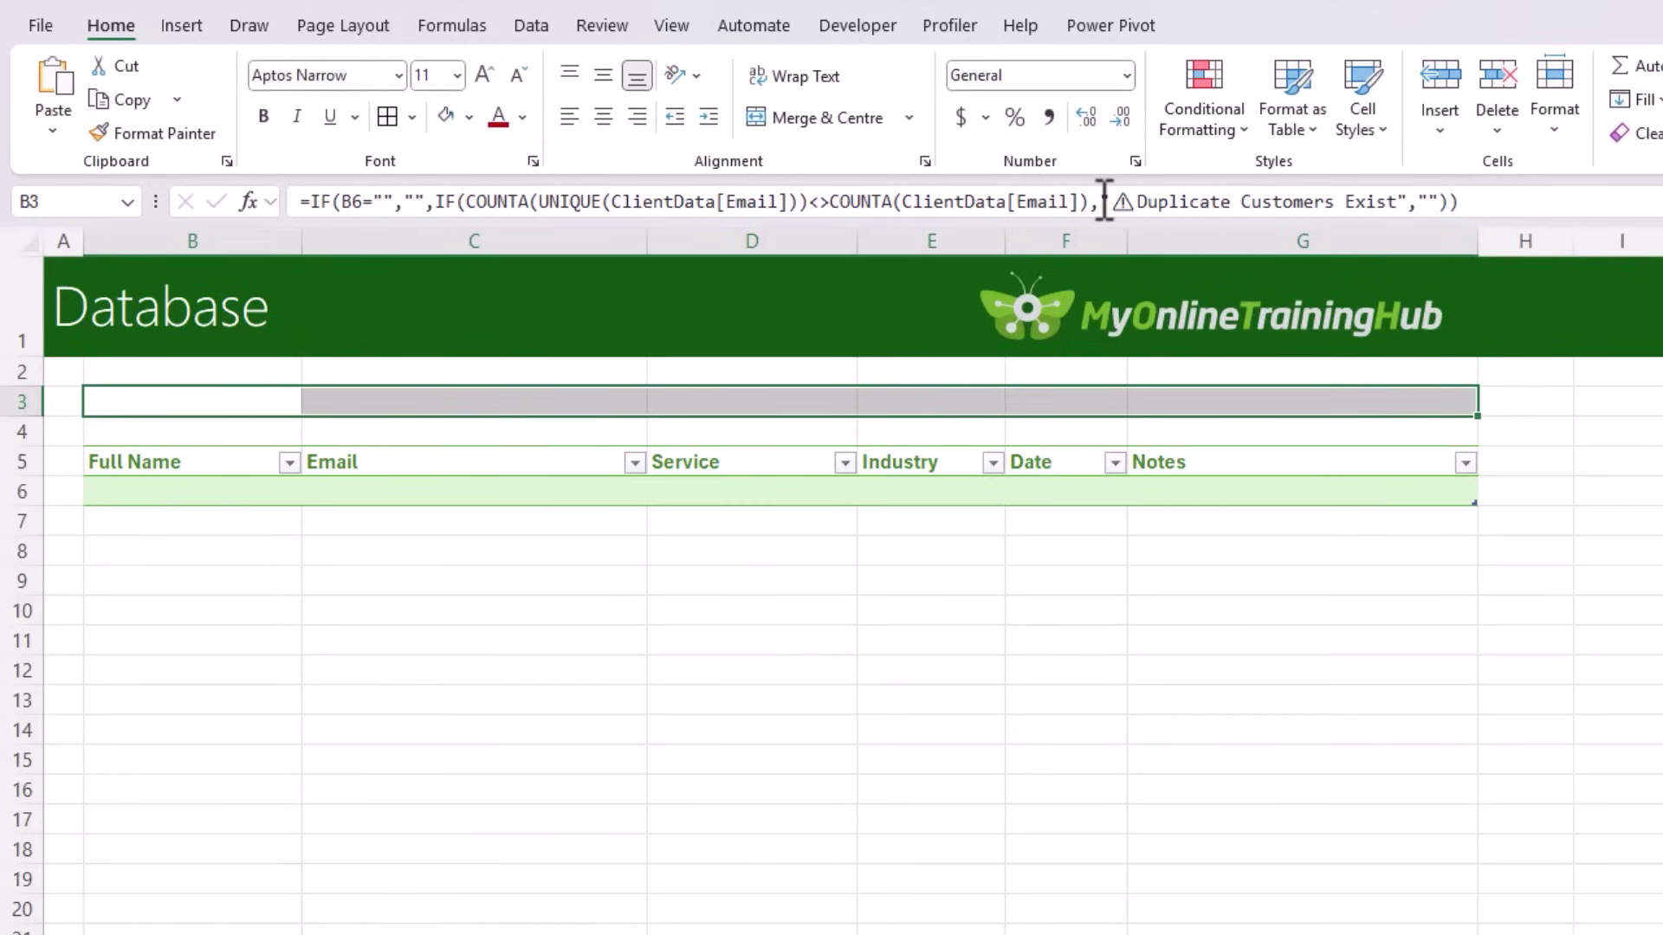
drag(1104, 201, 1413, 201)
key(ctrl+c)
key(Escape)
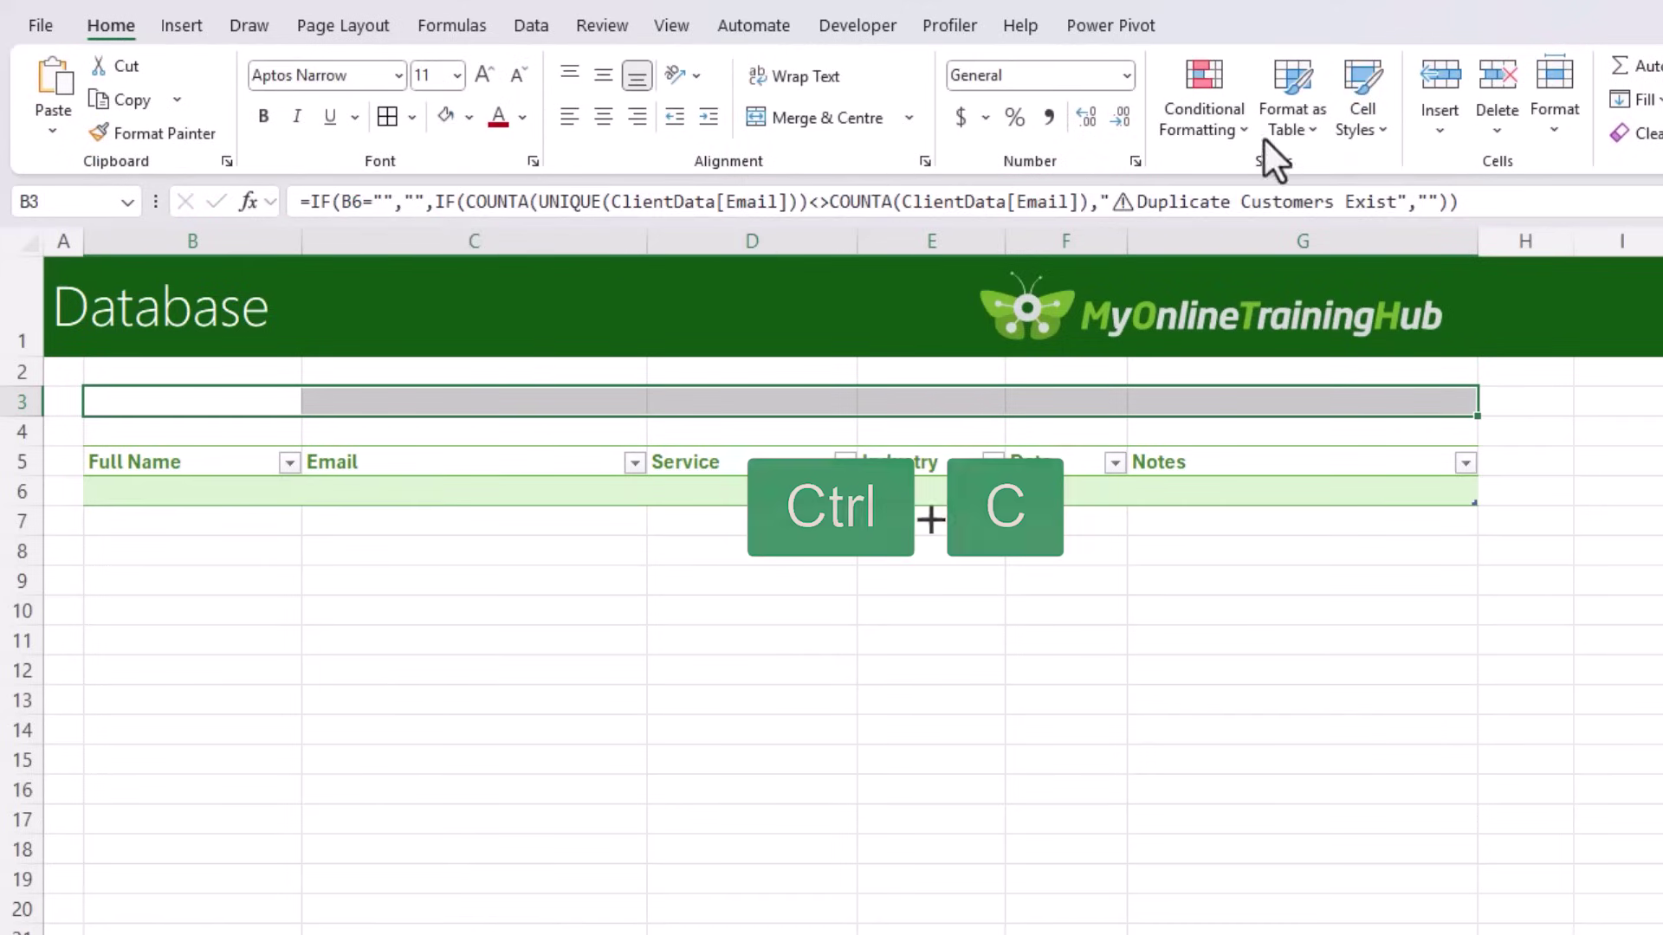
Step: Create a formula-based rule =$B$3="⚠ Duplicate Customers Exist" for B3:G3
click(1219, 118)
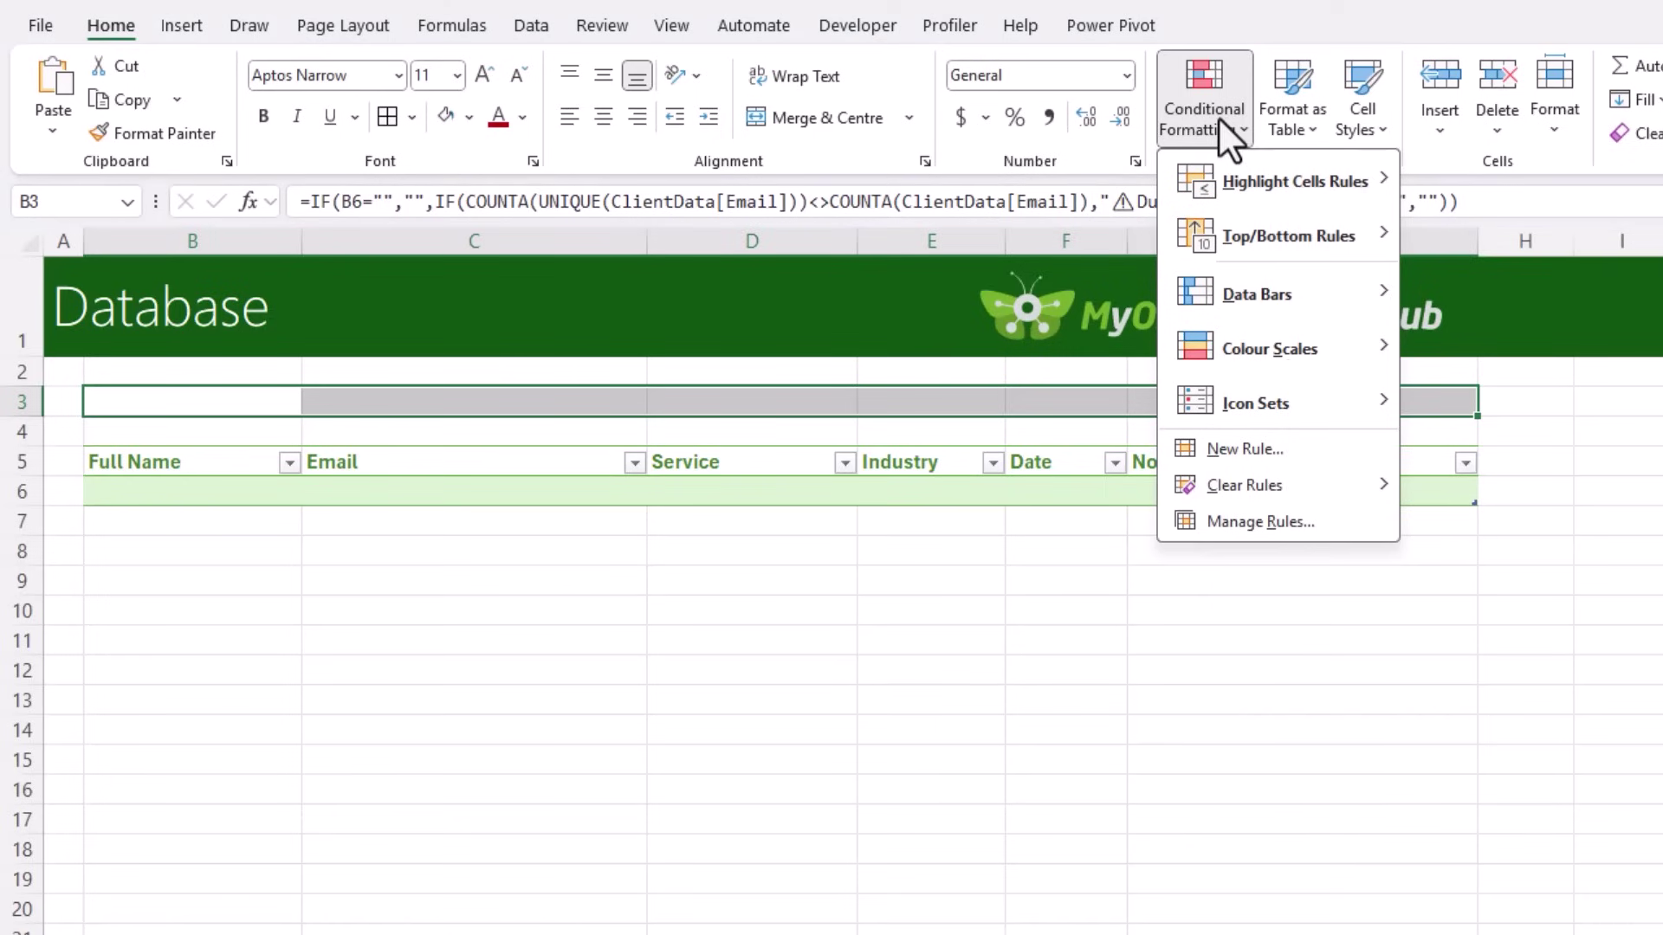
click(1310, 440)
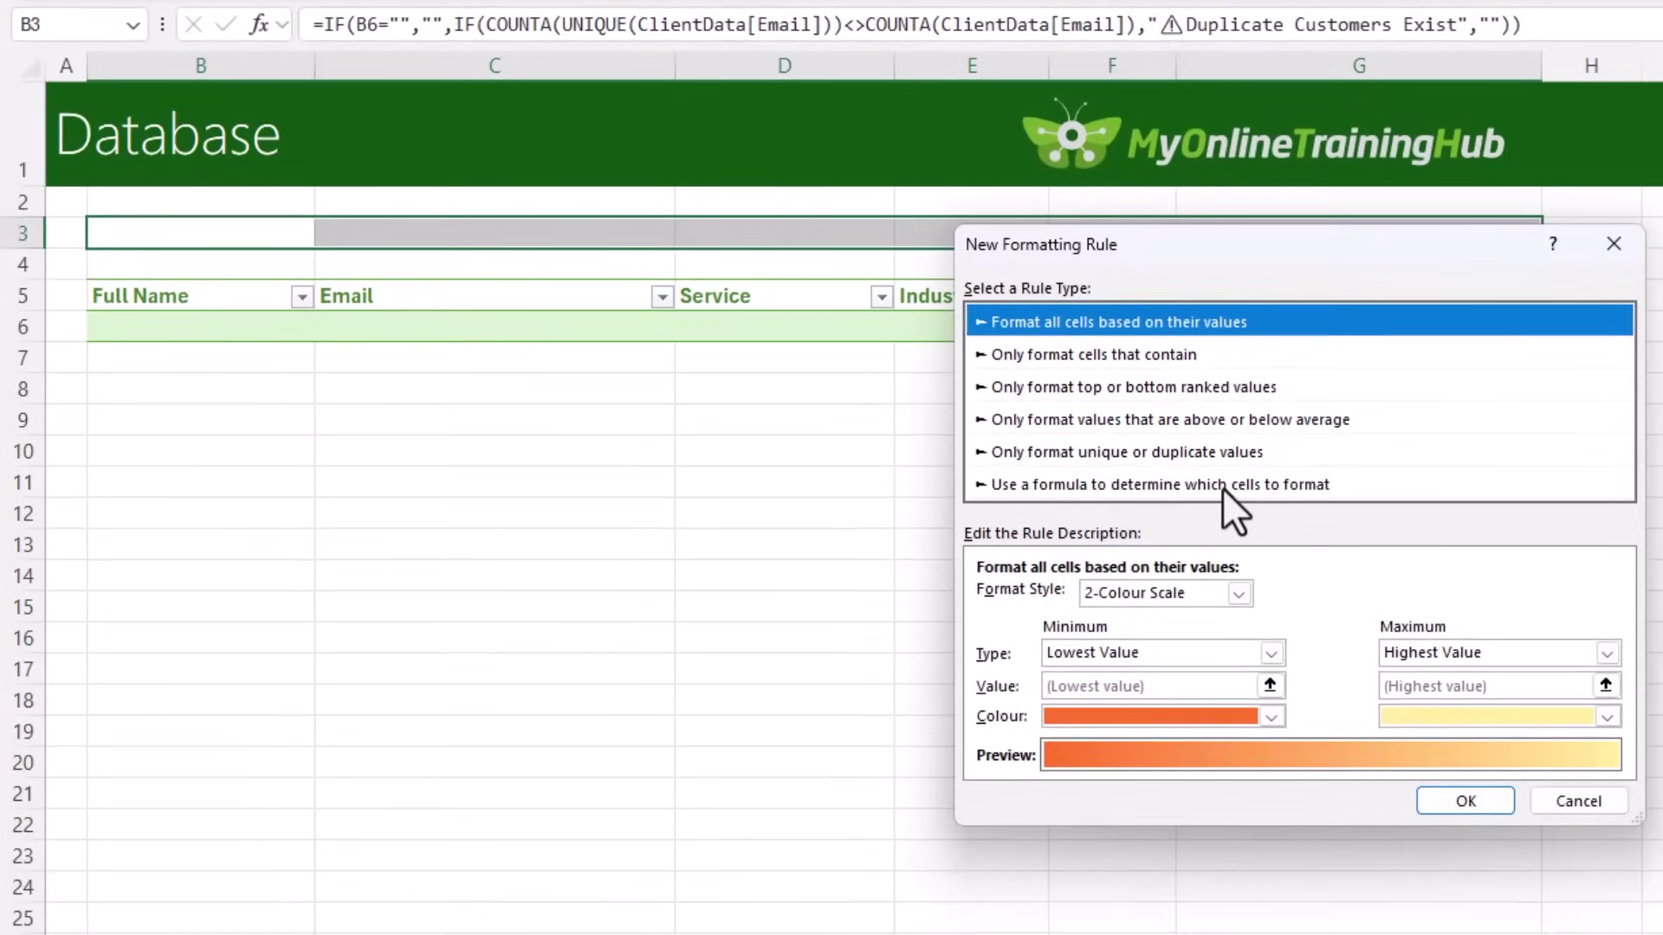
click(1270, 645)
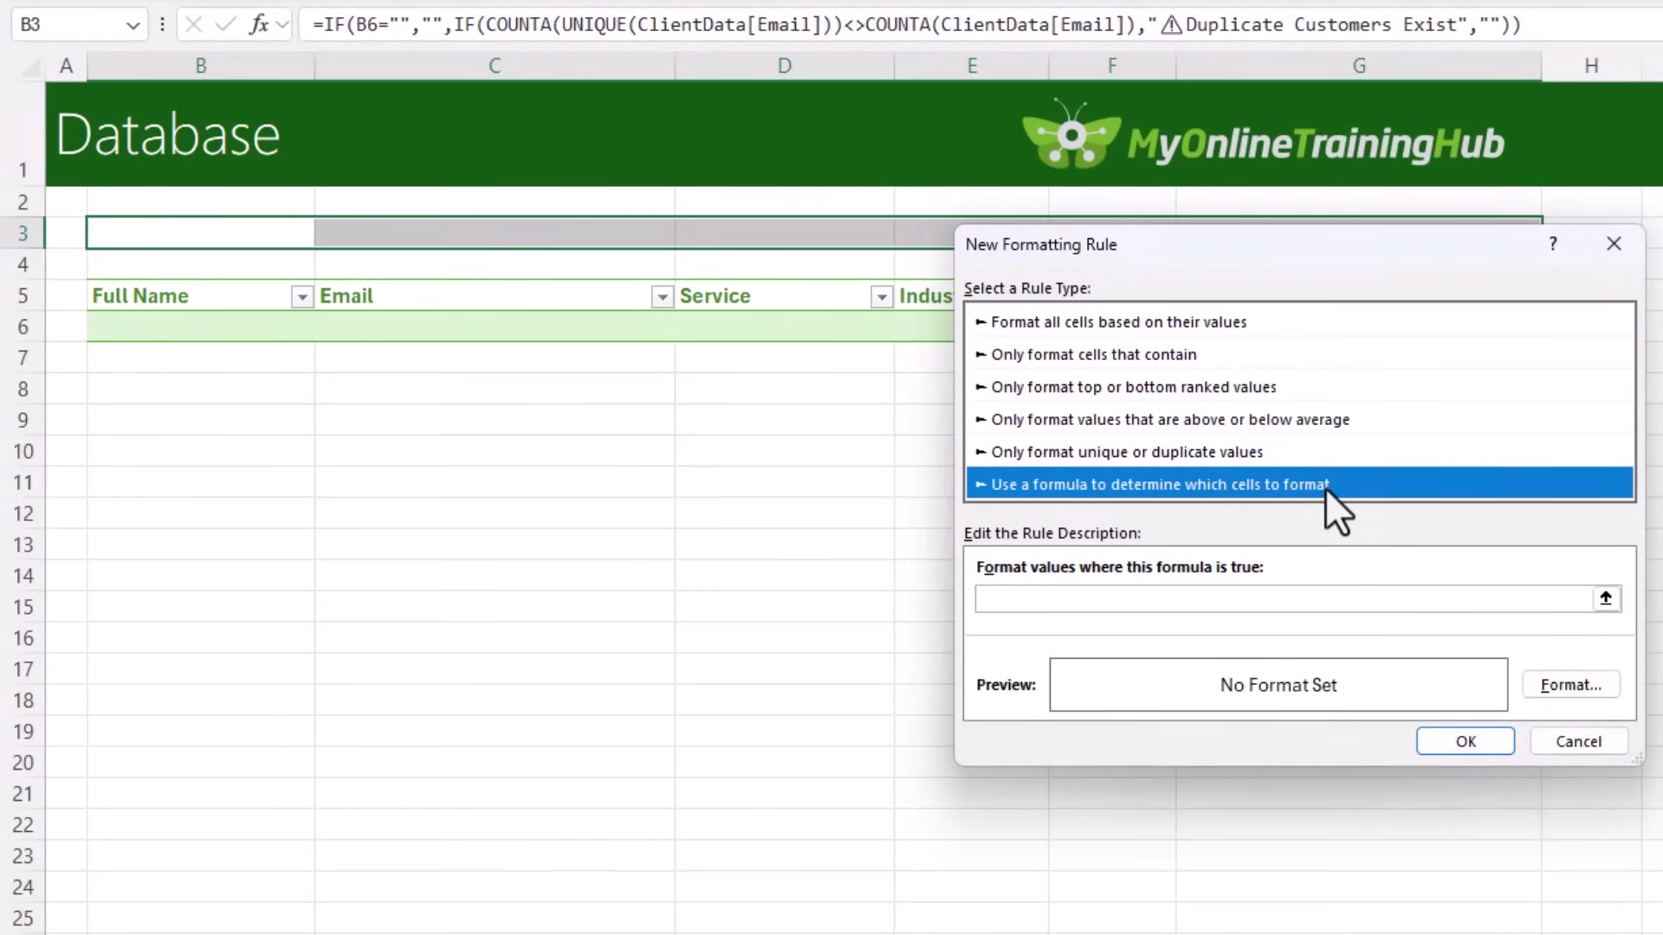
click(1051, 598)
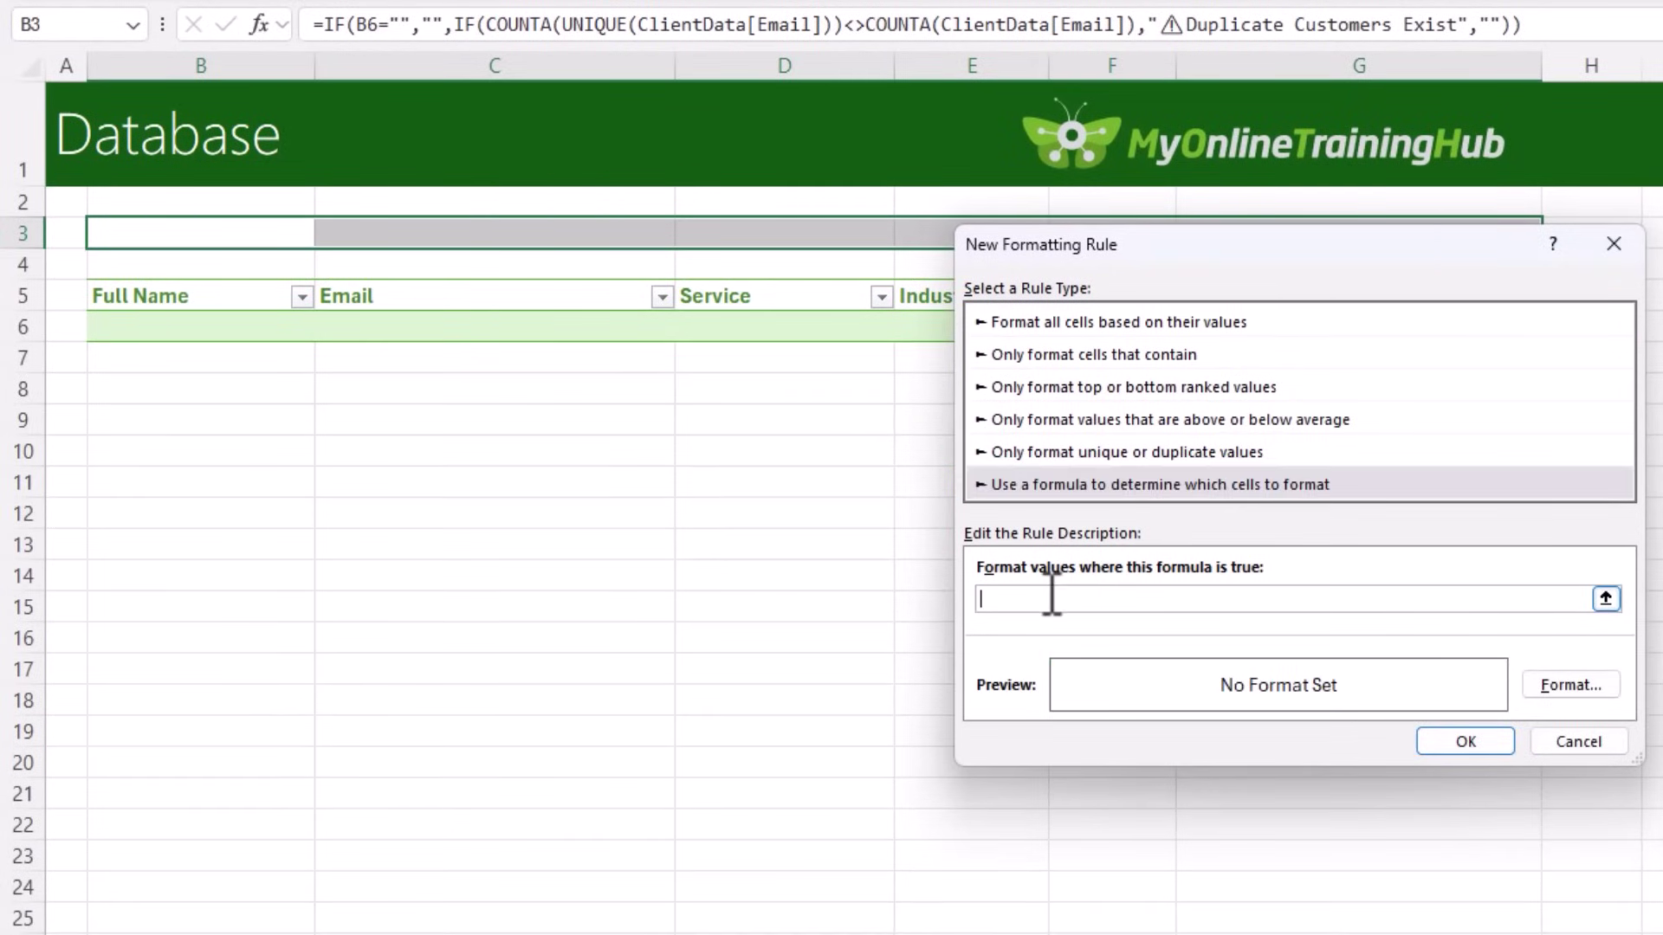
click(134, 231)
text(=)
key(ctrl+v)
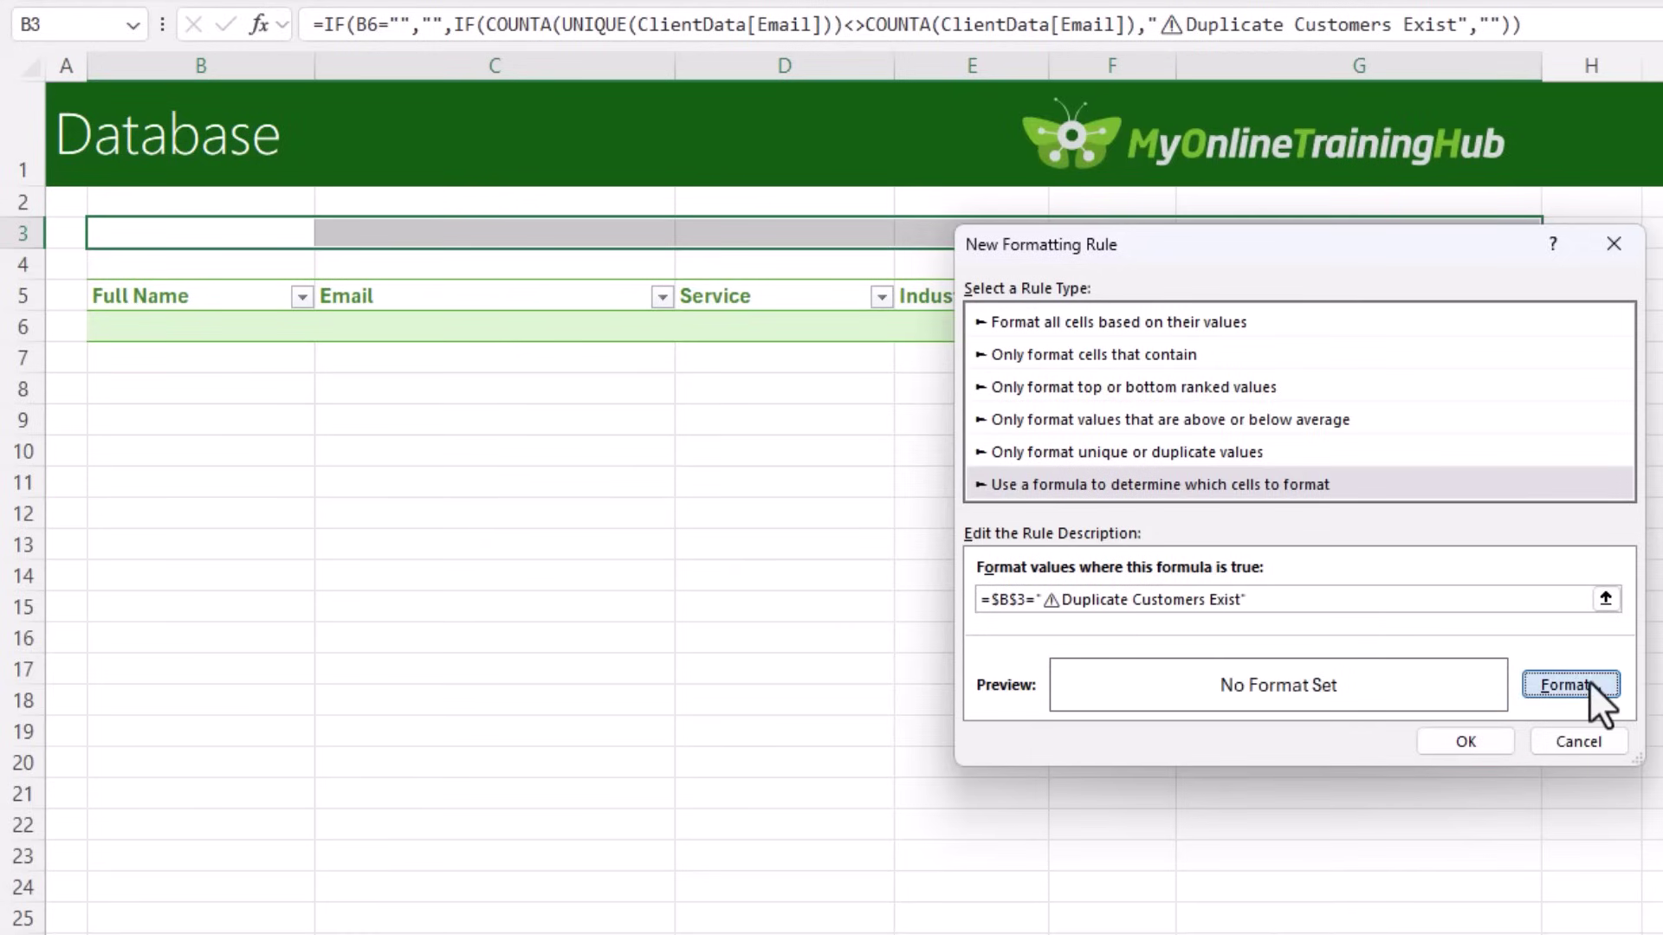
Step: Give the rule a dark red fill and white font, save it, and heighten row 3
click(1588, 683)
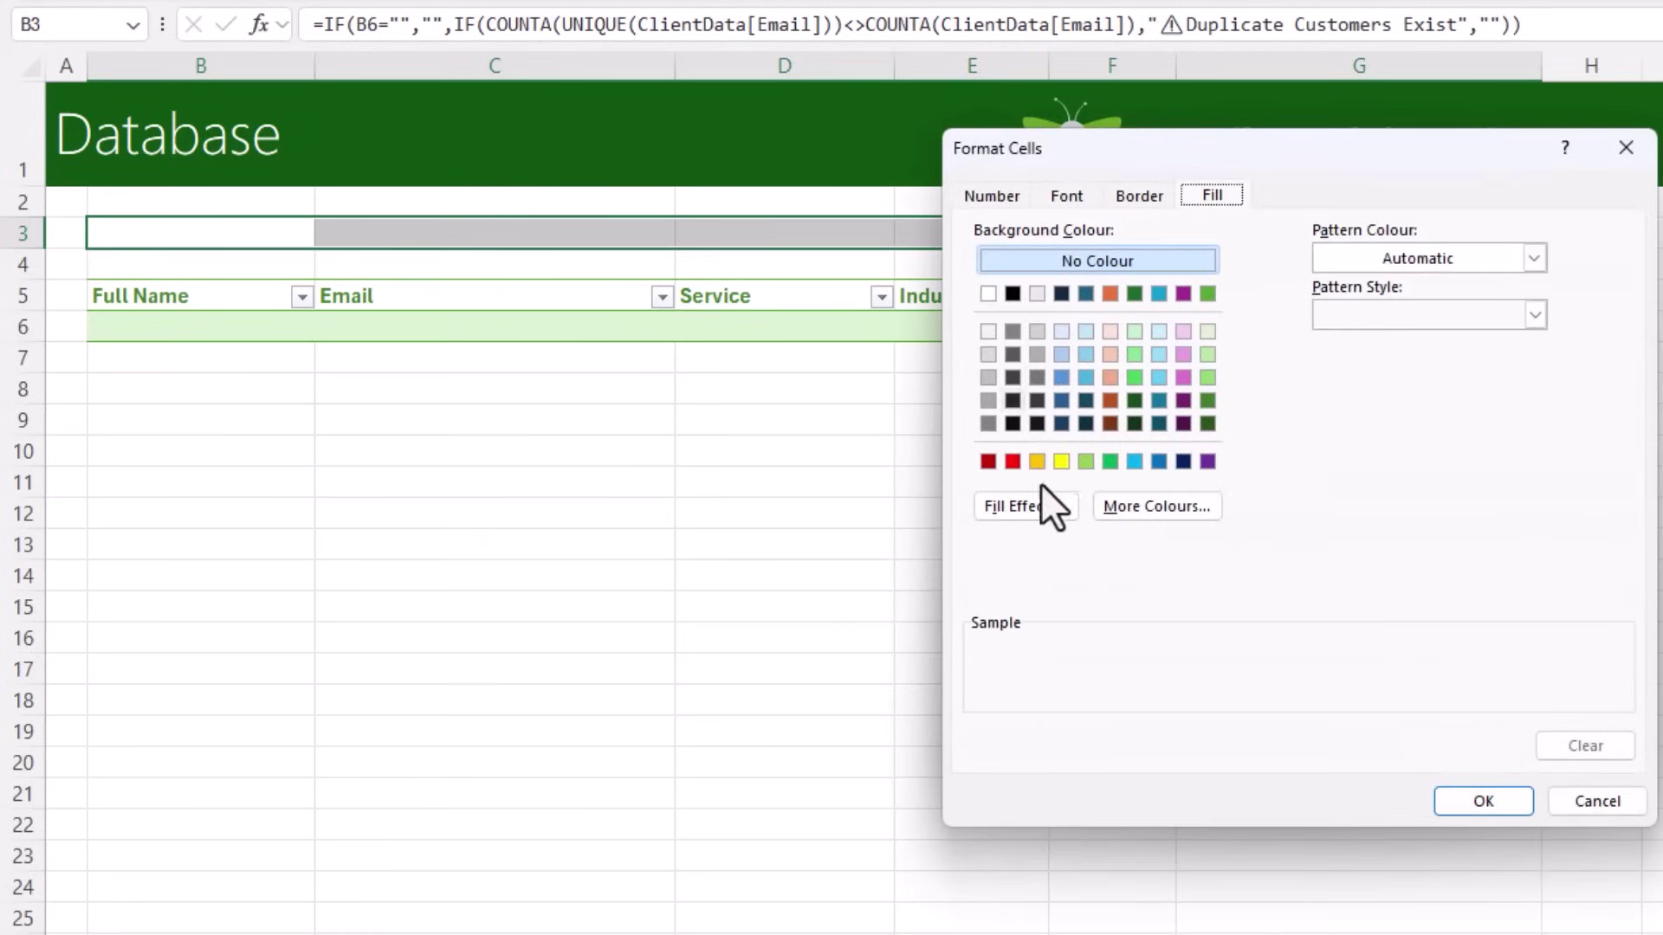
click(988, 461)
click(1074, 196)
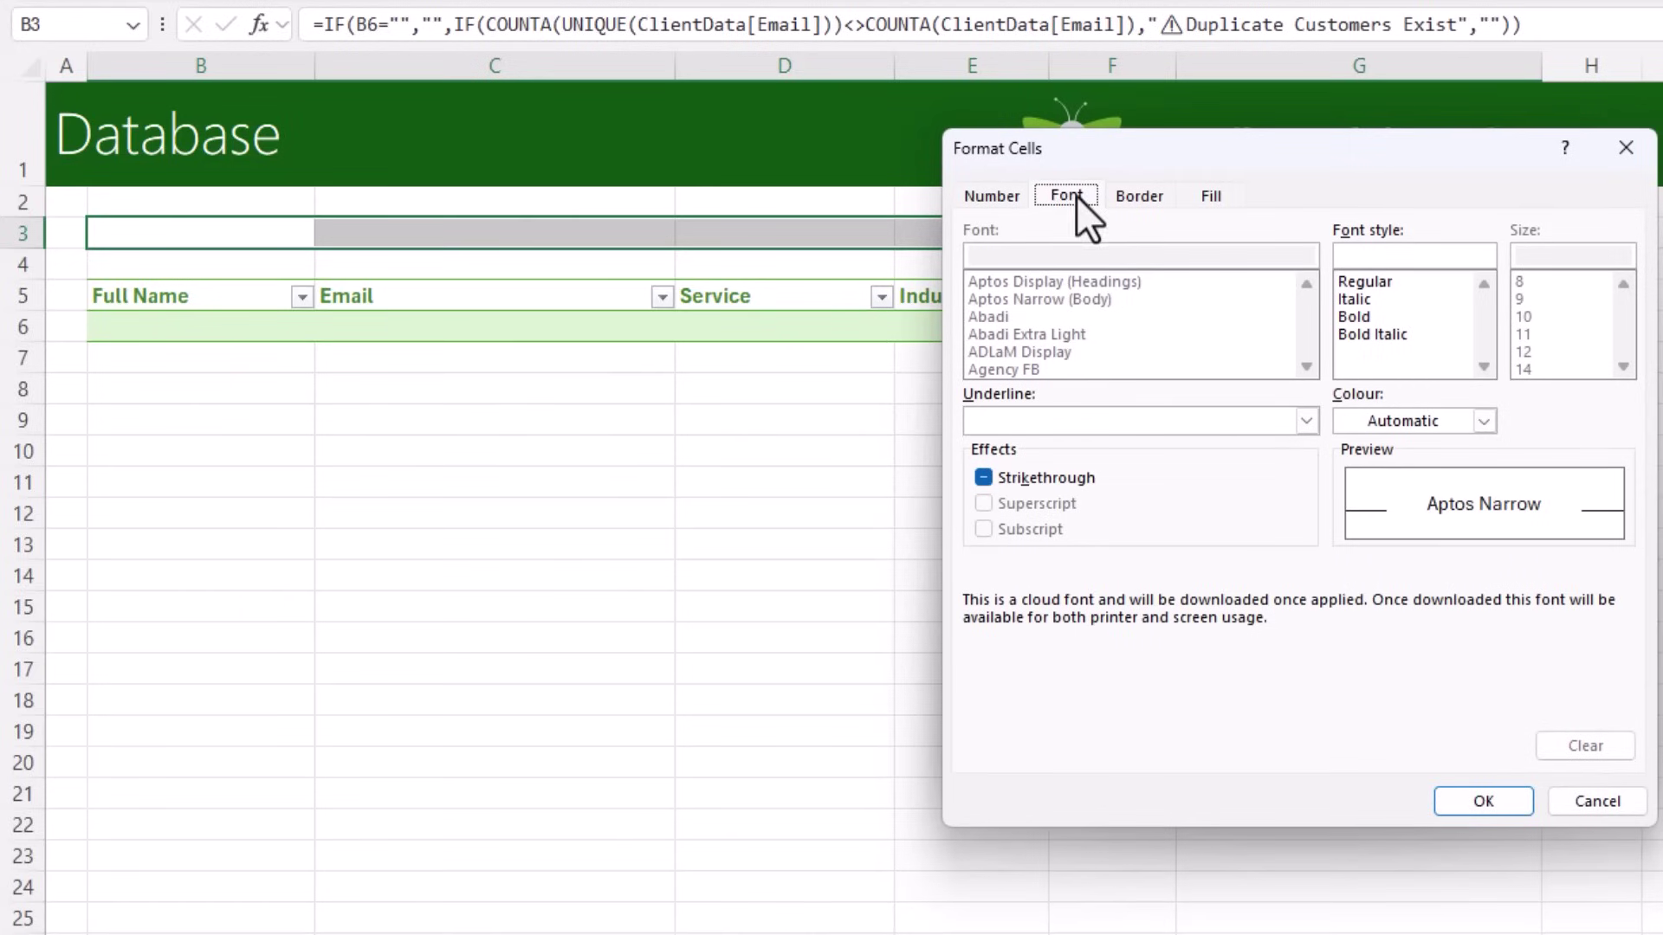
click(1483, 421)
click(1357, 537)
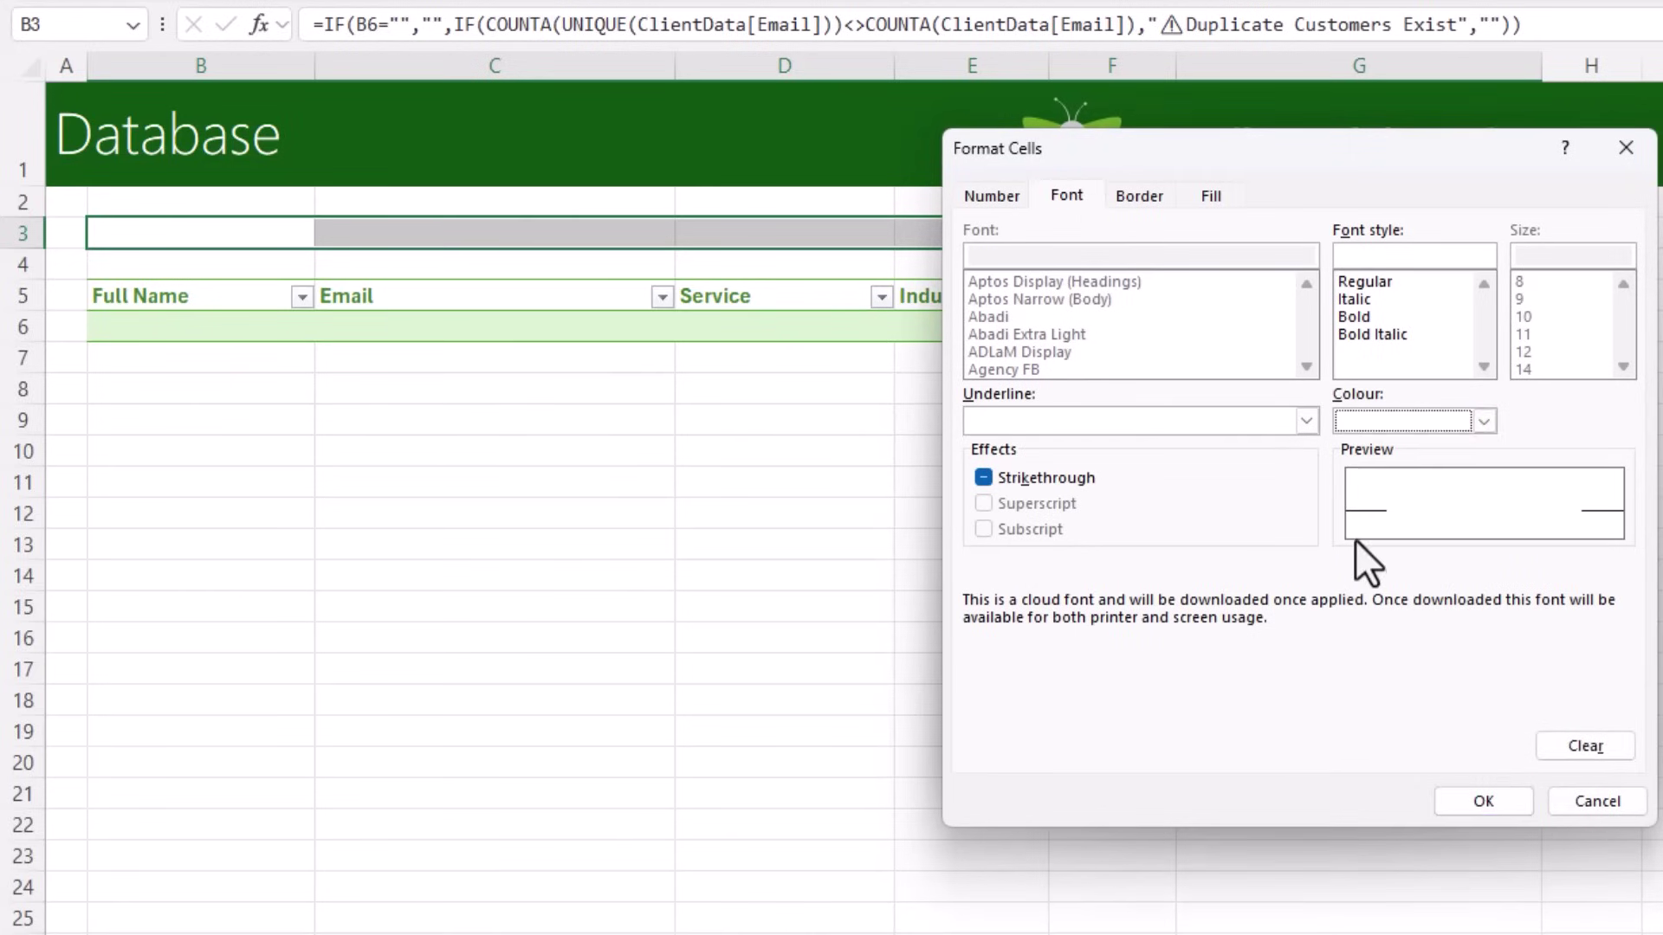
click(1472, 799)
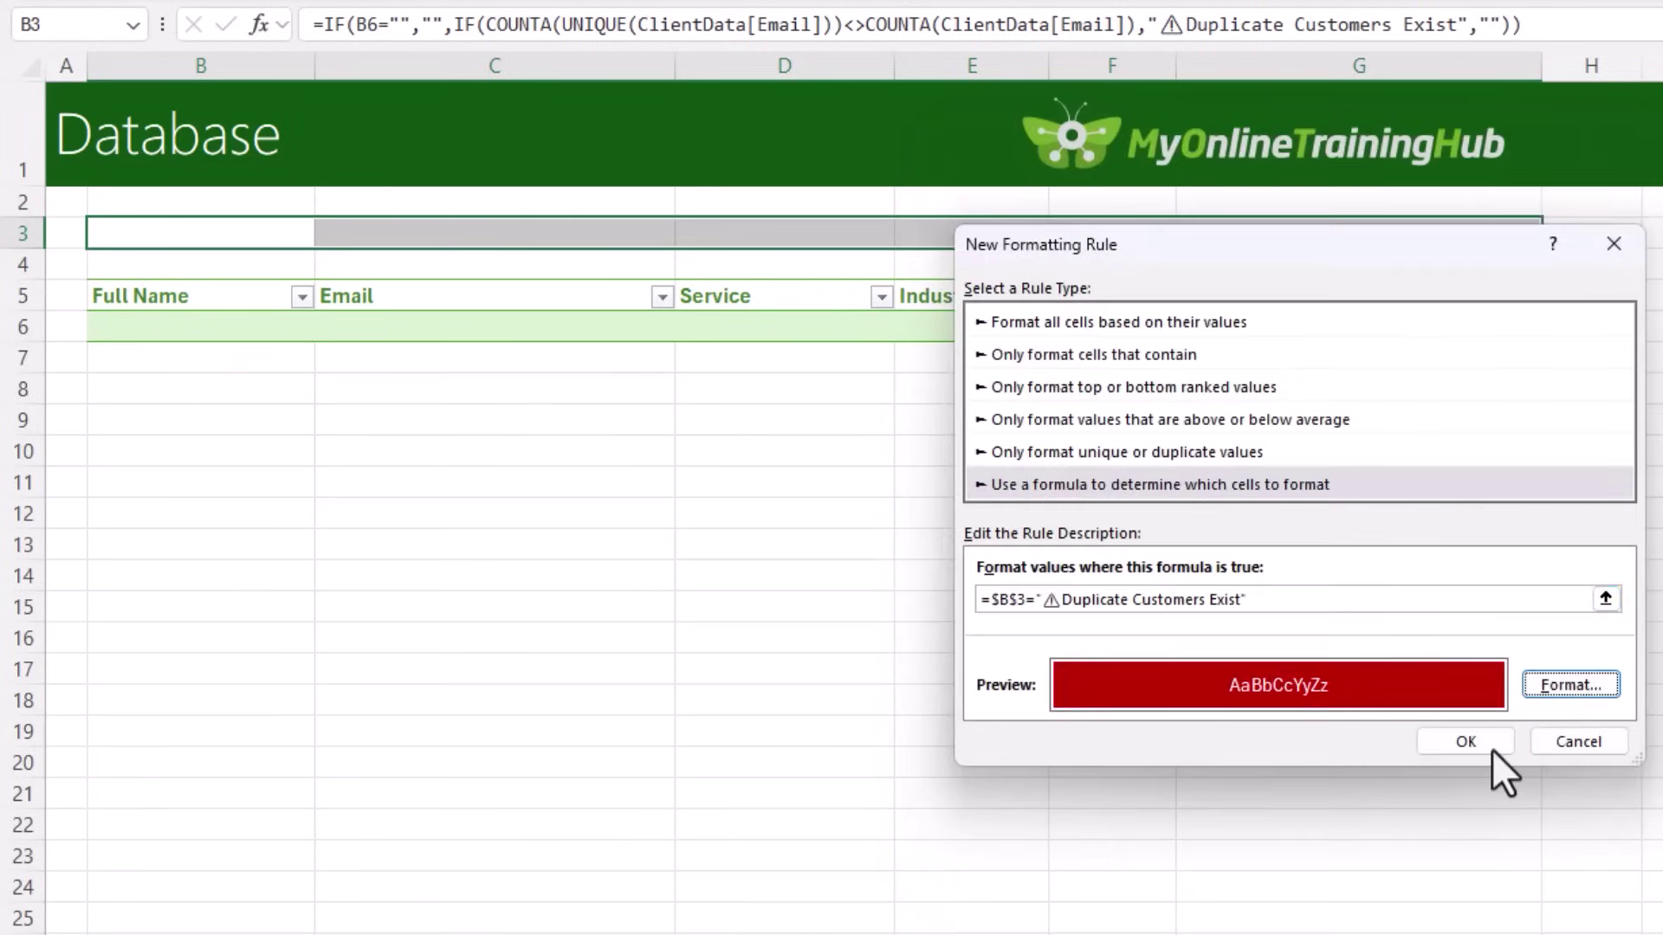
click(1483, 738)
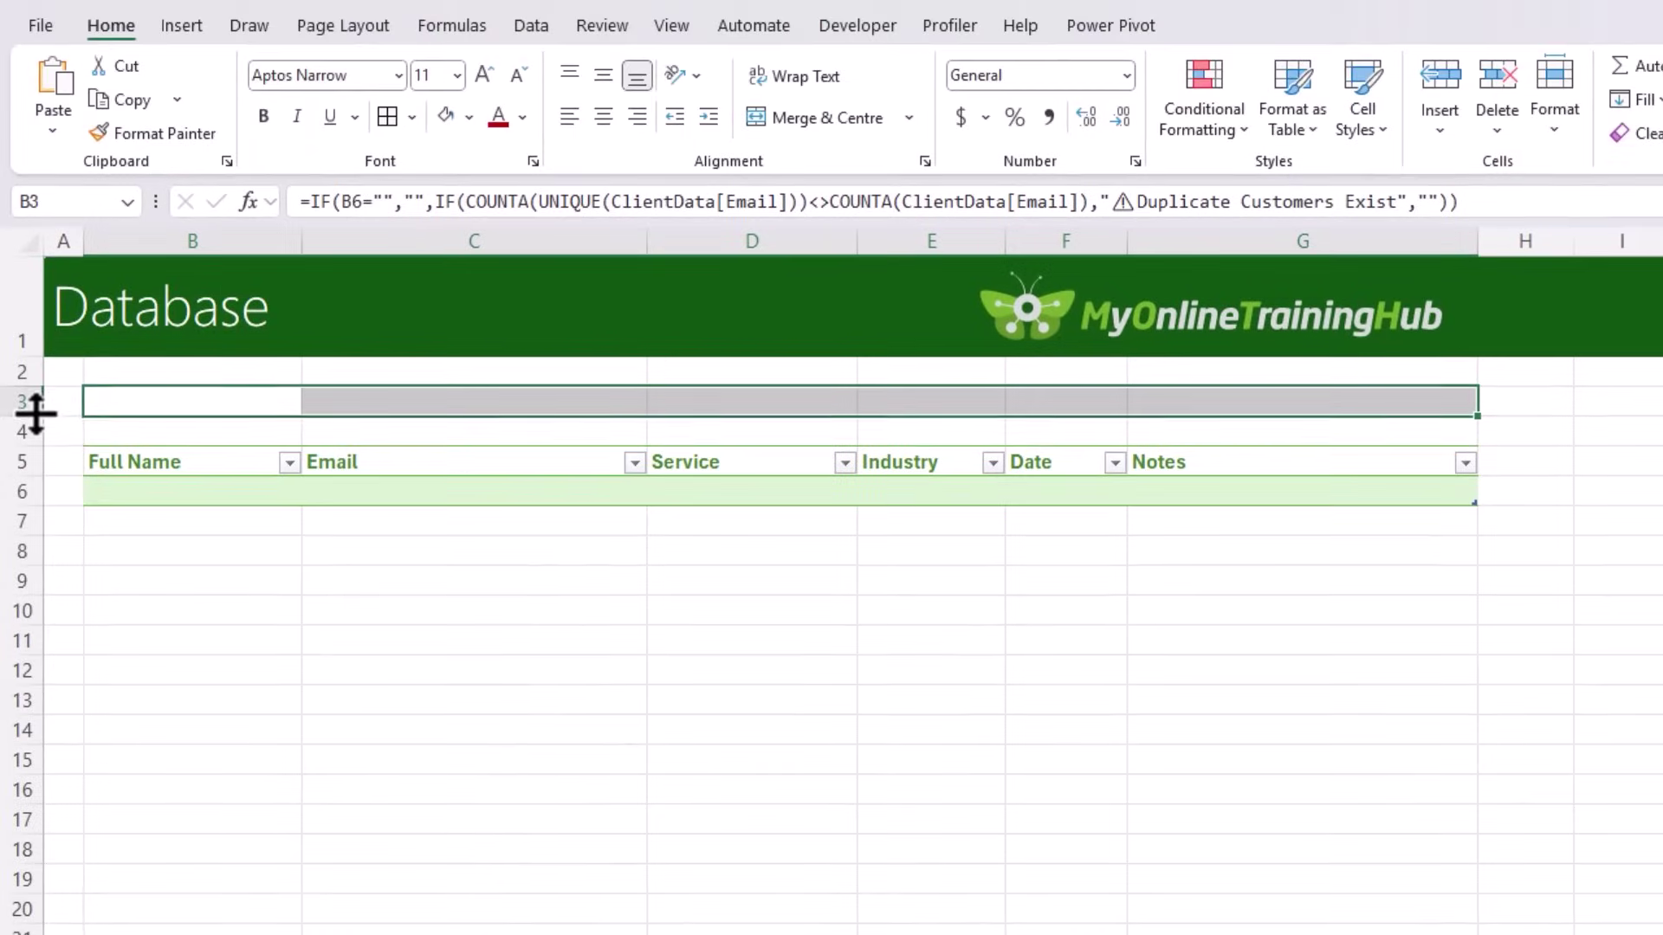
drag(39, 250, 39, 265)
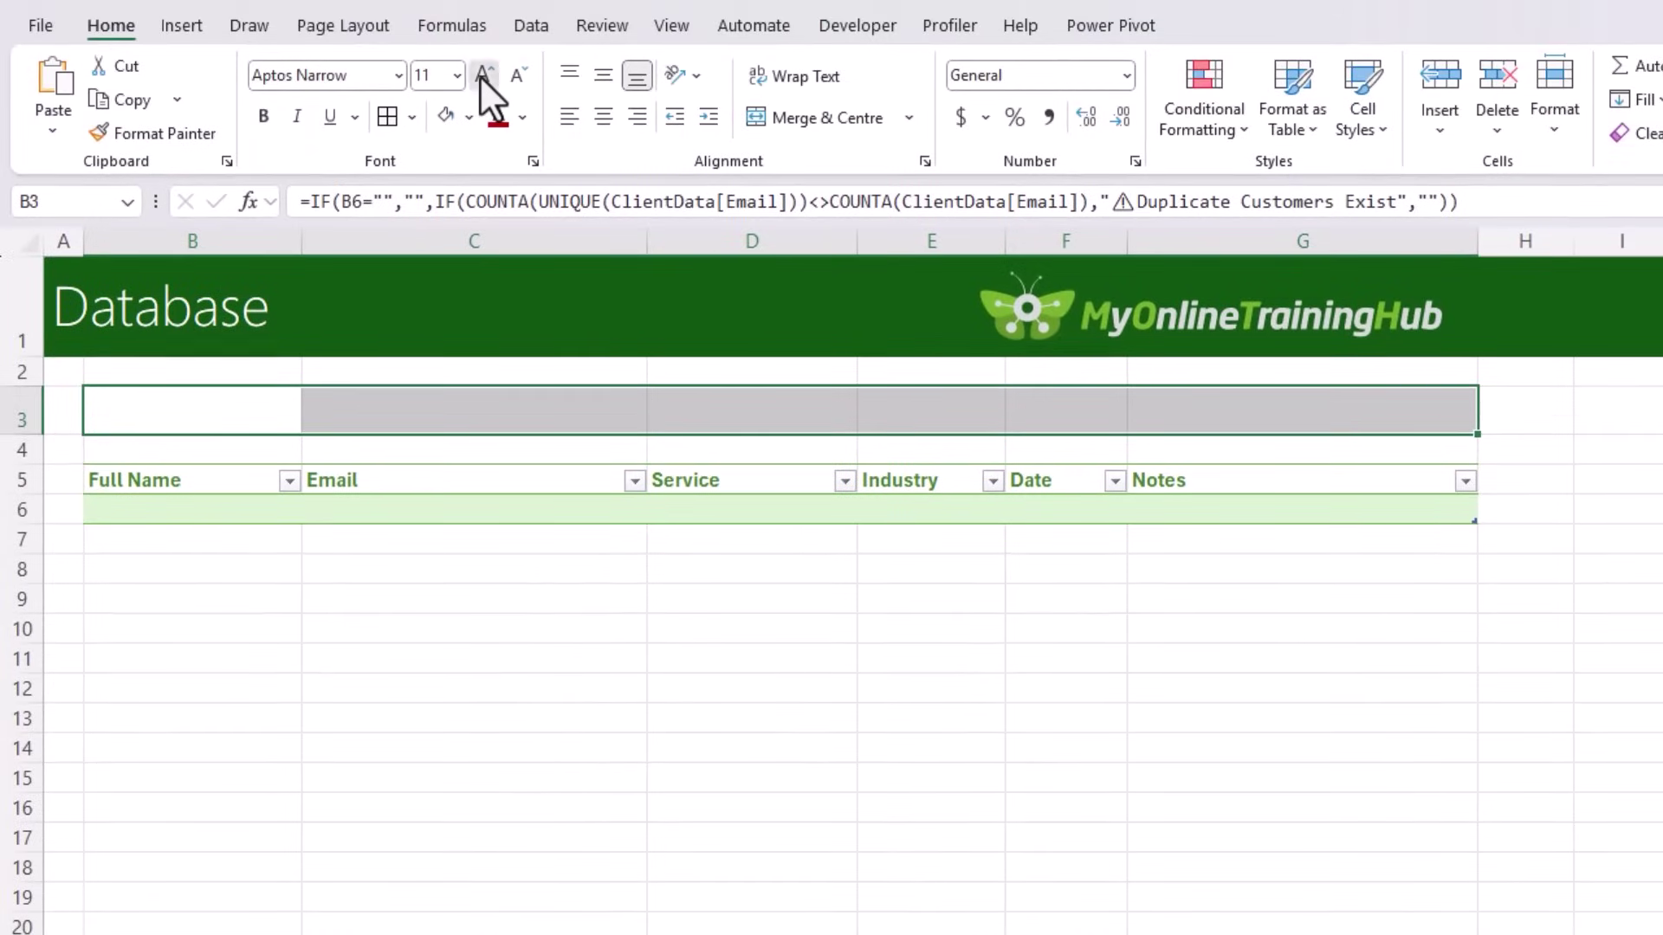
Step: Middle-align the B3:G3 warning cells vertically
click(603, 76)
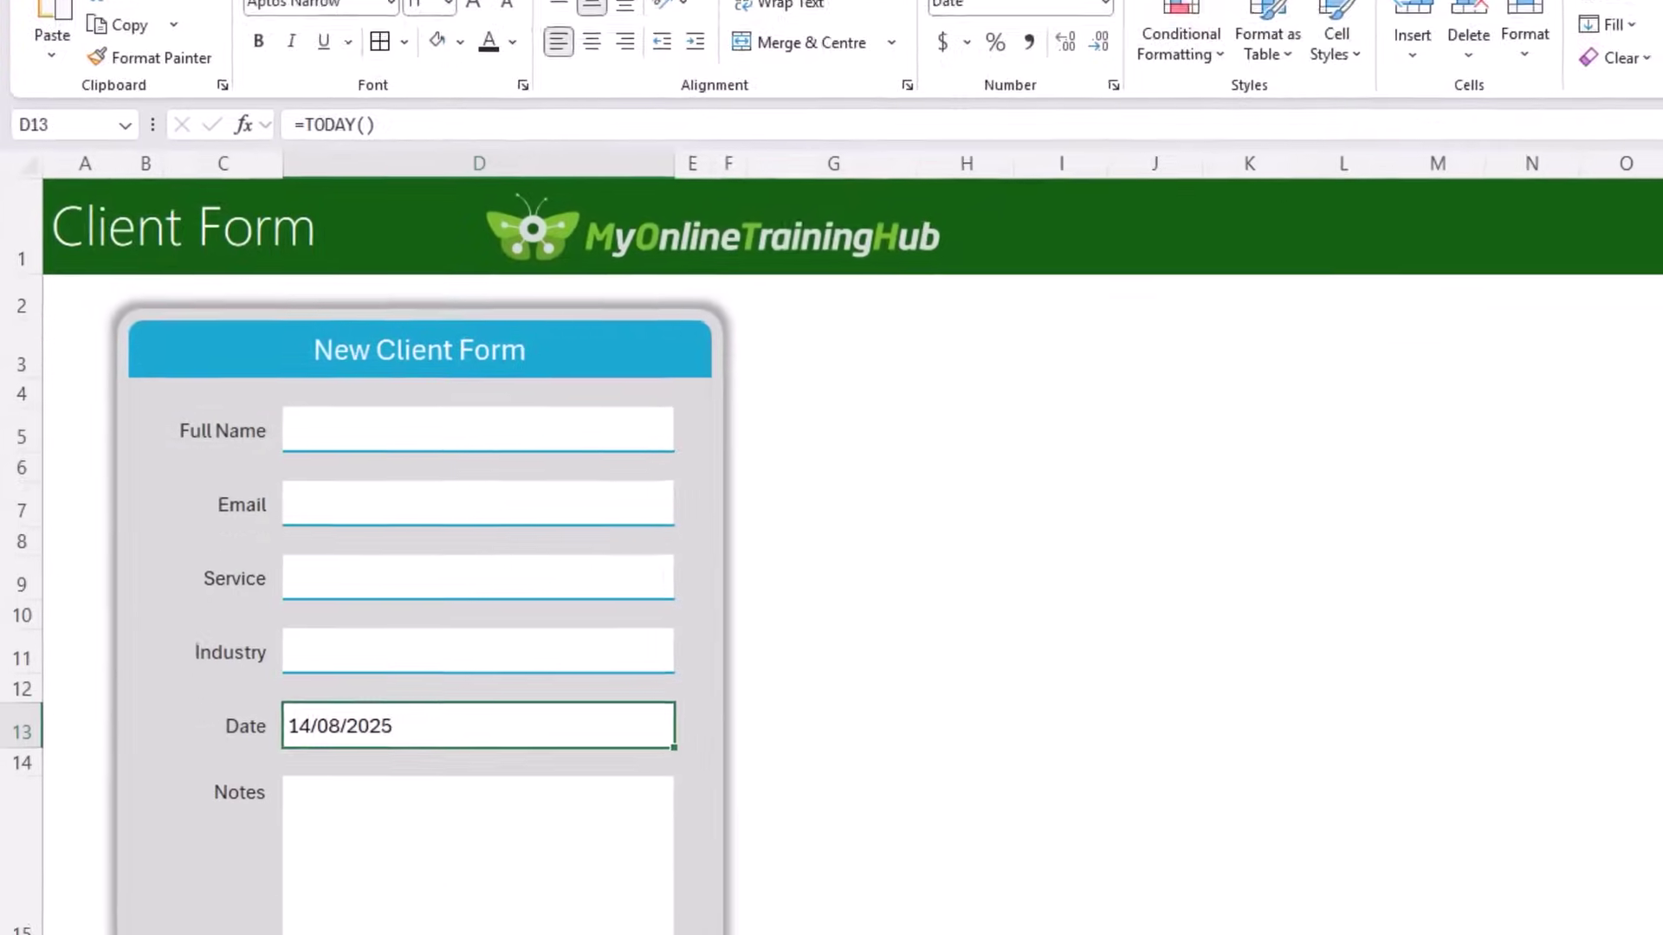
Step: Fill the form with a sample name and email, Power Query, Education, and a student-grades cleaning note
key(Up)
key(Up)
key(Up)
key(Up)
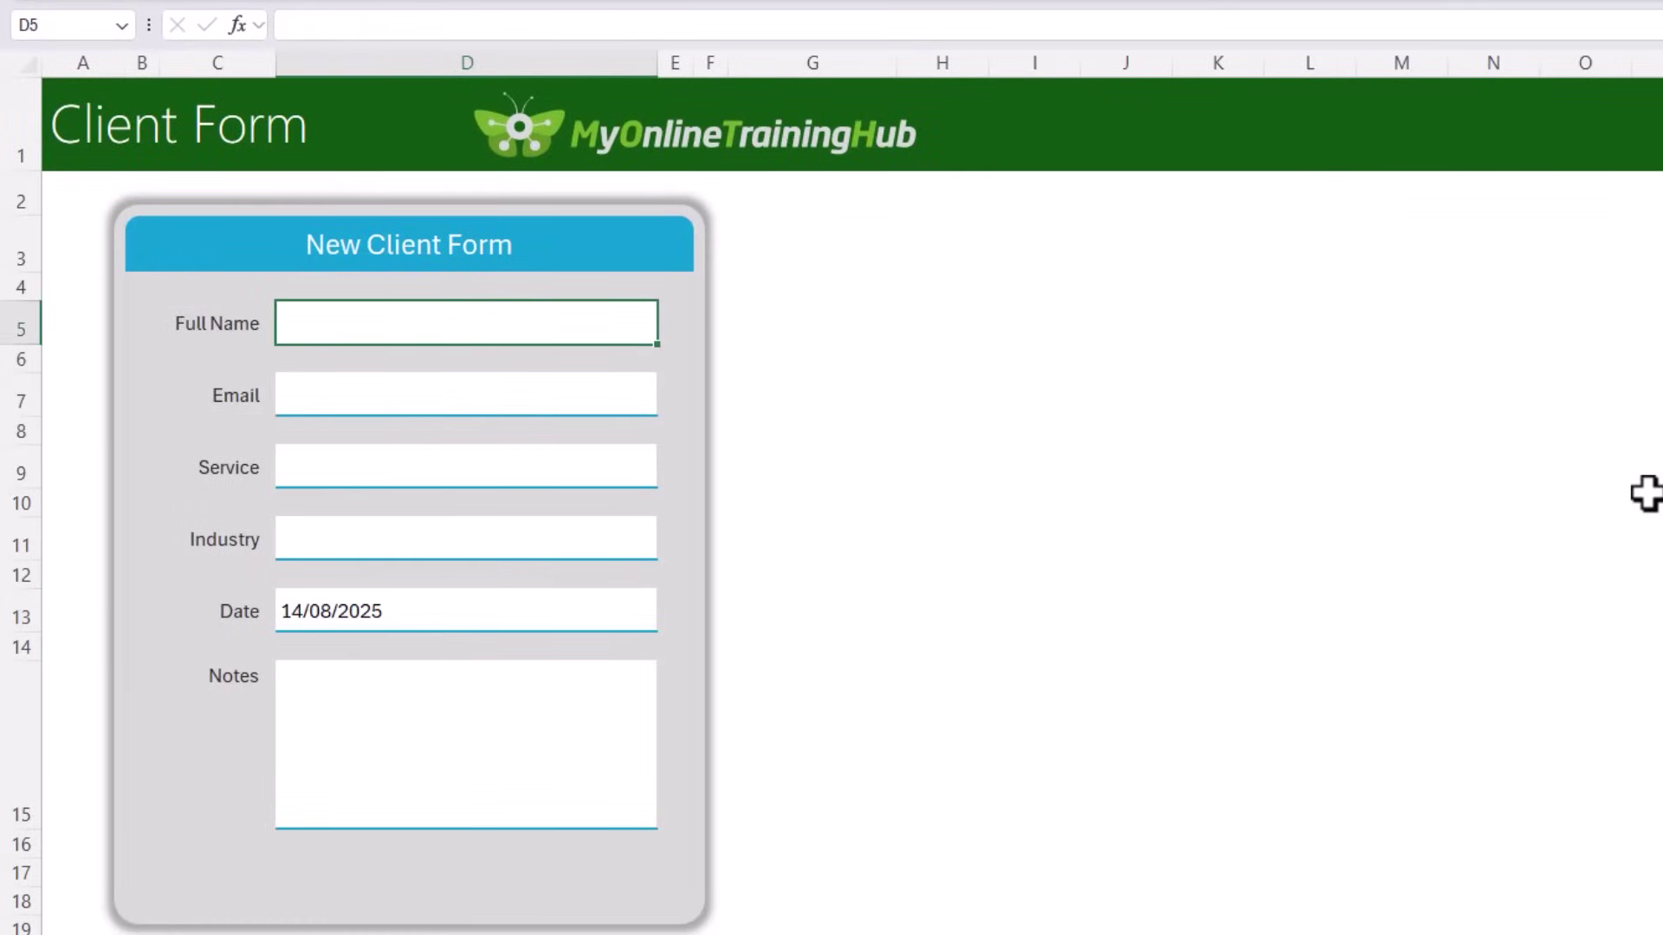
text(Jane Doe)
key(Return)
key(Return)
text(Power Query)
key(Return)
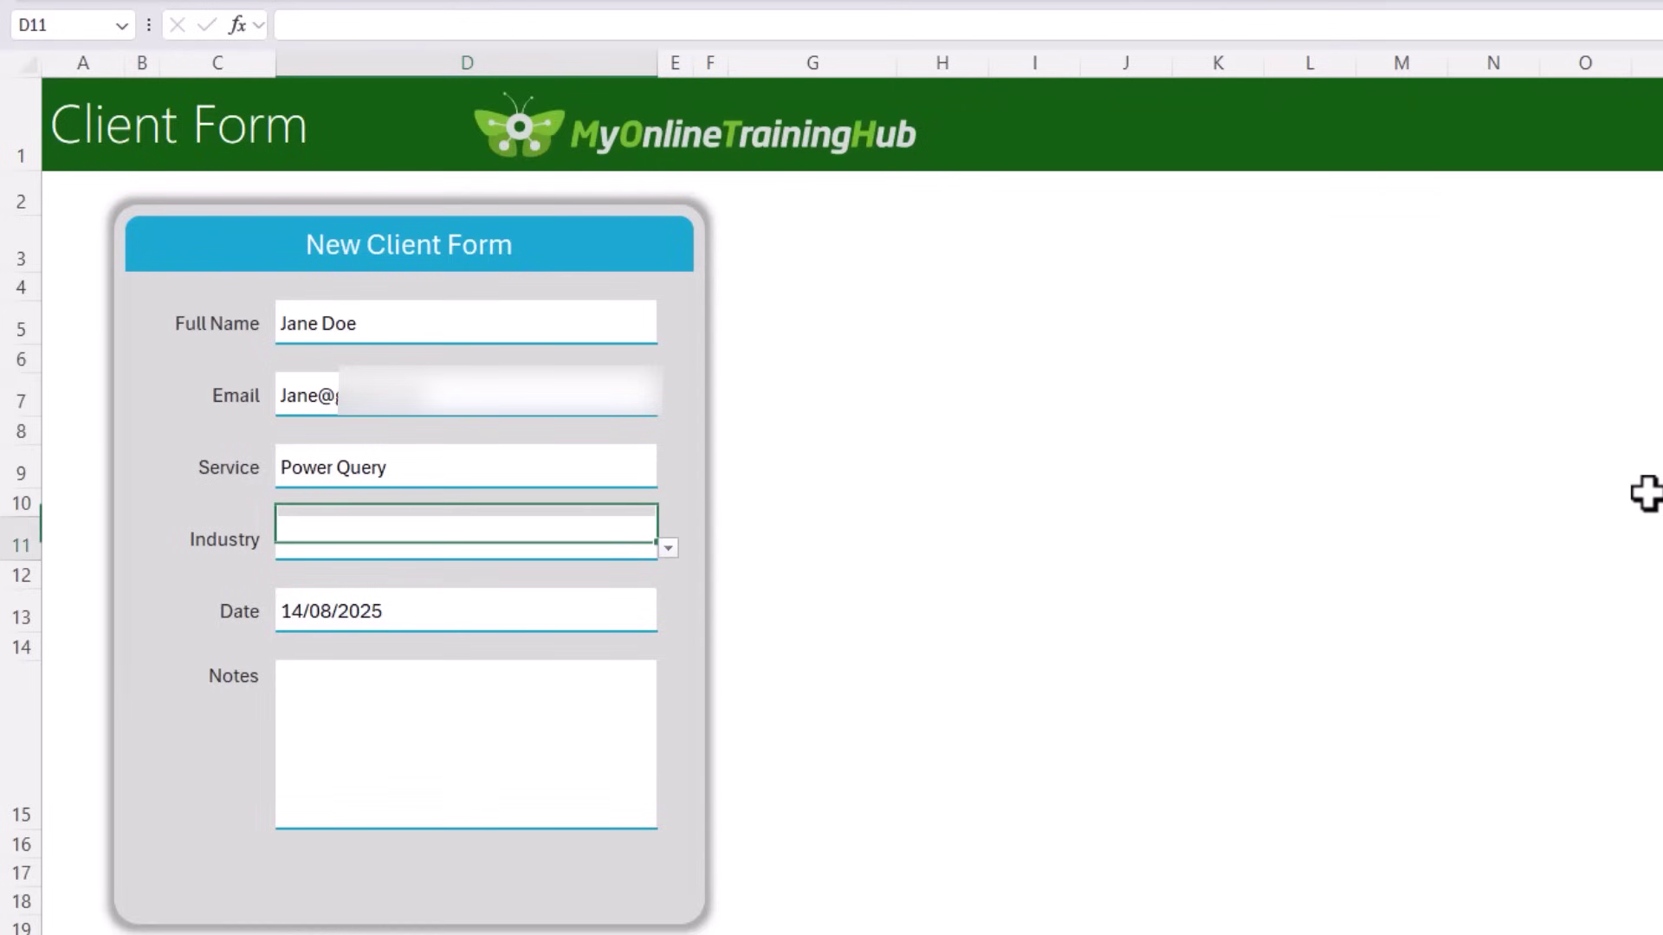
text(Education)
key(Return)
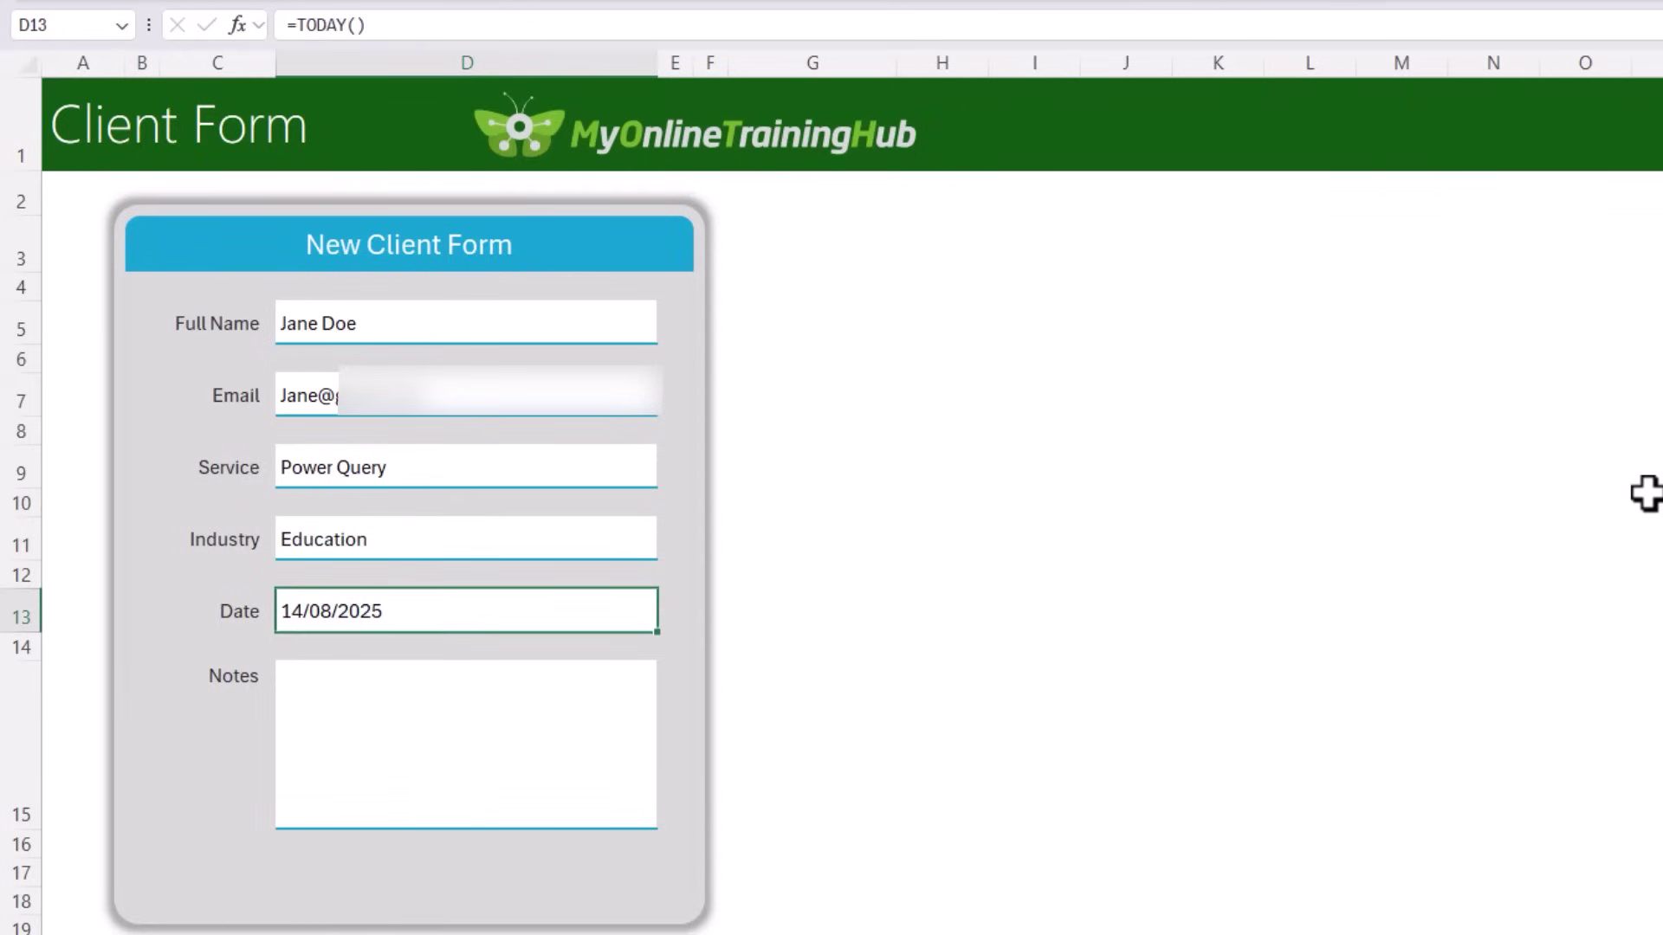
key(Return)
text(Automate gathering )
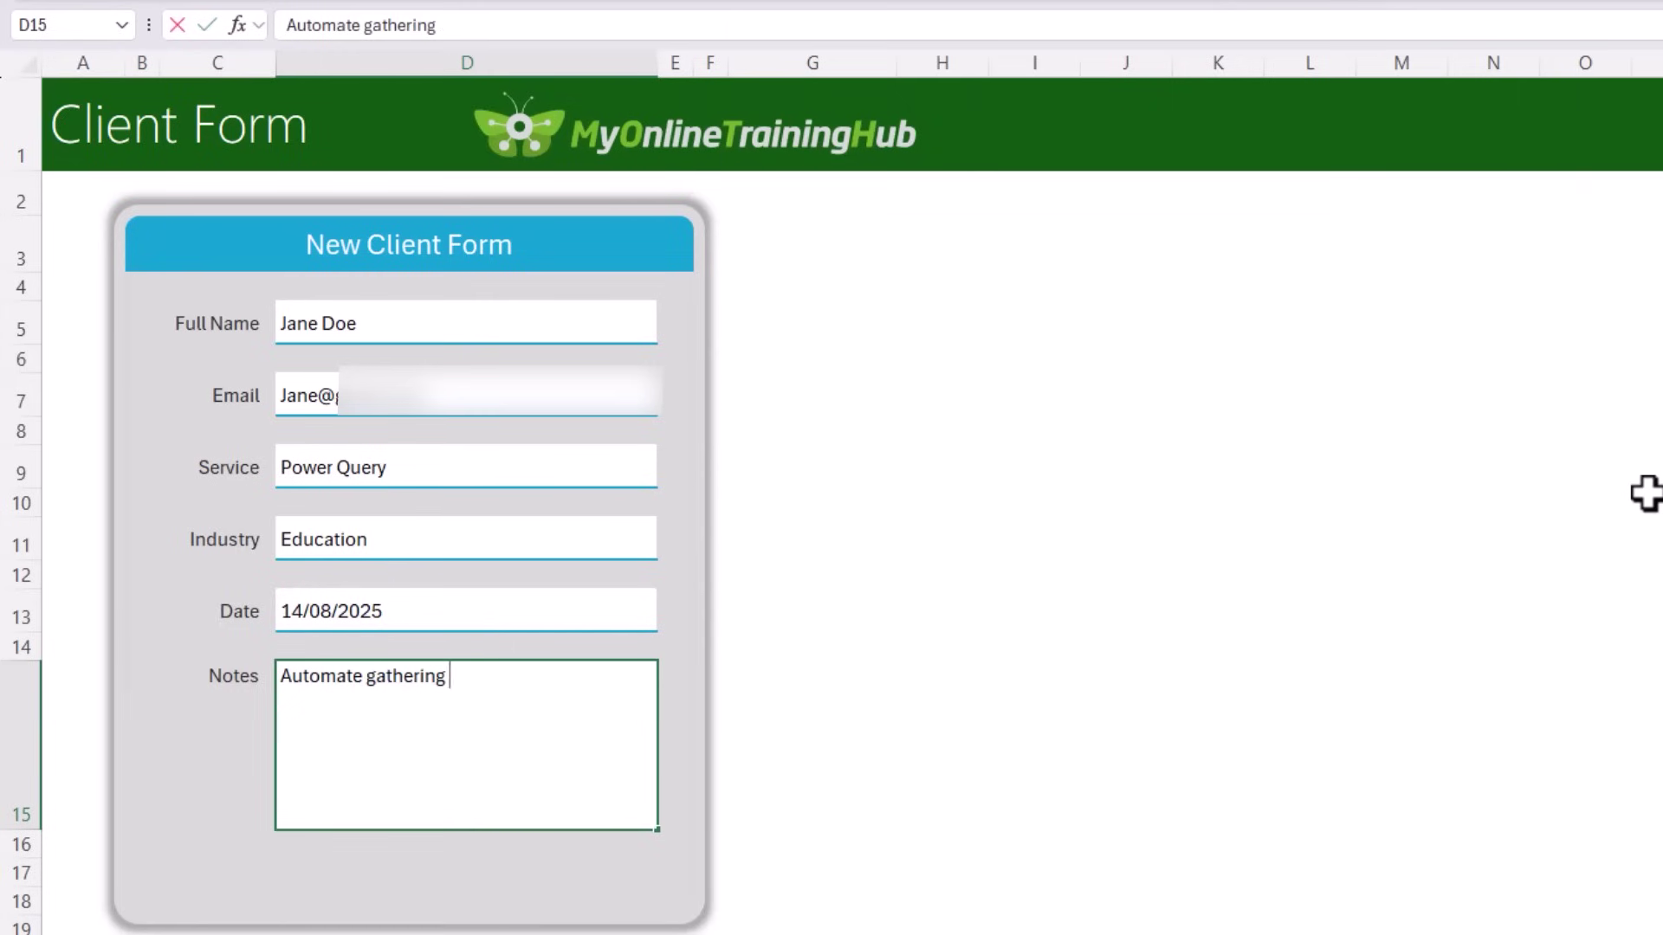
text(ond cleaning of student grades.)
key(Return)
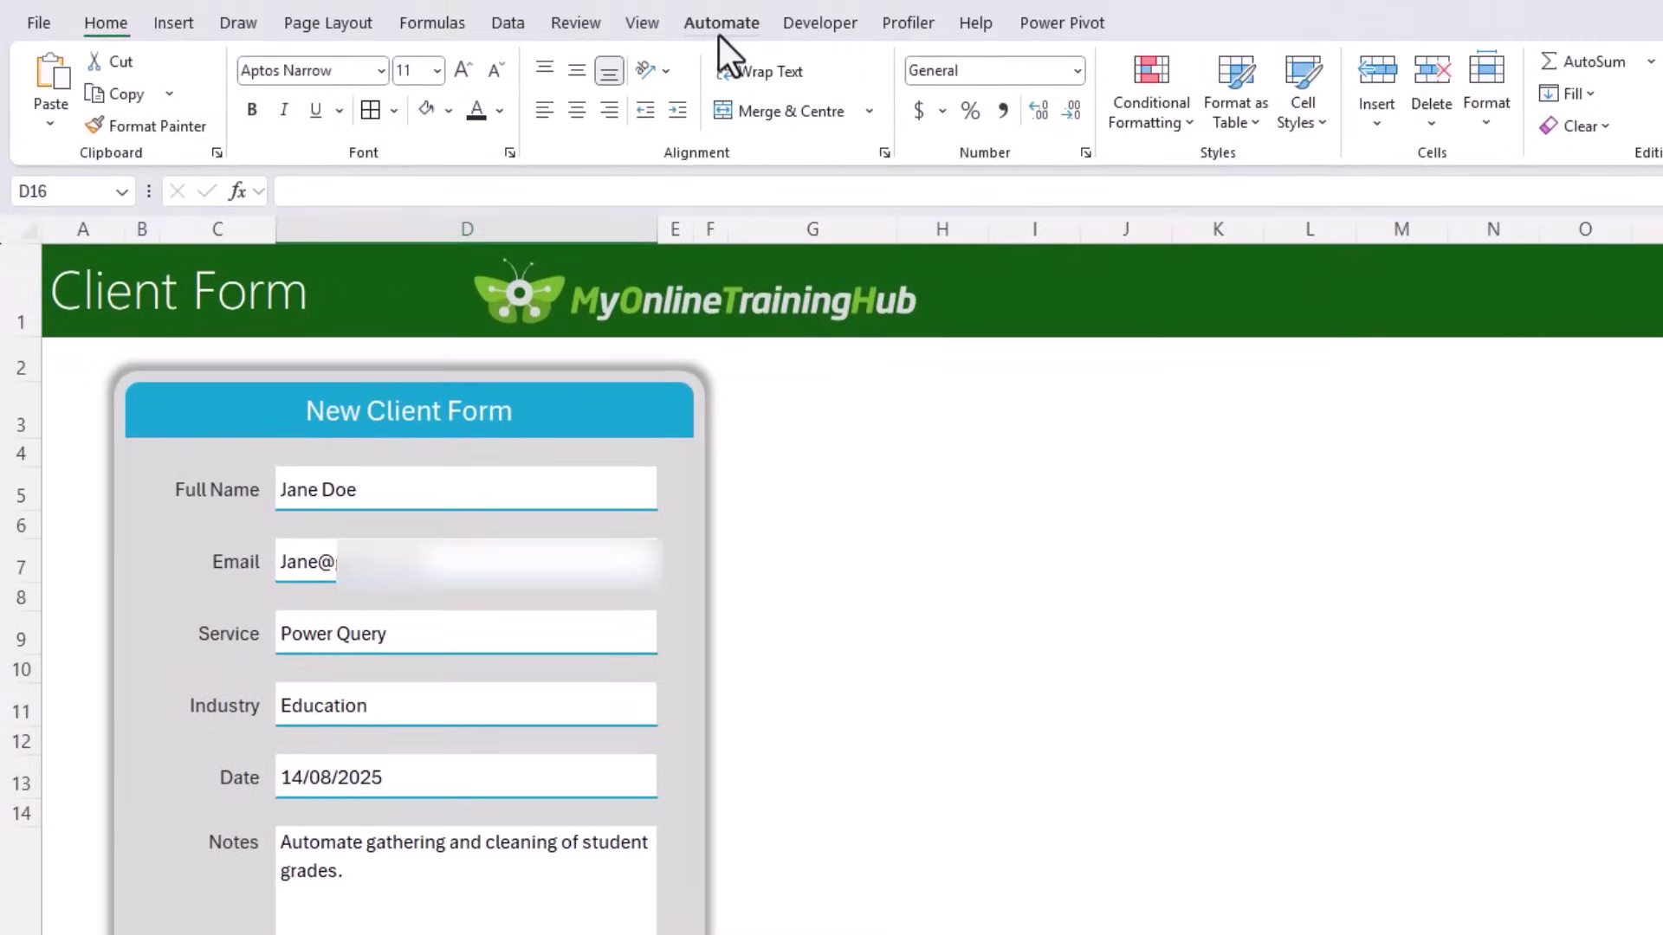
Step: Start Record Actions and copy the Full Name field into B6 of the Database table
click(719, 35)
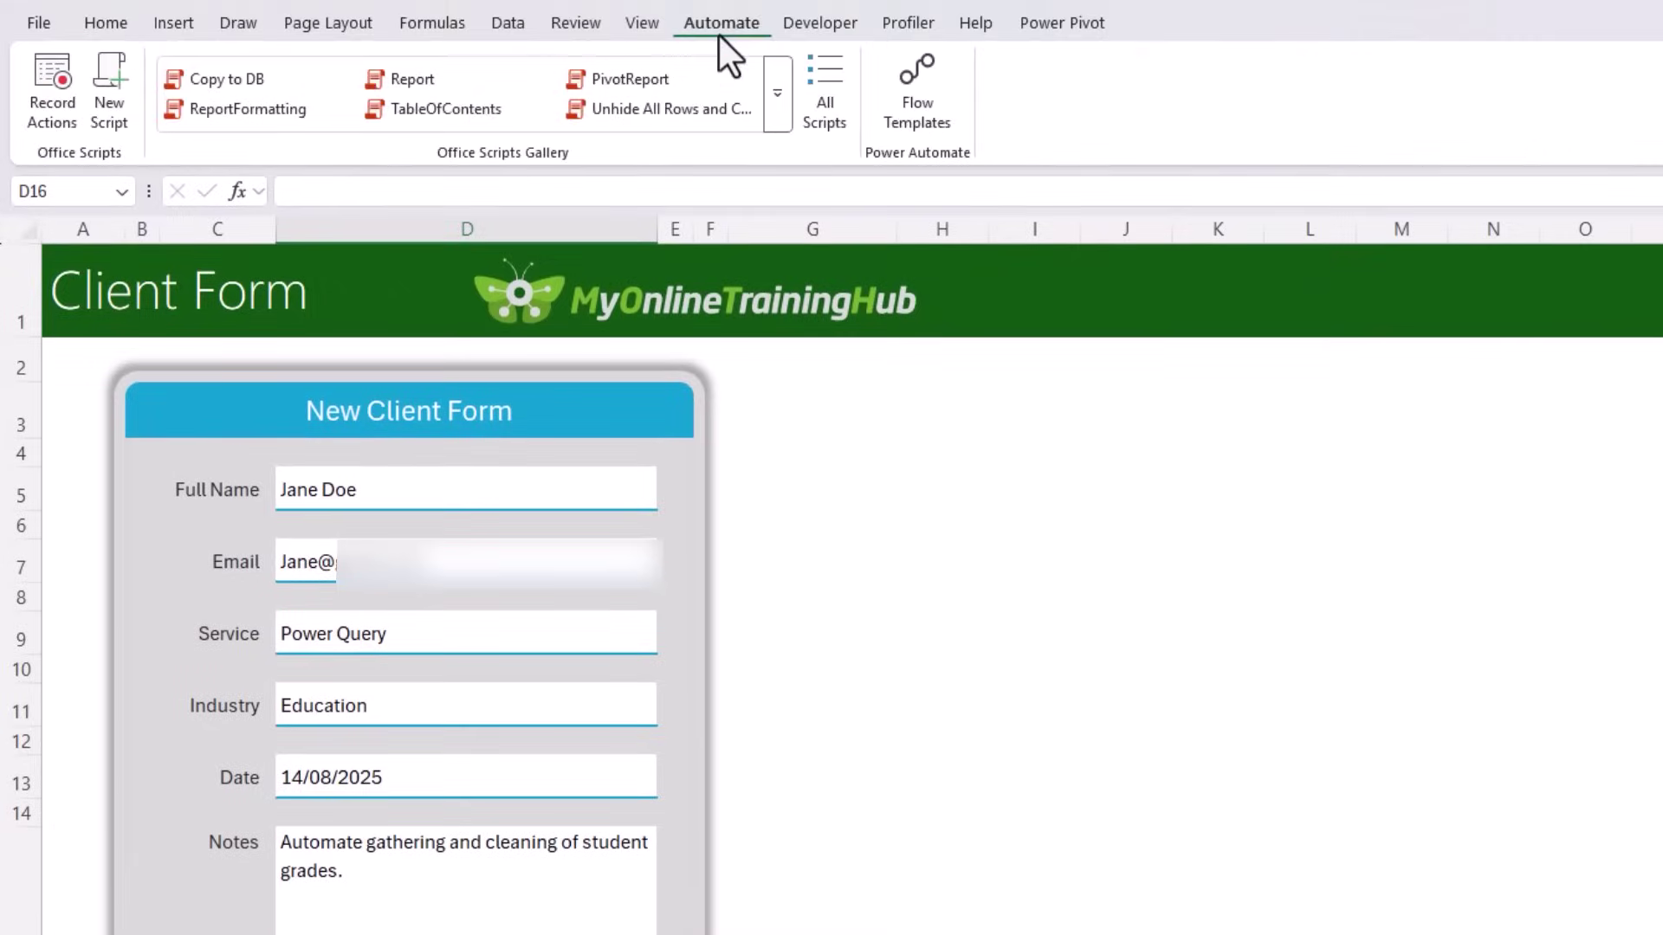
click(49, 118)
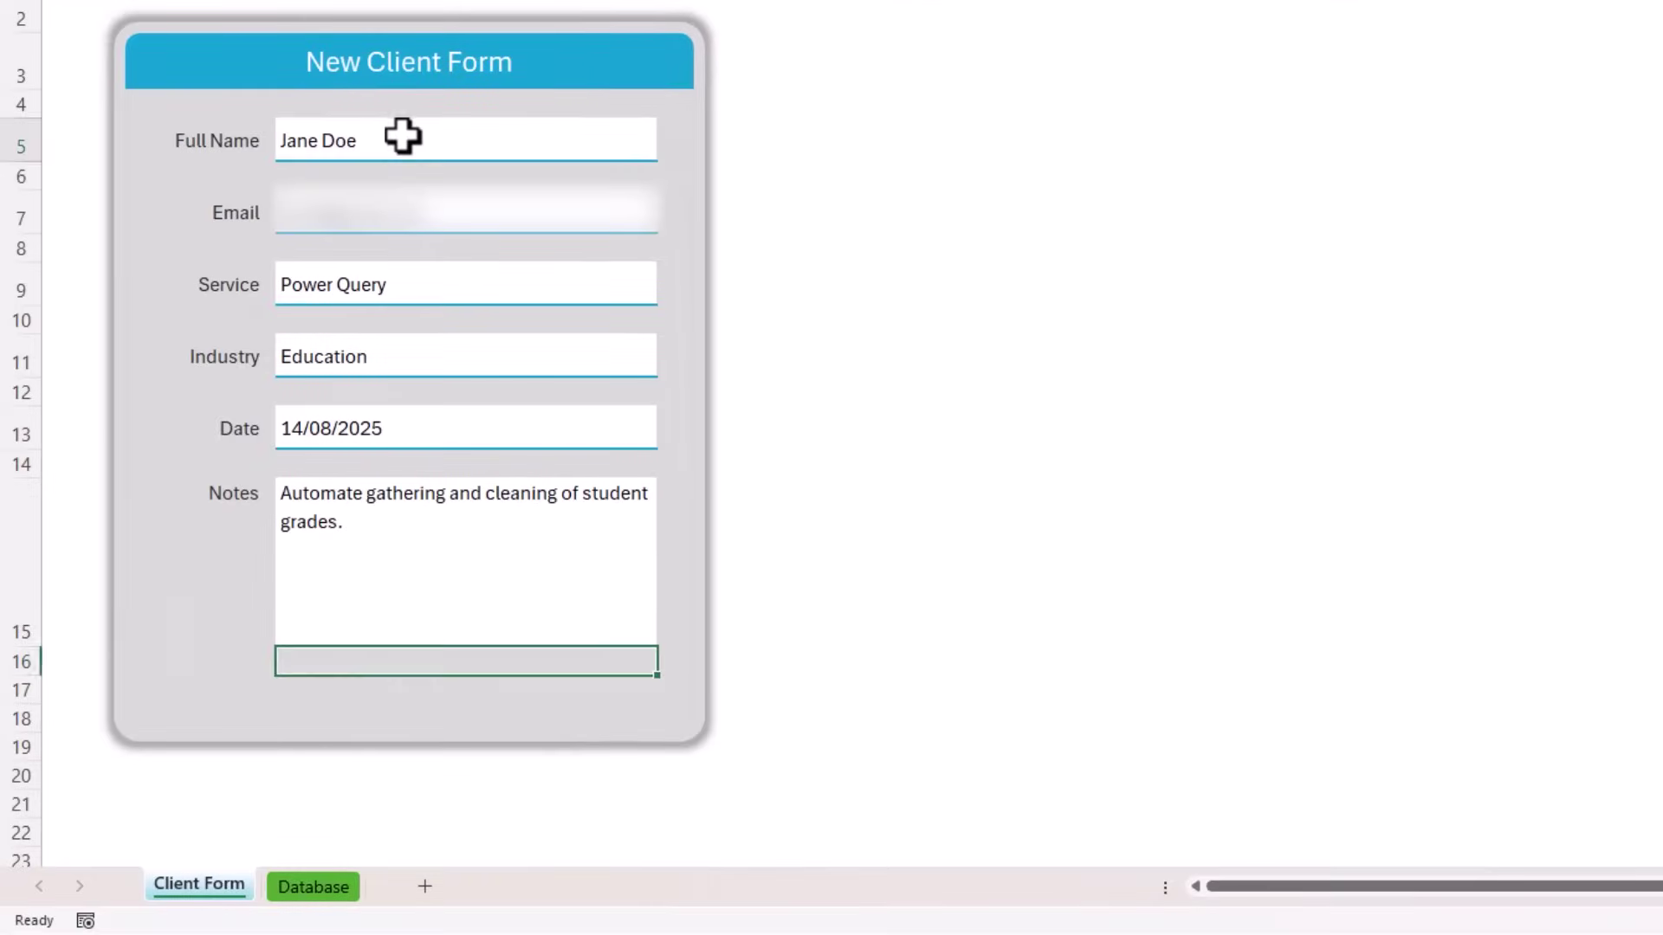
click(401, 138)
key(ctrl+c)
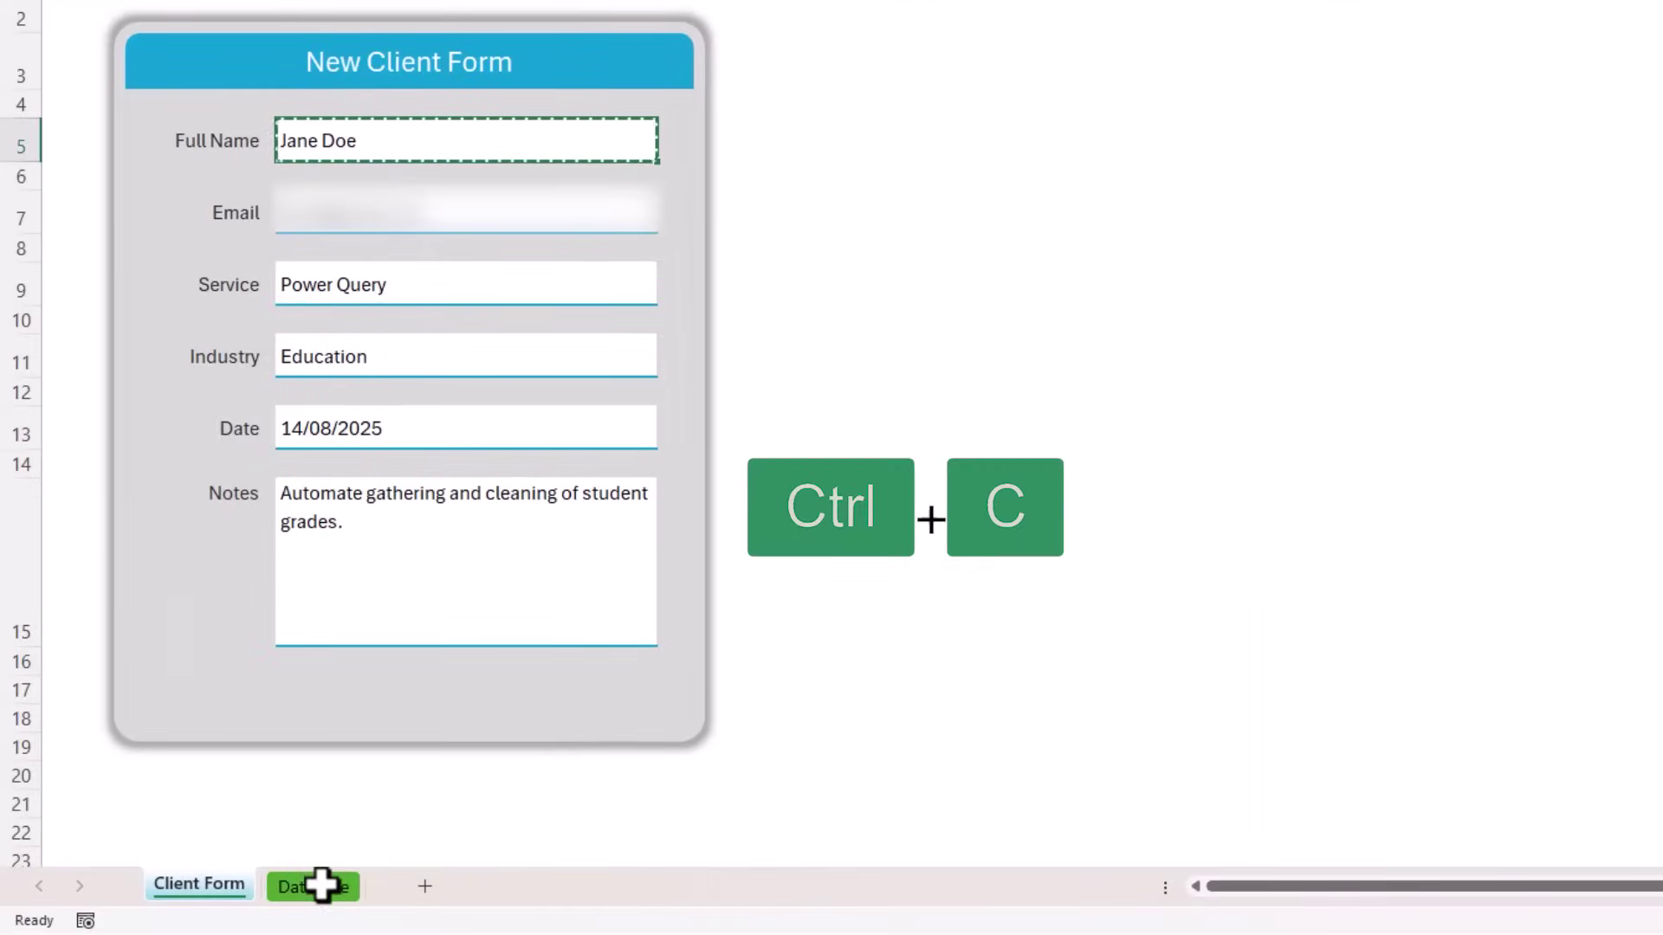
click(316, 885)
key(ctrl+v)
click(237, 225)
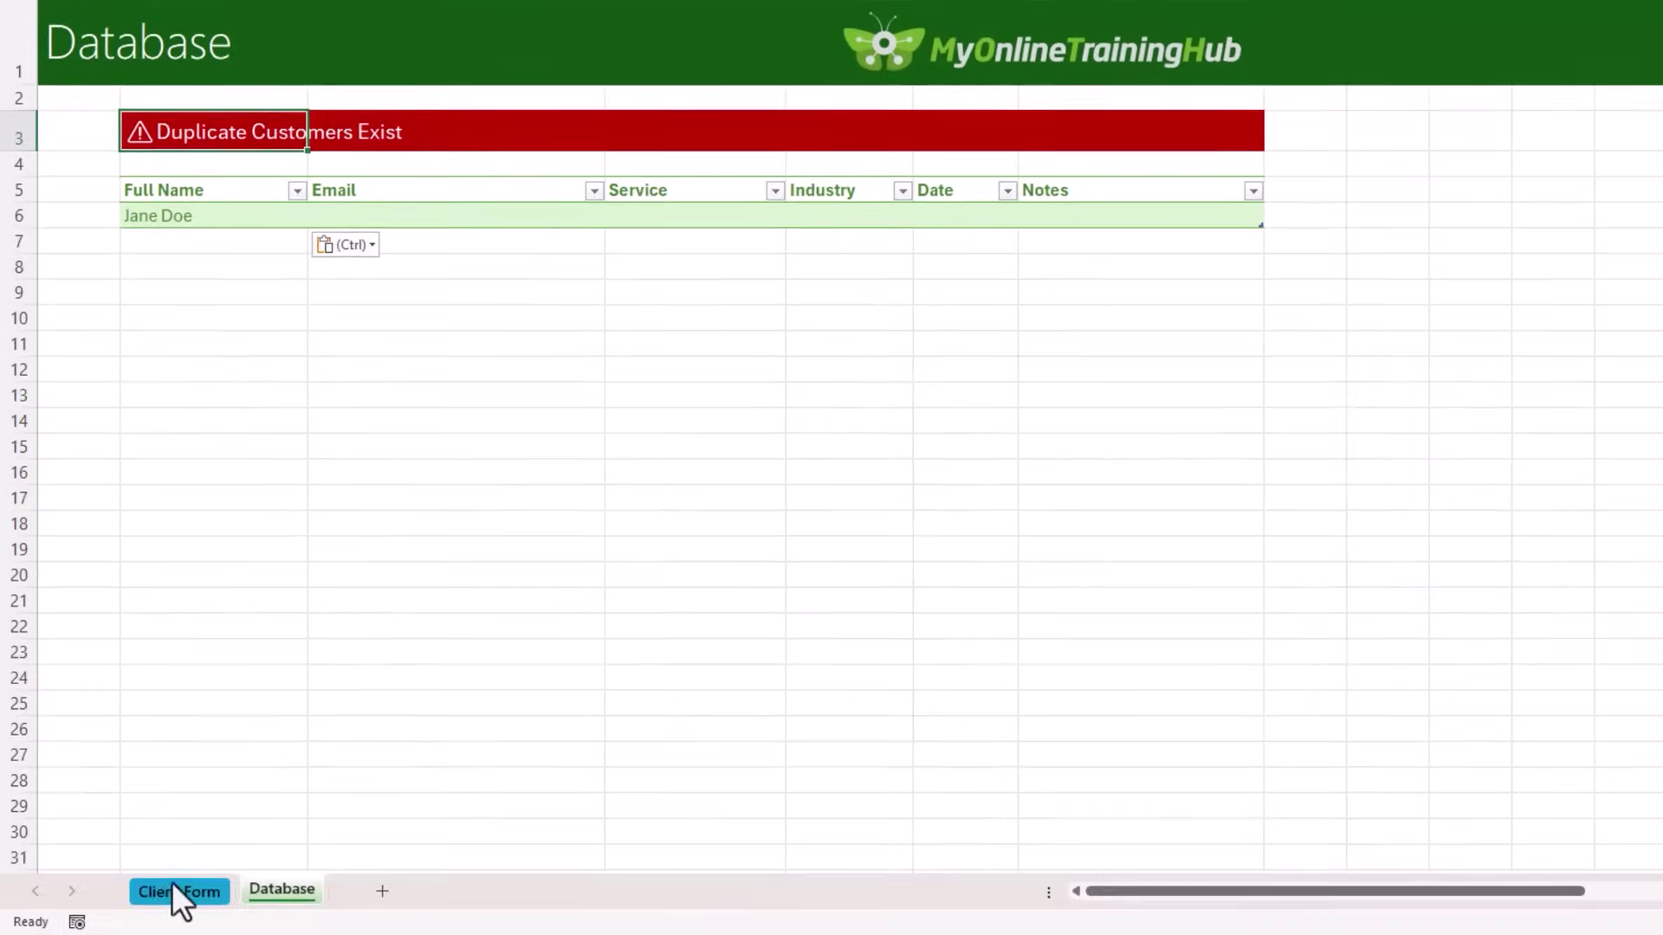
click(173, 890)
Step: Copy the Email and Service (Power Query) fields into the table's first row
click(390, 295)
key(ctrl+c)
click(295, 890)
click(422, 217)
key(ctrl+v)
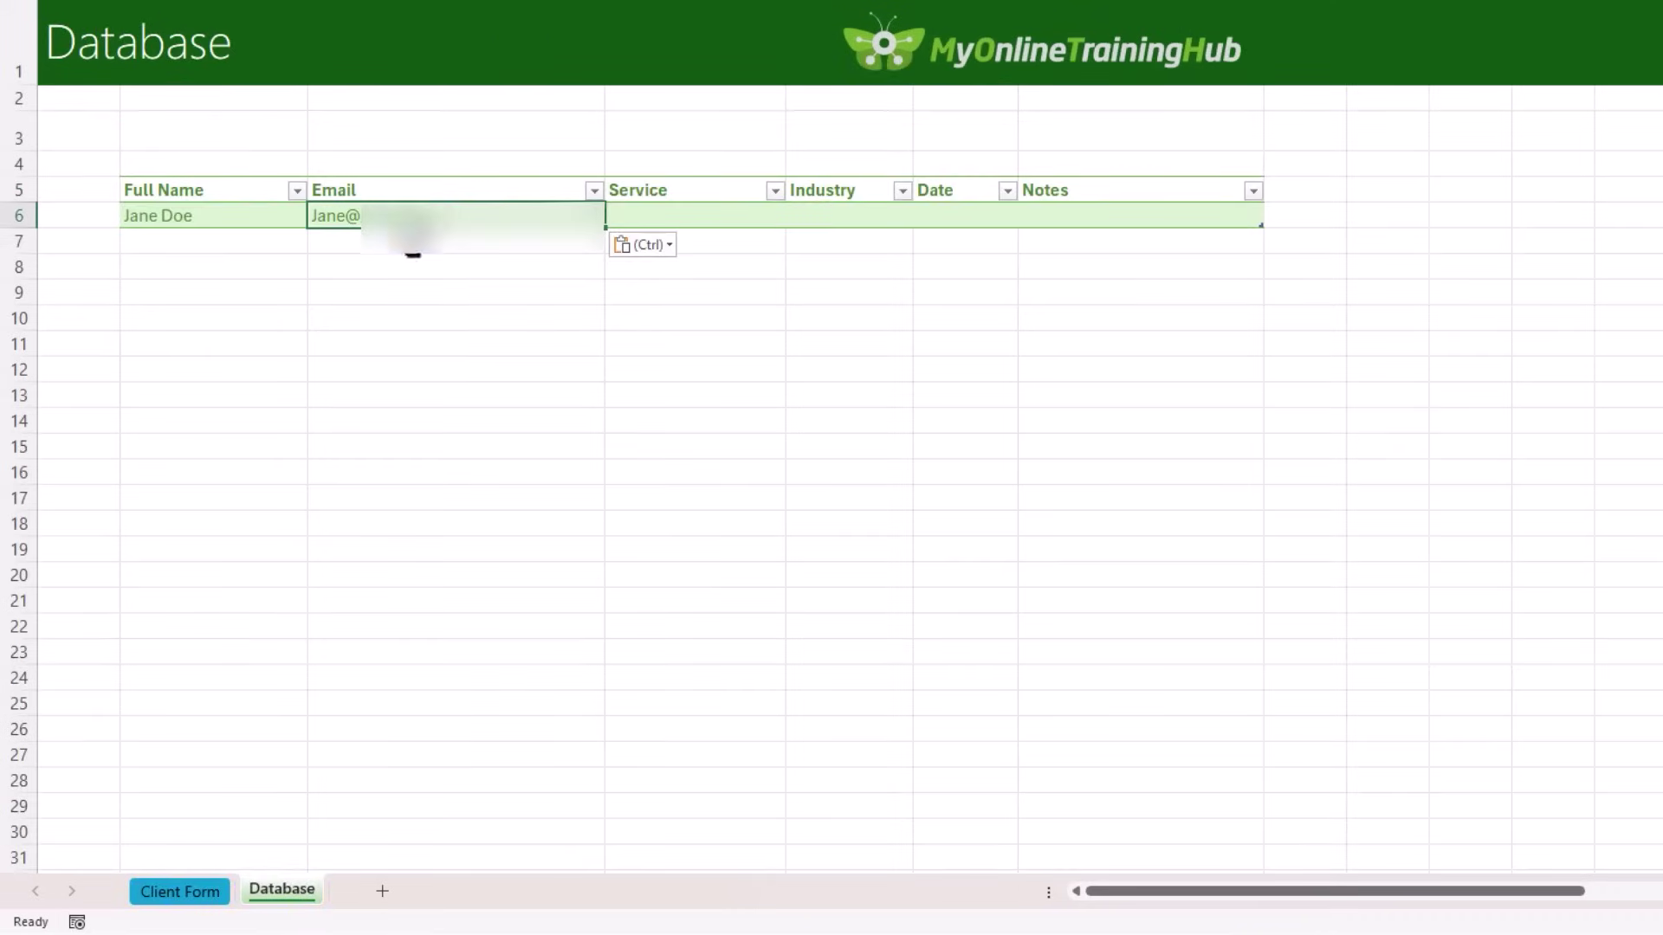
click(201, 882)
click(386, 355)
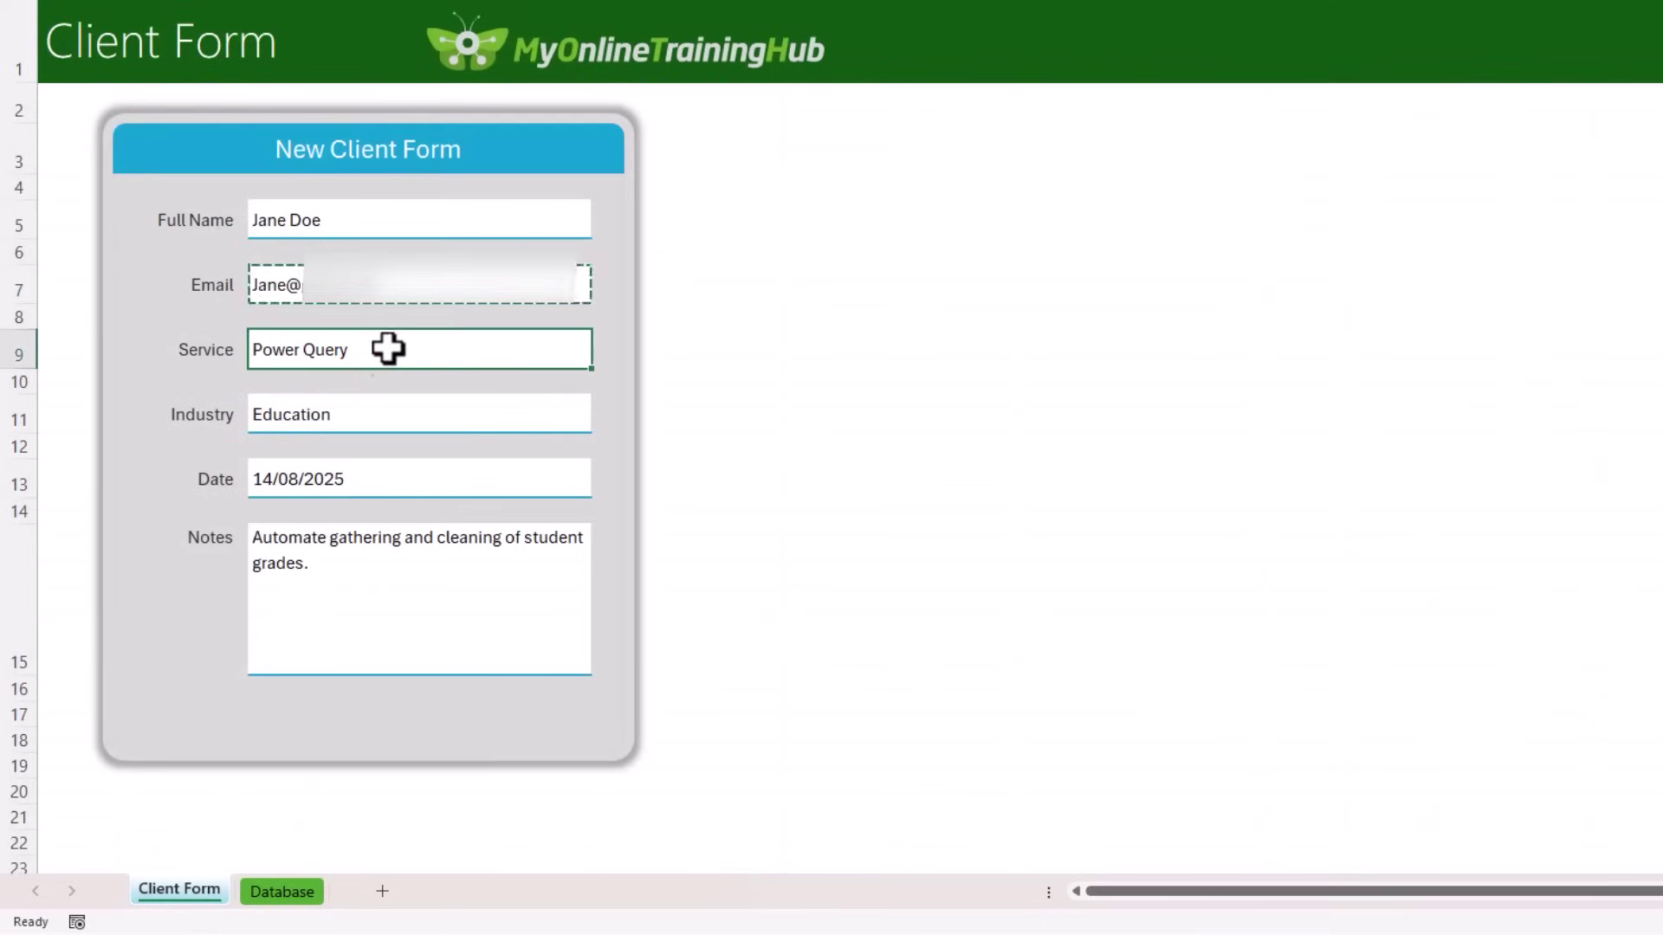
key(ctrl+c)
click(291, 890)
click(652, 217)
key(ctrl+v)
Step: Copy the Industry (Education) and Date (14/08/2025) fields into the table row
click(210, 891)
click(363, 419)
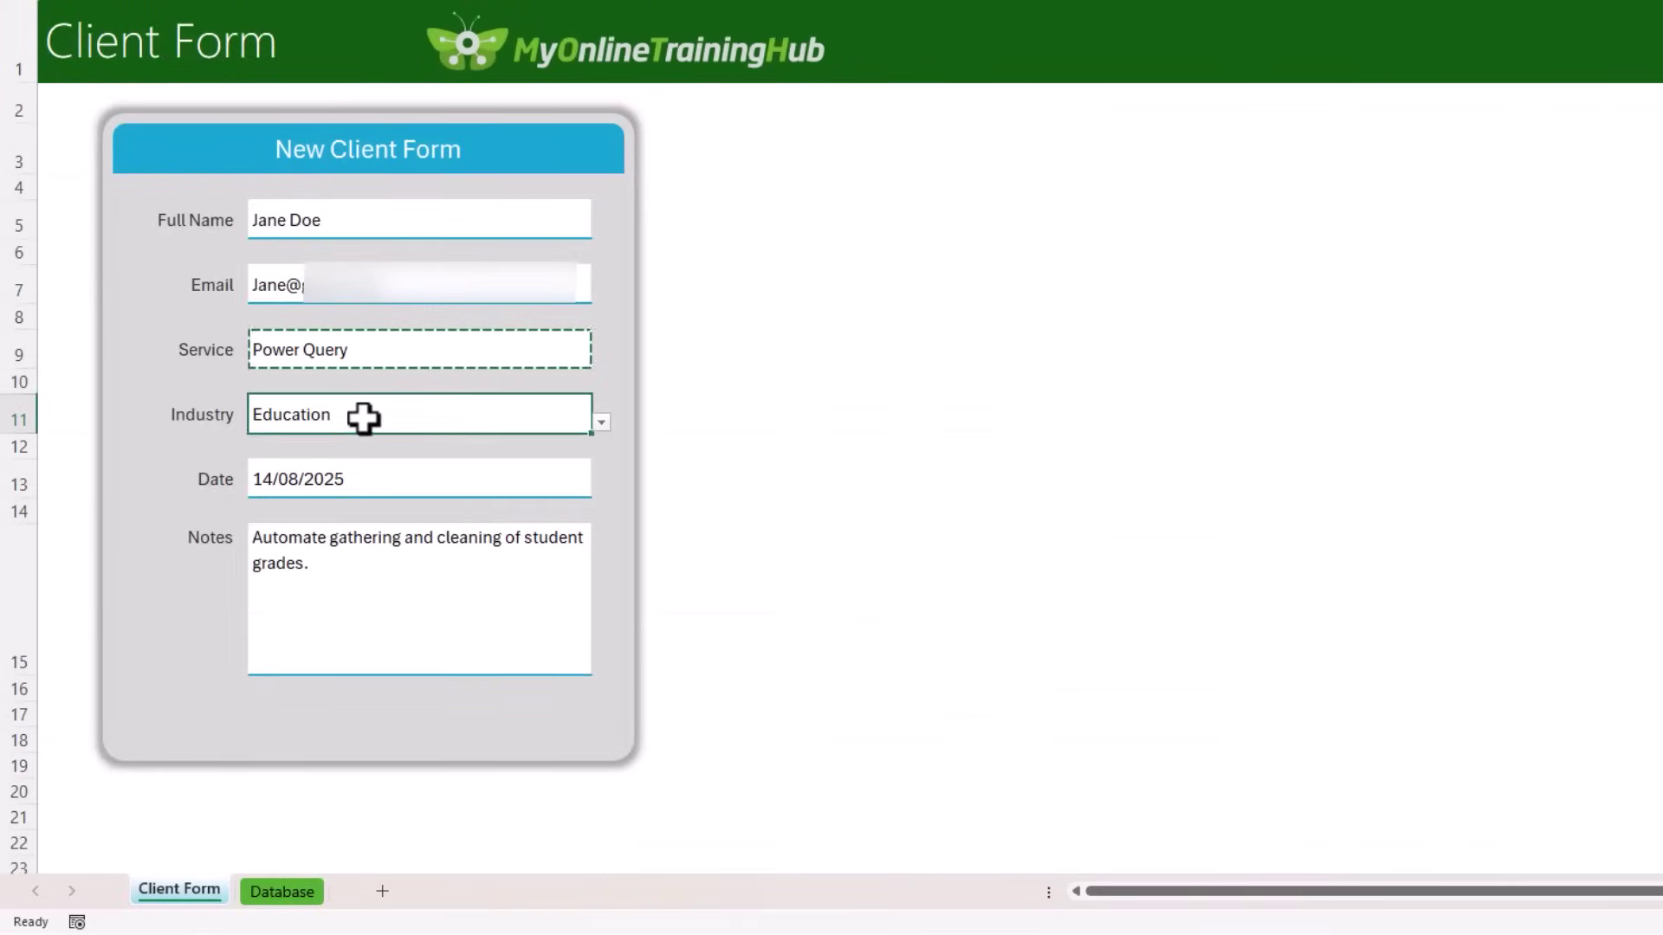
key(ctrl+c)
click(282, 889)
click(824, 213)
key(ctrl+v)
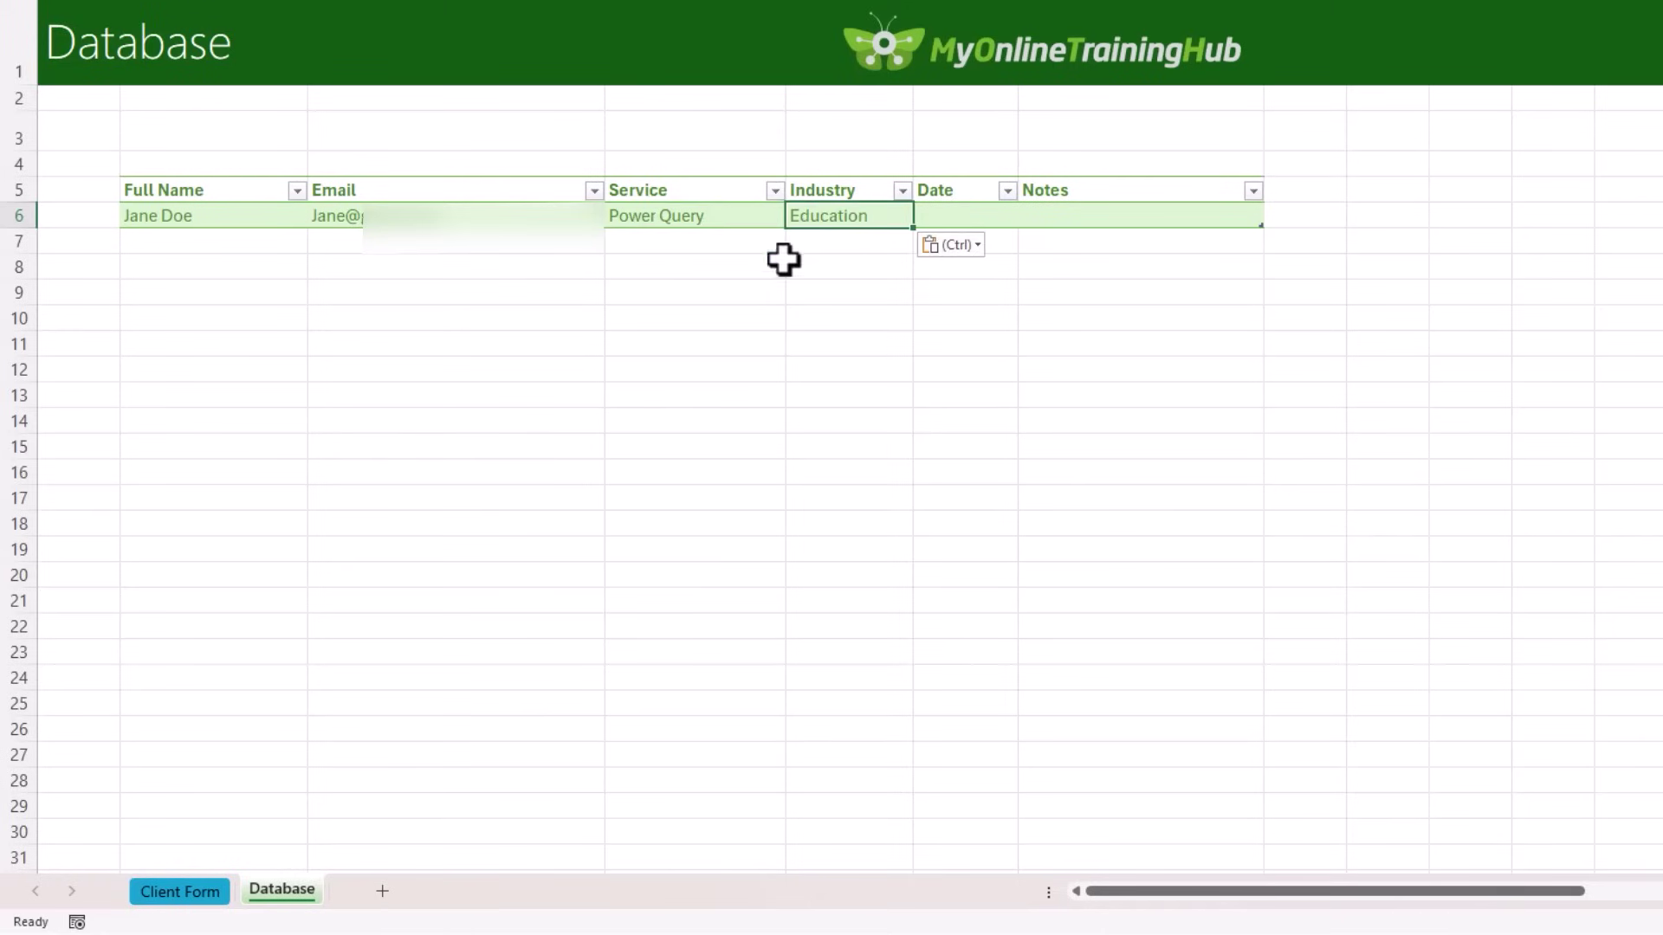
click(208, 890)
click(327, 478)
key(ctrl+c)
click(260, 885)
click(961, 212)
key(ctrl+v)
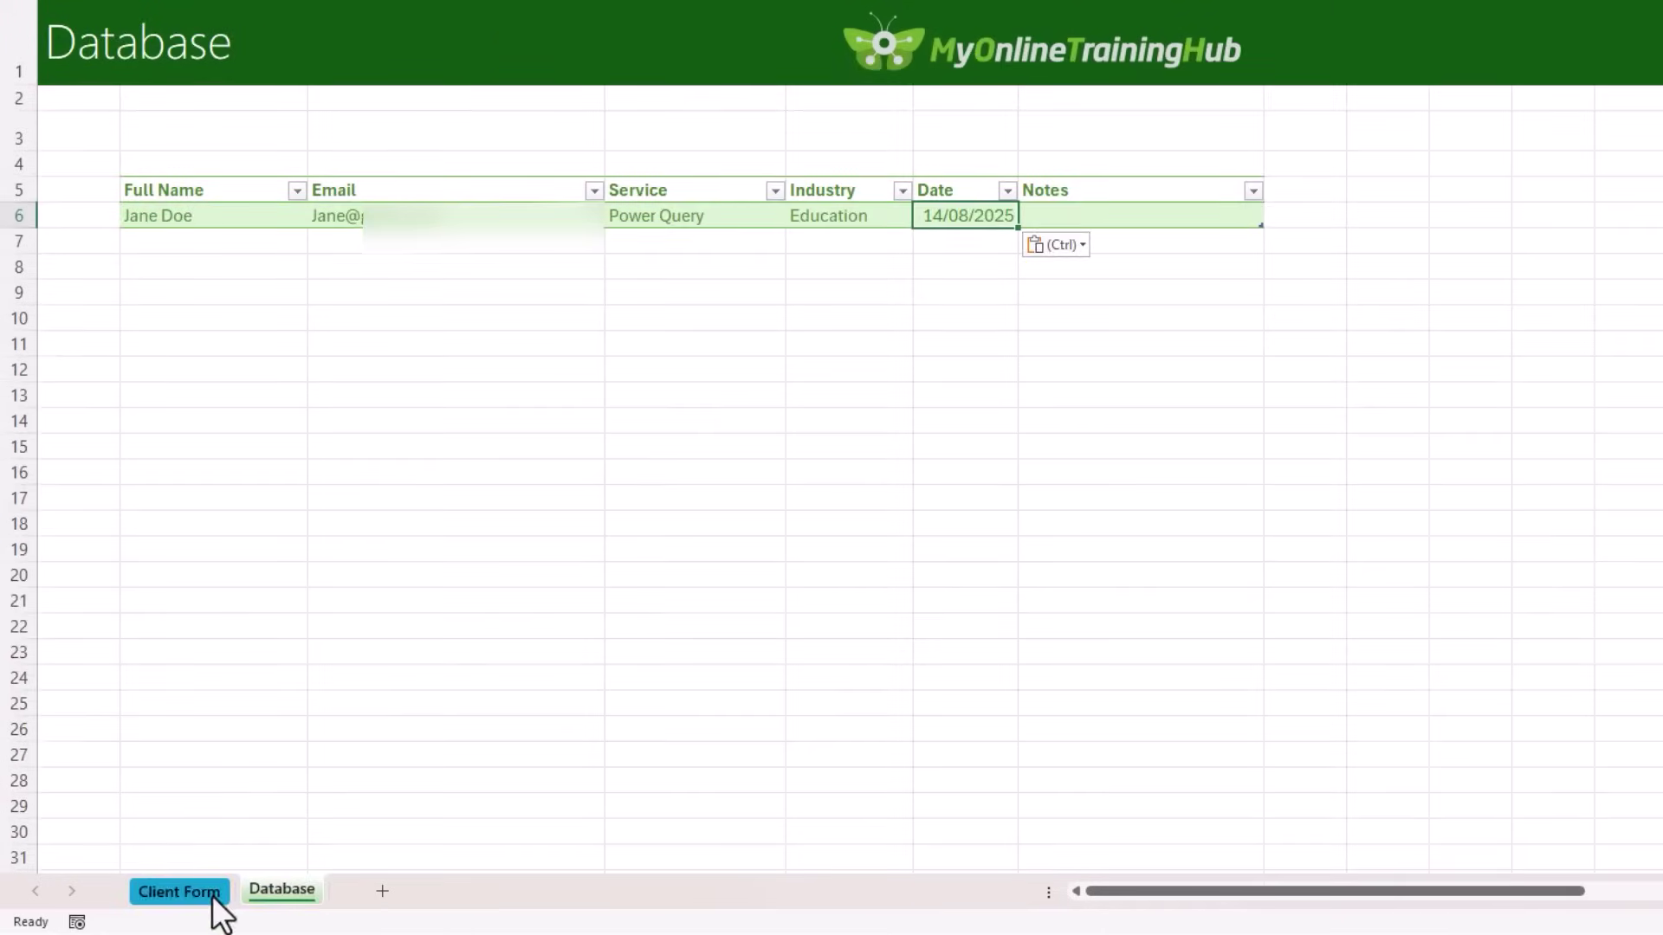
Step: Copy the Notes field into the table's Notes column
click(214, 897)
click(312, 597)
key(ctrl+c)
click(272, 892)
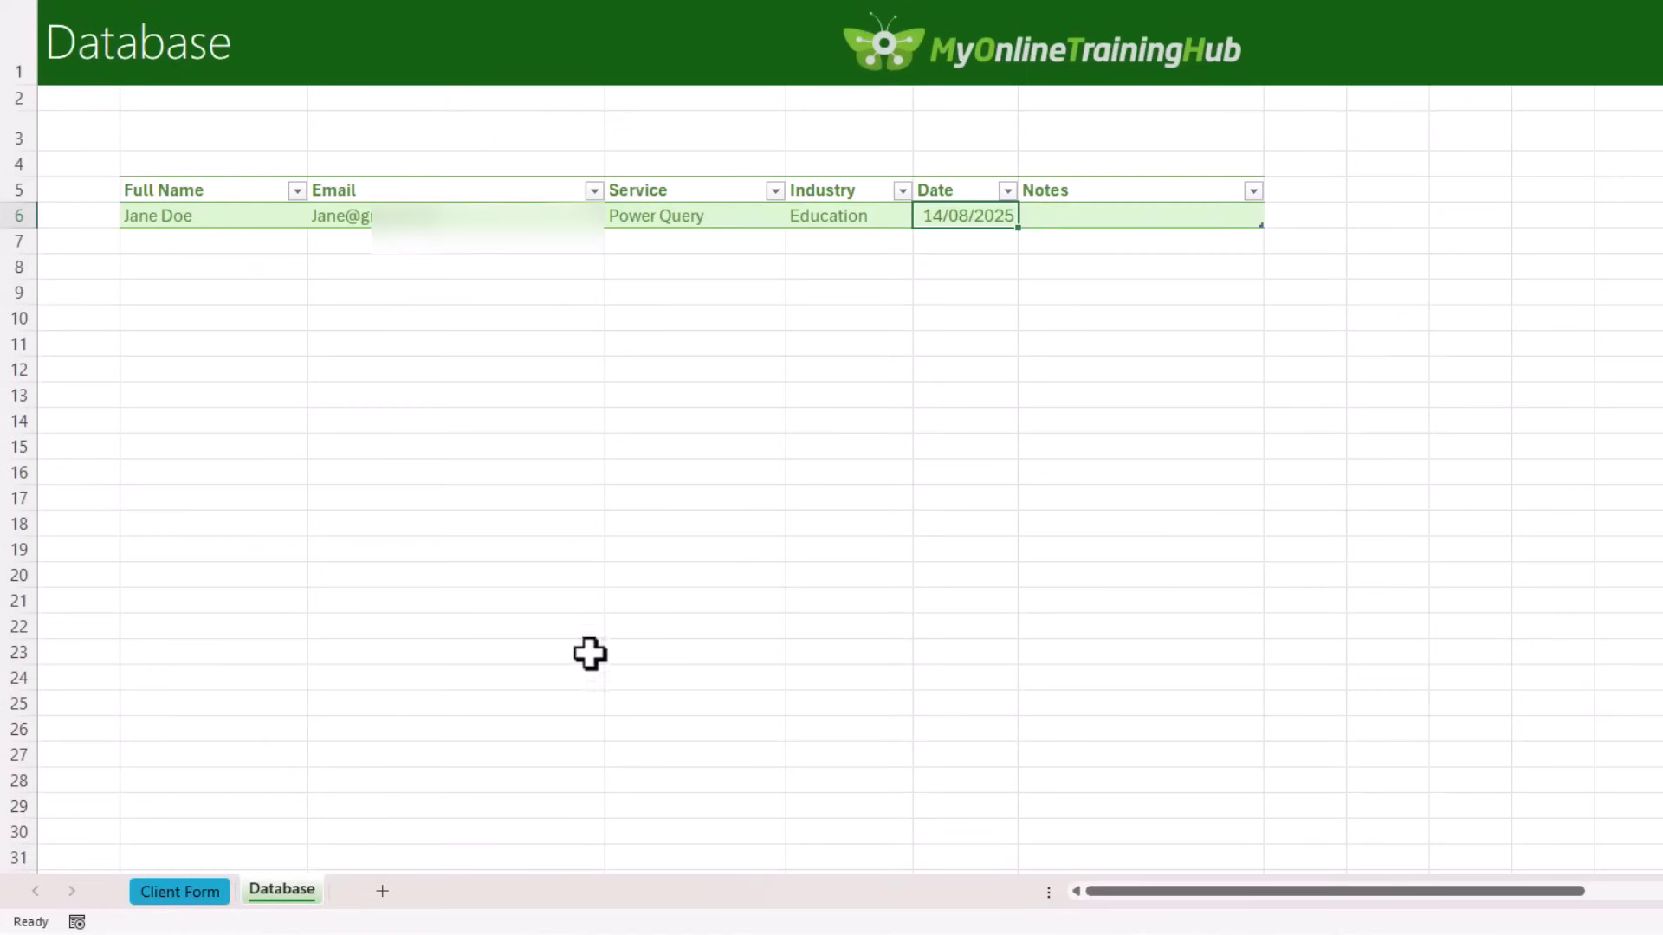
click(1180, 213)
key(ctrl+v)
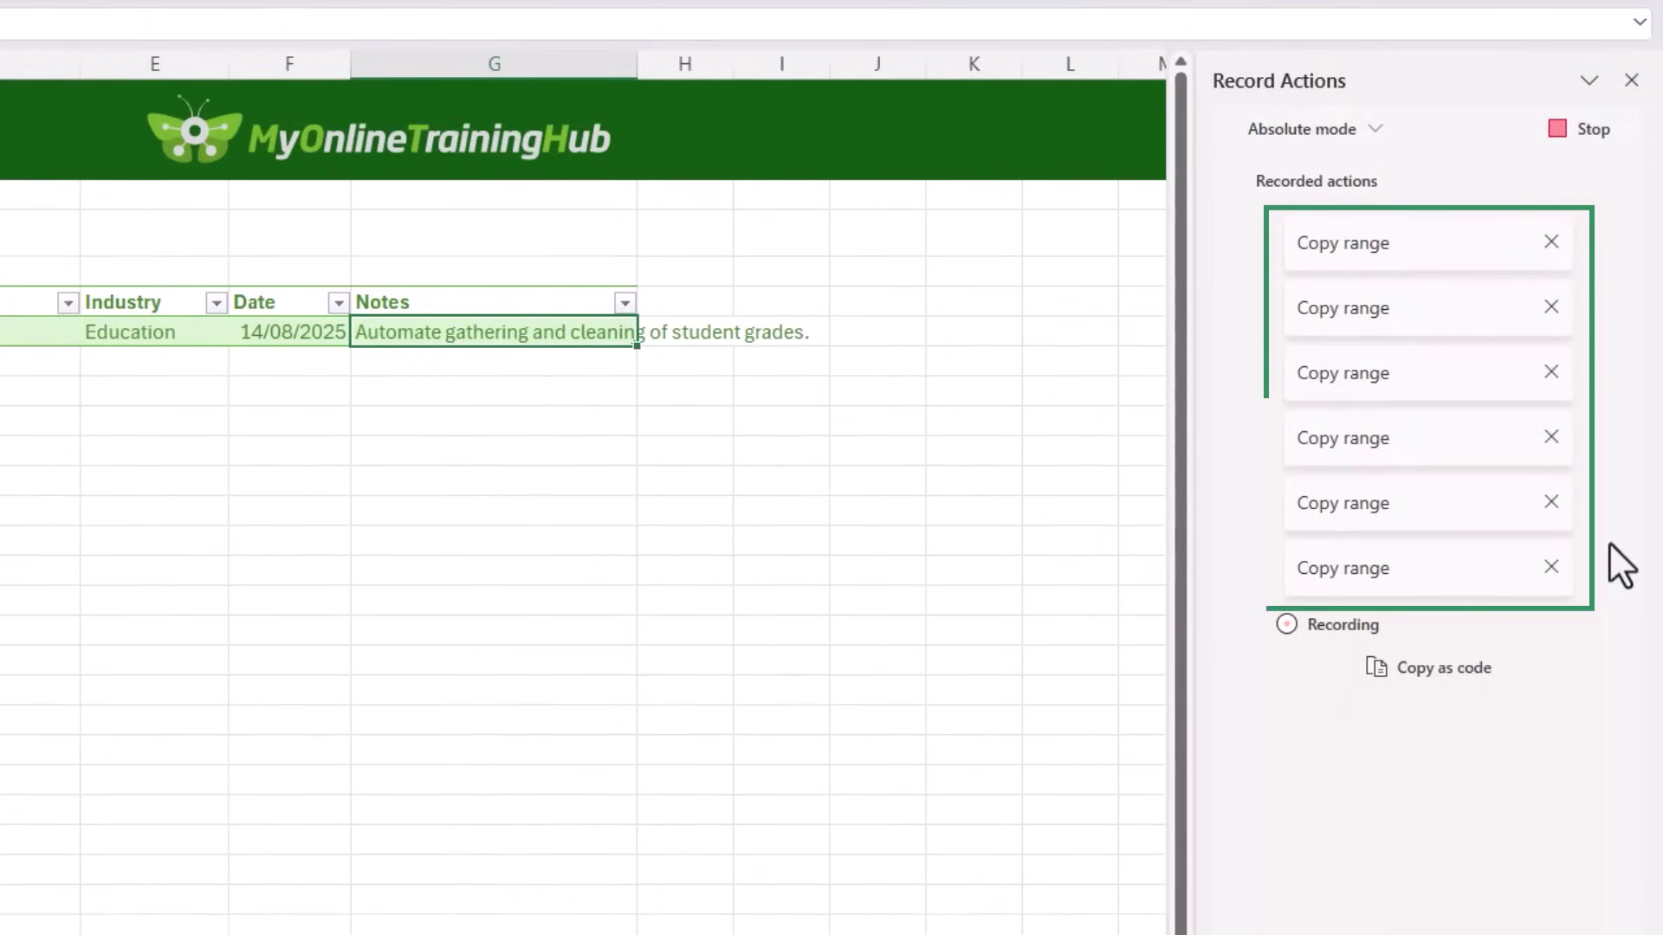
Step: Stop the recording to save Script 1, then open its code in a widened editor
click(1552, 140)
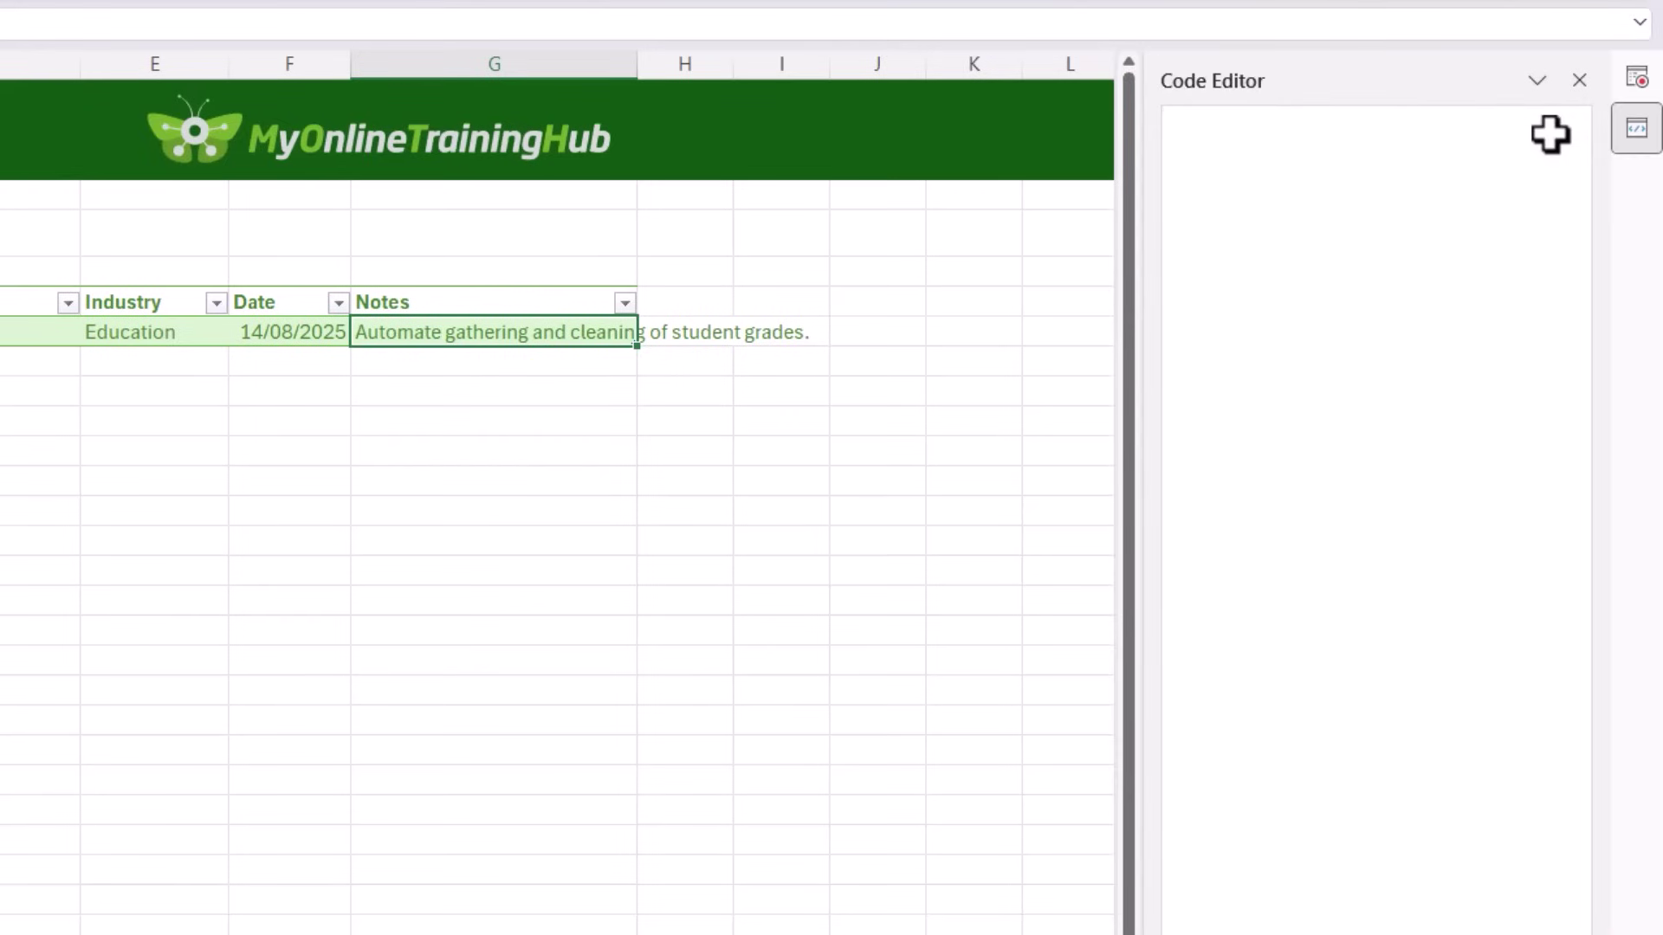
drag(1149, 461, 662, 450)
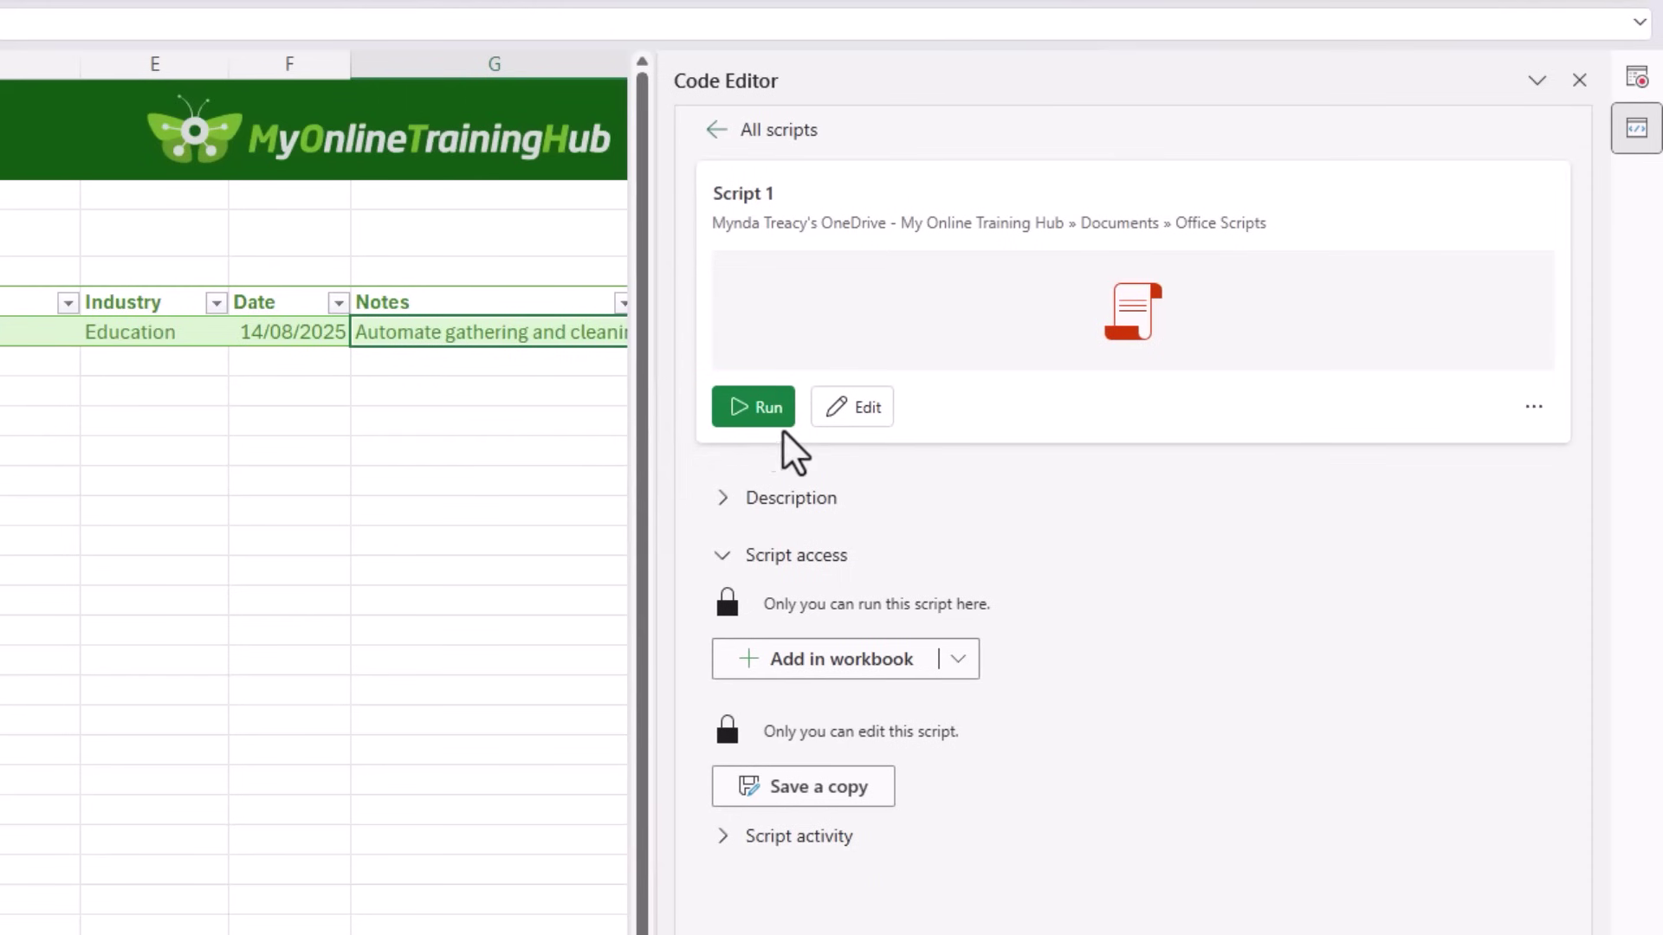
click(845, 420)
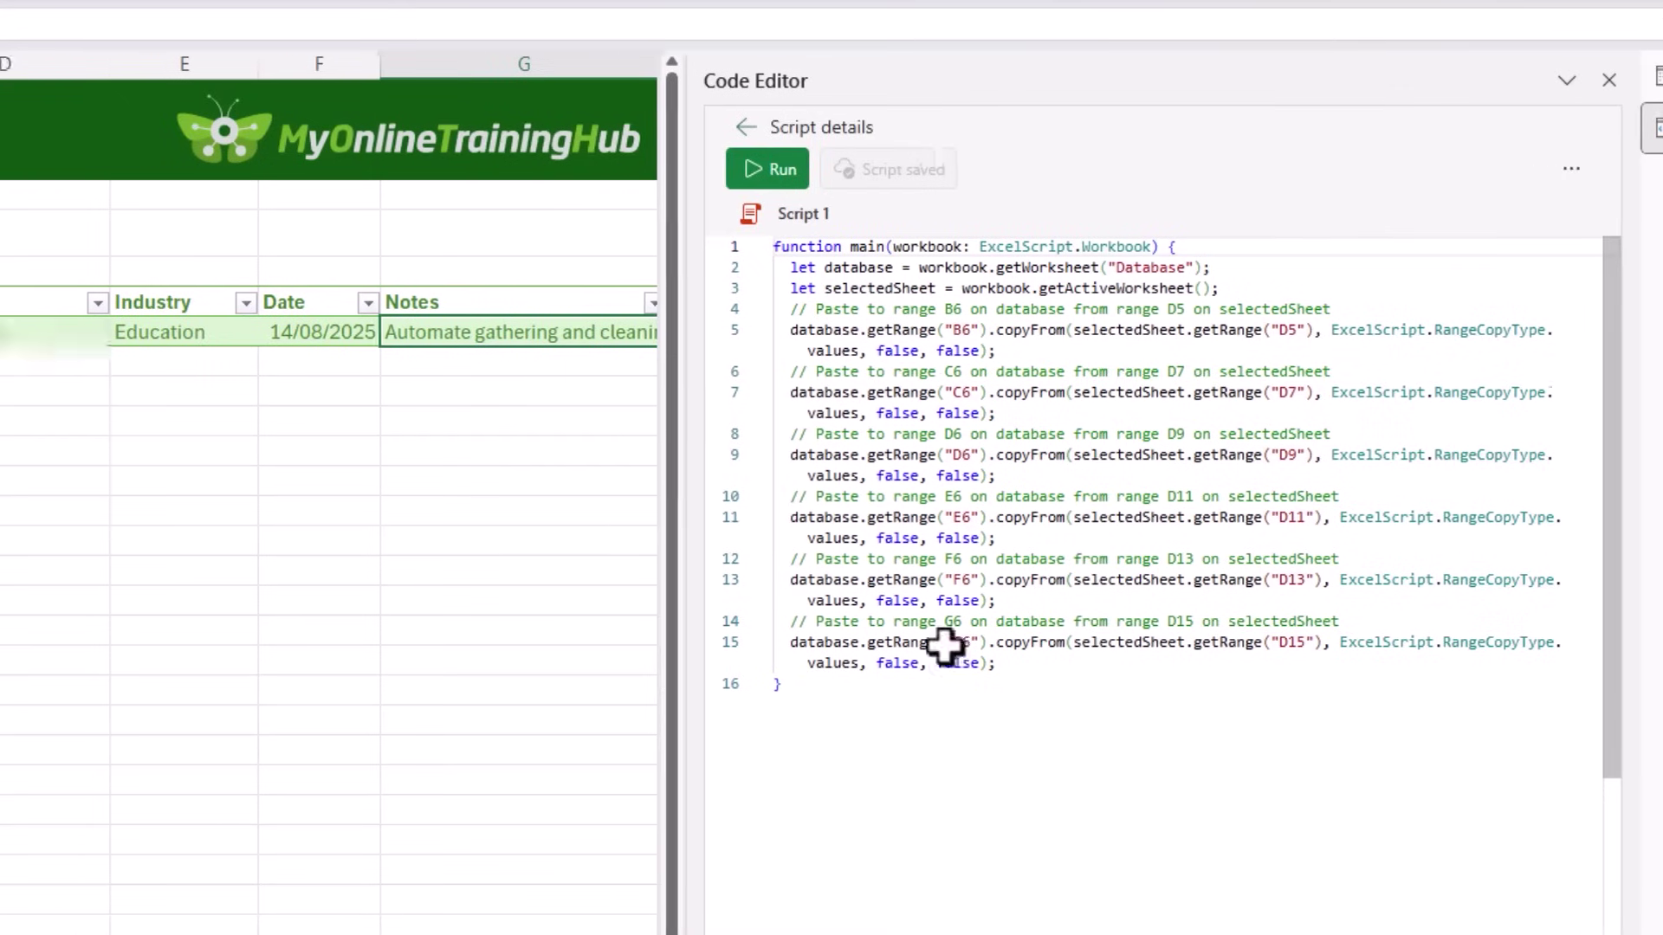
Step: Select and copy the entire recorded script code
click(304, 331)
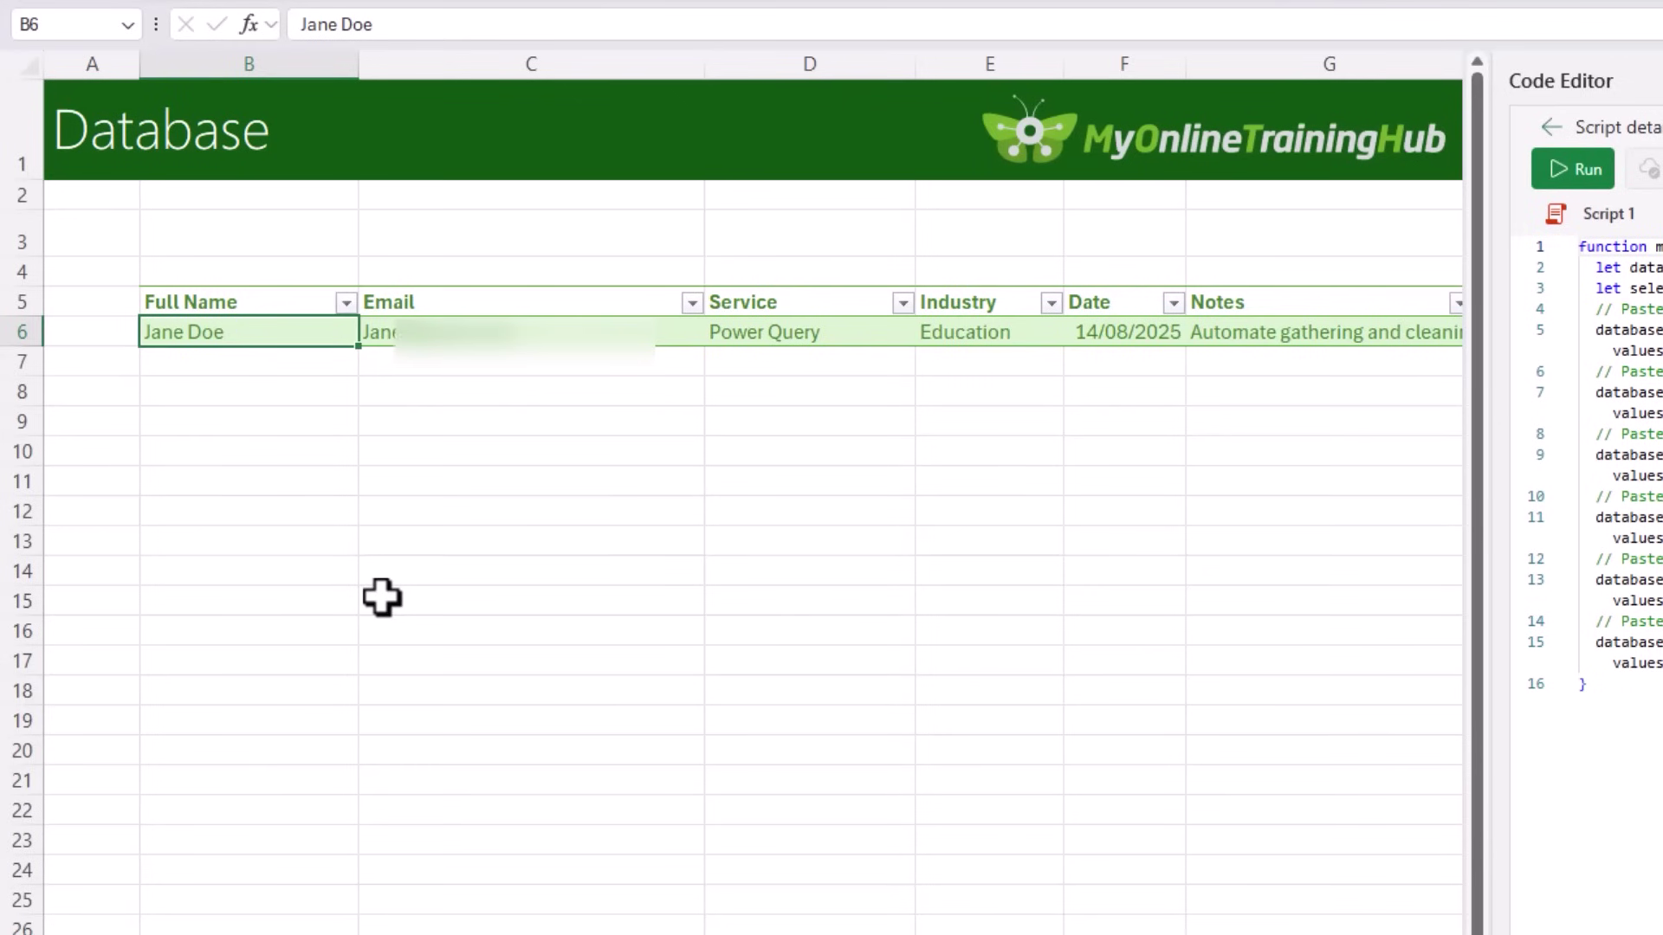
key(Down)
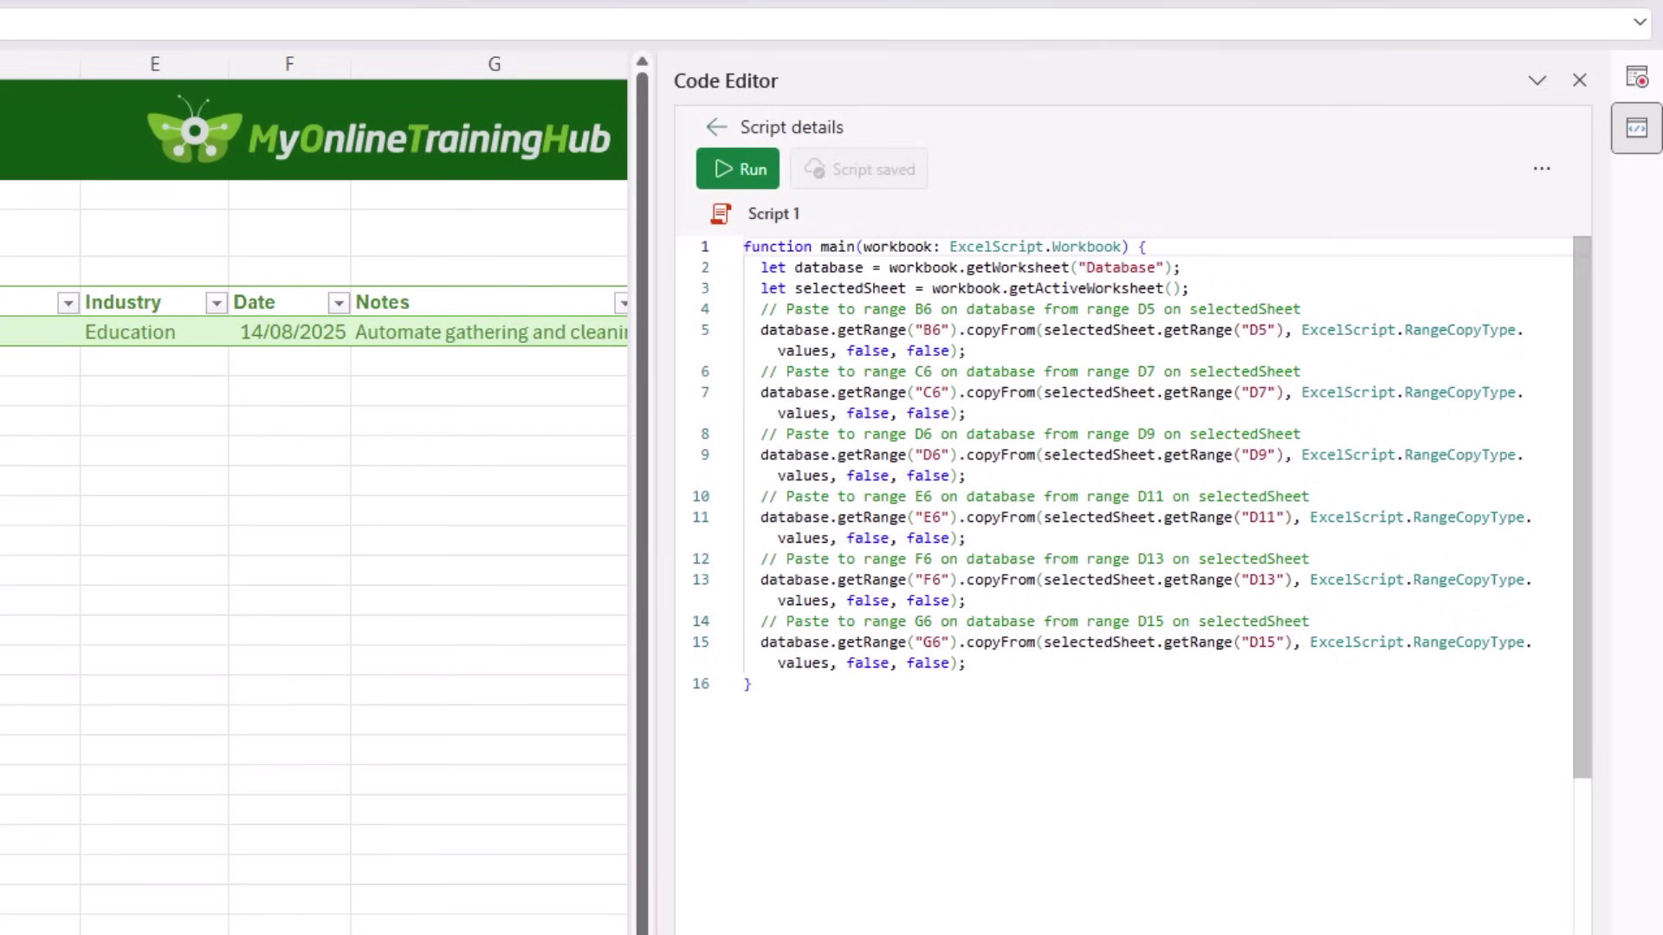
drag(854, 713, 717, 250)
key(ctrl+c)
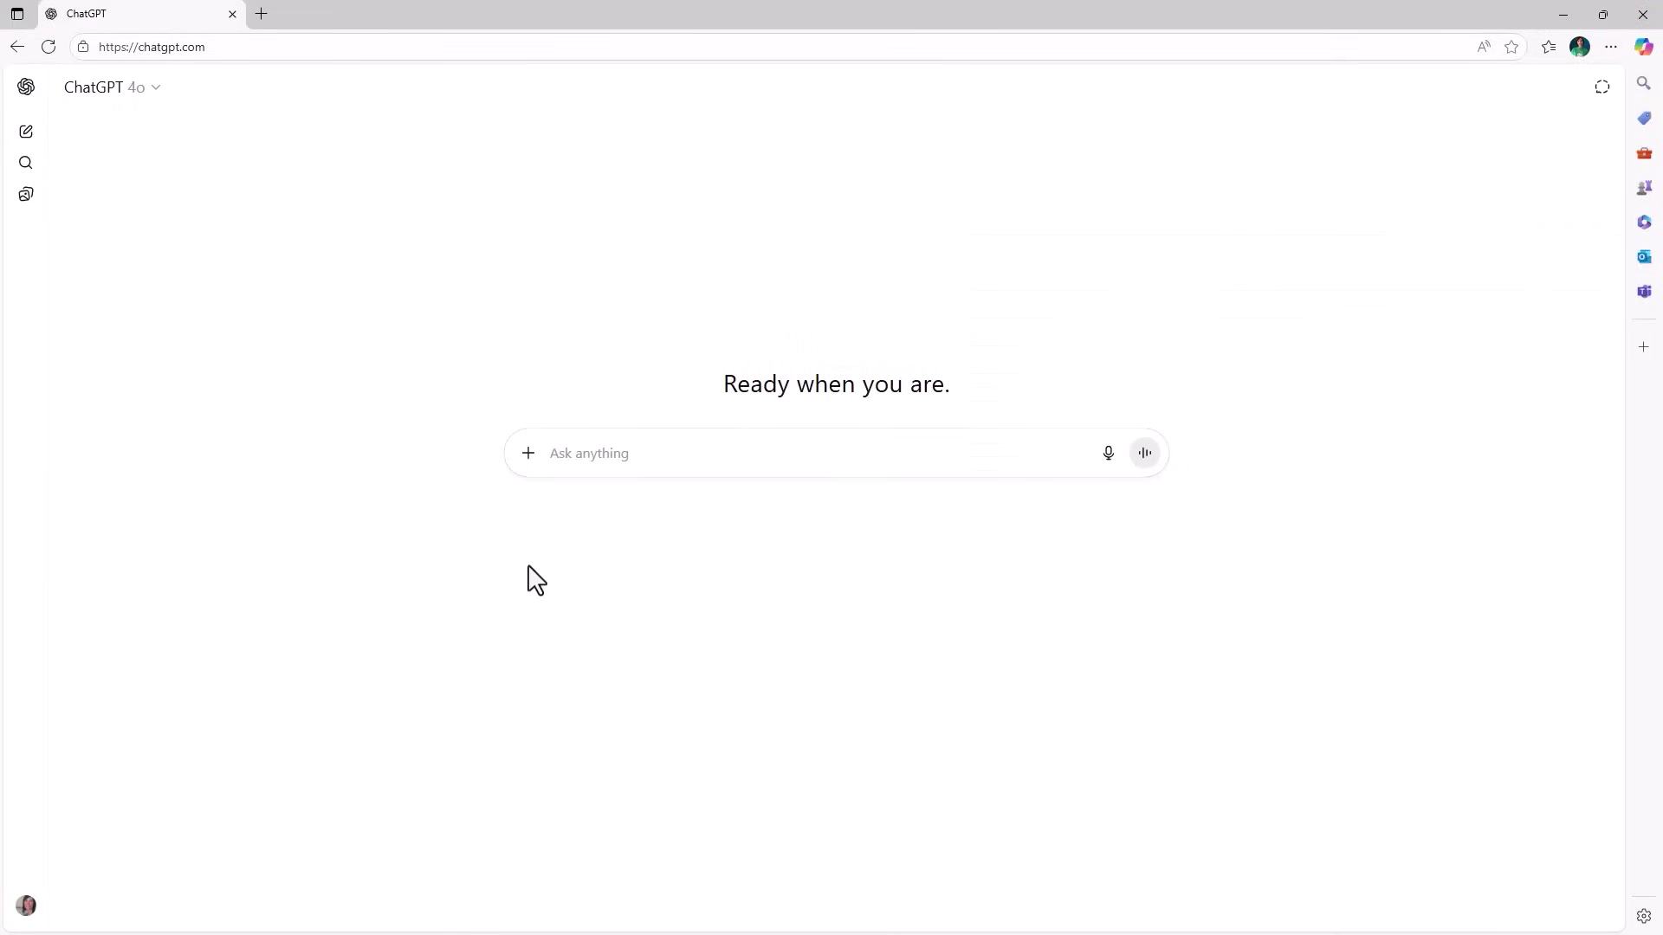
Step: Build the ChatGPT prompt with the explanation above the pasted script and the requested changes below it
click(161, 88)
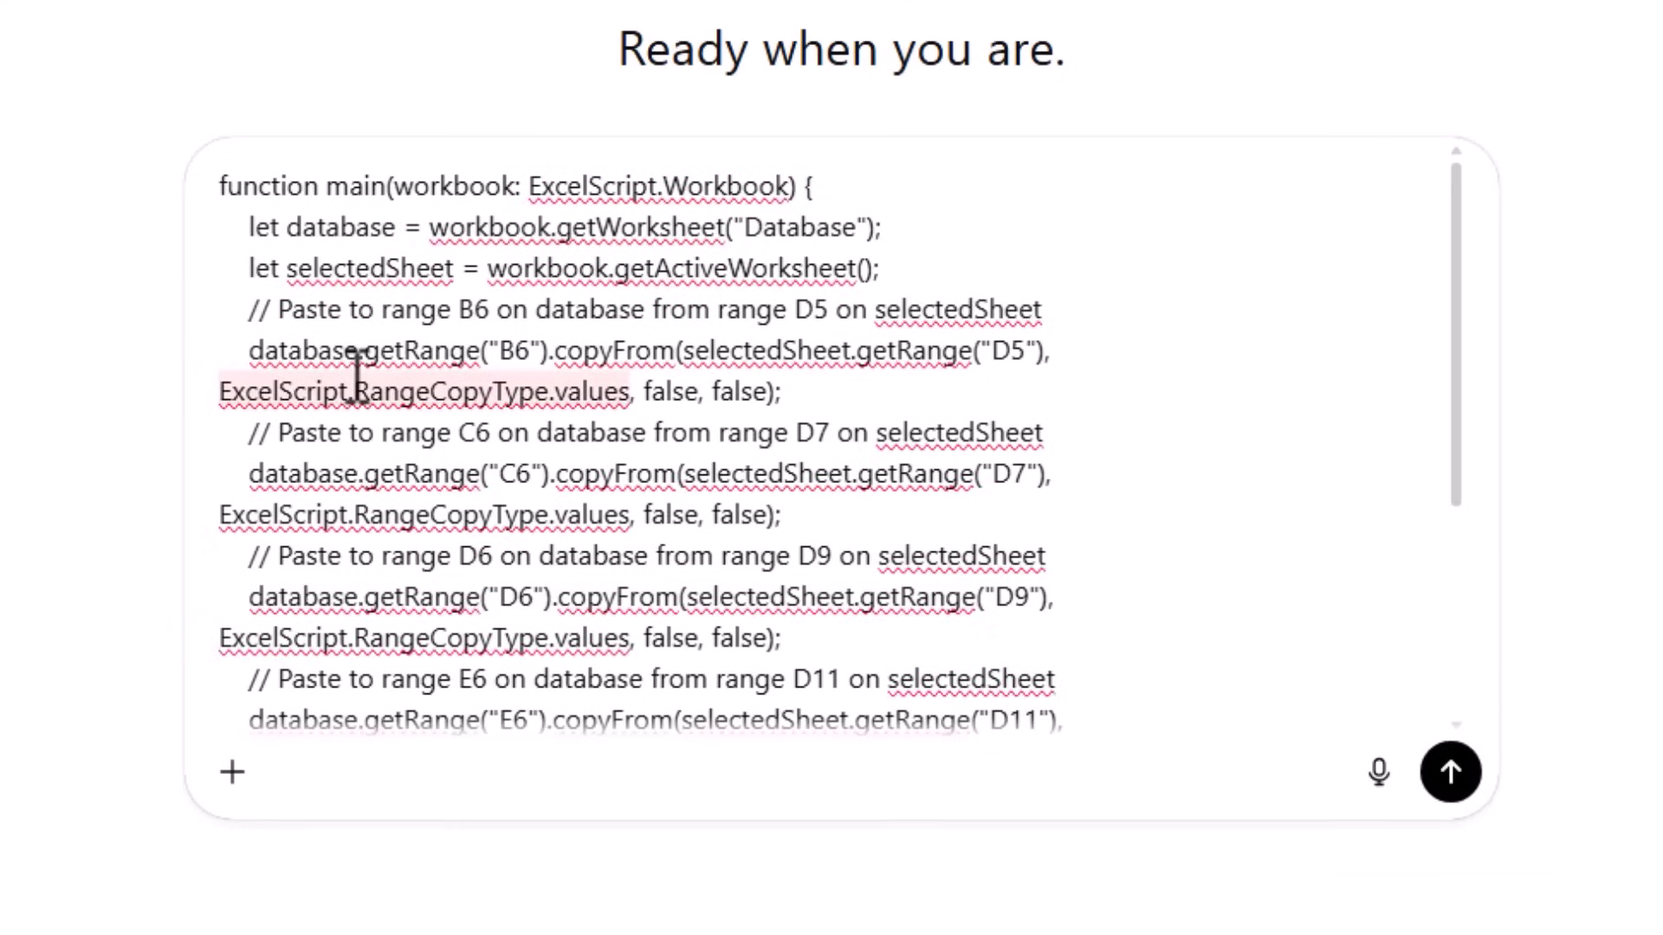
key(shift+Return)
key(shift+Return)
key(shift+Return)
key(shift+Return)
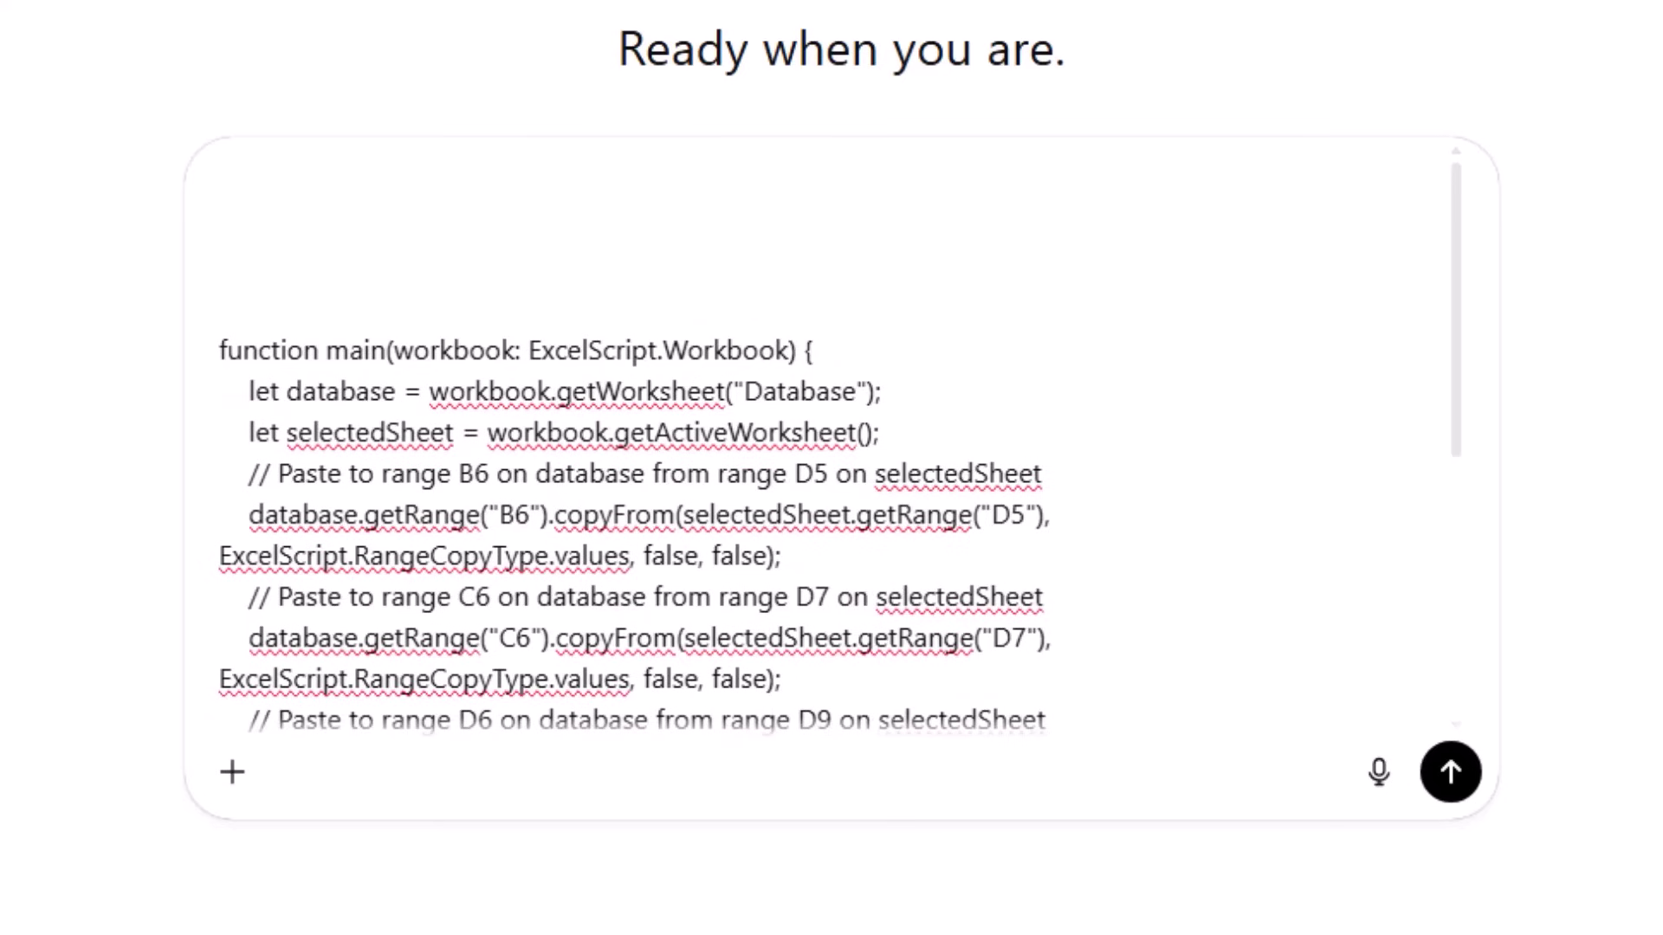
key(ctrl+v)
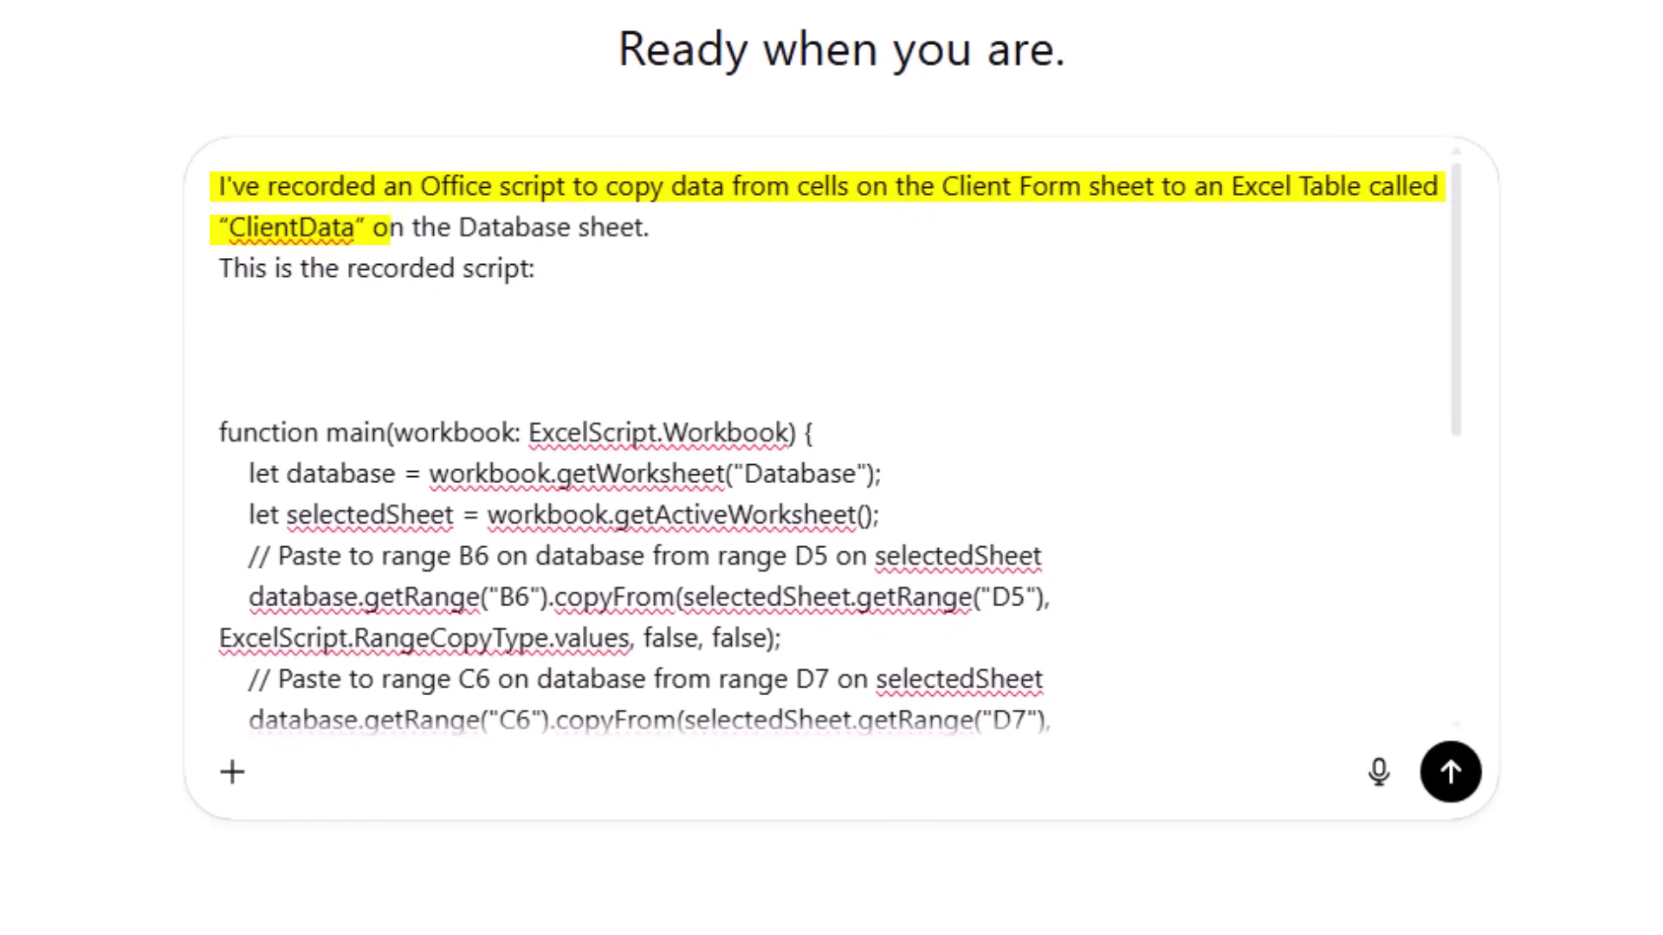
key(BackSpace)
key(BackSpace)
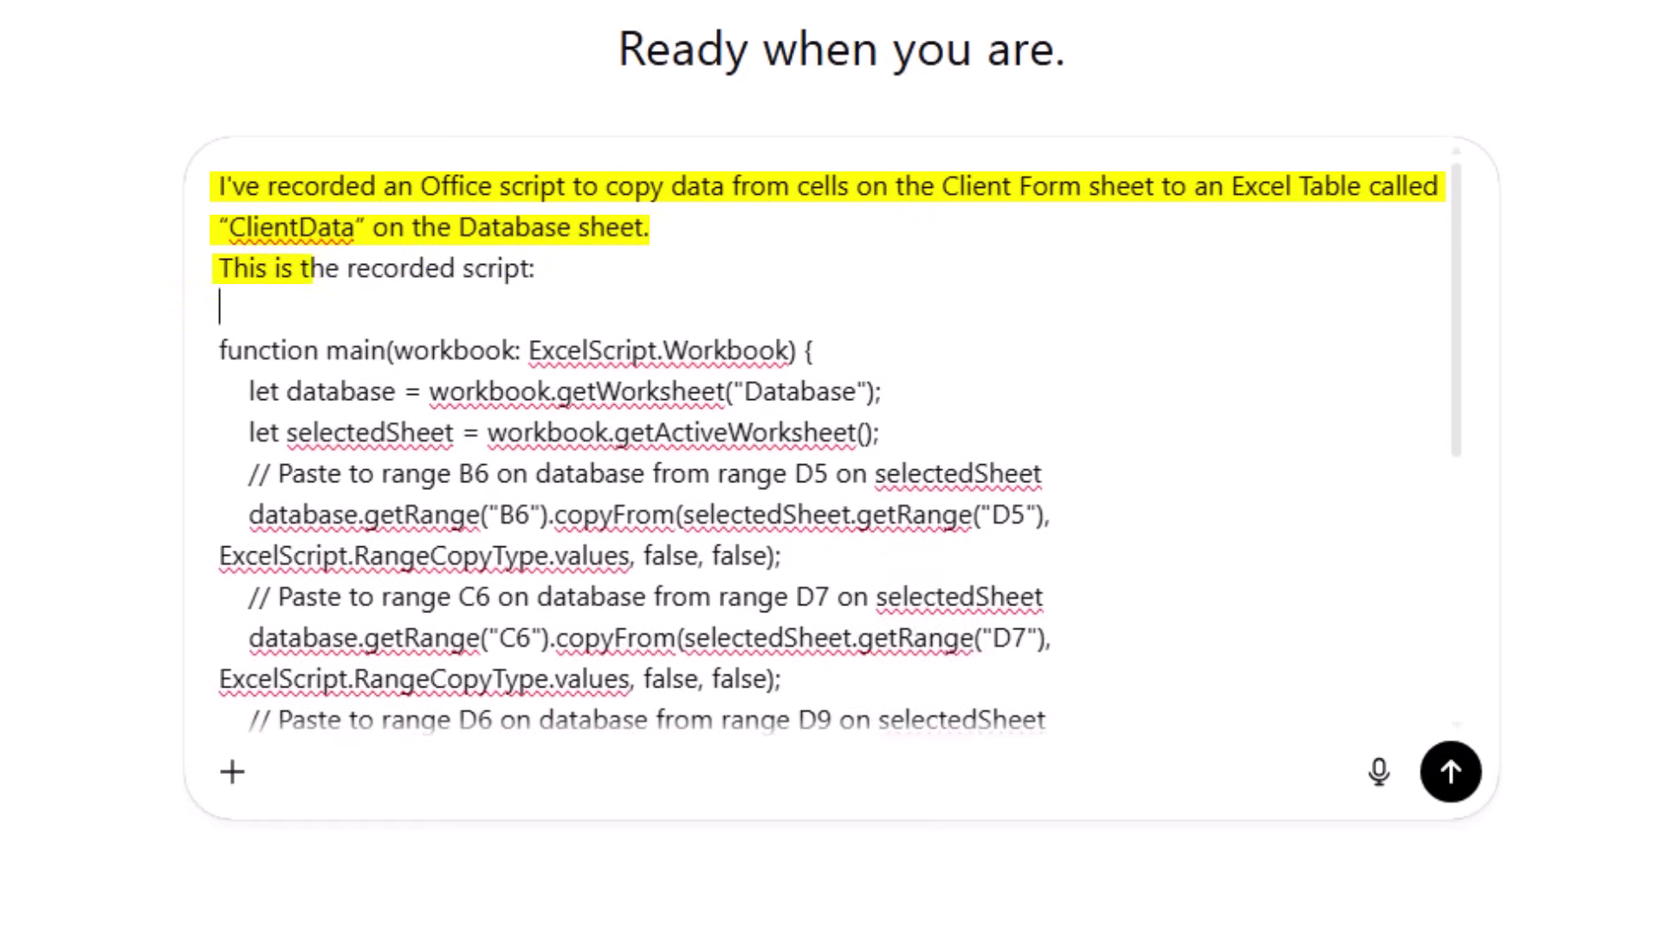
key(ctrl+End)
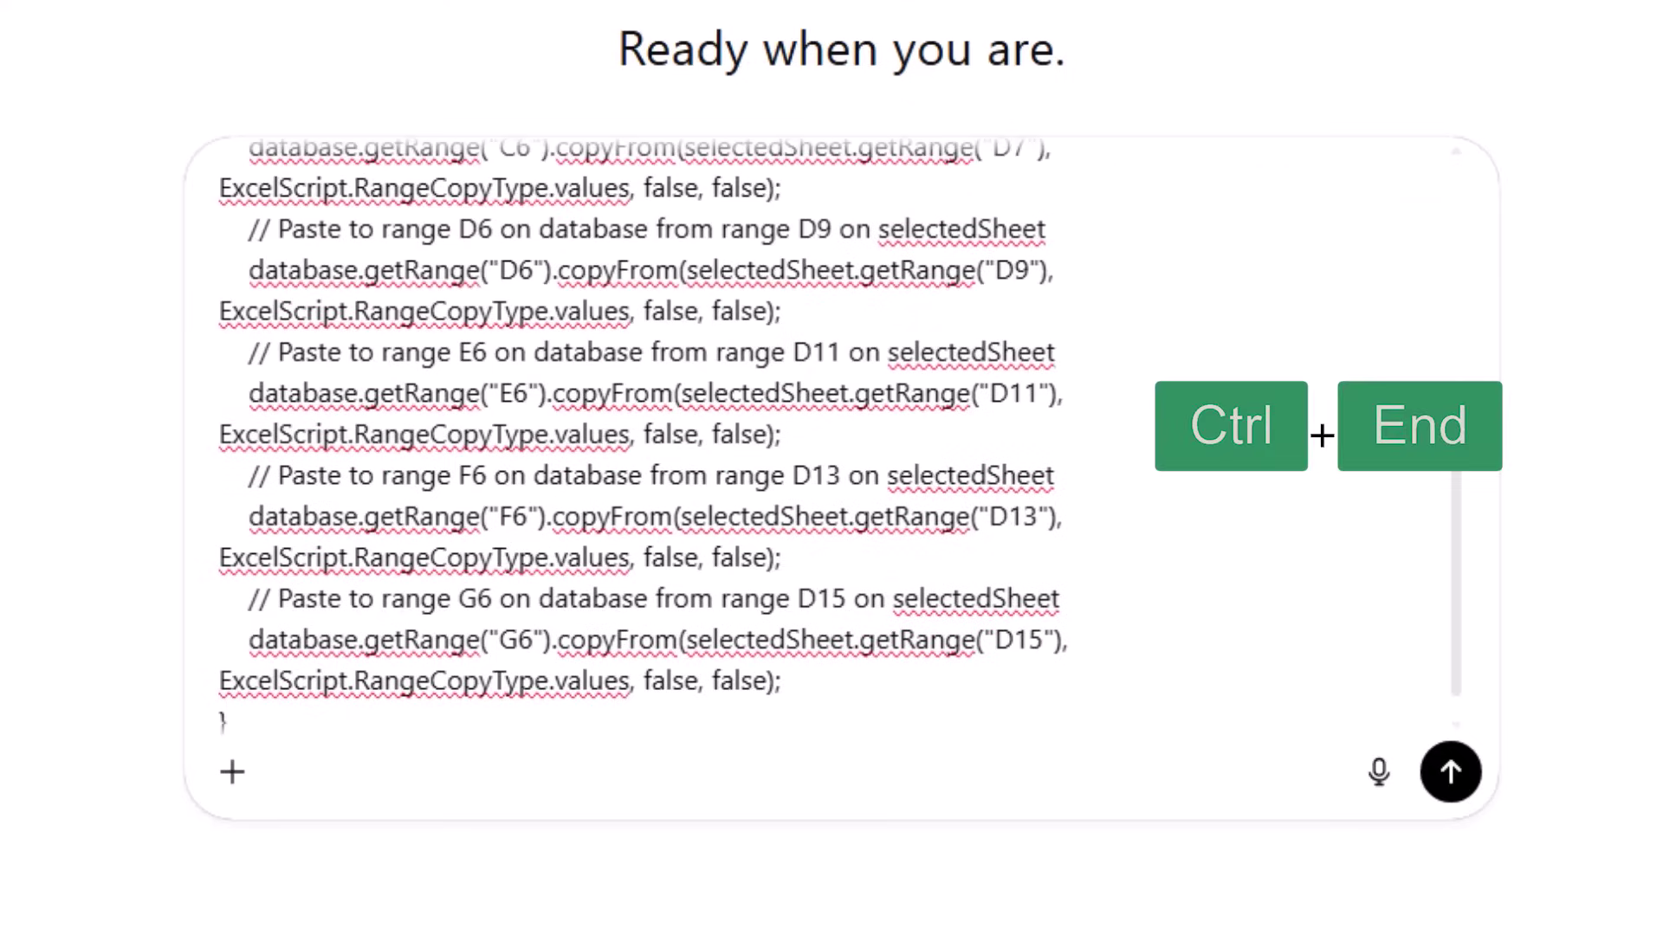
key(Return)
key(Return)
key(Return)
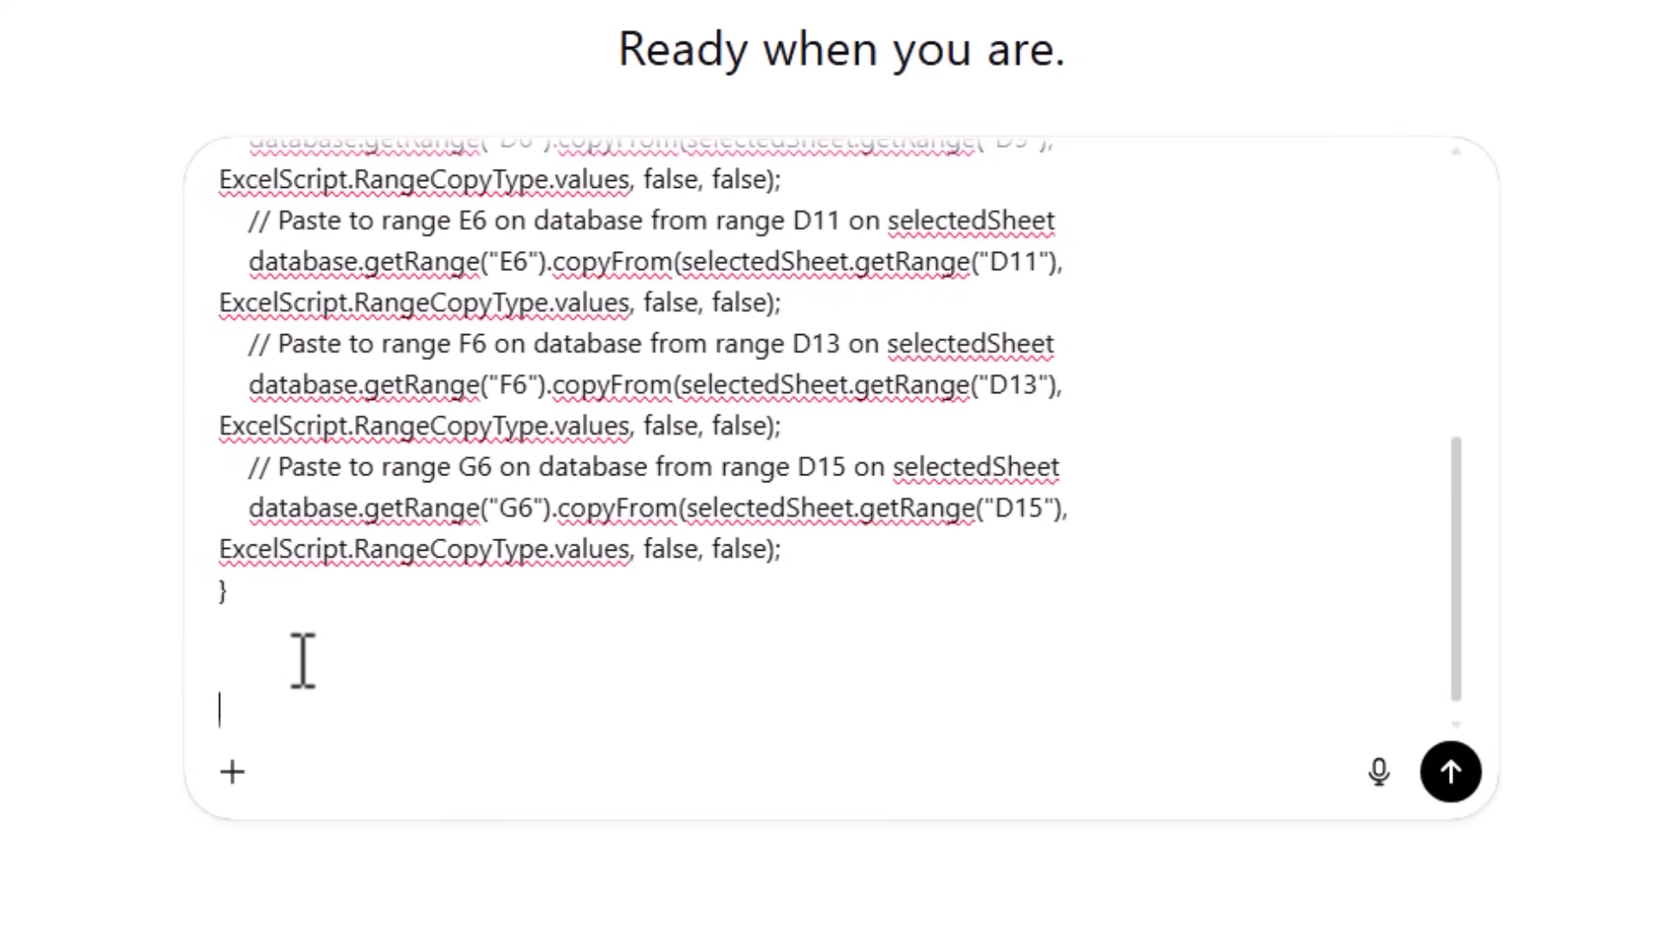
text(However, I need a few changes: 1. Allow for the first row of the ClientData table to be empty, in which case paste the data in the first row. If it's not empty, add a new row, then get the last row of the table and paste the data there. 2. The ClientData table doesn’t start in cell A1, so you should reference the actual table range. 3. Then, clear the cells in the Client Form sheet (except for the Date field in cell D13) ready for a new client. Rewrite the script accordingly.)
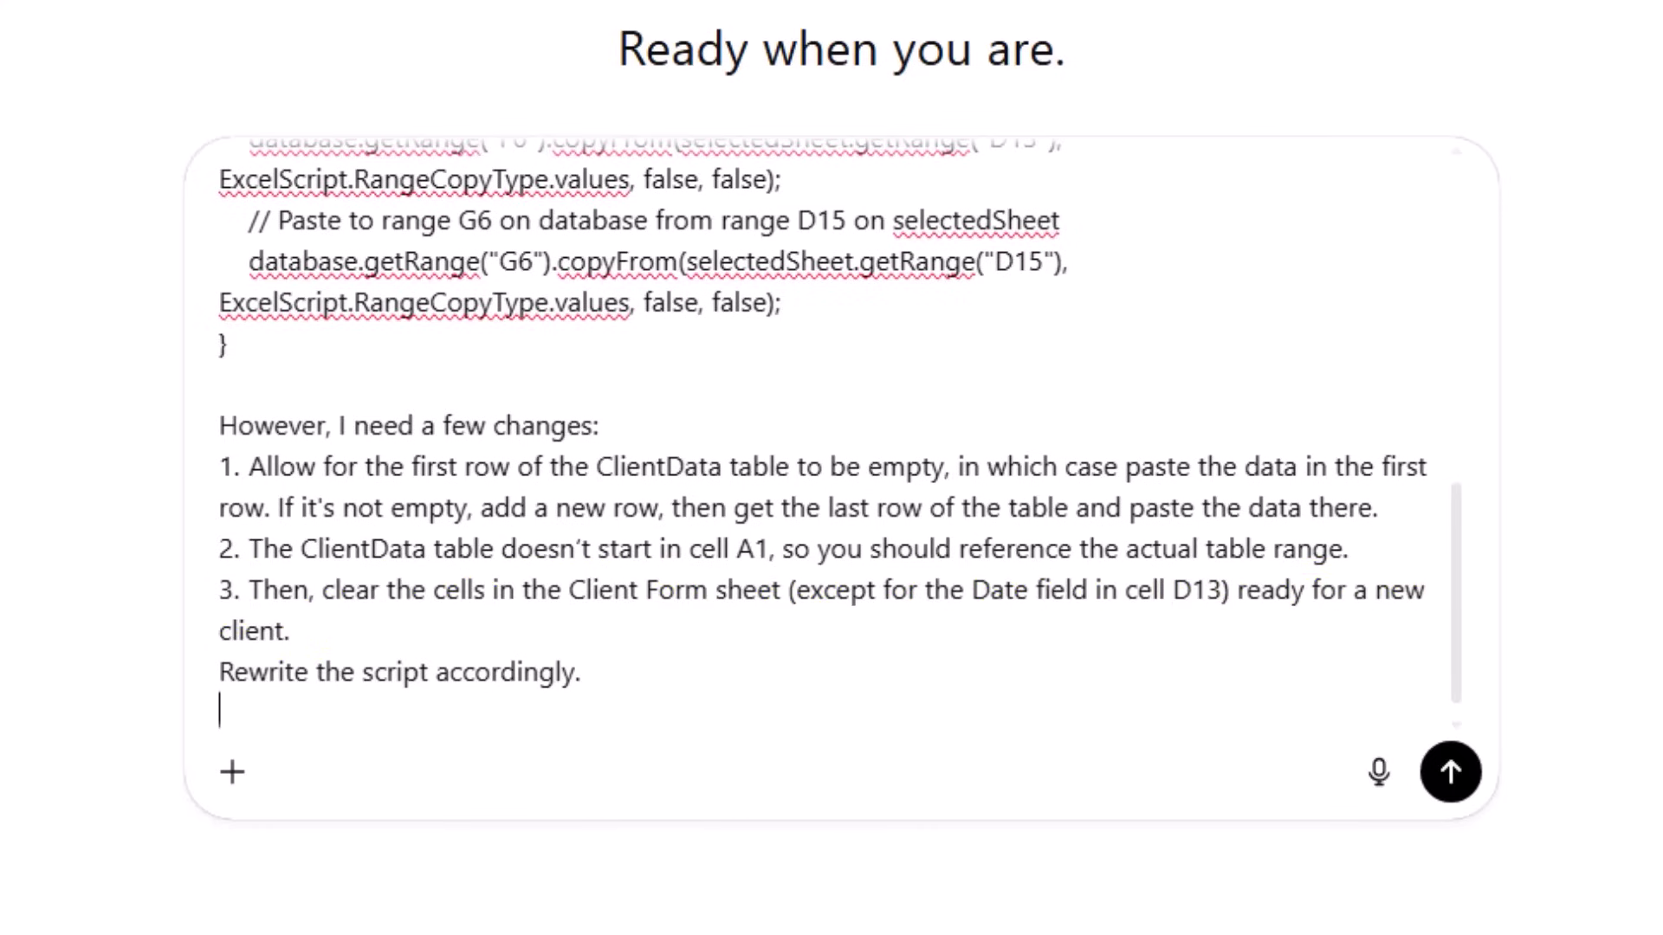
Step: Send the request and select all of ChatGPT's rewritten ClientData-appending script code
click(1453, 784)
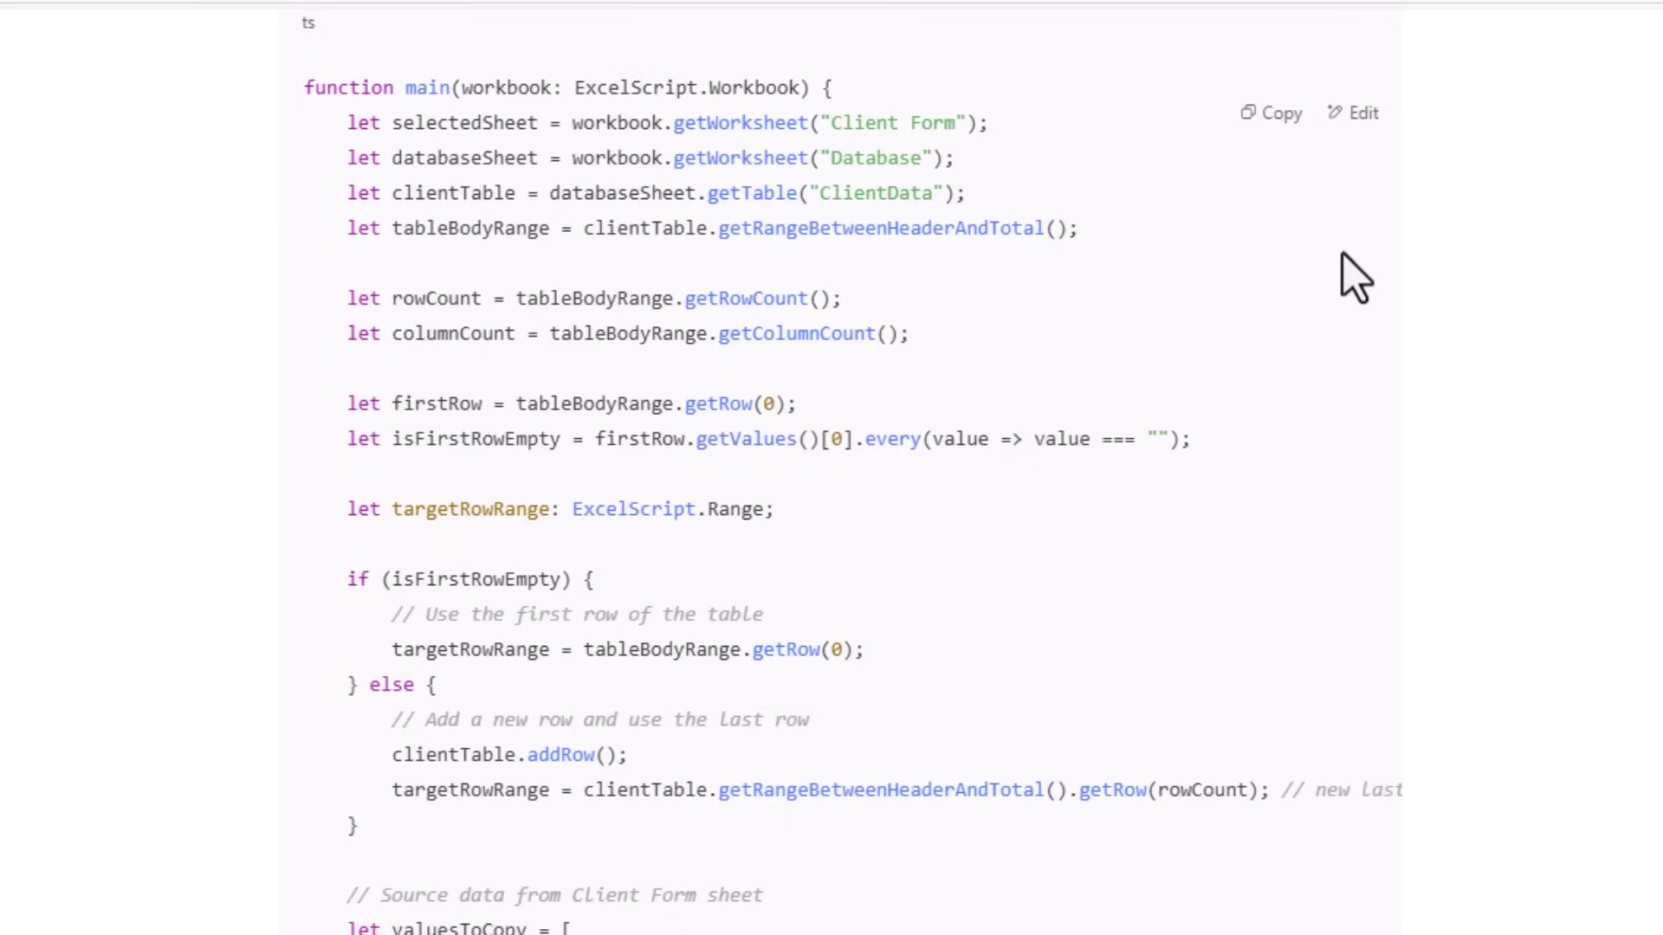
drag(303, 579, 826, 665)
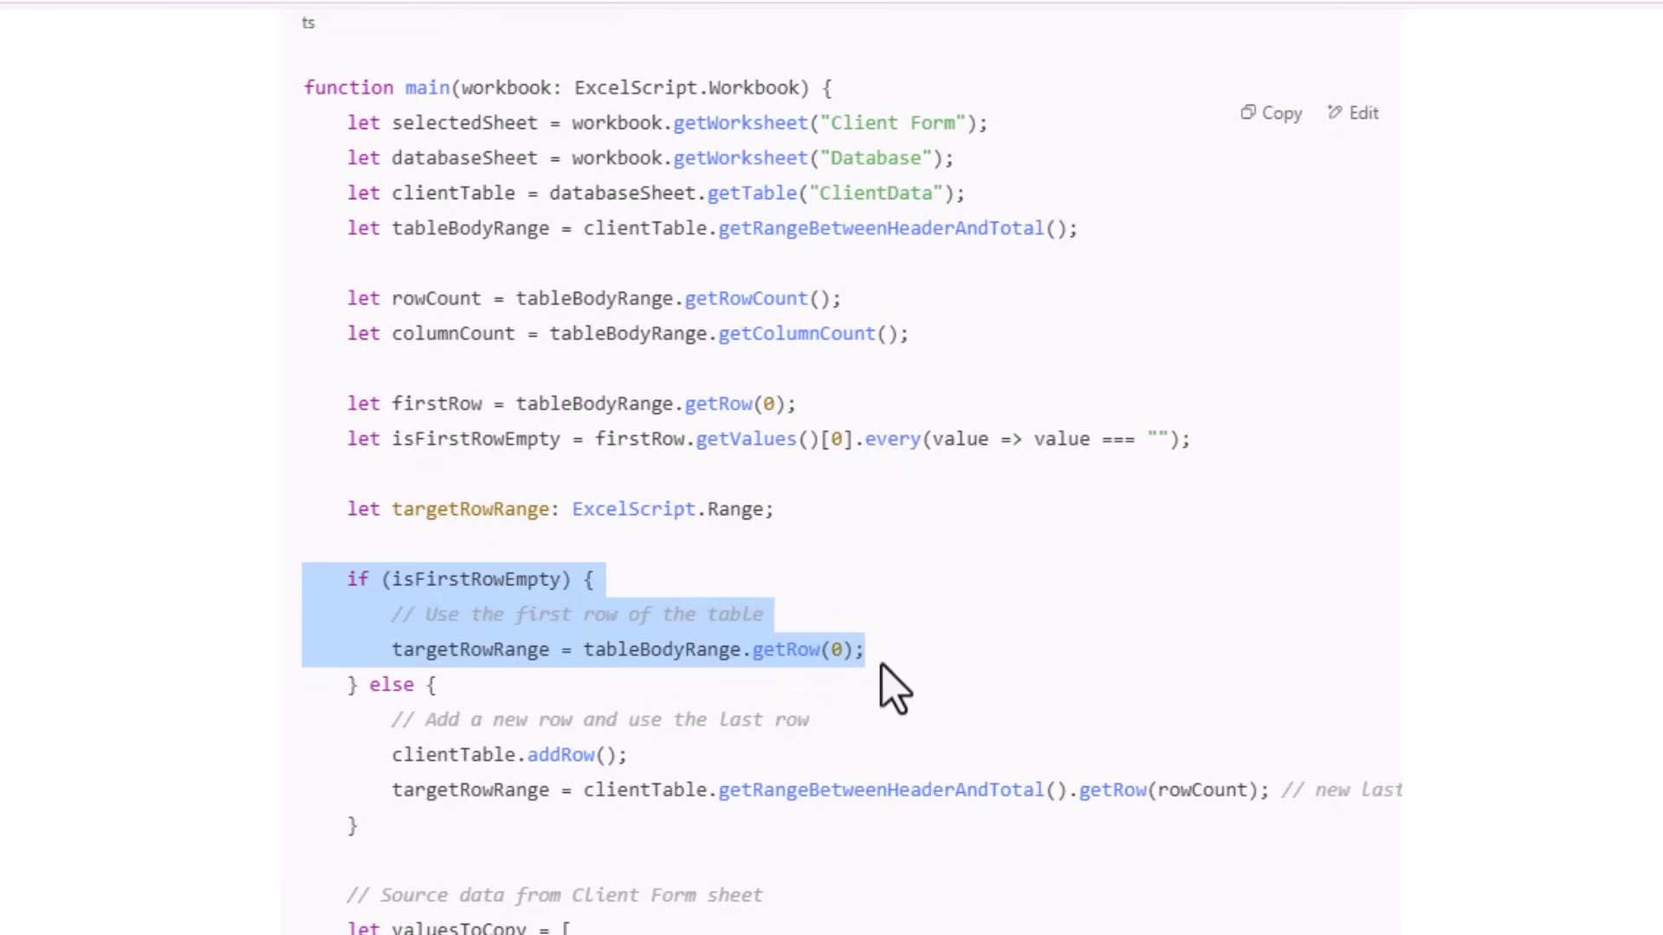
drag(309, 681, 1337, 833)
scroll(1333, 833, down, 3)
drag(305, 640, 935, 884)
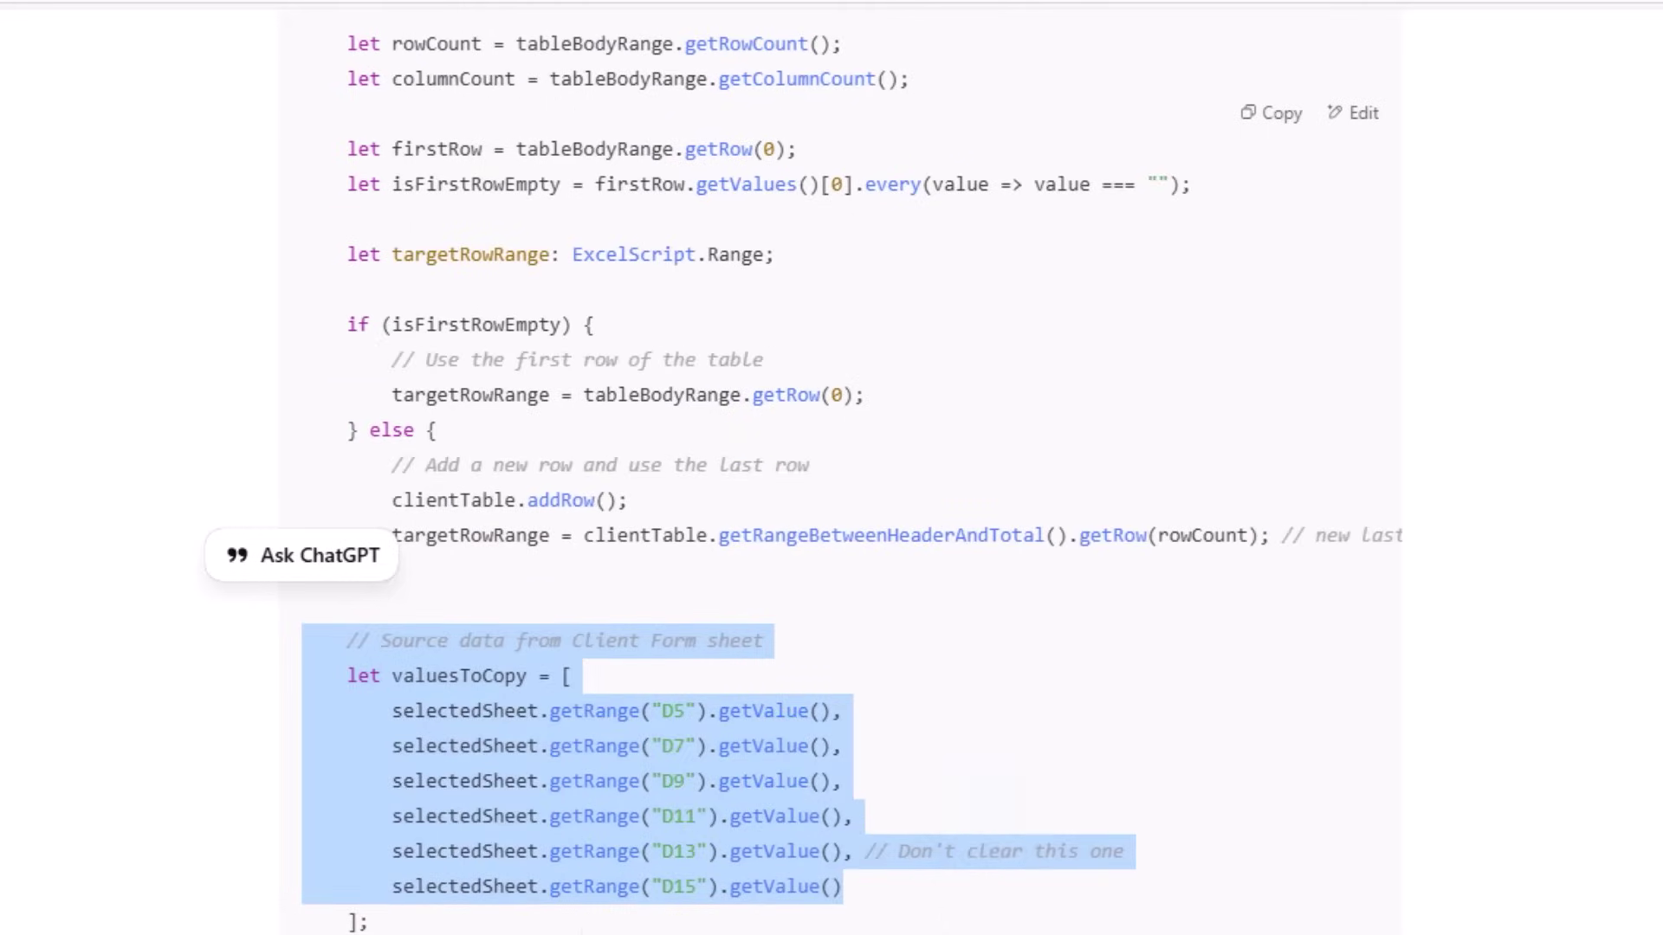
scroll(520, 607, down, 6)
drag(305, 530, 927, 590)
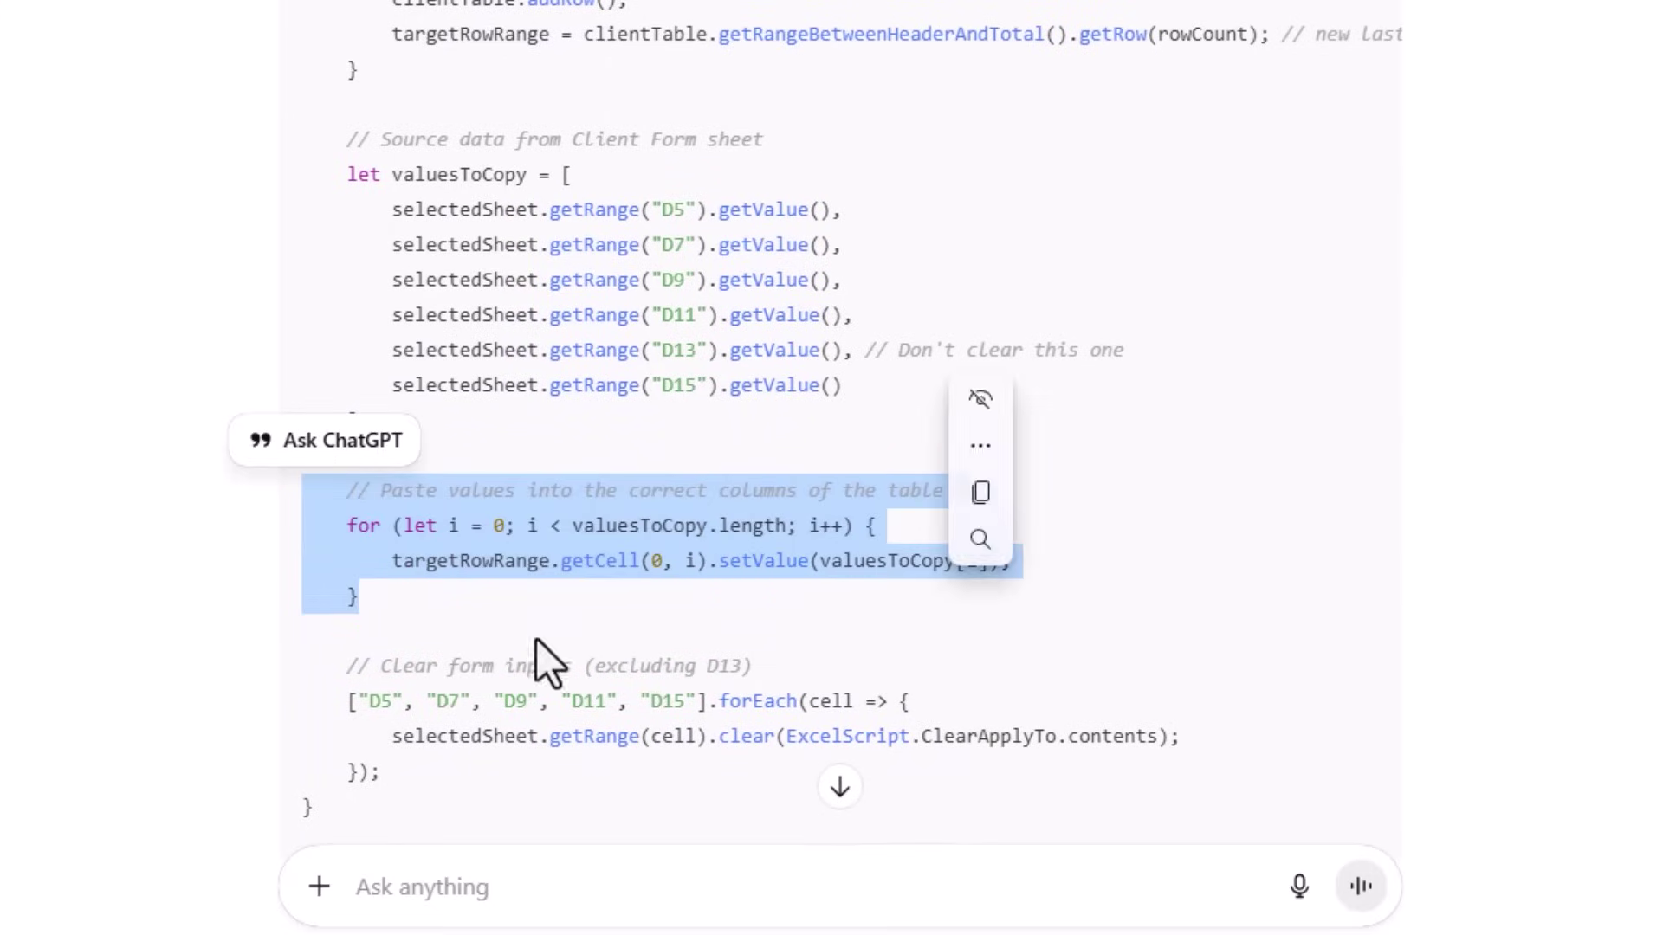
drag(347, 666, 638, 780)
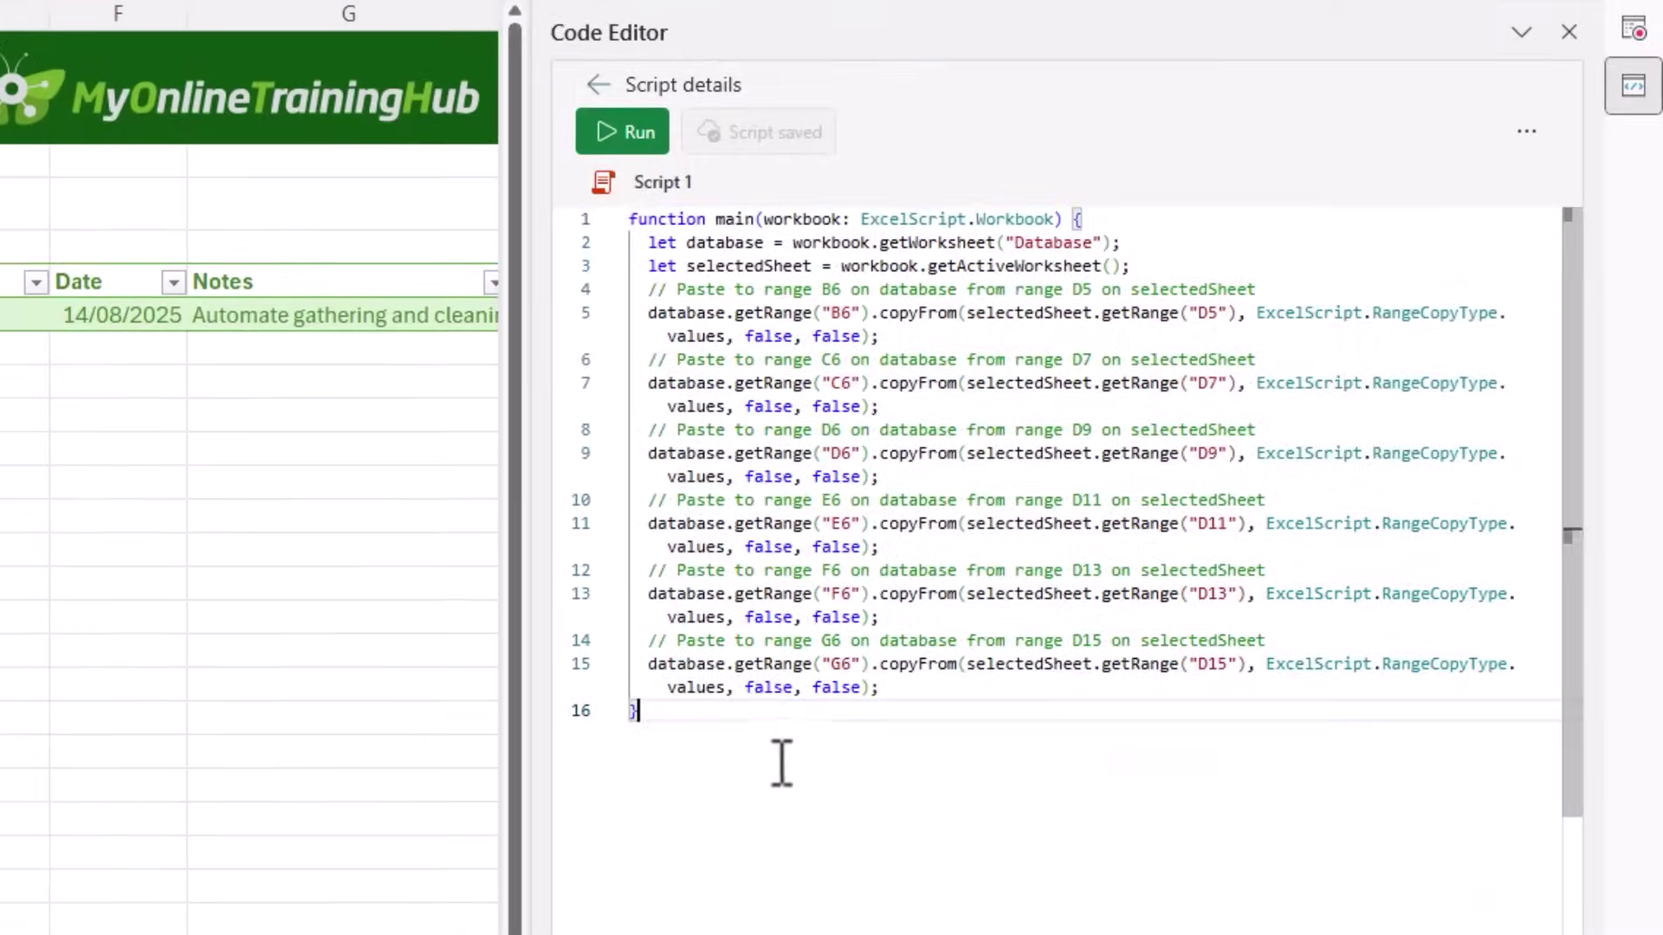
Step: Replace the old script code with ChatGPT's version and save the script
drag(780, 762, 587, 180)
key(Delete)
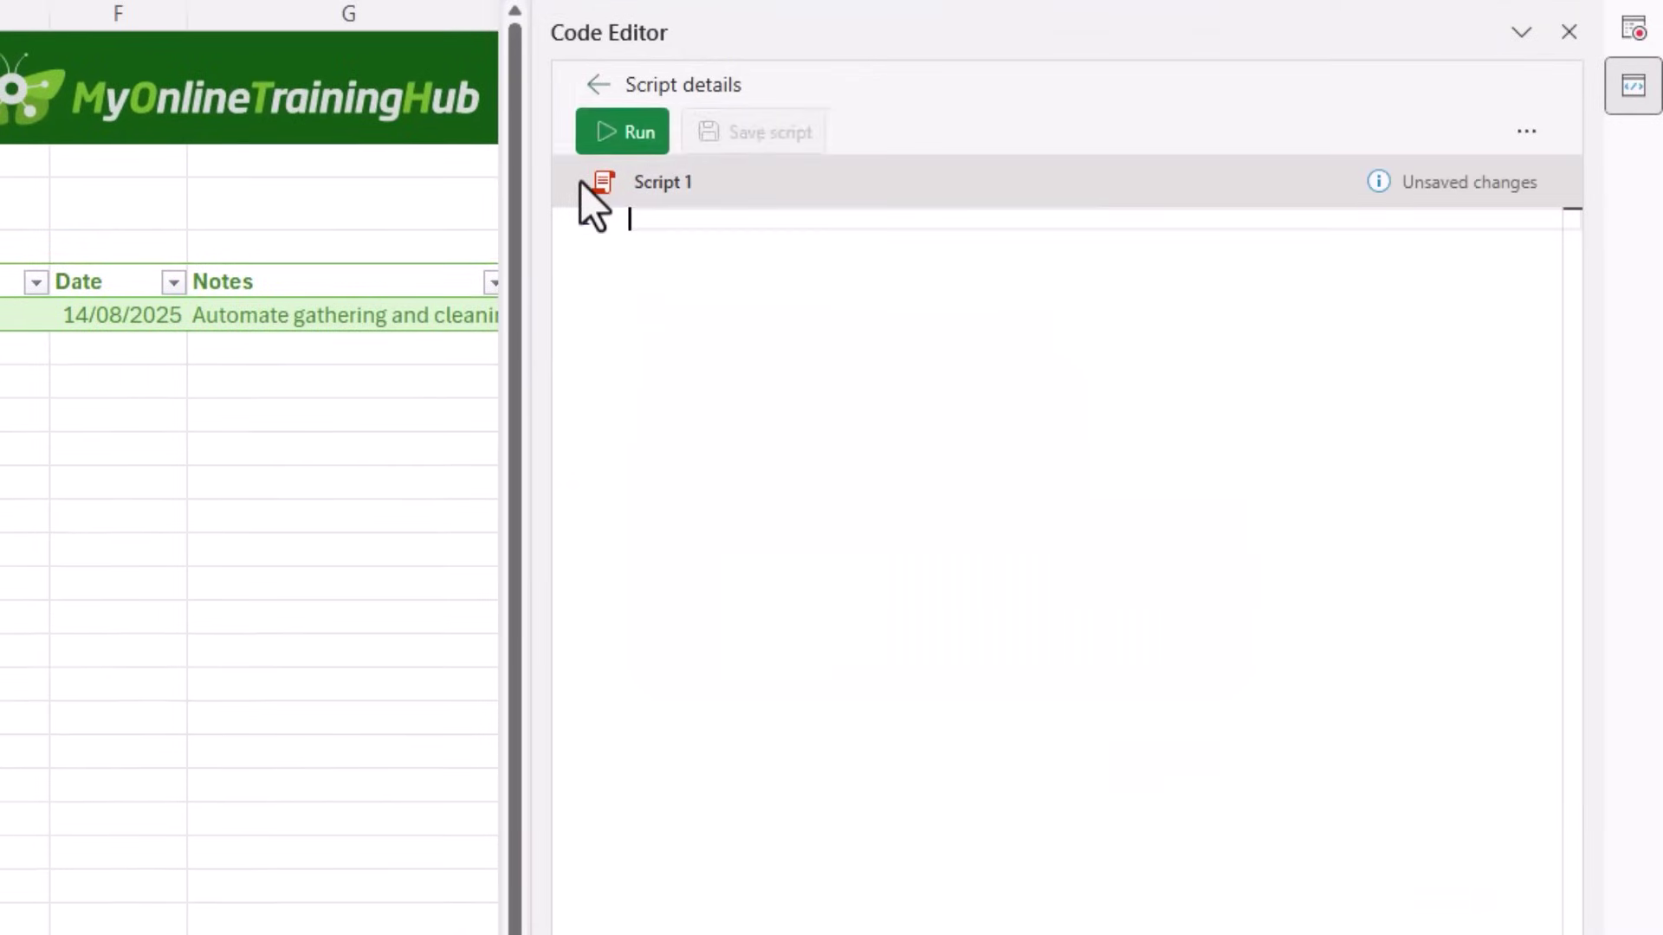
key(ctrl+v)
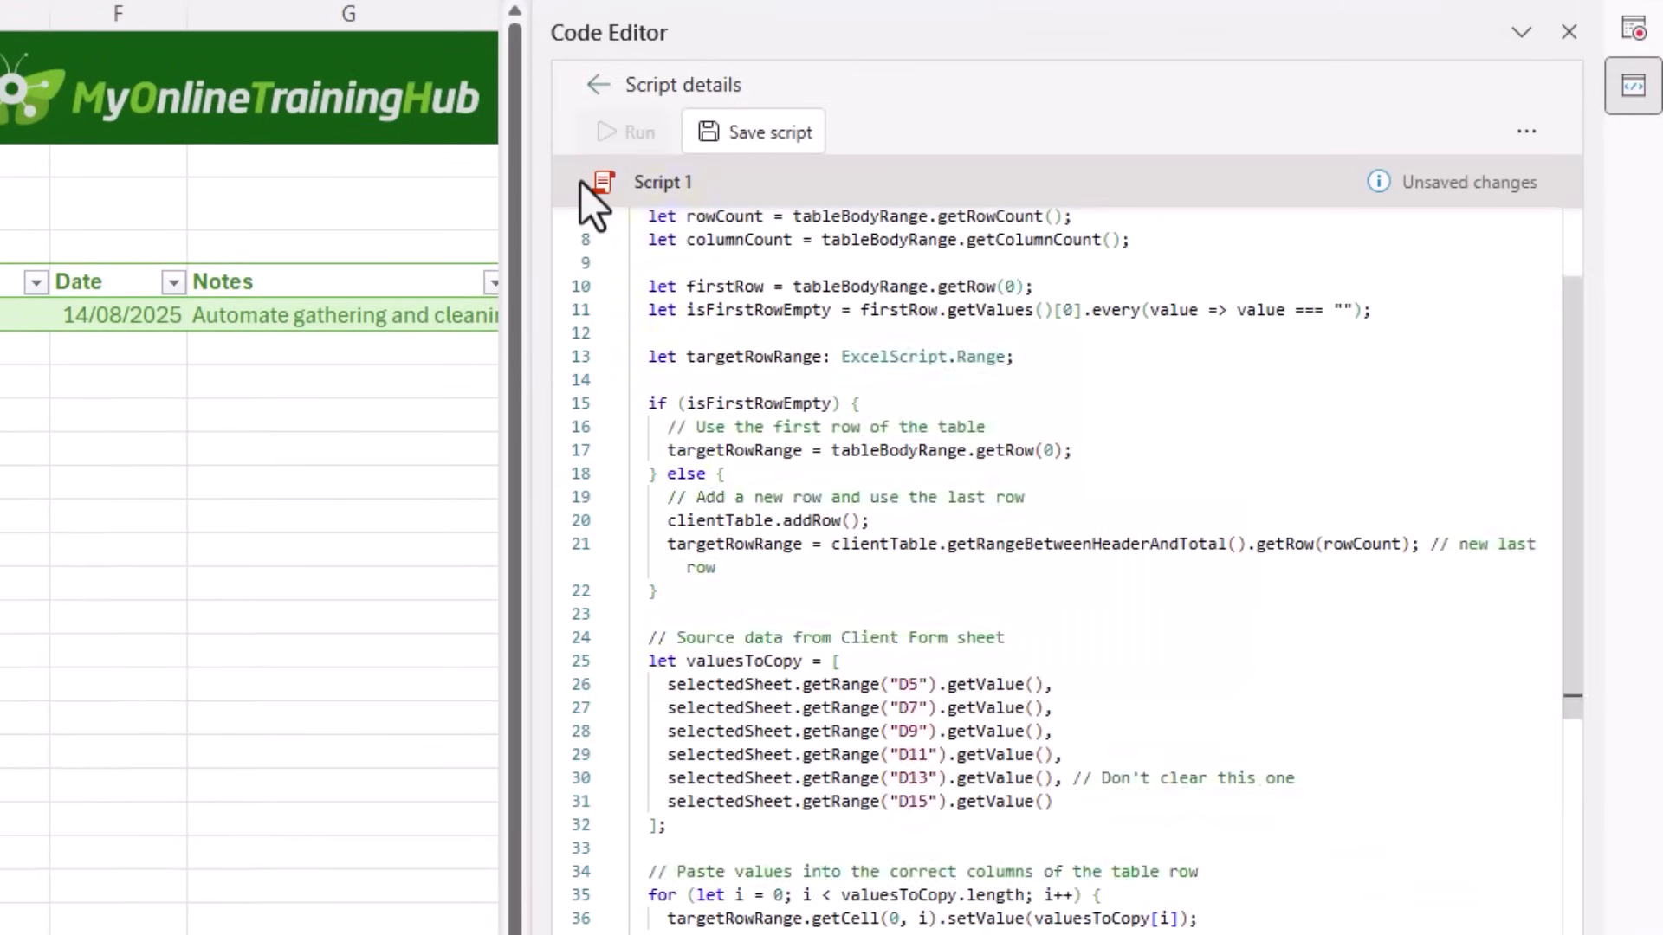
scroll(942, 576, up, 2)
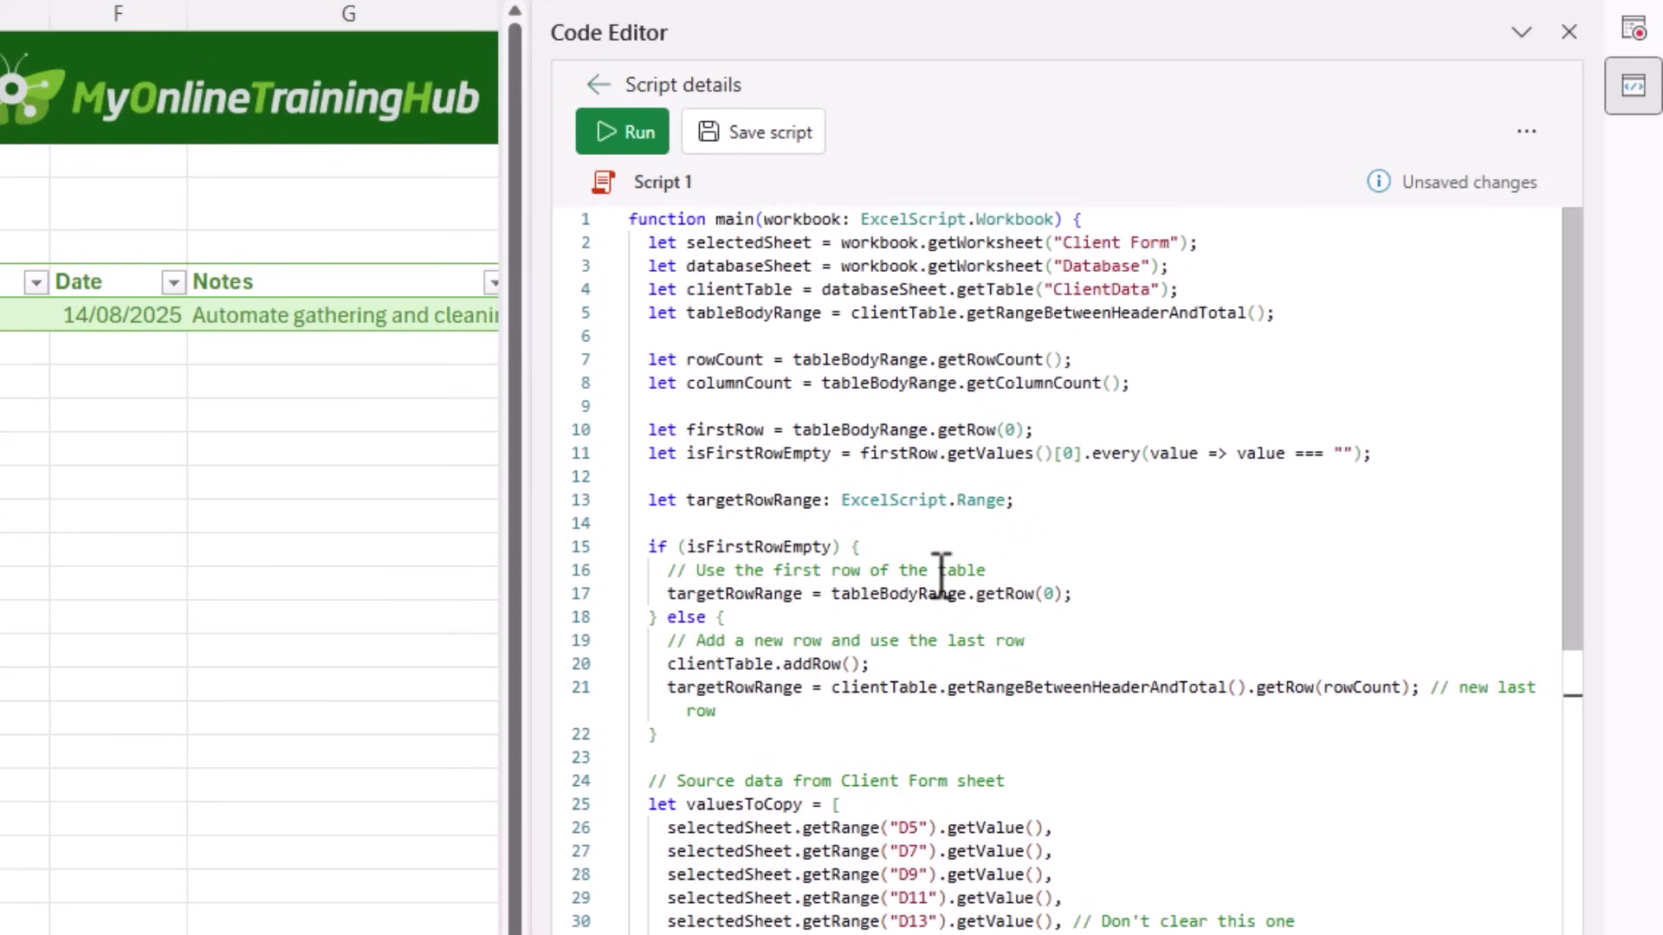
click(785, 132)
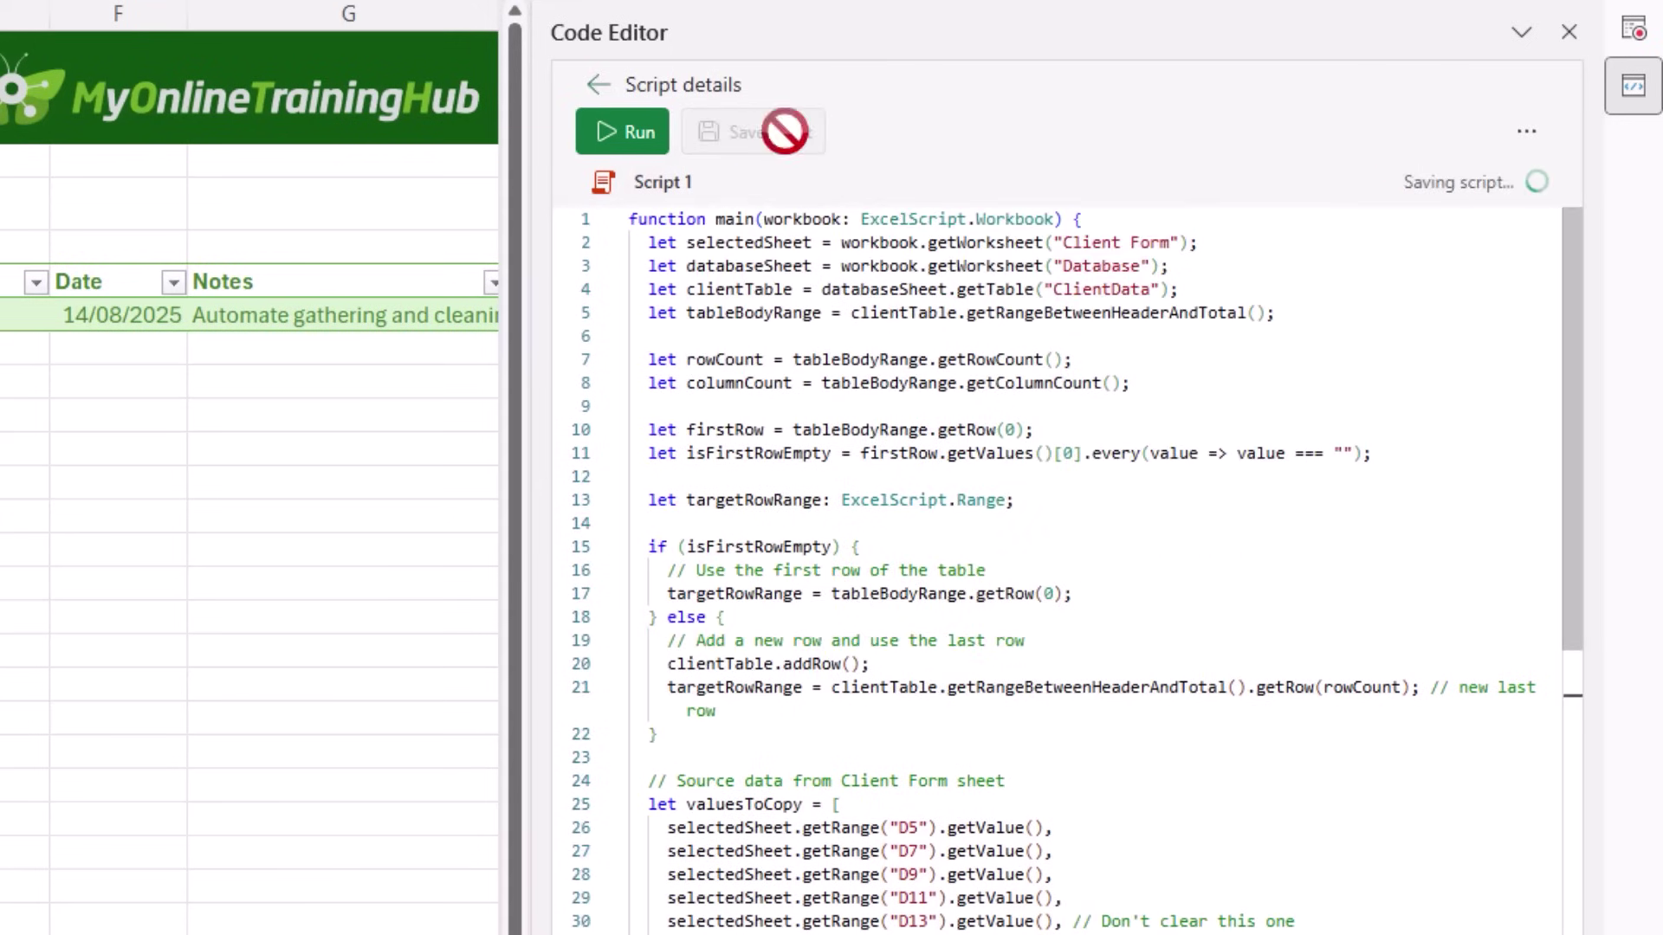
Step: Rename the script to 'Copy to Database'
click(665, 183)
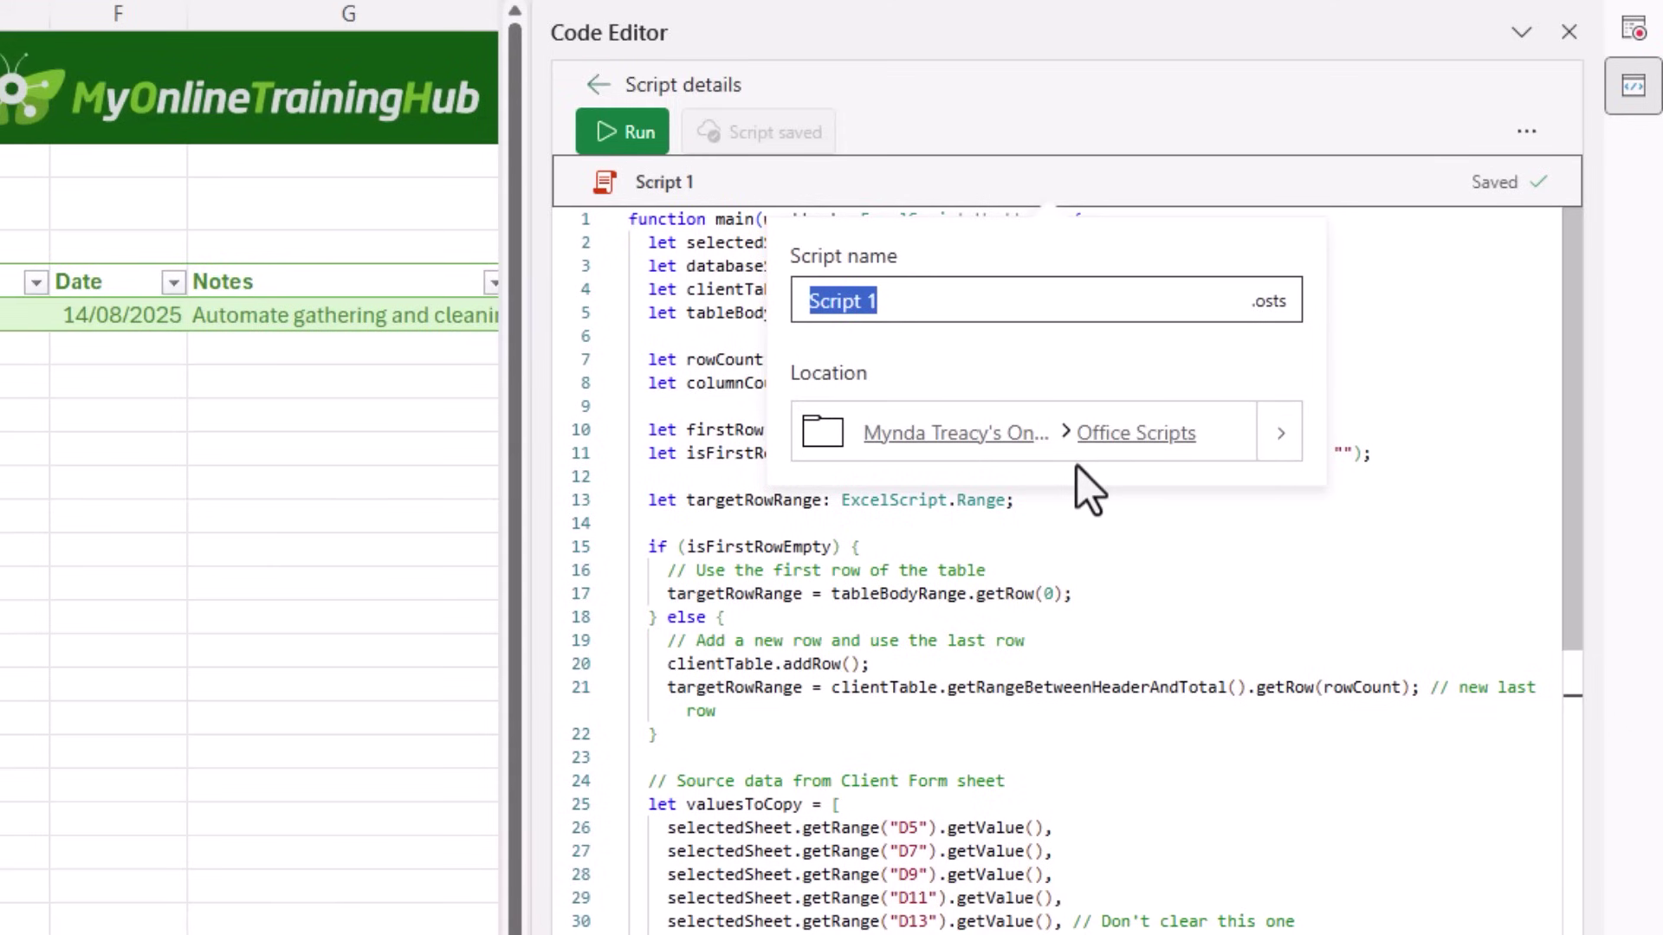
text(Copy)
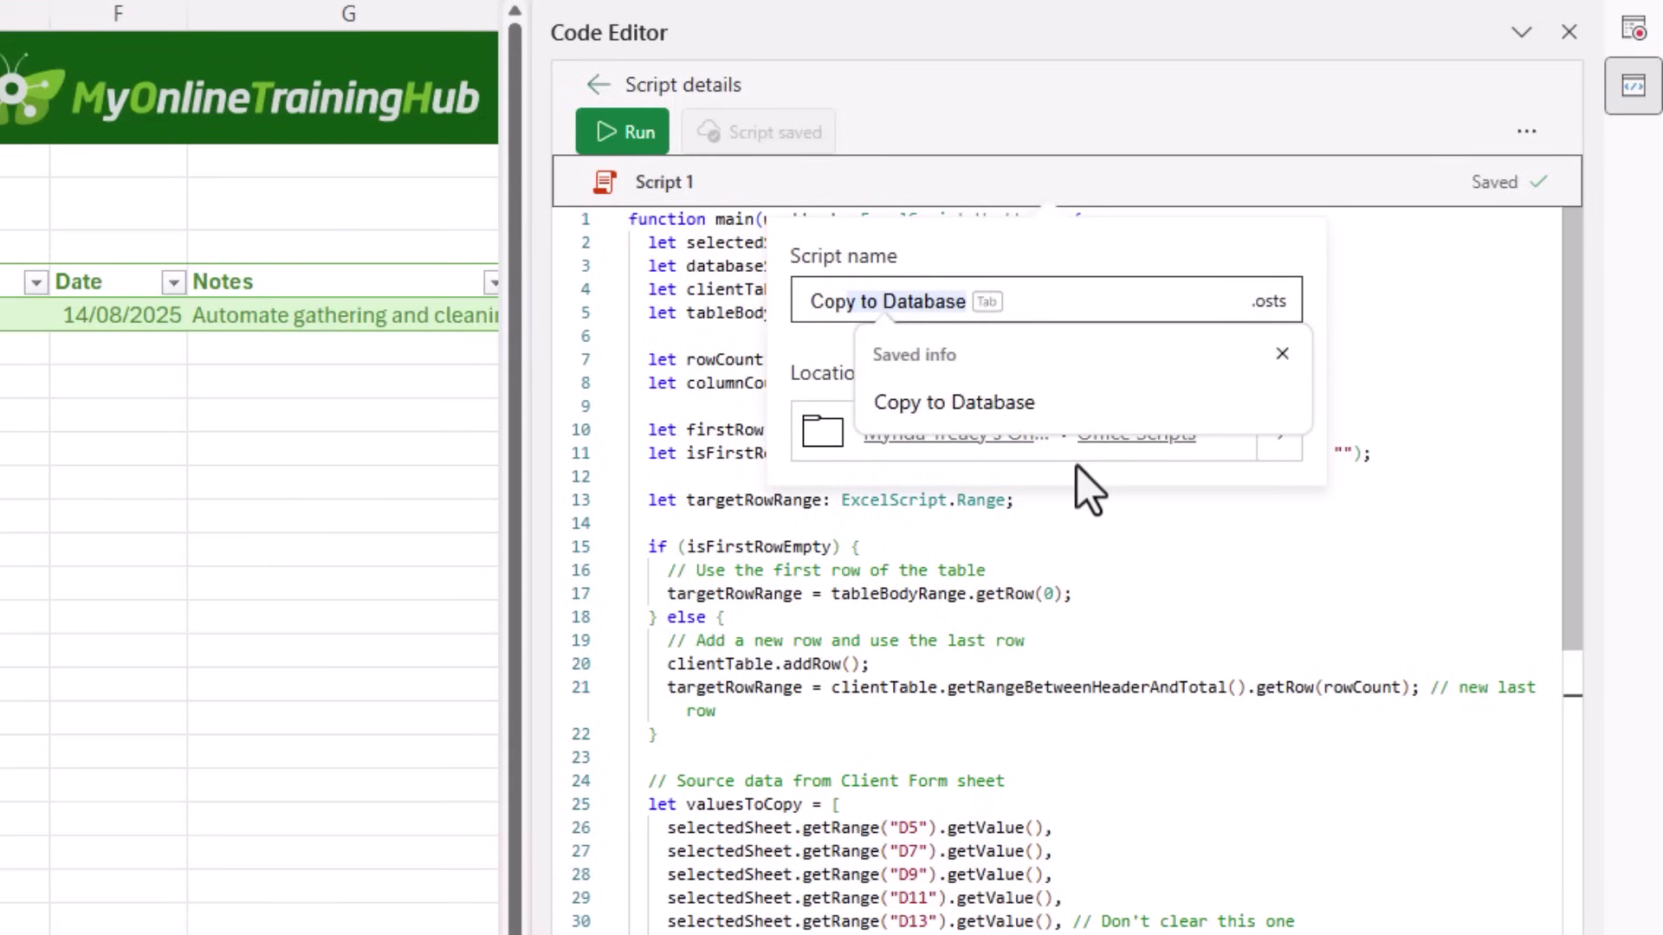
key(Tab)
key(Return)
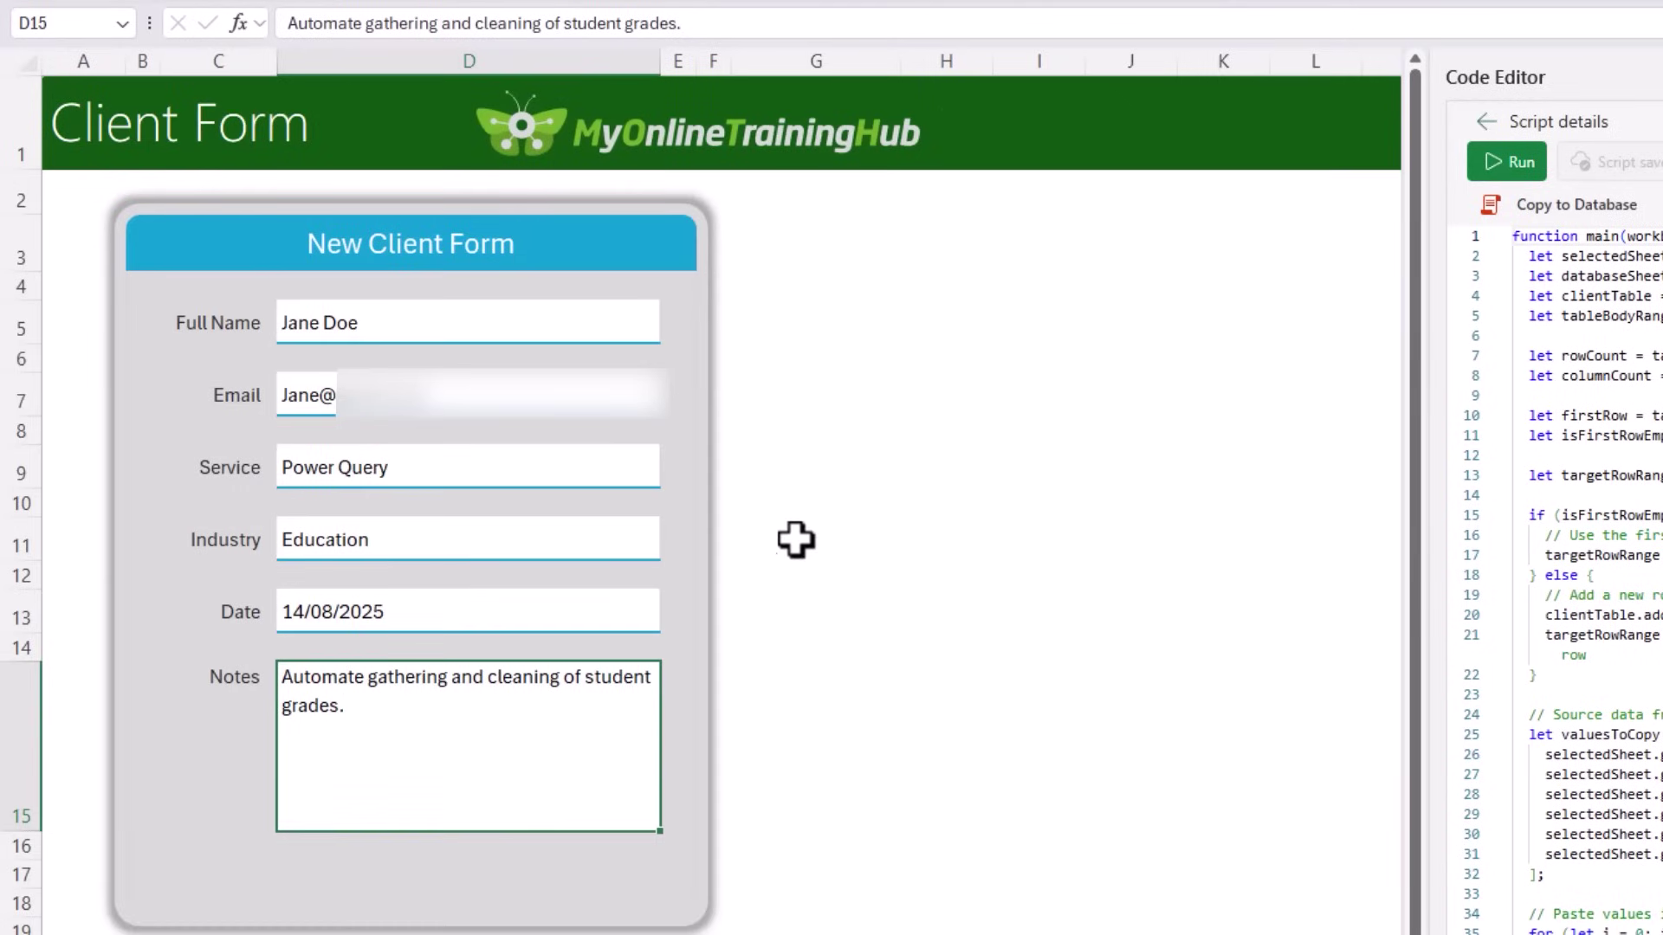
Step: Enter a new client on the form: full name, email, Technology industry, notes 'Data modelling.'
key(Tab)
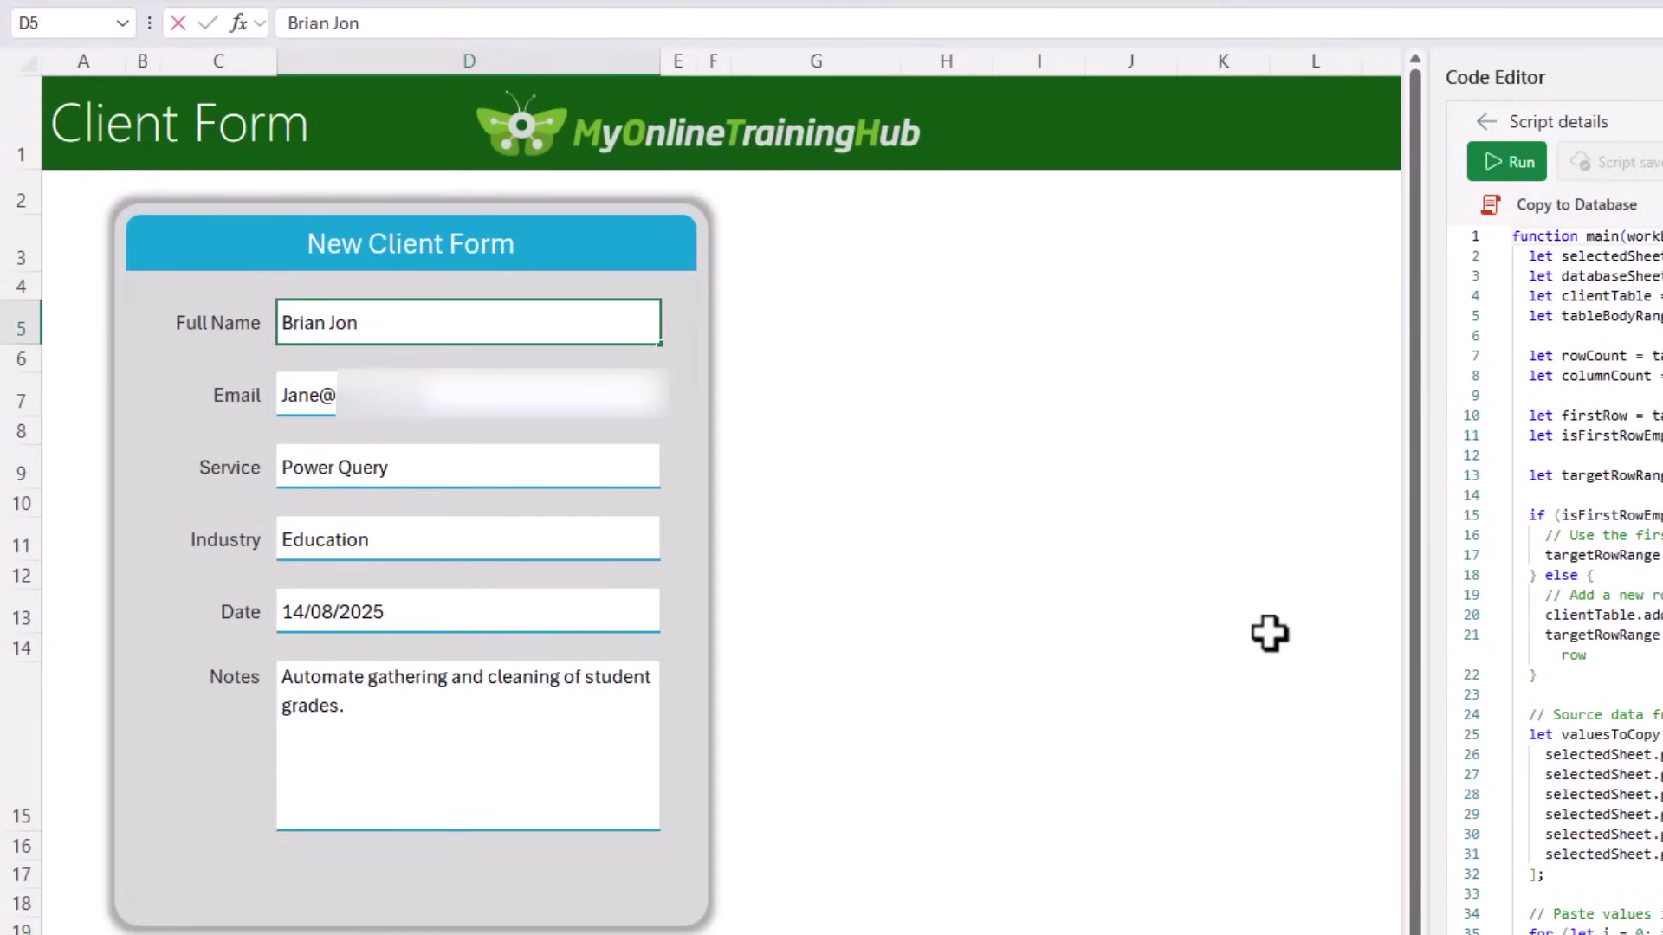
key(Tab)
key(Tab)
key(Tab)
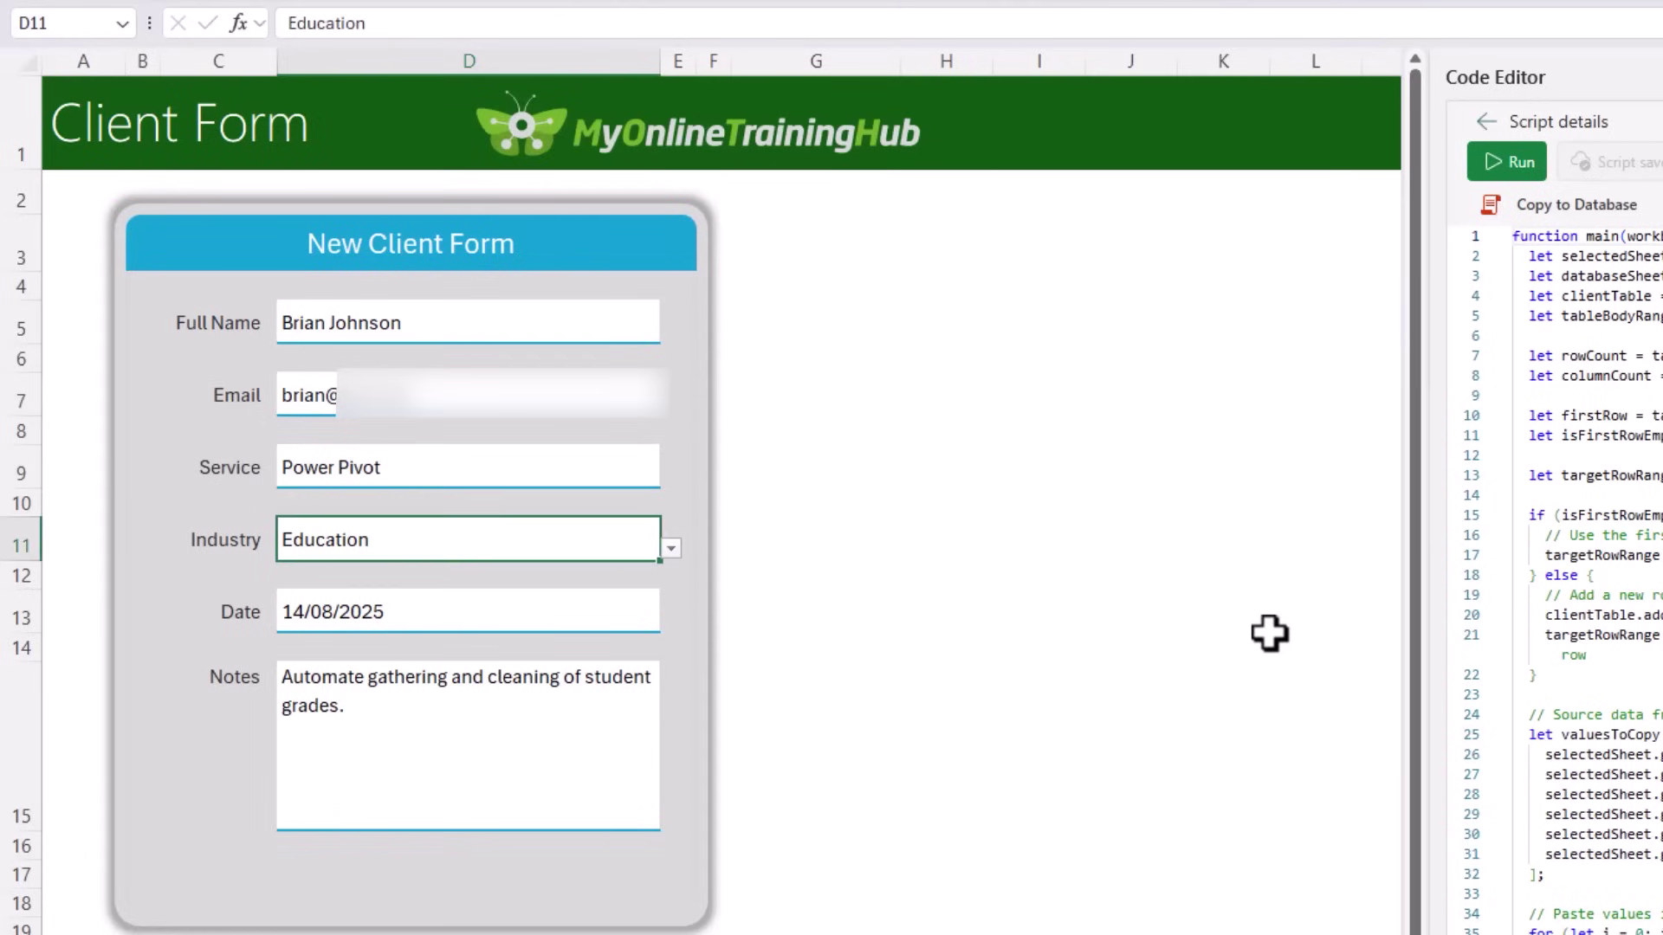
text(t)
key(Return)
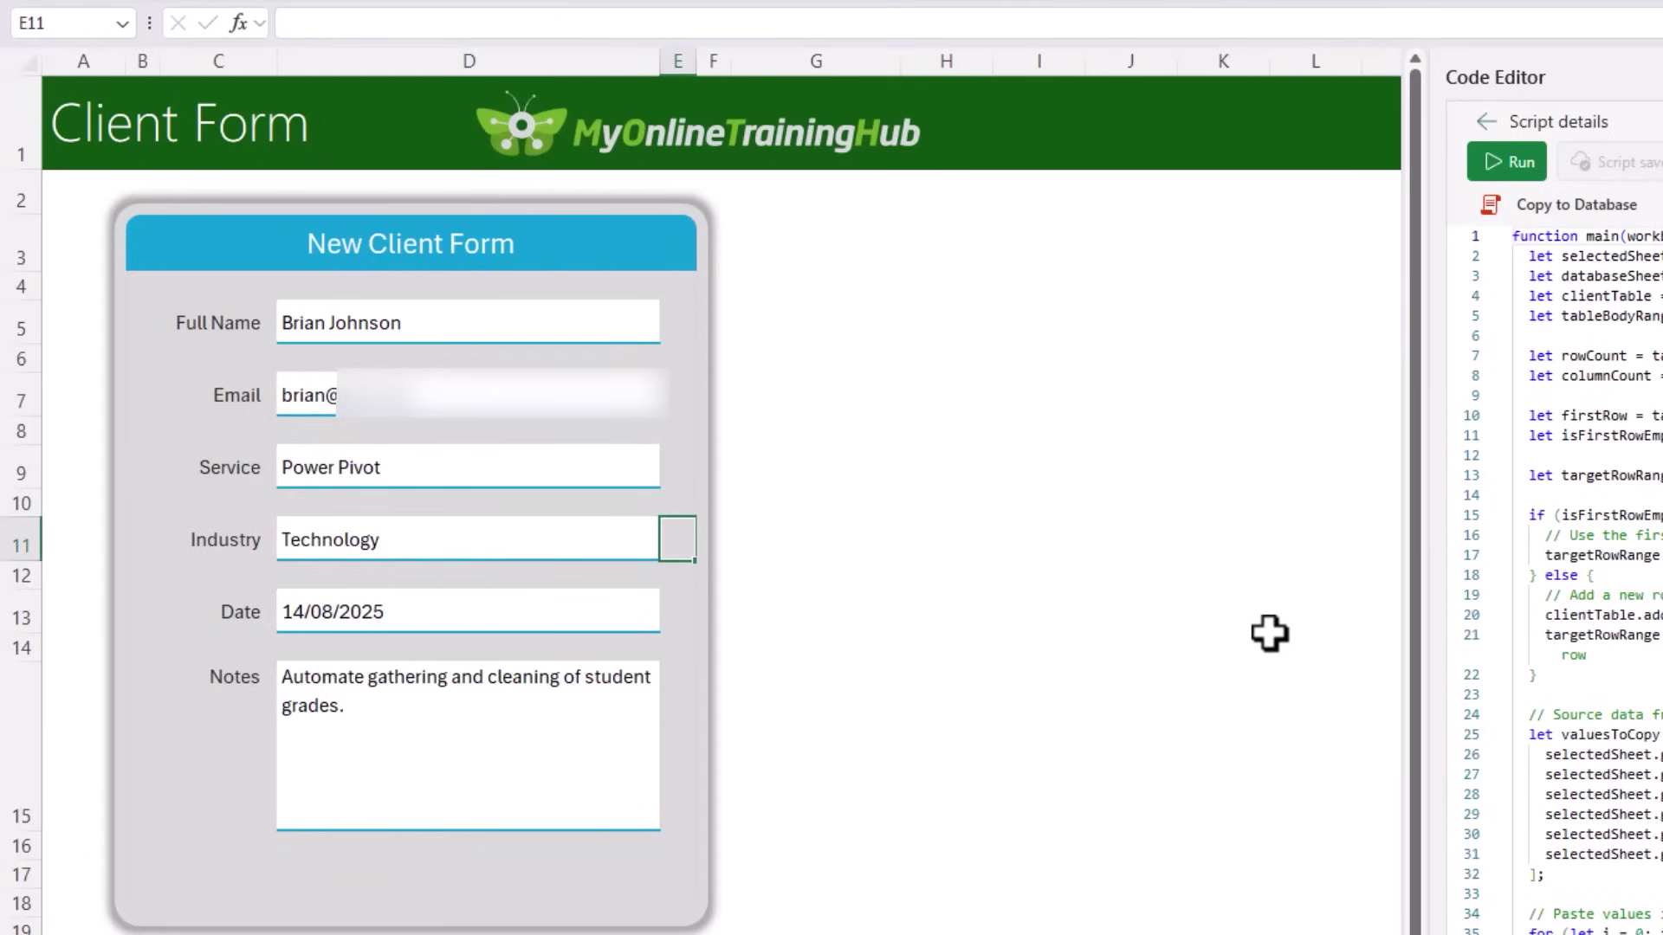
key(Down)
key(Down)
key(Down)
text(Data modelling.)
key(Return)
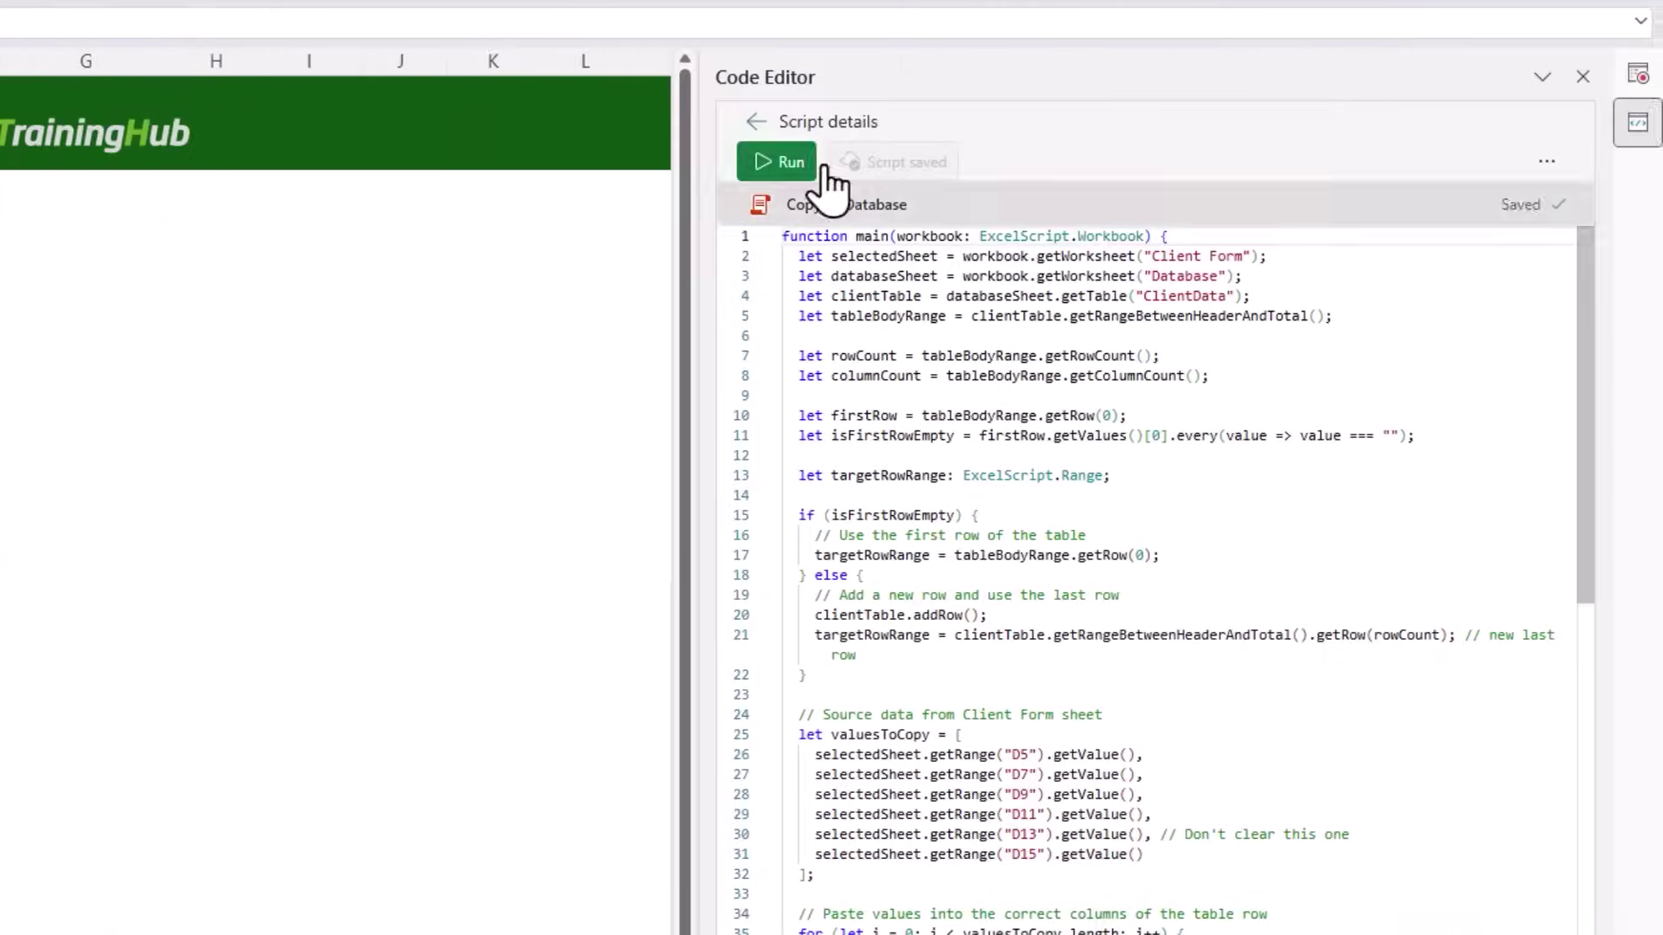
Step: Run the script to append the entry, then narrow column A and autofit Notes column G
click(767, 163)
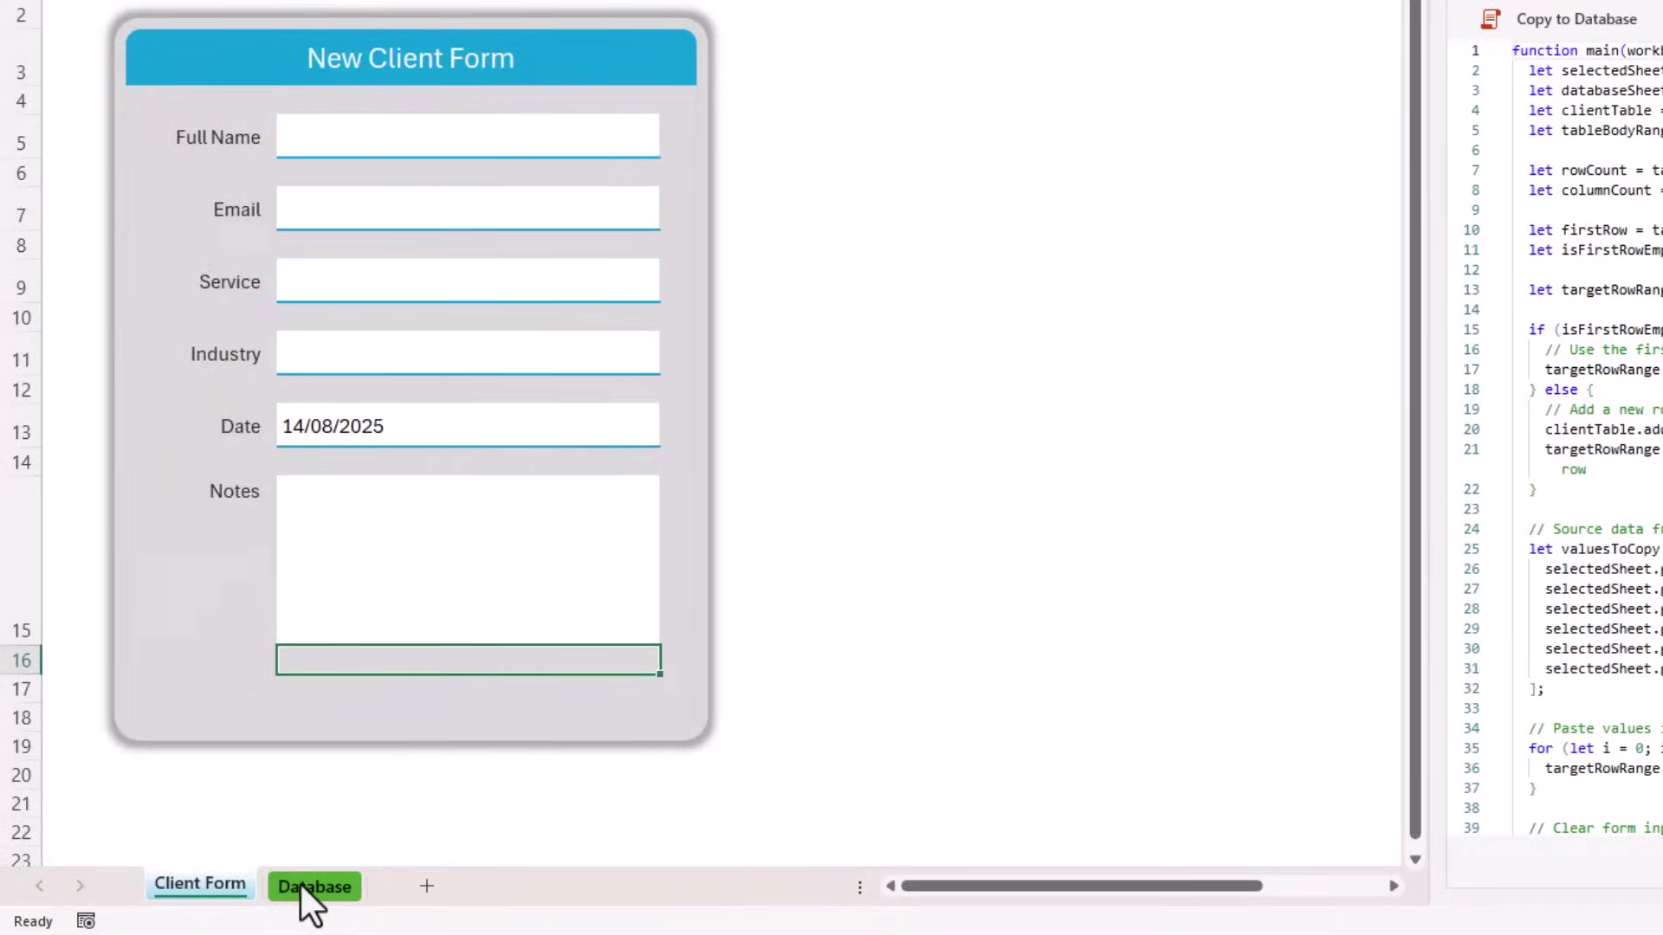
click(305, 884)
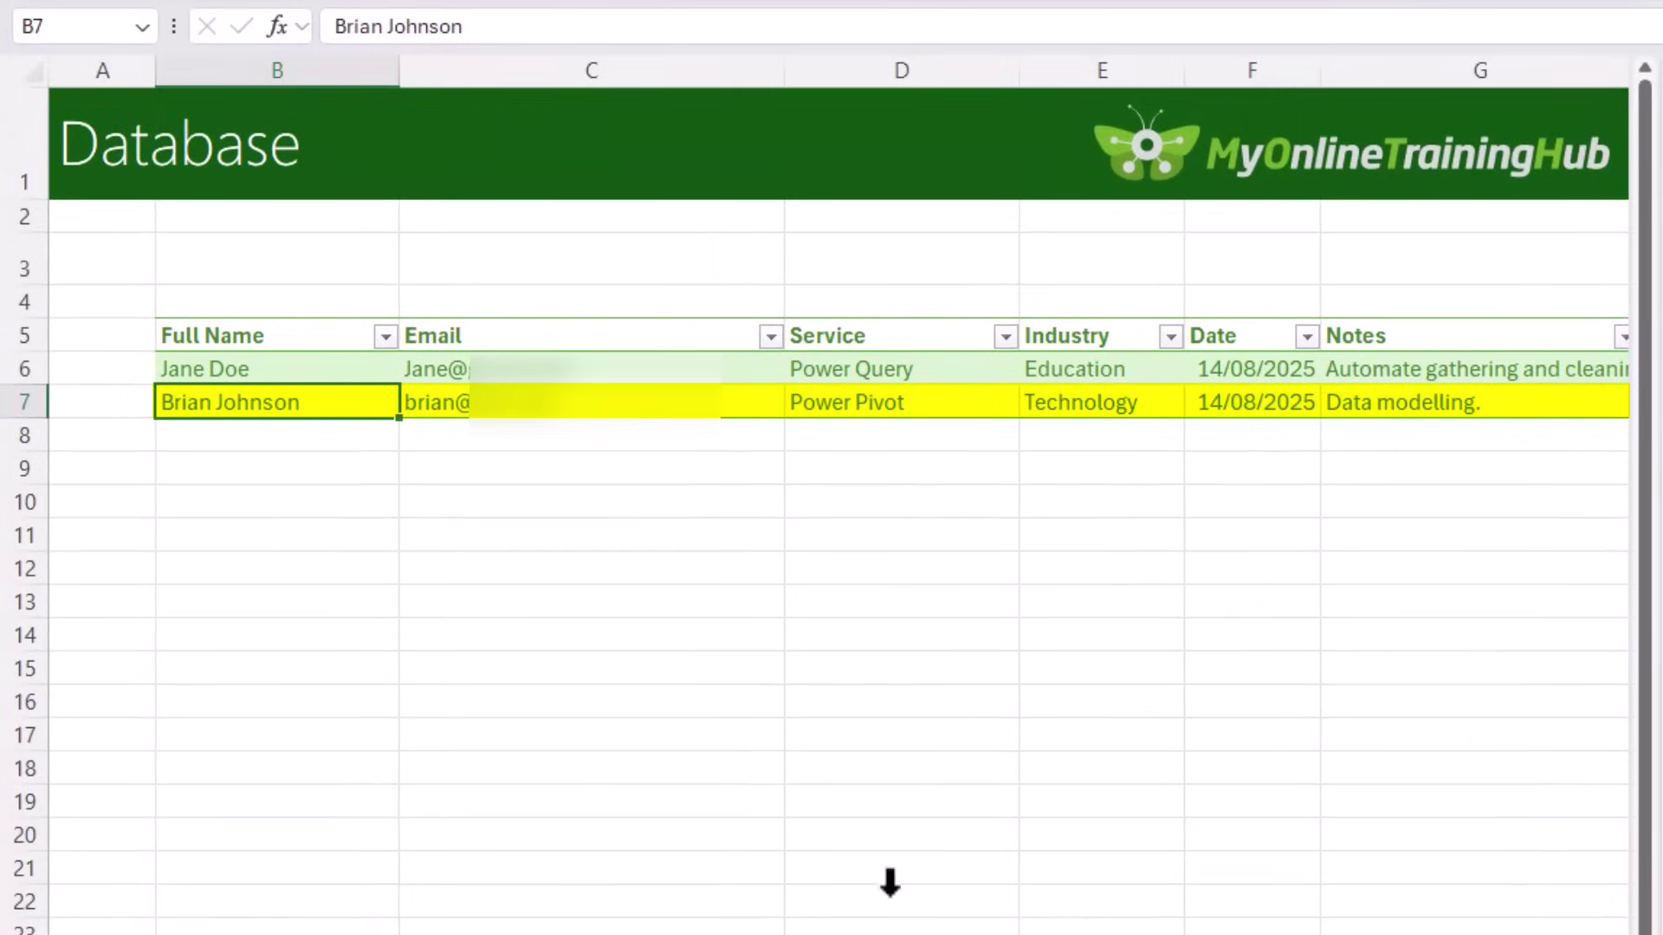
drag(155, 69, 91, 71)
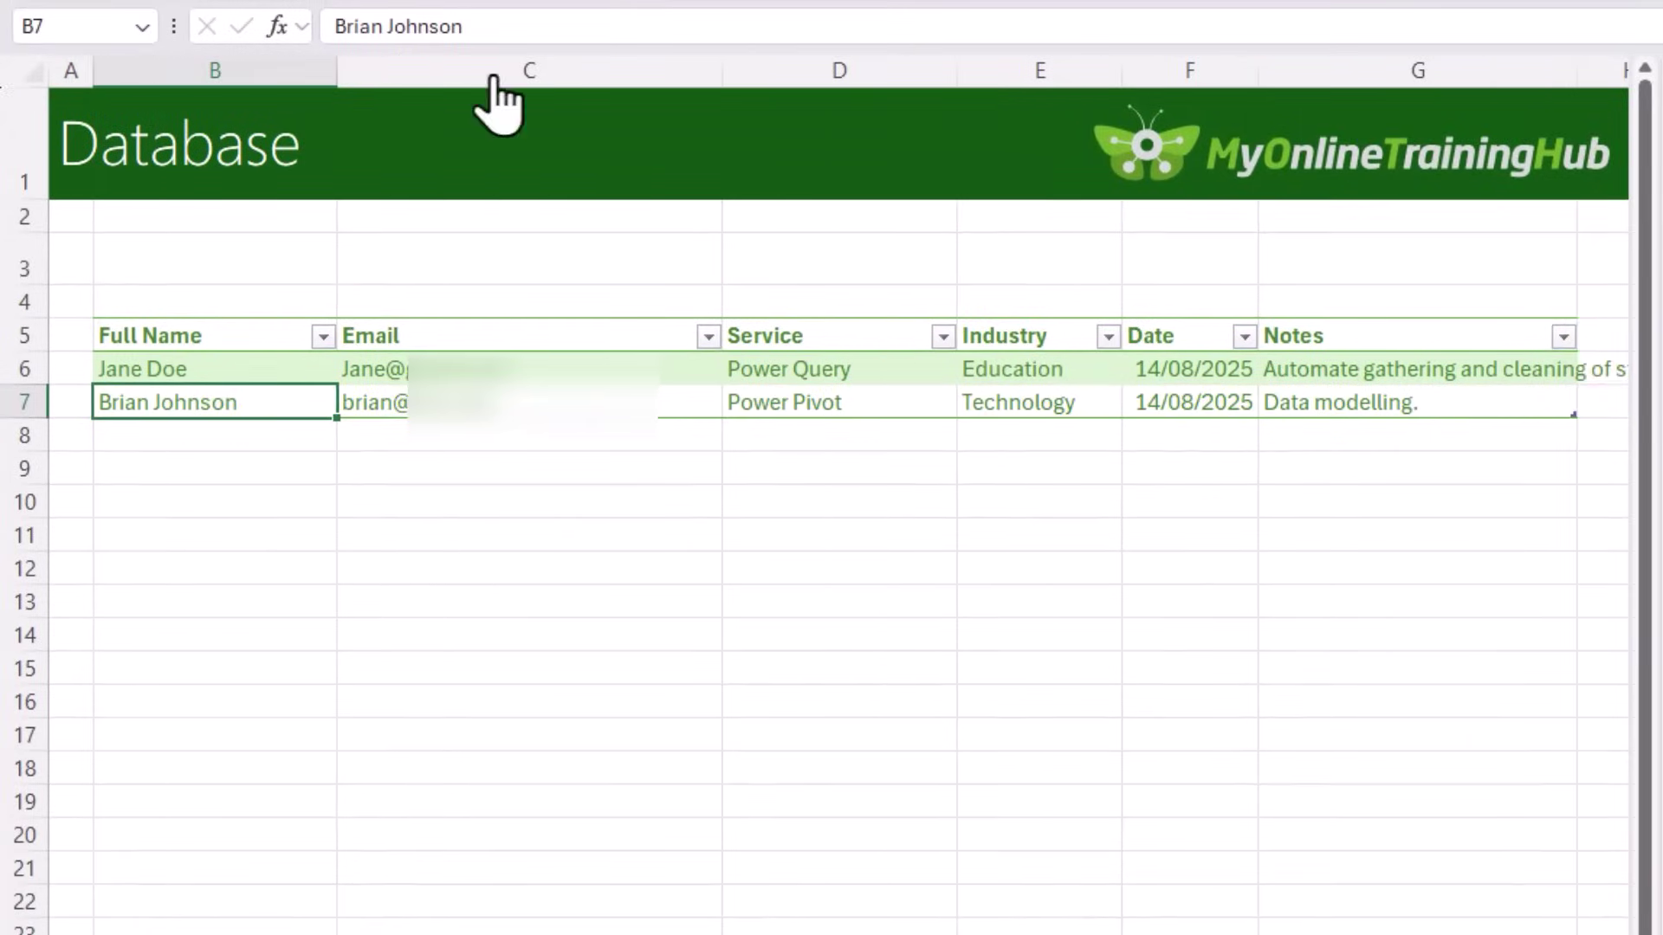
double_click(1581, 71)
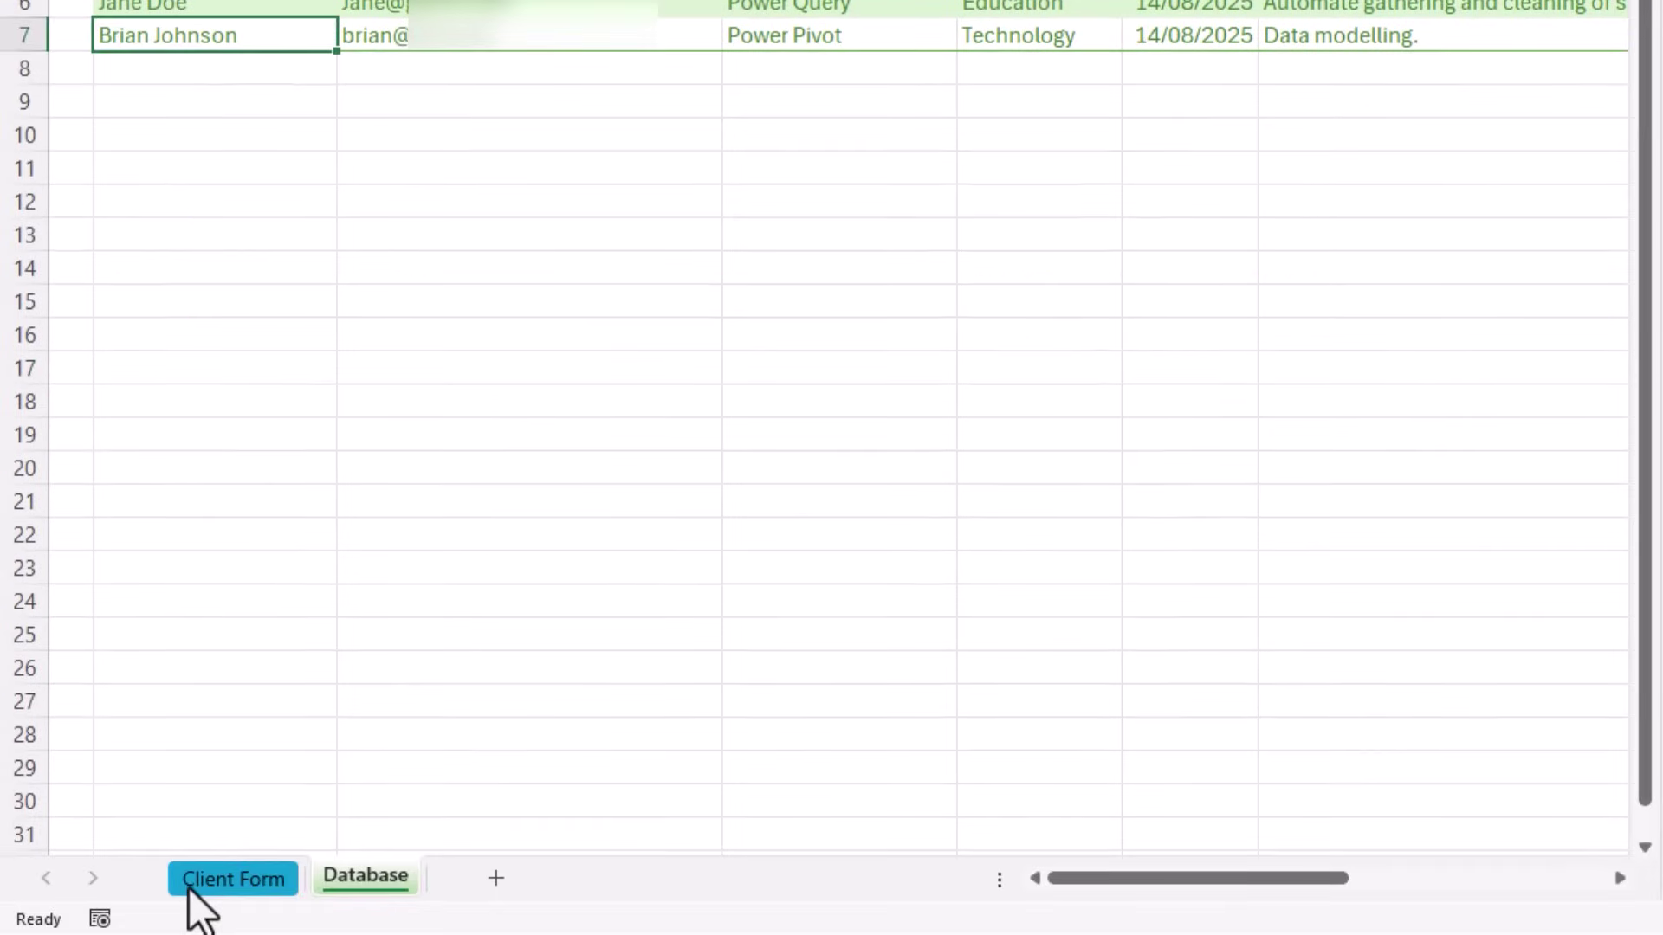
Step: Add a workbook button on the Client Form that runs the Copy to Database script
click(200, 884)
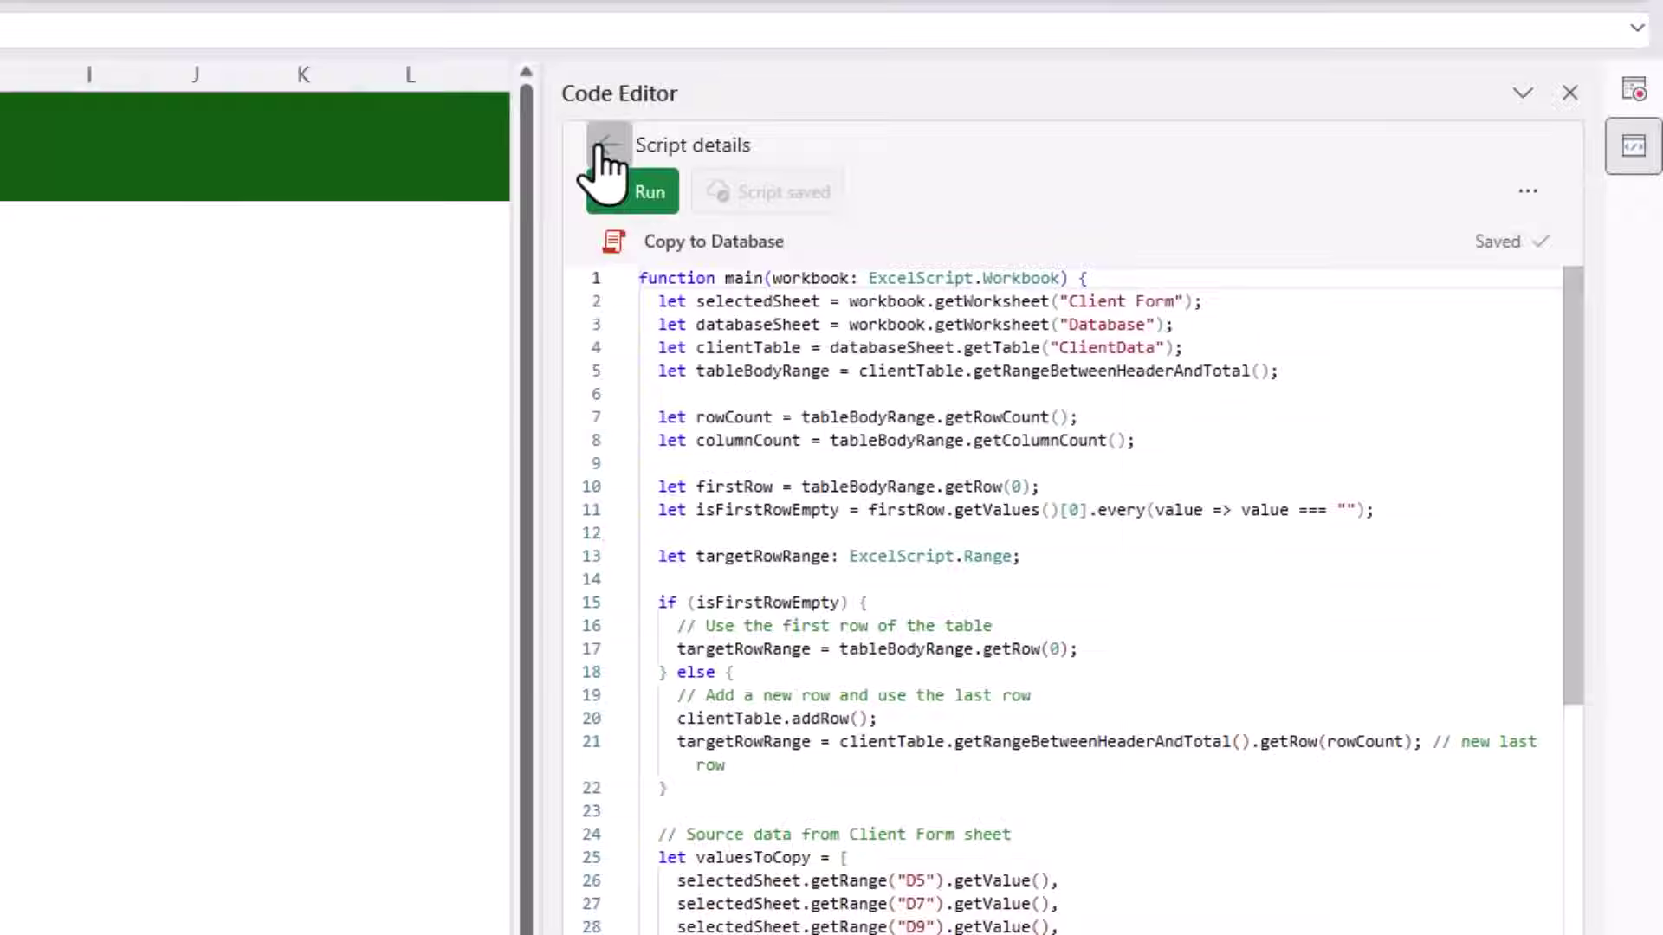
click(604, 146)
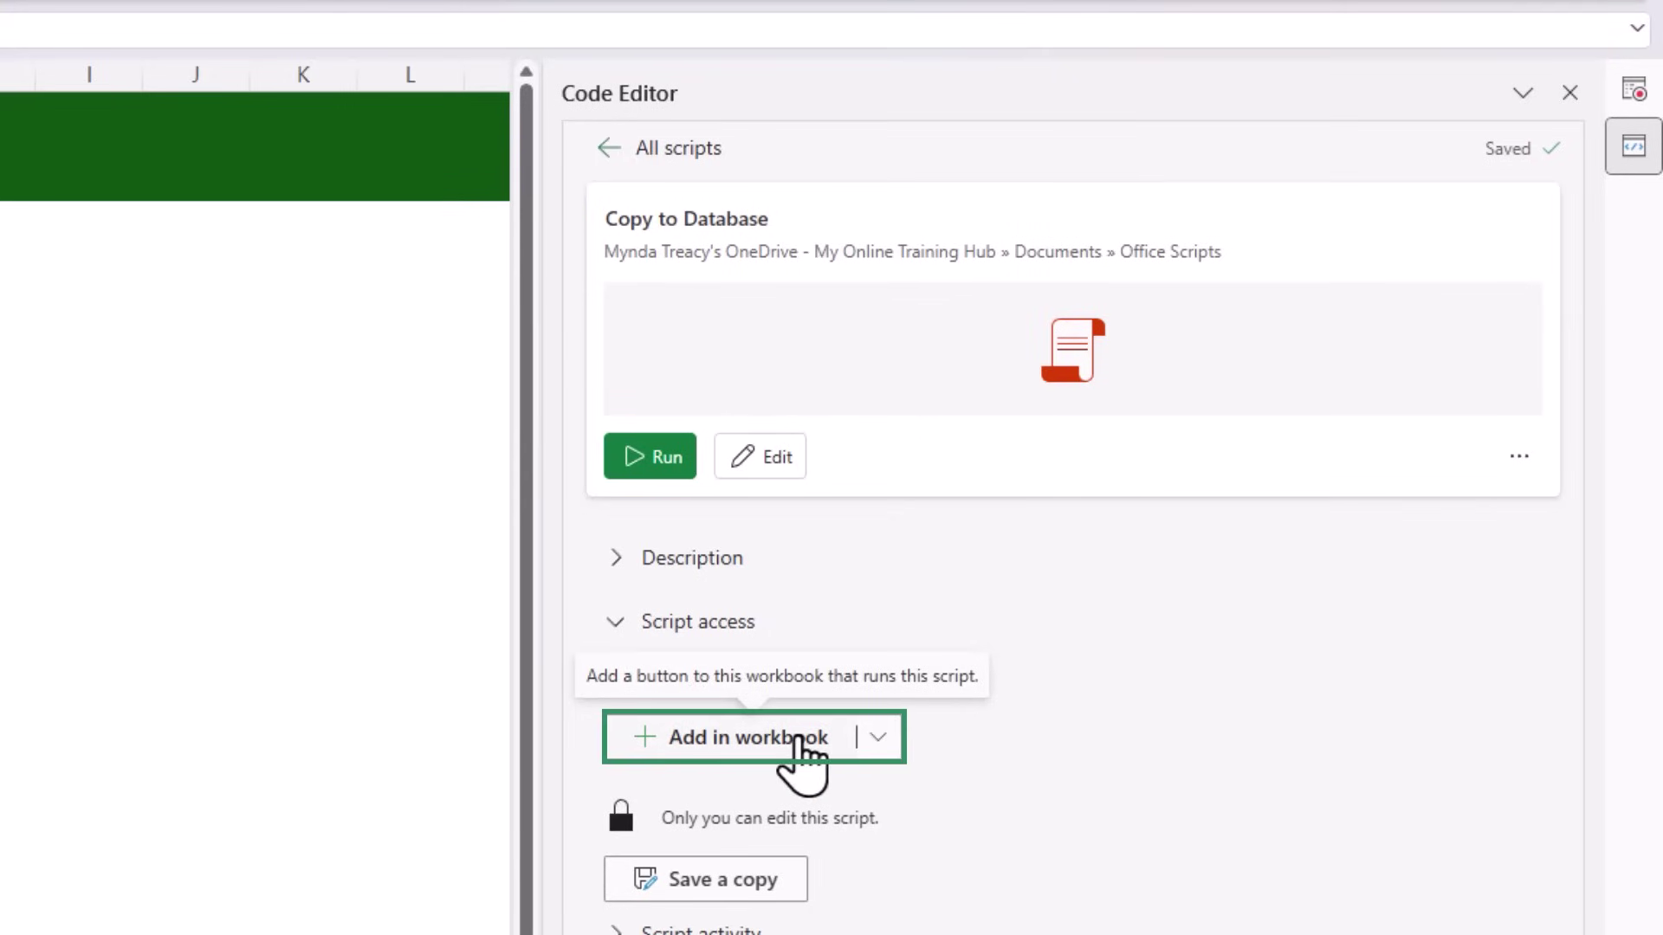
click(797, 737)
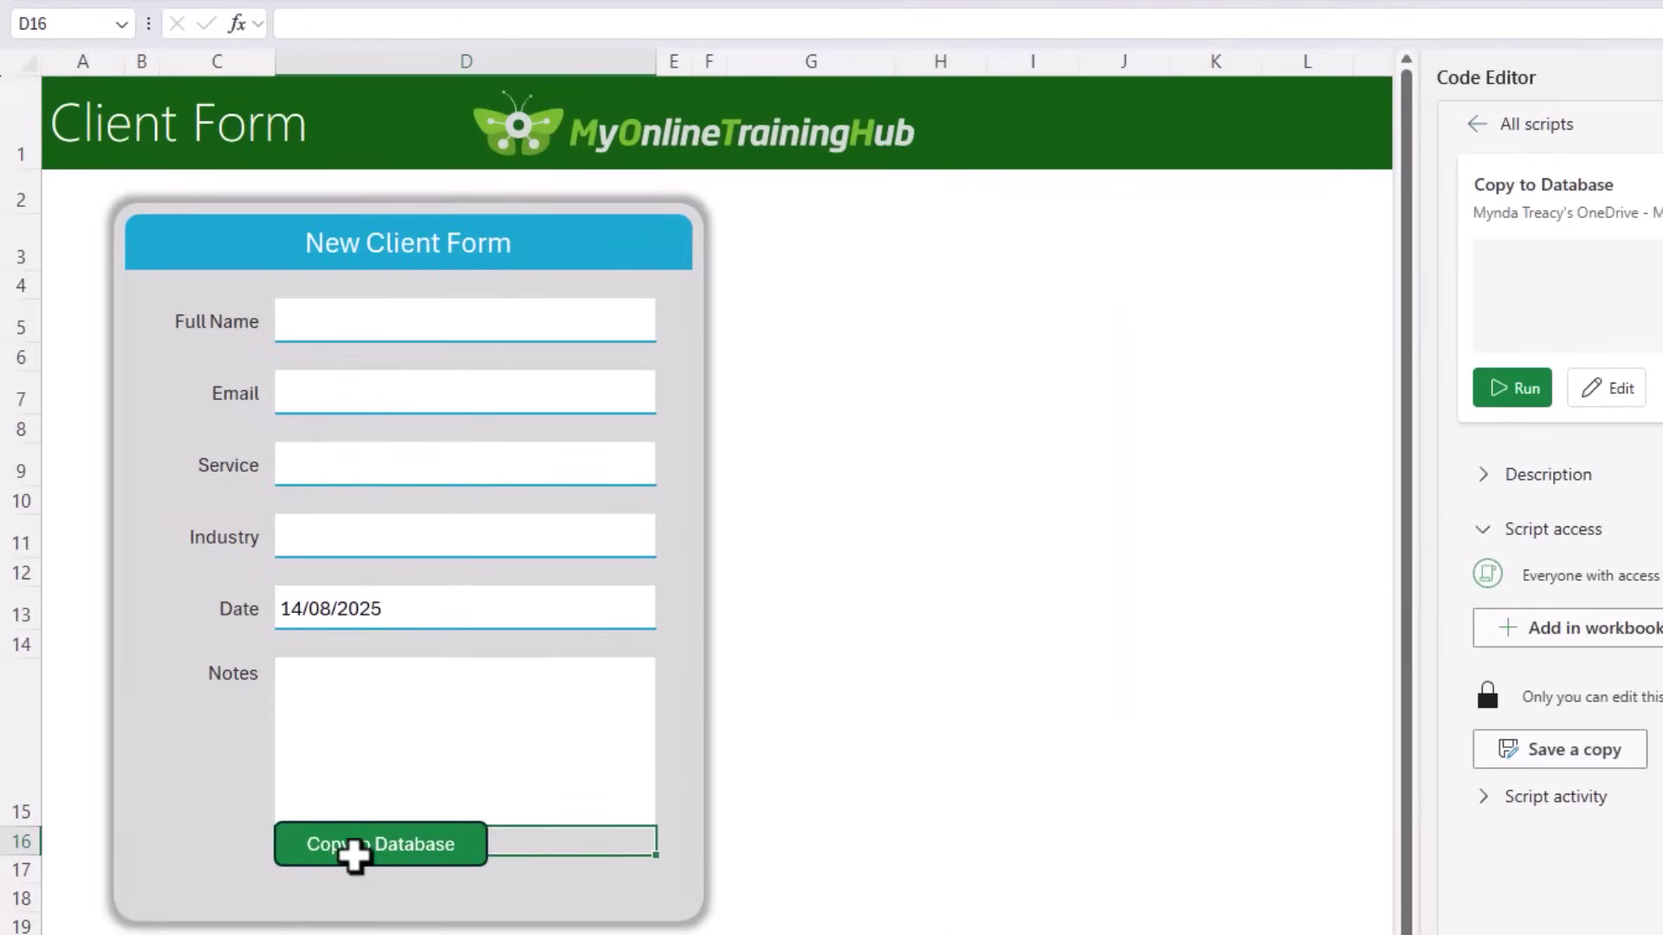
Step: Move the button to the form's lower right and give it a light-blue shape style
ctrl+click(356, 860)
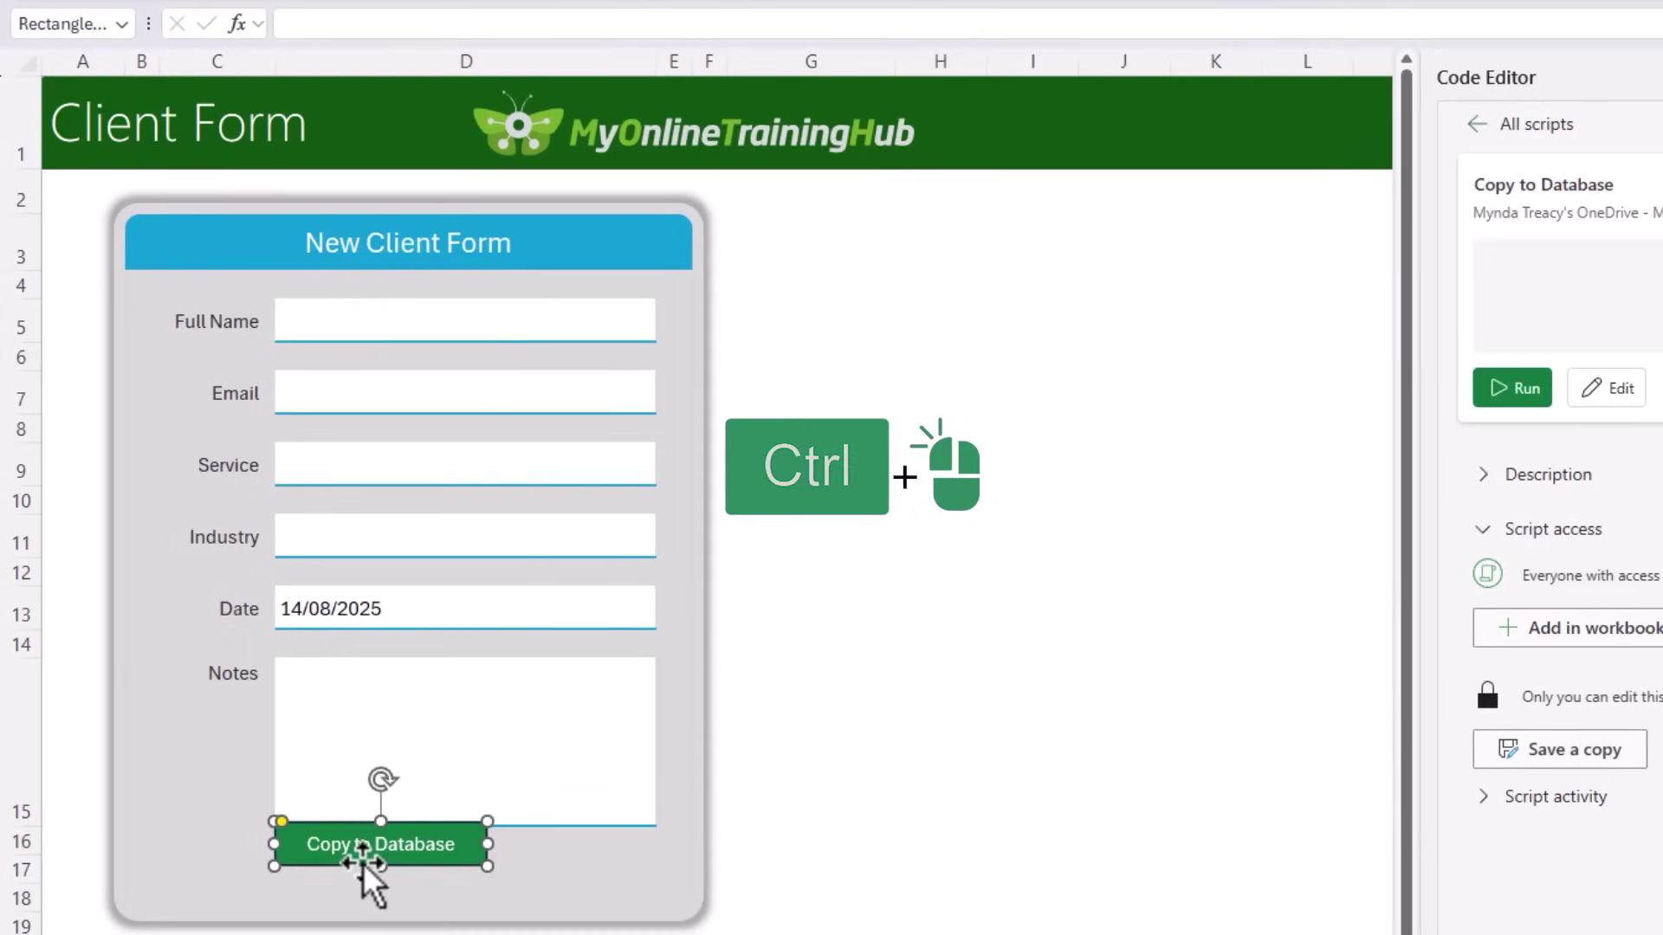
drag(362, 864, 531, 892)
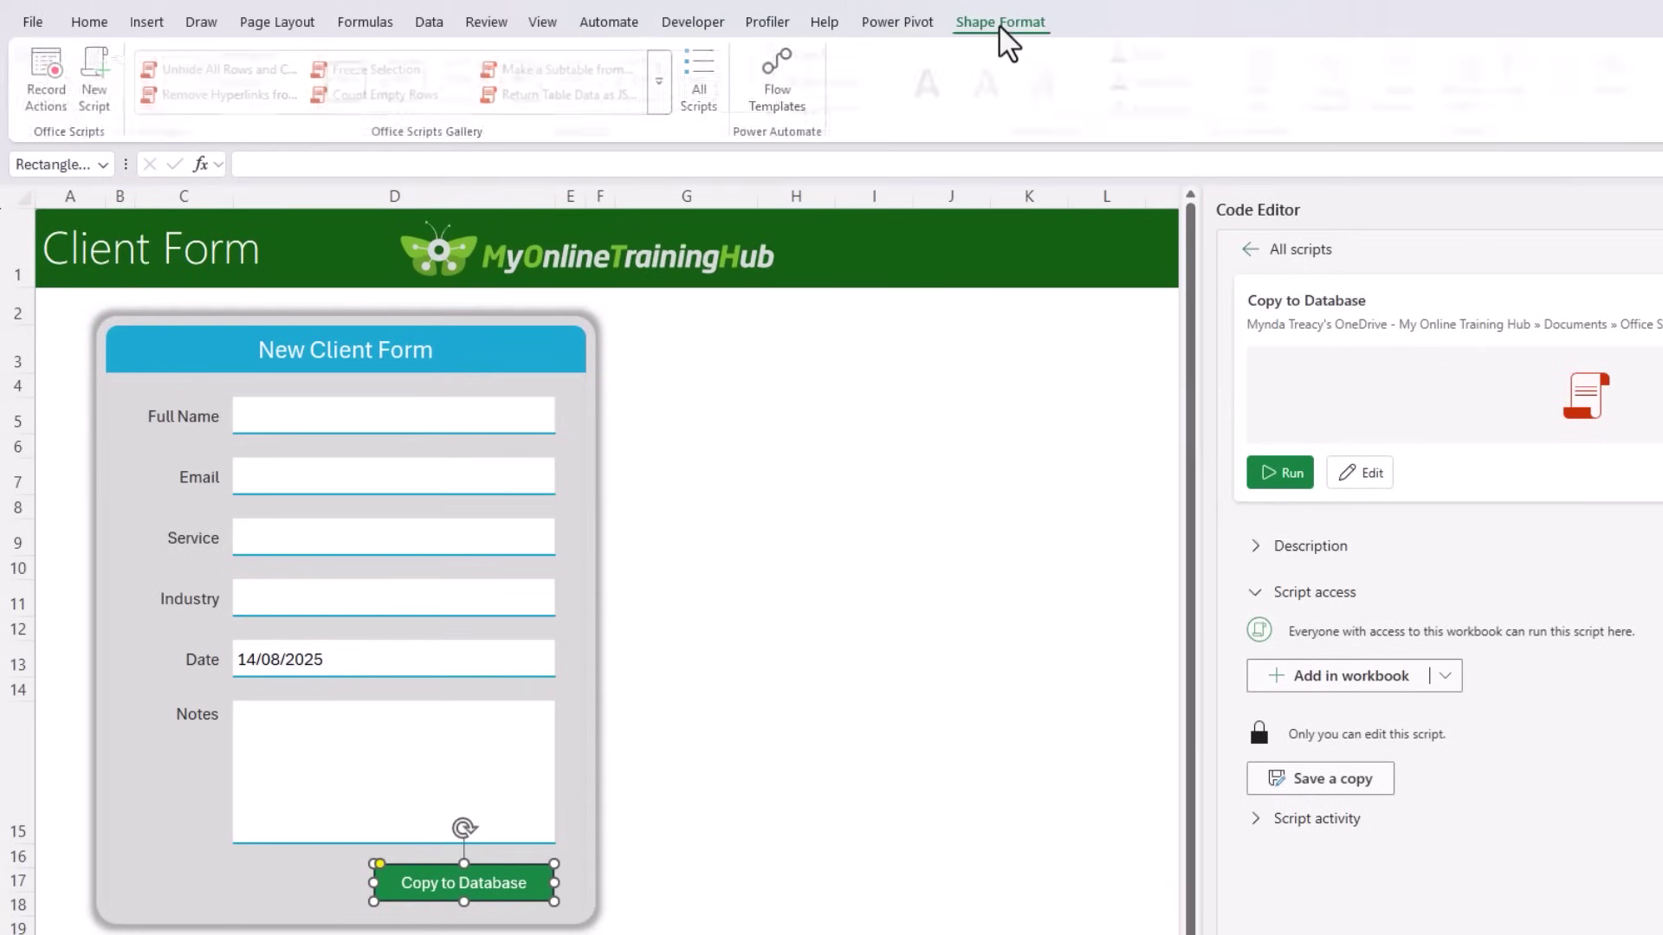
click(1001, 22)
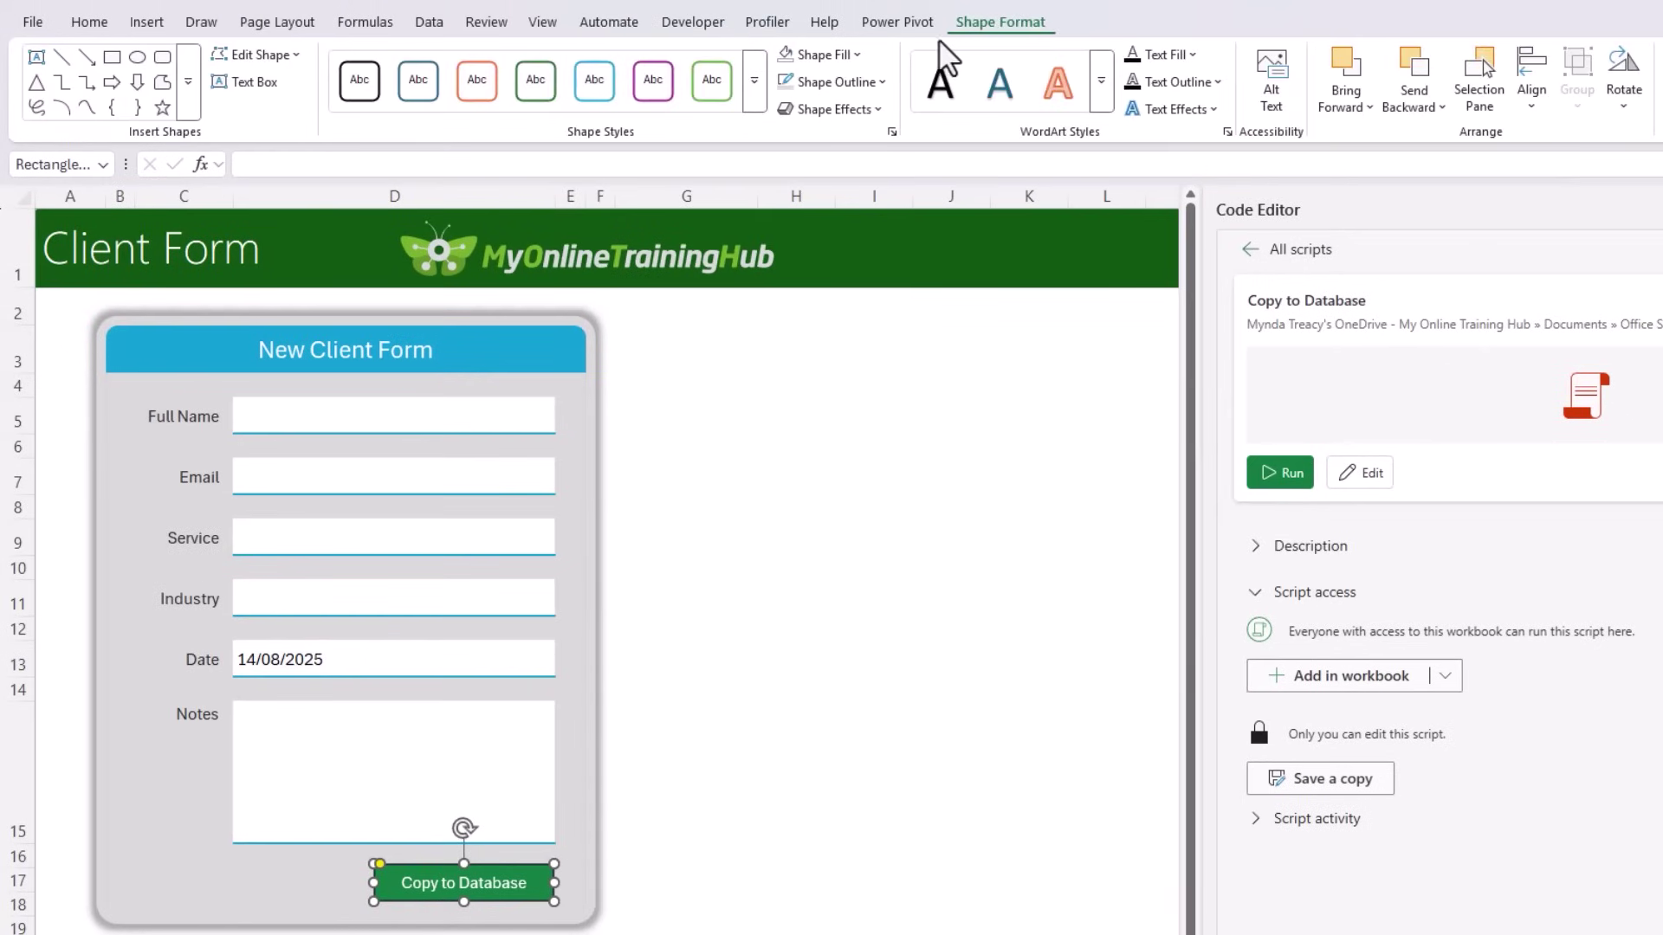
click(754, 81)
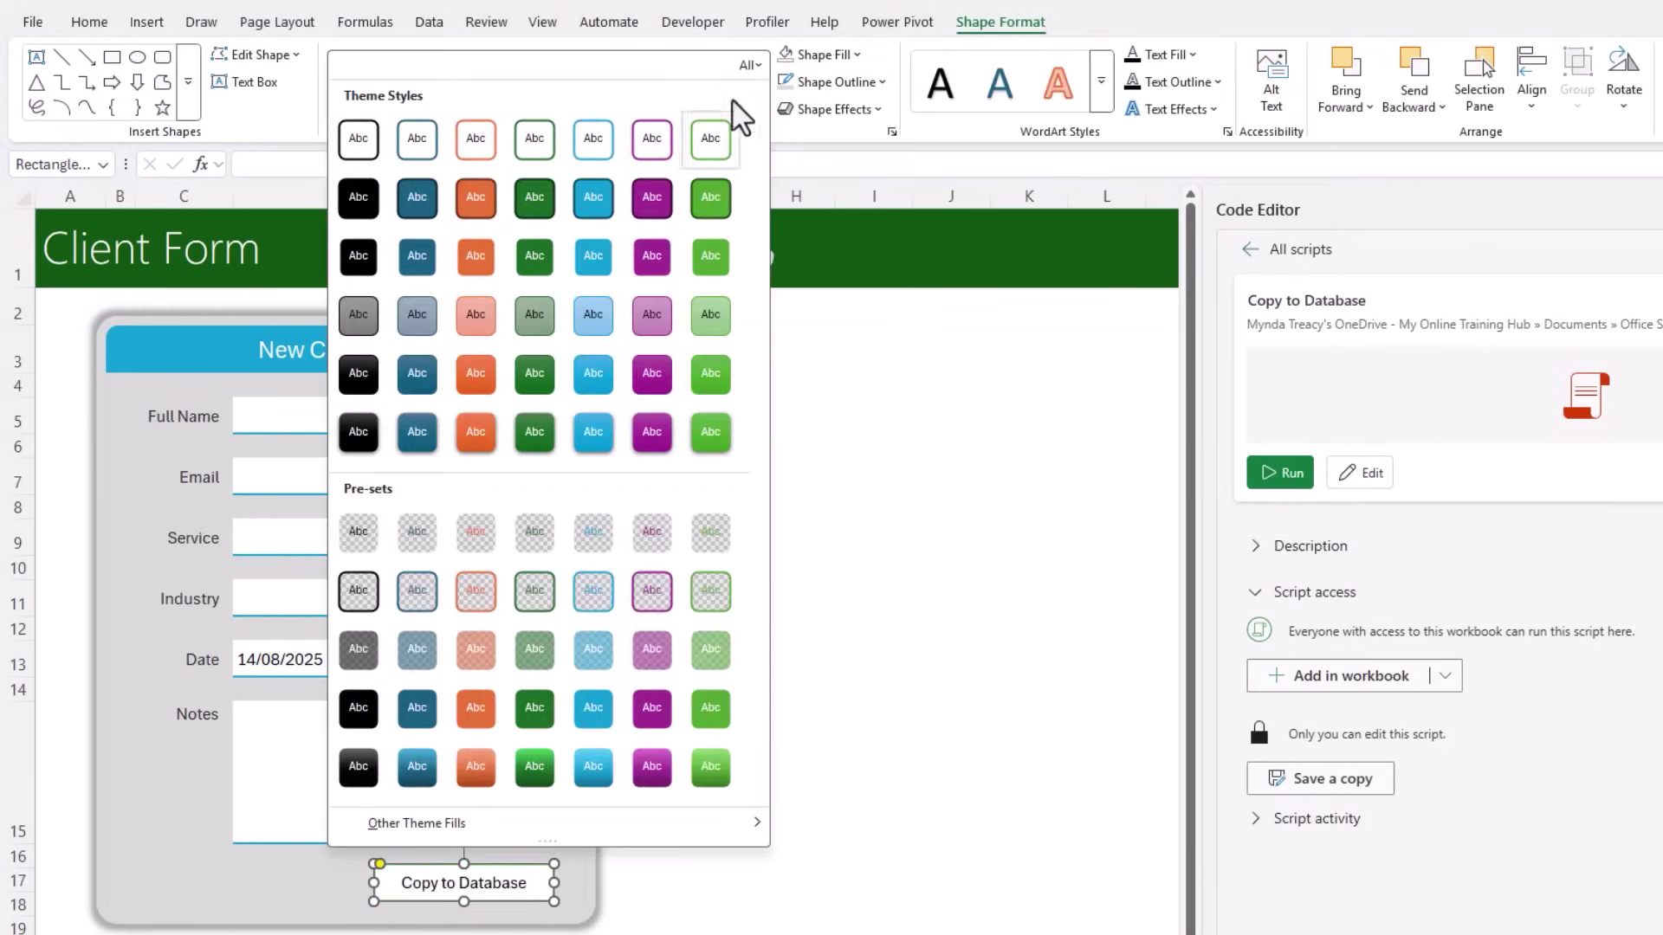
click(602, 191)
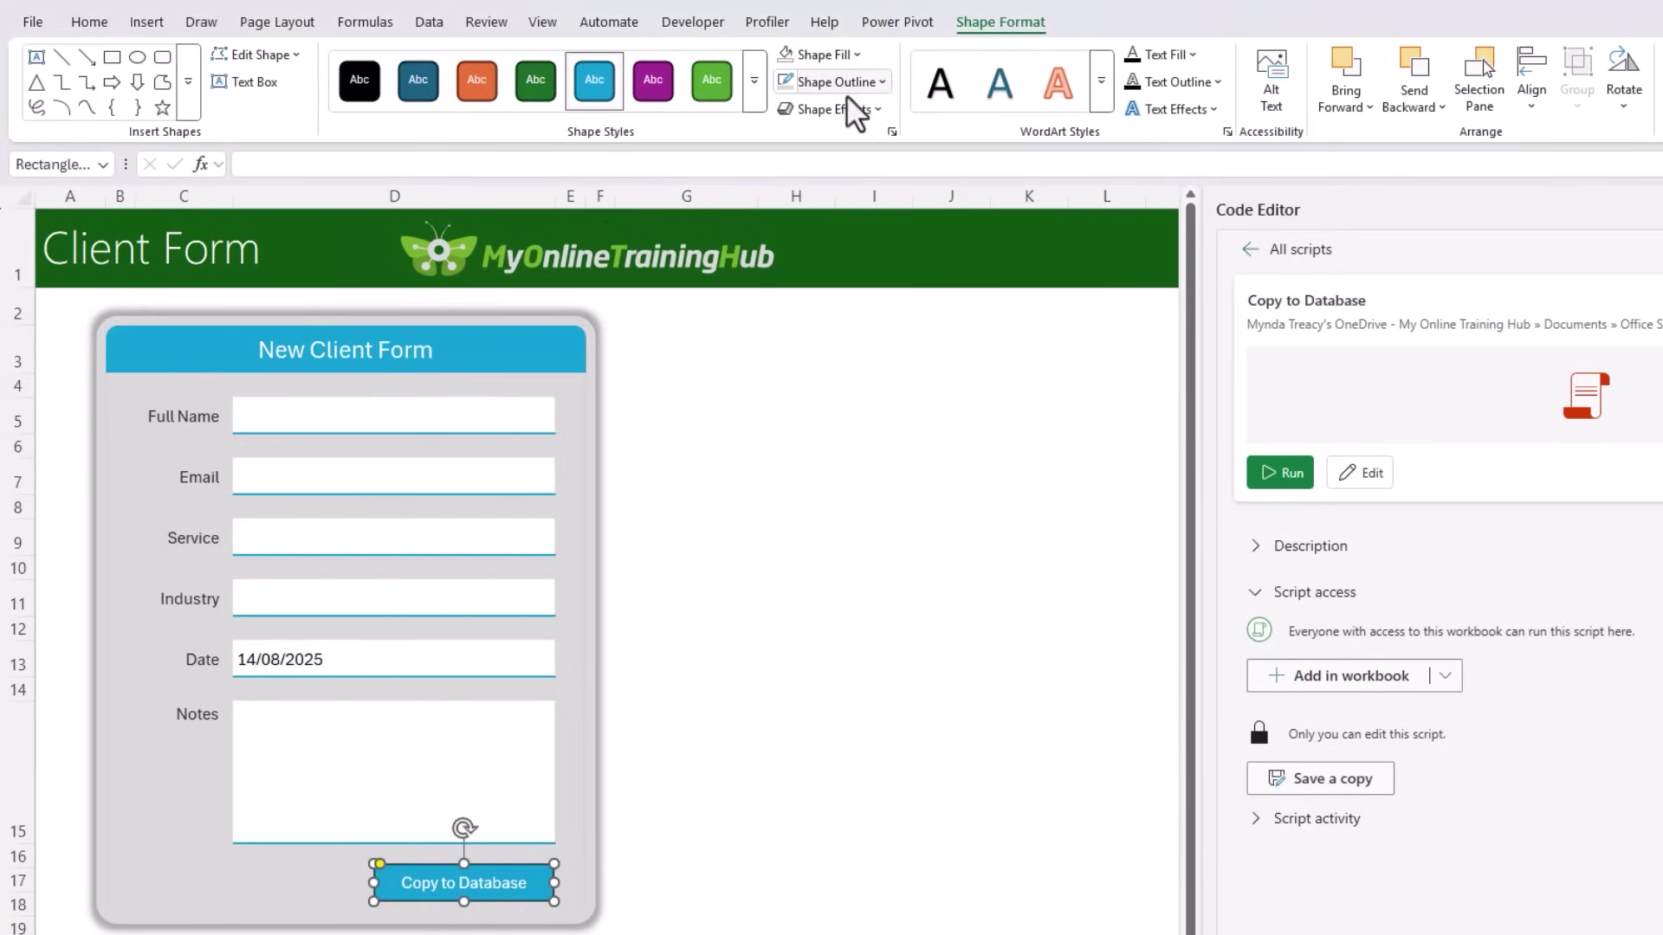
Step: Give the button a grey outline and a soft shadow effect
click(883, 81)
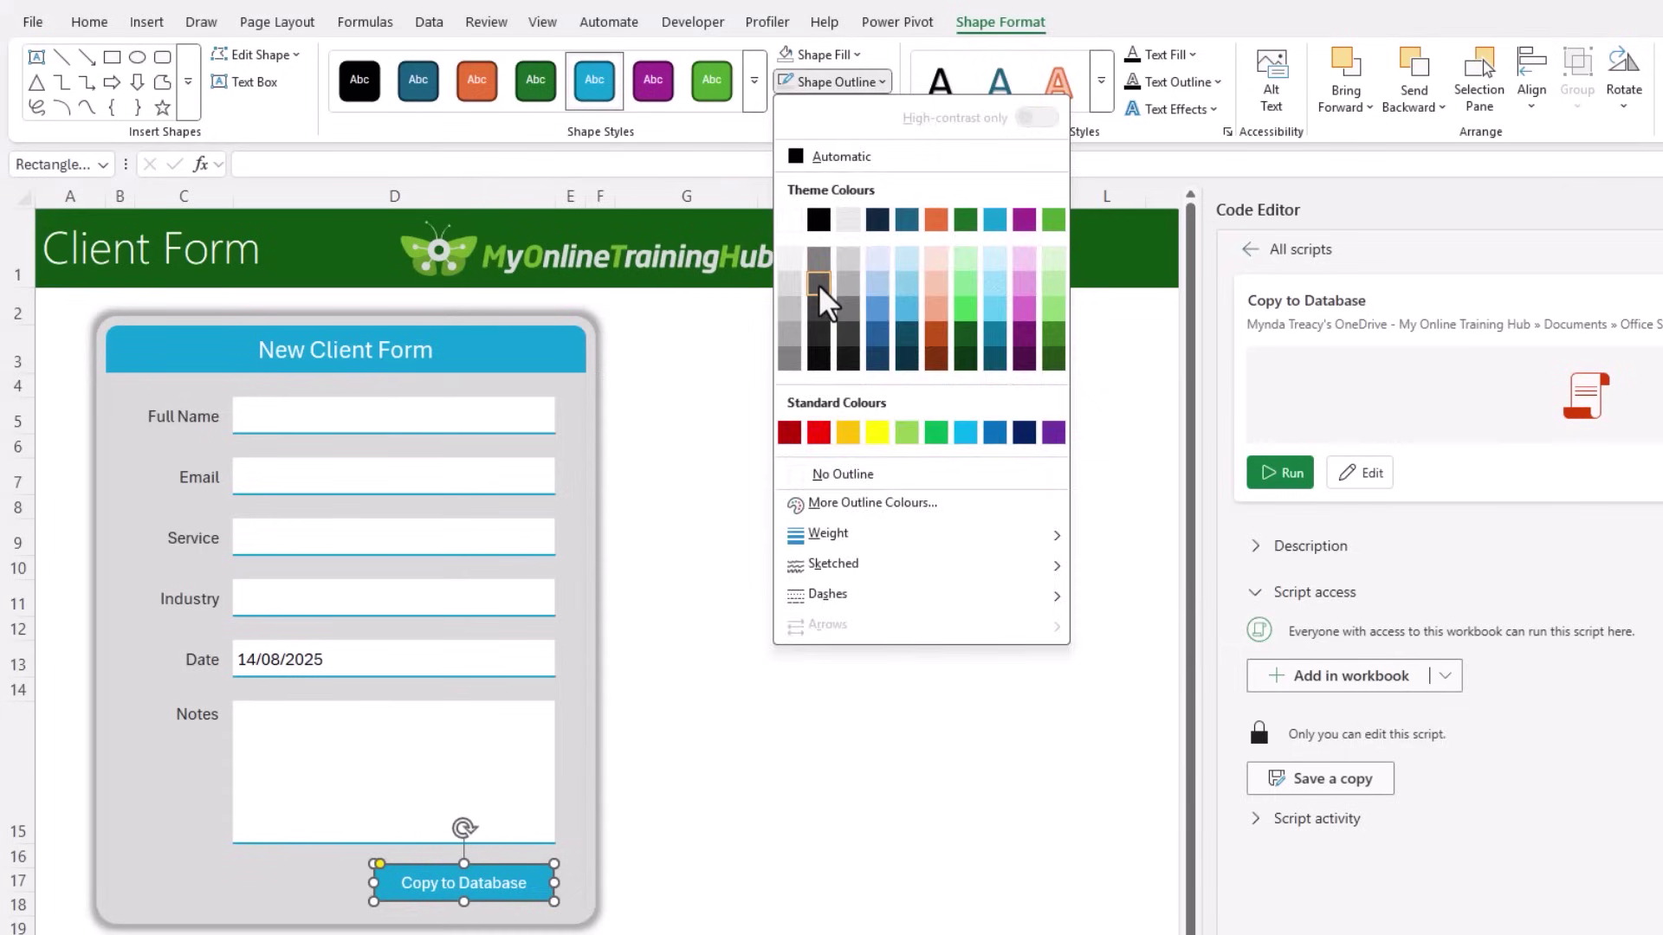
click(821, 278)
click(837, 109)
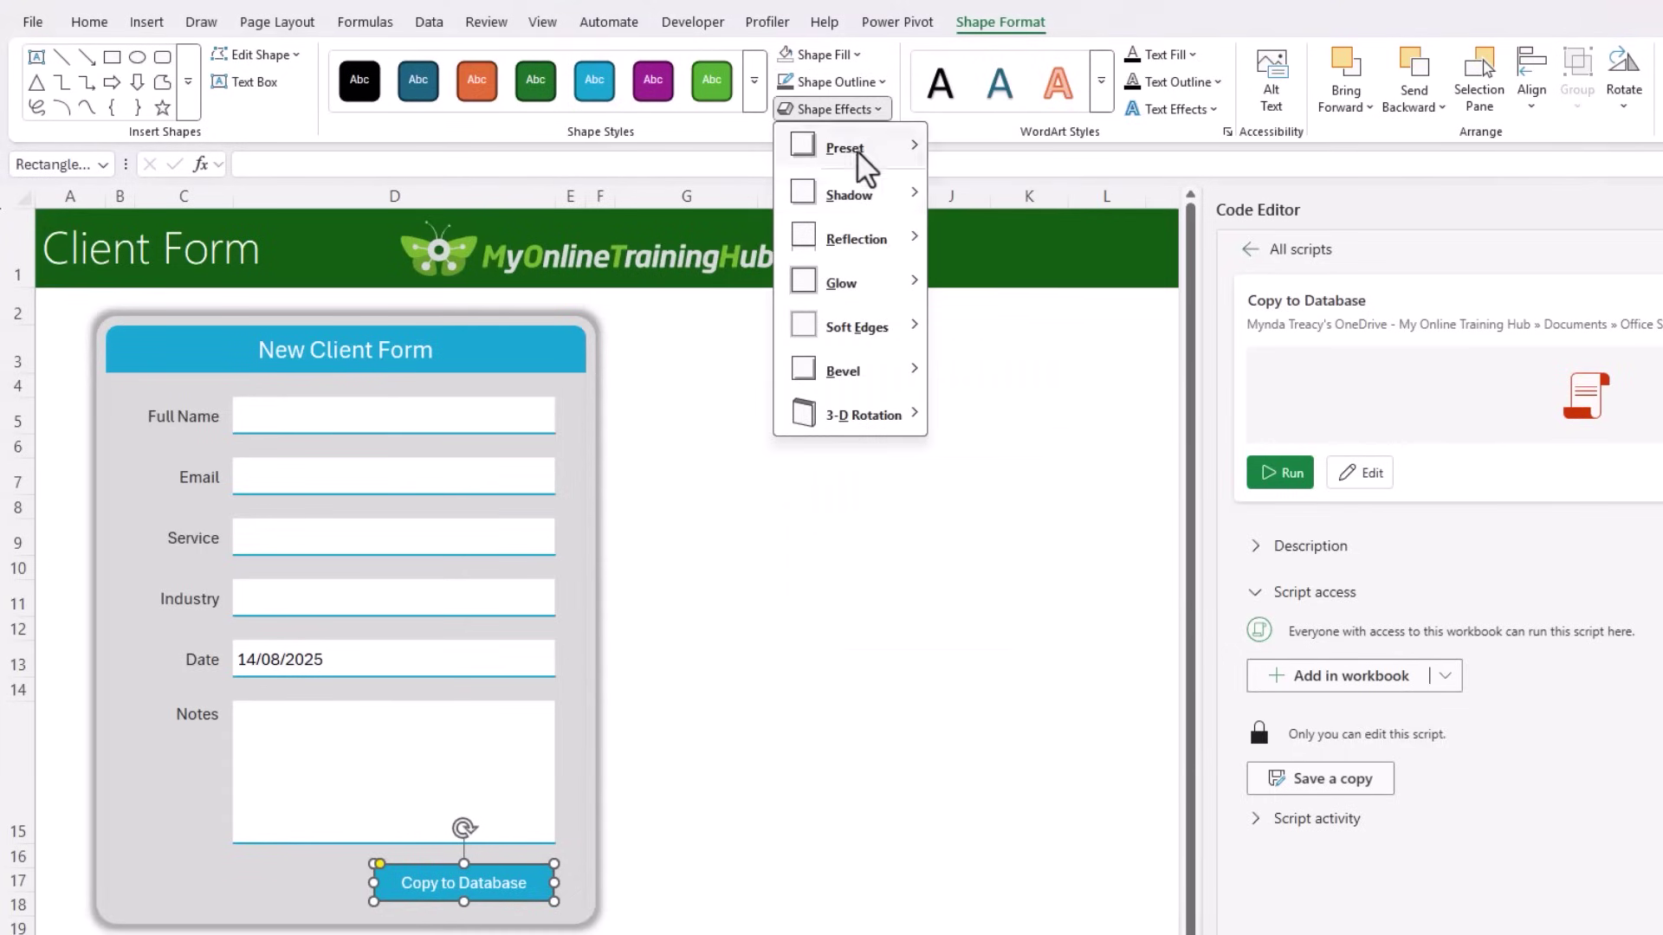
mouse_move(879, 198)
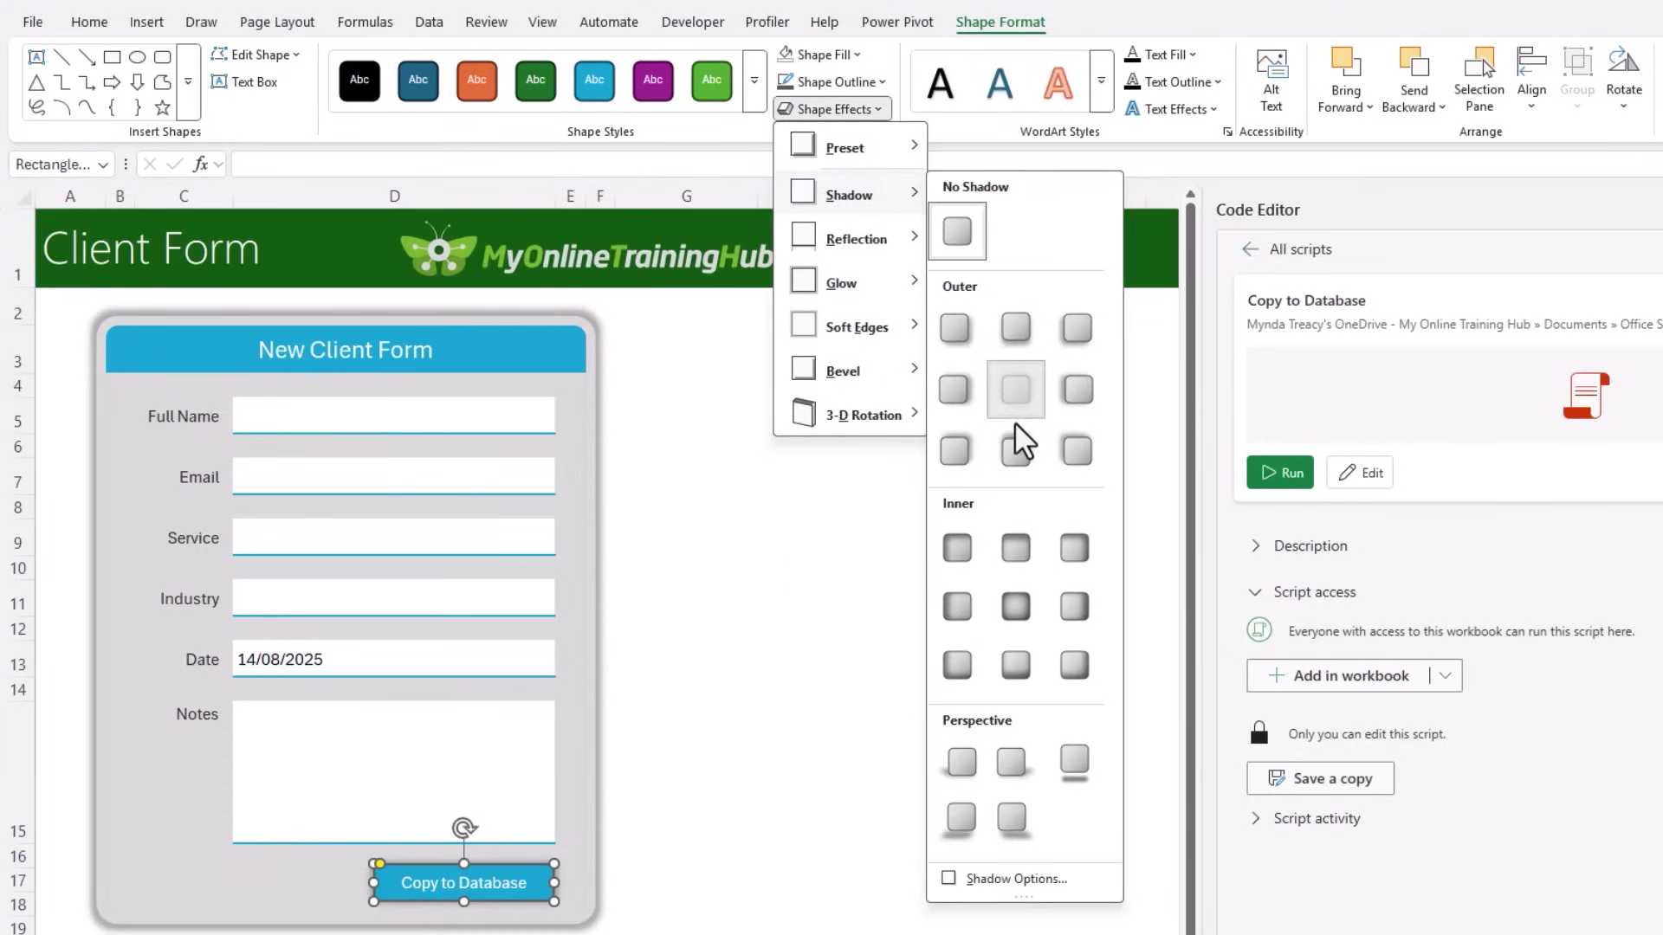
key(Escape)
key(Escape)
key(Escape)
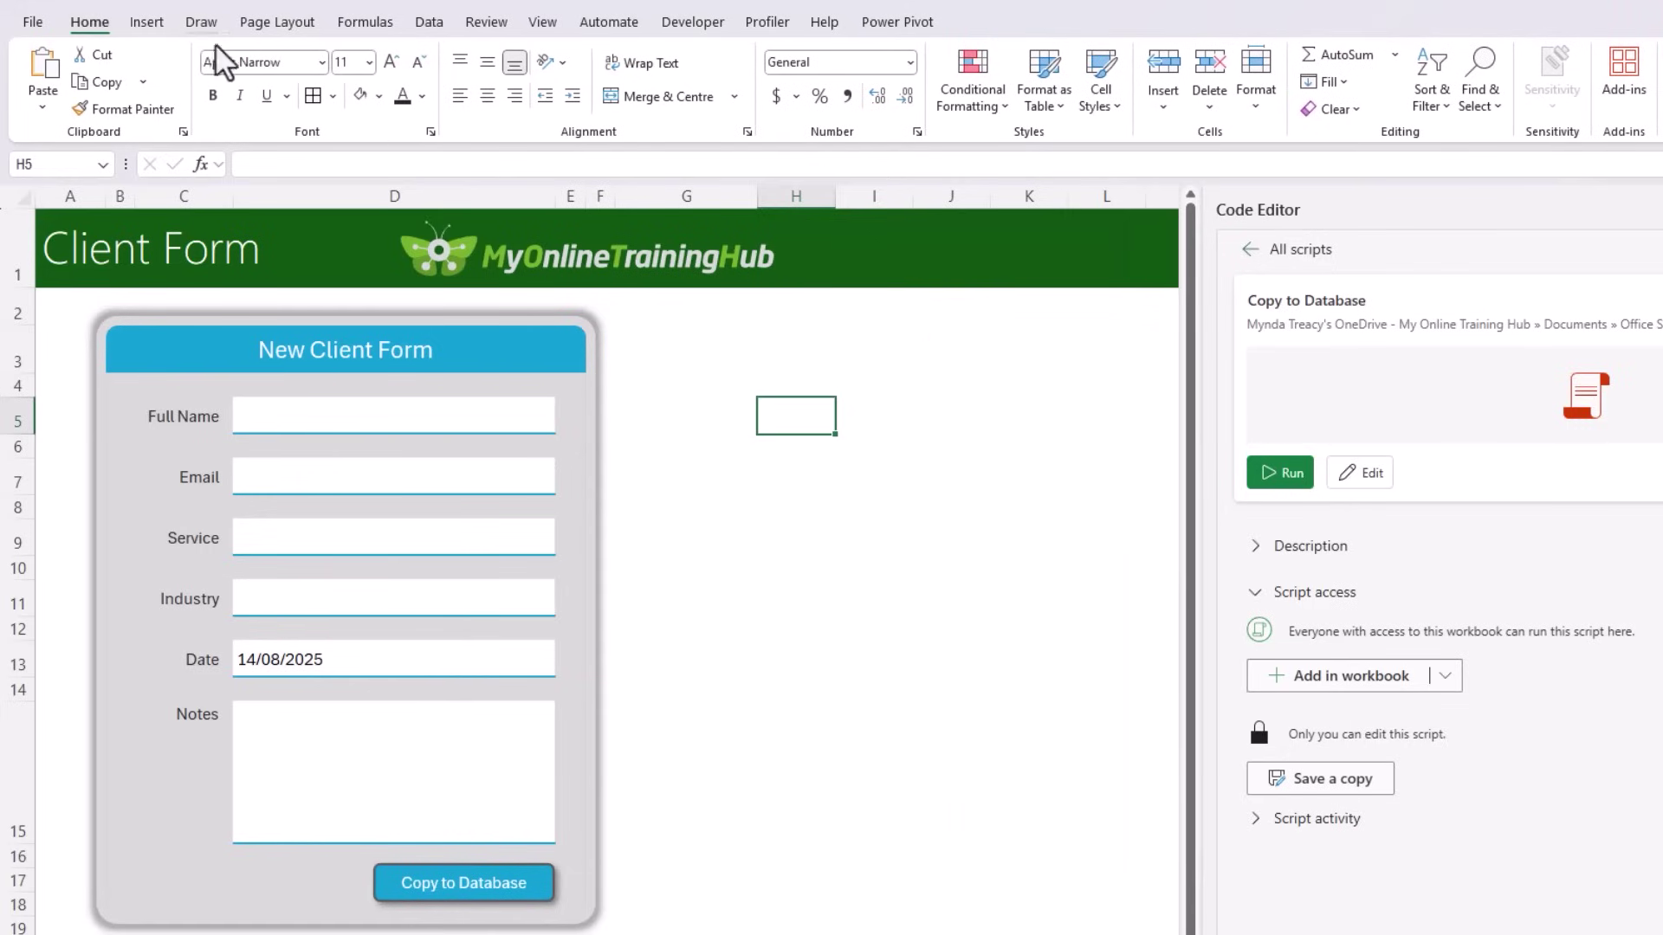
Step: Insert the dark 'customer' person icon and the solid plus icon from stock Icons
click(149, 22)
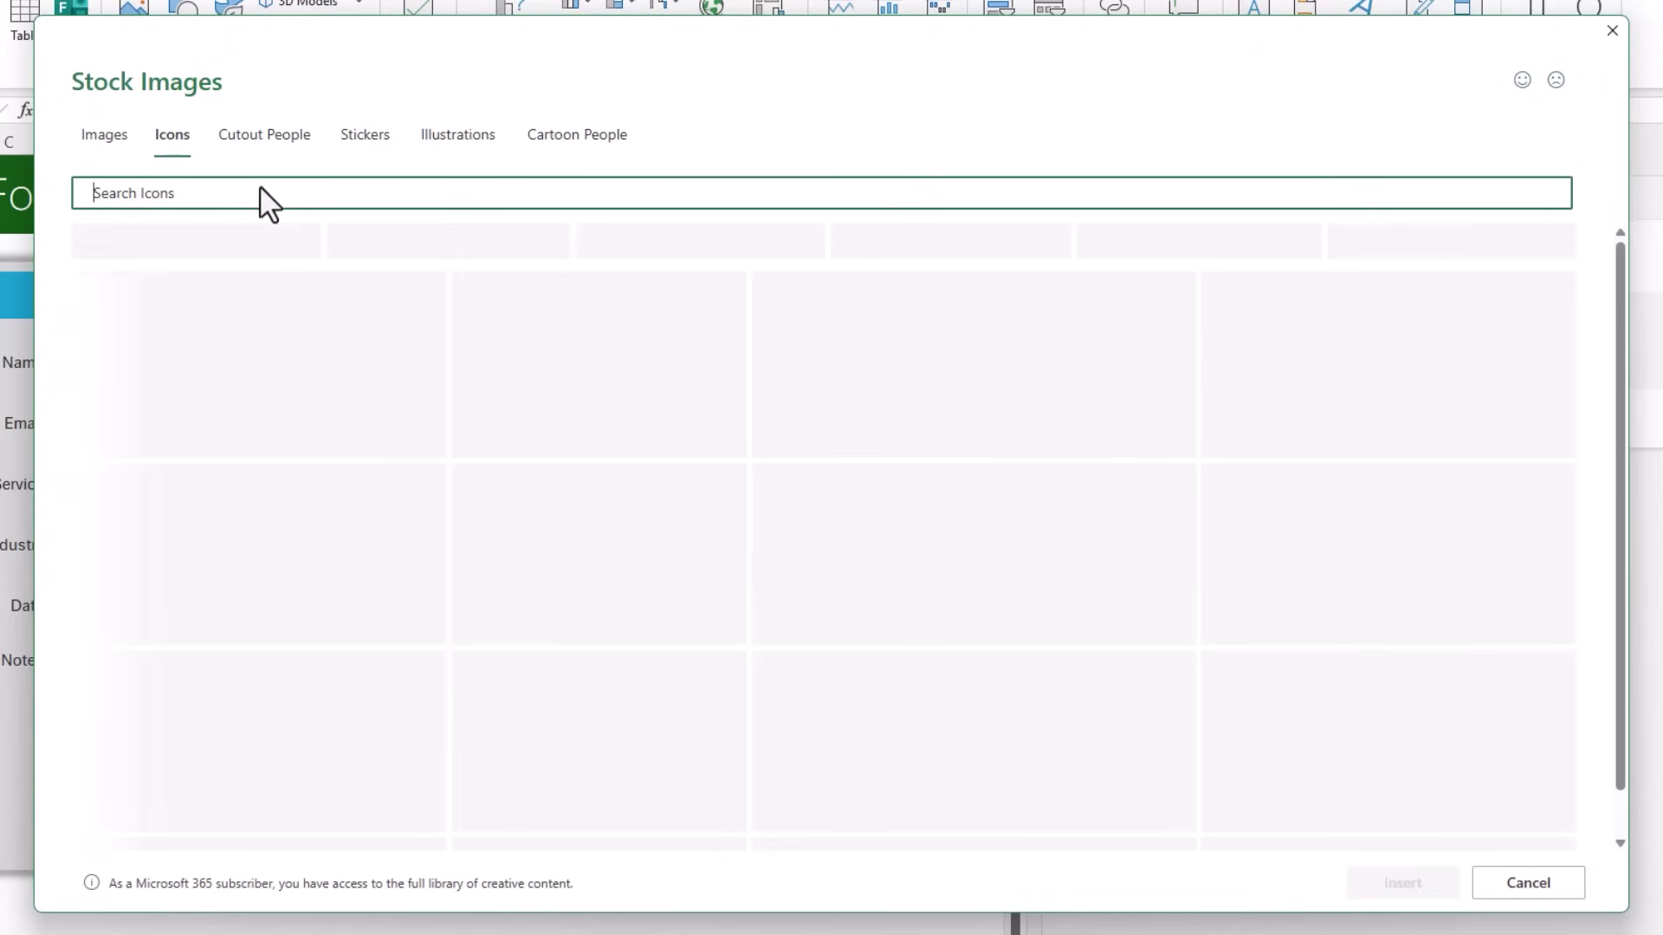
text(customer)
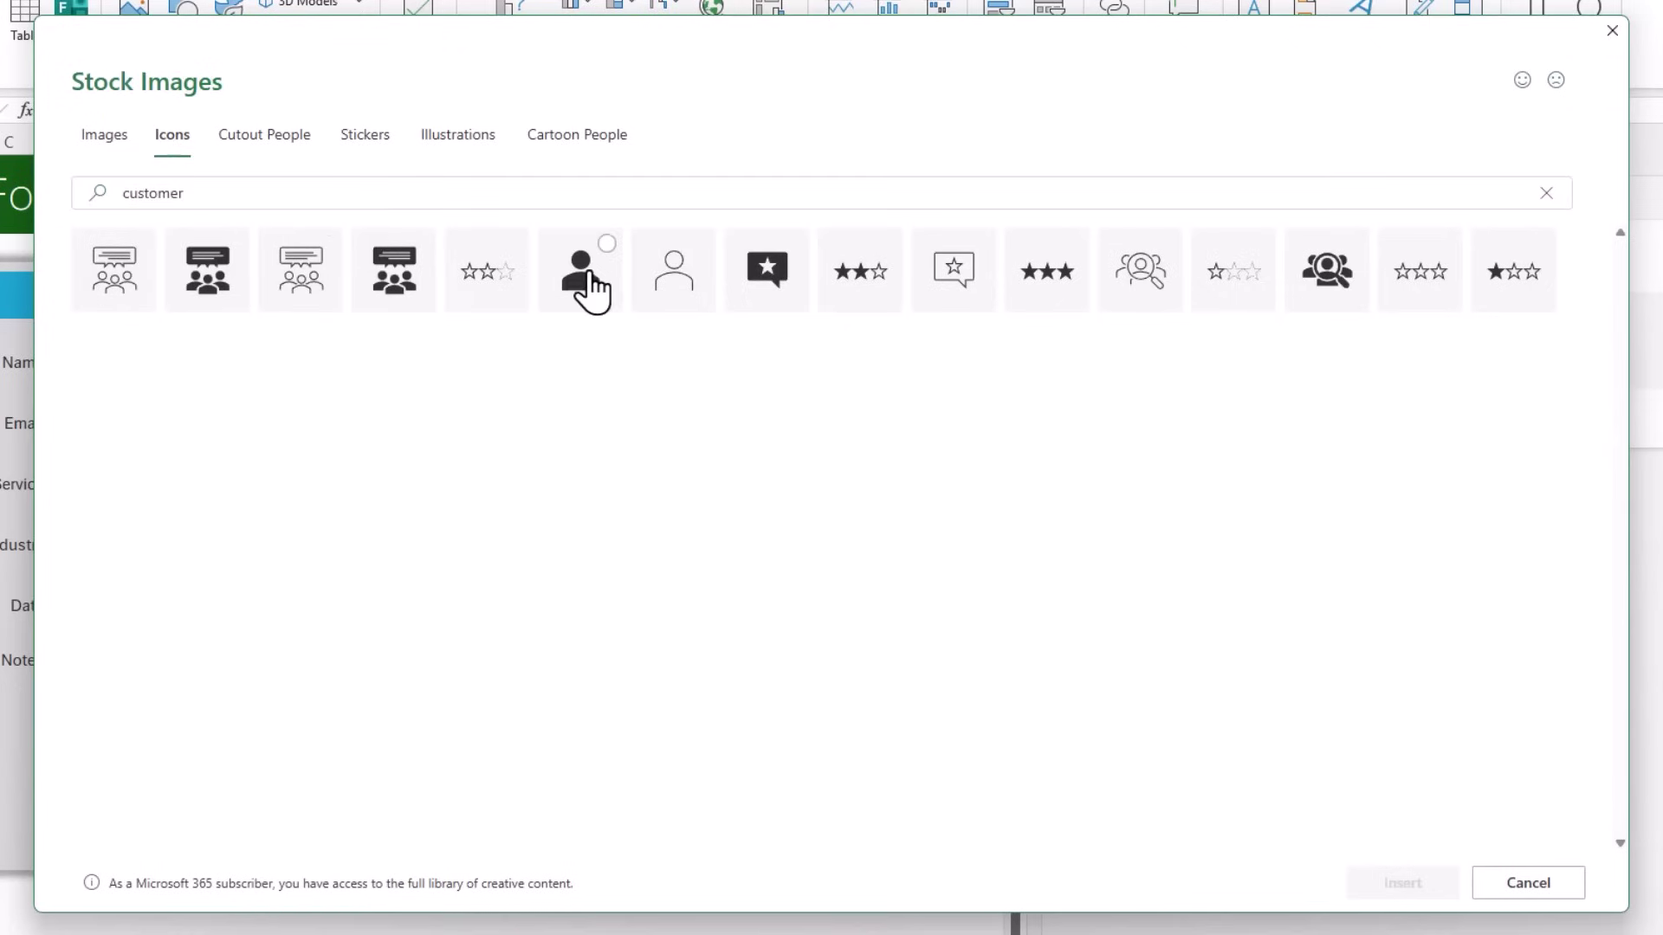
click(582, 285)
double_click(136, 192)
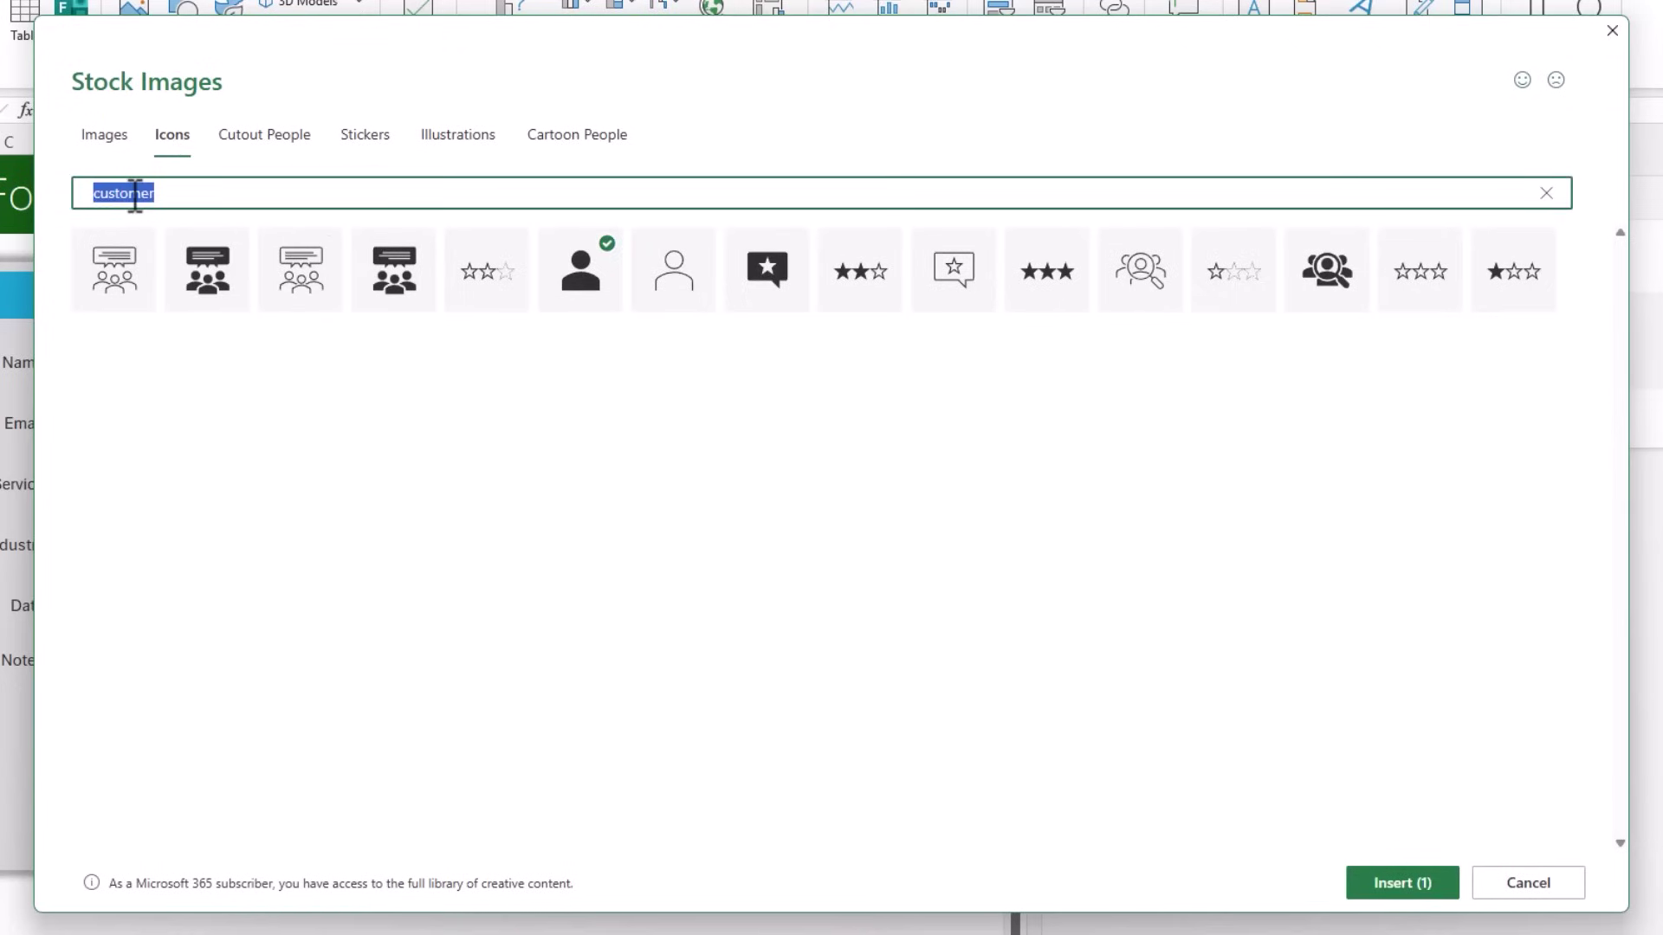
text(plus)
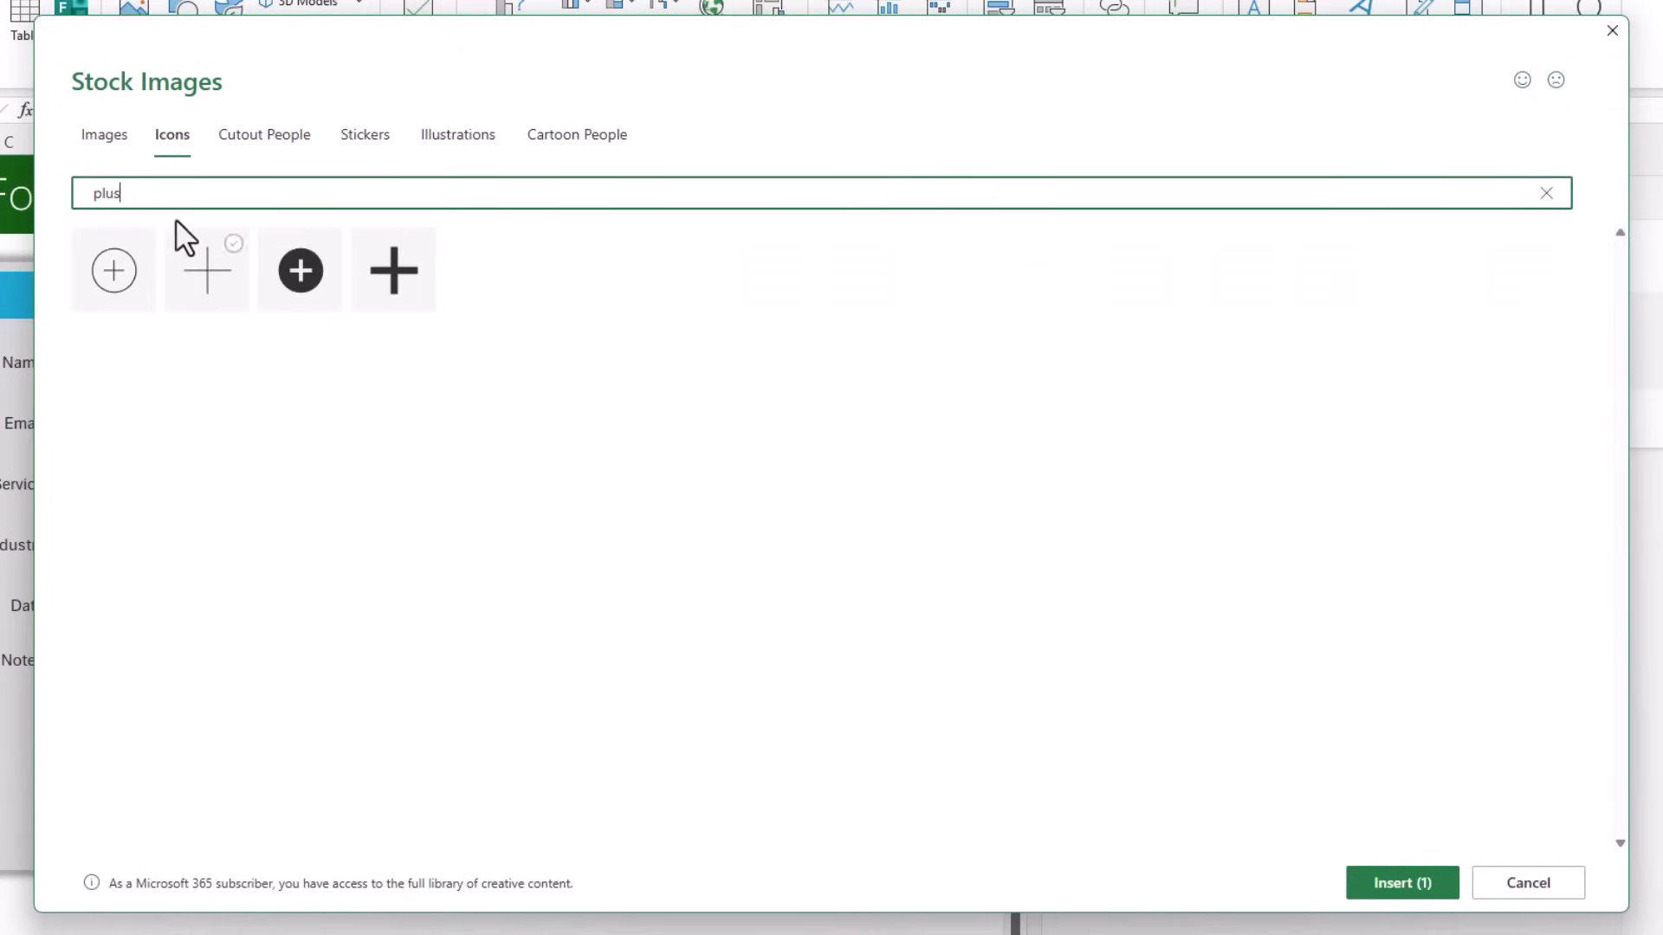
click(294, 286)
click(1403, 884)
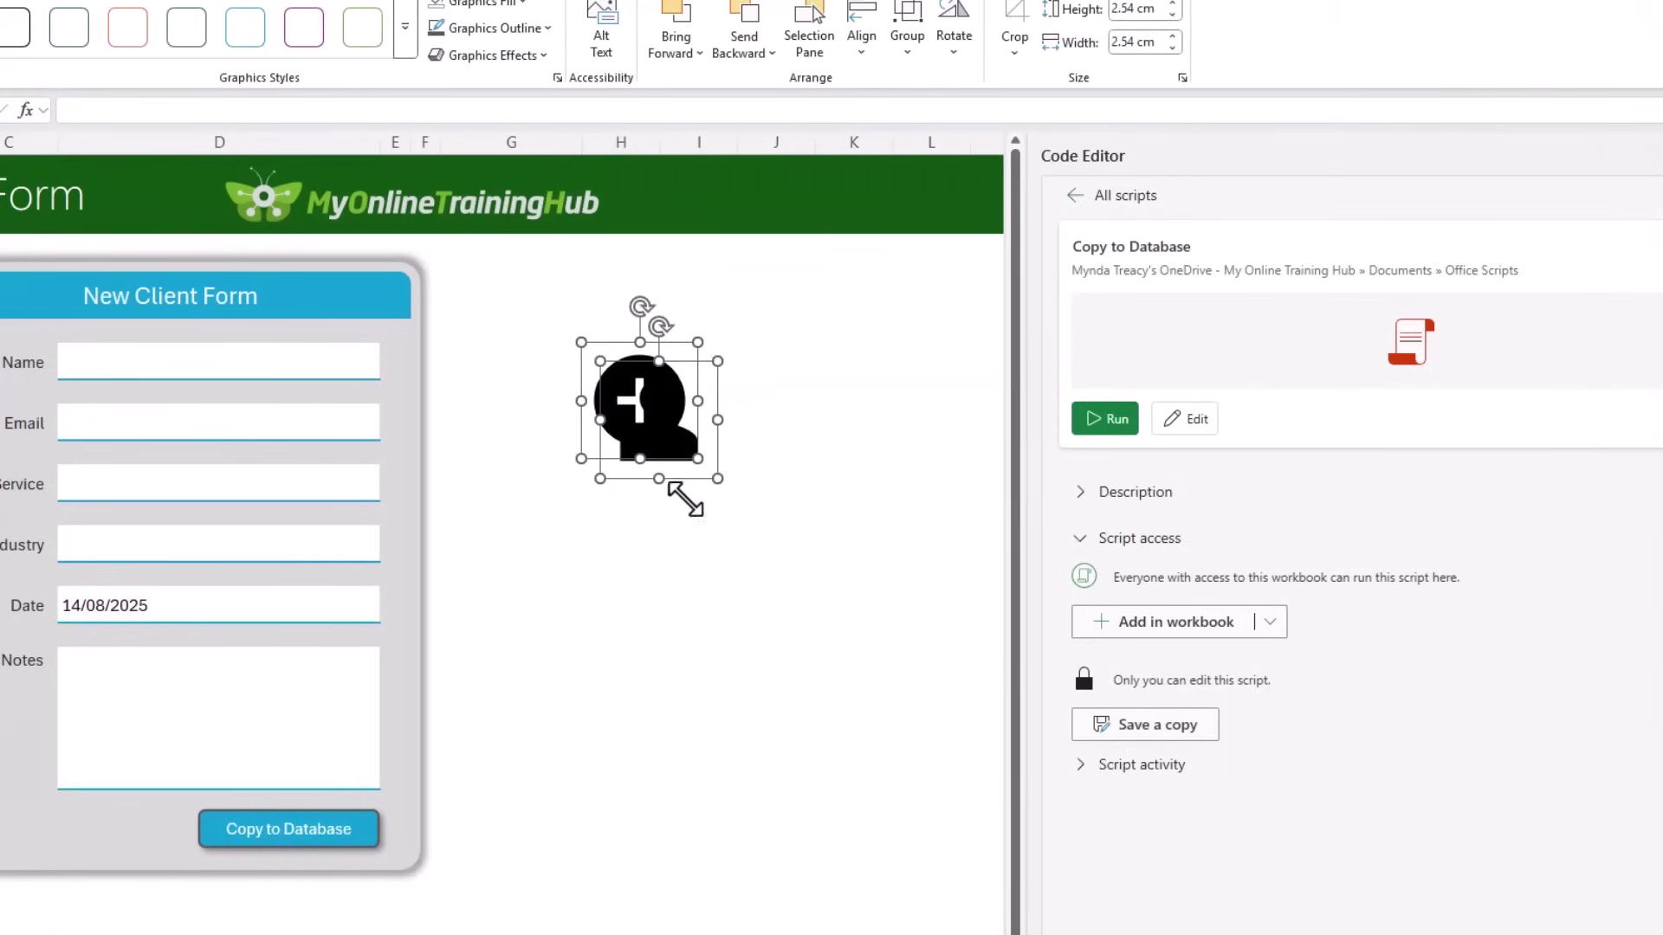
Step: Shrink both icons and place a white person icon in the form header
drag(691, 493, 61, 306)
click(650, 459)
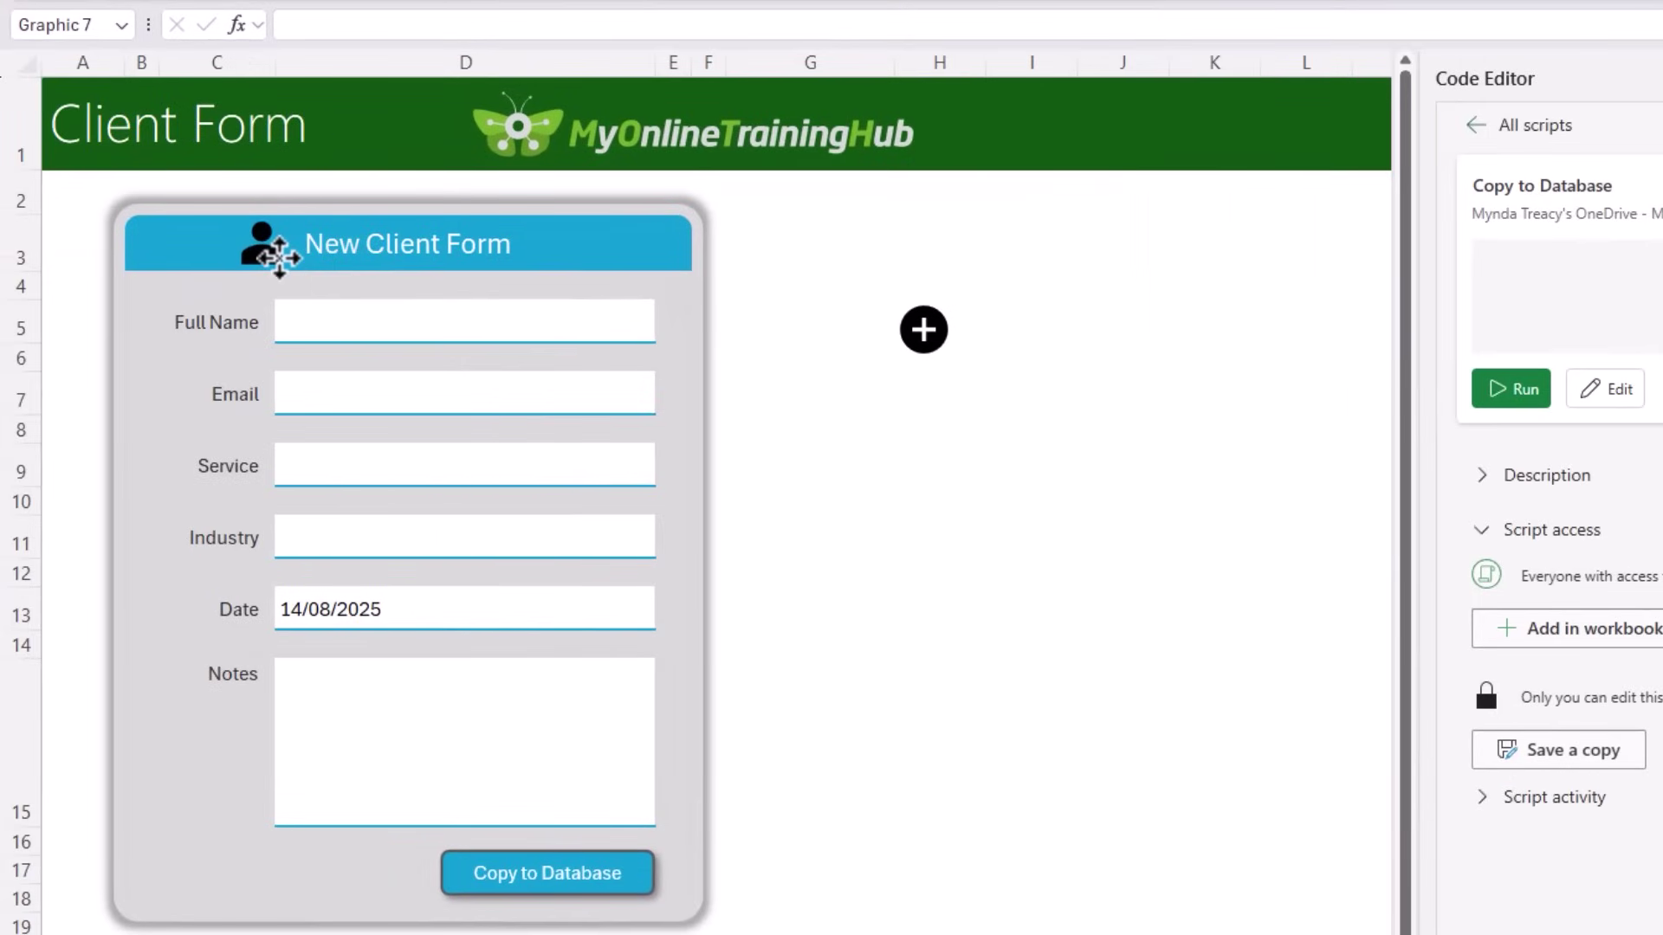
drag(278, 257, 279, 257)
click(822, 63)
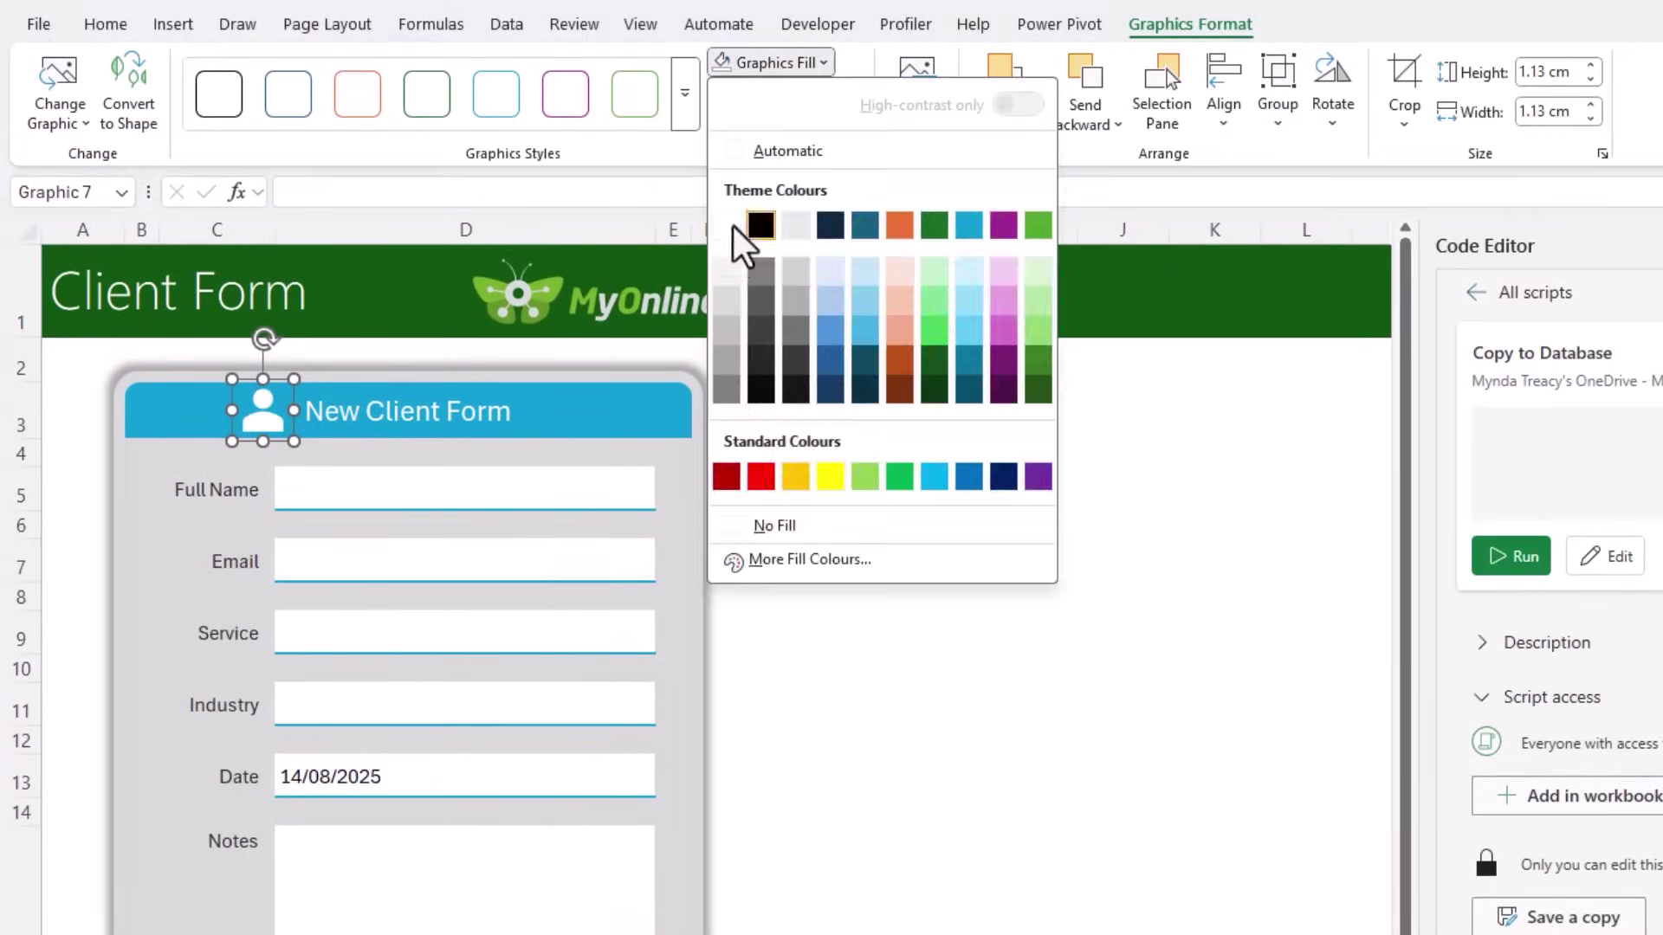
click(728, 227)
Step: Place the plus icon on the Copy to Database button's left end and select both together
drag(924, 493, 457, 934)
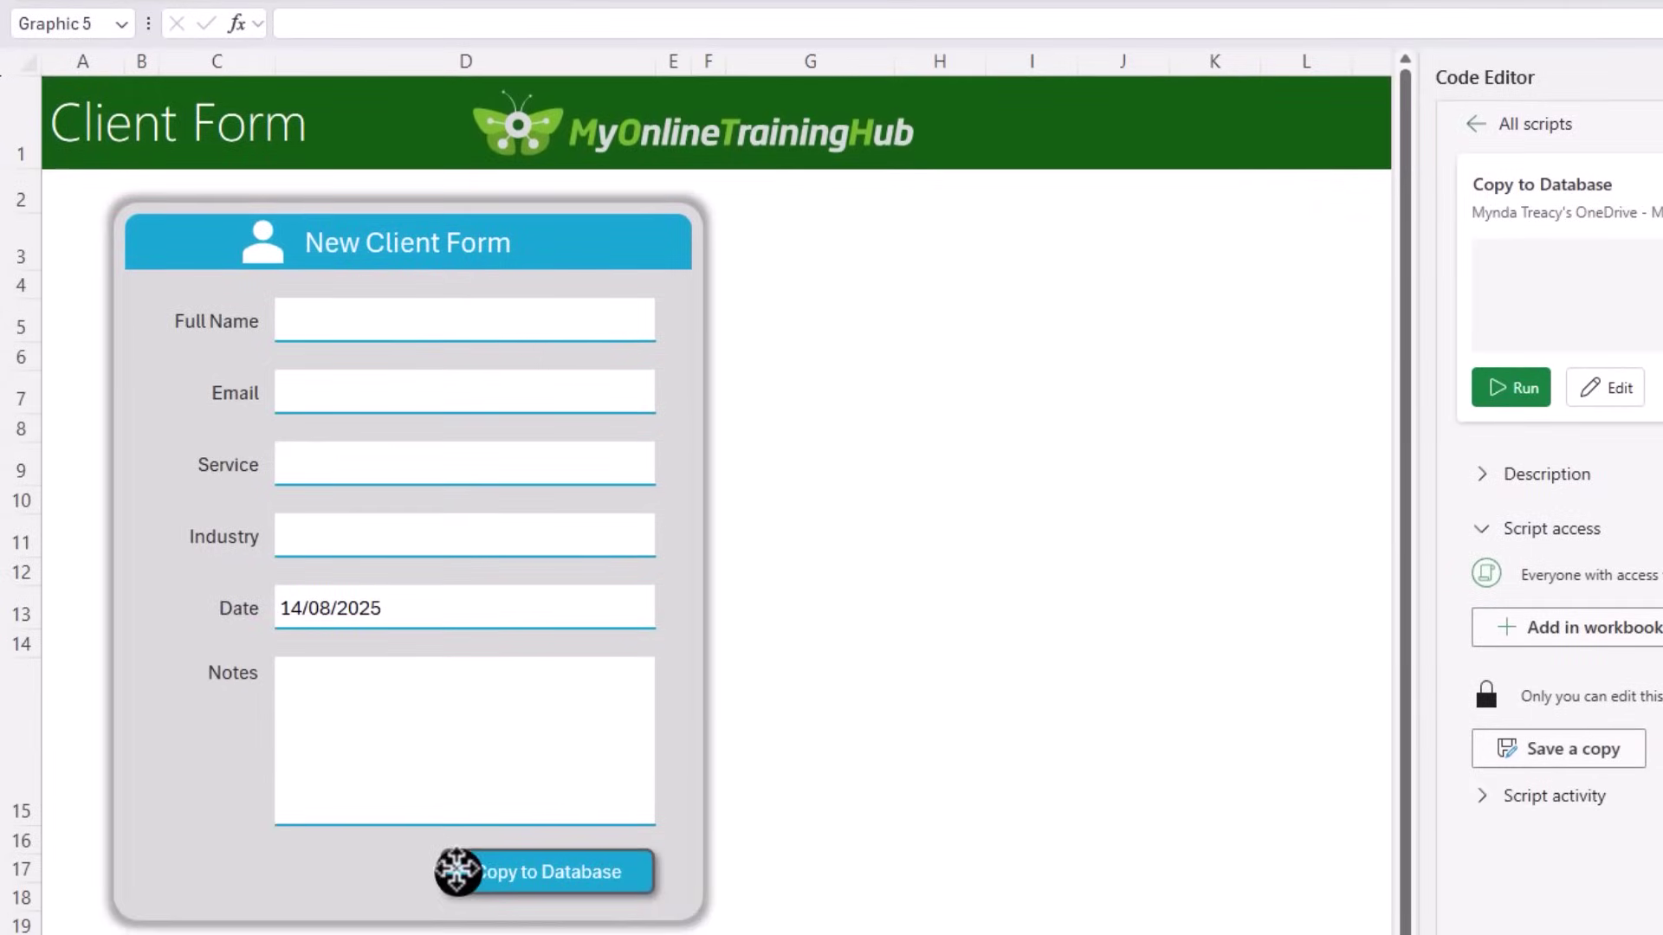
drag(457, 871, 465, 872)
key(Escape)
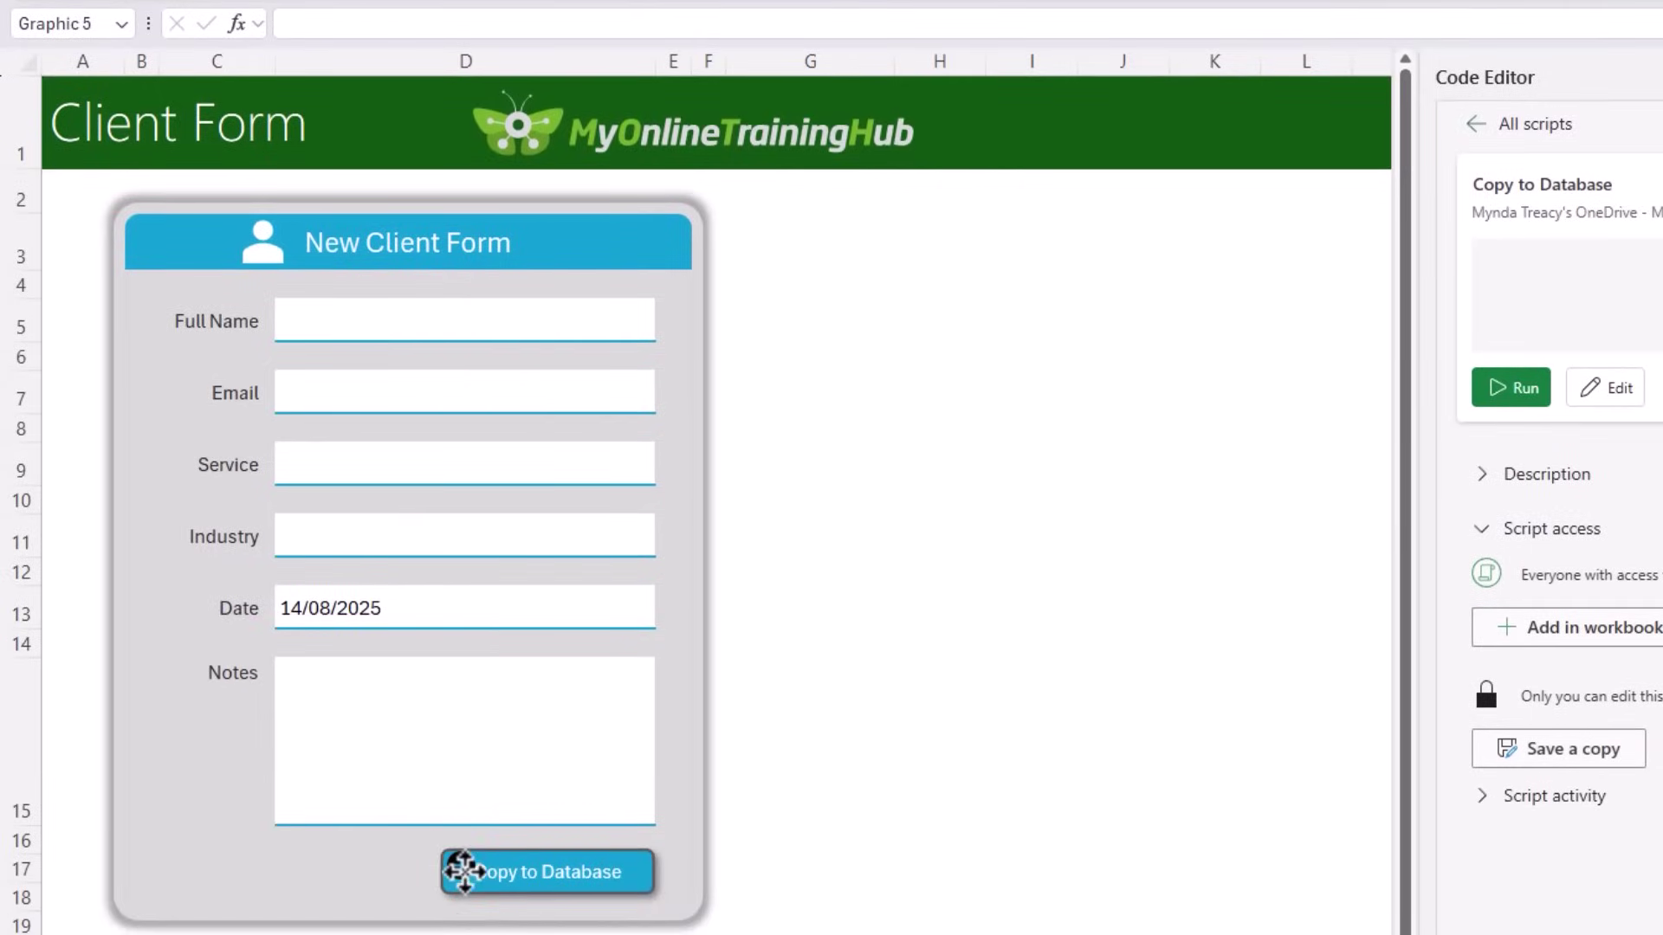
click(465, 872)
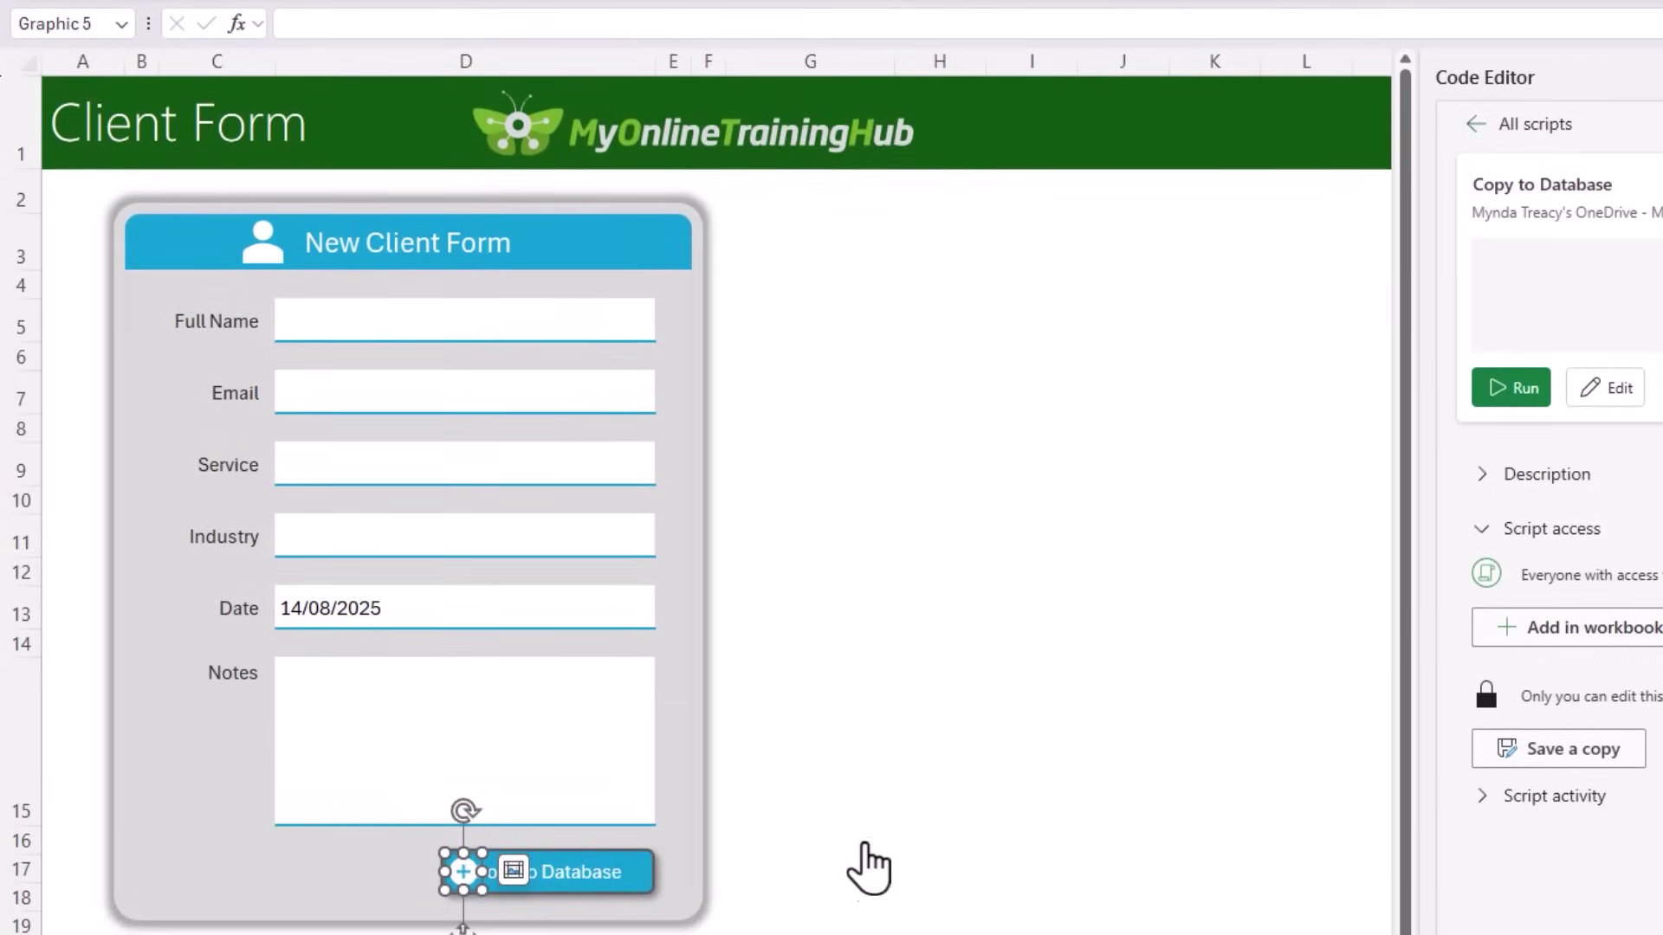
click(868, 871)
click(623, 880)
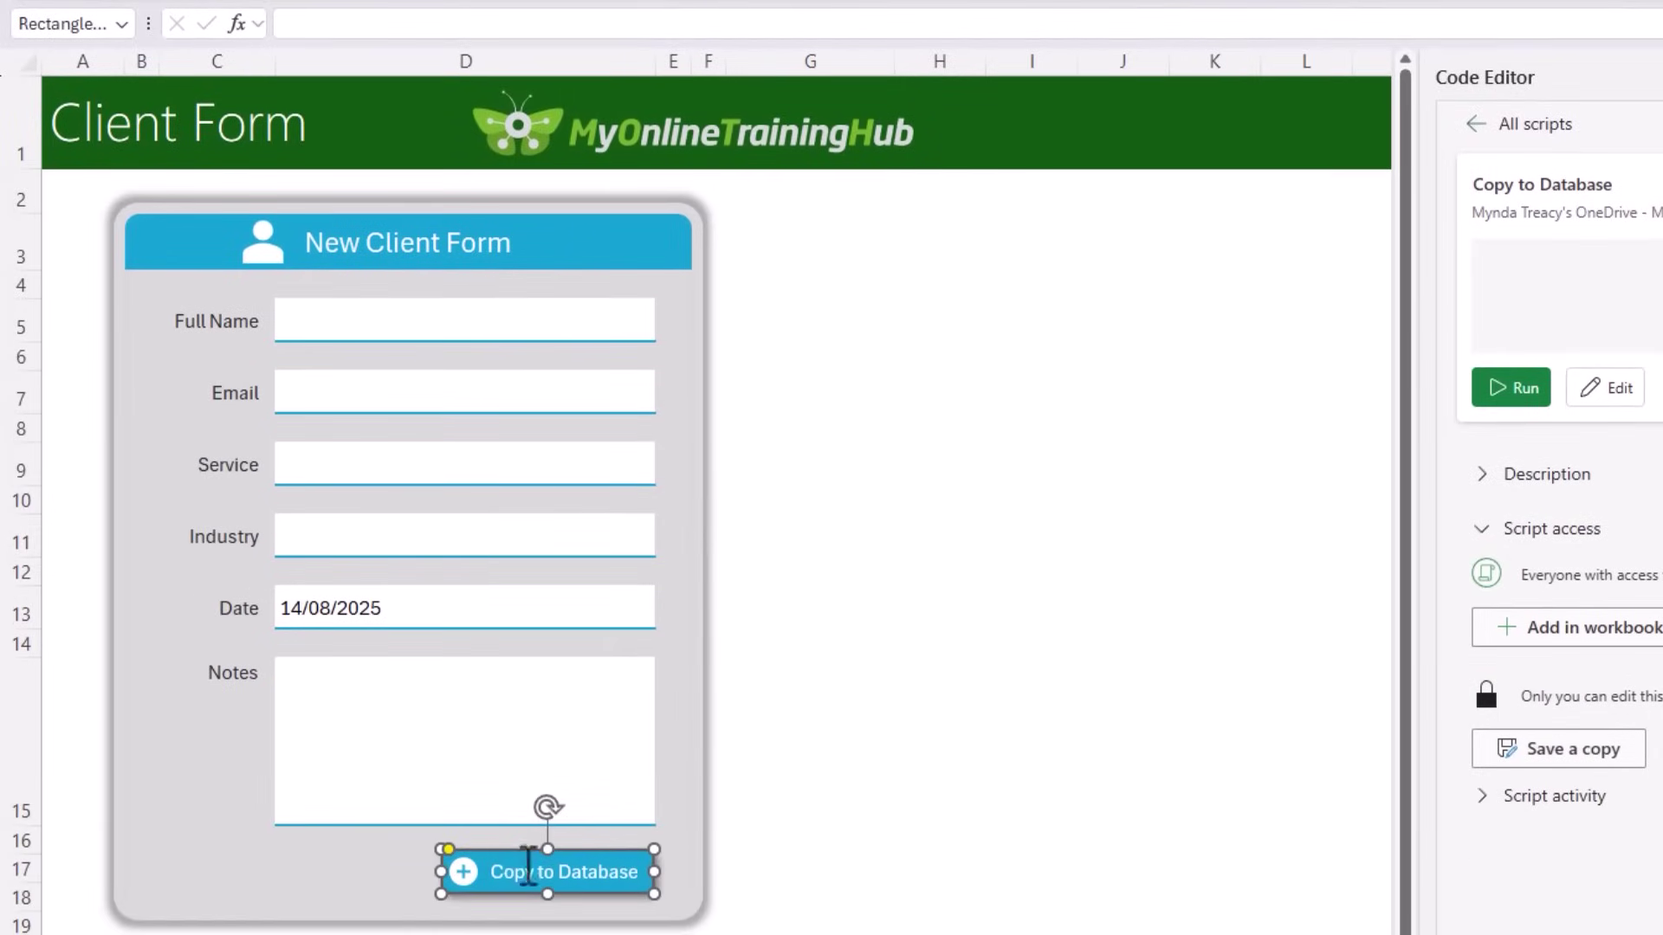
click(809, 862)
click(458, 870)
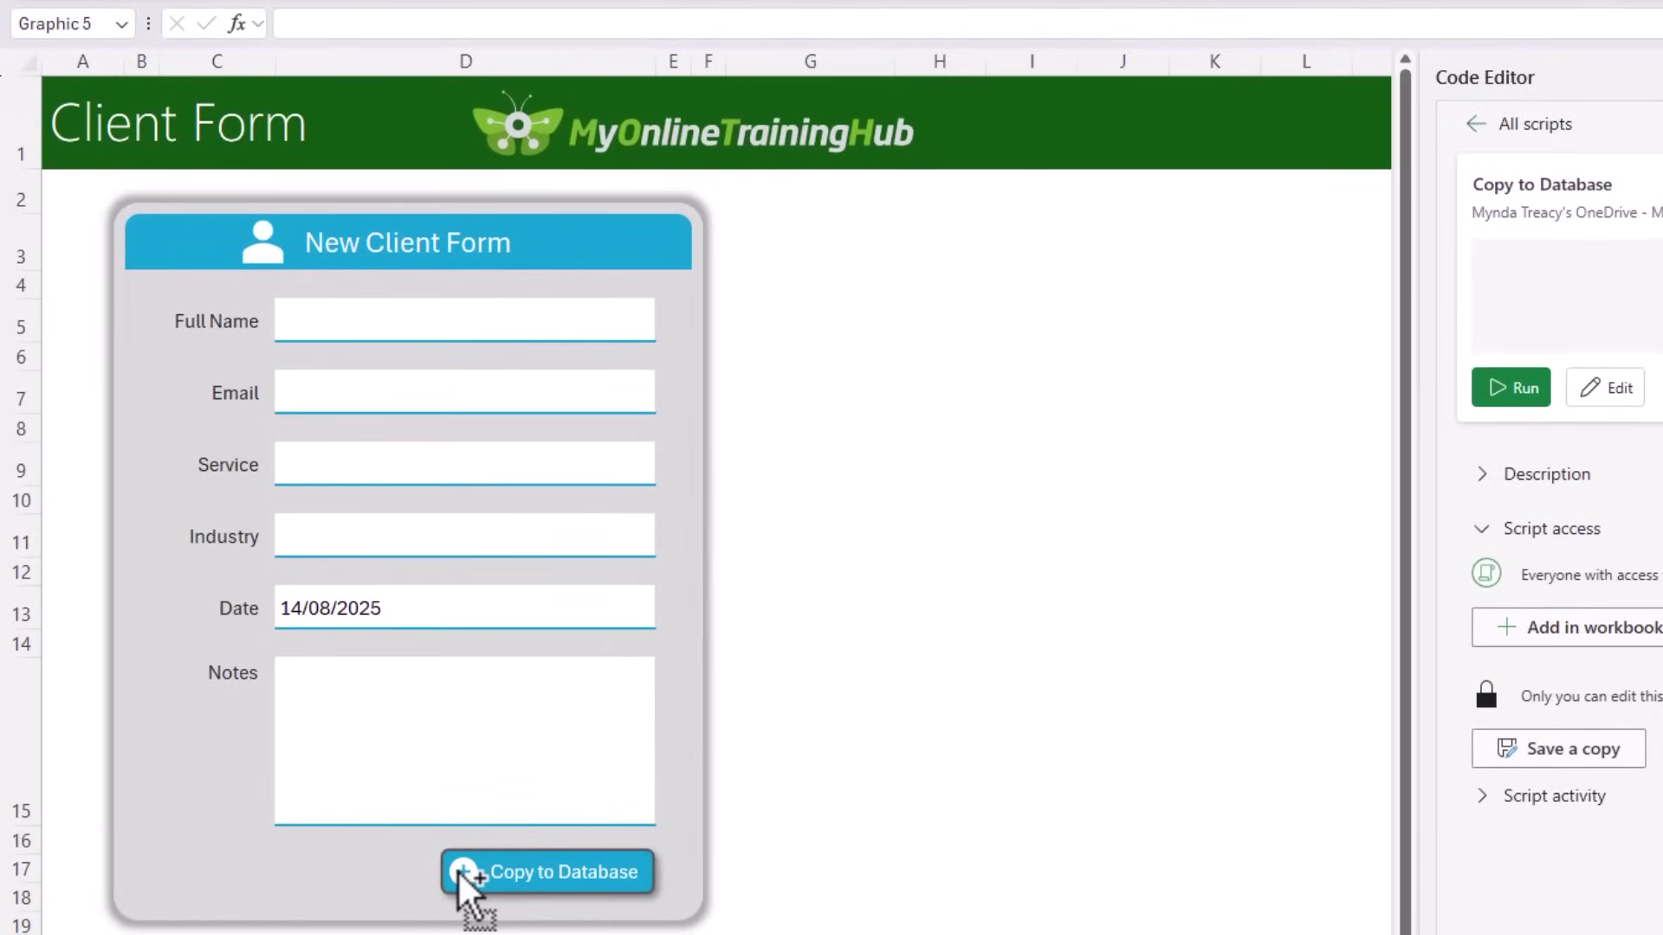
ctrl+click(594, 883)
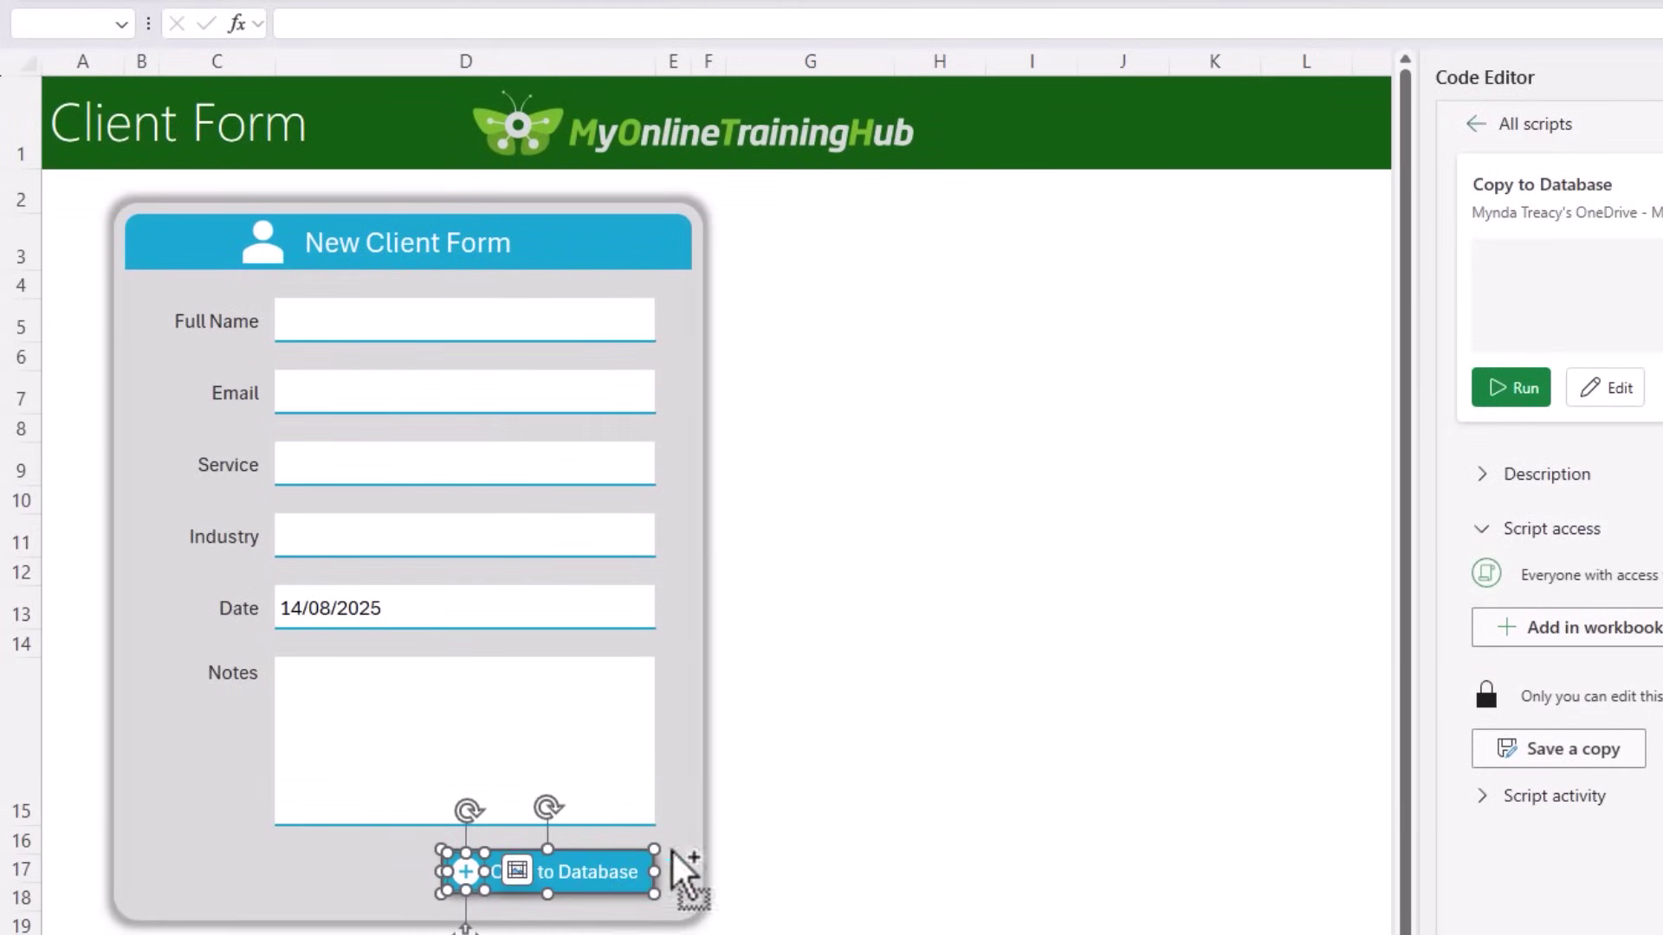
click(969, 710)
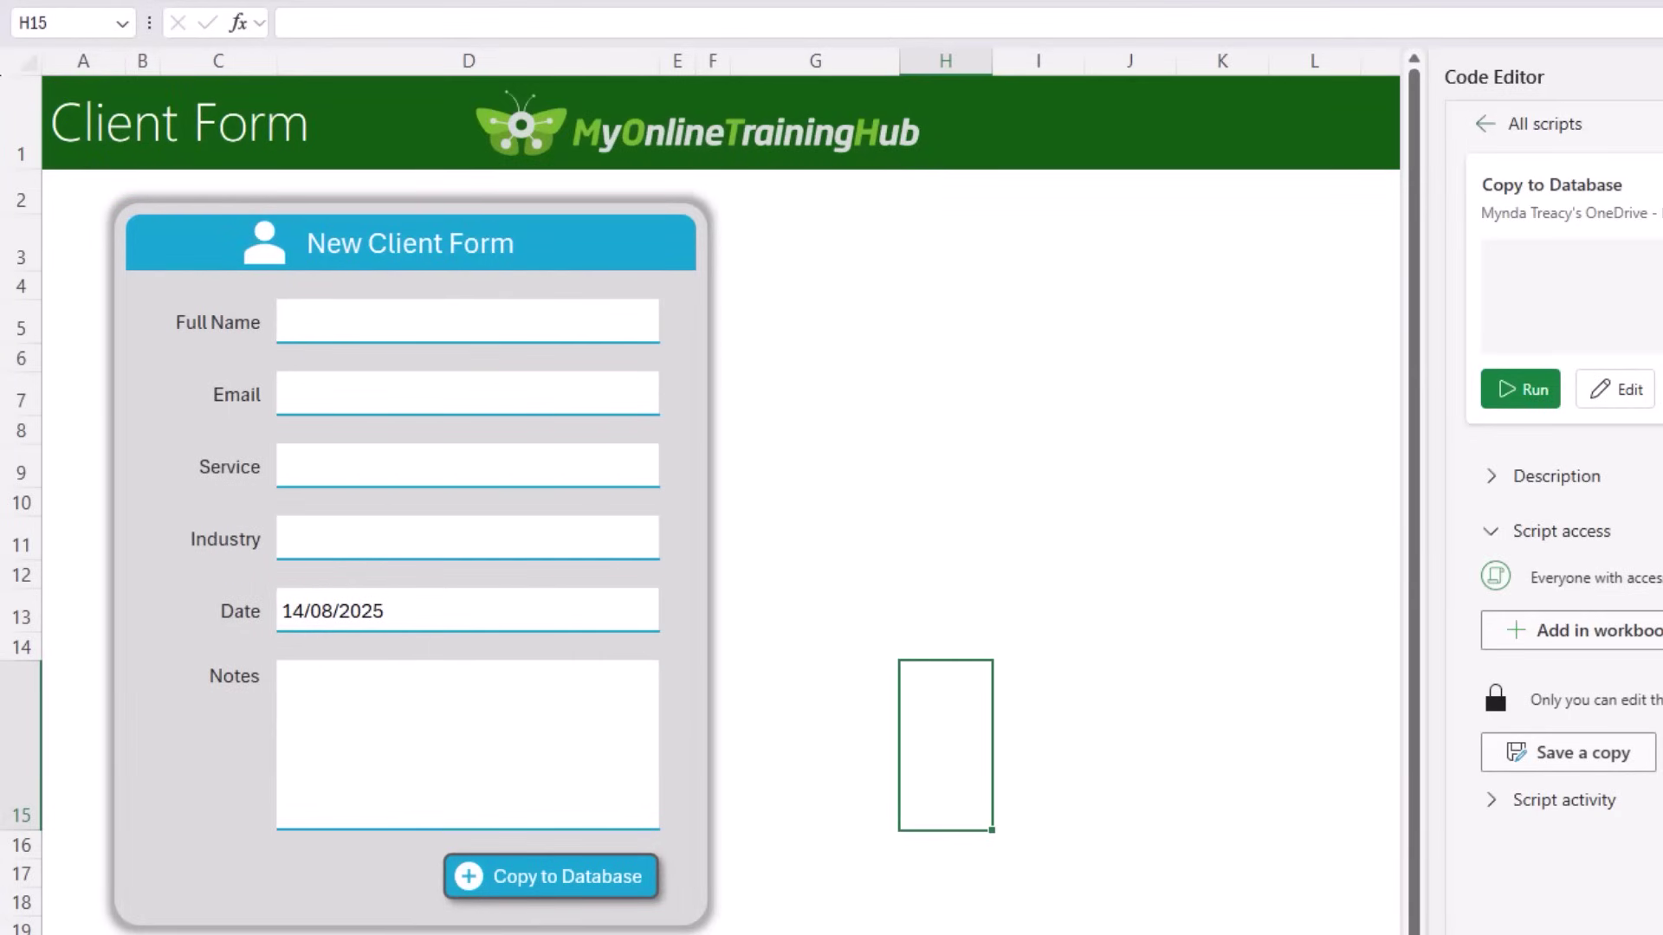
Step: In G5, enter =XMATCH(D5,ClientData[Full Name],0) to find the entered name
click(791, 330)
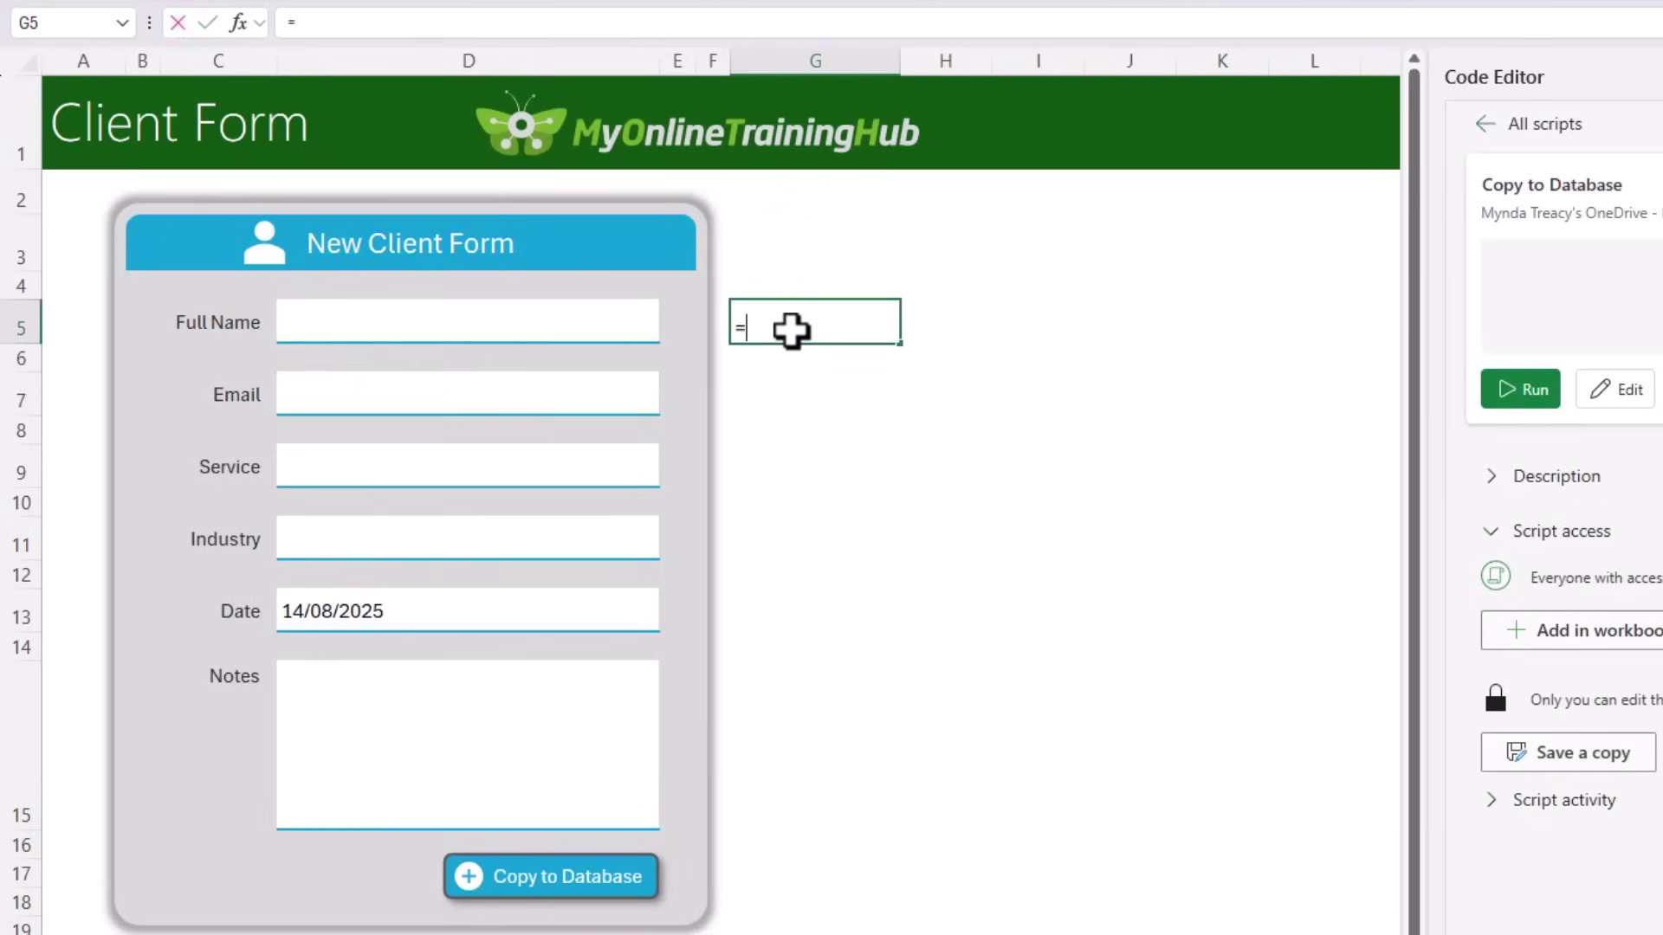
text(=xmatch()
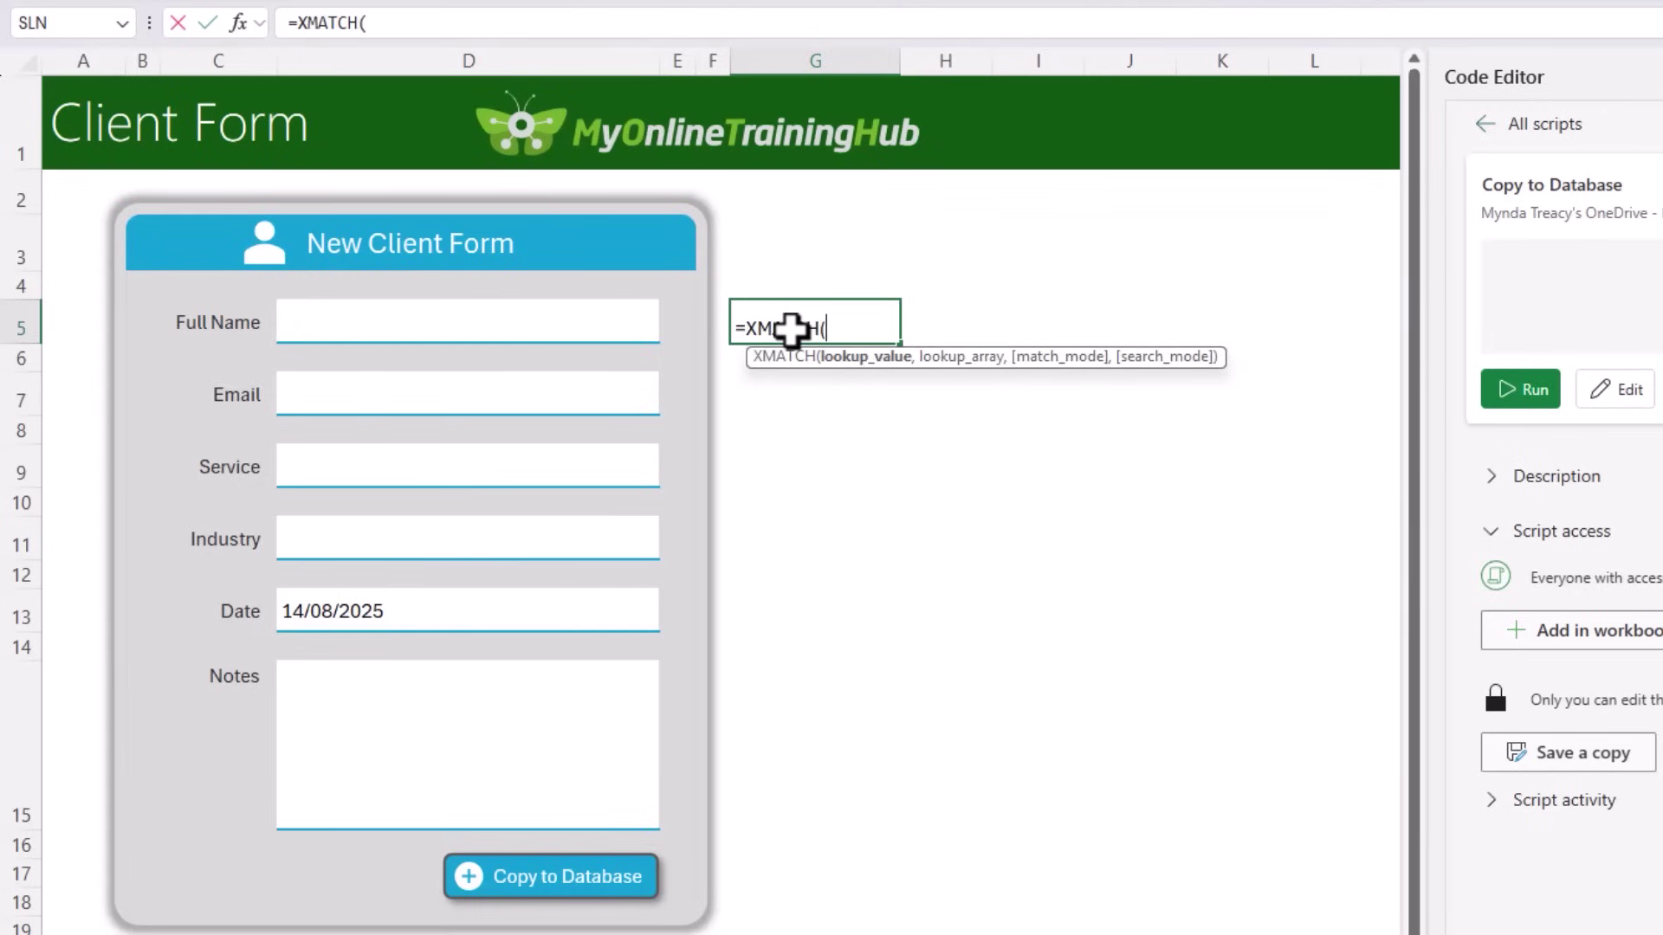
click(425, 318)
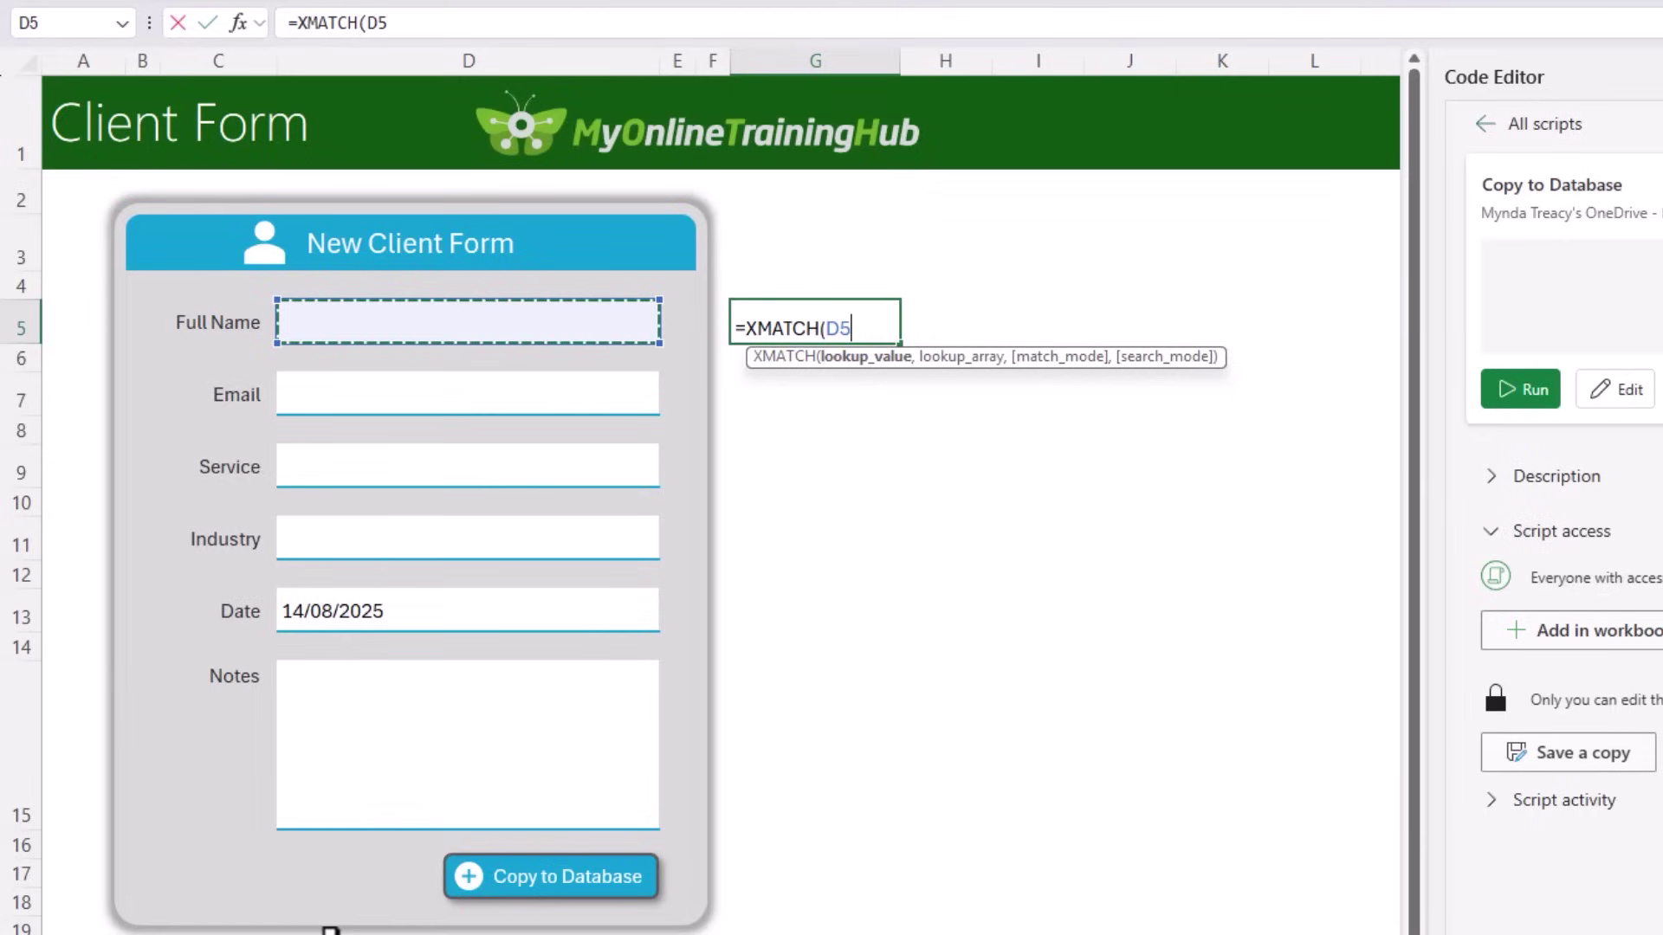
text(,)
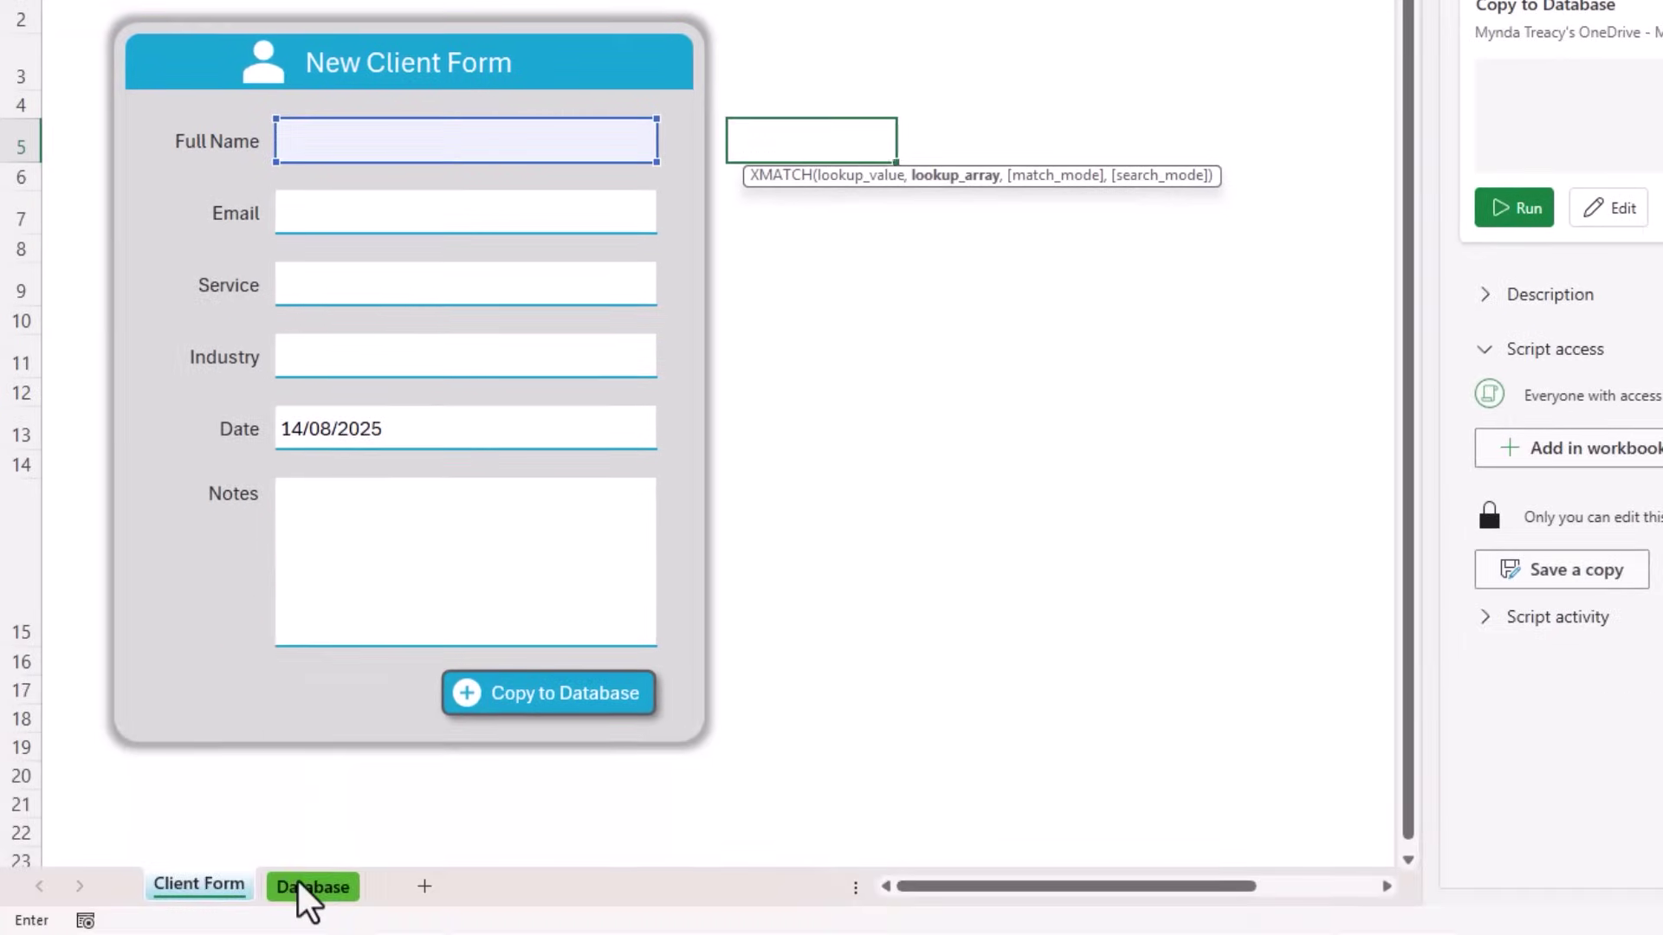
click(300, 884)
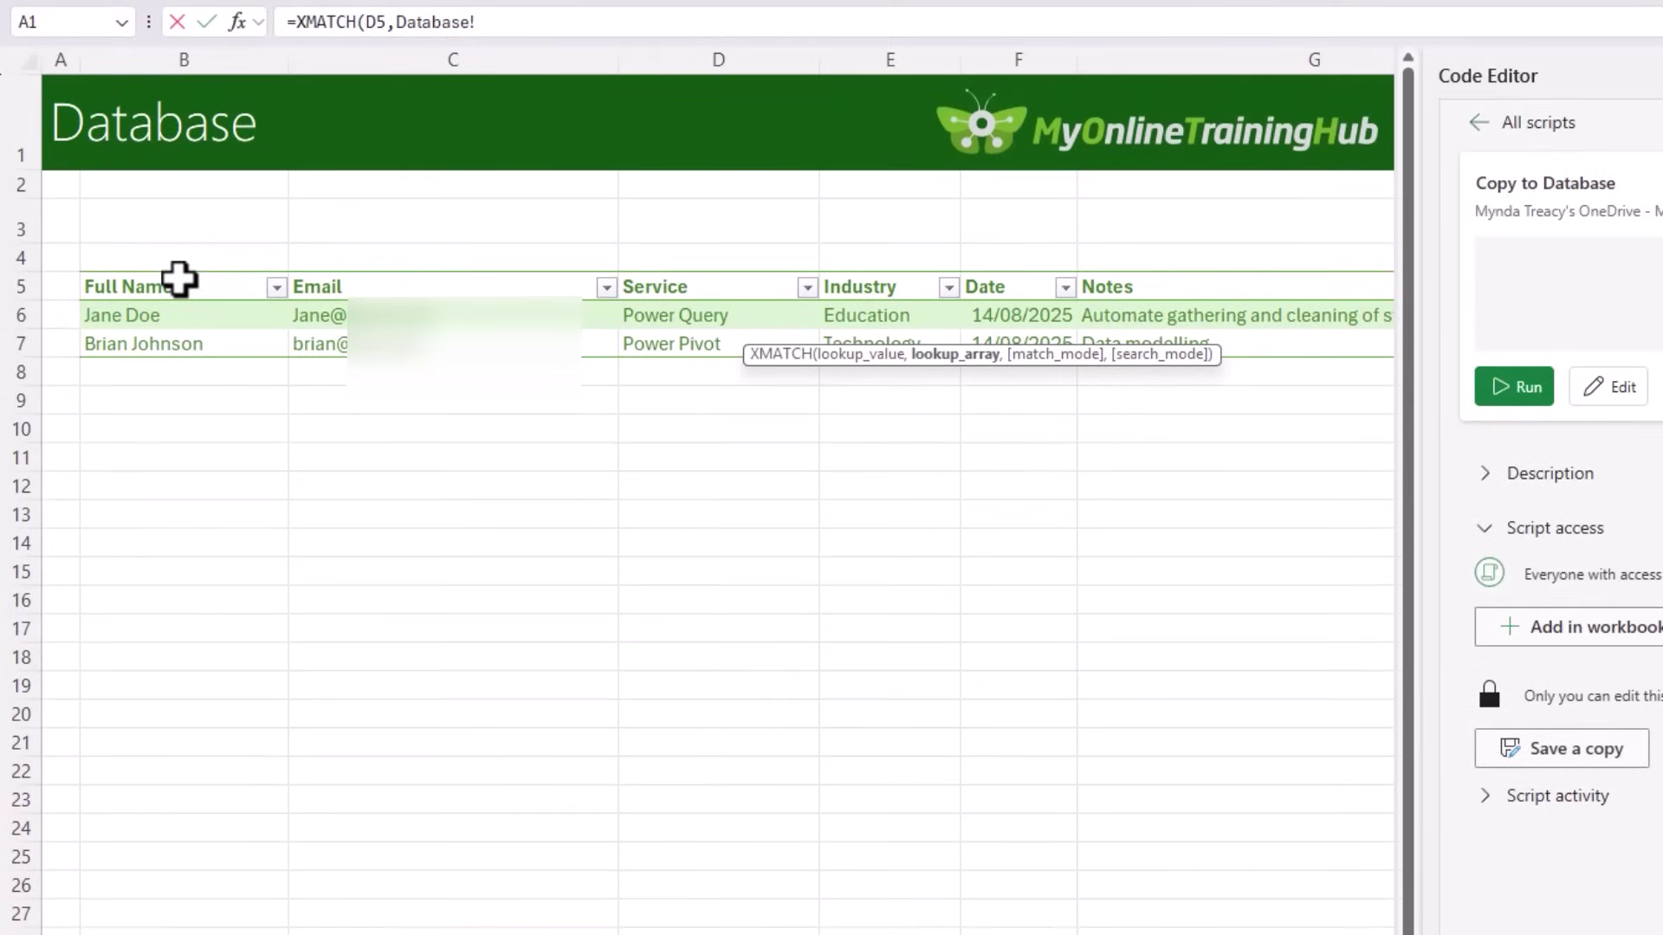
click(178, 266)
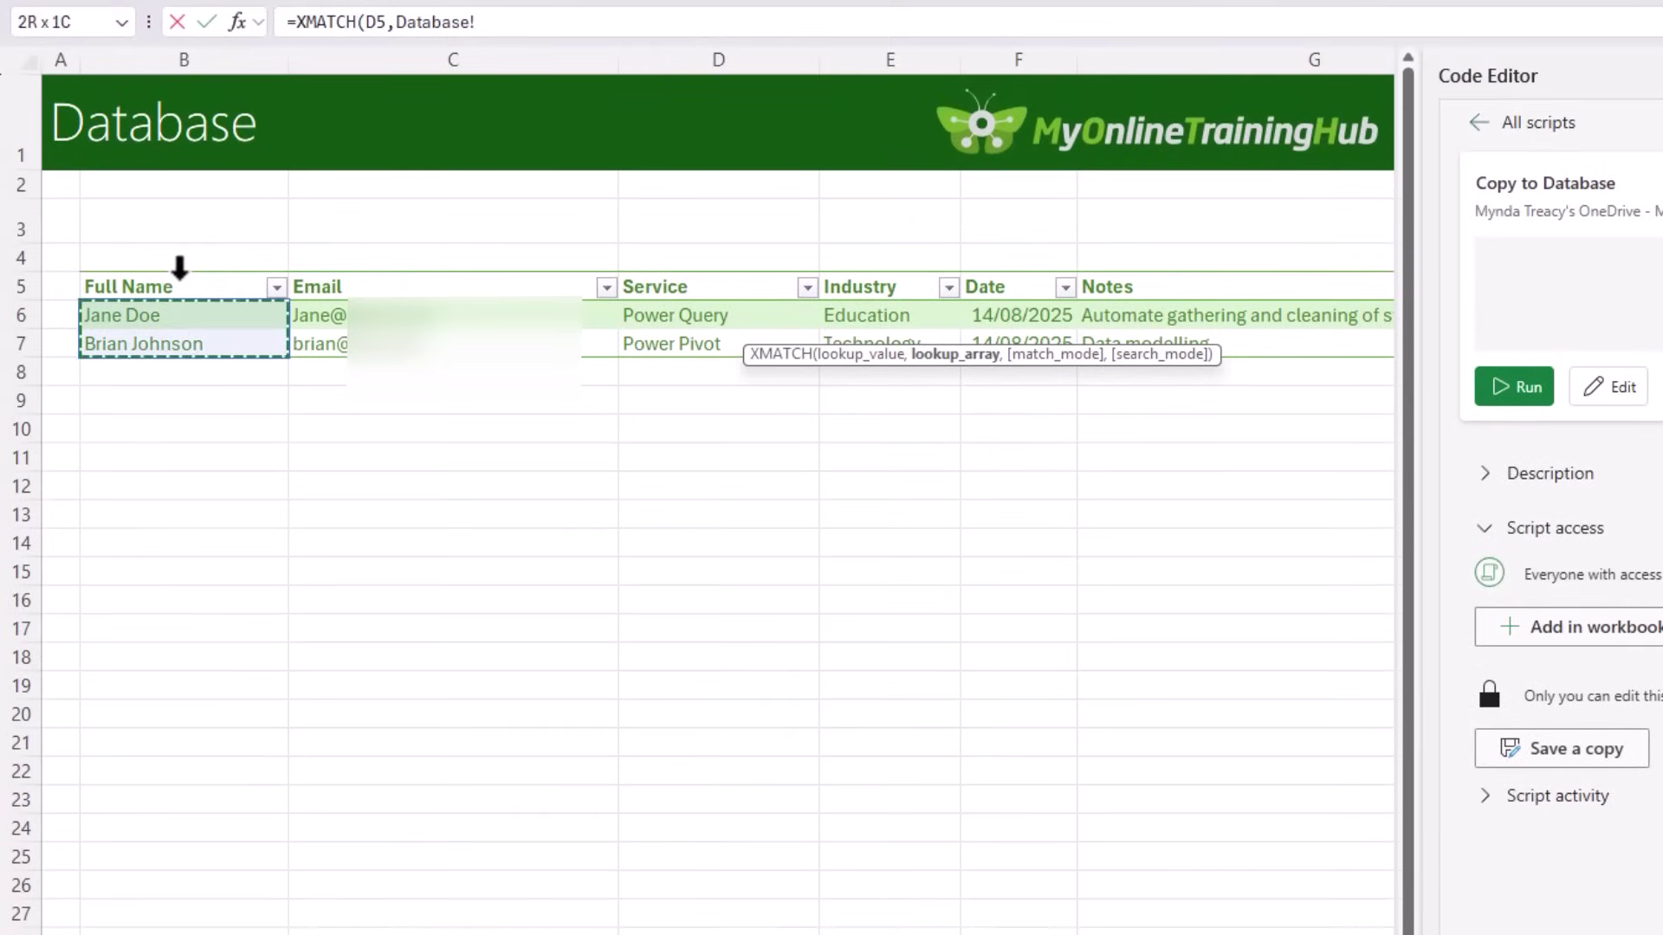
text(,)
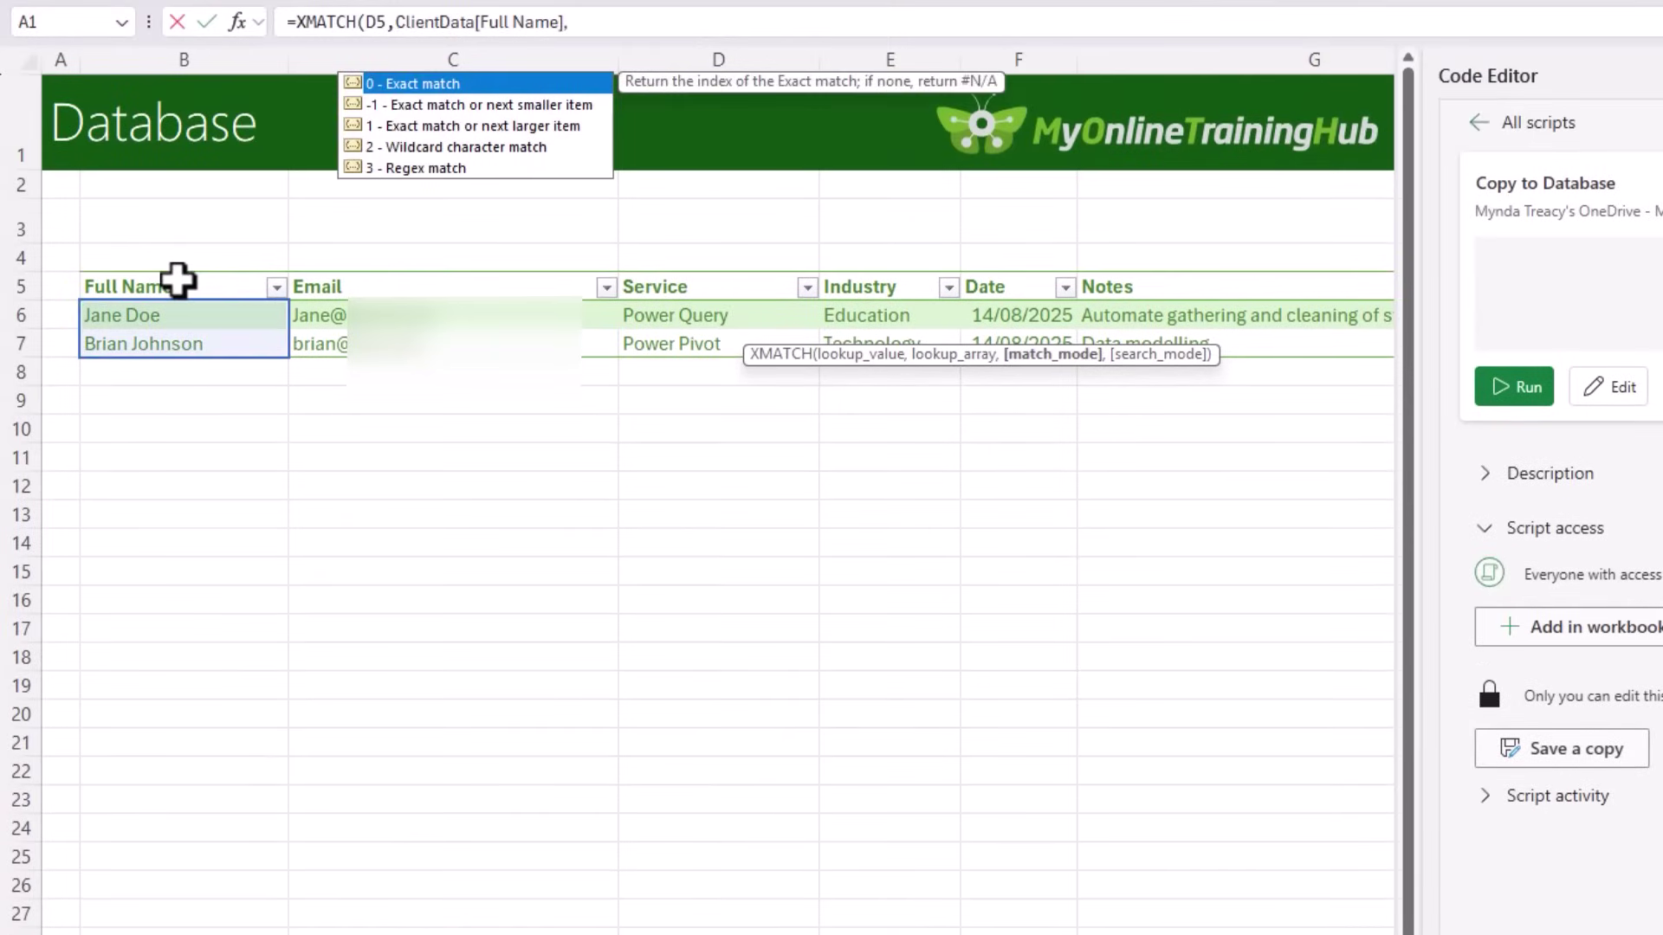
text(0)
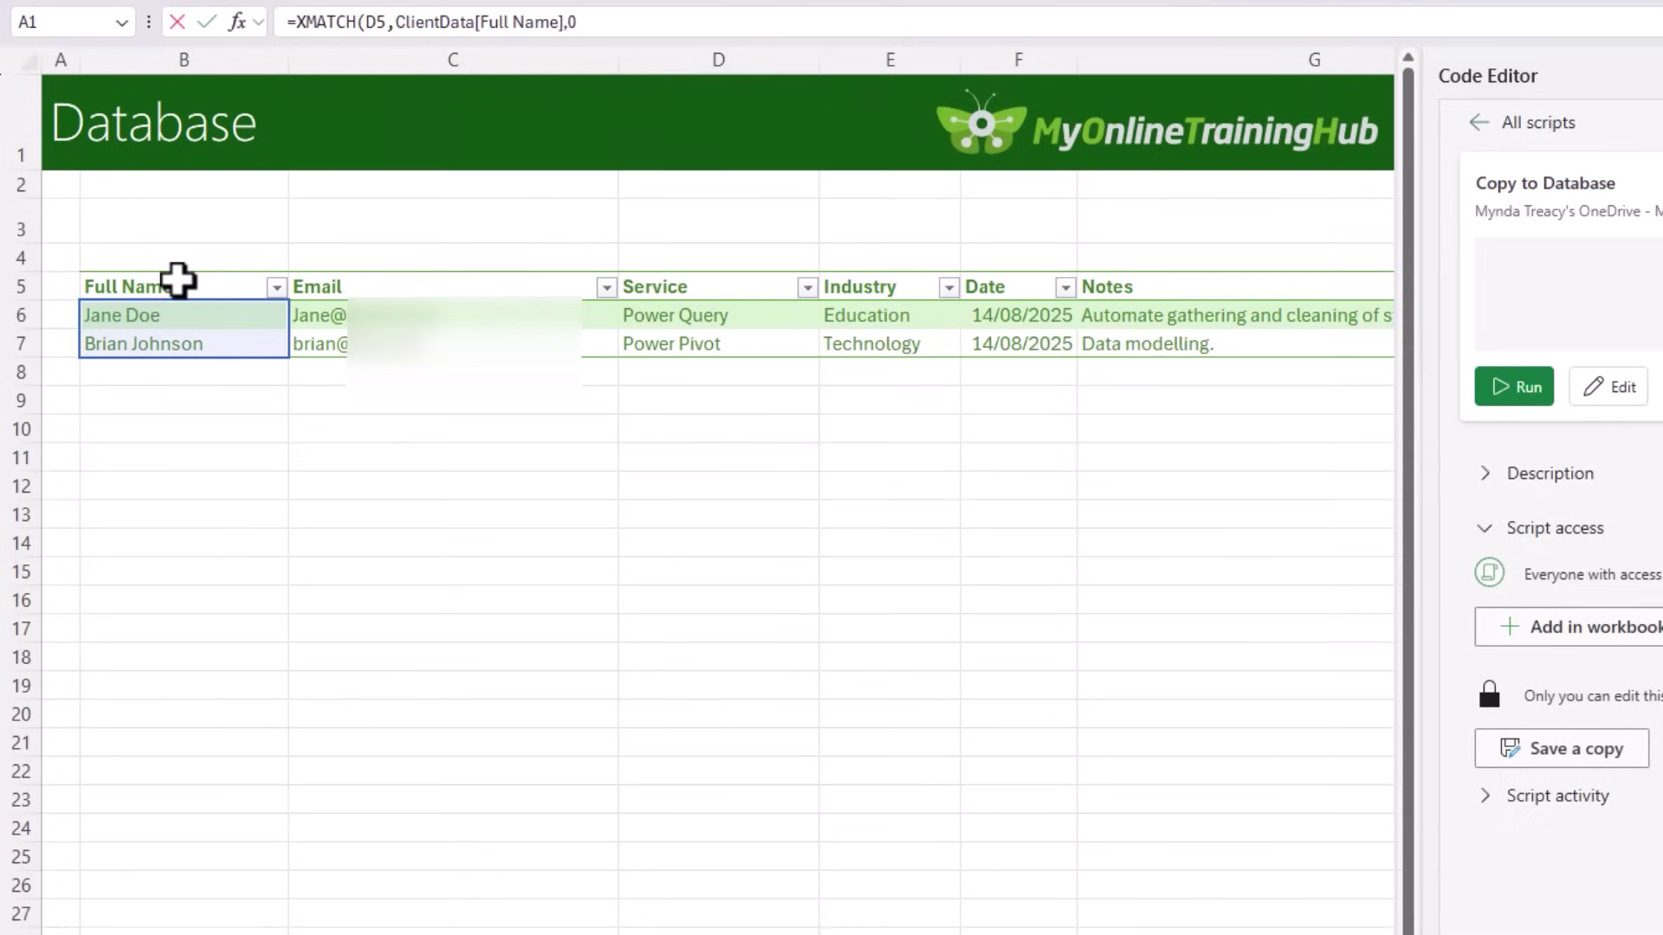
key(Return)
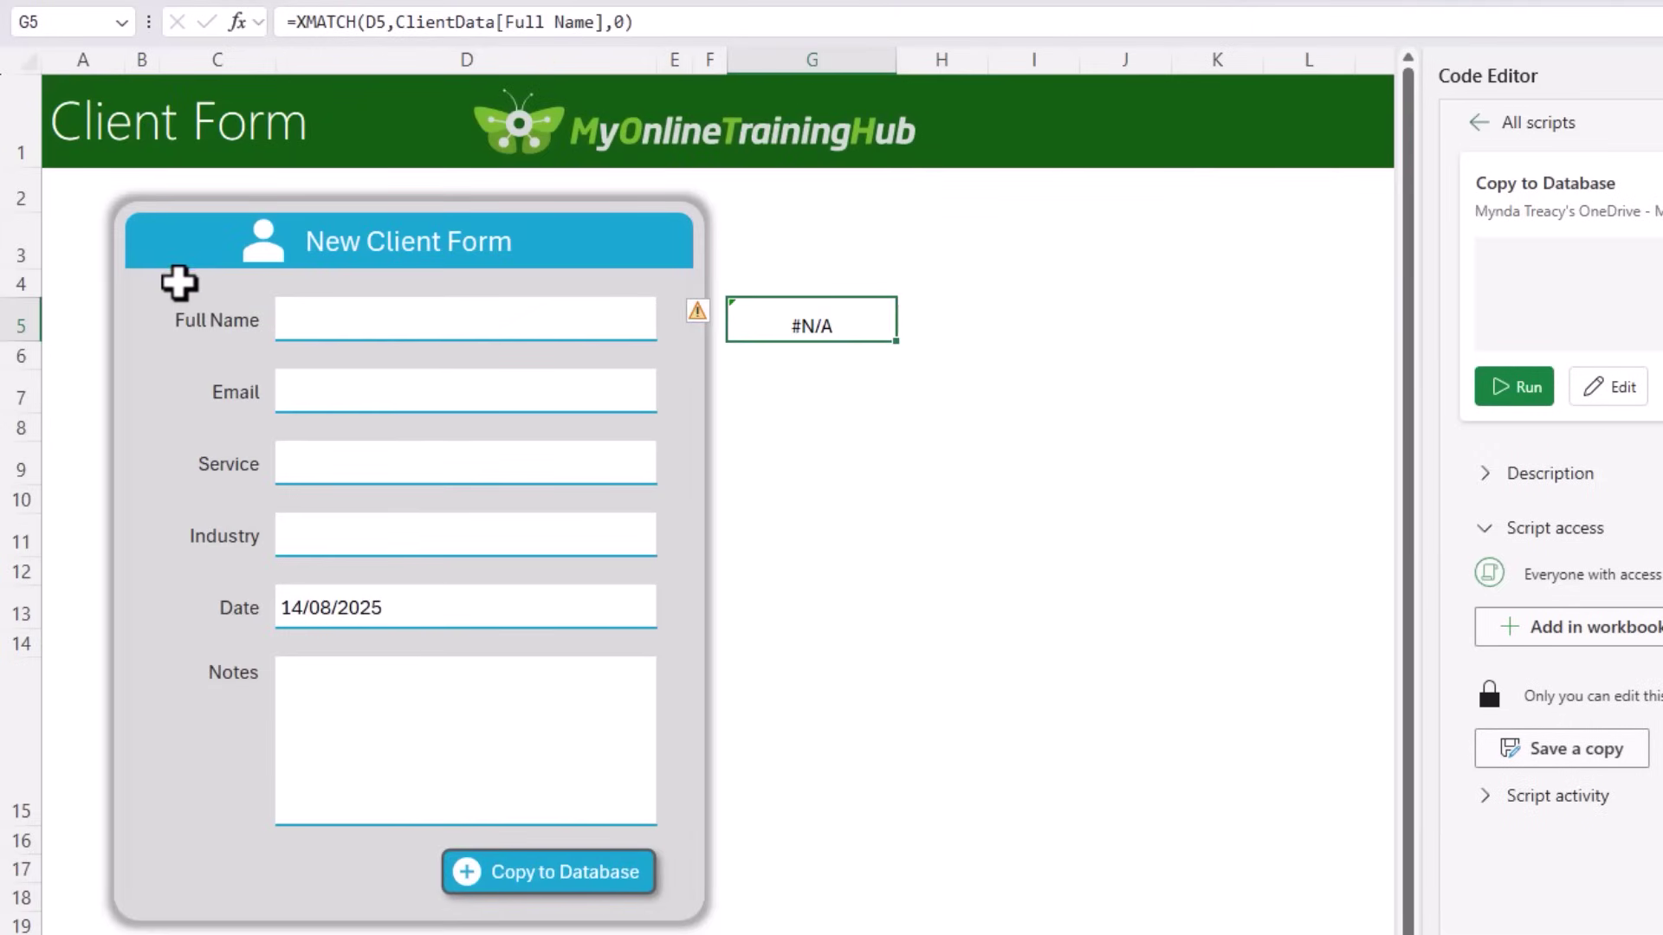
Step: Wrap it in IF(ISNUMBER(...)) returning '⚠ This customer is already in the database' or blank
click(282, 318)
double_click(750, 315)
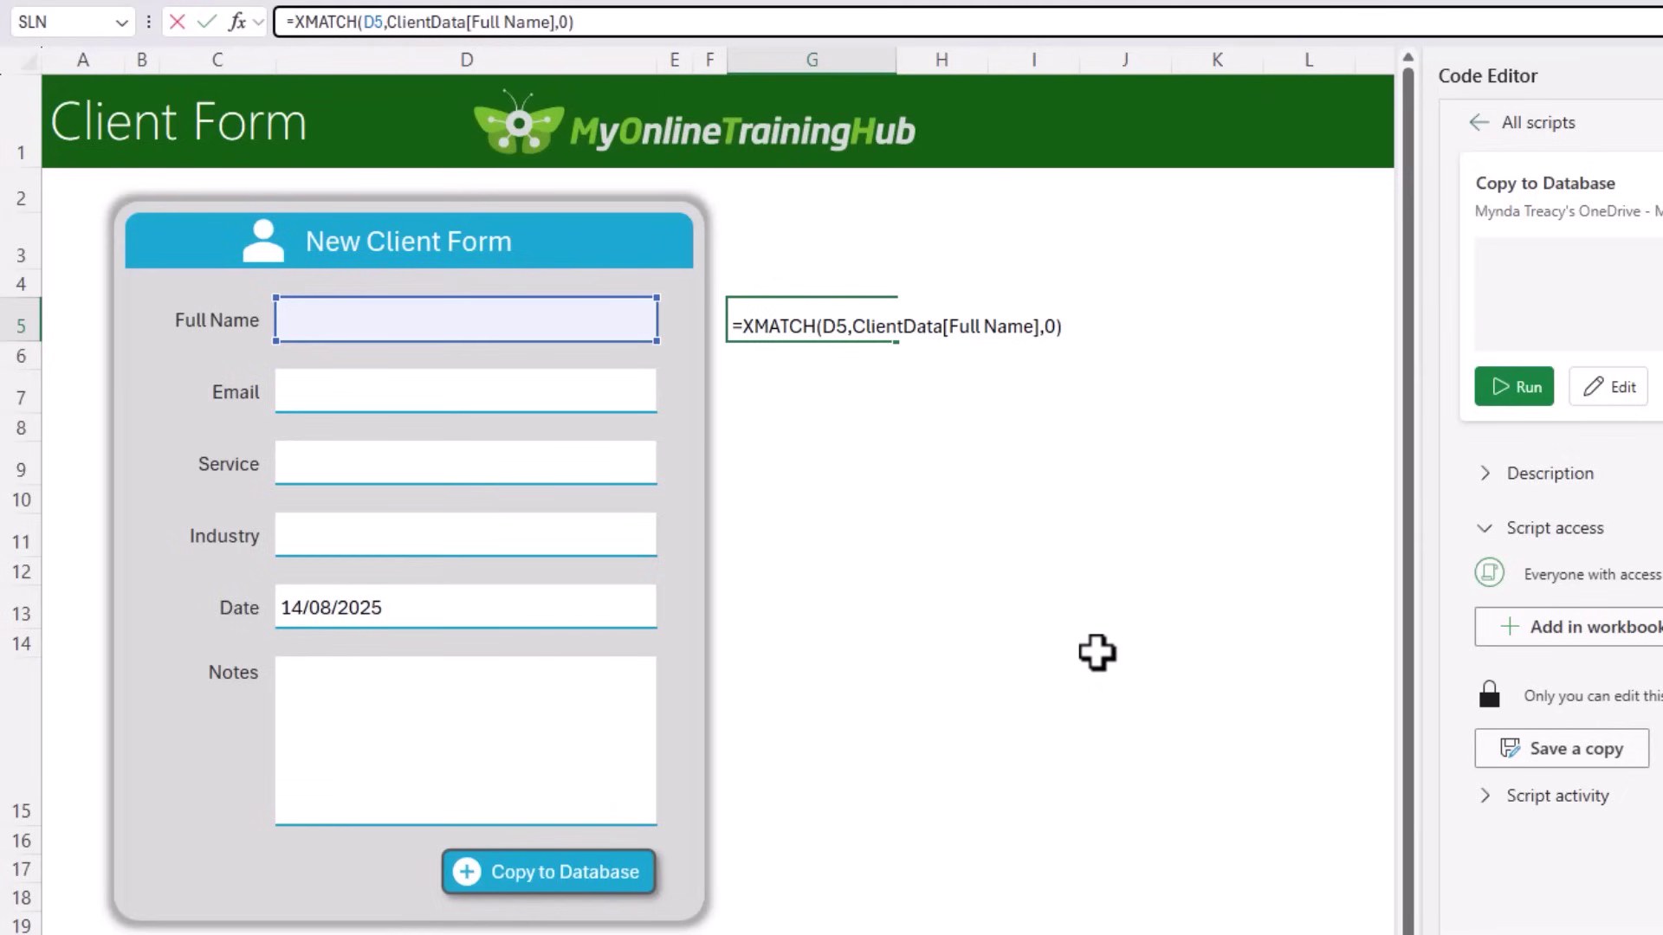
text(IF()
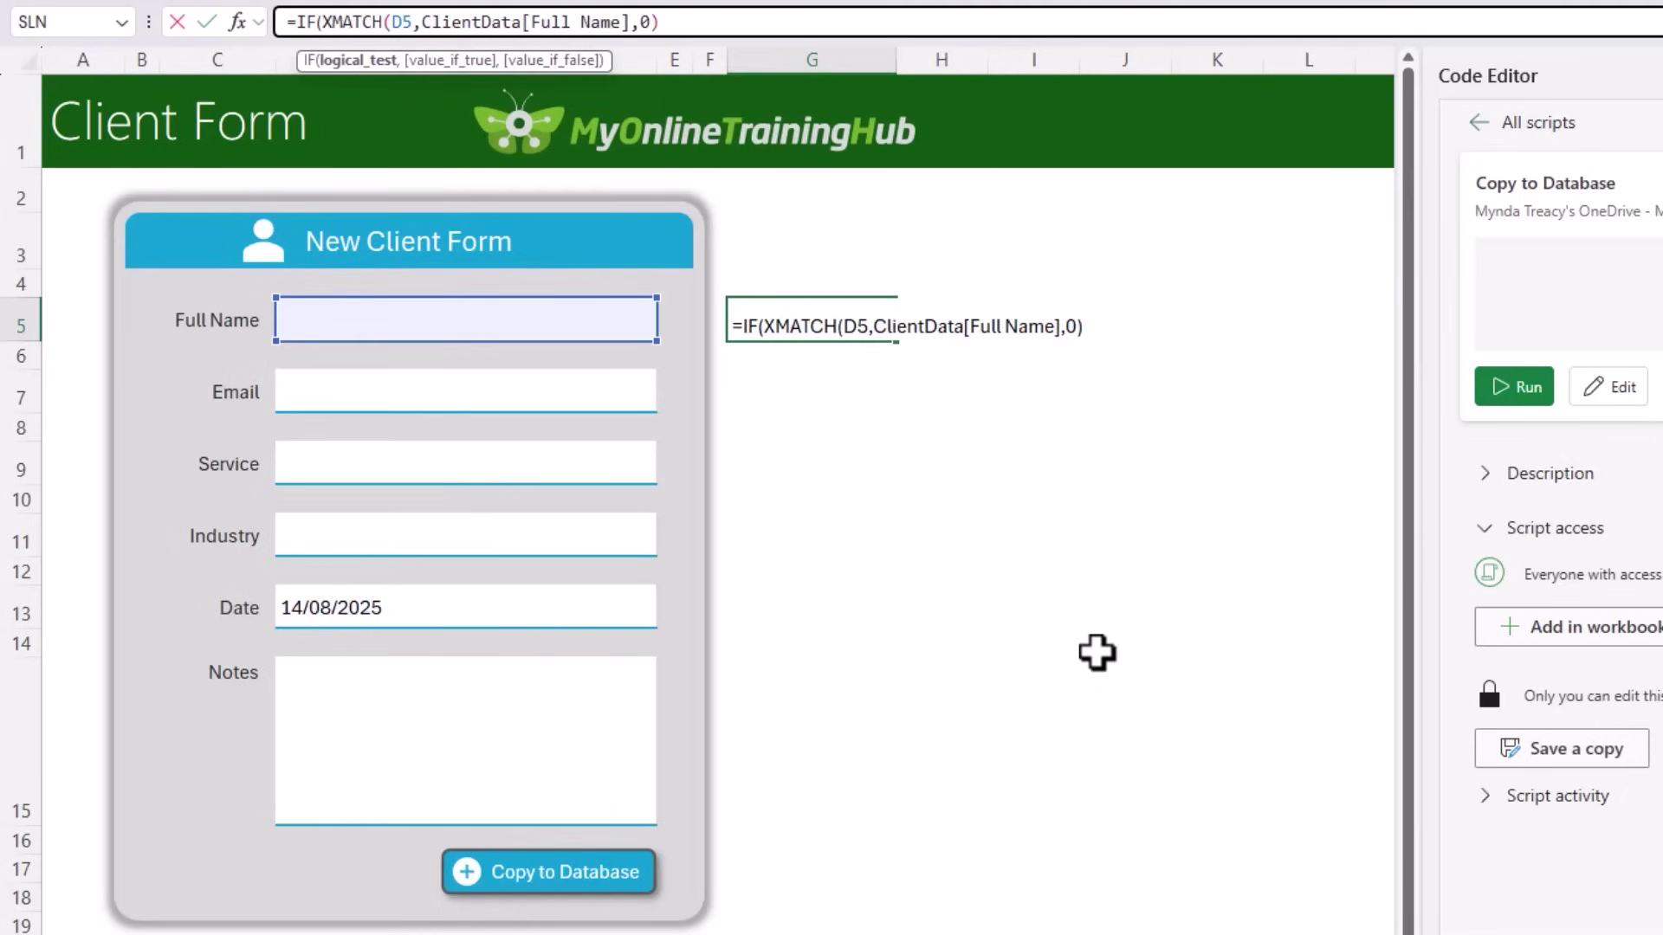
text(isn)
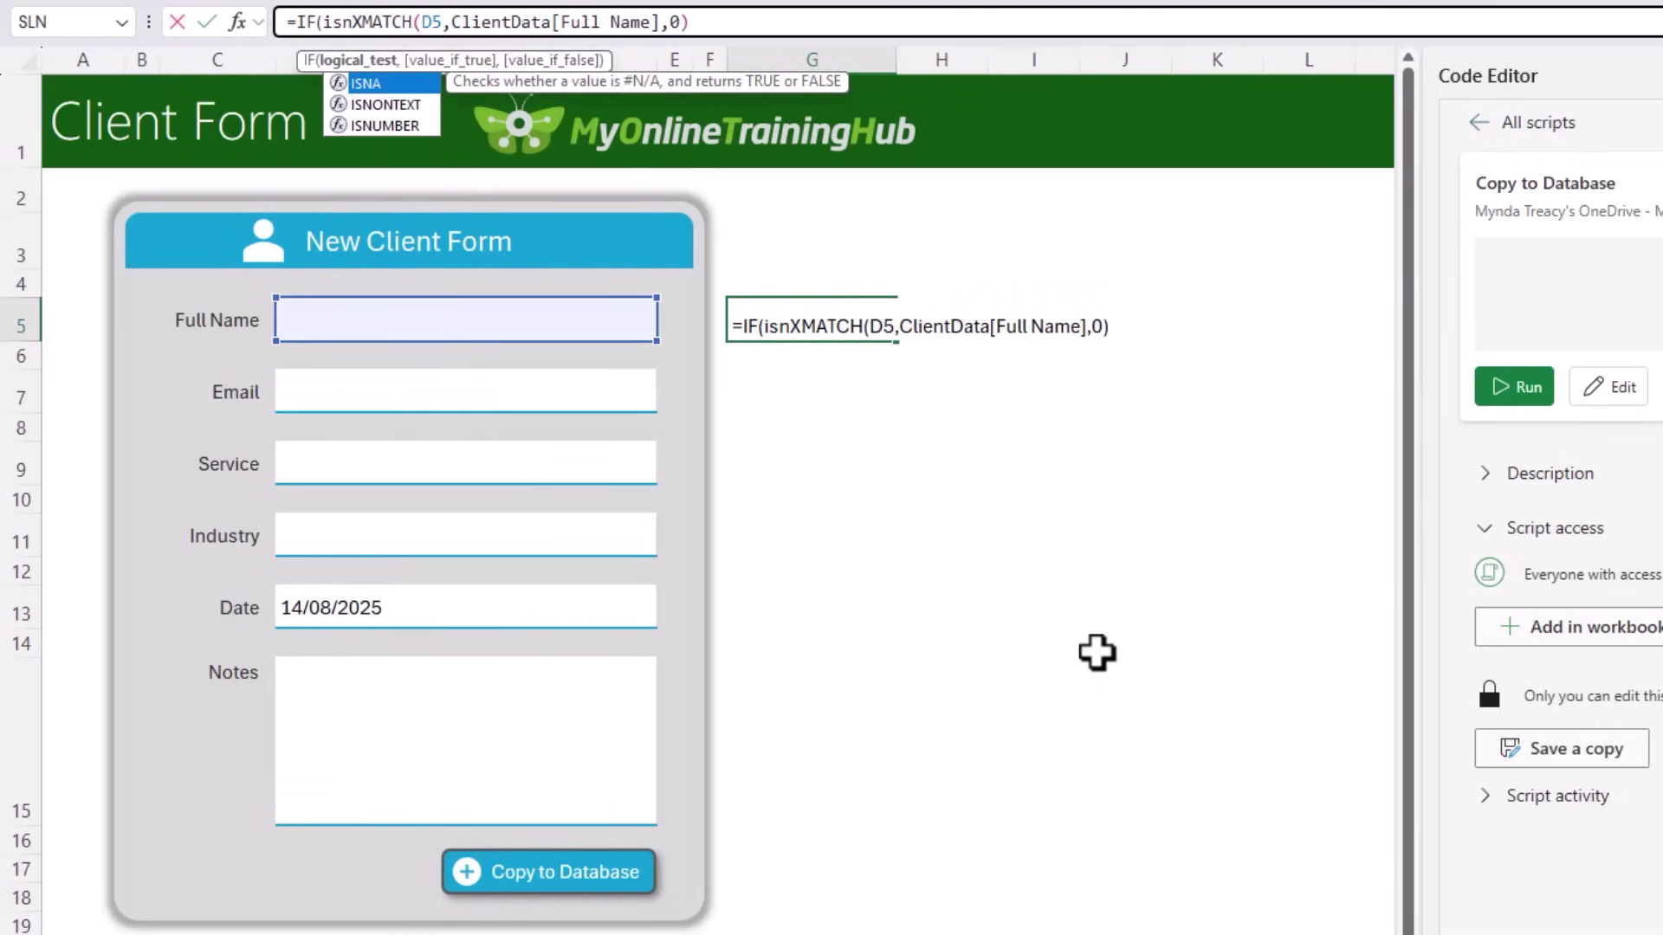
text(u)
key(Tab)
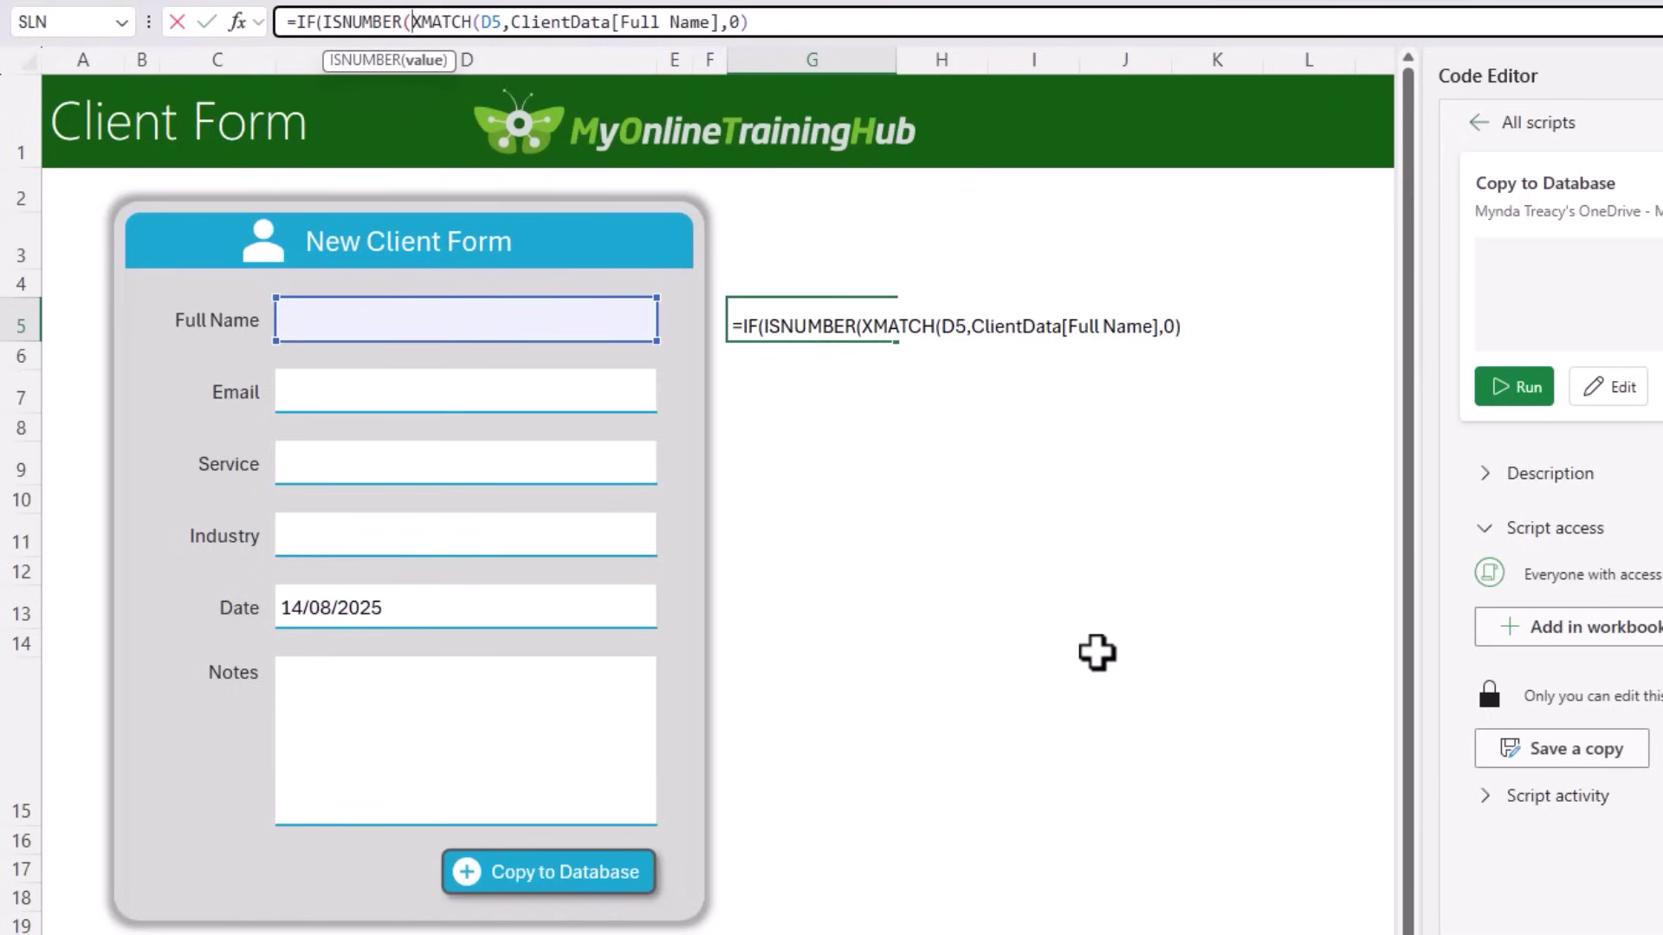
click(839, 19)
text(),)
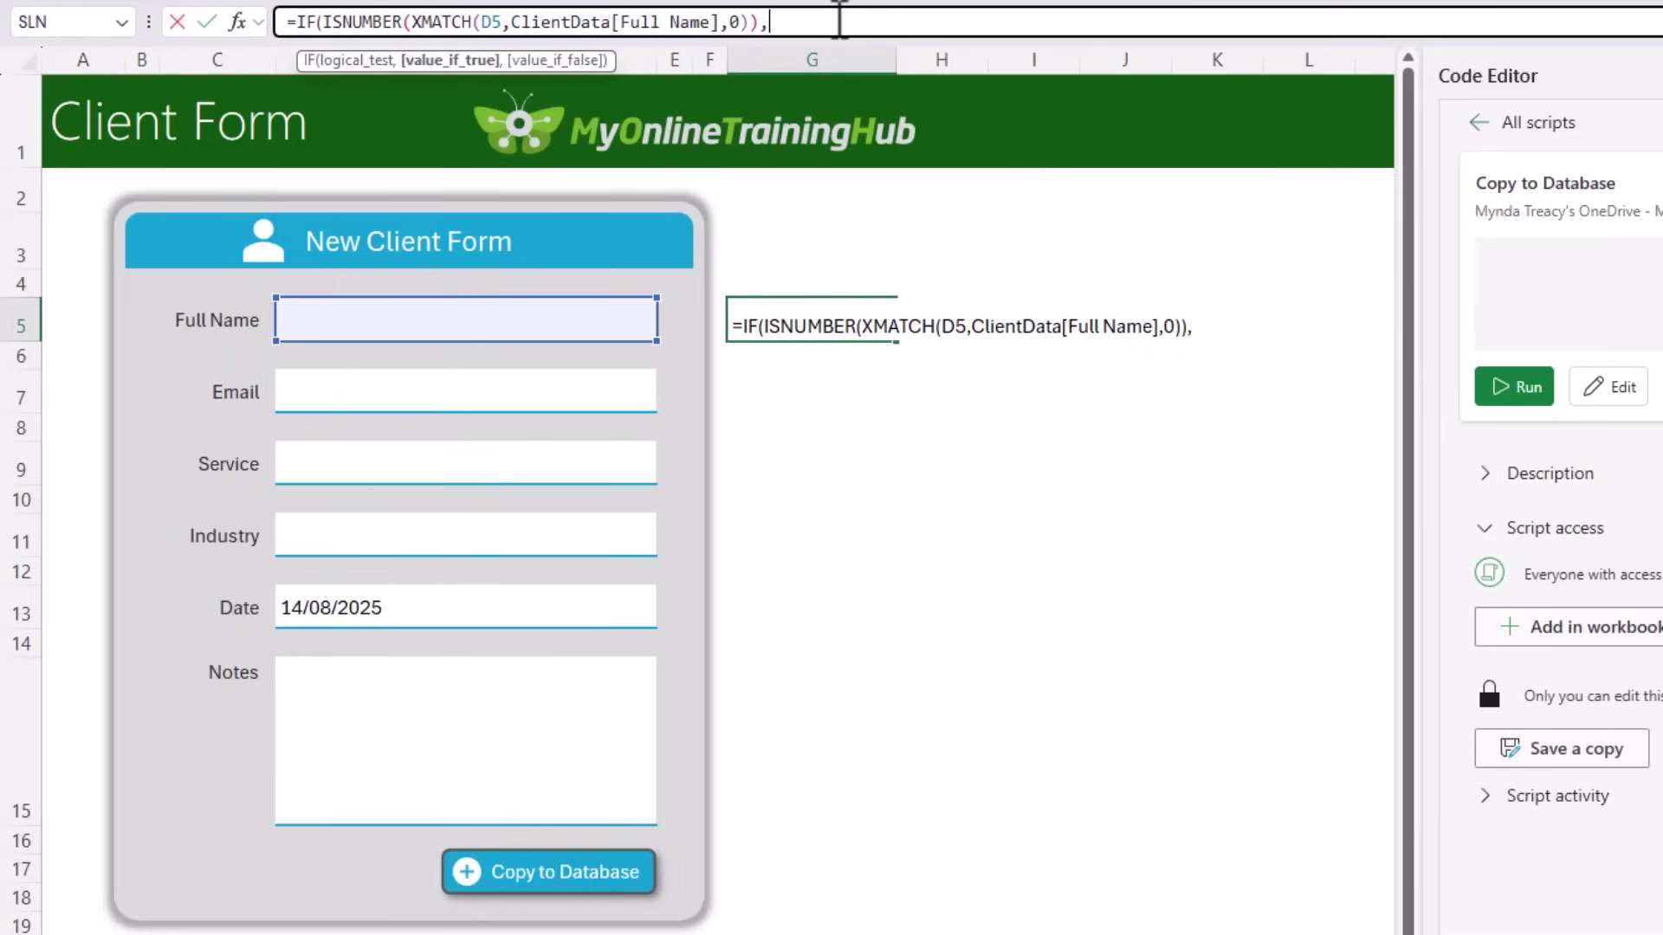
text(")
key(super+period)
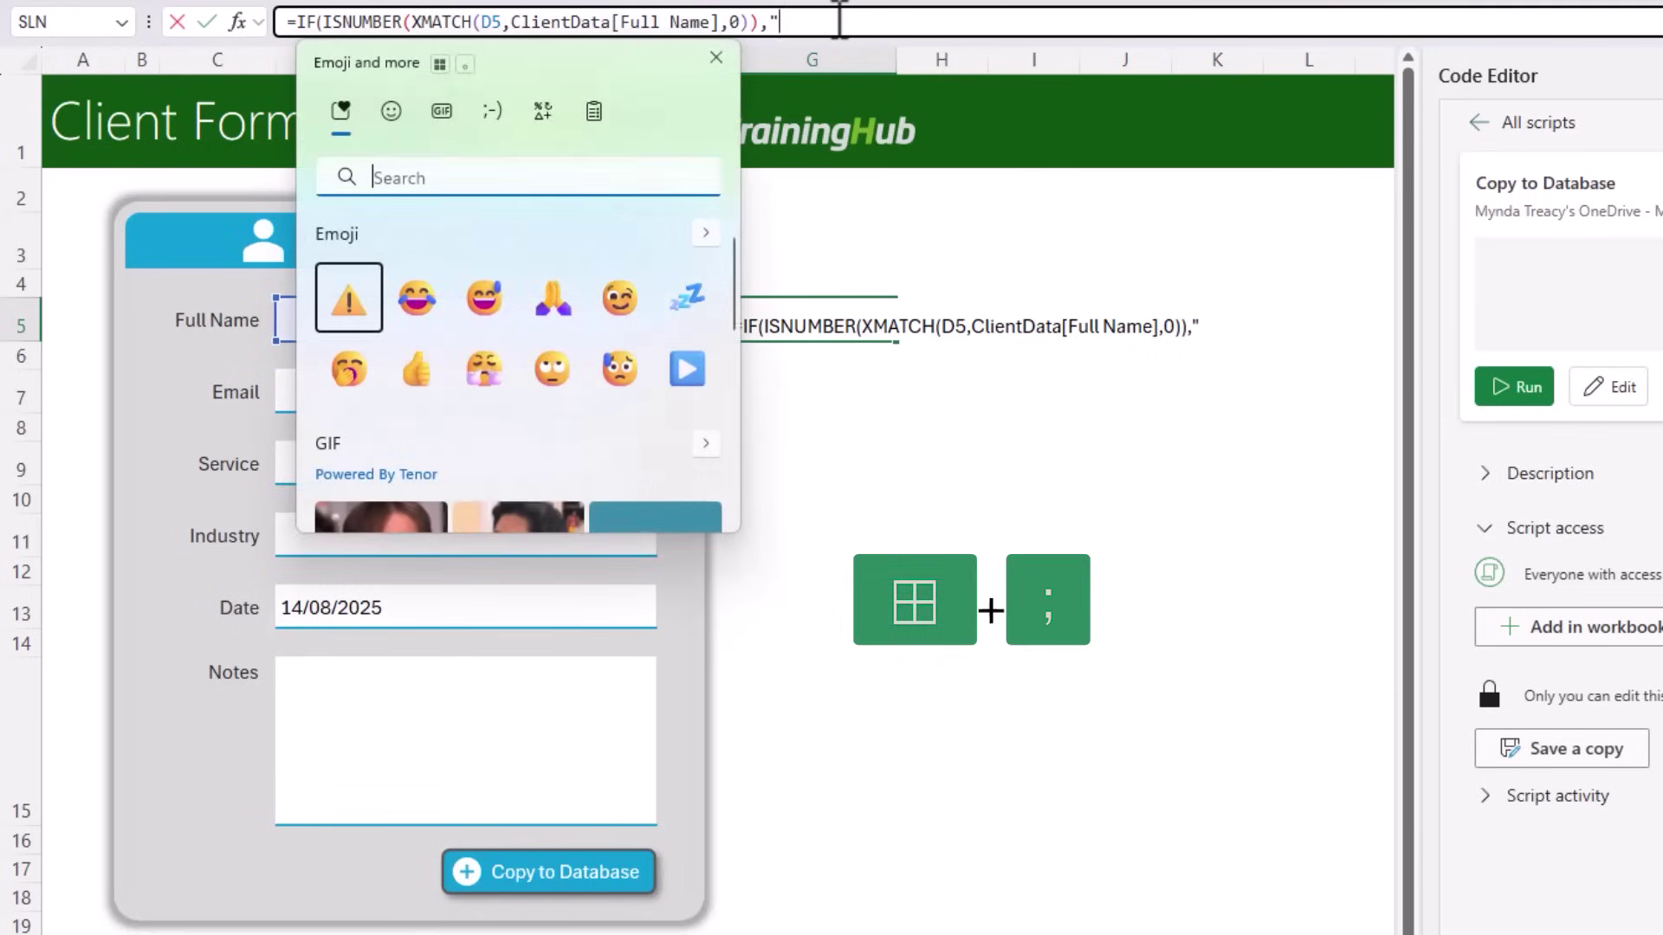
key(Return)
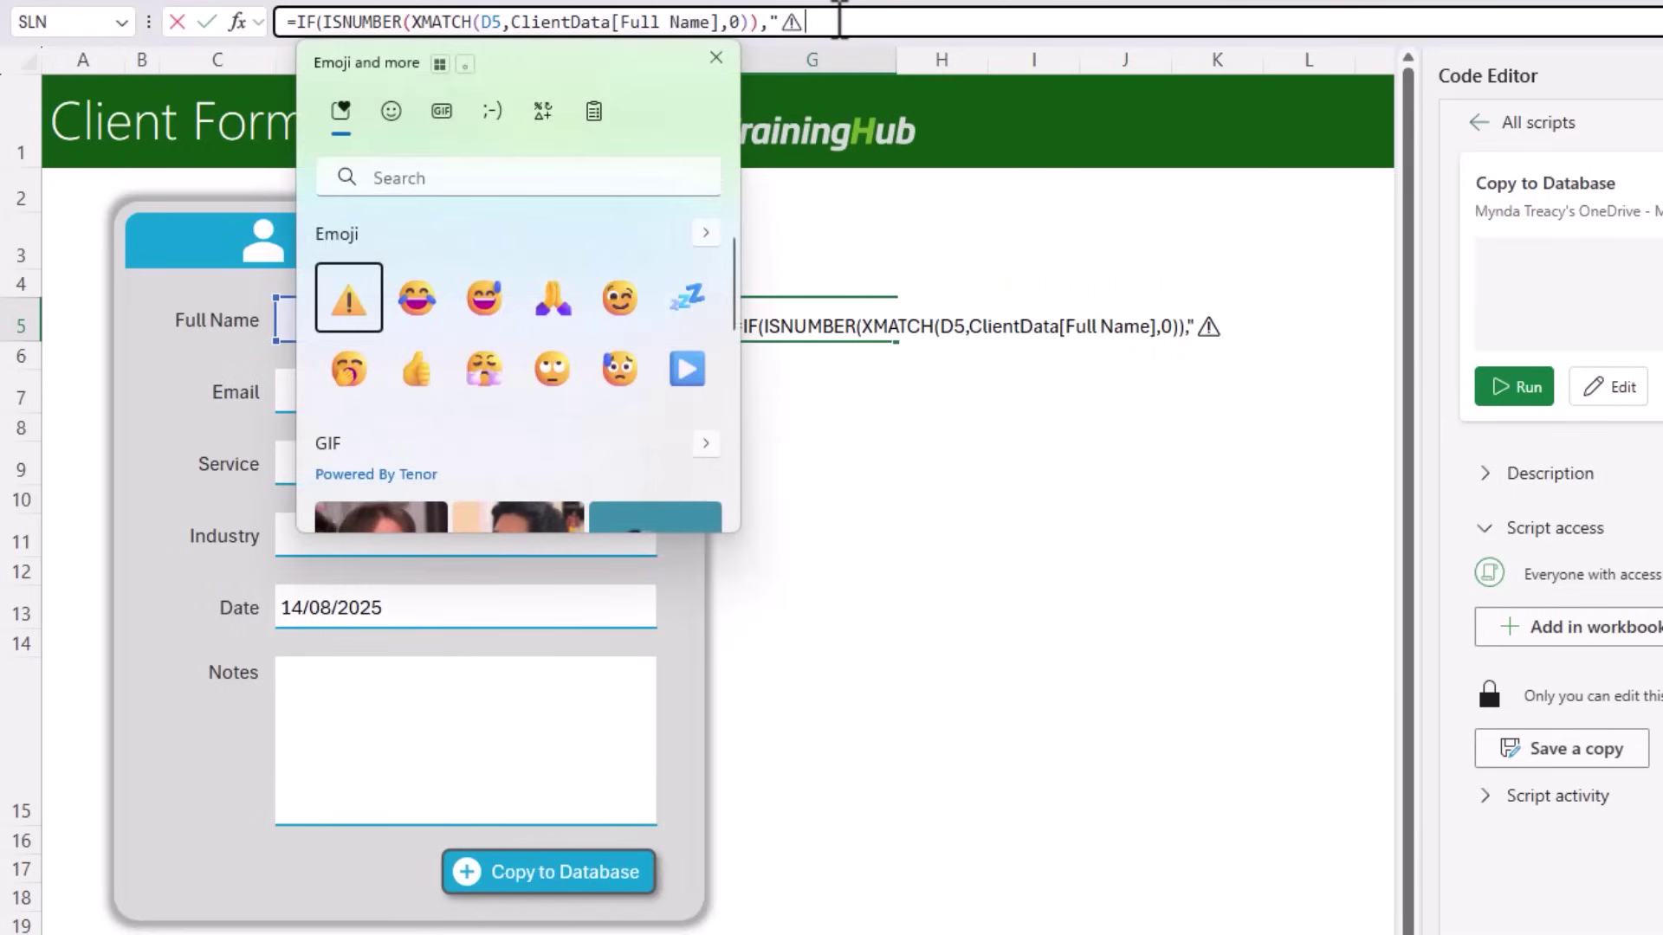
key(Escape)
text(This customer is already i)
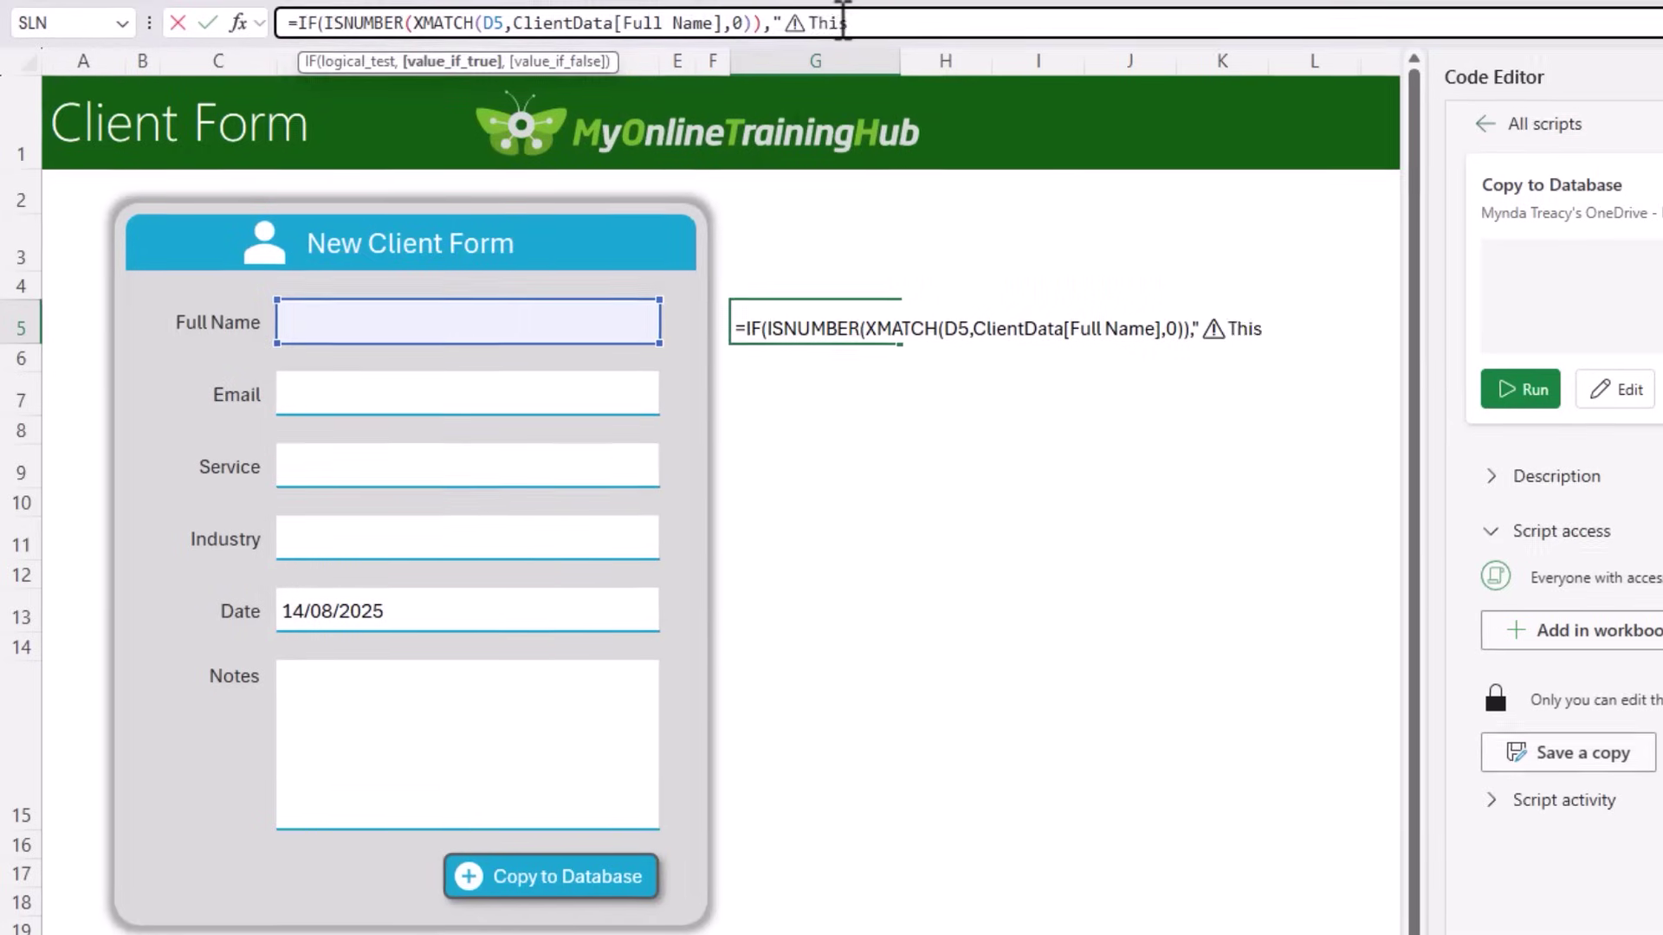
text(n the database)
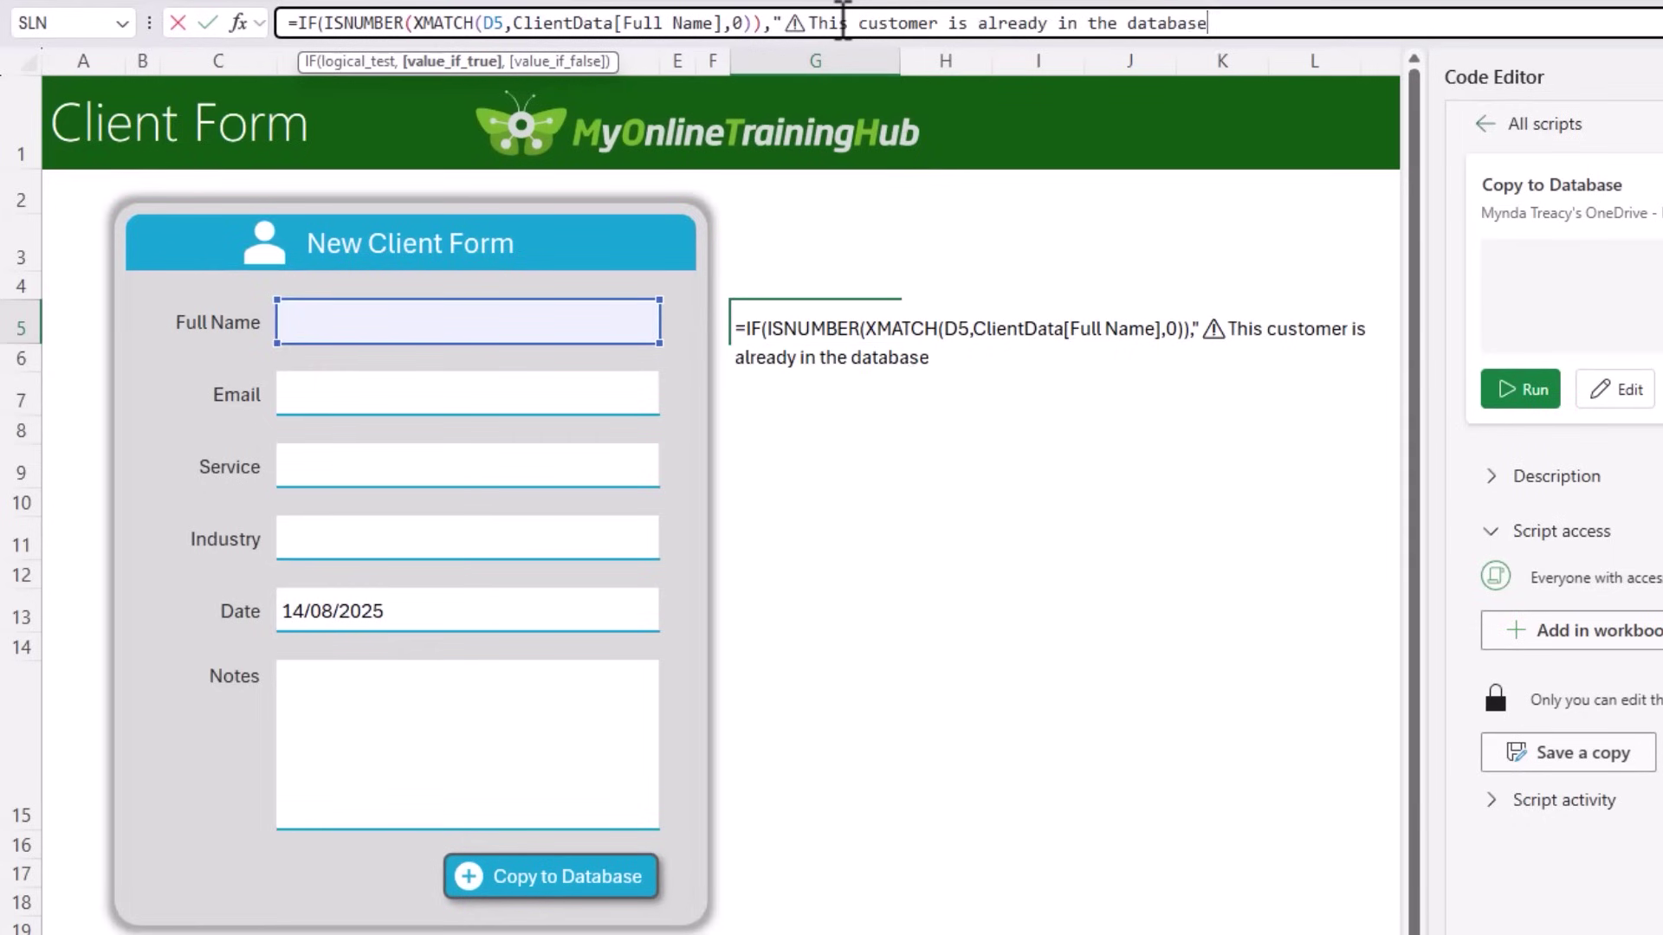
text(",)
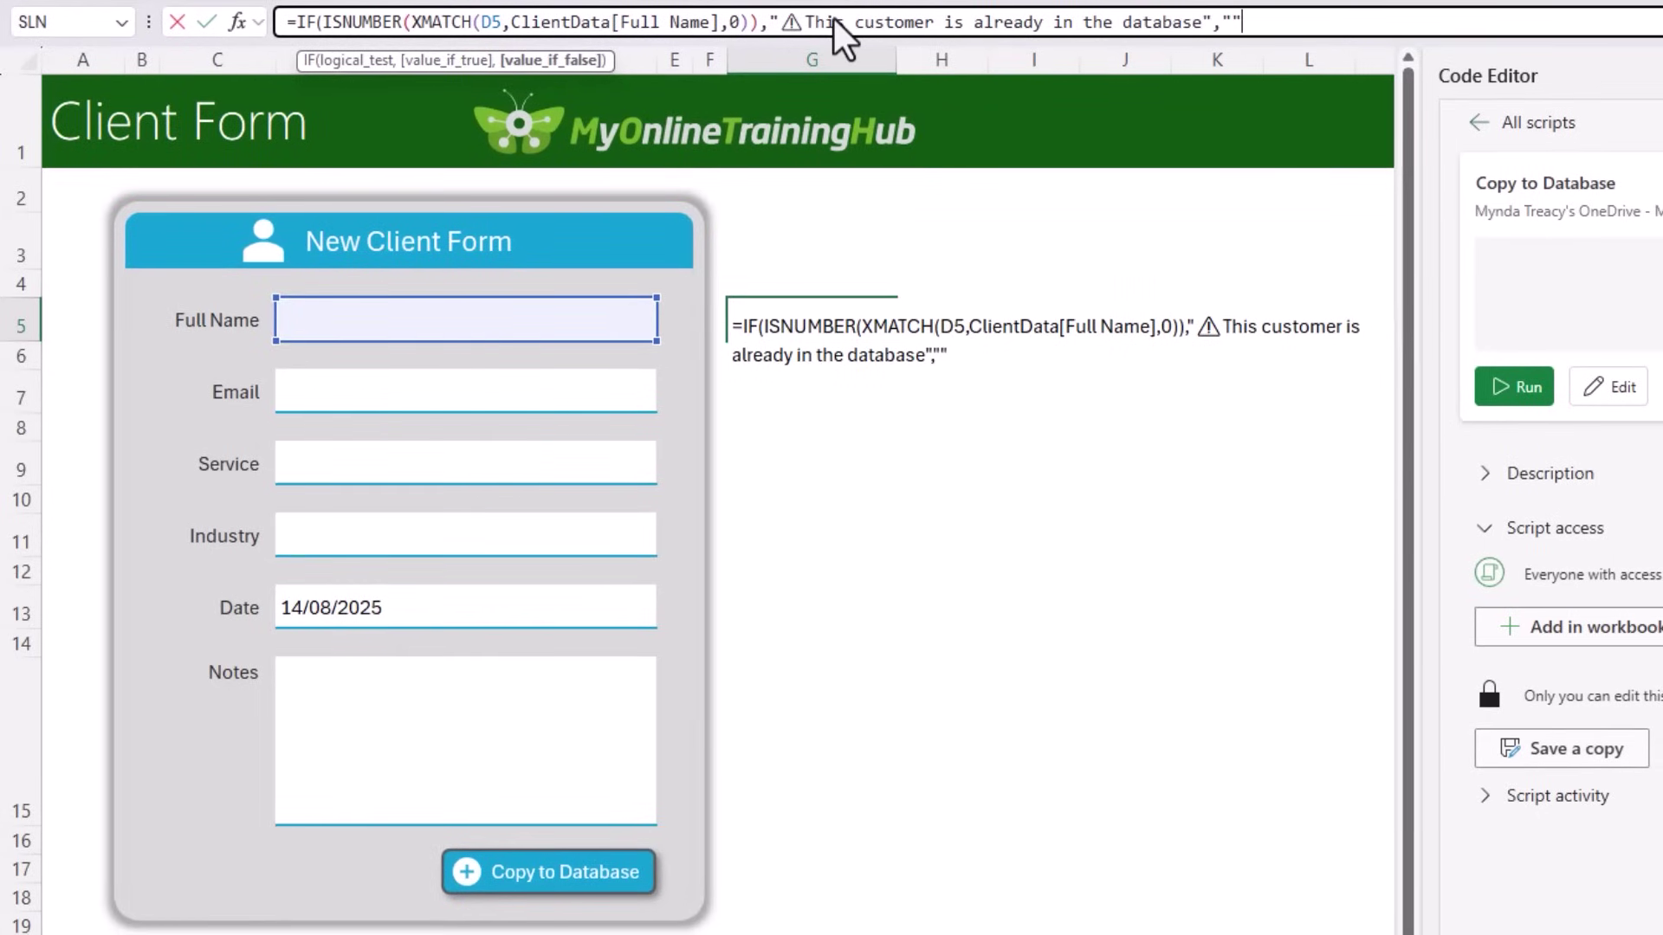
key(Return)
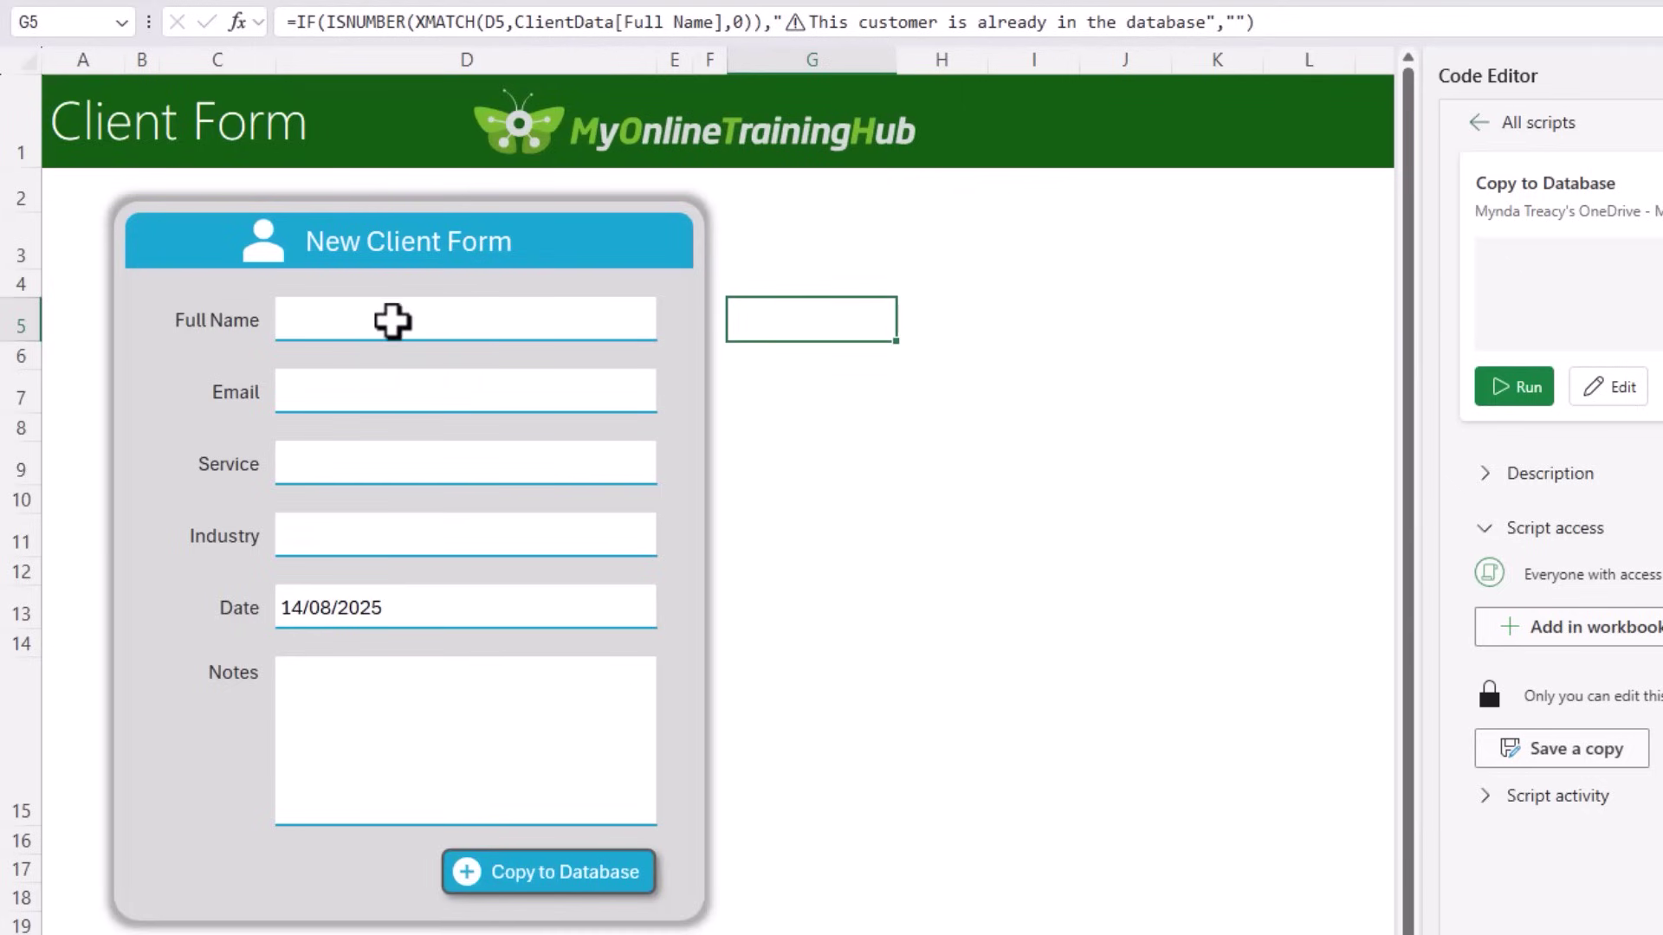
Step: Make the duplicate-customer warning in G5 dark red
click(390, 320)
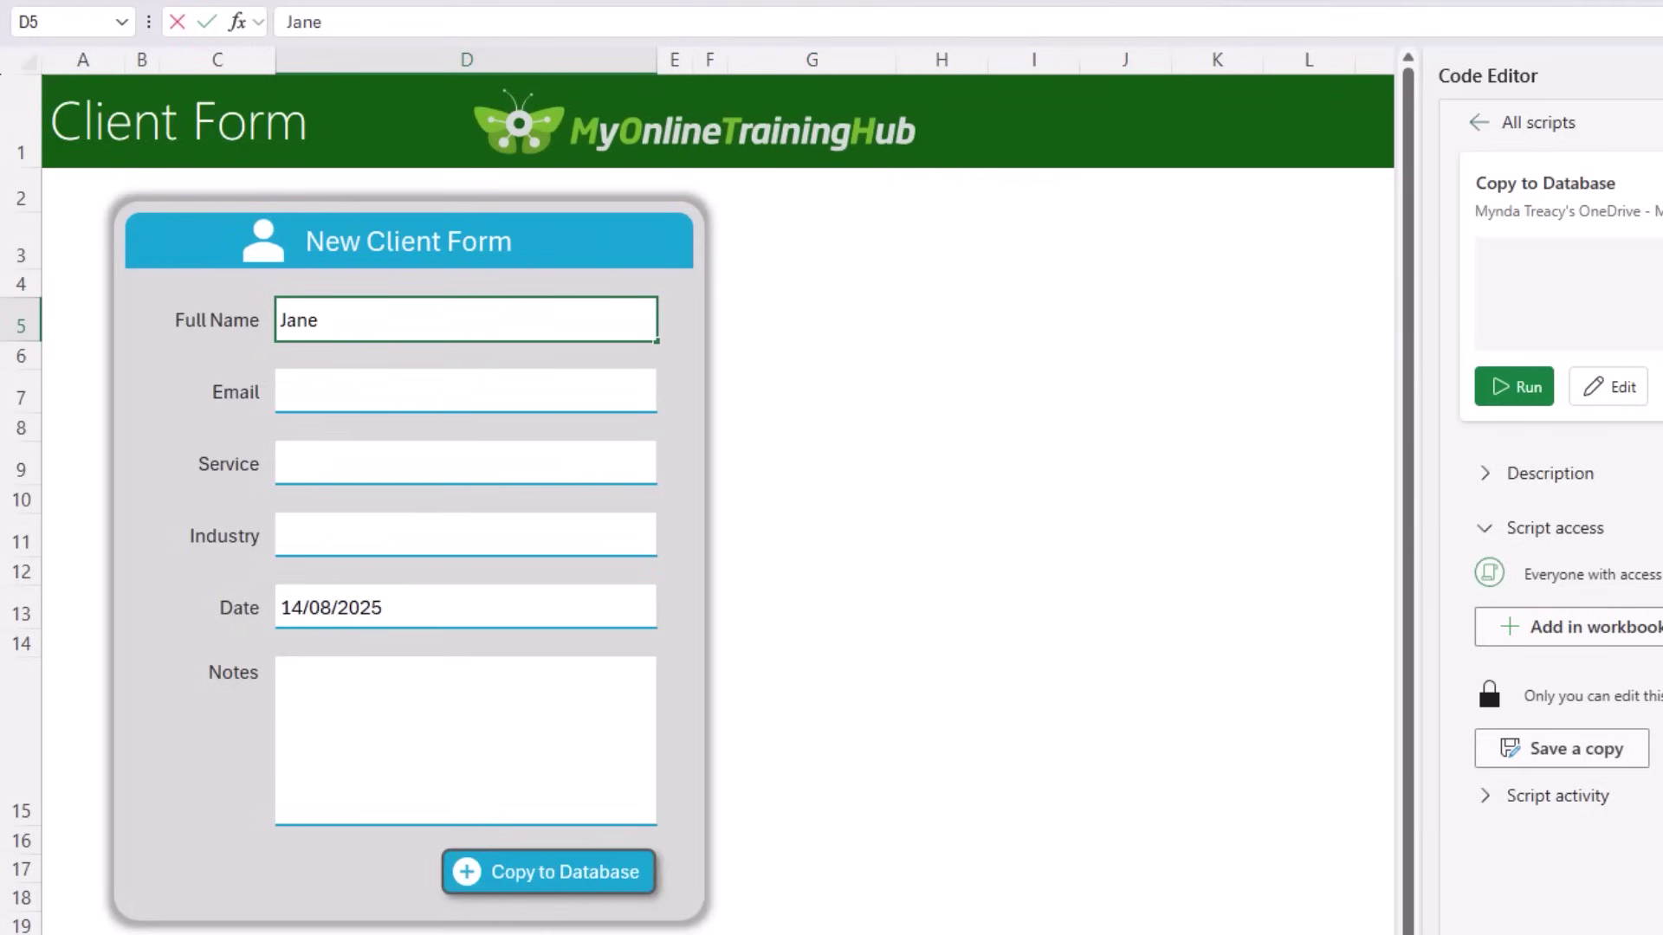
key(Return)
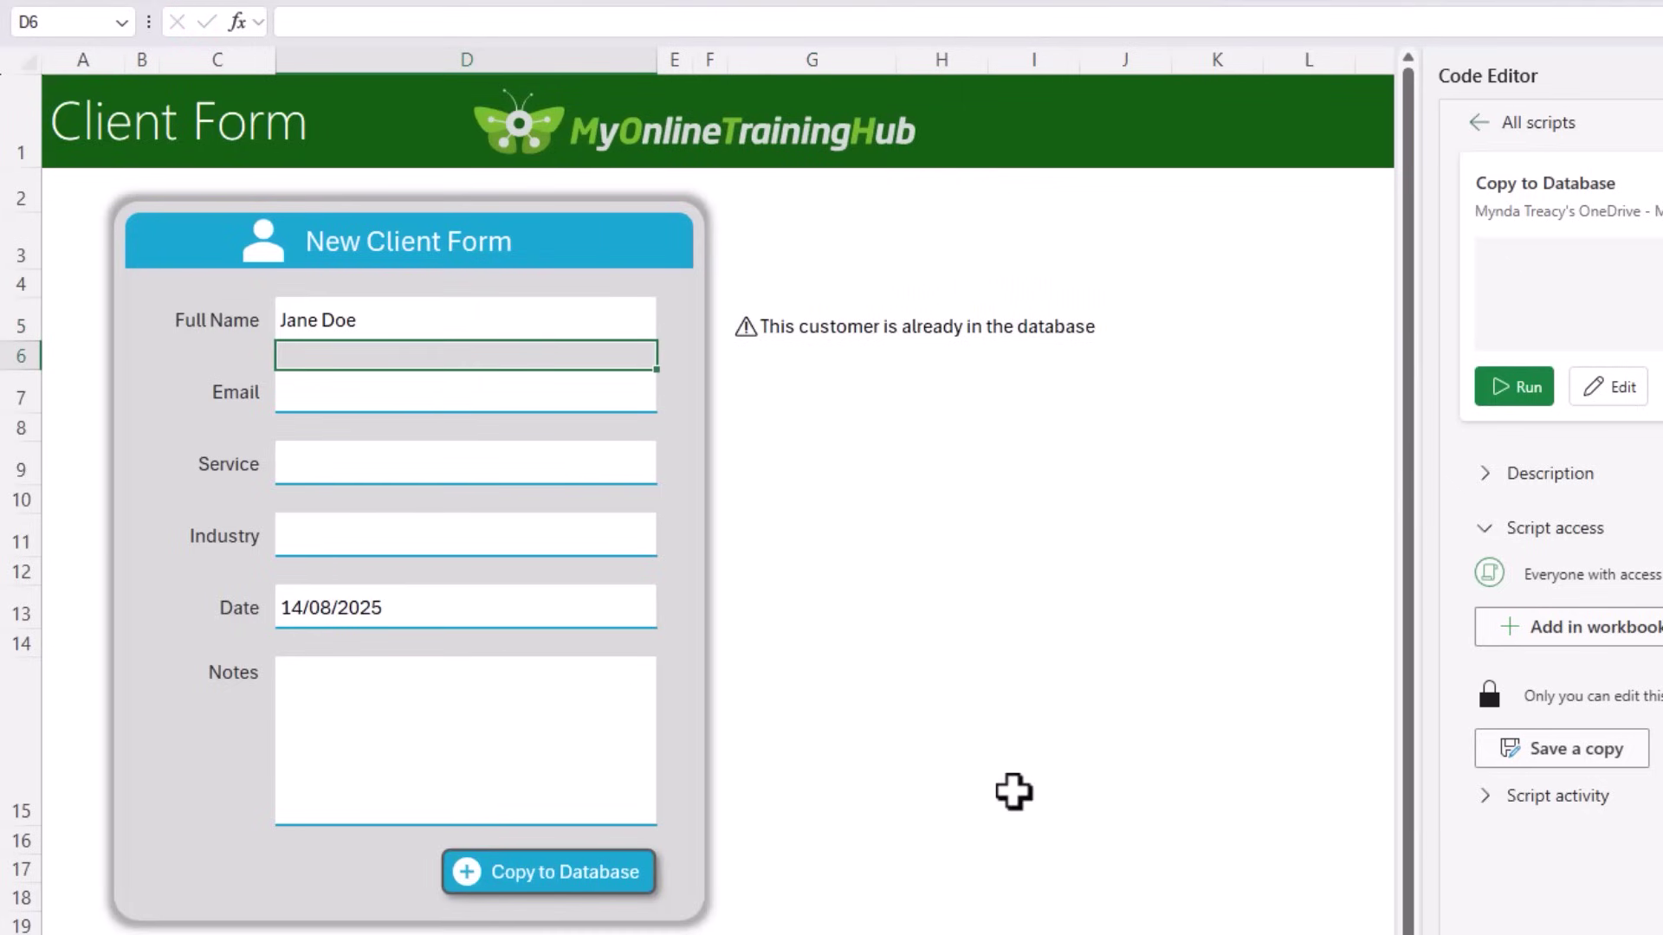
click(760, 330)
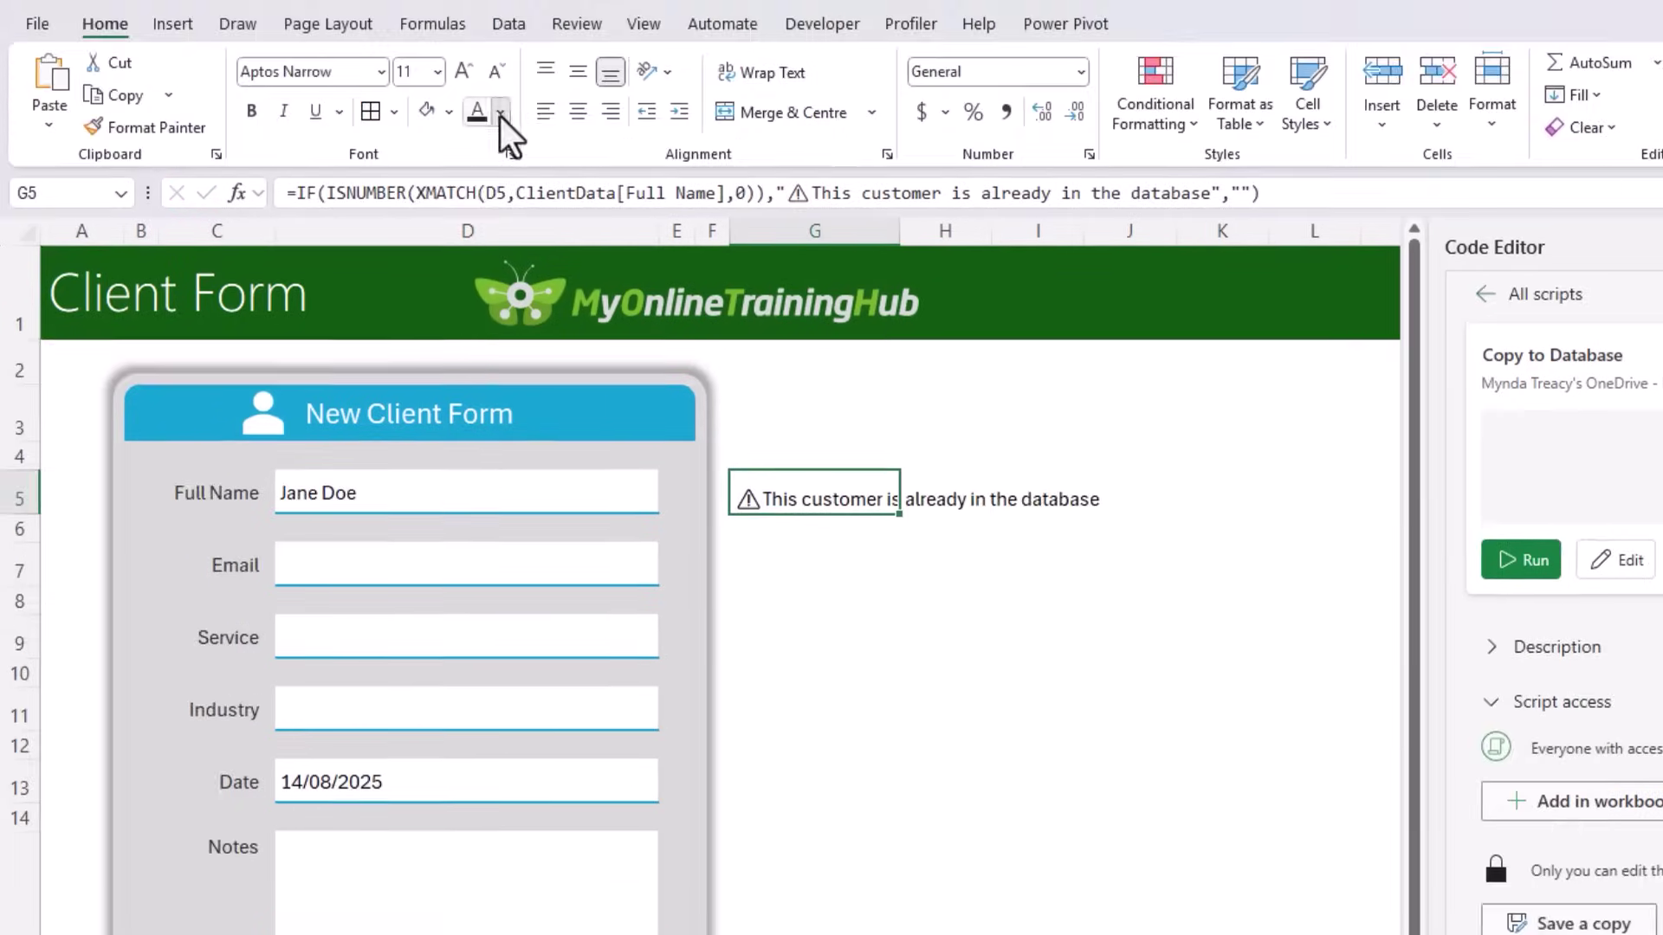
click(501, 114)
click(485, 529)
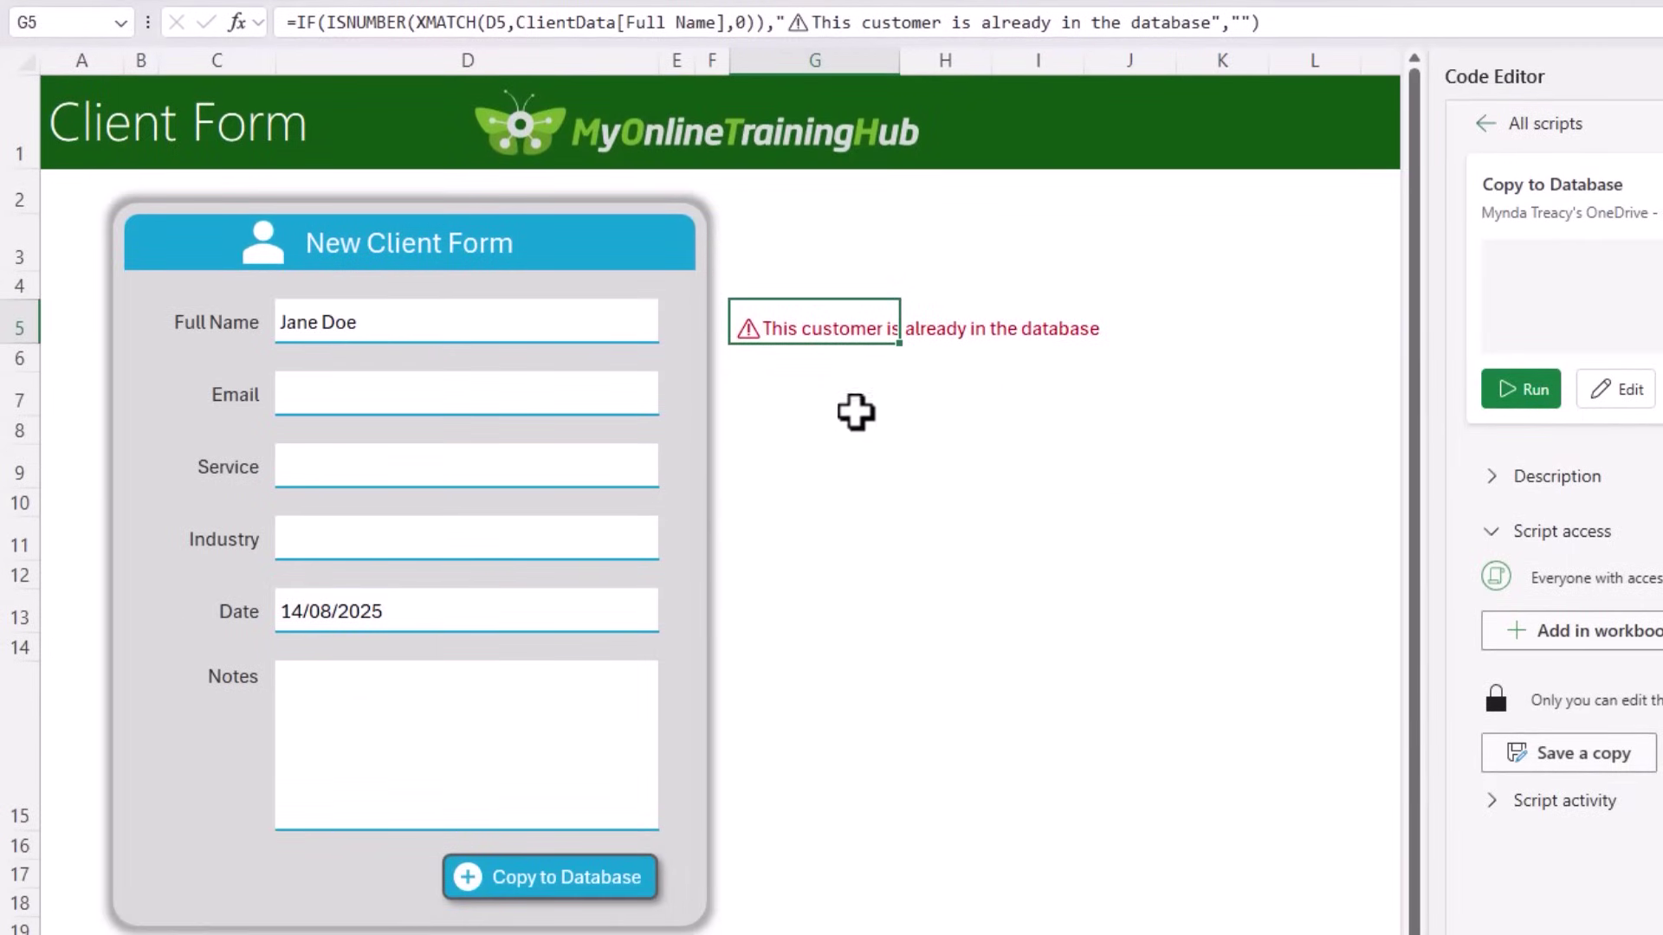
Step: Copy the G5 warning formula into G7 beside the Email field
key(ctrl+c)
click(809, 390)
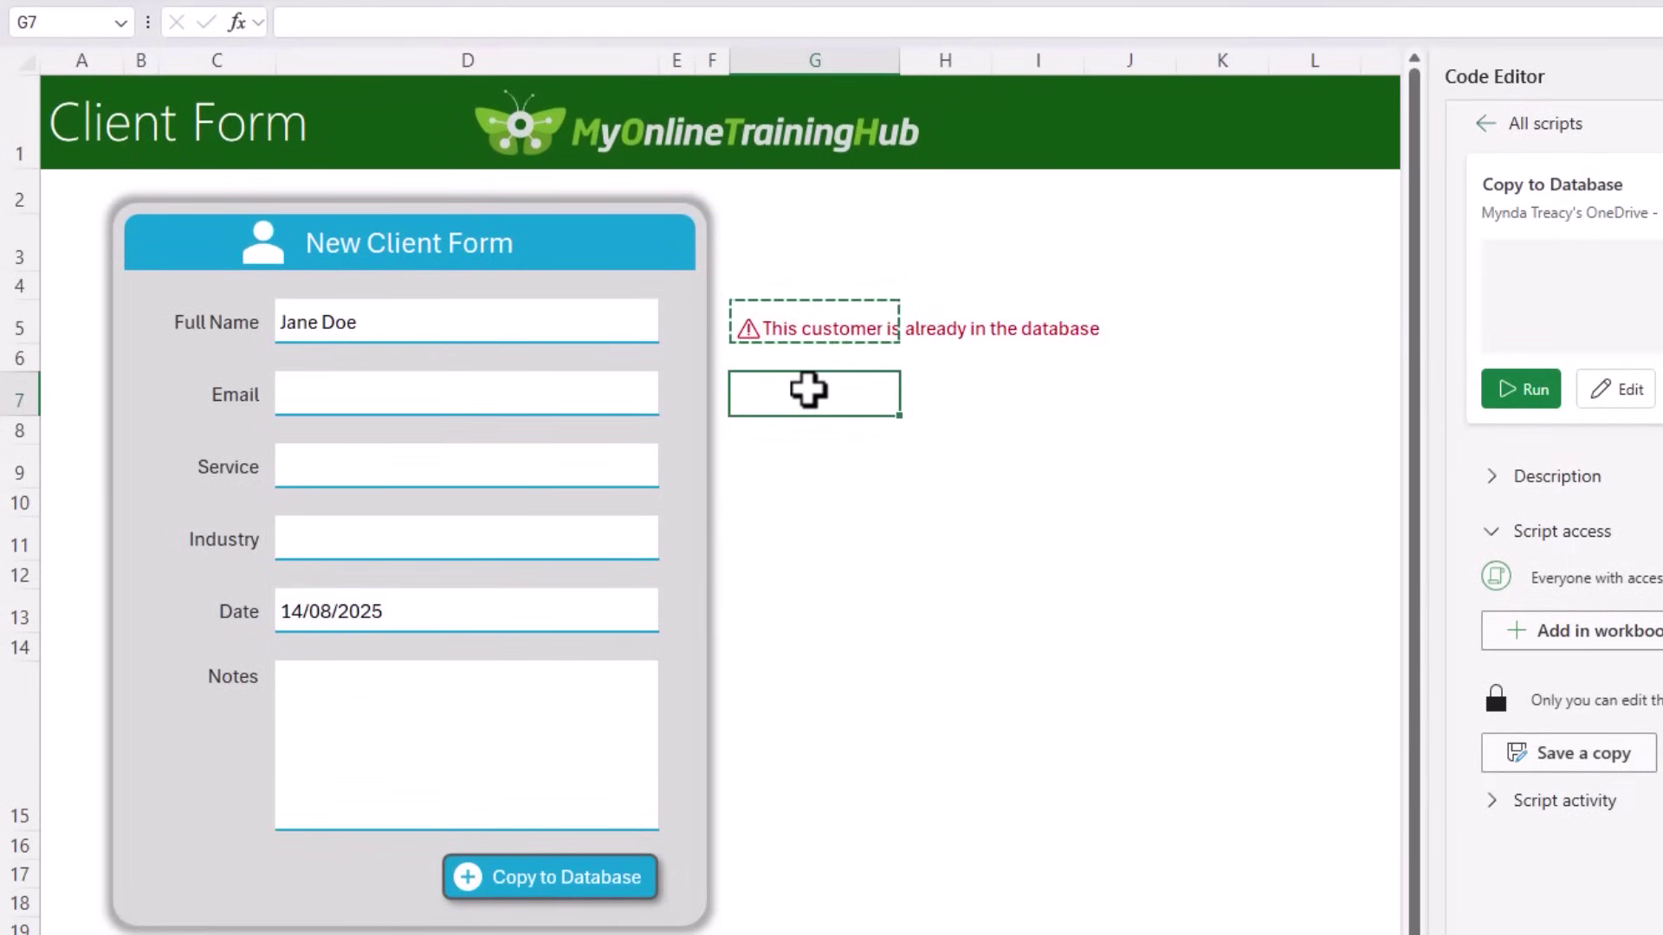
key(ctrl+v)
key(Escape)
Step: Edit G7 to check ClientData[Email] and warn 'This email is already in the database'
double_click(809, 390)
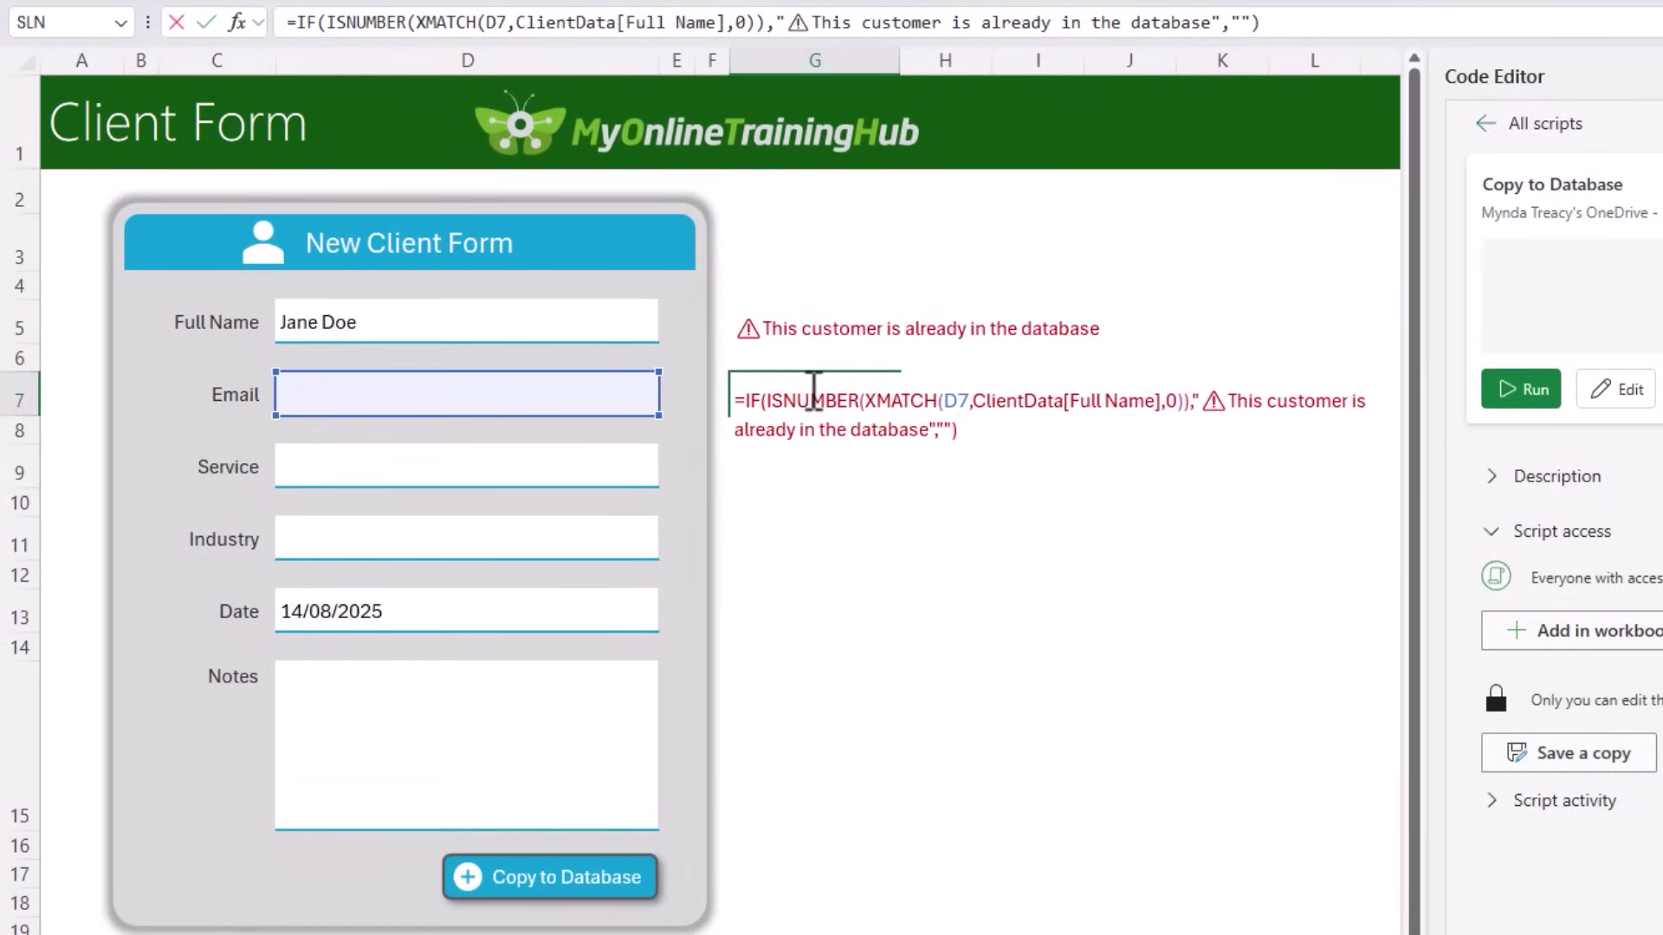
click(1073, 404)
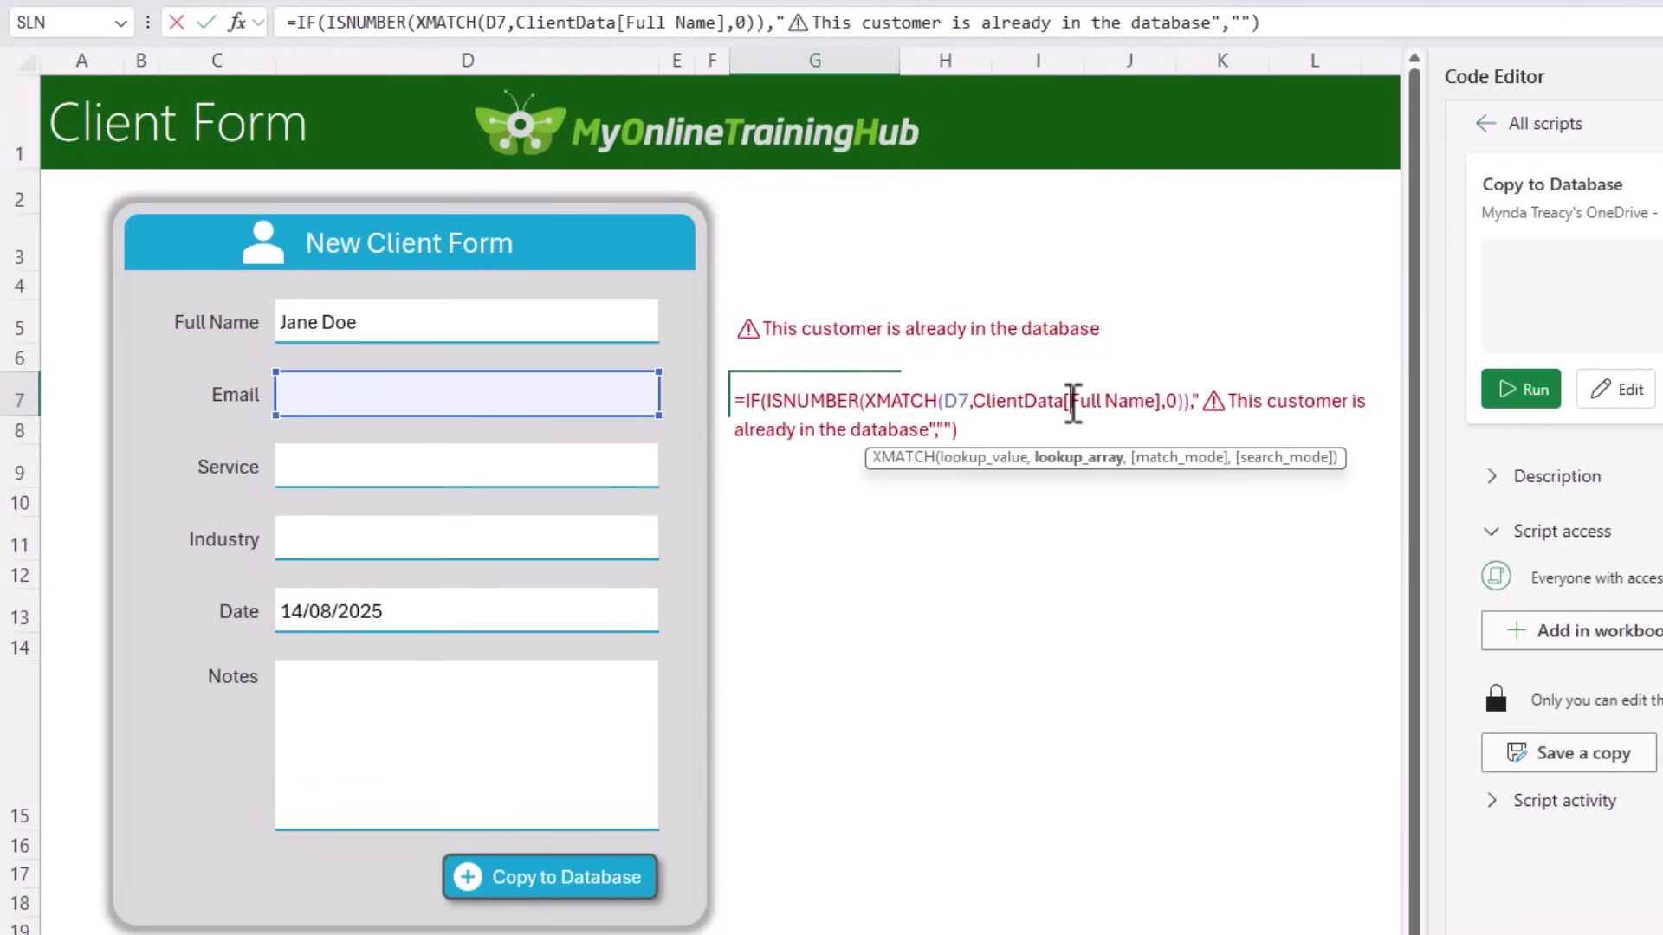
drag(1074, 404, 1159, 402)
text(ema)
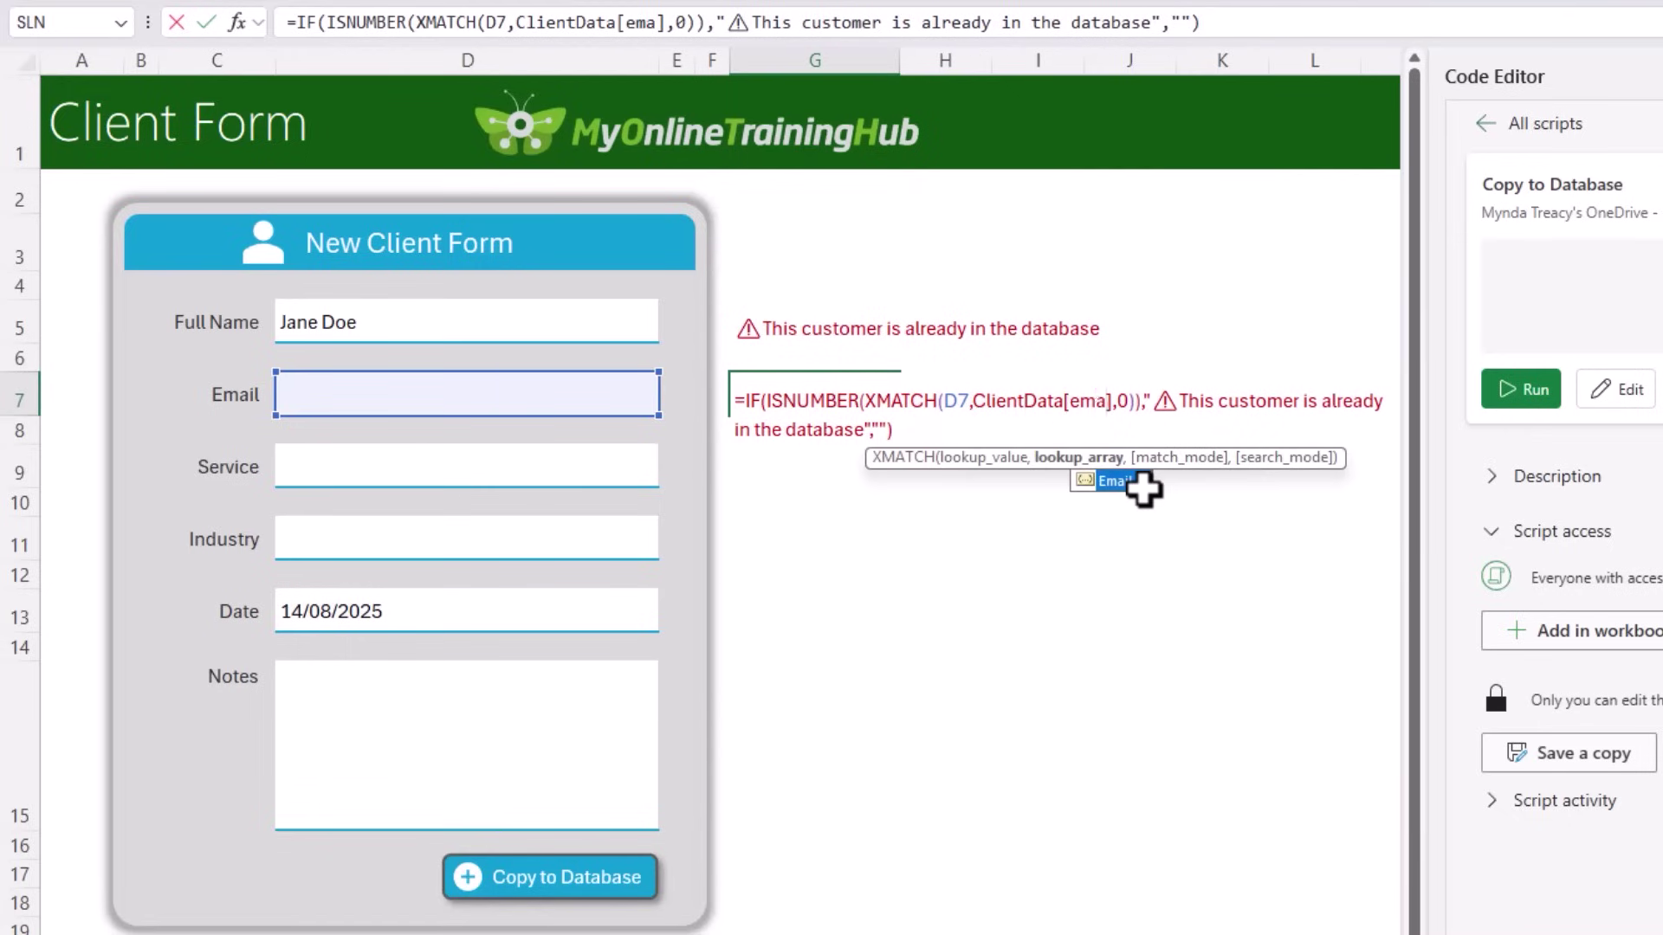
double_click(1142, 485)
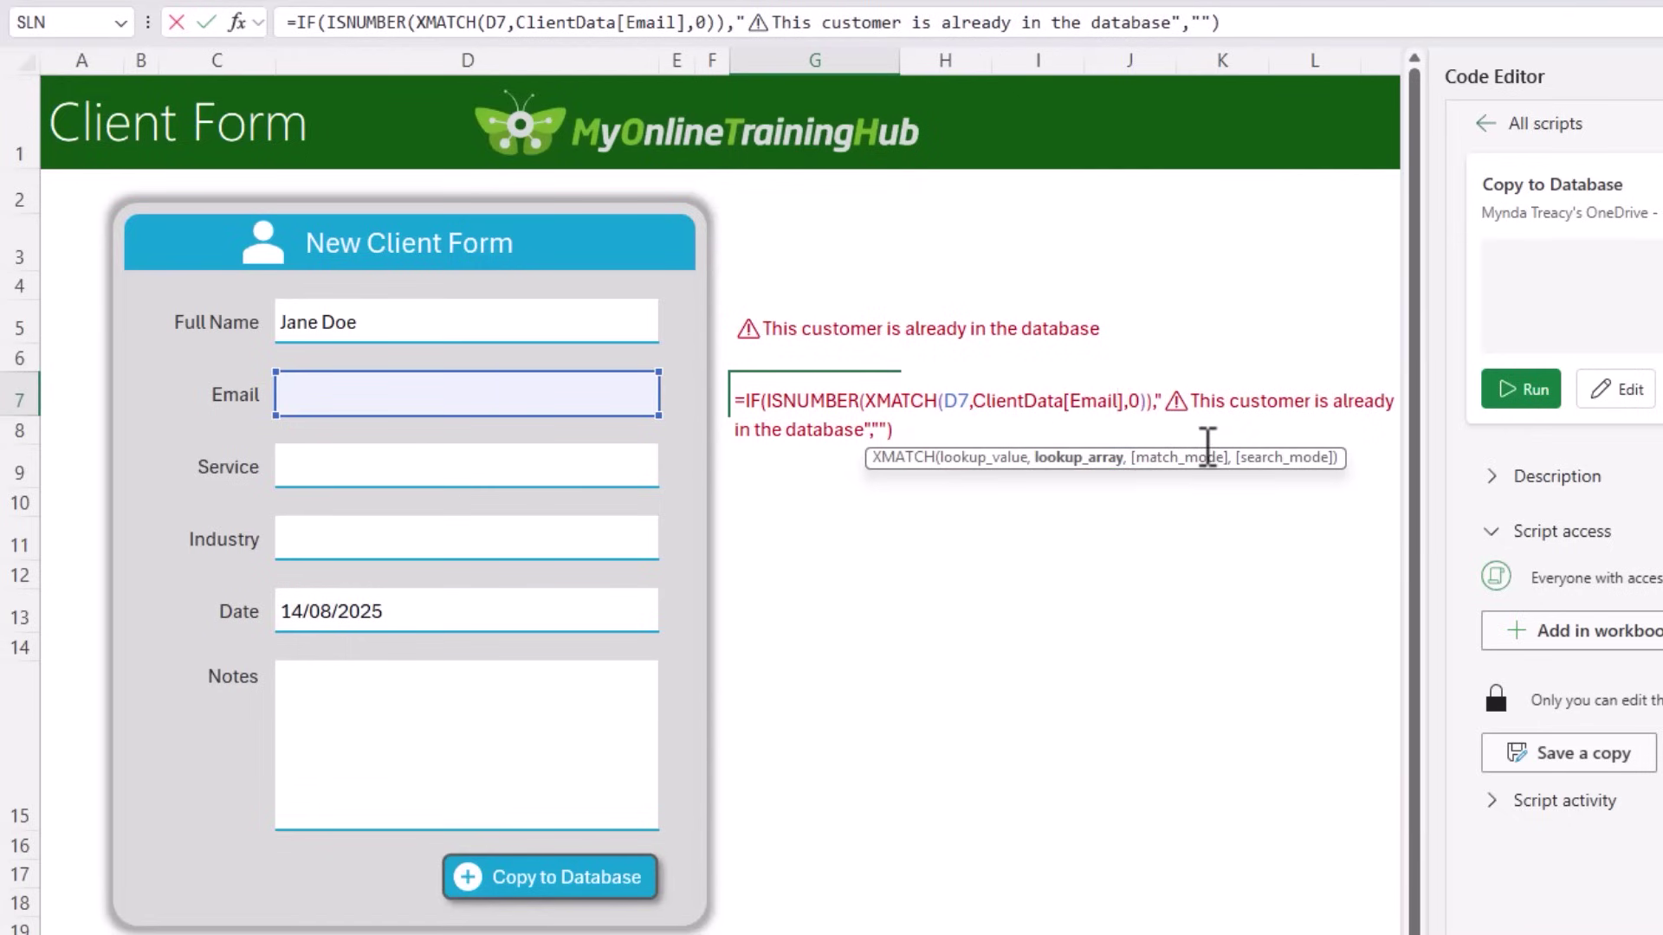
double_click(1264, 404)
text(email)
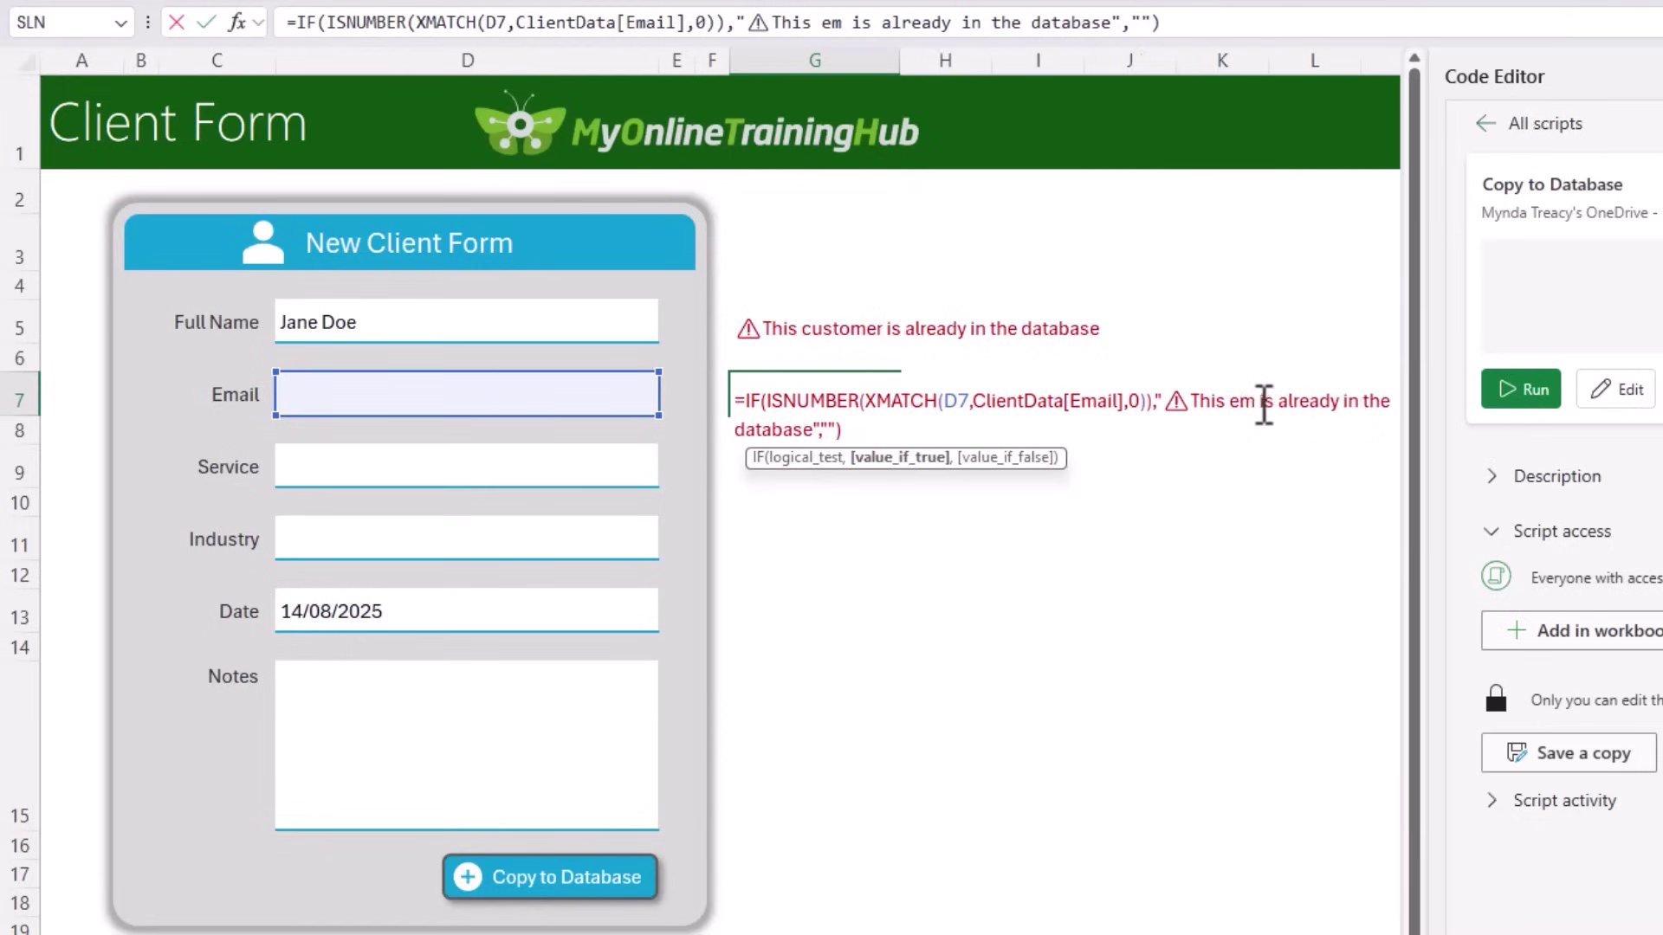
key(Return)
Step: Enter the existing customer's email, Power Query as Service and Education as Industry
key(Up)
key(Left)
key(Left)
key(Left)
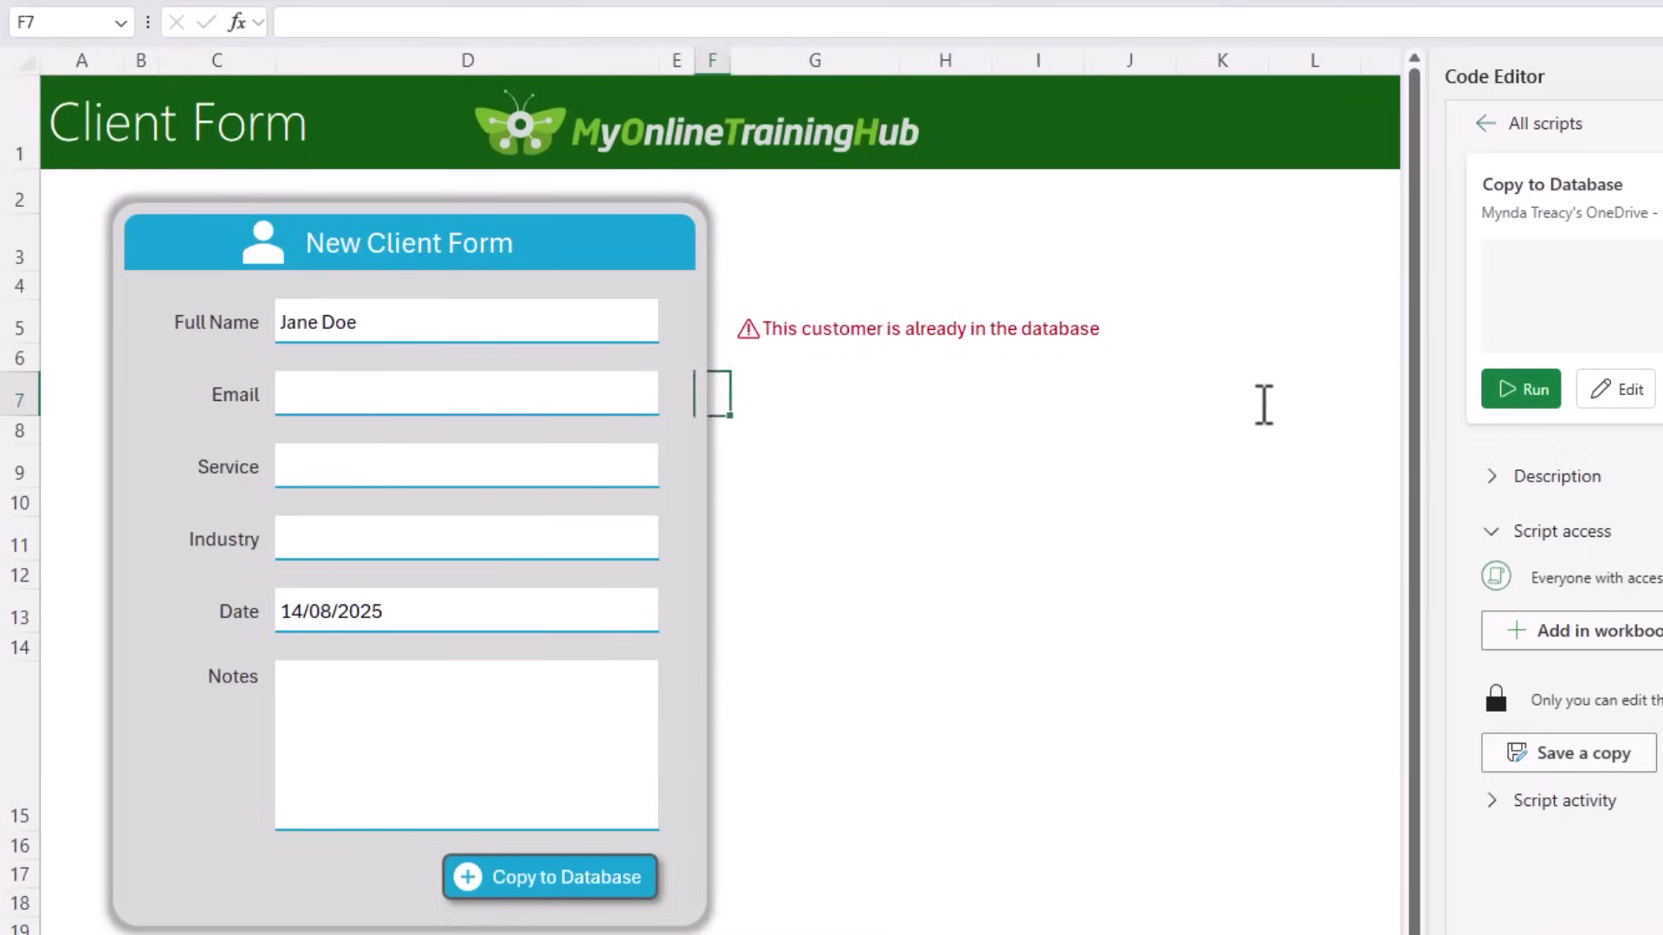
key(F2)
key(Return)
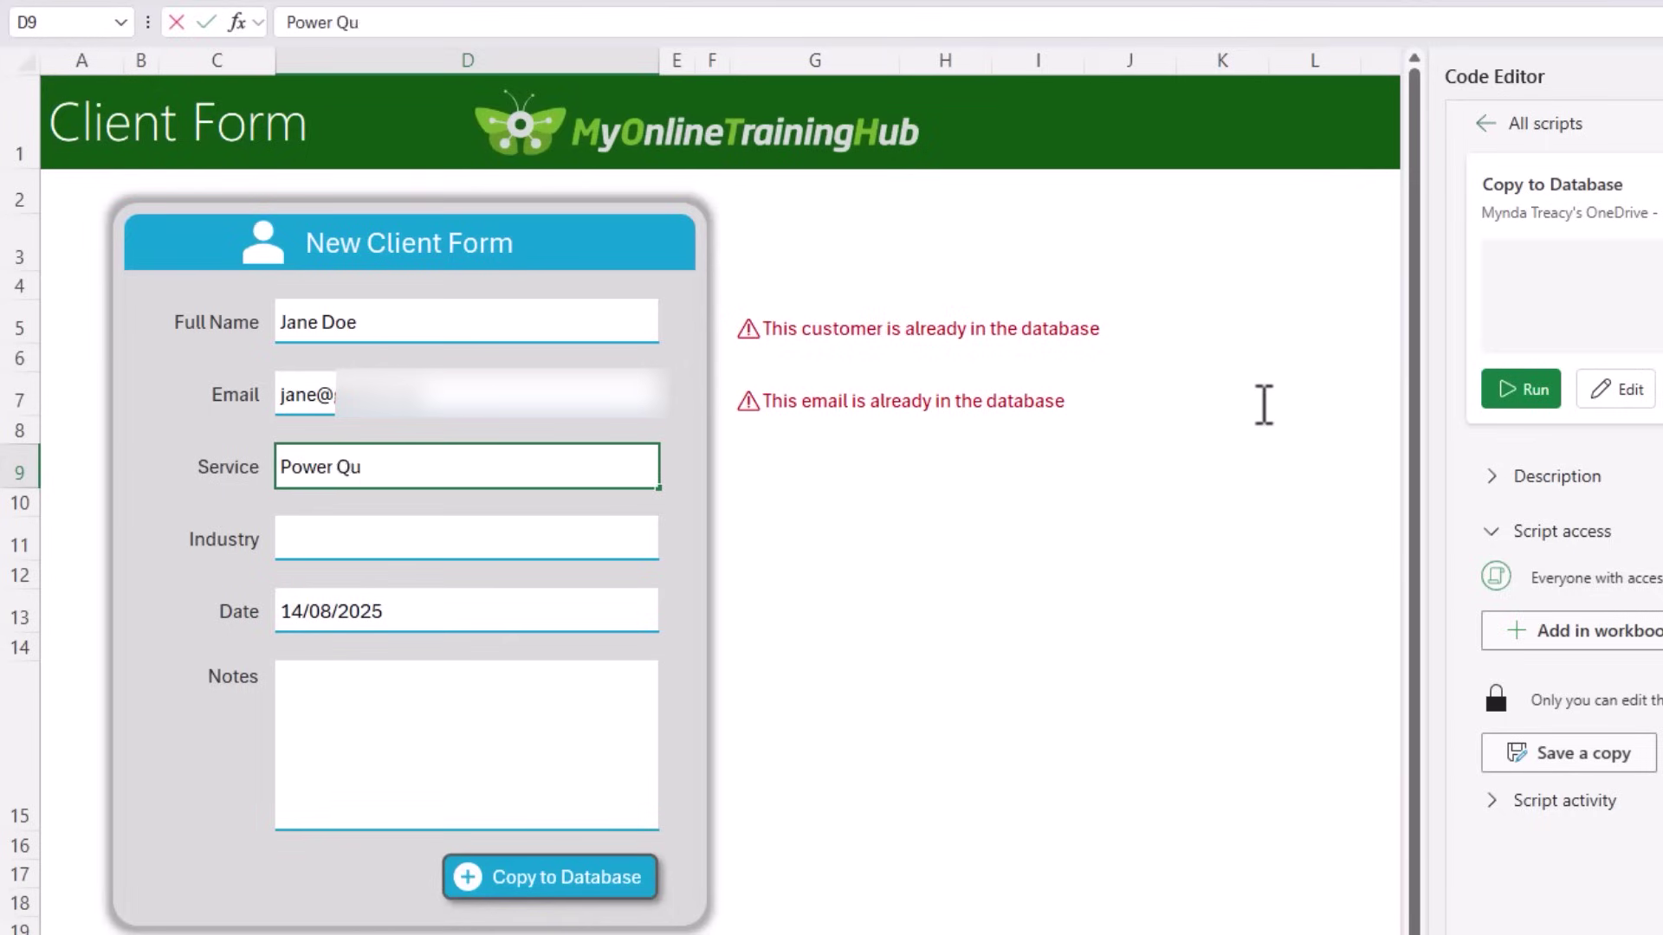
text(ry)
key(Return)
text(ed)
key(Return)
key(Return)
key(Return)
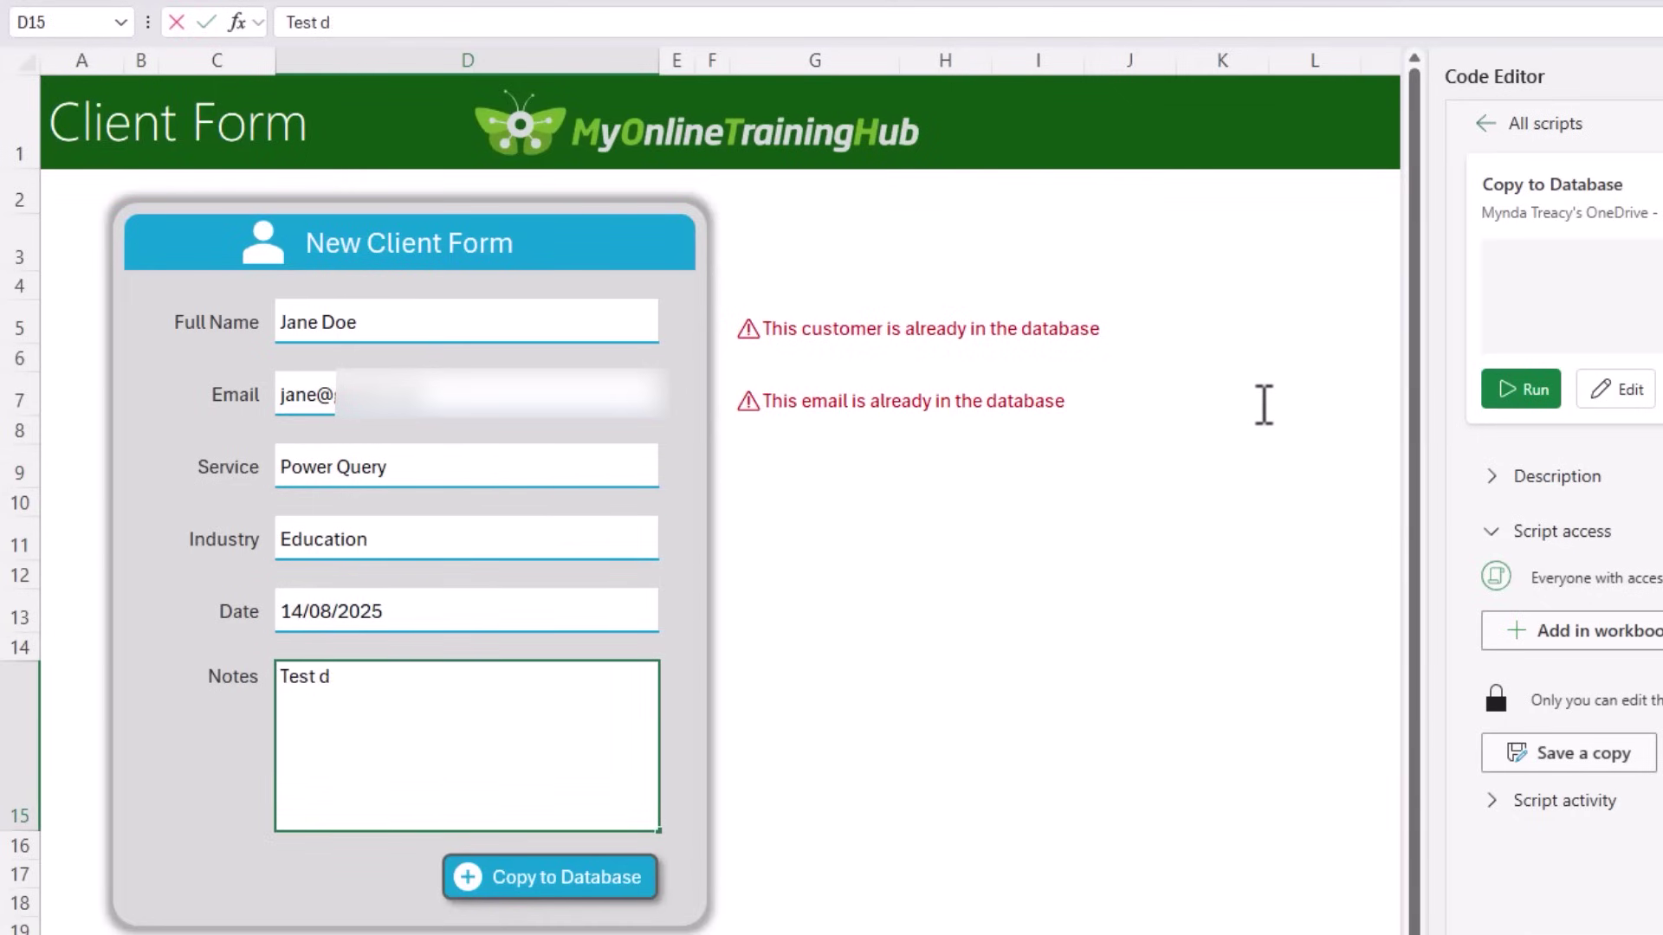
Step: Add the note 'Test duplicate.' and submit the entry with Copy to Database
text(Test duplicate.)
key(Return)
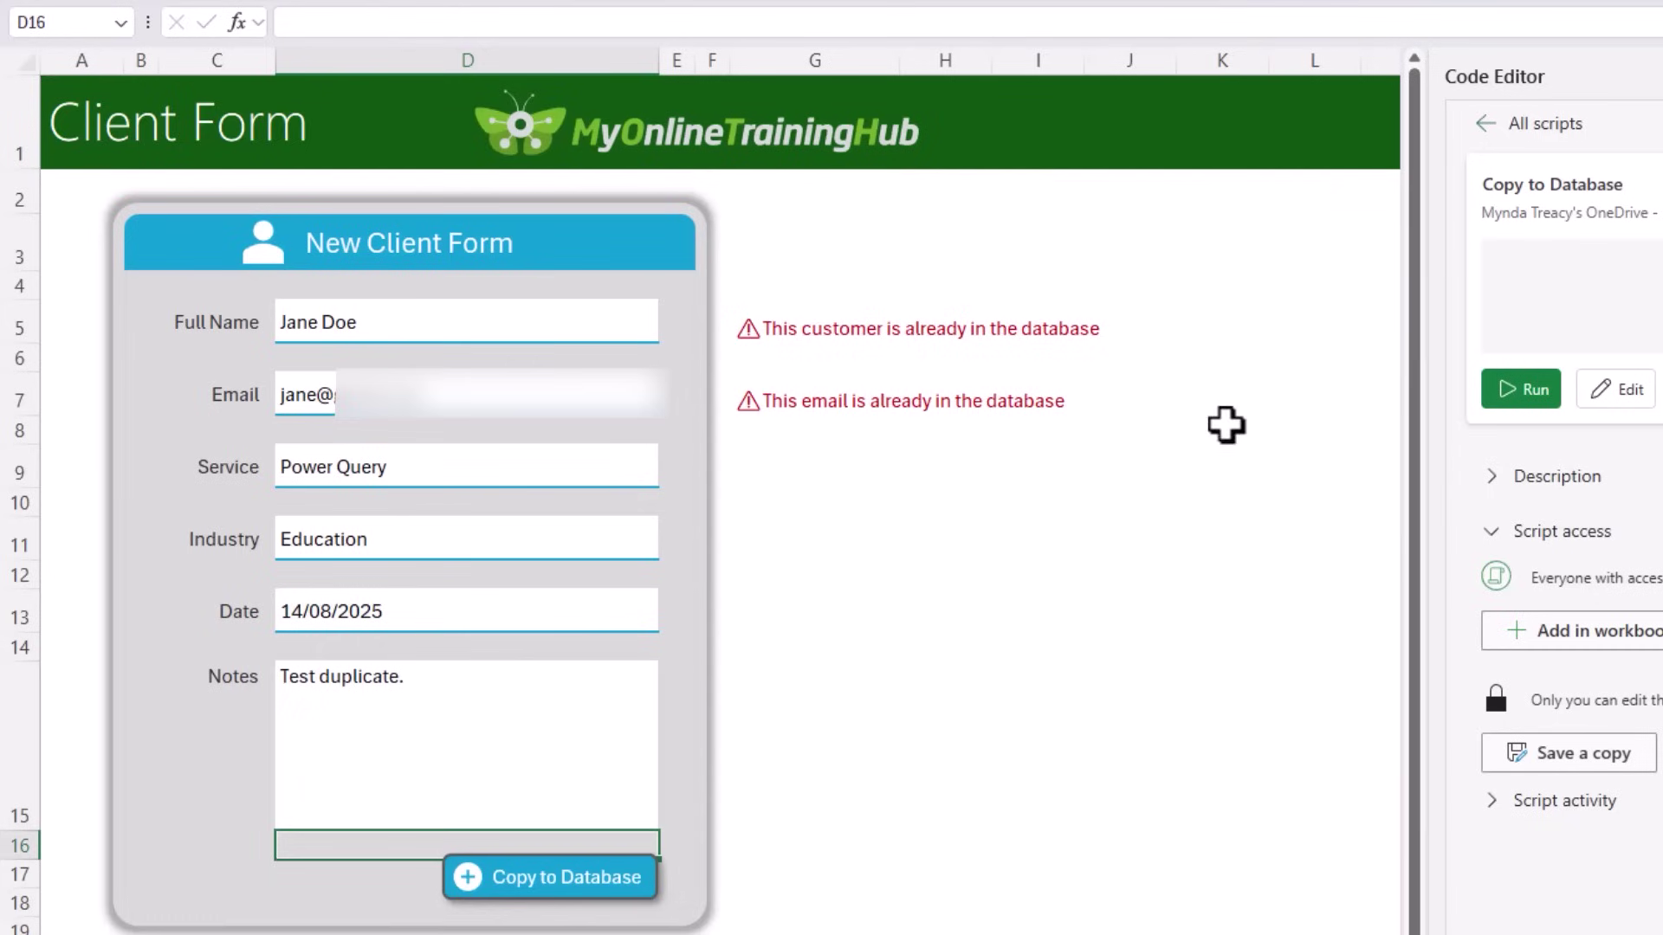
click(570, 873)
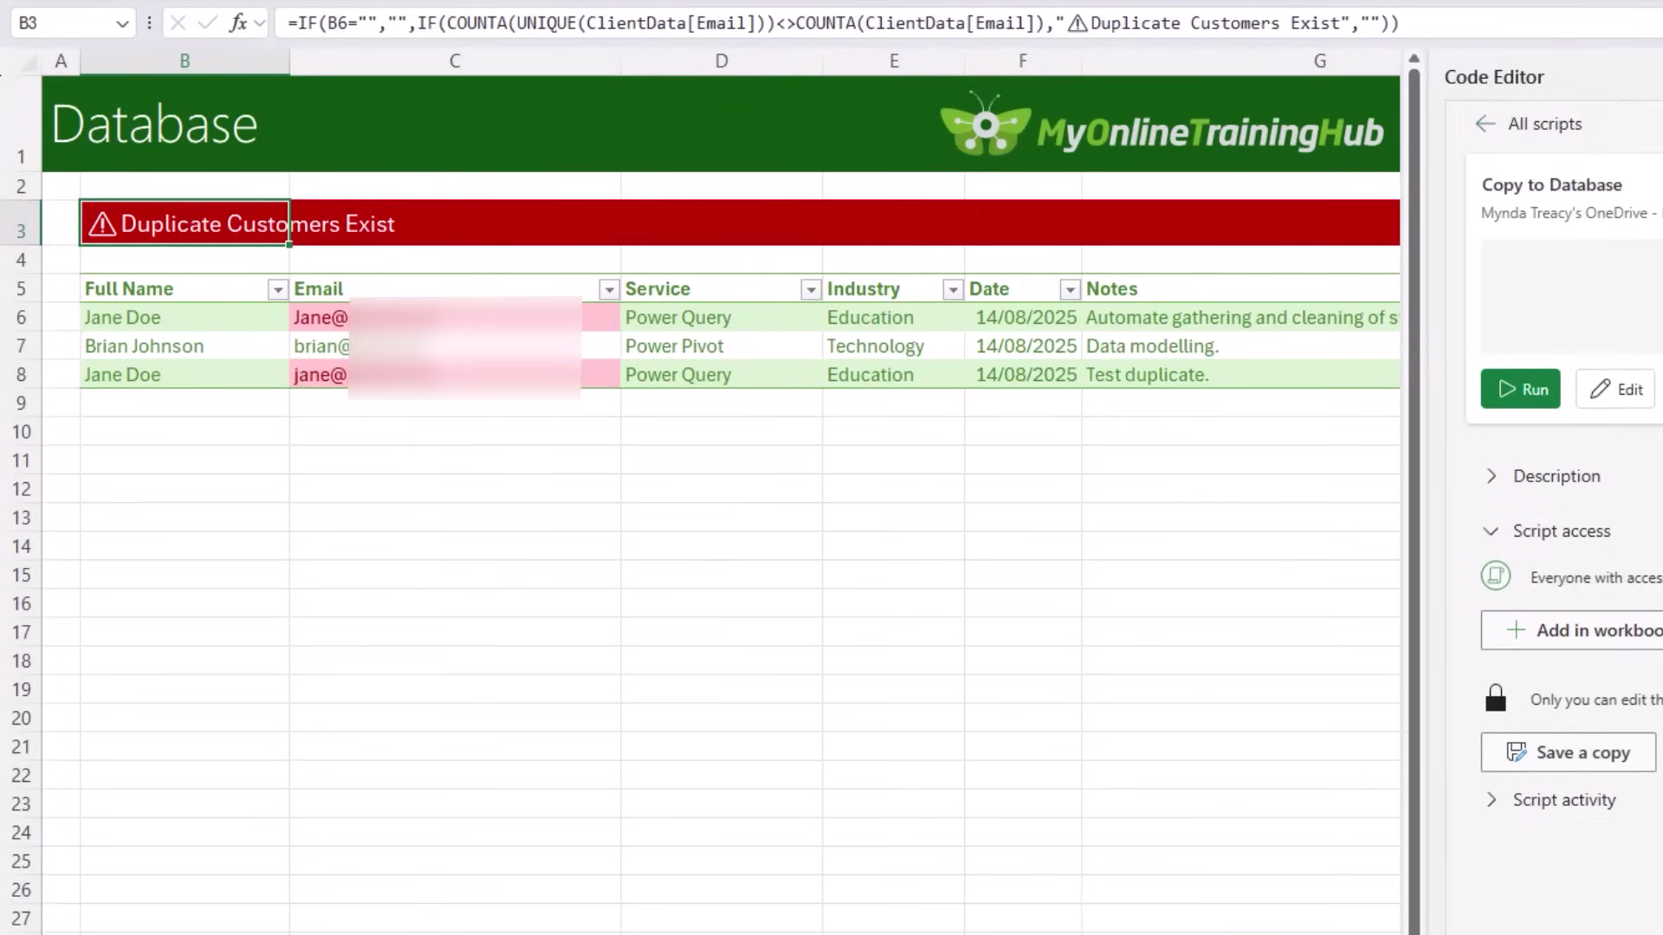
Step: Delete the duplicate test entry in row 8 of the database table
drag(381, 333, 394, 370)
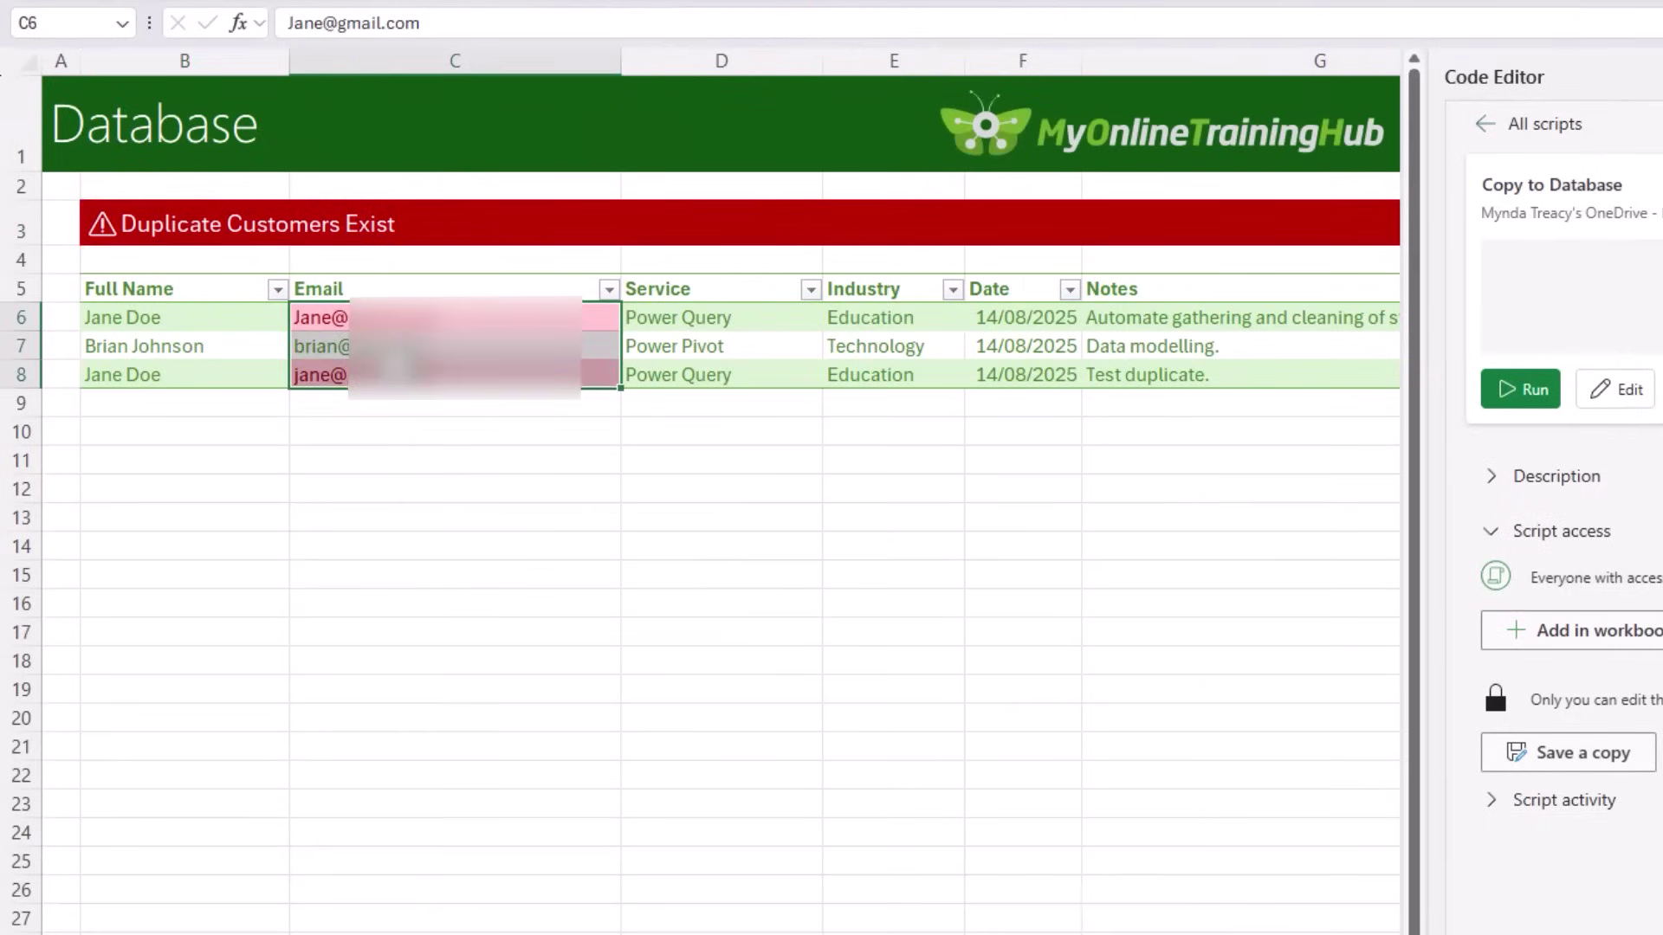
click(156, 213)
click(187, 449)
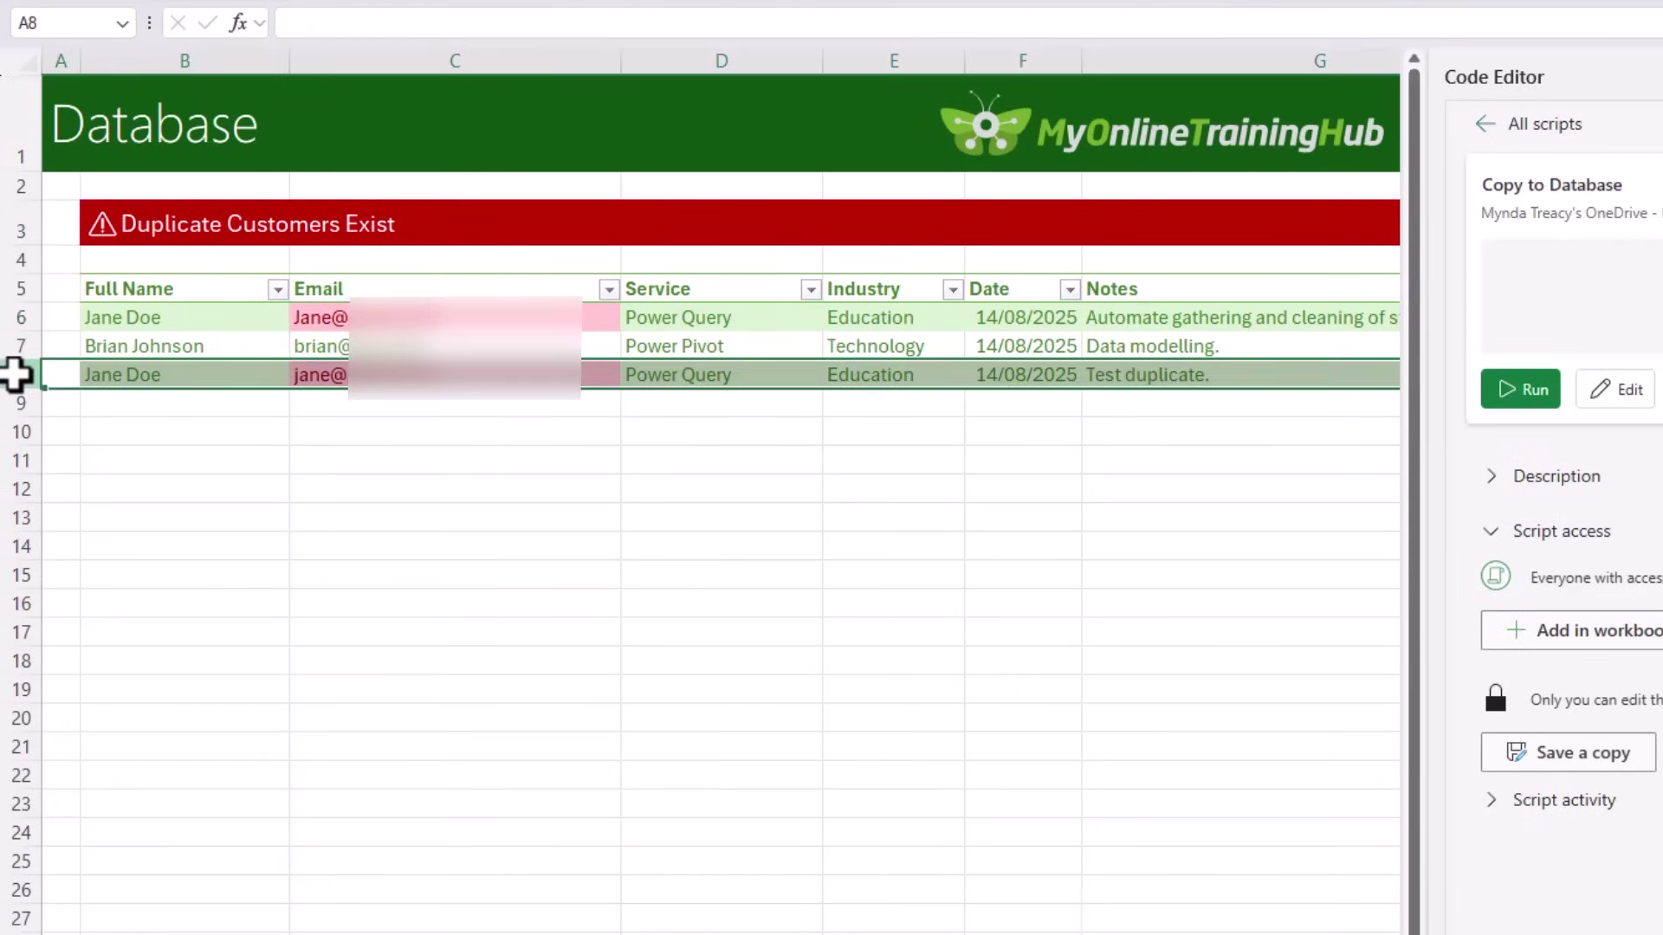
key(Delete)
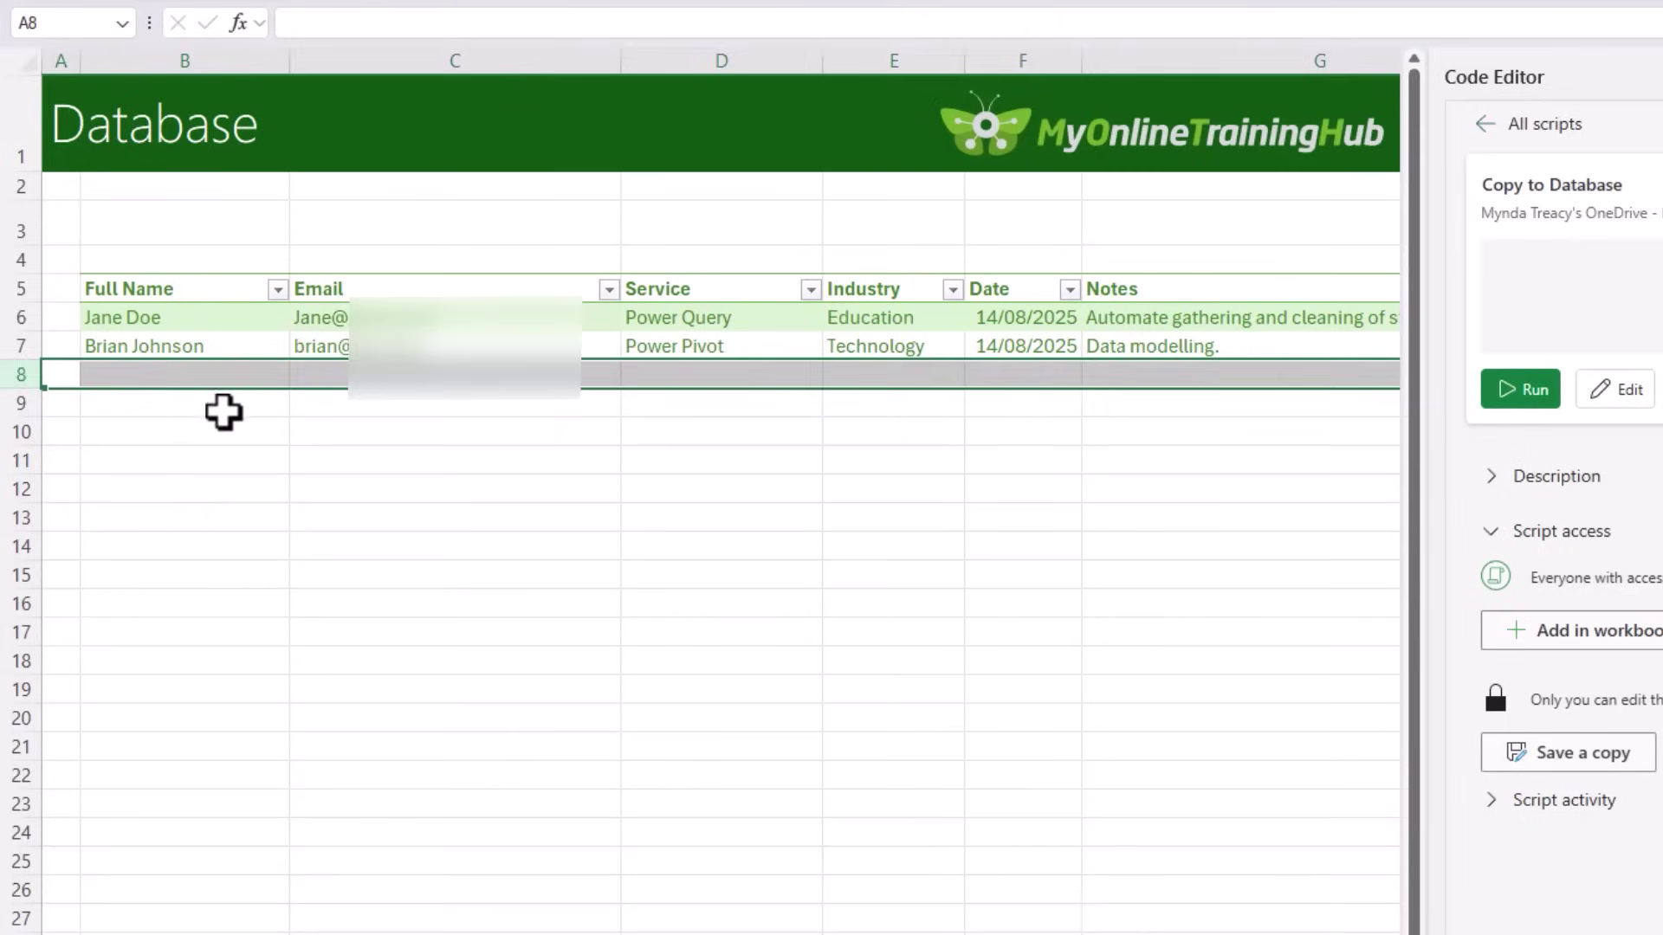
click(223, 412)
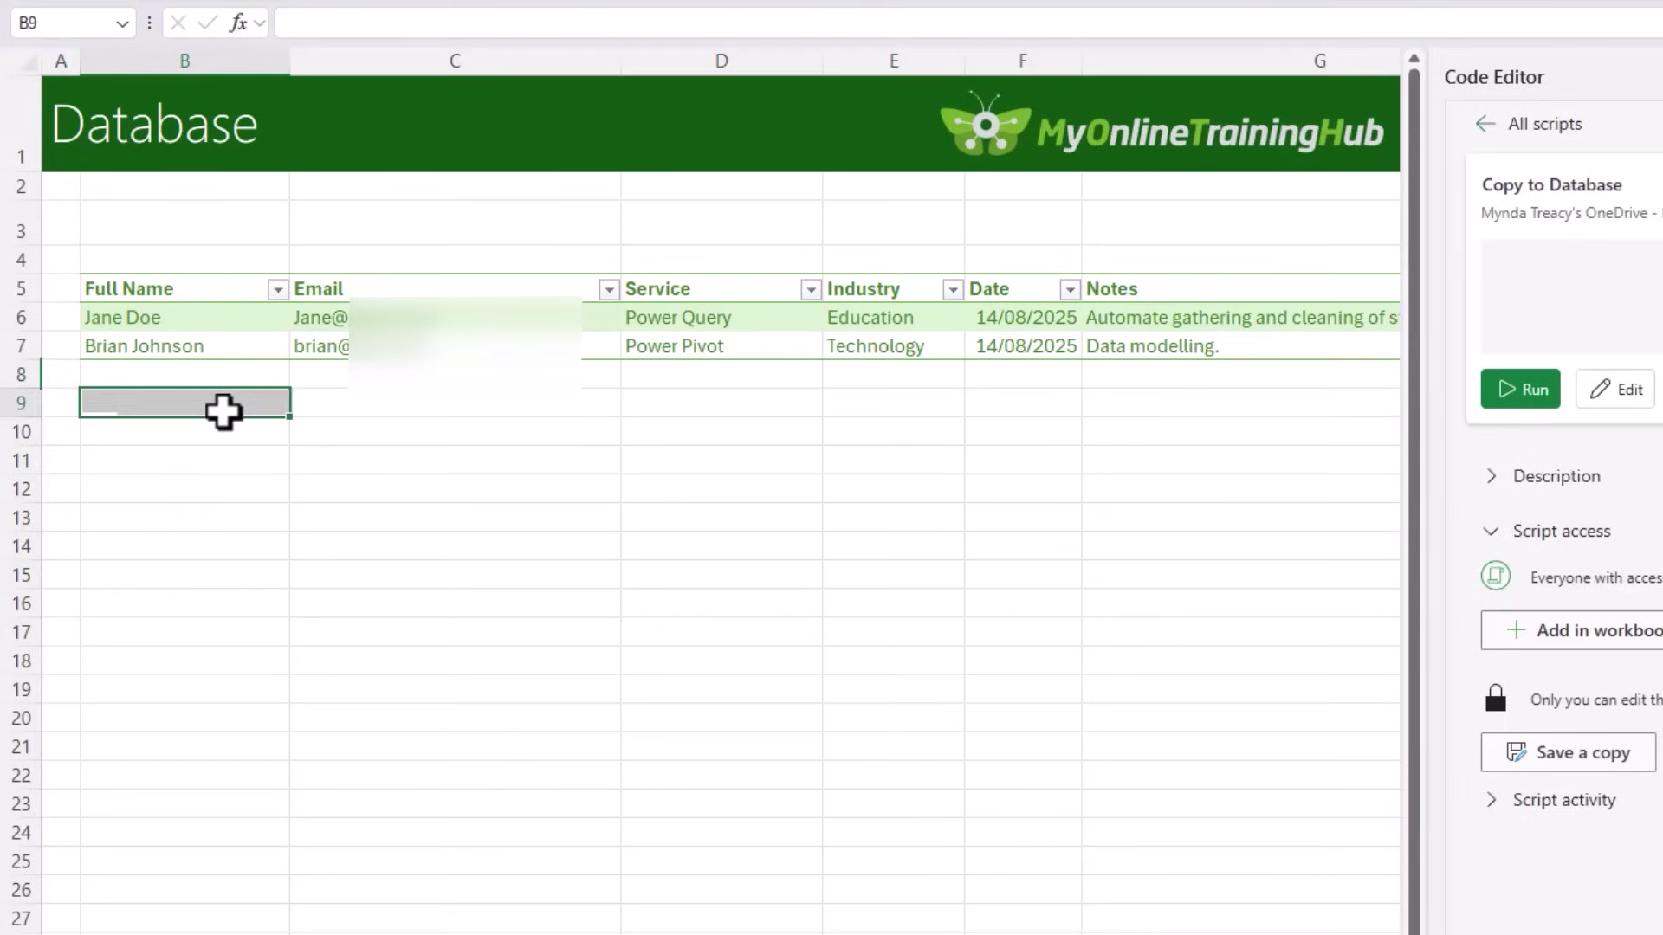
Step: Check the Full Name and Email column filters on the table
click(278, 290)
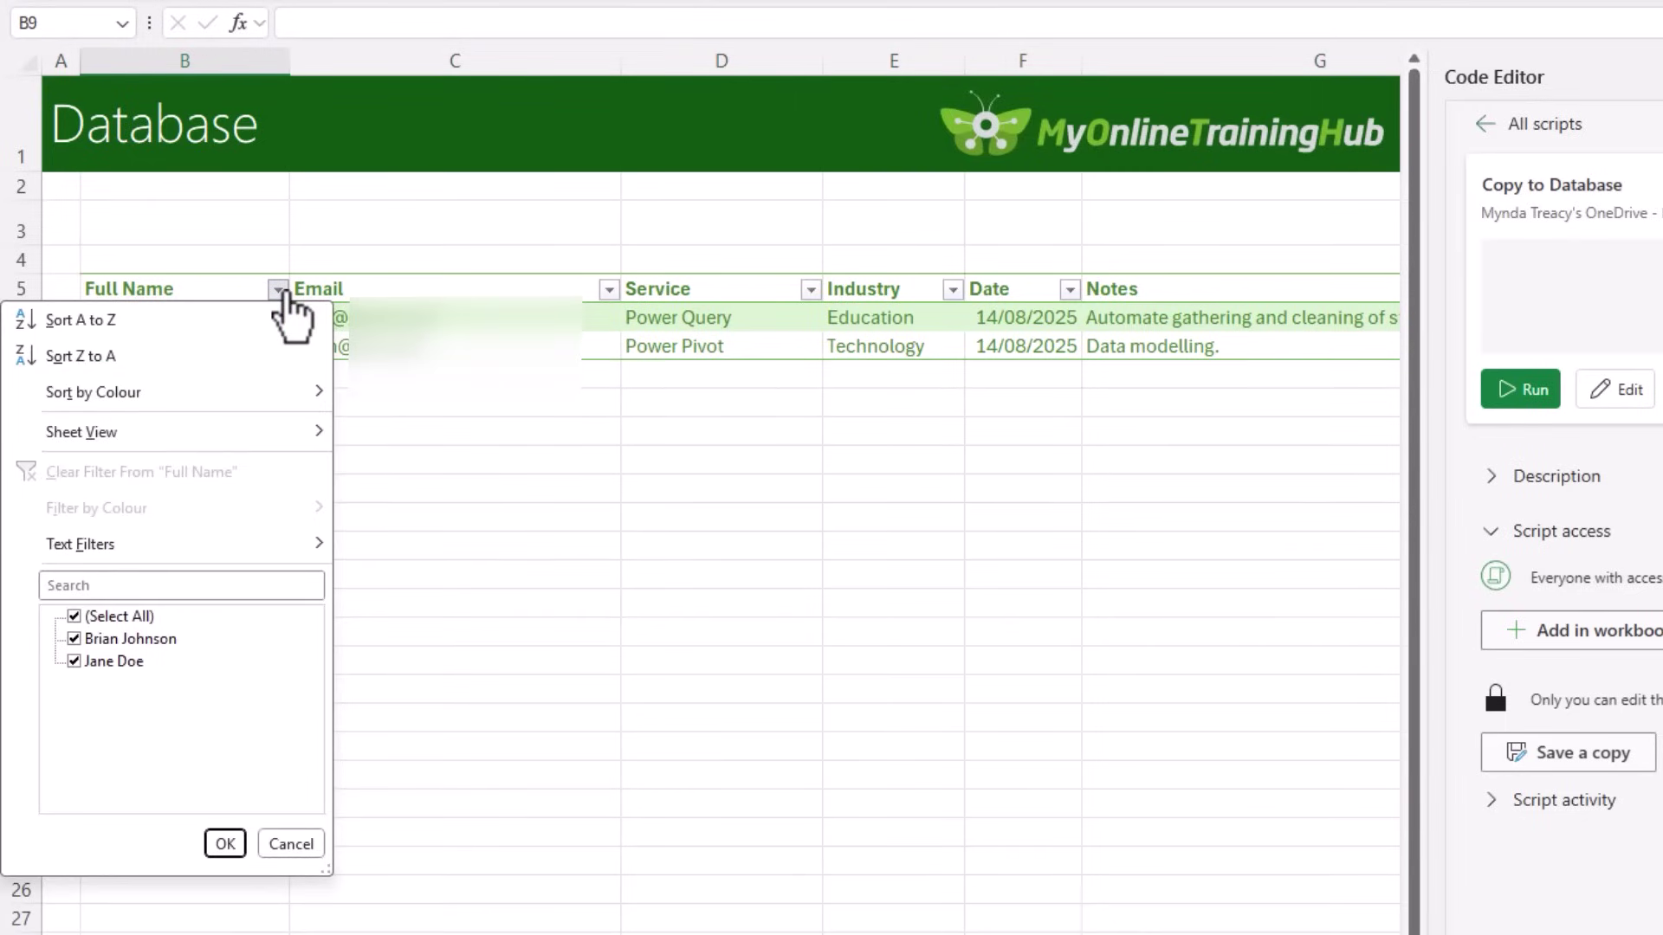
click(278, 289)
click(609, 289)
click(609, 289)
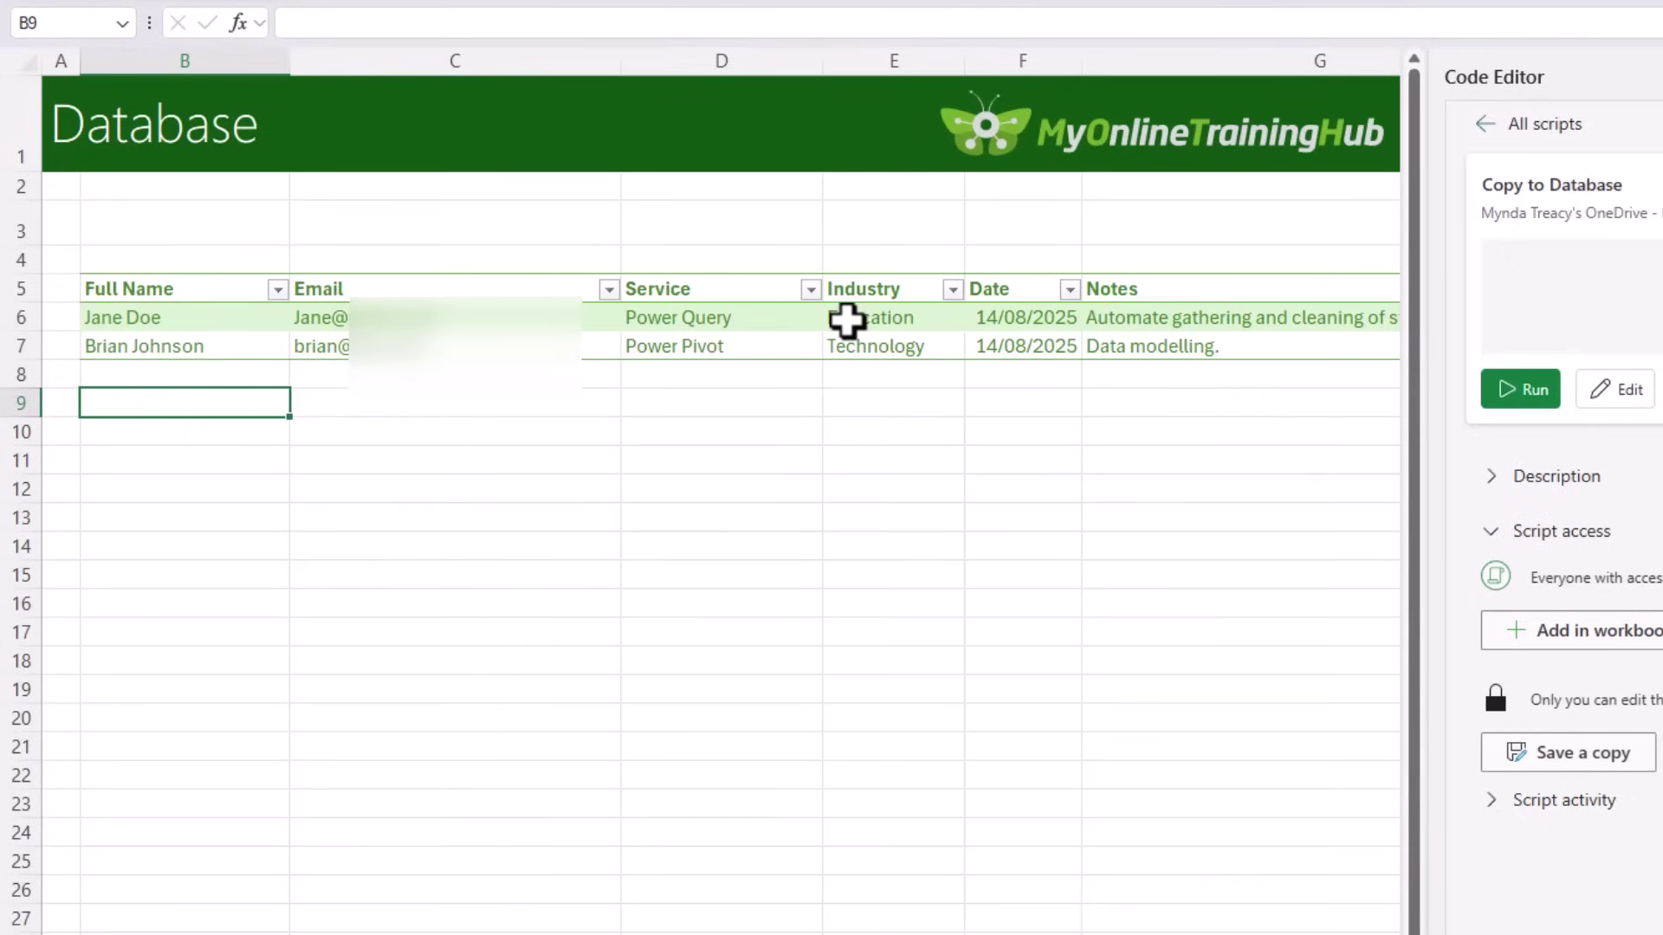
click(653, 343)
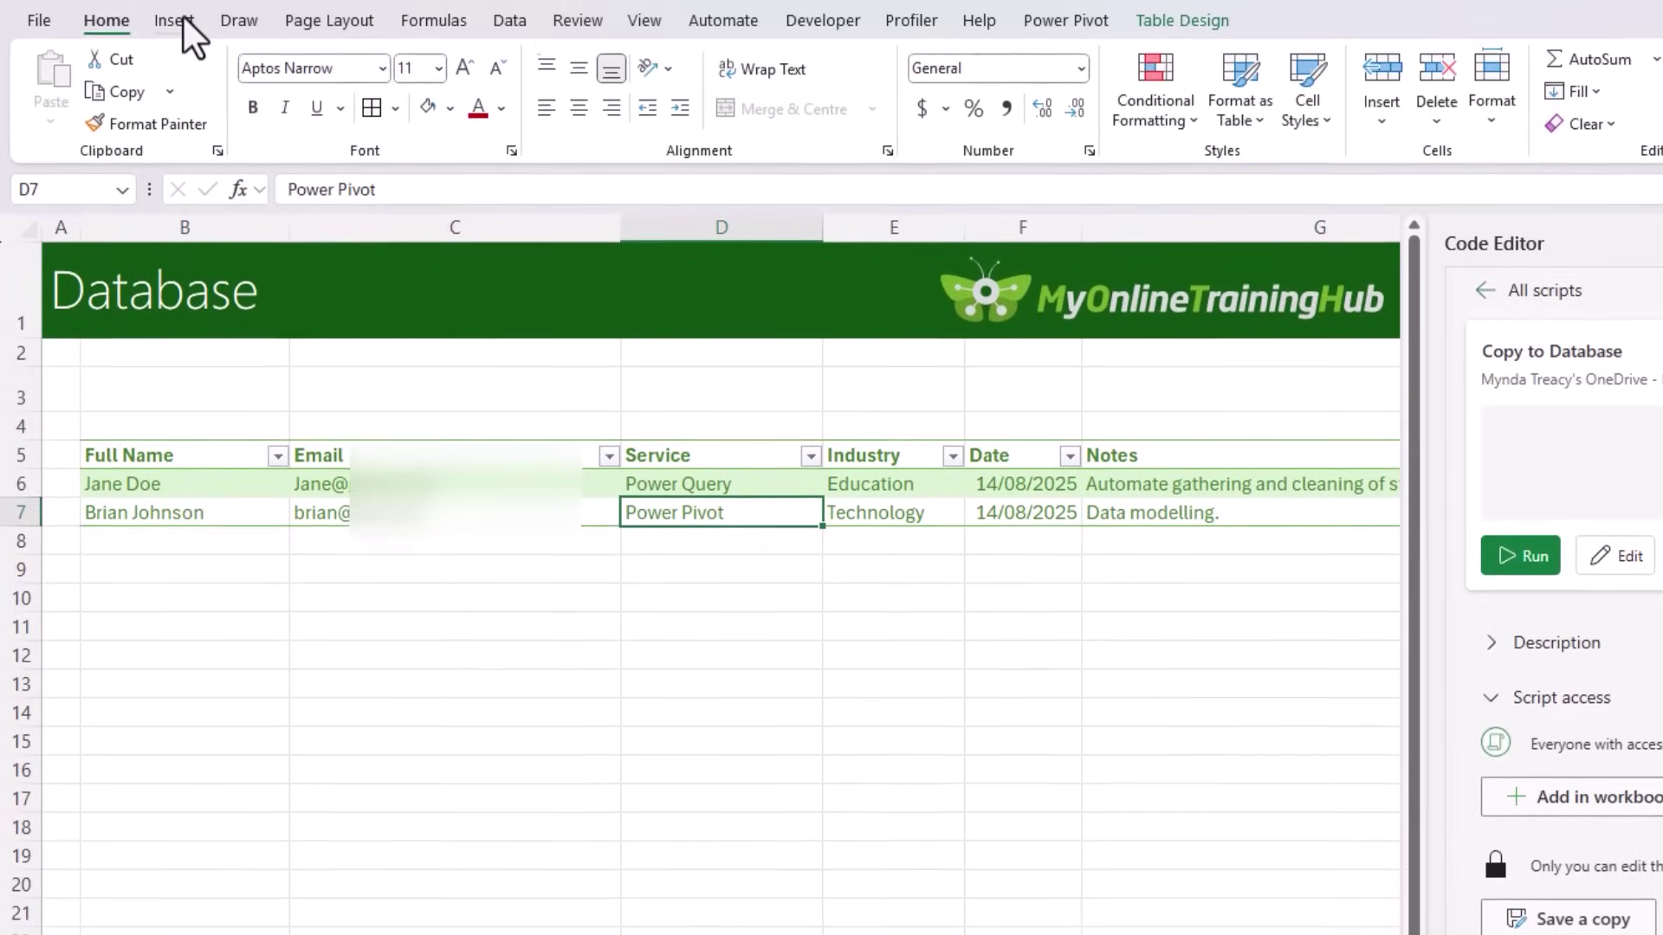
click(179, 19)
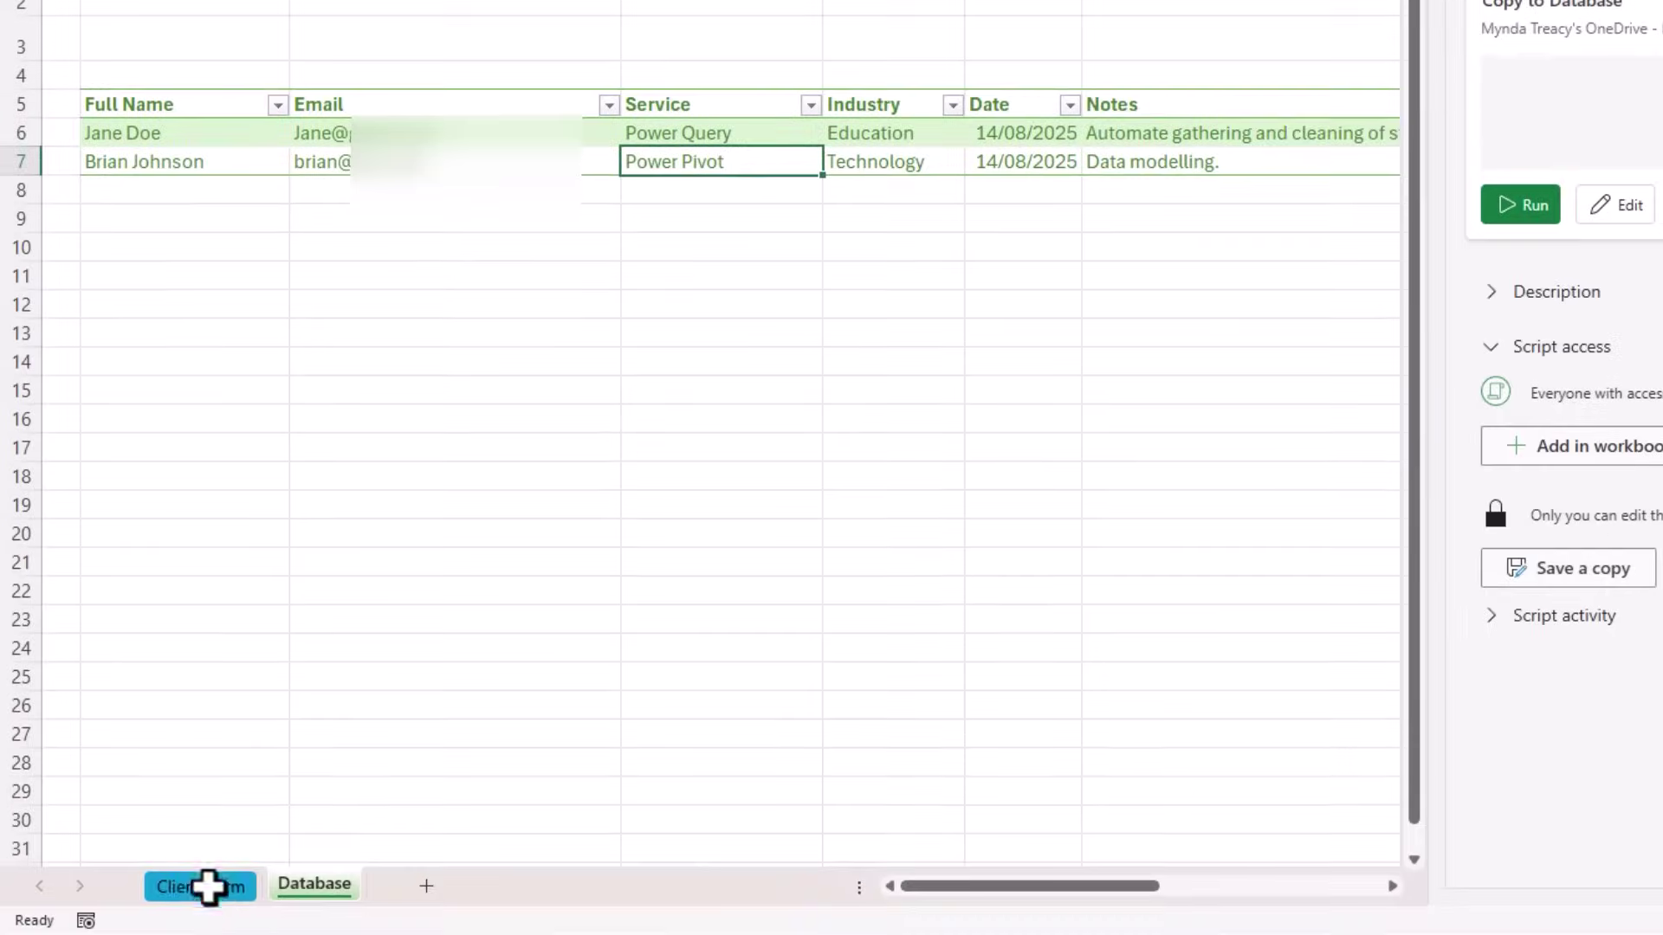
Step: On the Client Form sheet, select input cells D5, D7, D9, D11, D13 and D15
click(208, 884)
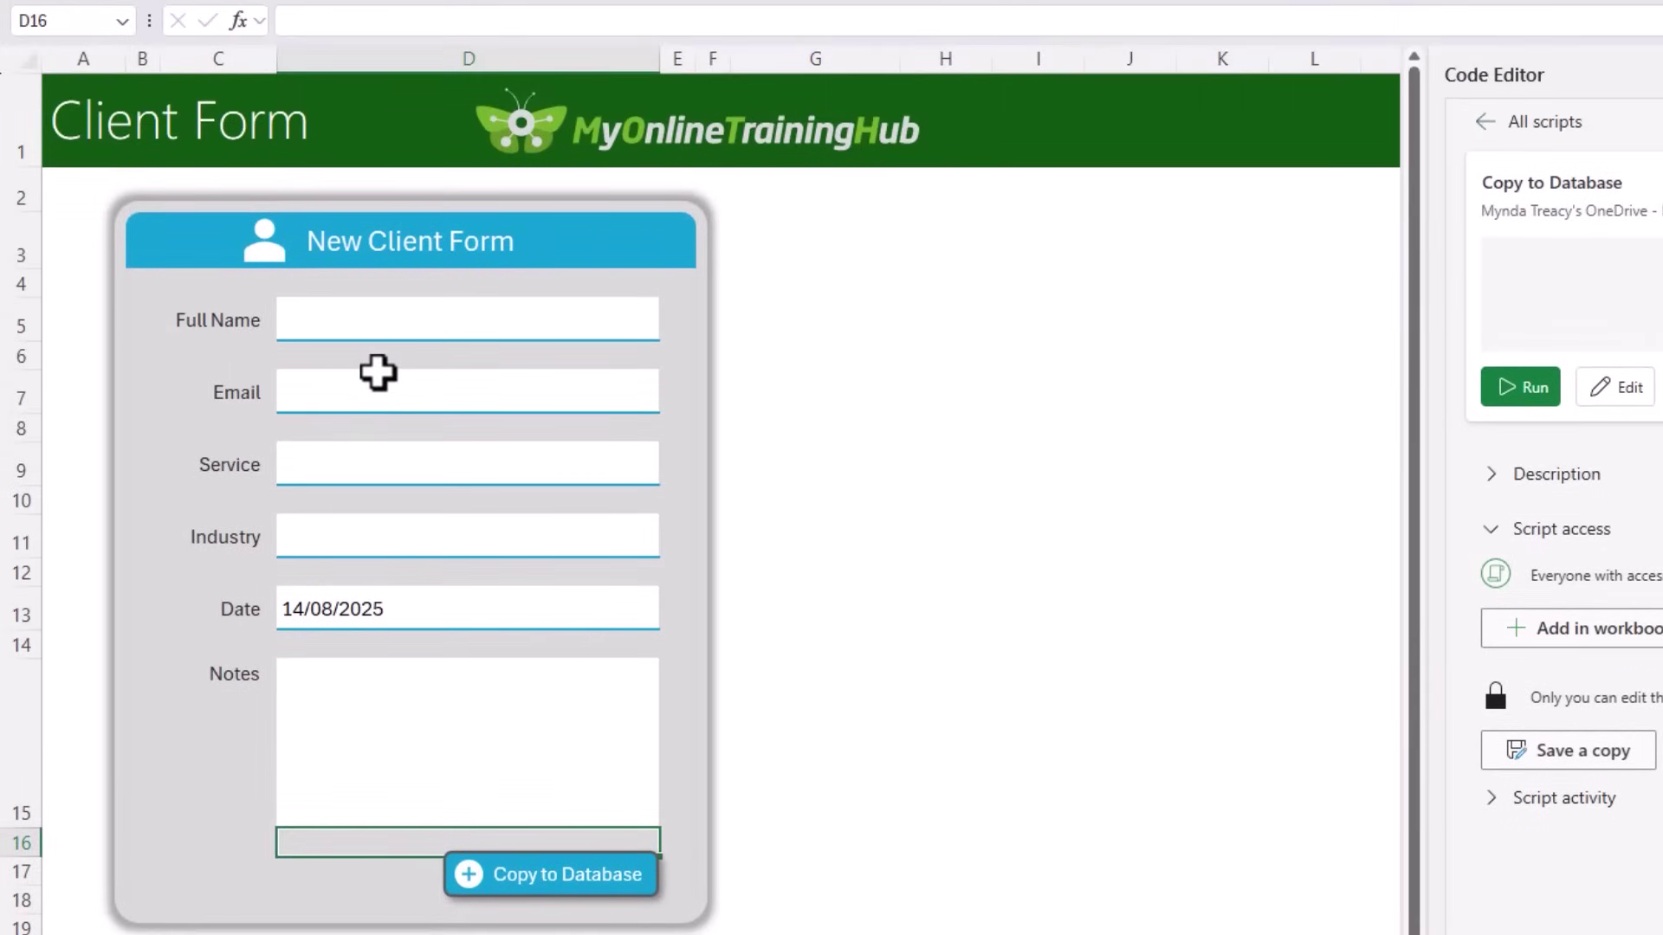
click(567, 331)
ctrl+click(517, 390)
ctrl+click(494, 474)
ctrl+click(483, 530)
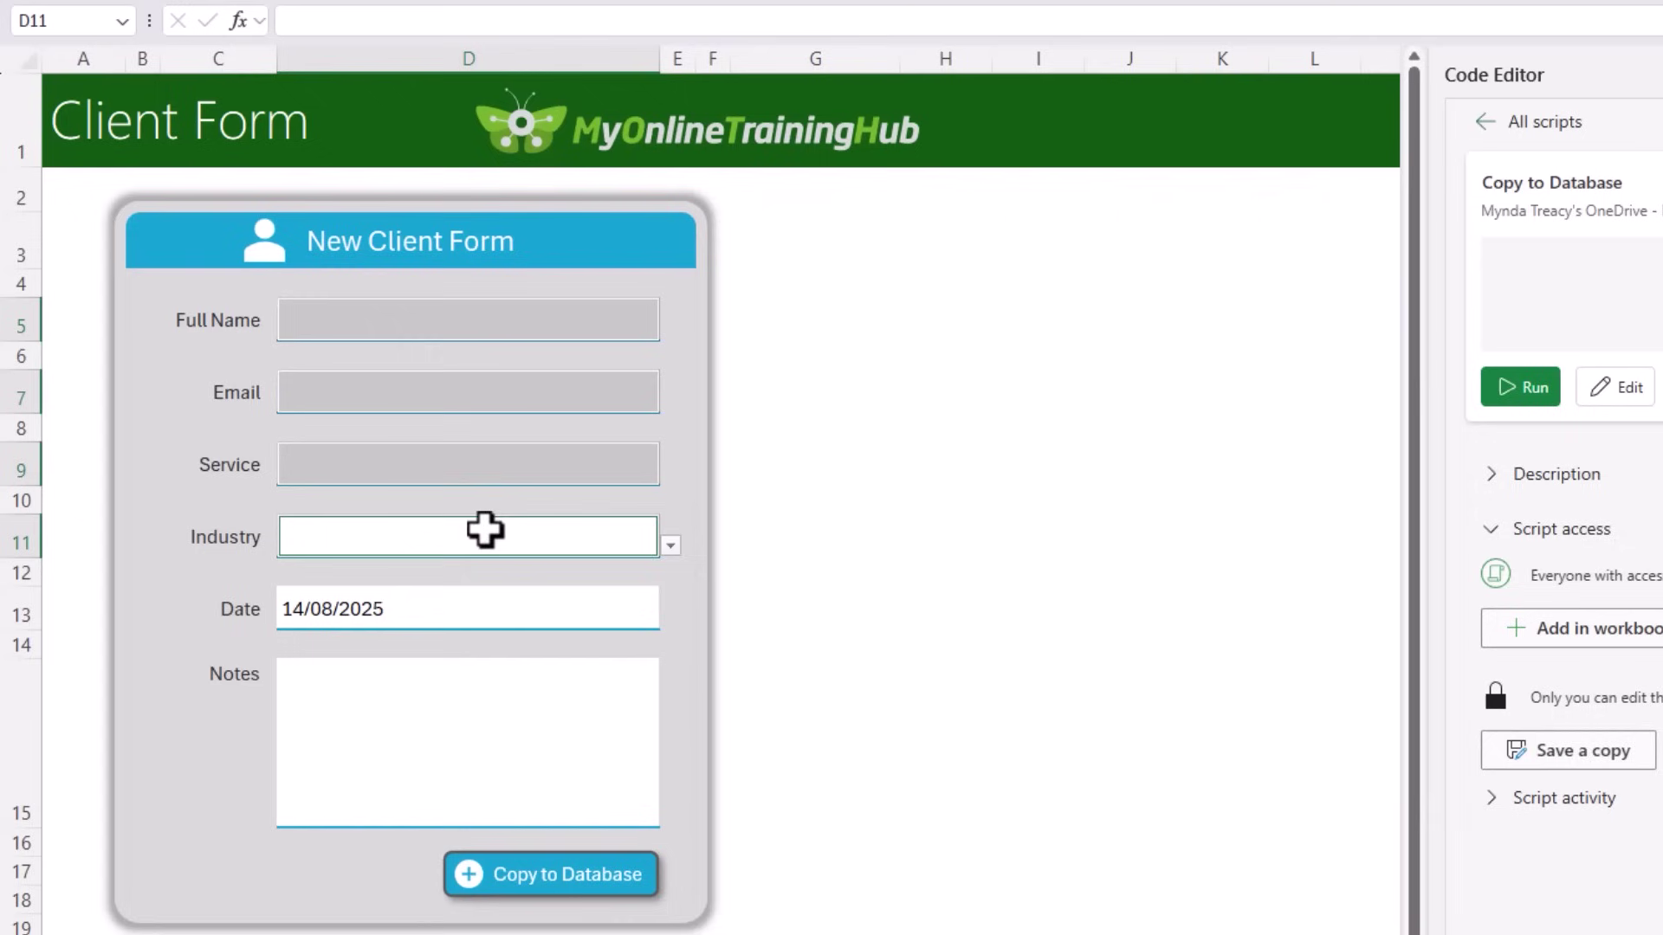
ctrl+click(483, 614)
ctrl+click(473, 723)
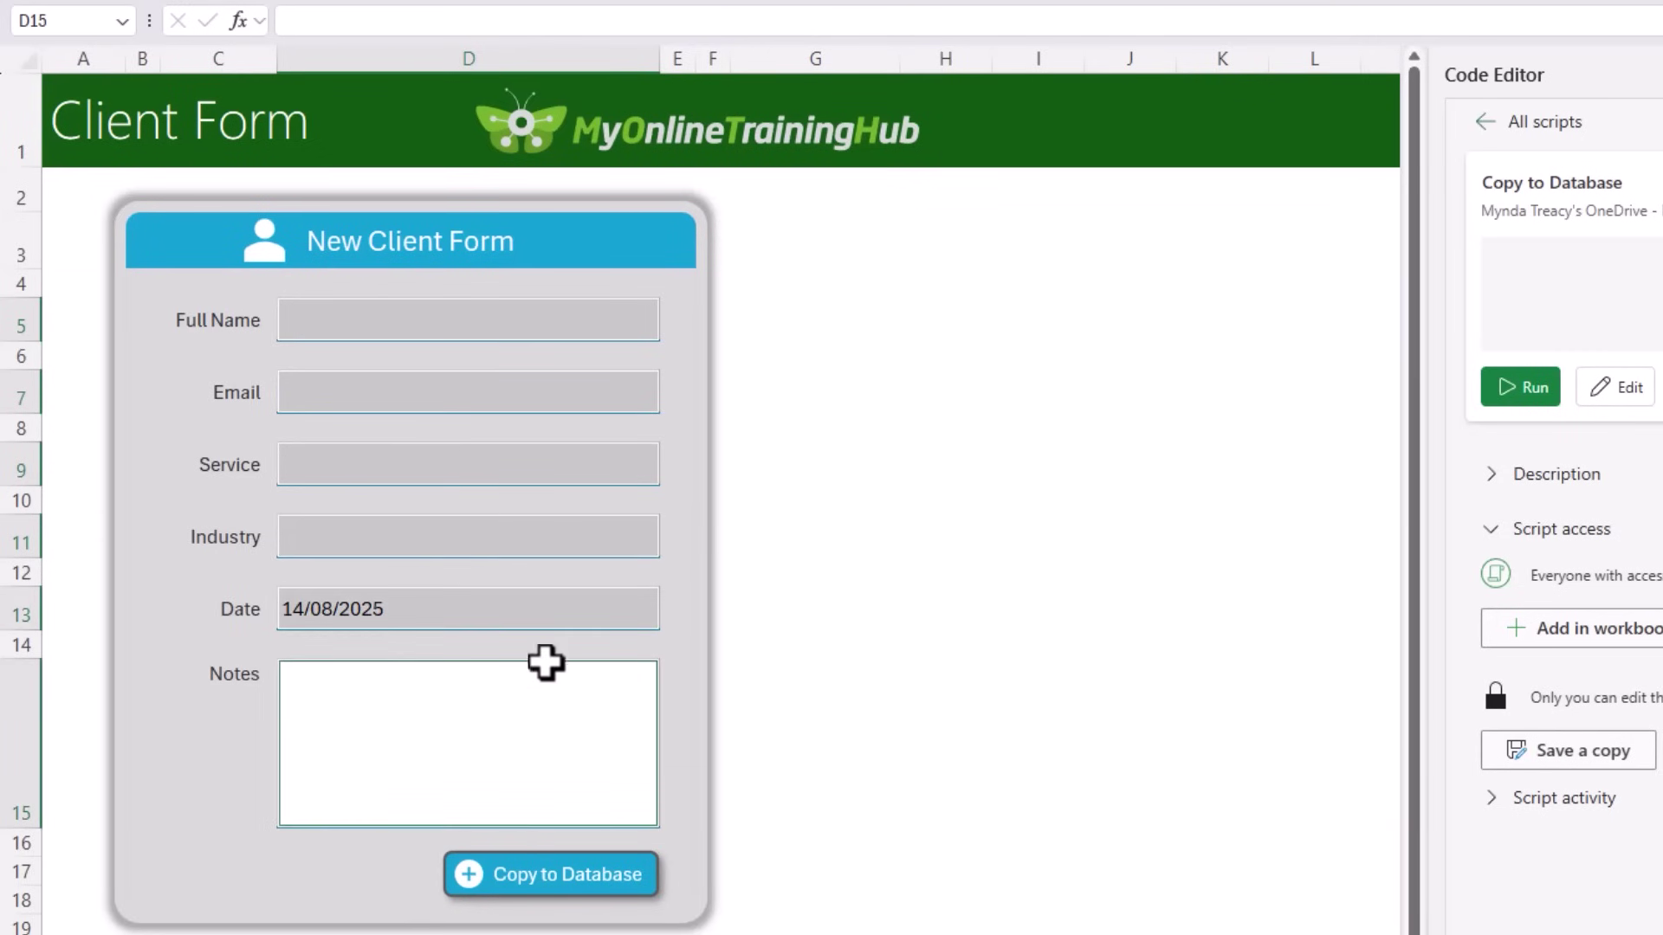
Step: Clear the Locked protection setting for the selected input cells
key(ctrl+1)
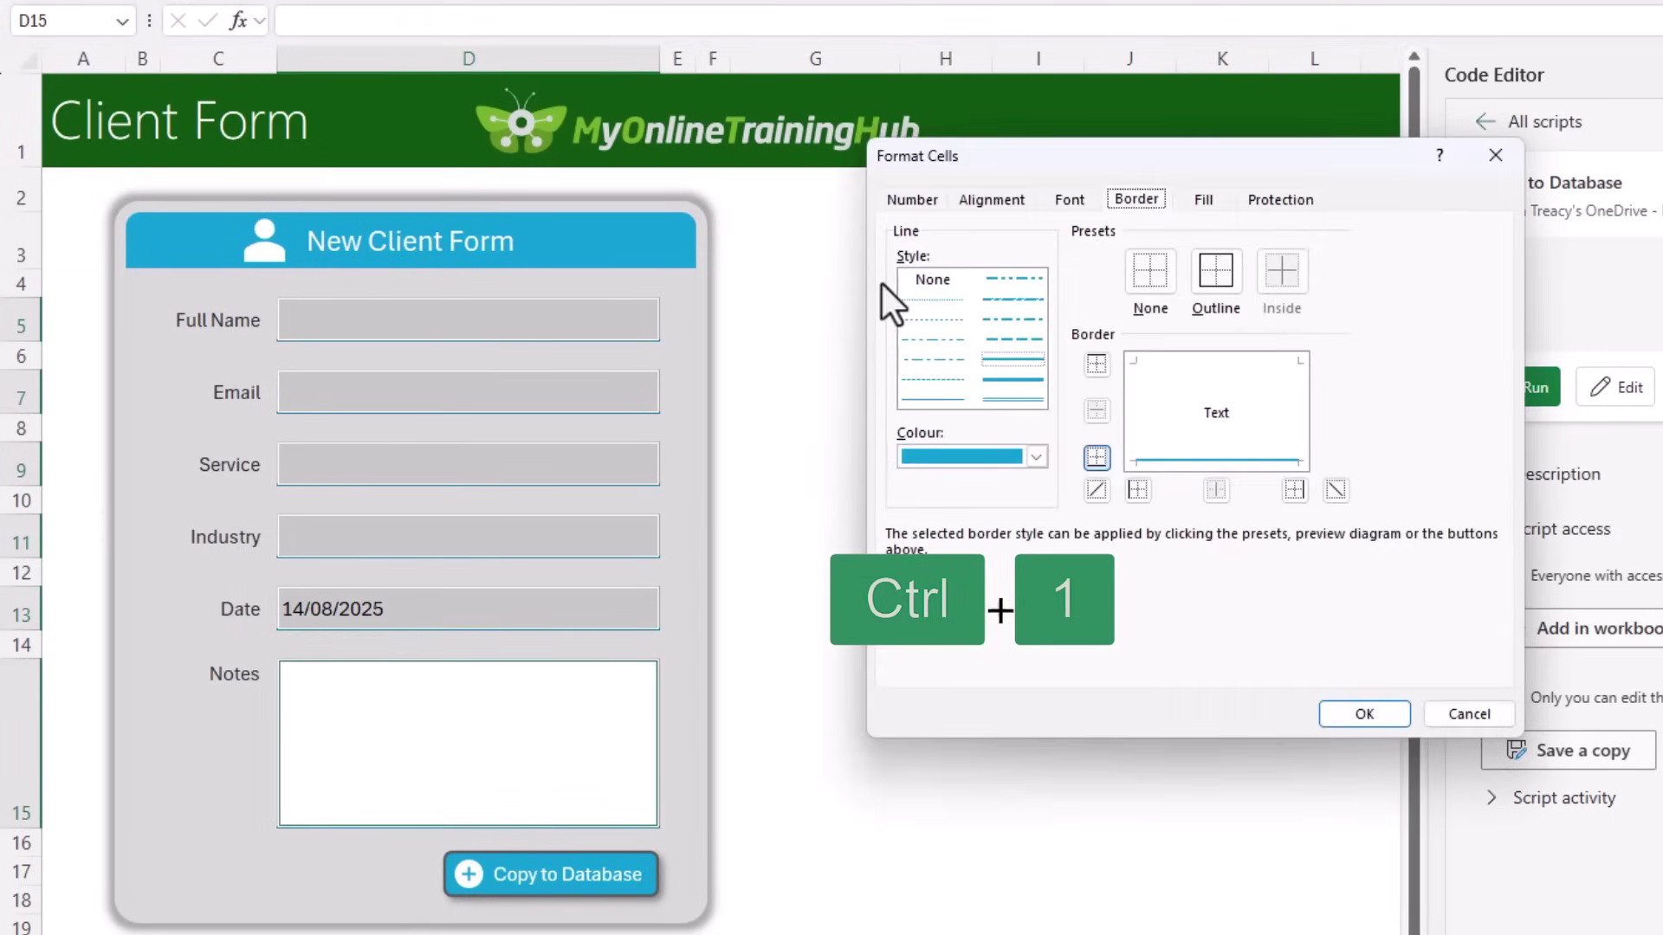
click(1282, 200)
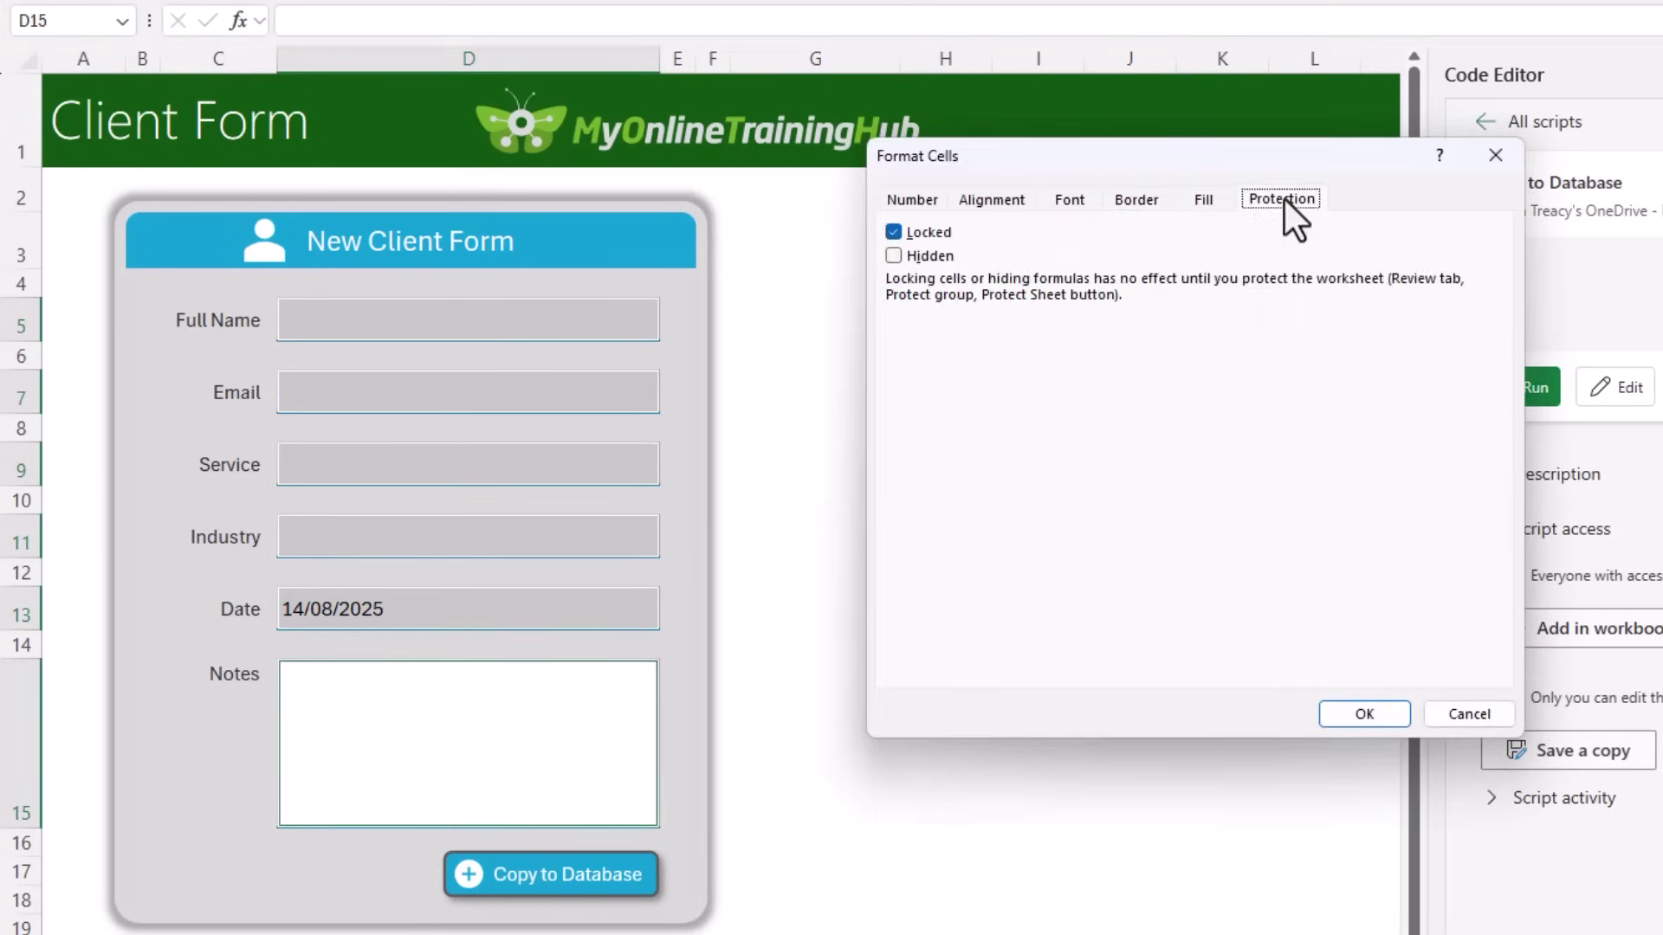
click(895, 232)
click(1365, 713)
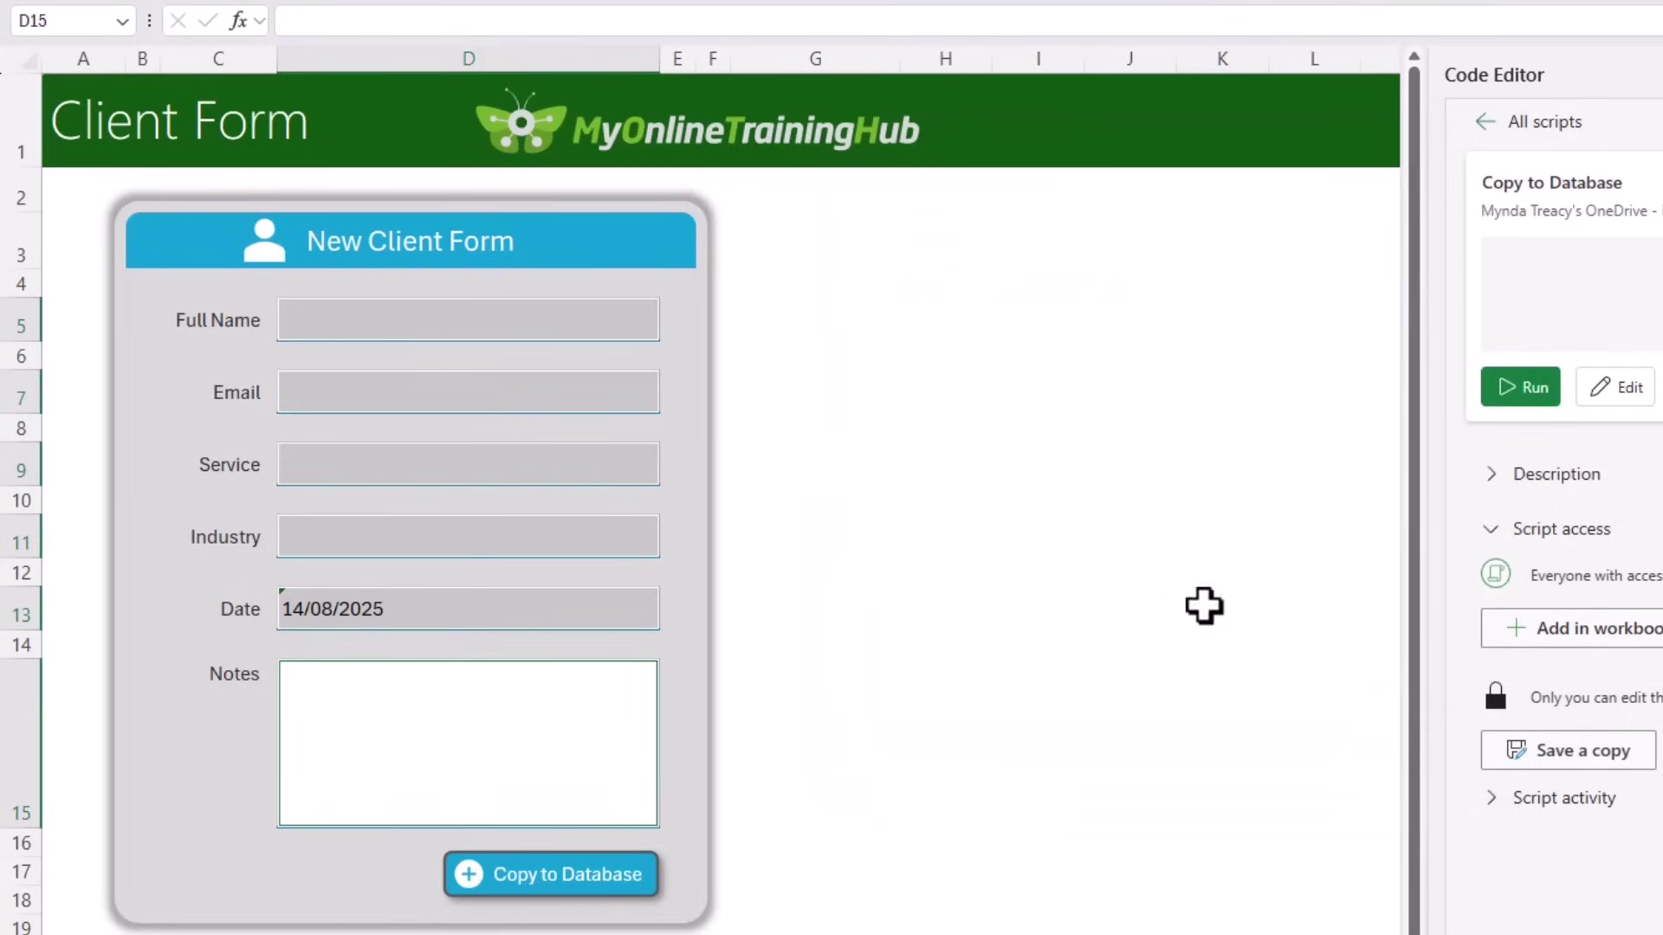
Step: Ignore the unprotected-formula error flag on the Date cell D13
click(767, 317)
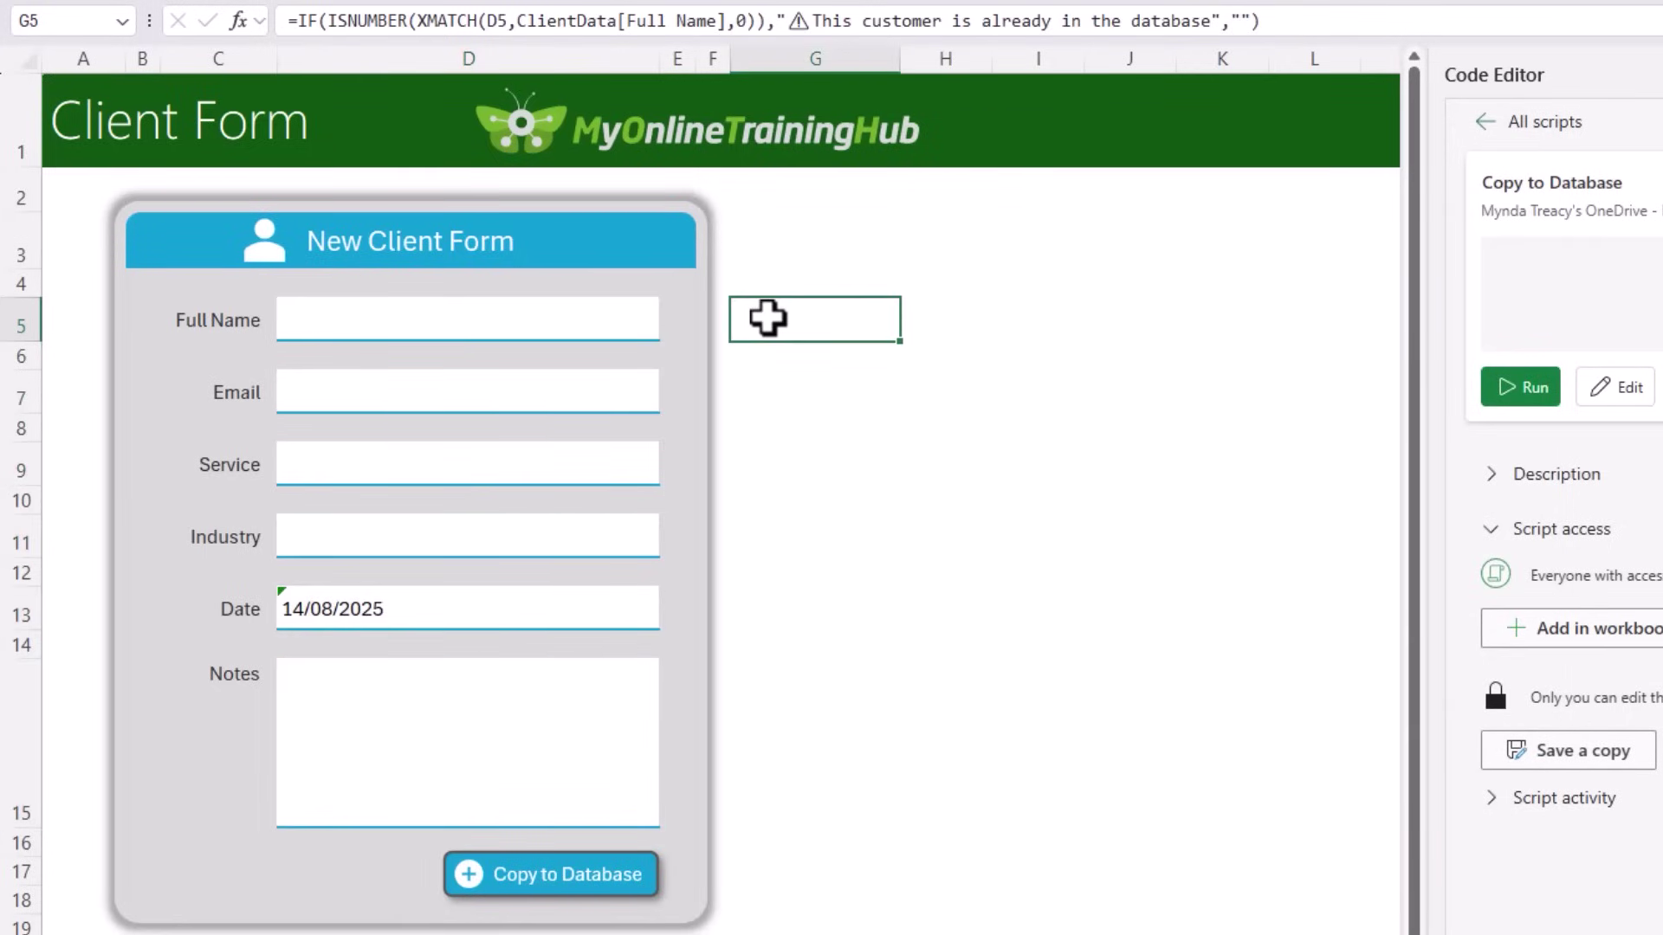
click(520, 313)
click(501, 392)
click(502, 455)
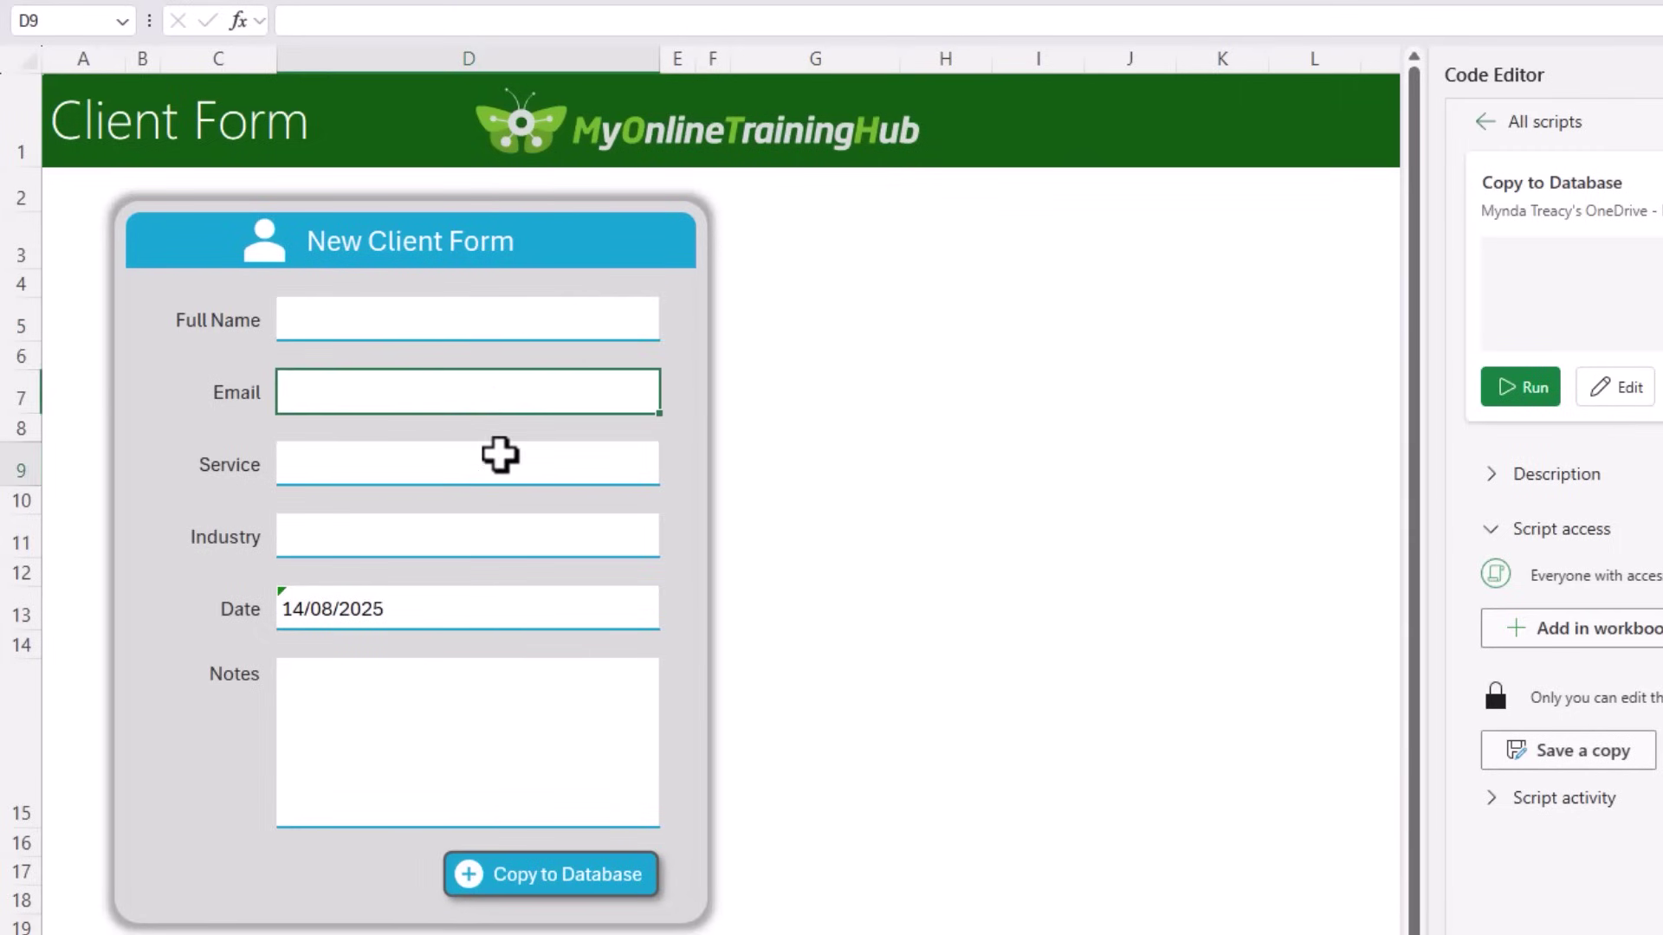
click(504, 532)
click(485, 613)
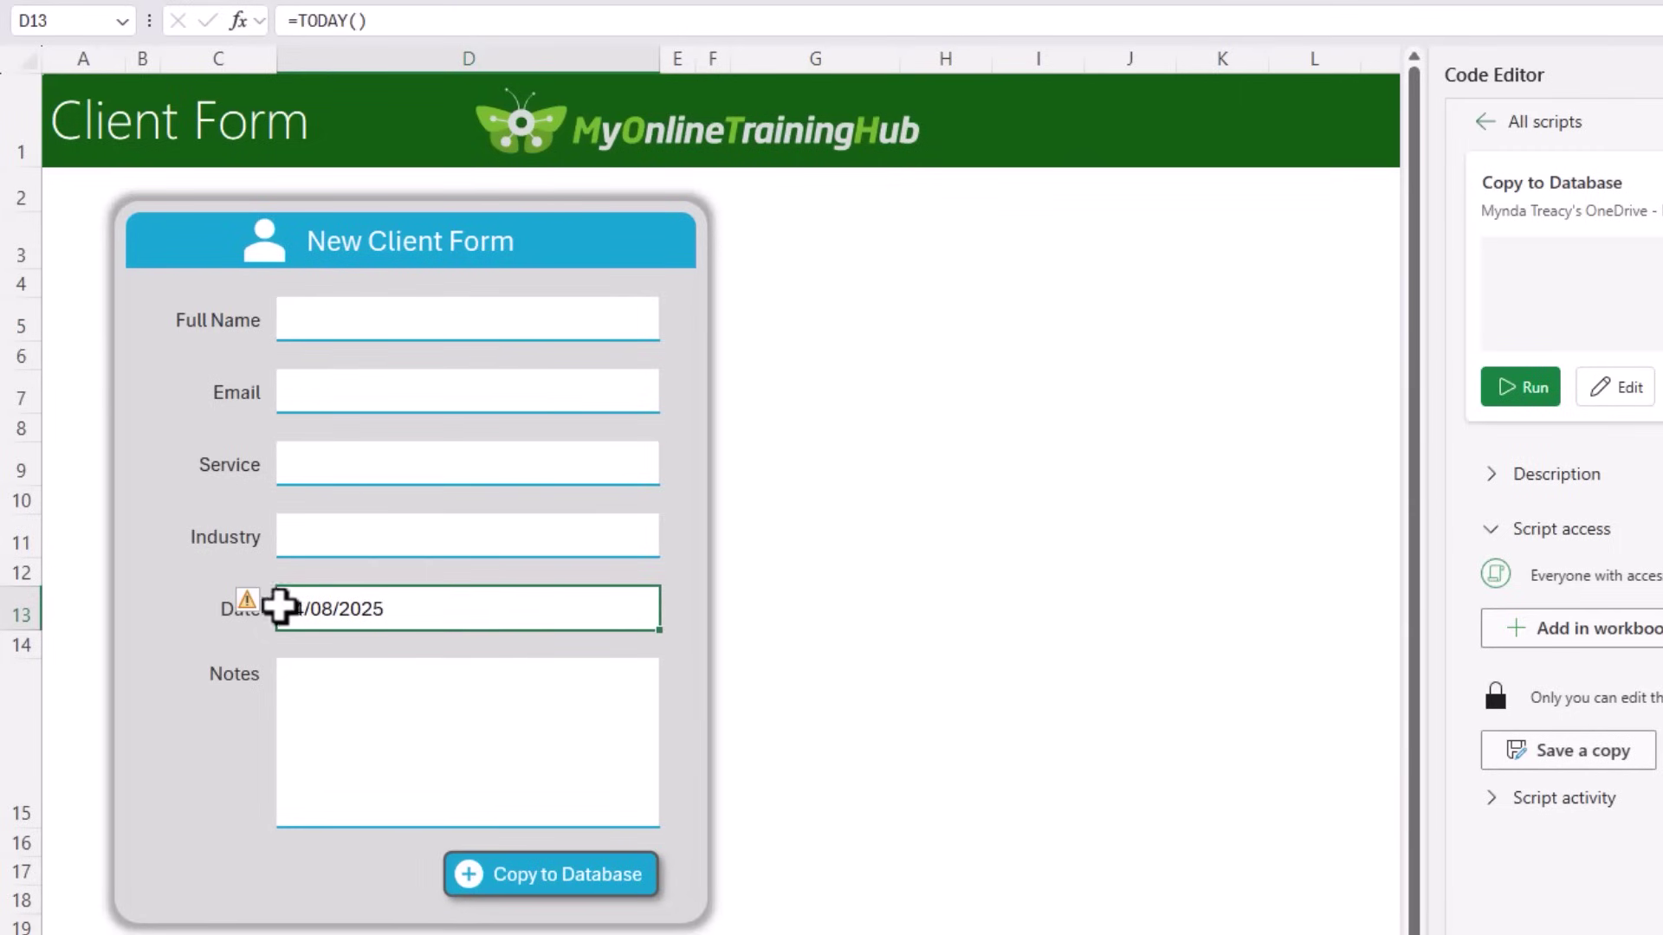
click(253, 607)
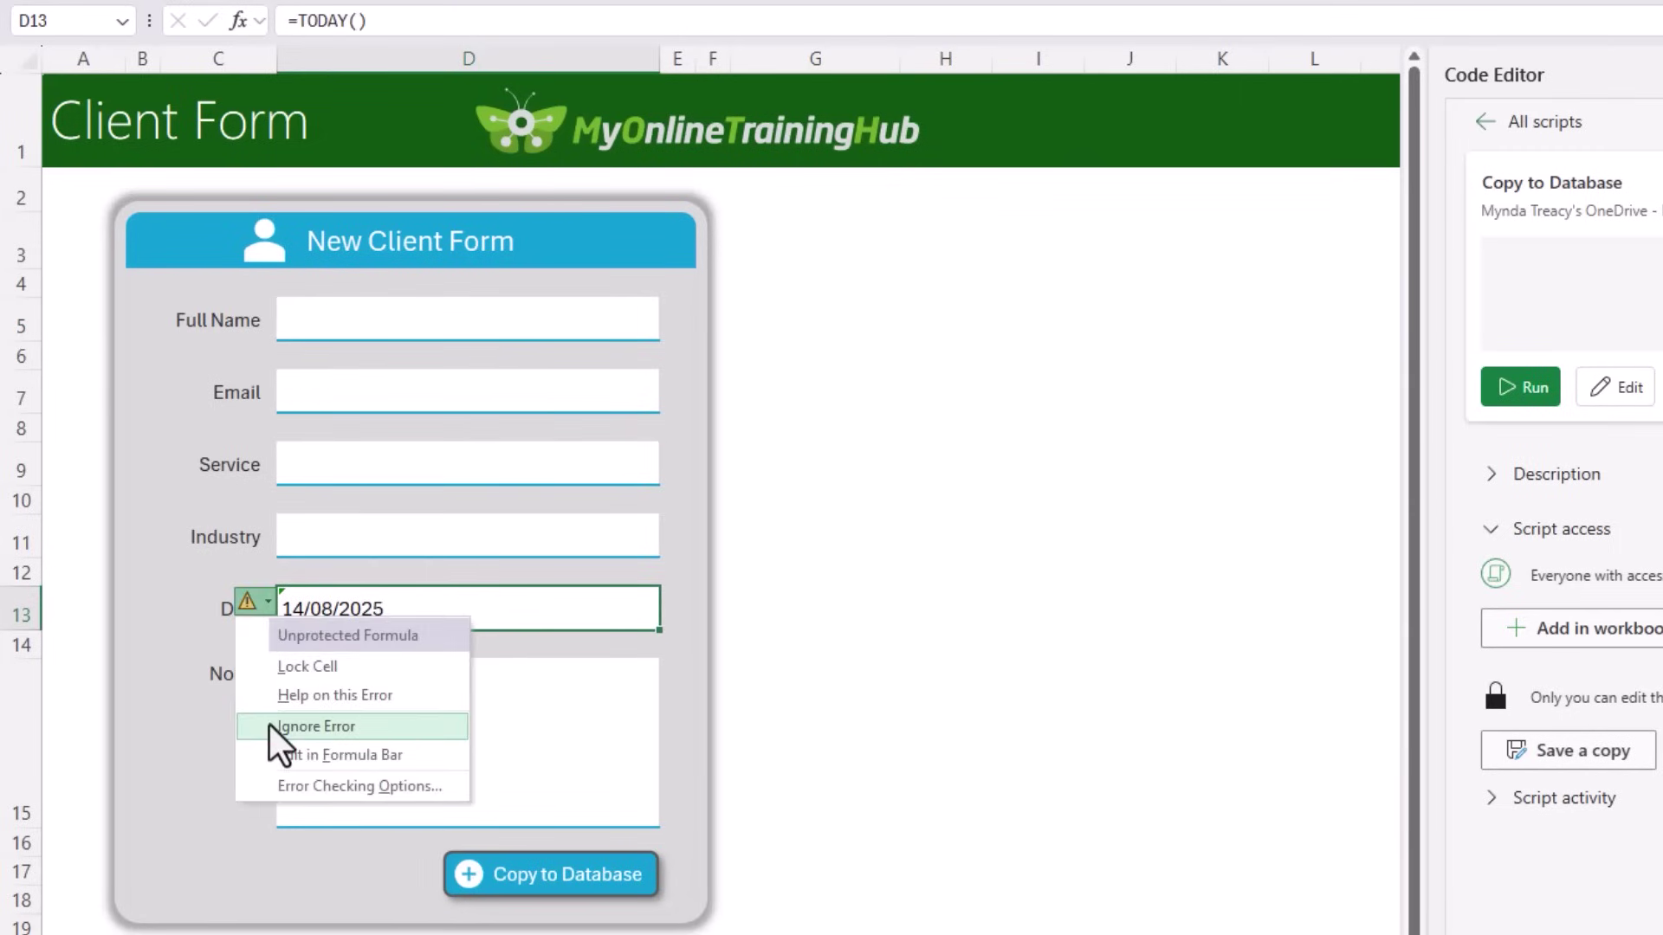
click(269, 725)
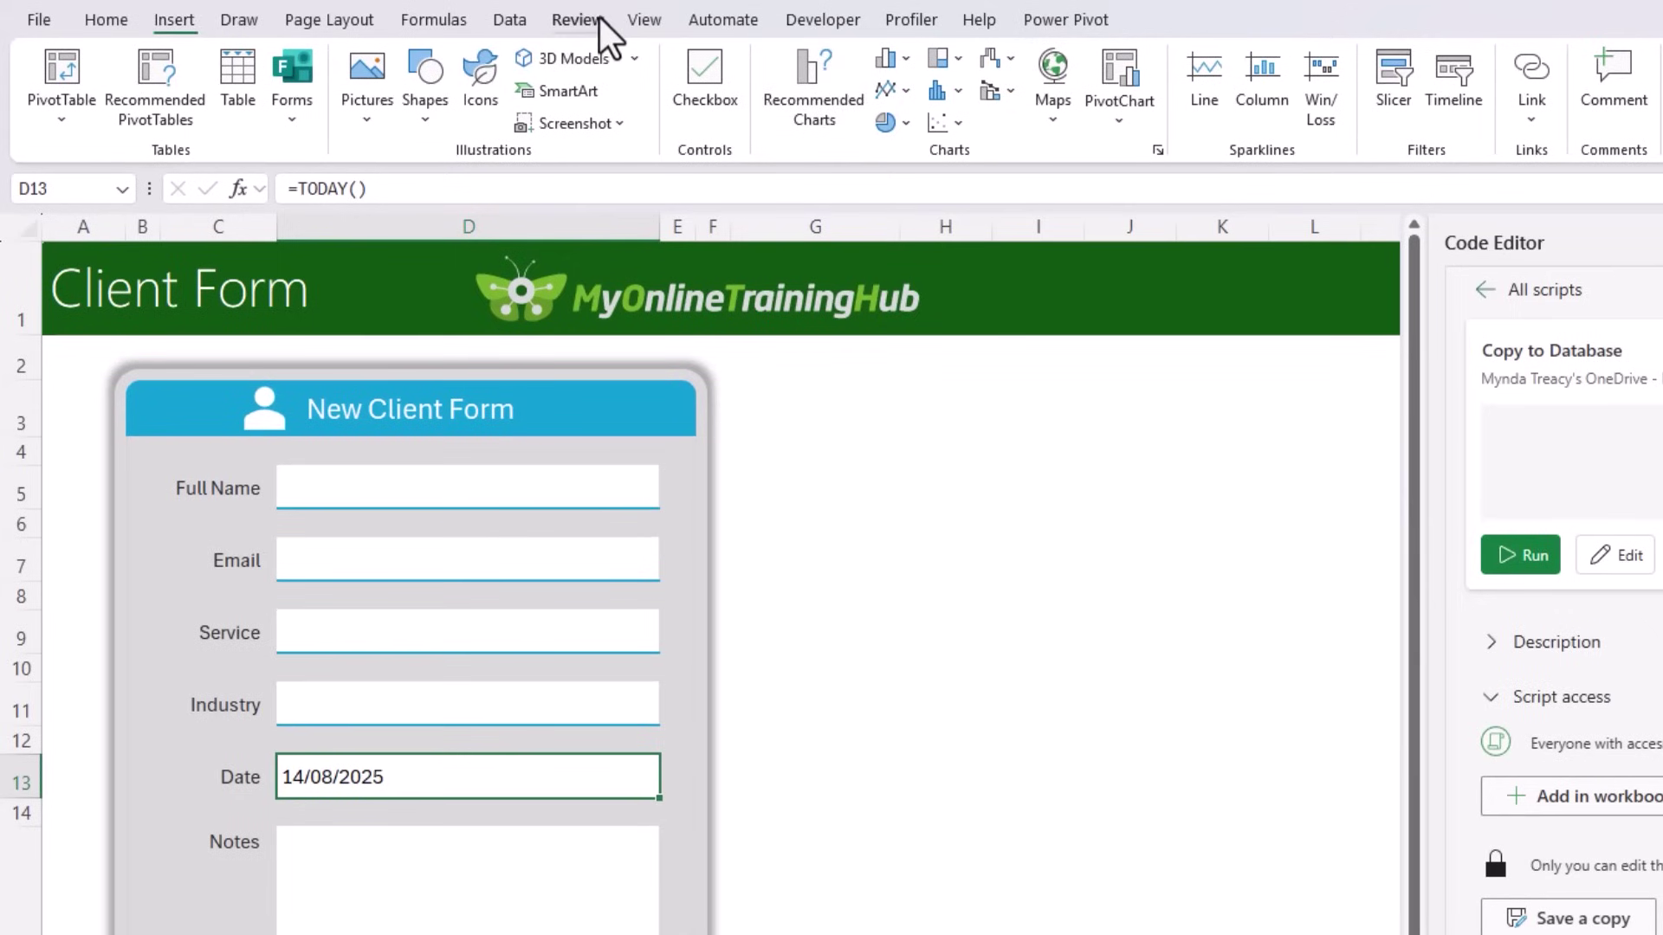
Step: Protect the Client Form sheet with 'Select locked cells' turned off
click(589, 19)
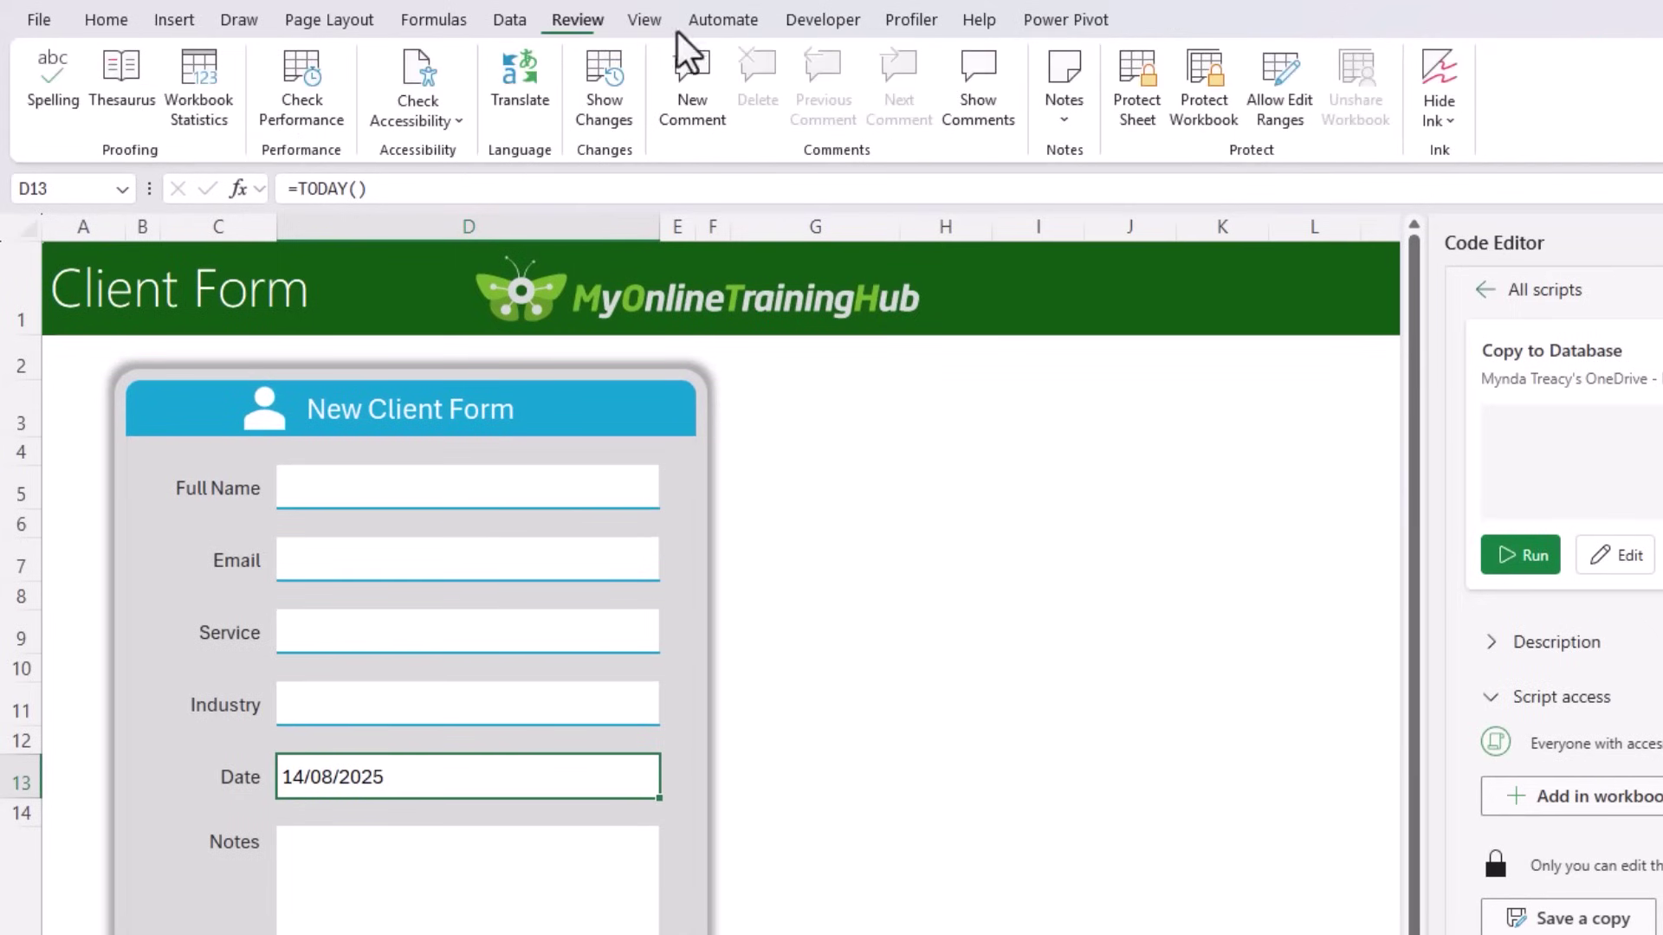
click(1146, 117)
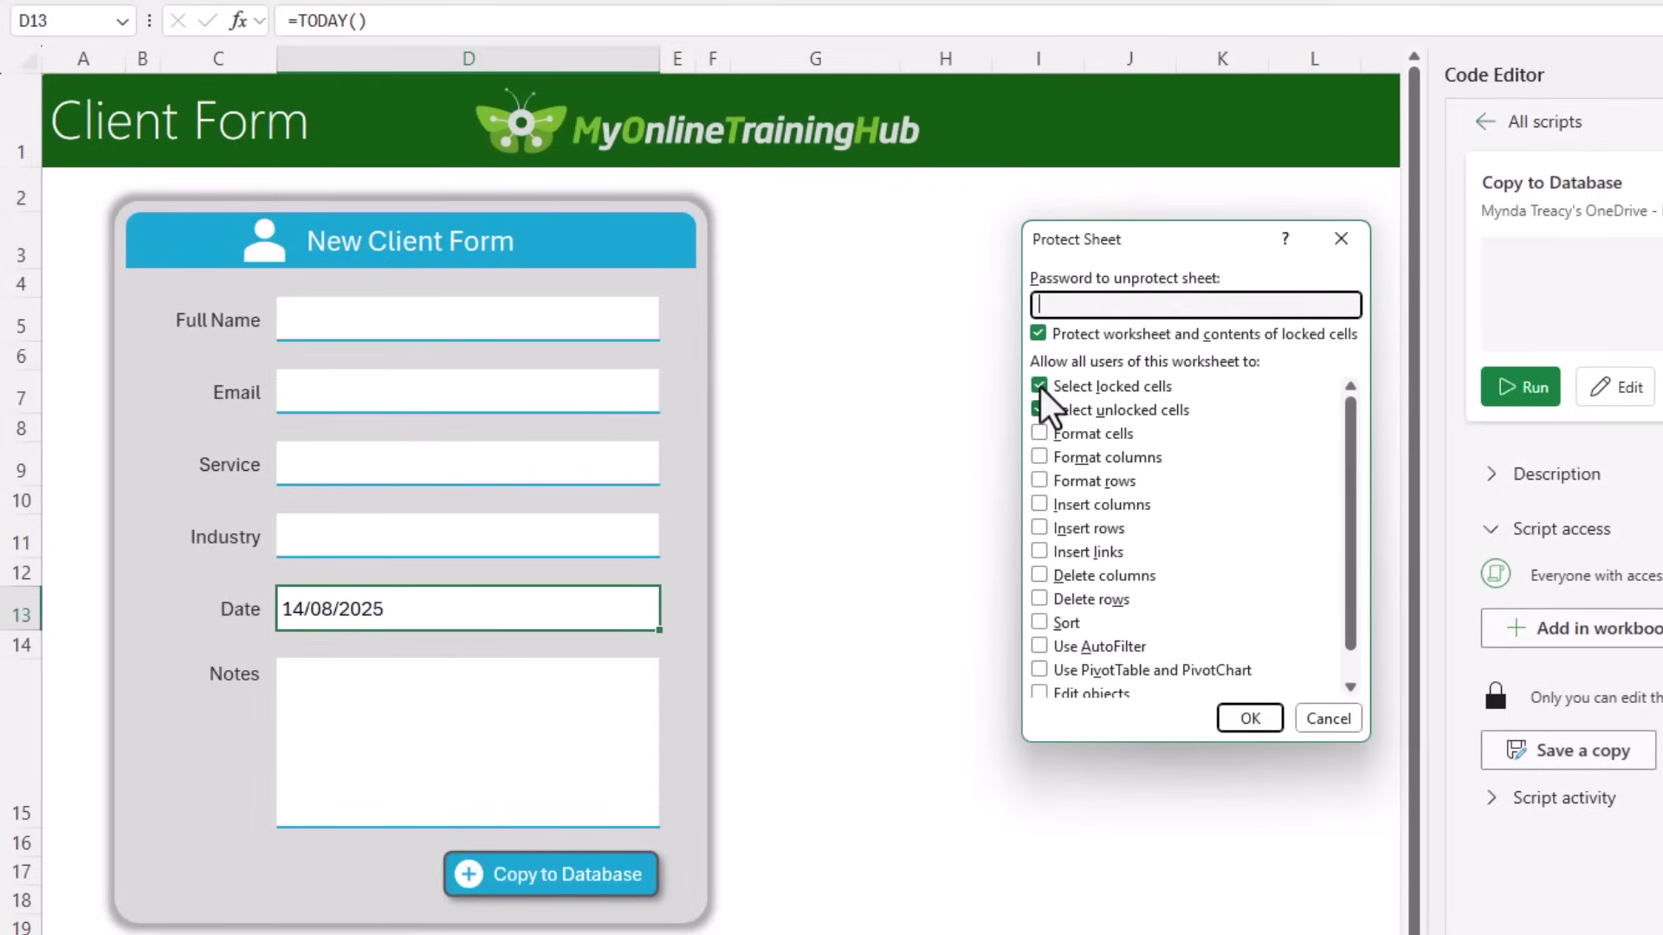
click(1041, 387)
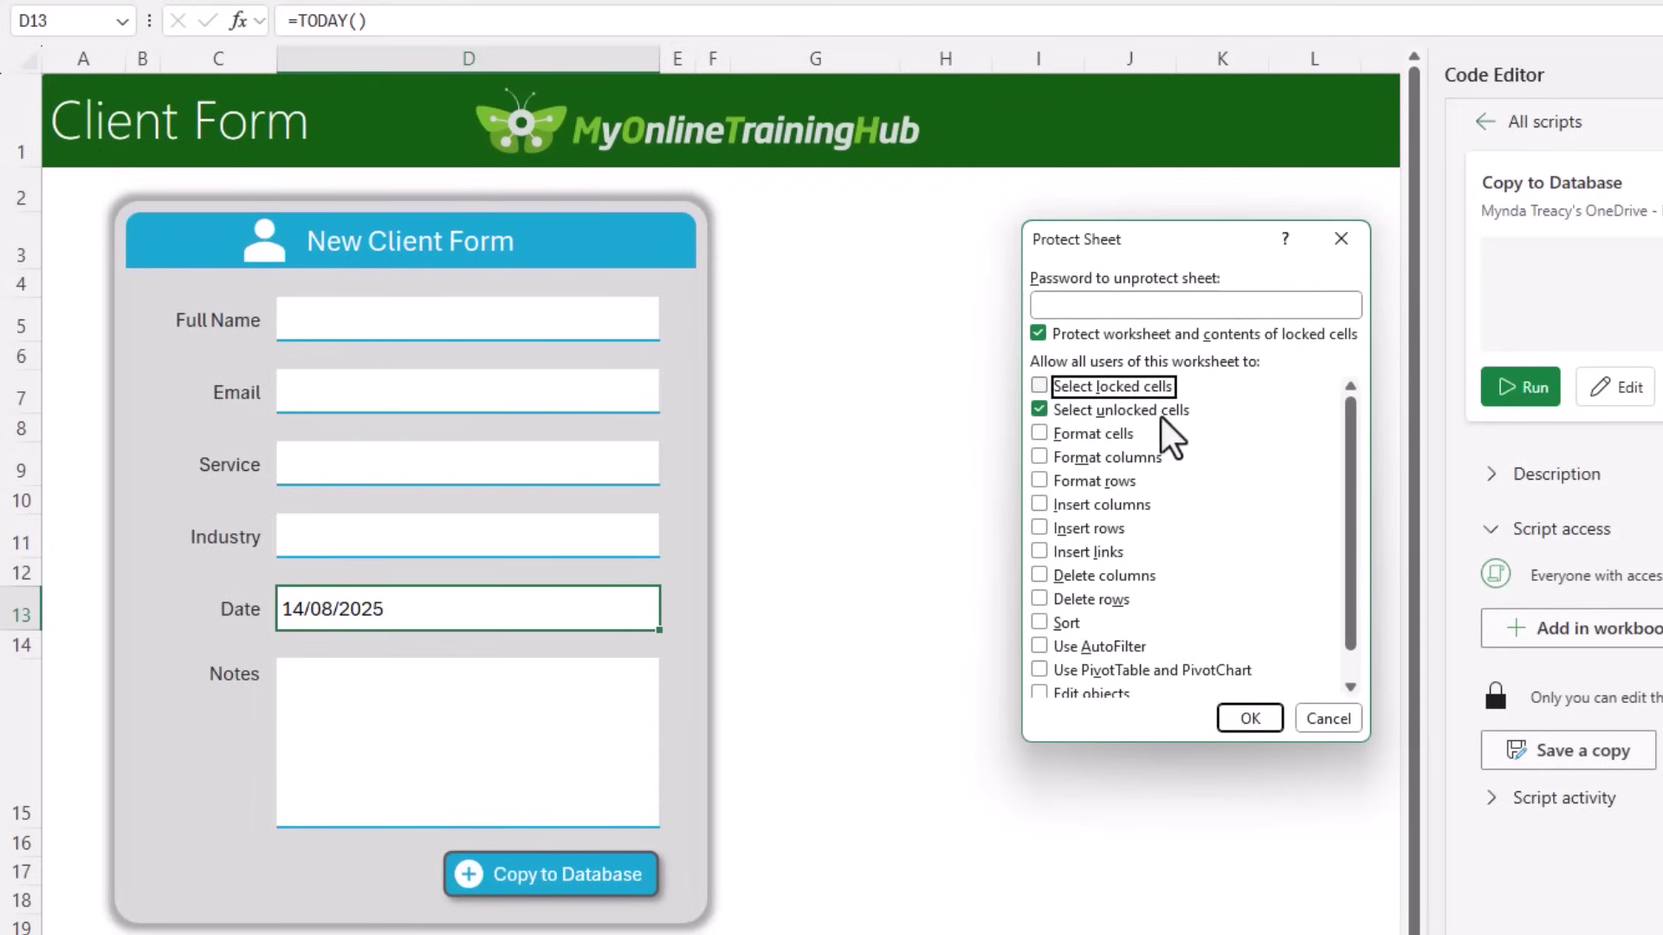
scroll(1197, 424, down, 1)
scroll(1198, 425, up, 1)
click(1231, 720)
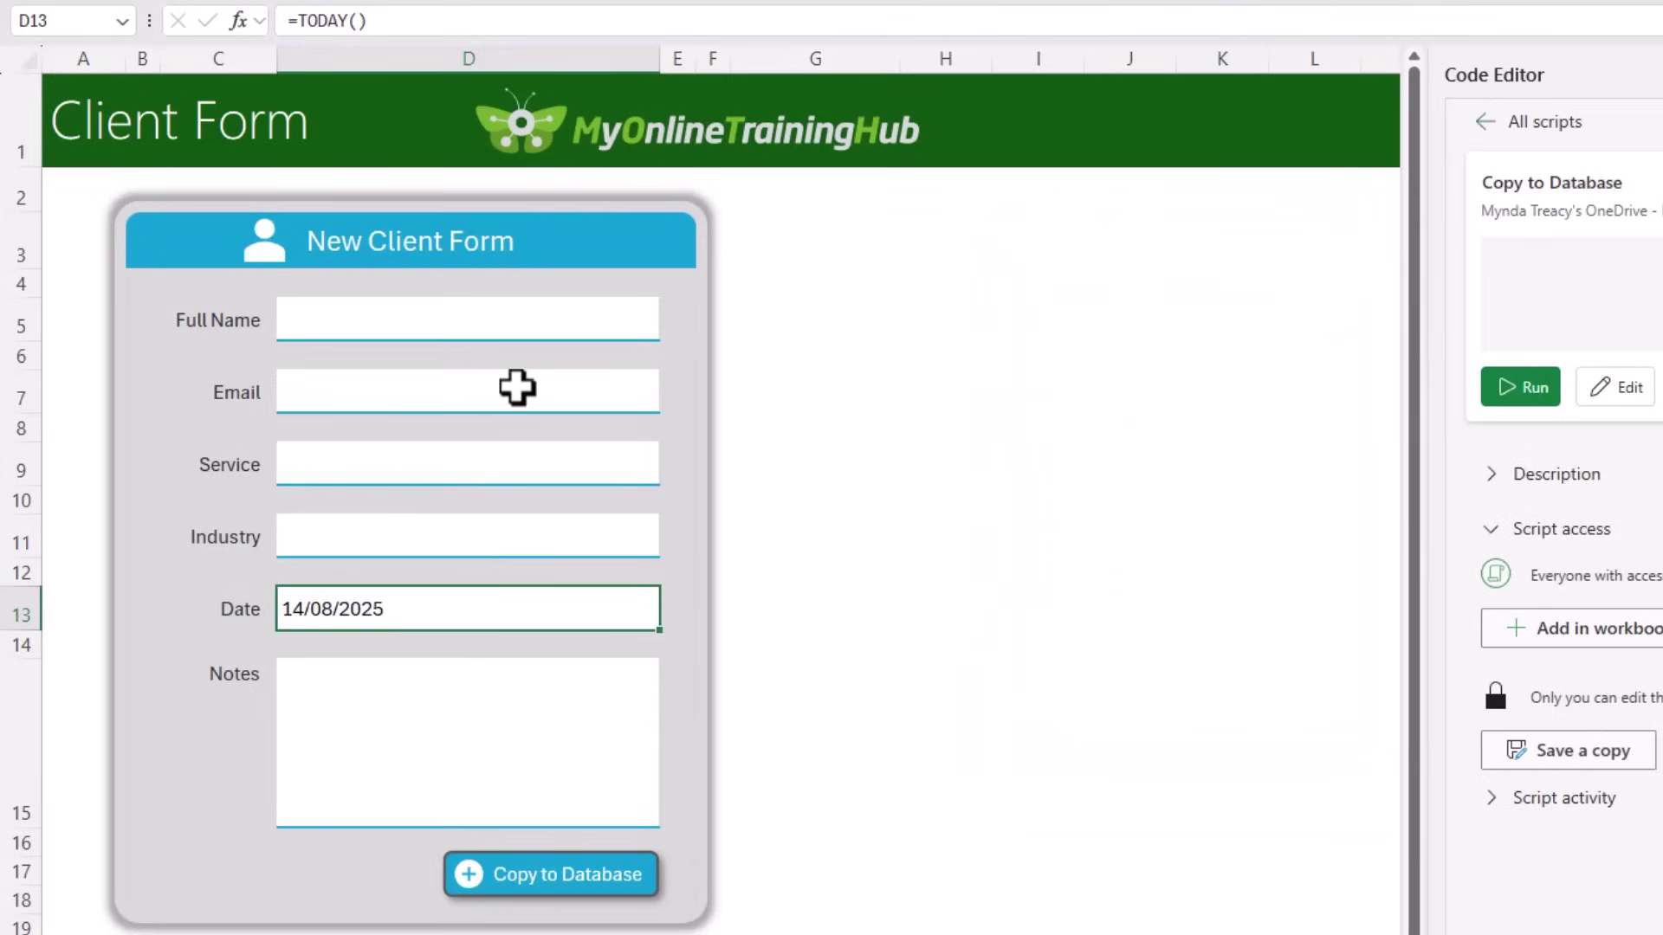
Step: Test that Tab moves the selection only between the unlocked input cells
click(380, 322)
key(Tab)
key(Tab)
key(Tab)
key(Tab)
key(Tab)
key(Tab)
key(Tab)
key(Tab)
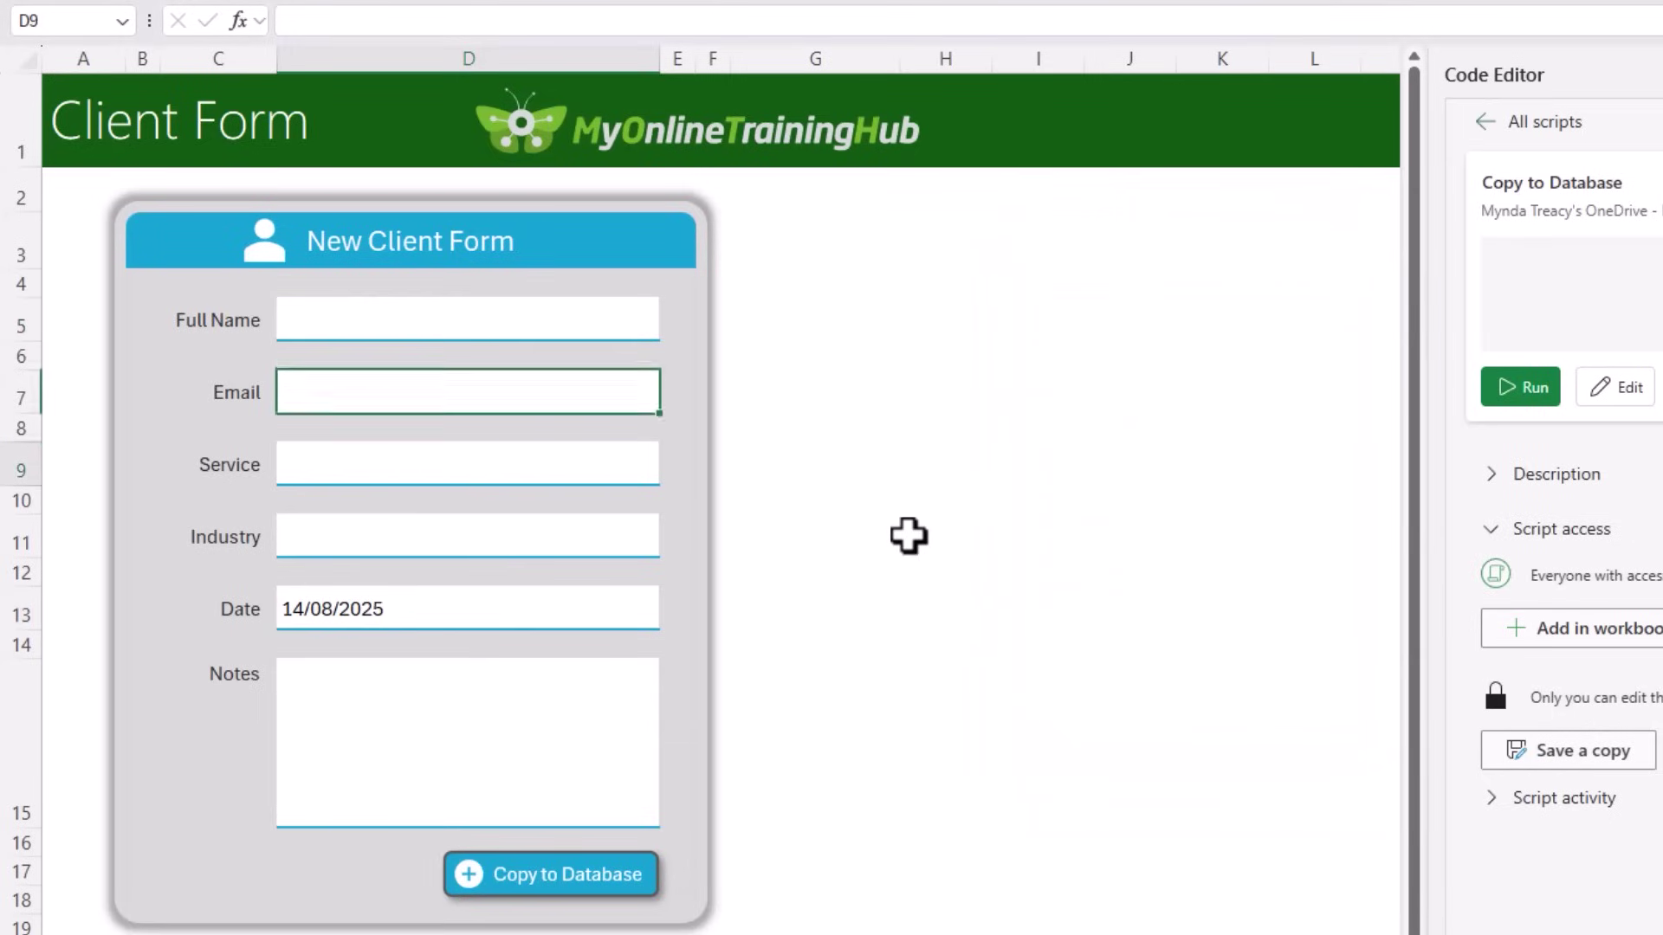
key(Tab)
key(Tab)
key(Tab)
key(Tab)
key(Tab)
key(Tab)
key(Tab)
key(Tab)
key(Tab)
key(Tab)
key(Tab)
key(Tab)
key(Tab)
key(Tab)
key(Tab)
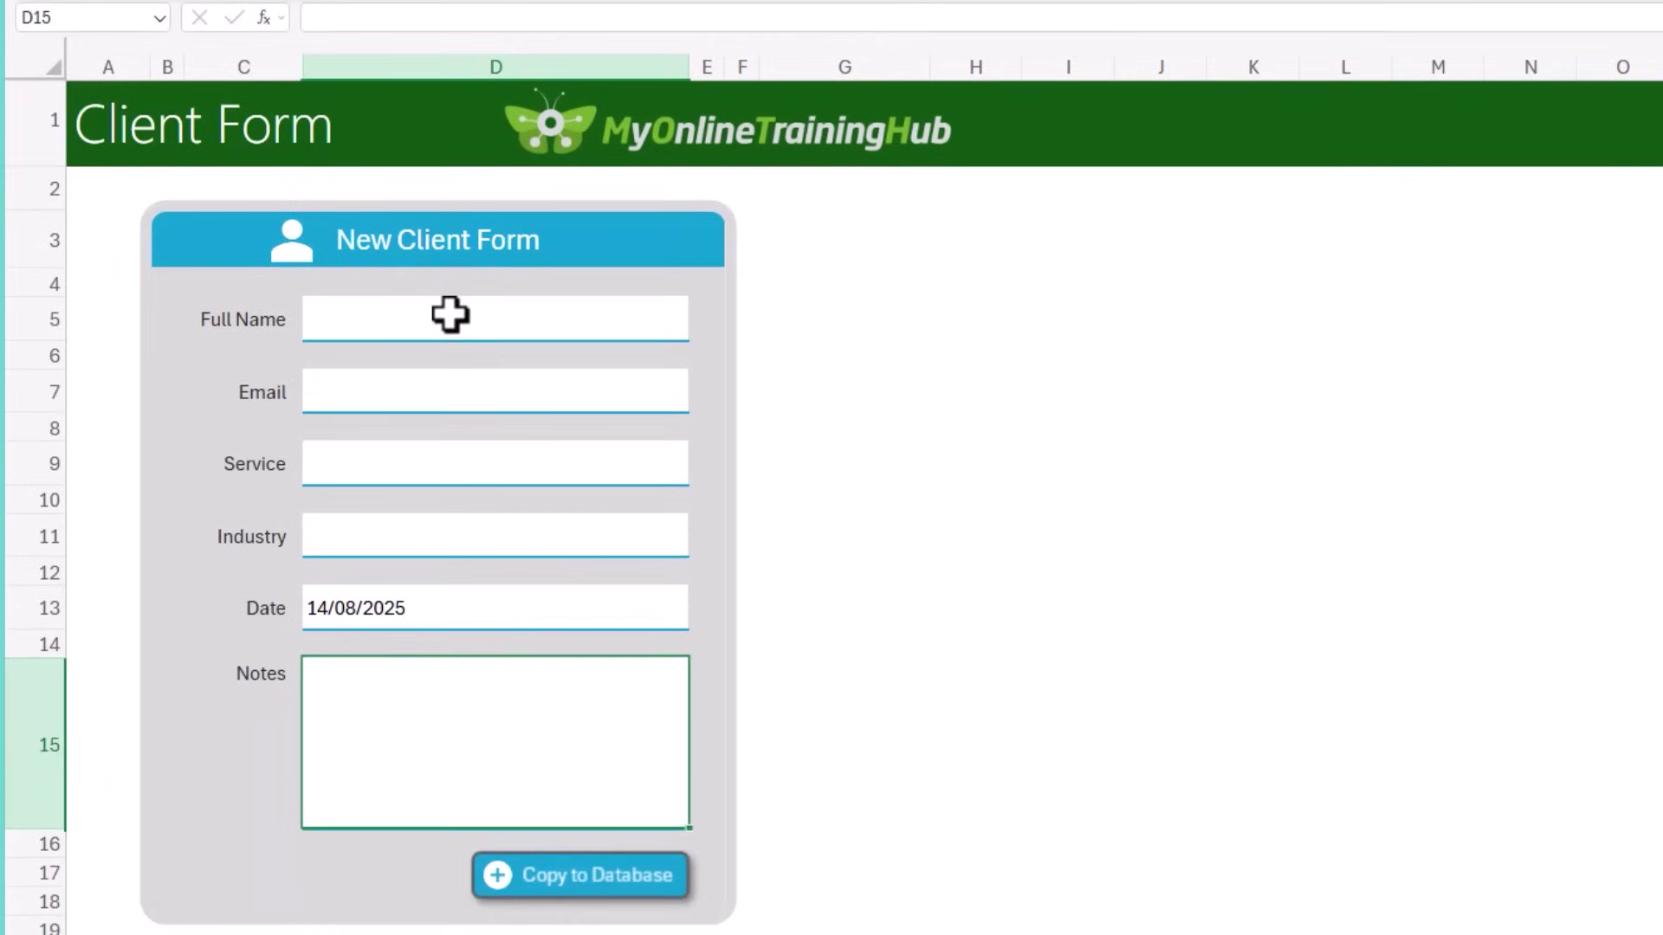
Step: Select the six input cells D5, D7, D9, D11, D13 and D15
click(446, 569)
ctrl+click(428, 645)
ctrl+click(433, 487)
ctrl+click(438, 557)
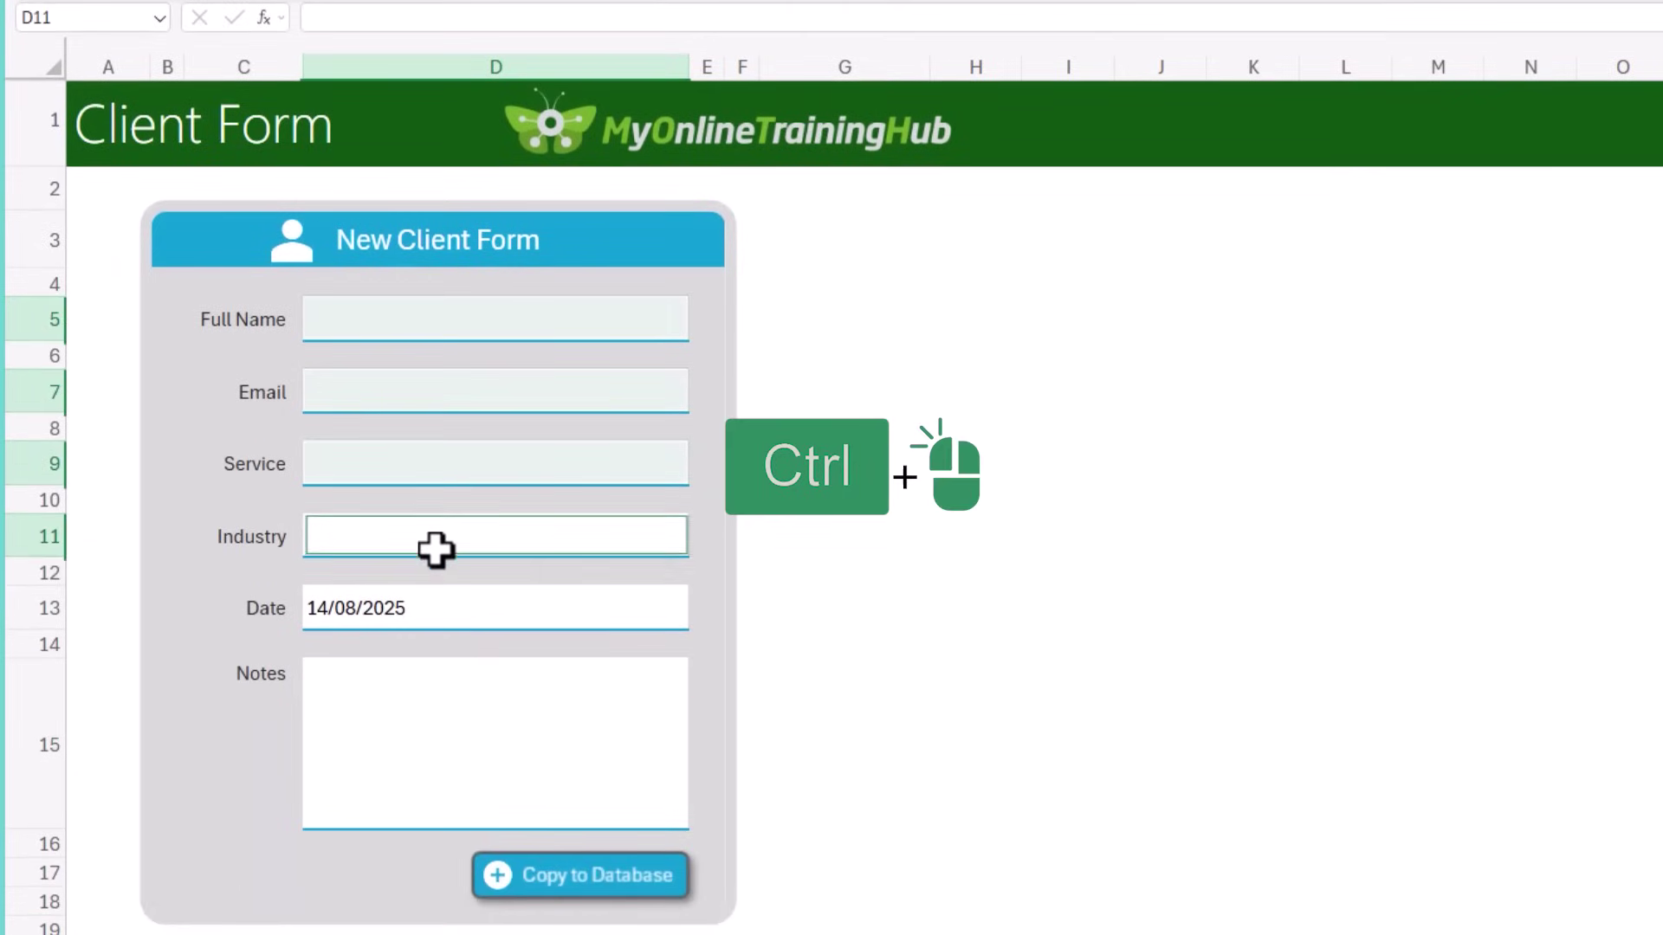
ctrl+click(445, 630)
ctrl+click(442, 717)
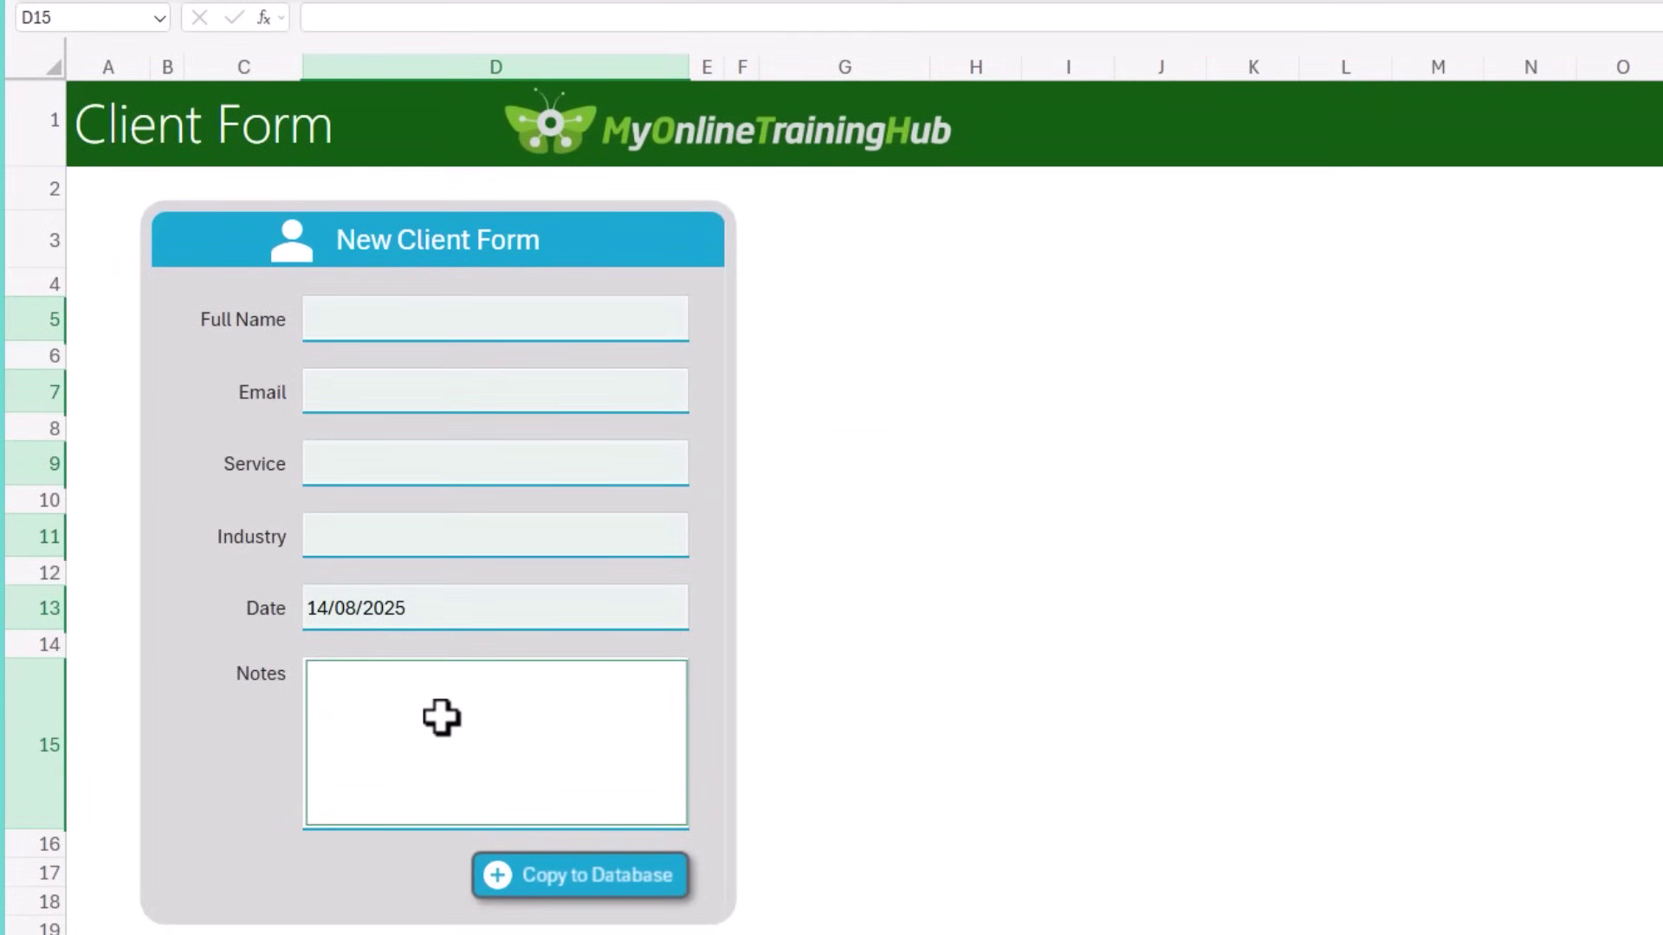
Step: Add an editable range named 'Input Cells' in Manage Protection and save it
click(604, 23)
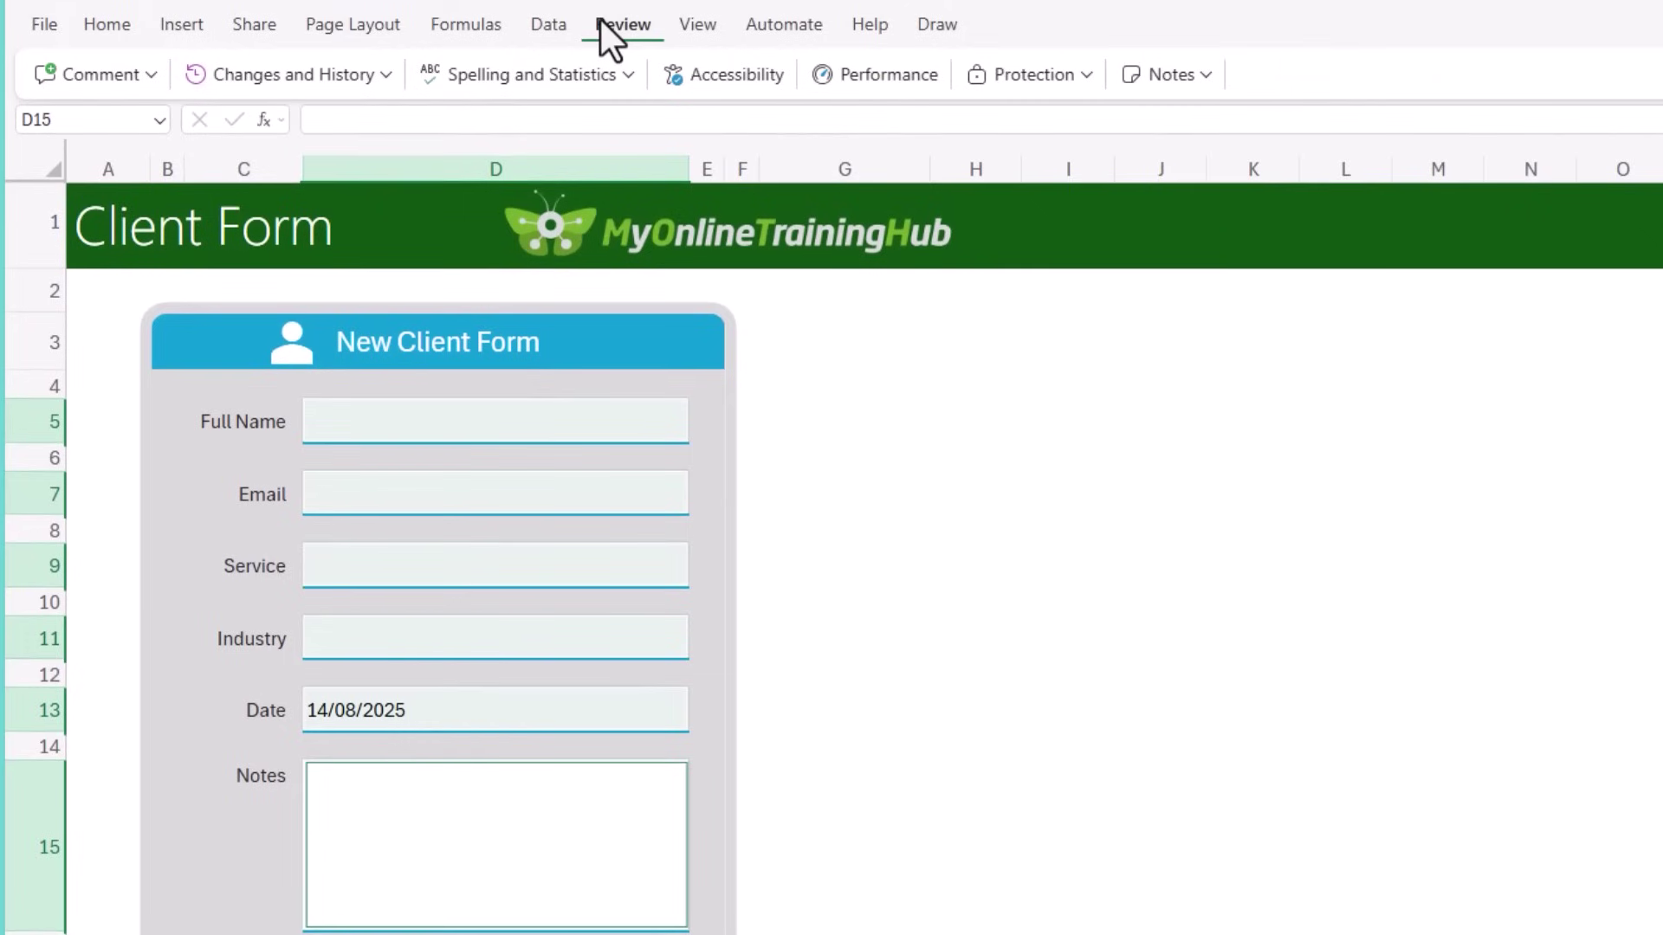
click(1087, 75)
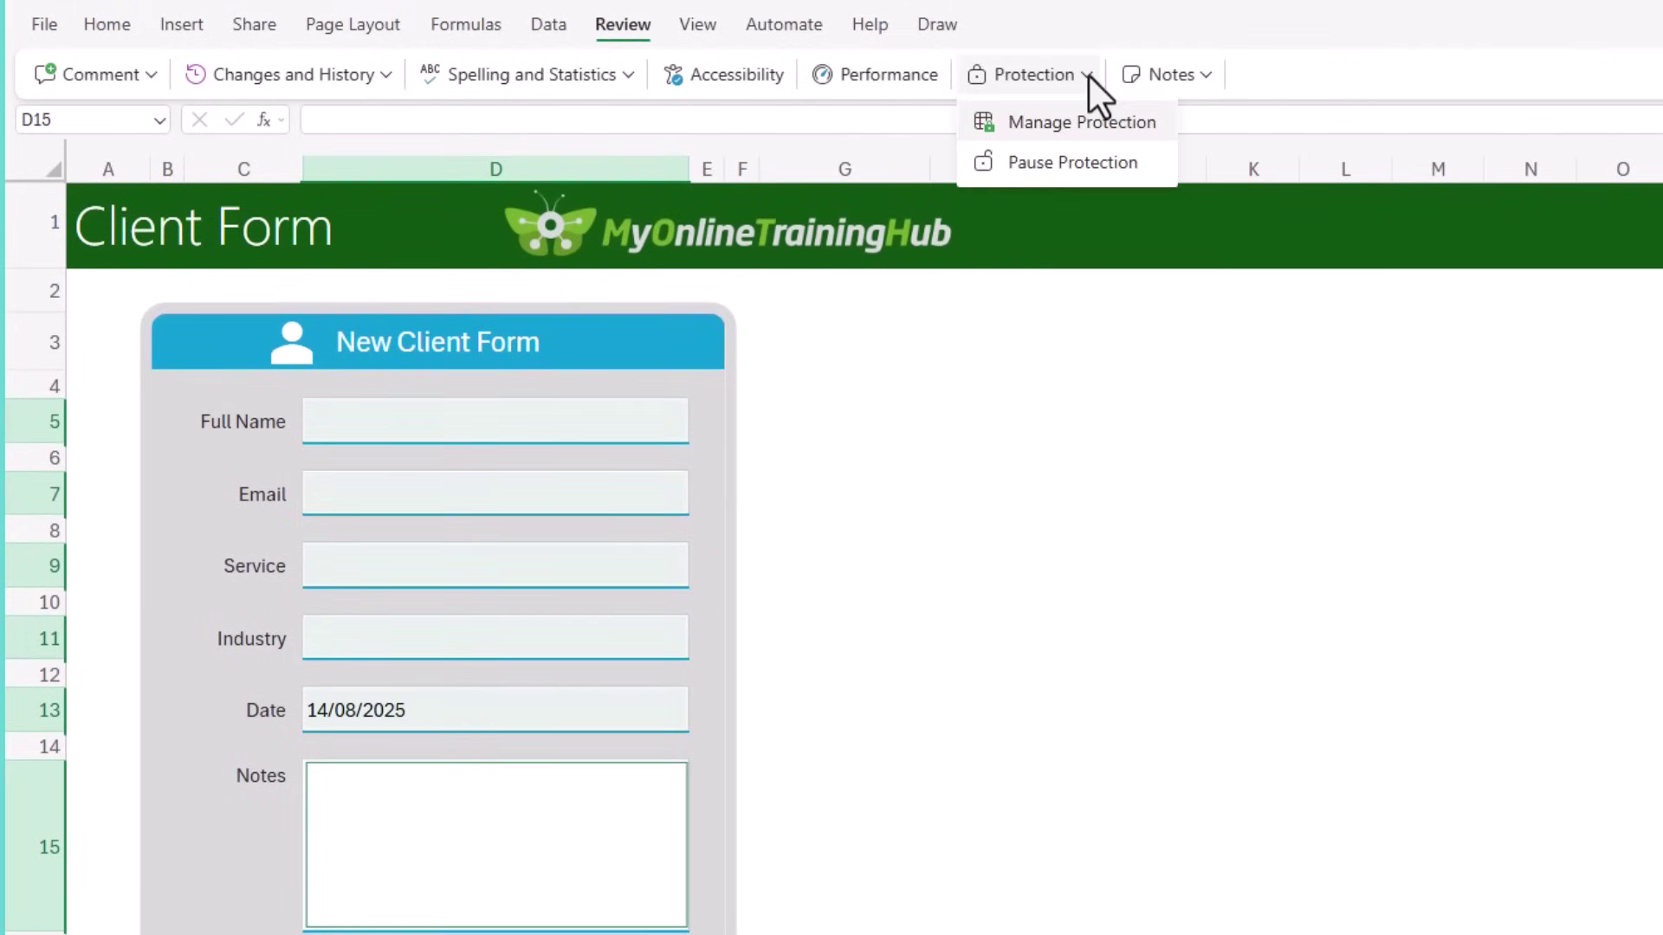
click(1070, 126)
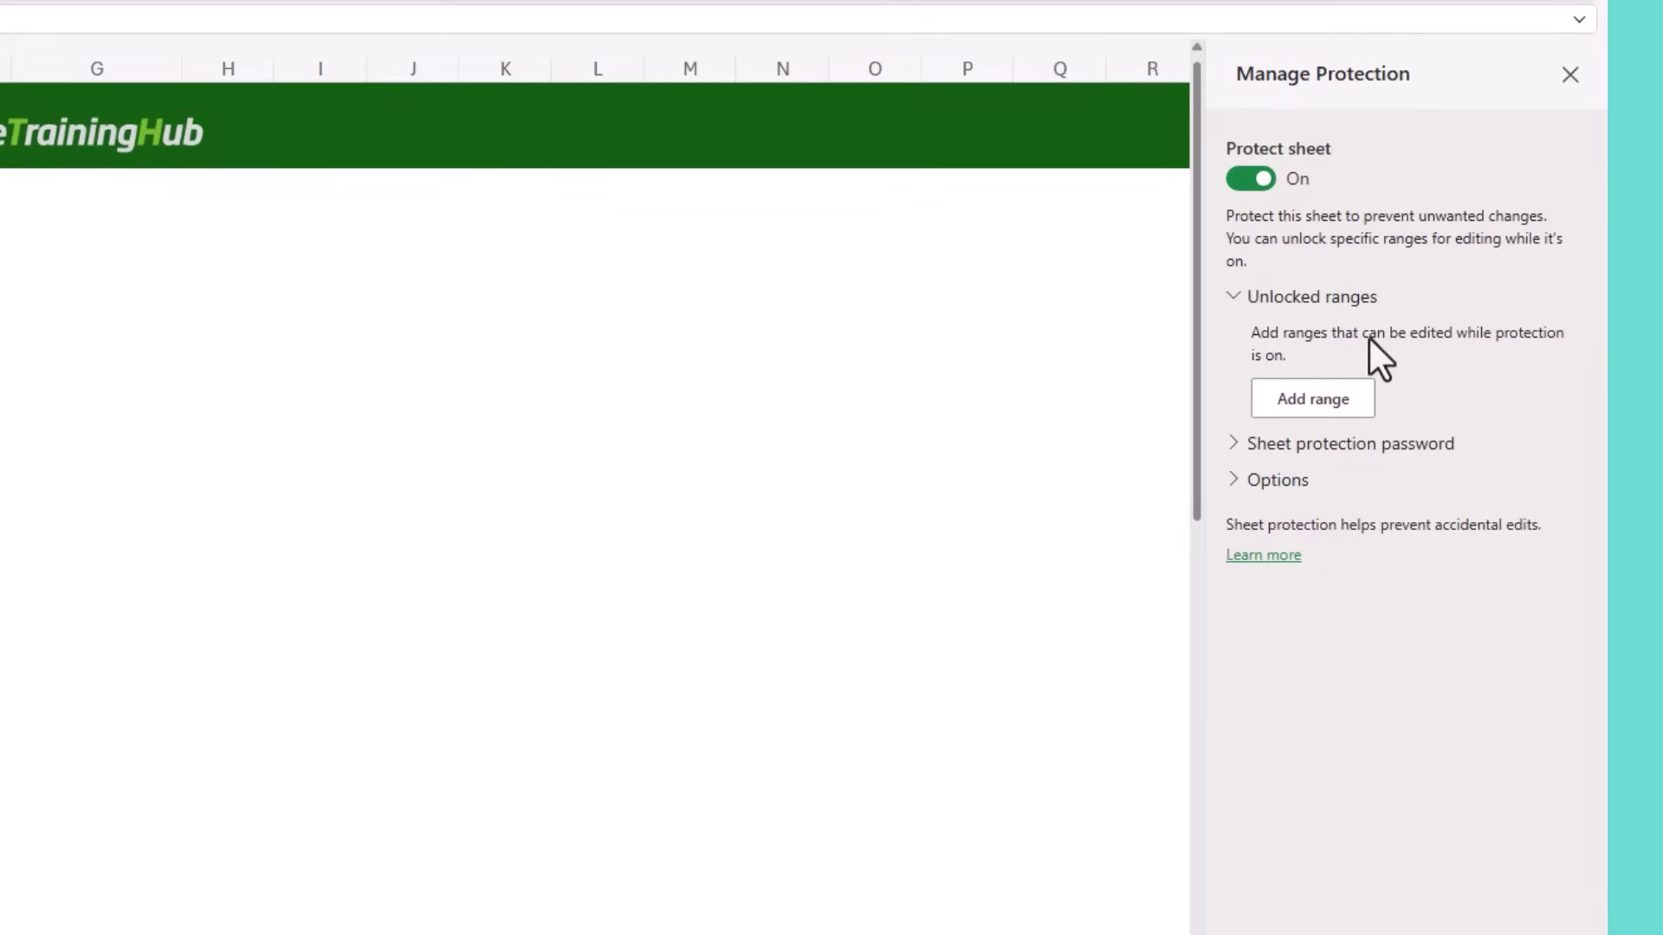
click(1318, 406)
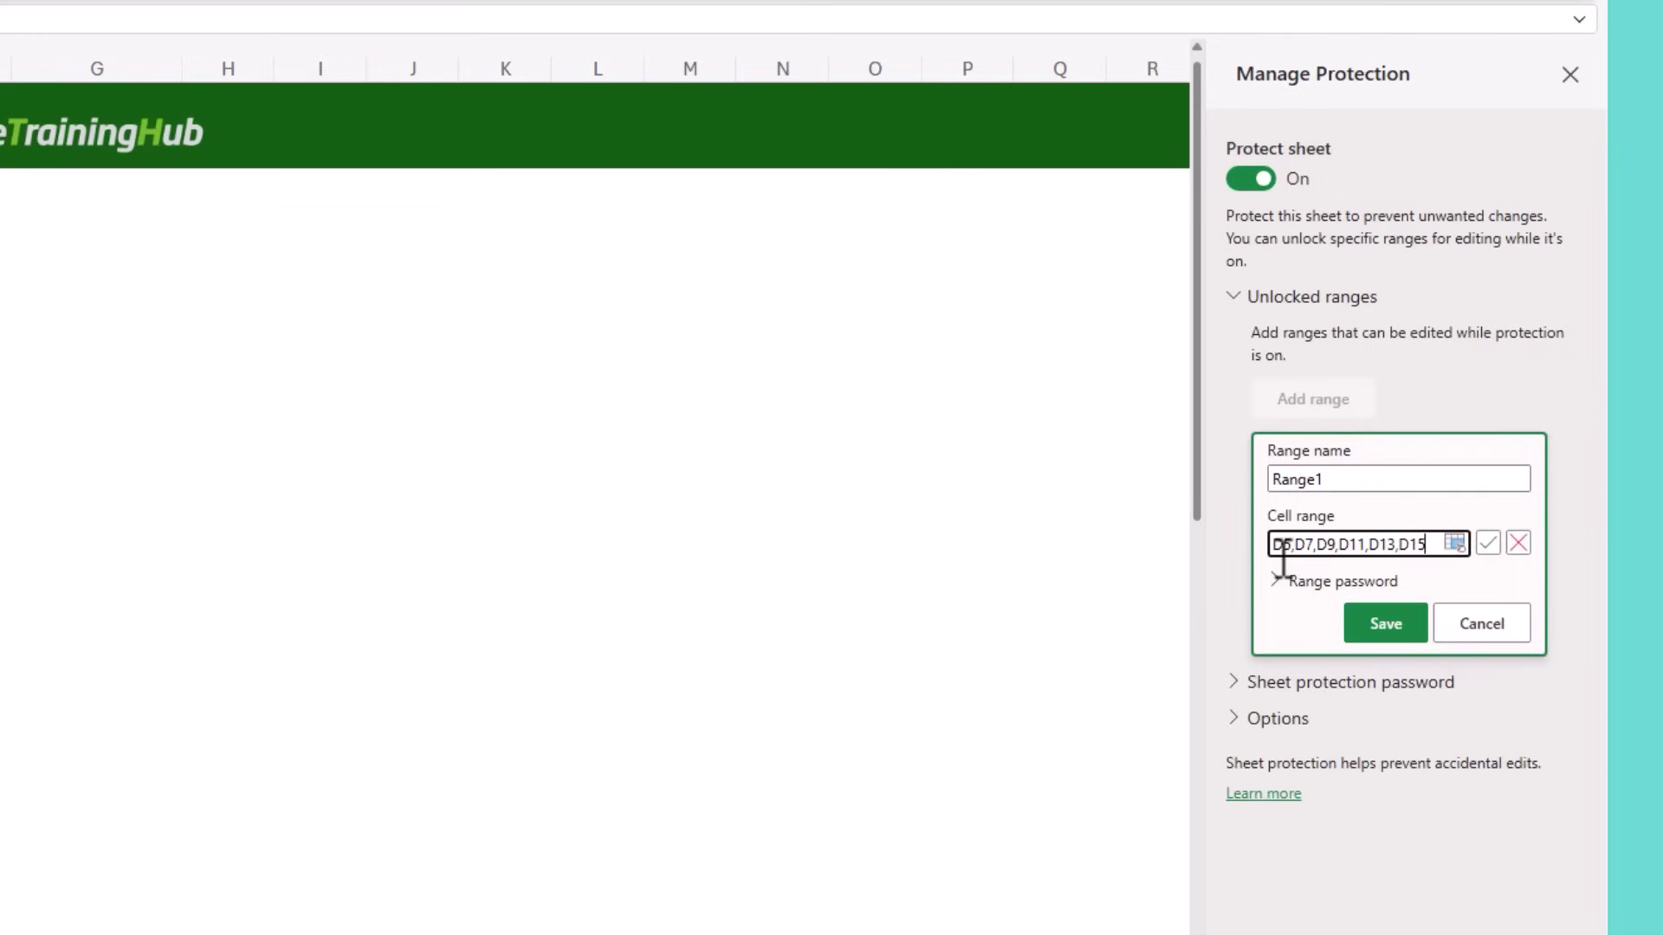
click(1344, 477)
double_click(1343, 478)
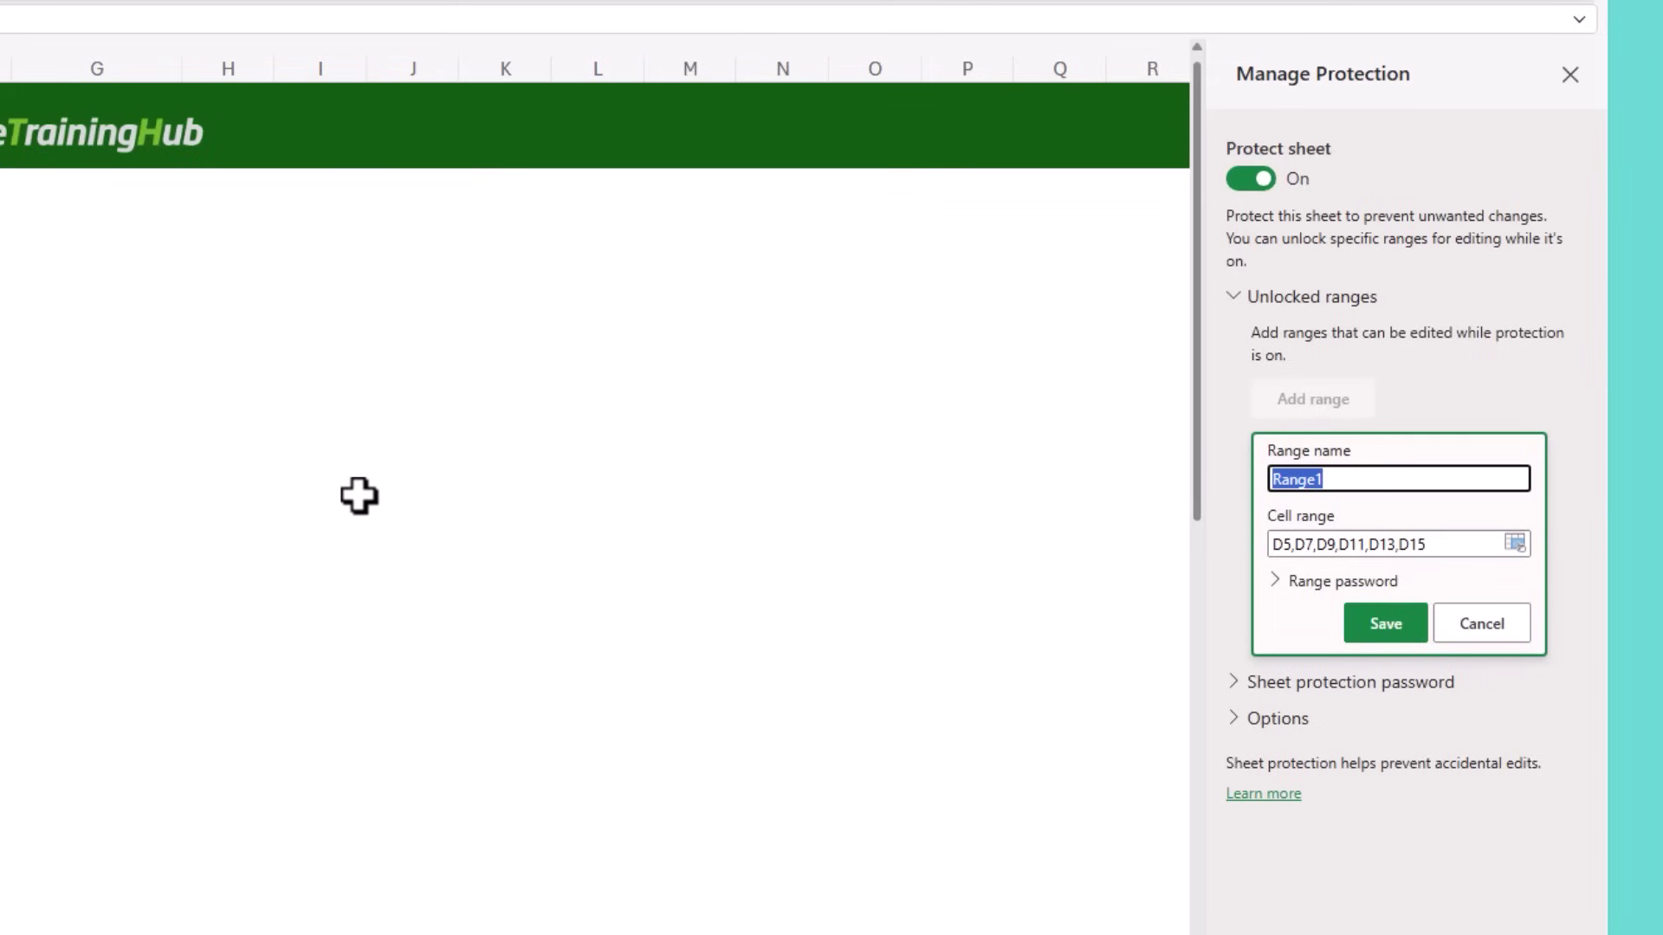
text(Input Cells)
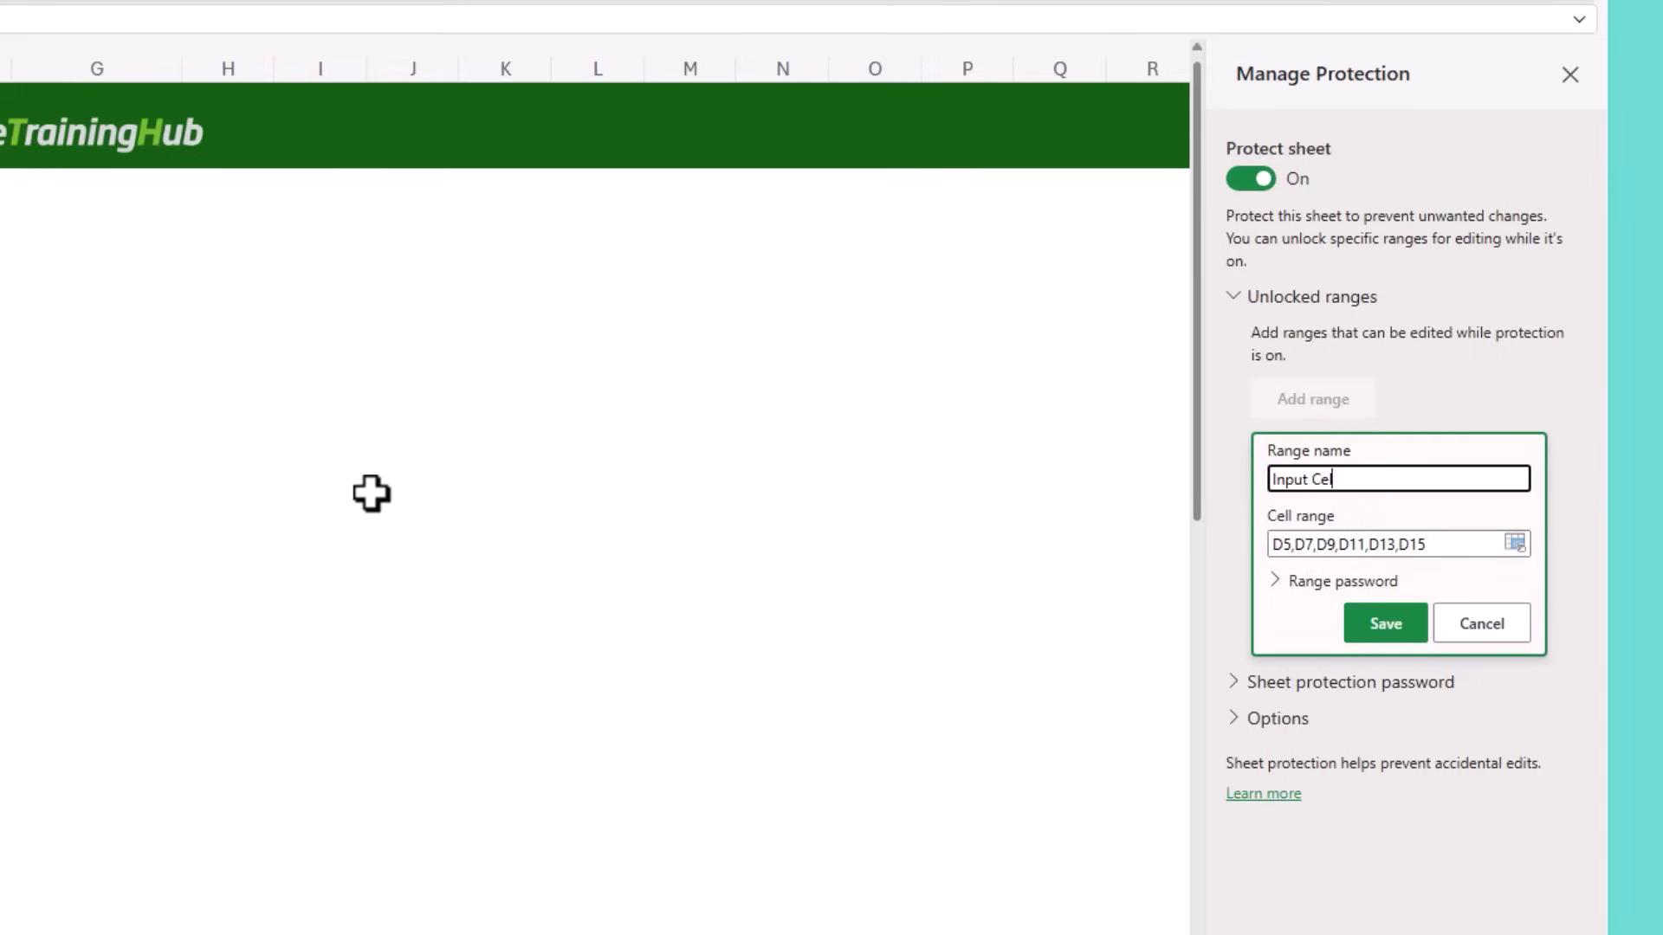
click(1361, 622)
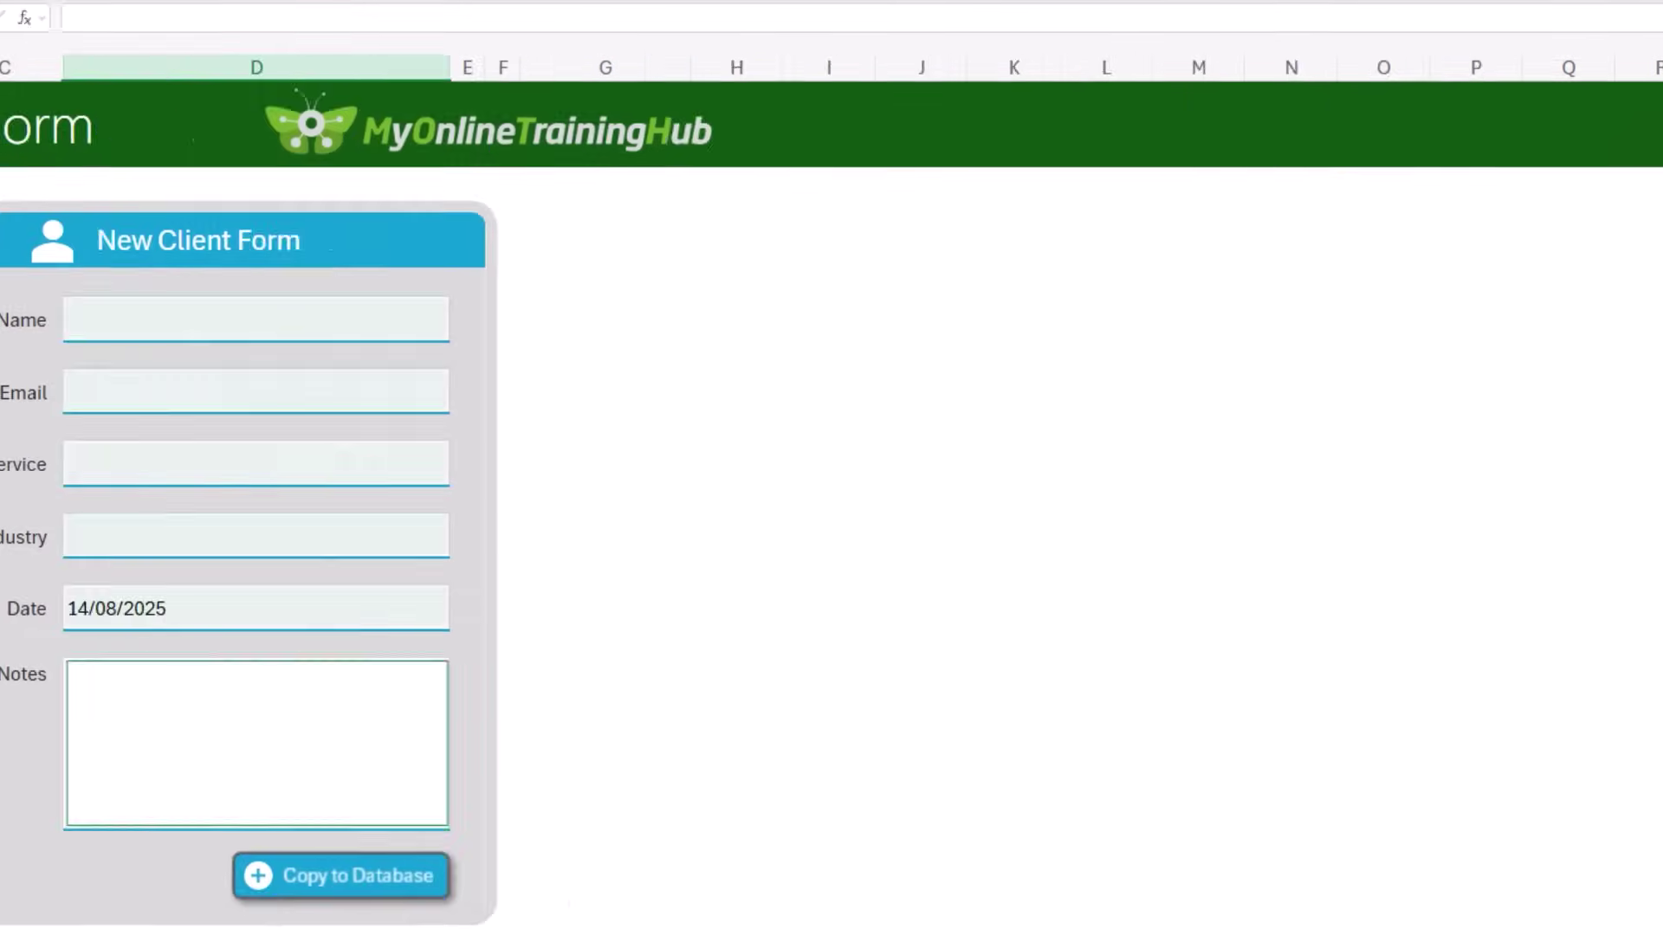
key(Tab)
key(Tab)
key(Tab)
key(Tab)
key(Tab)
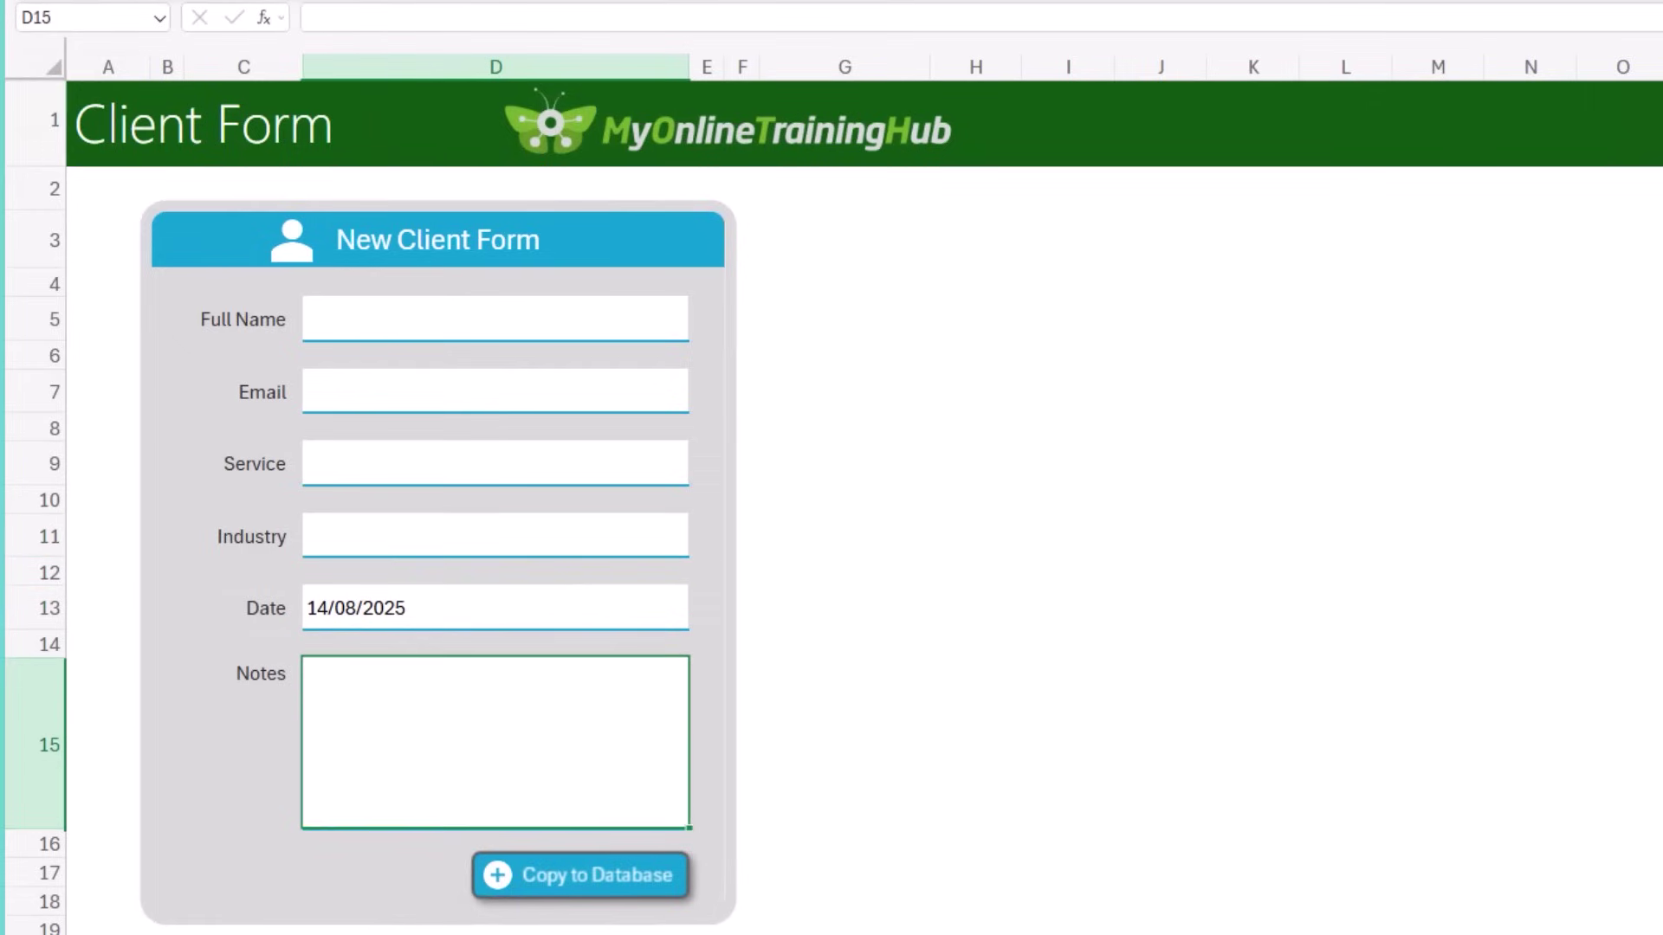
Step: Submit the Excel Formulas / Finance entry, allow the script, and check the new Database row
key(Tab)
key(Tab)
key(Tab)
key(Tab)
key(Tab)
key(Tab)
key(Tab)
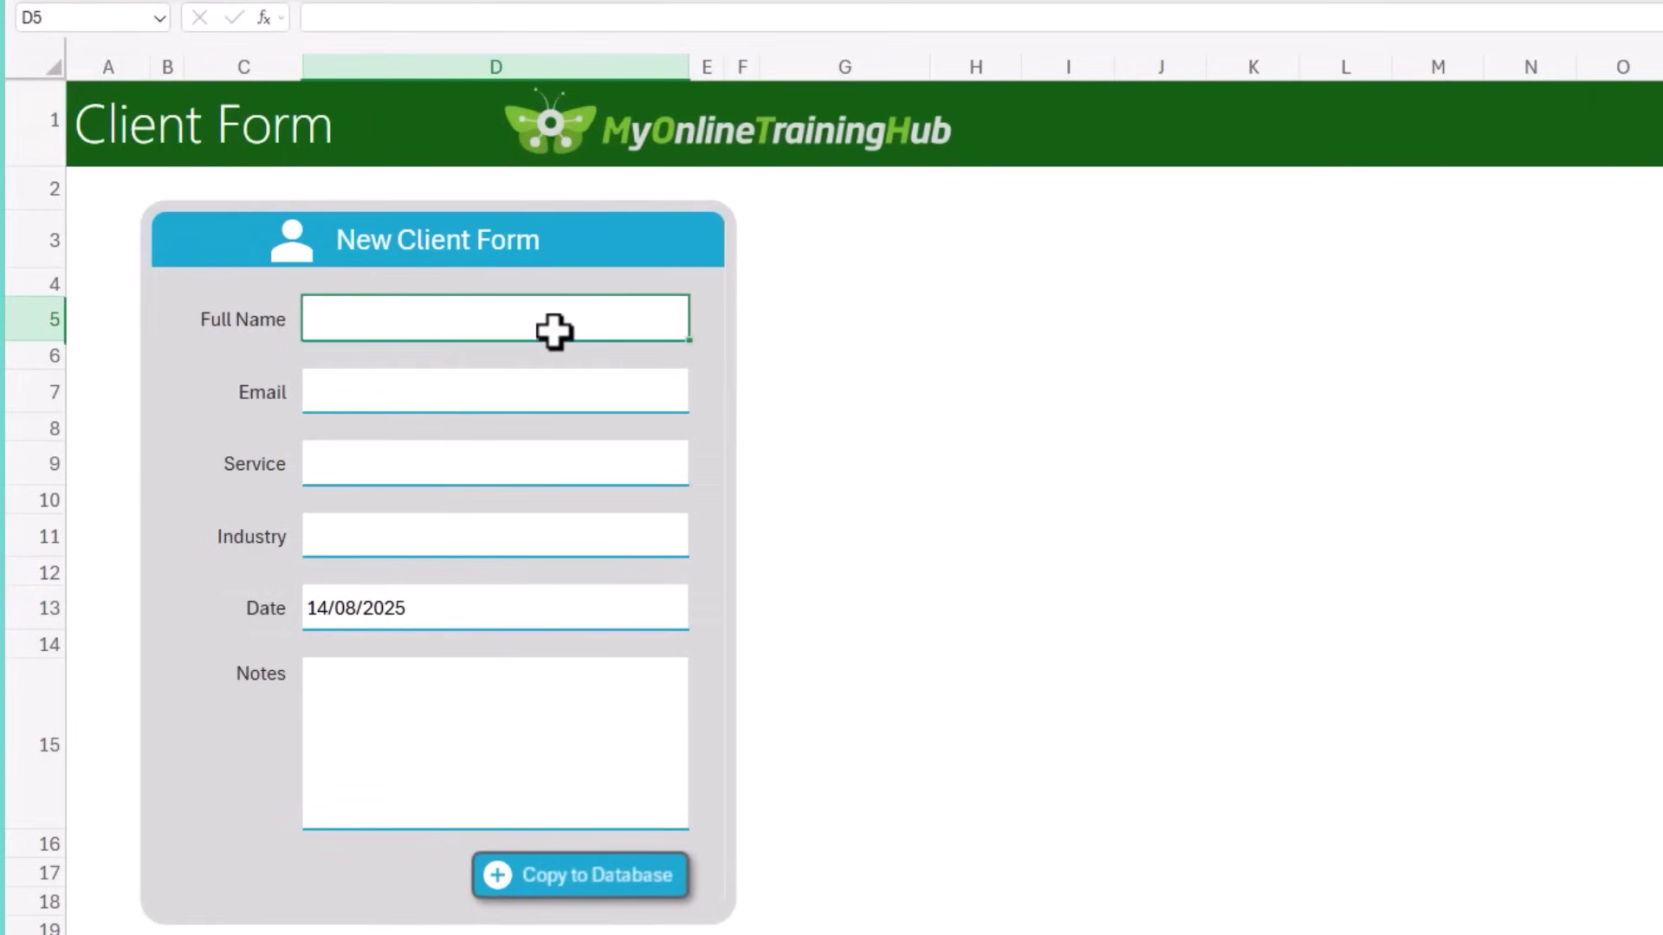
key(Tab)
key(Tab)
key(Tab)
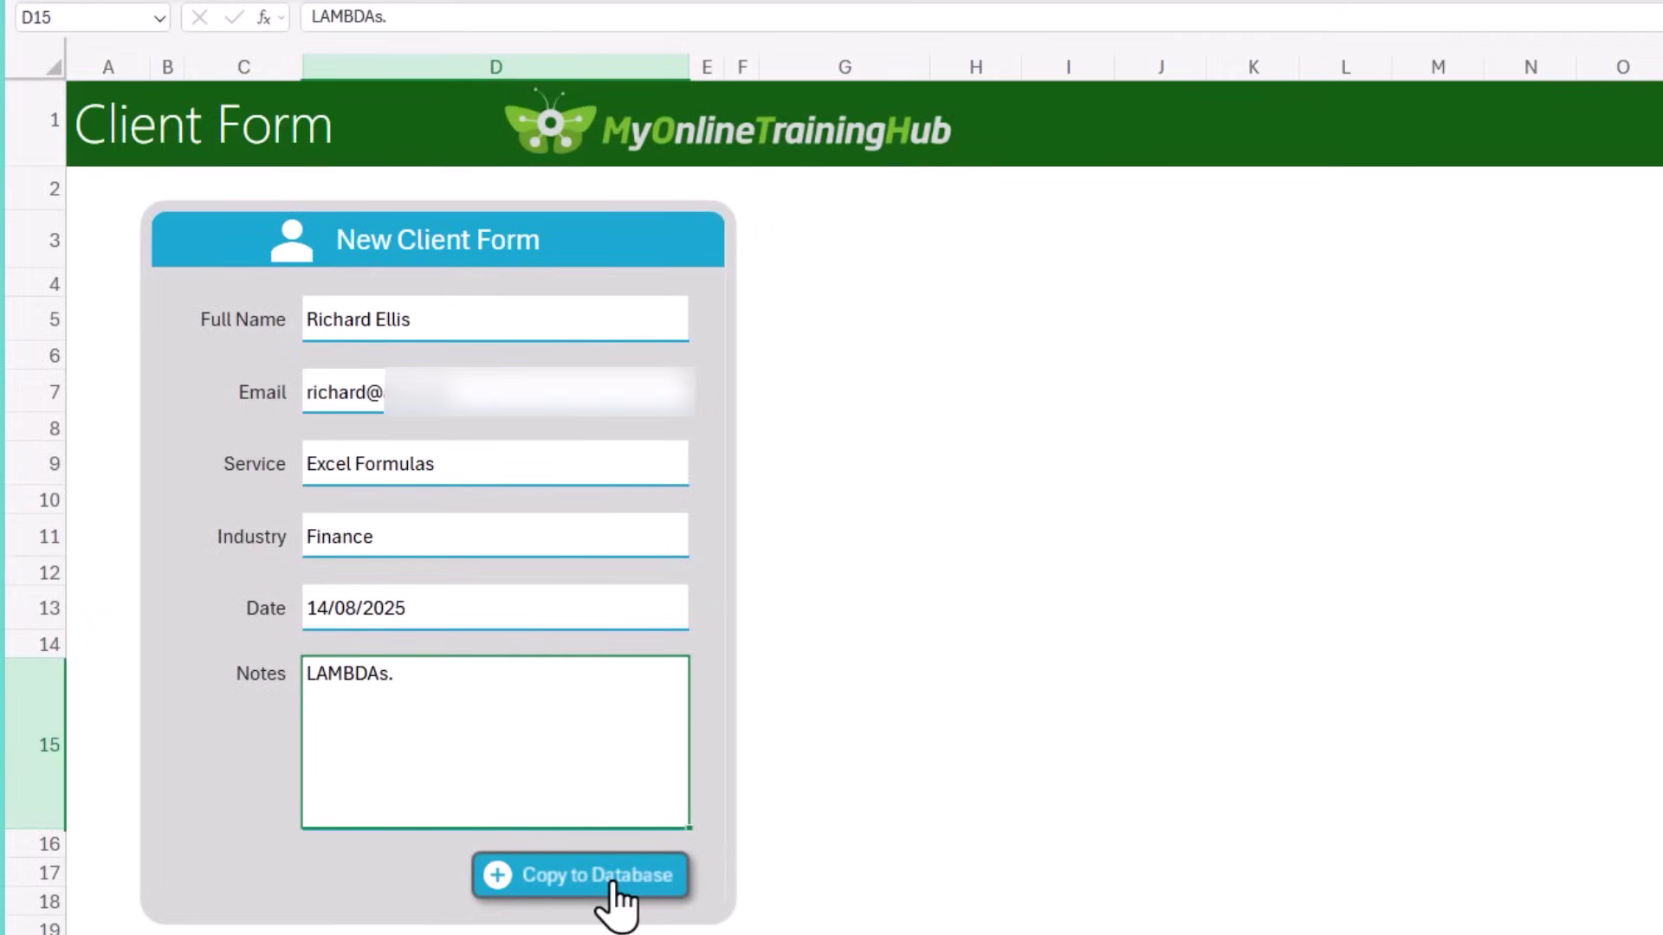
click(613, 879)
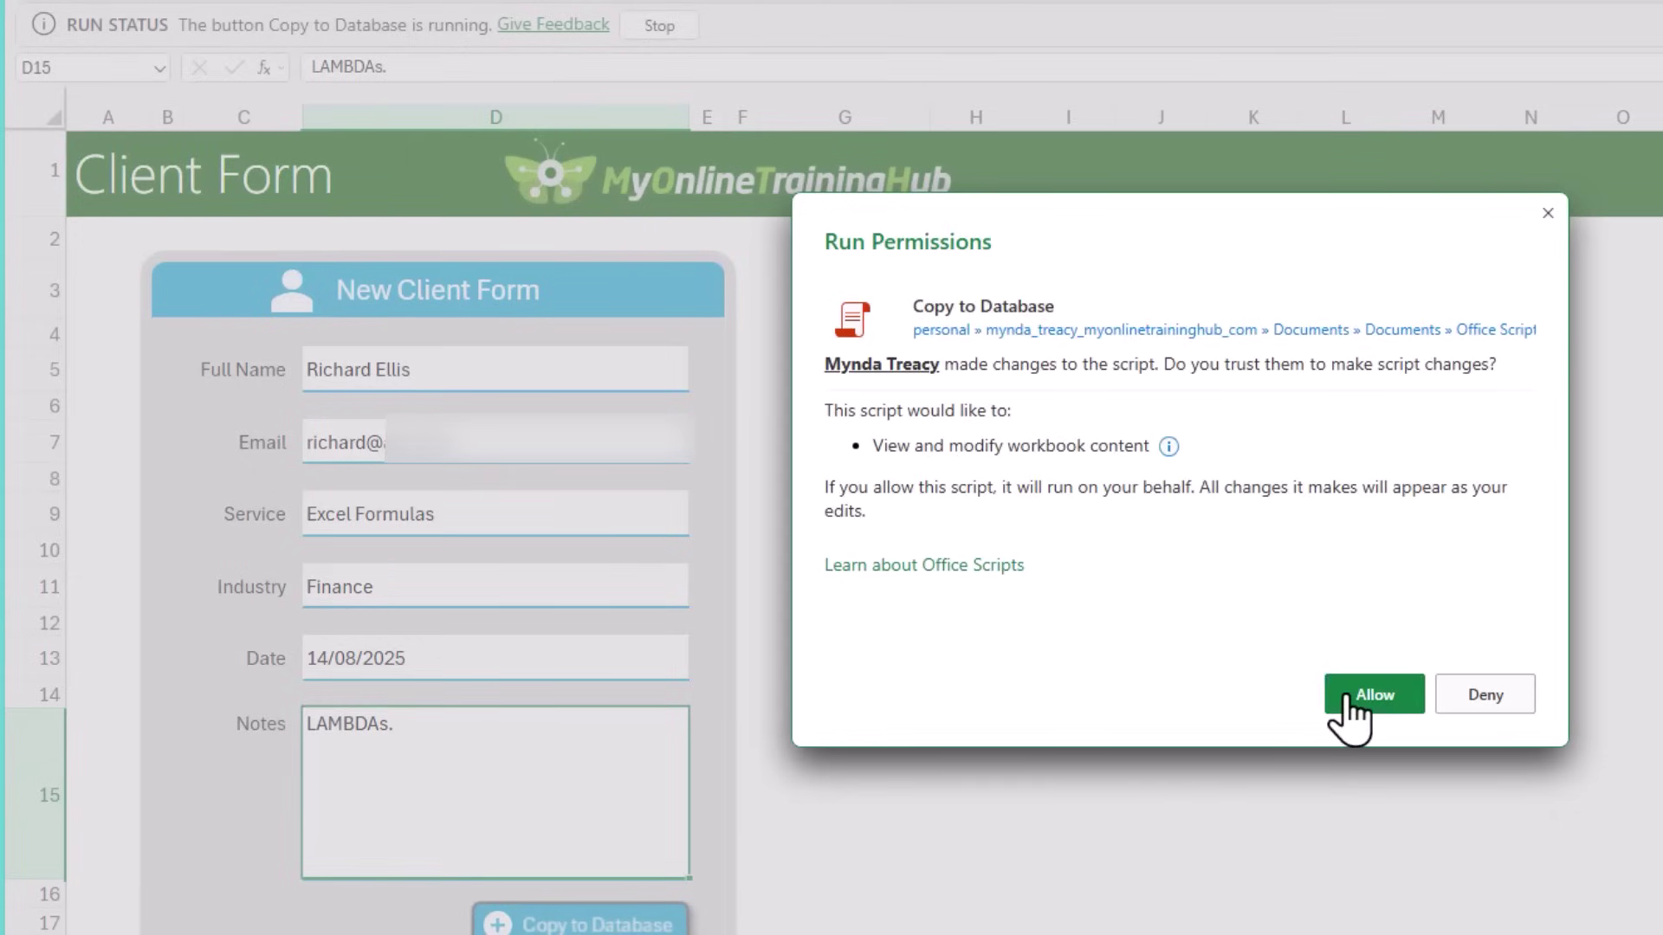
click(1346, 696)
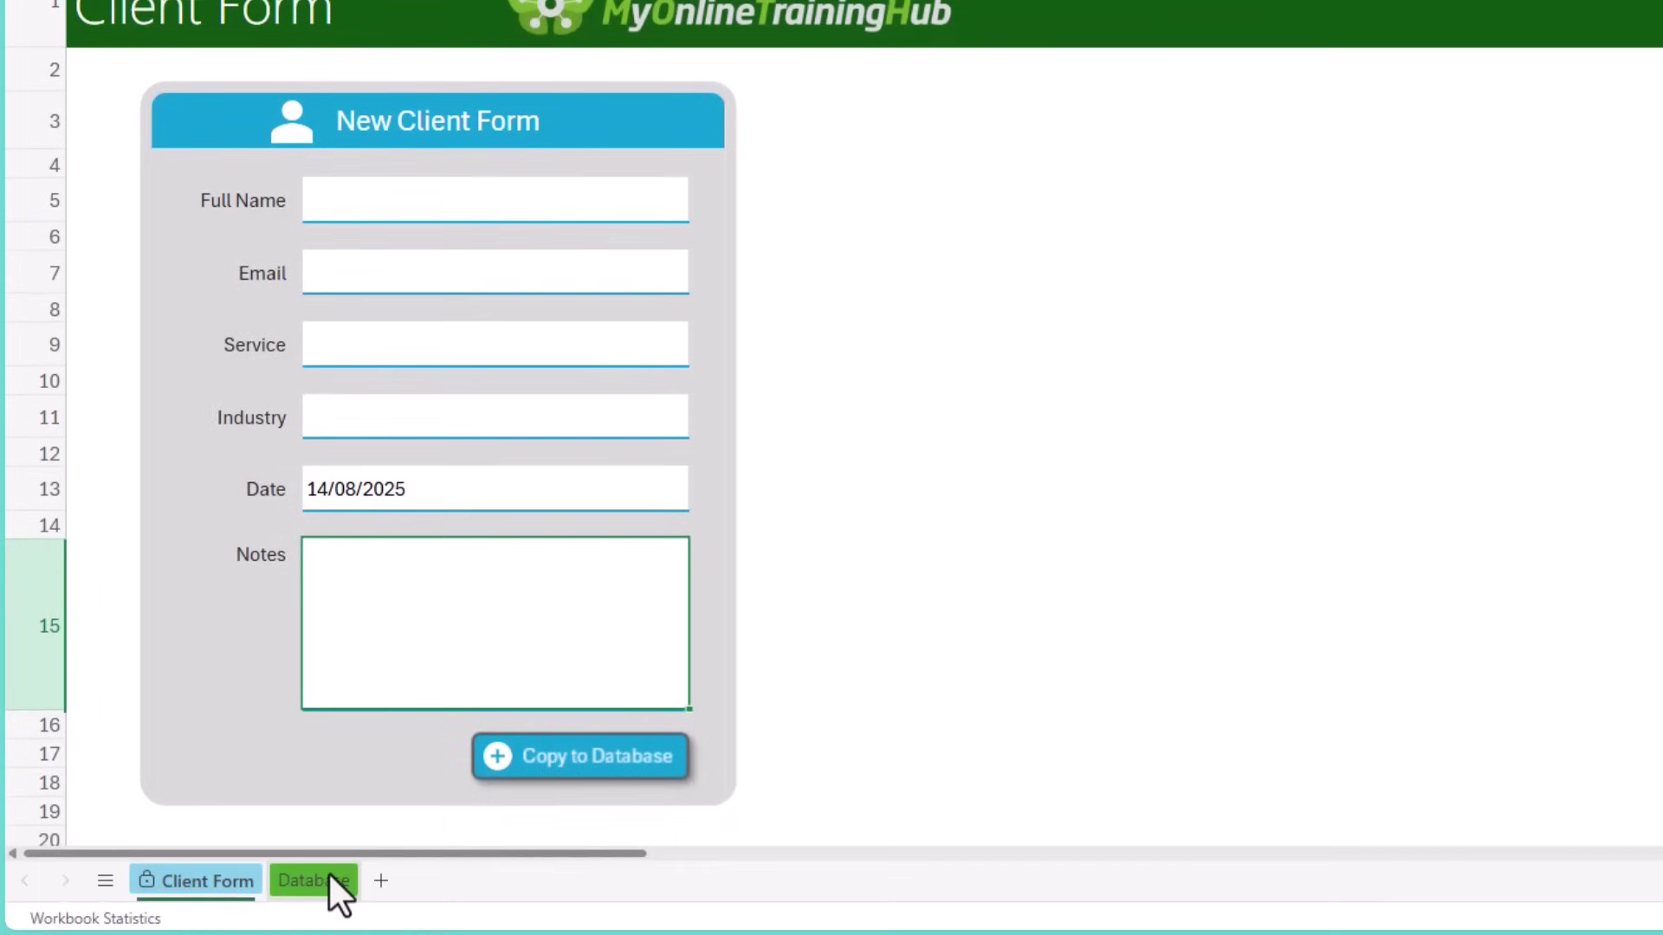
click(331, 880)
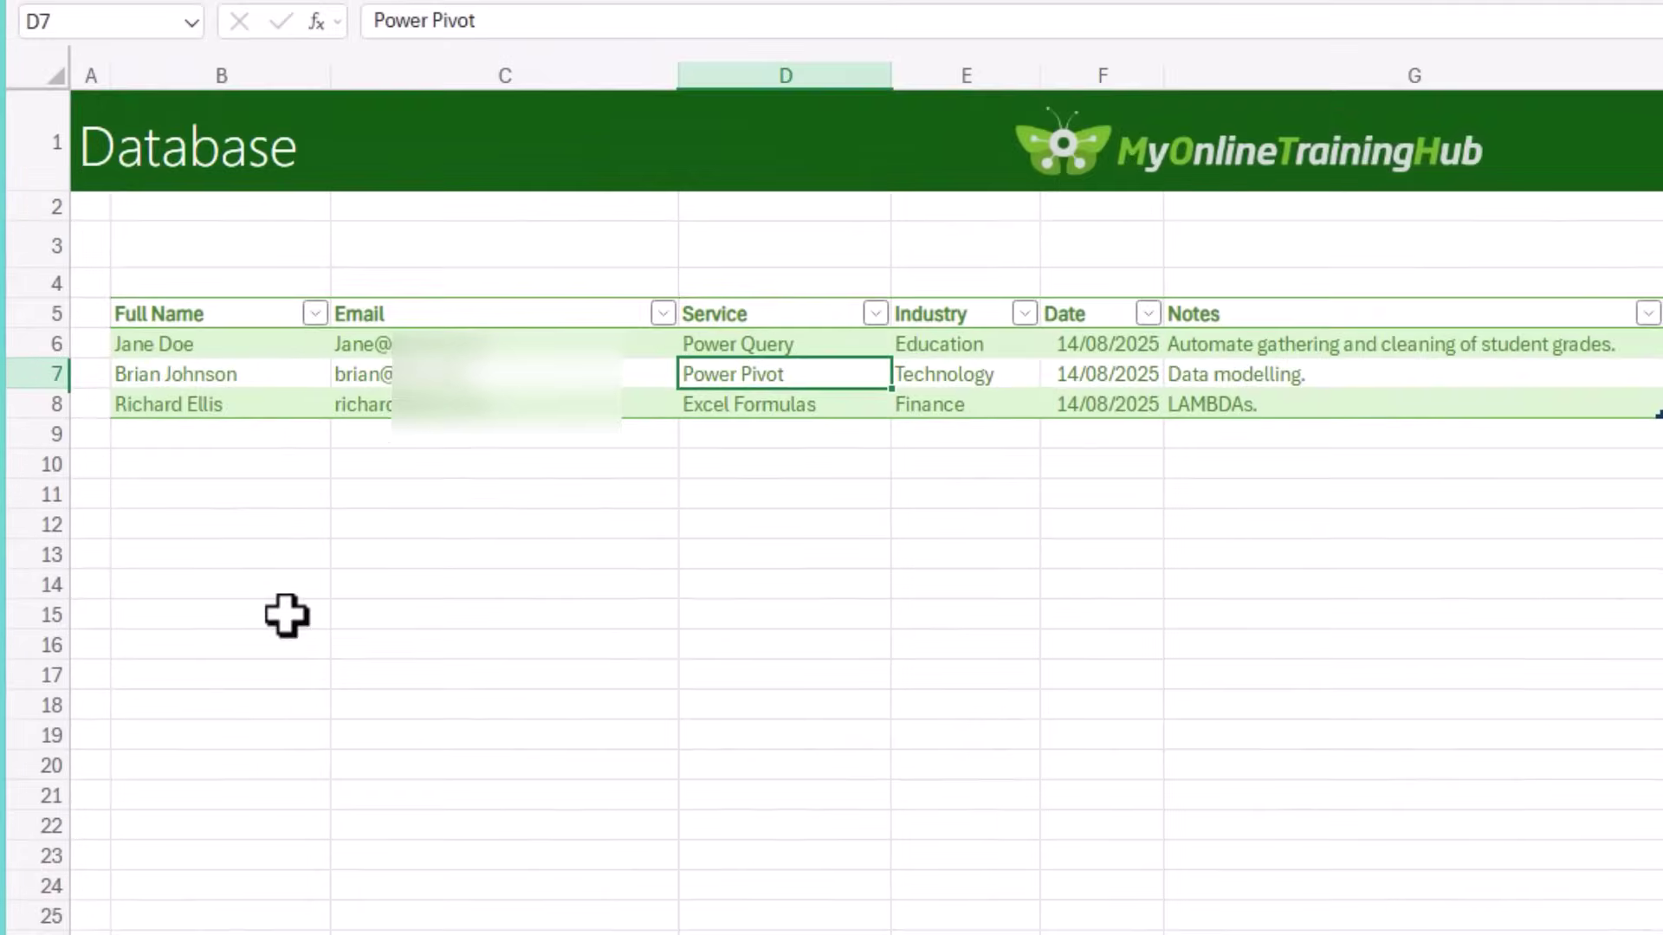
click(206, 218)
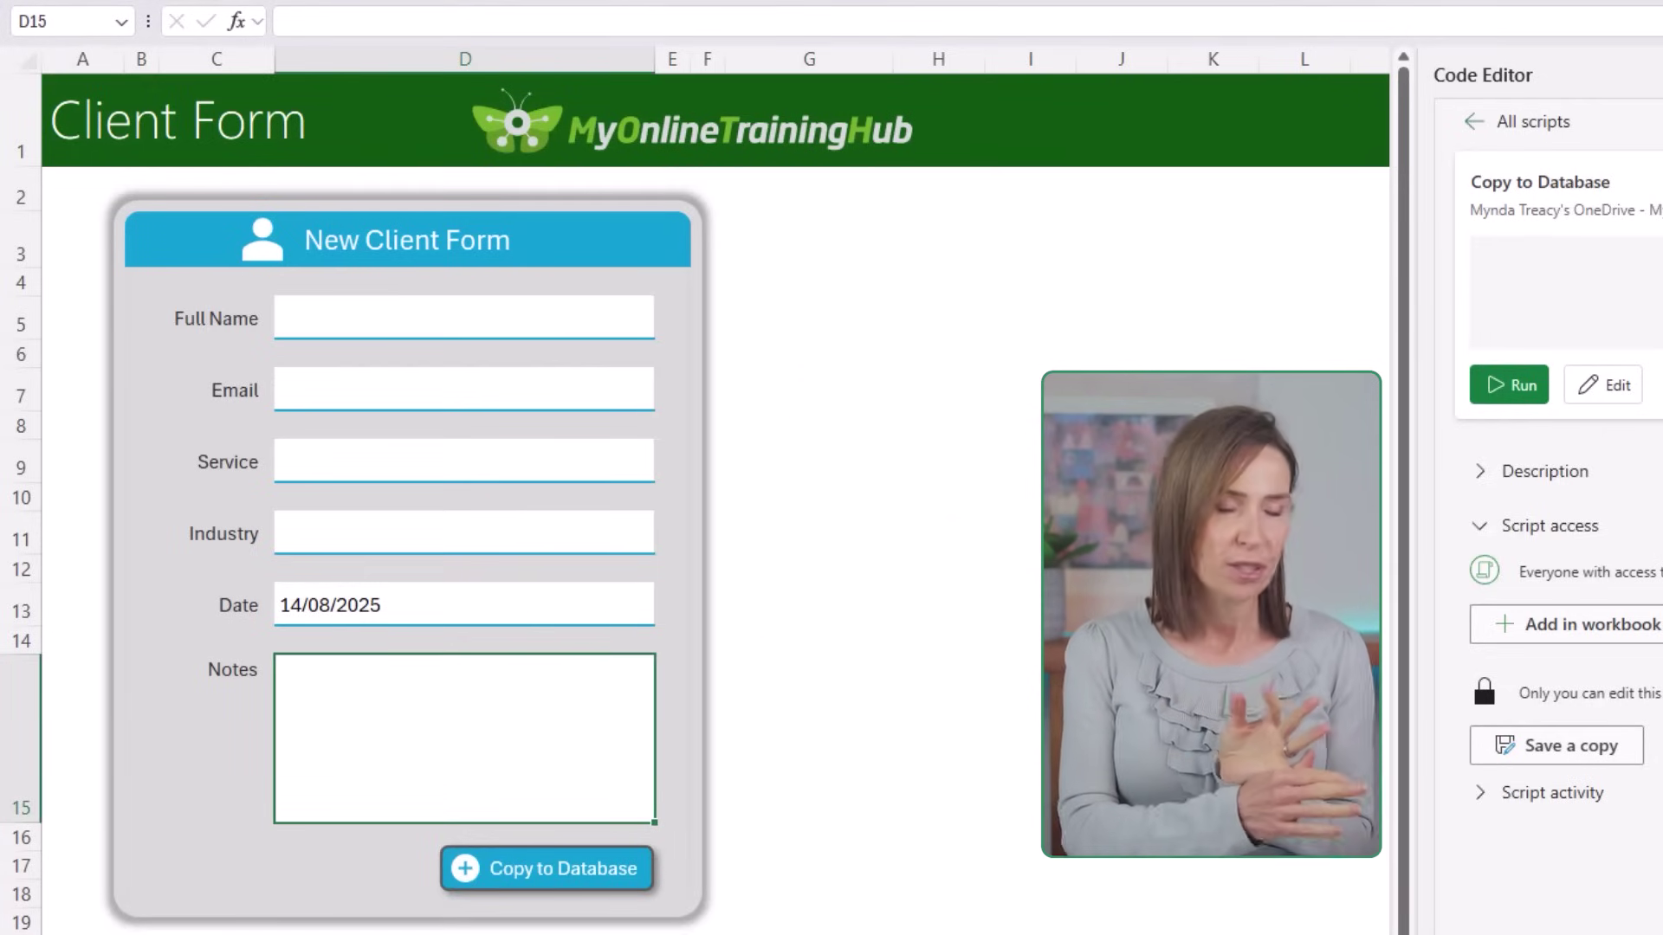
Step: Refresh the Client Reporting pivot table so Finance / Excel Formulas counts, totalling 10
click(414, 317)
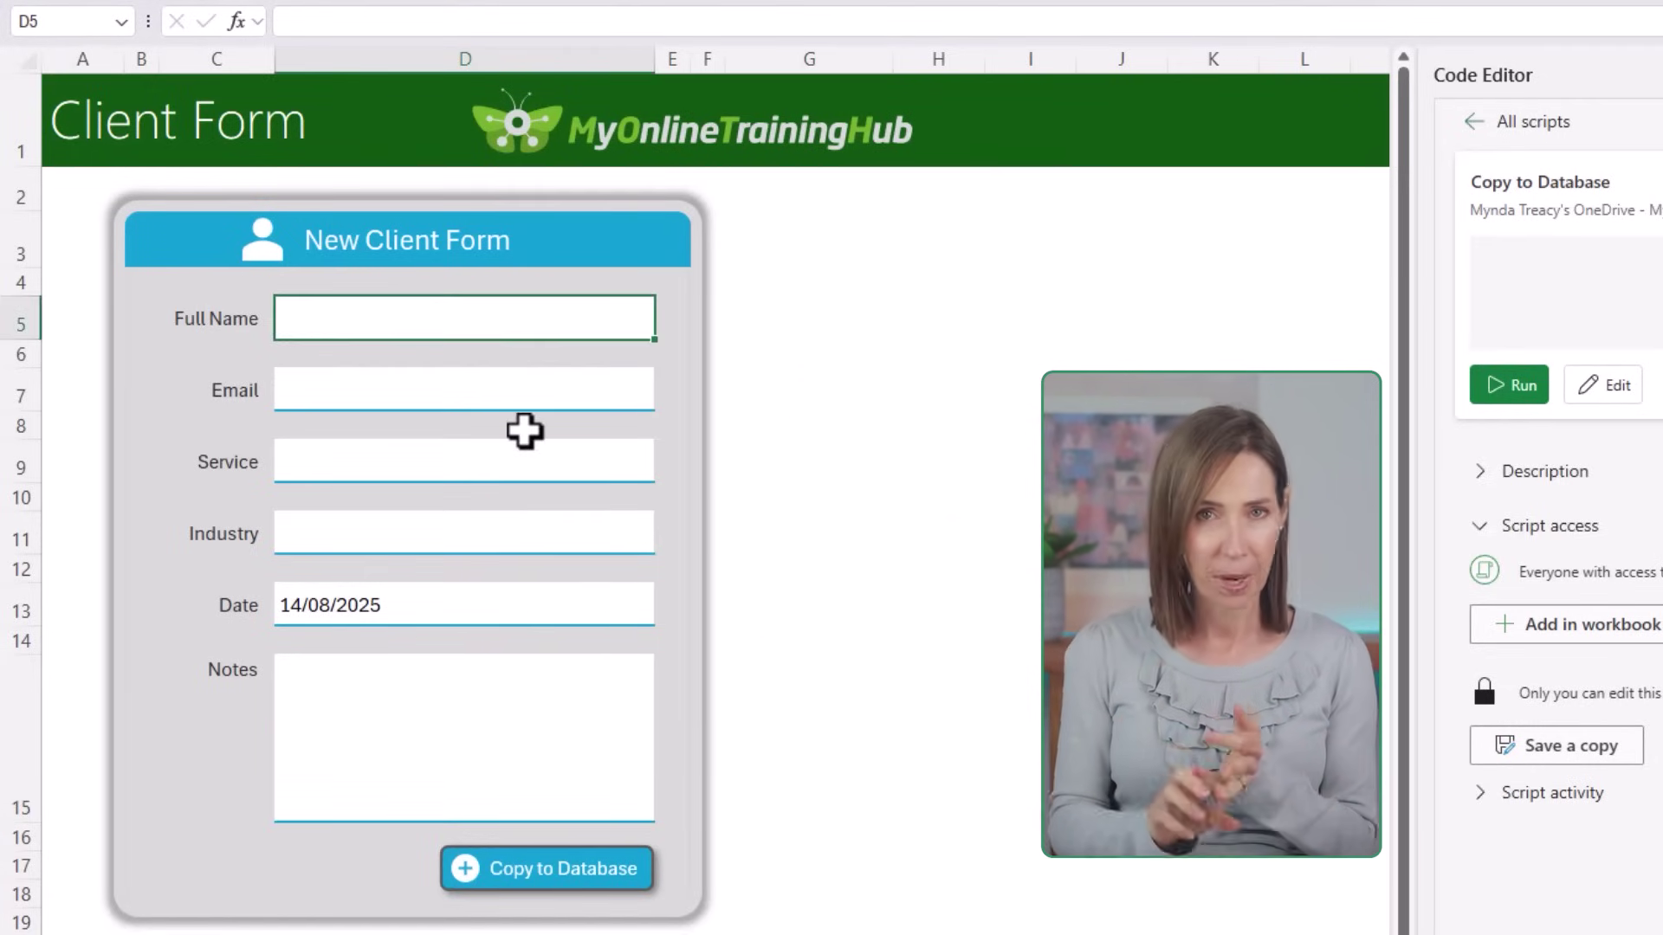
key(Tab)
key(Tab)
key(Tab)
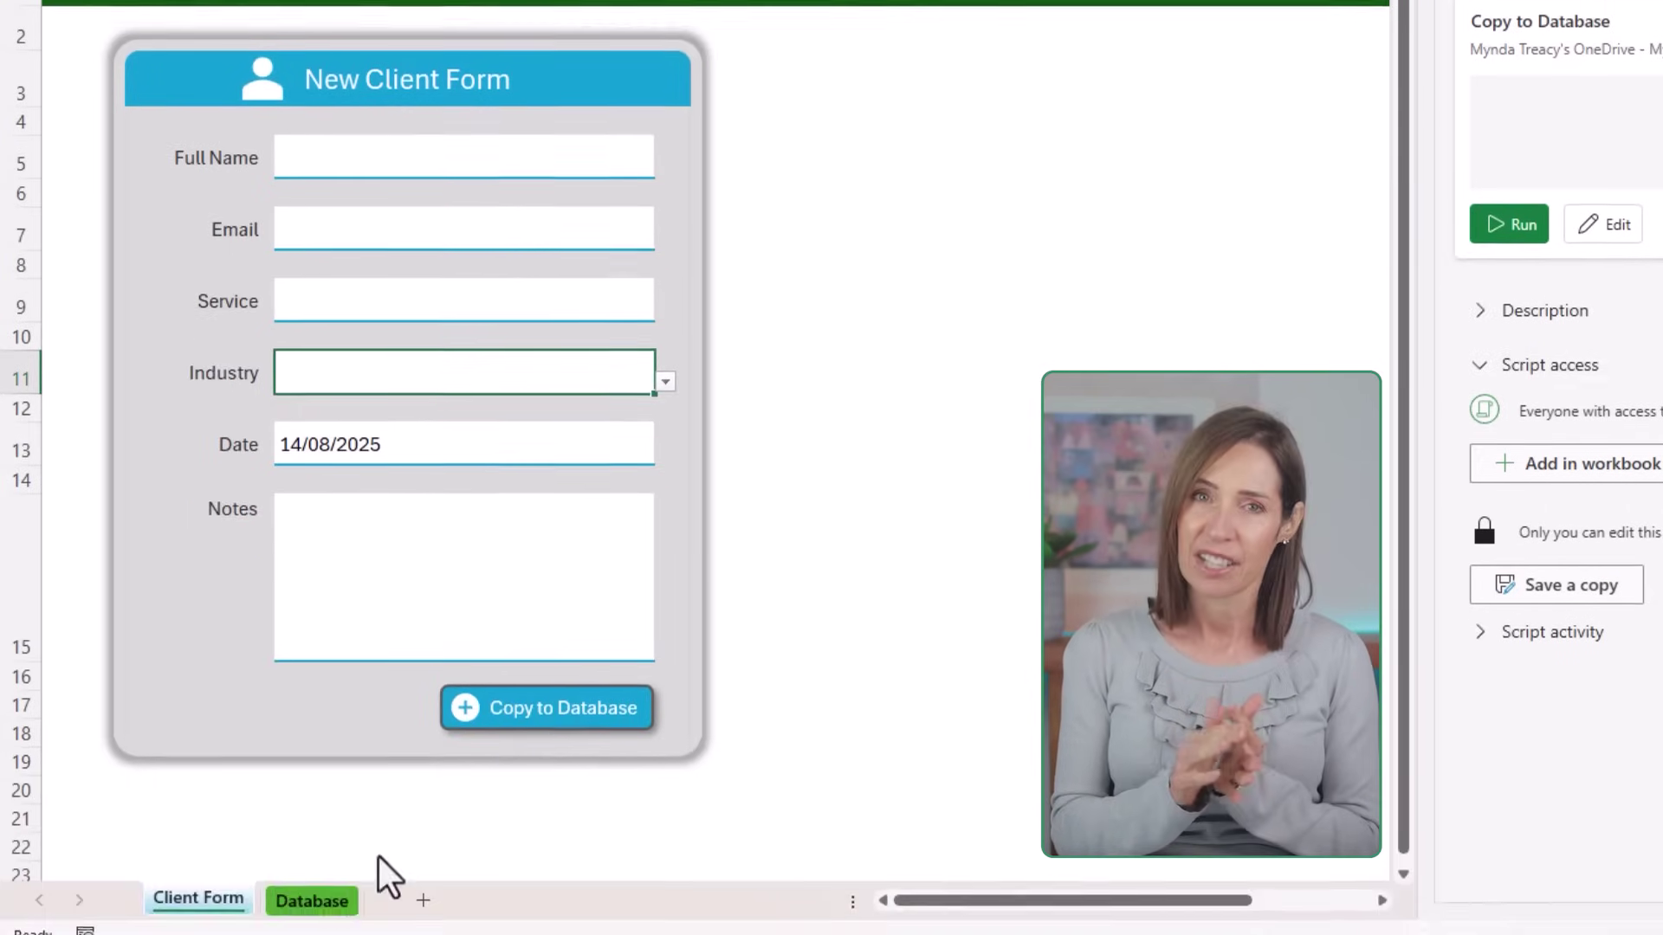
click(322, 888)
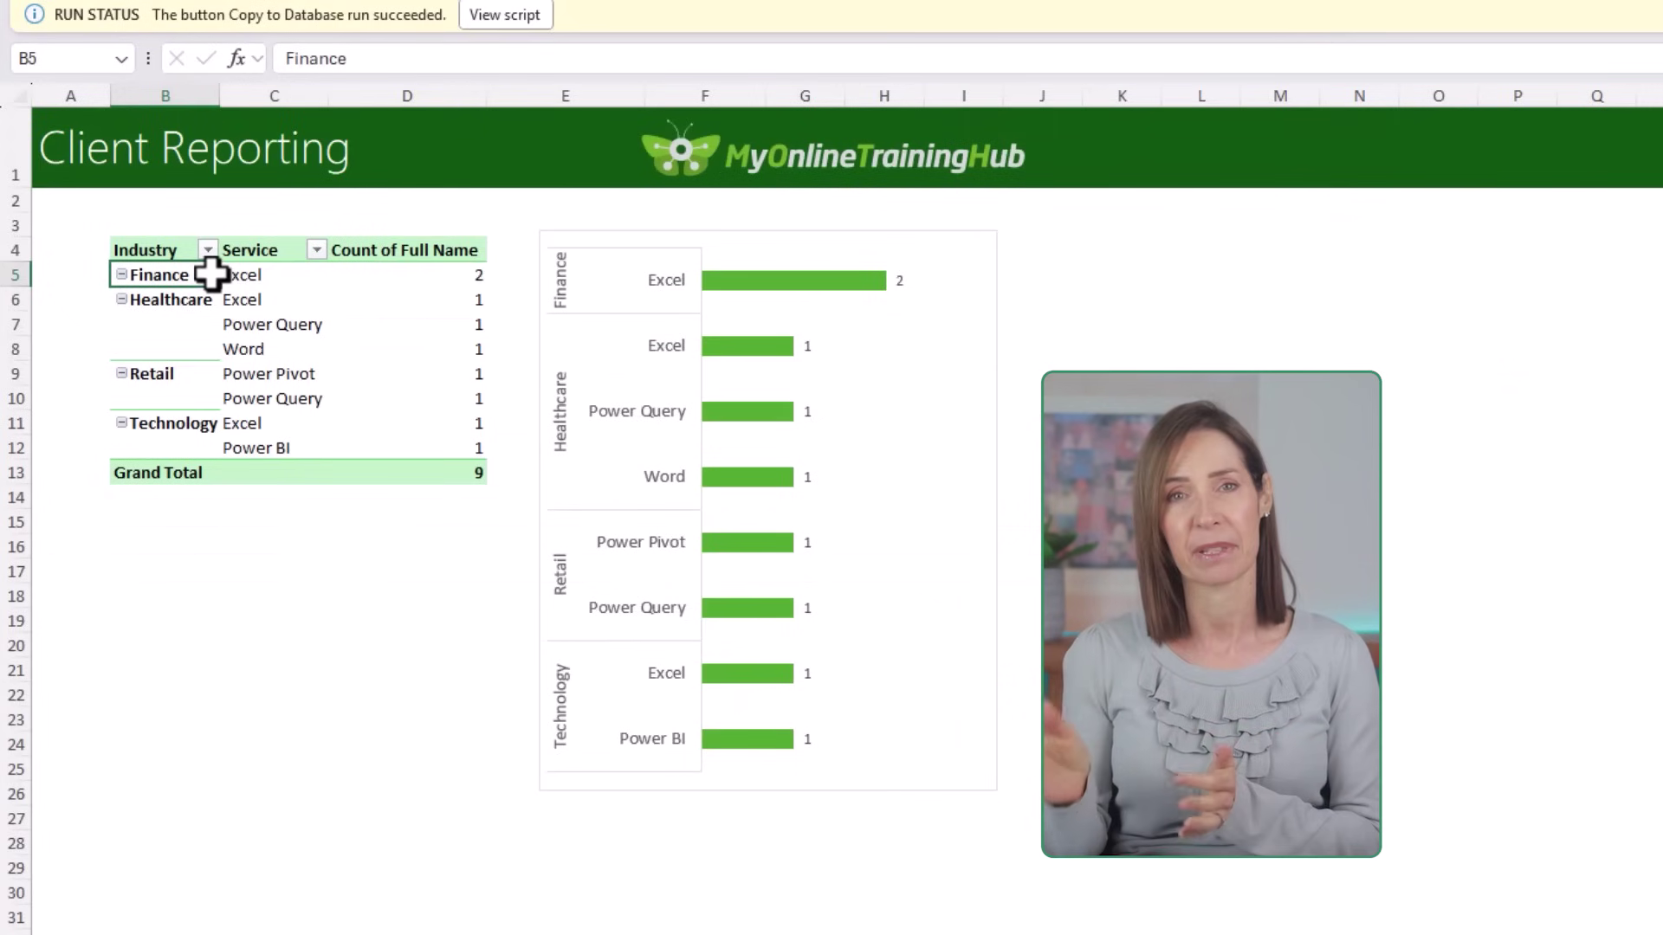
right_click(213, 274)
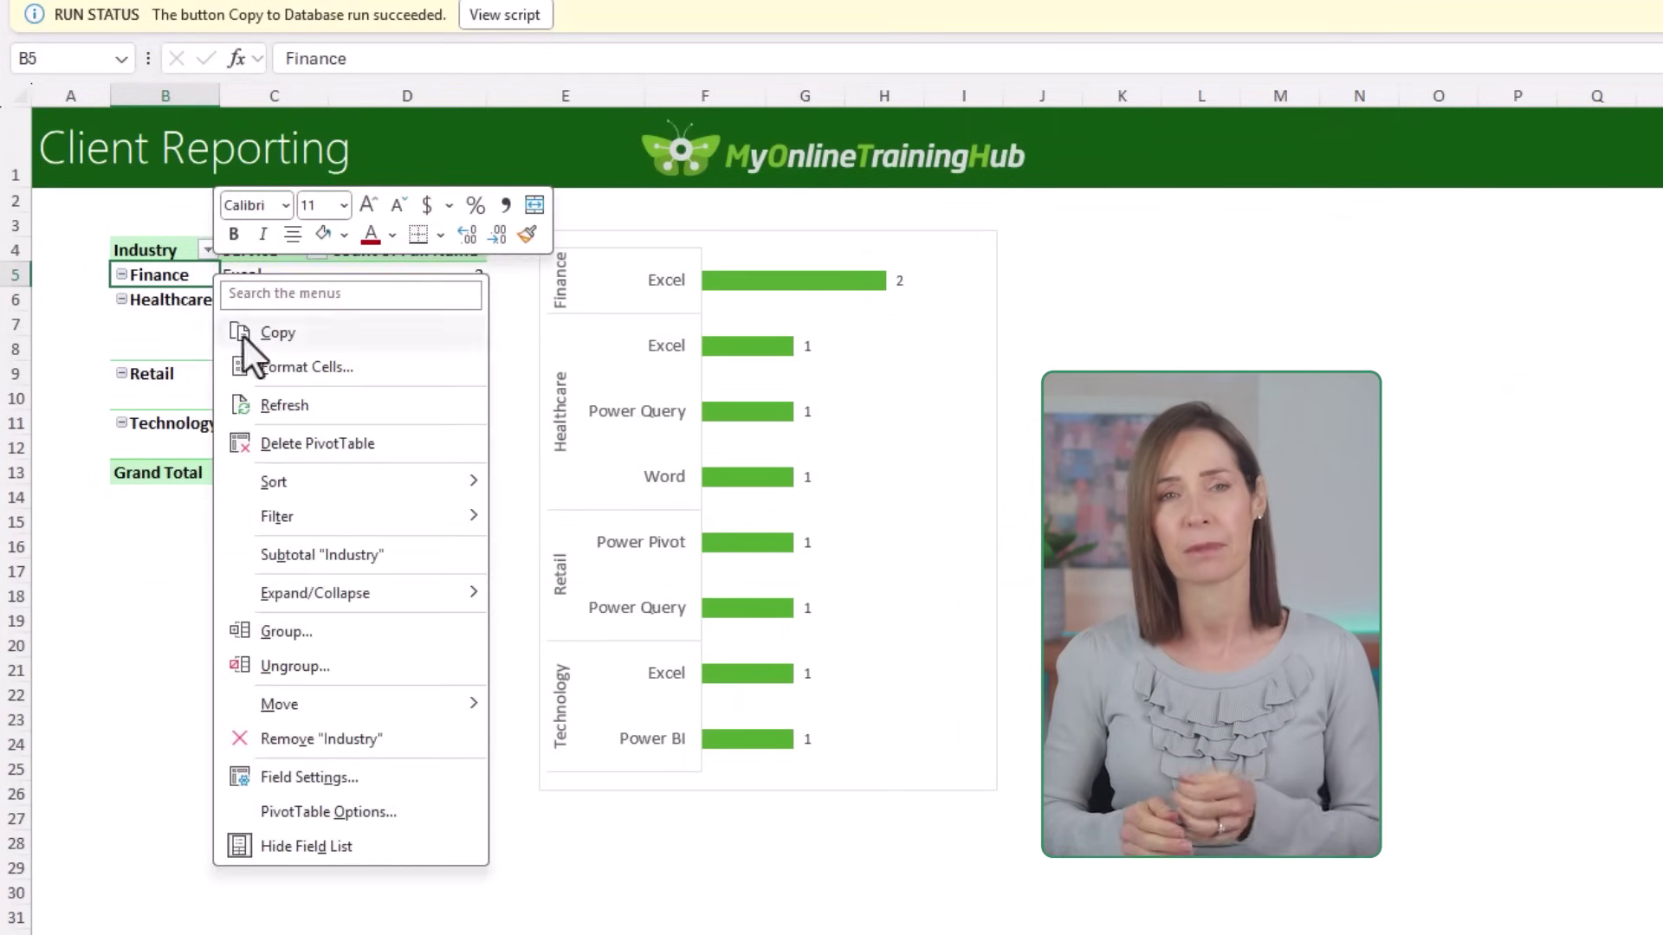
click(279, 406)
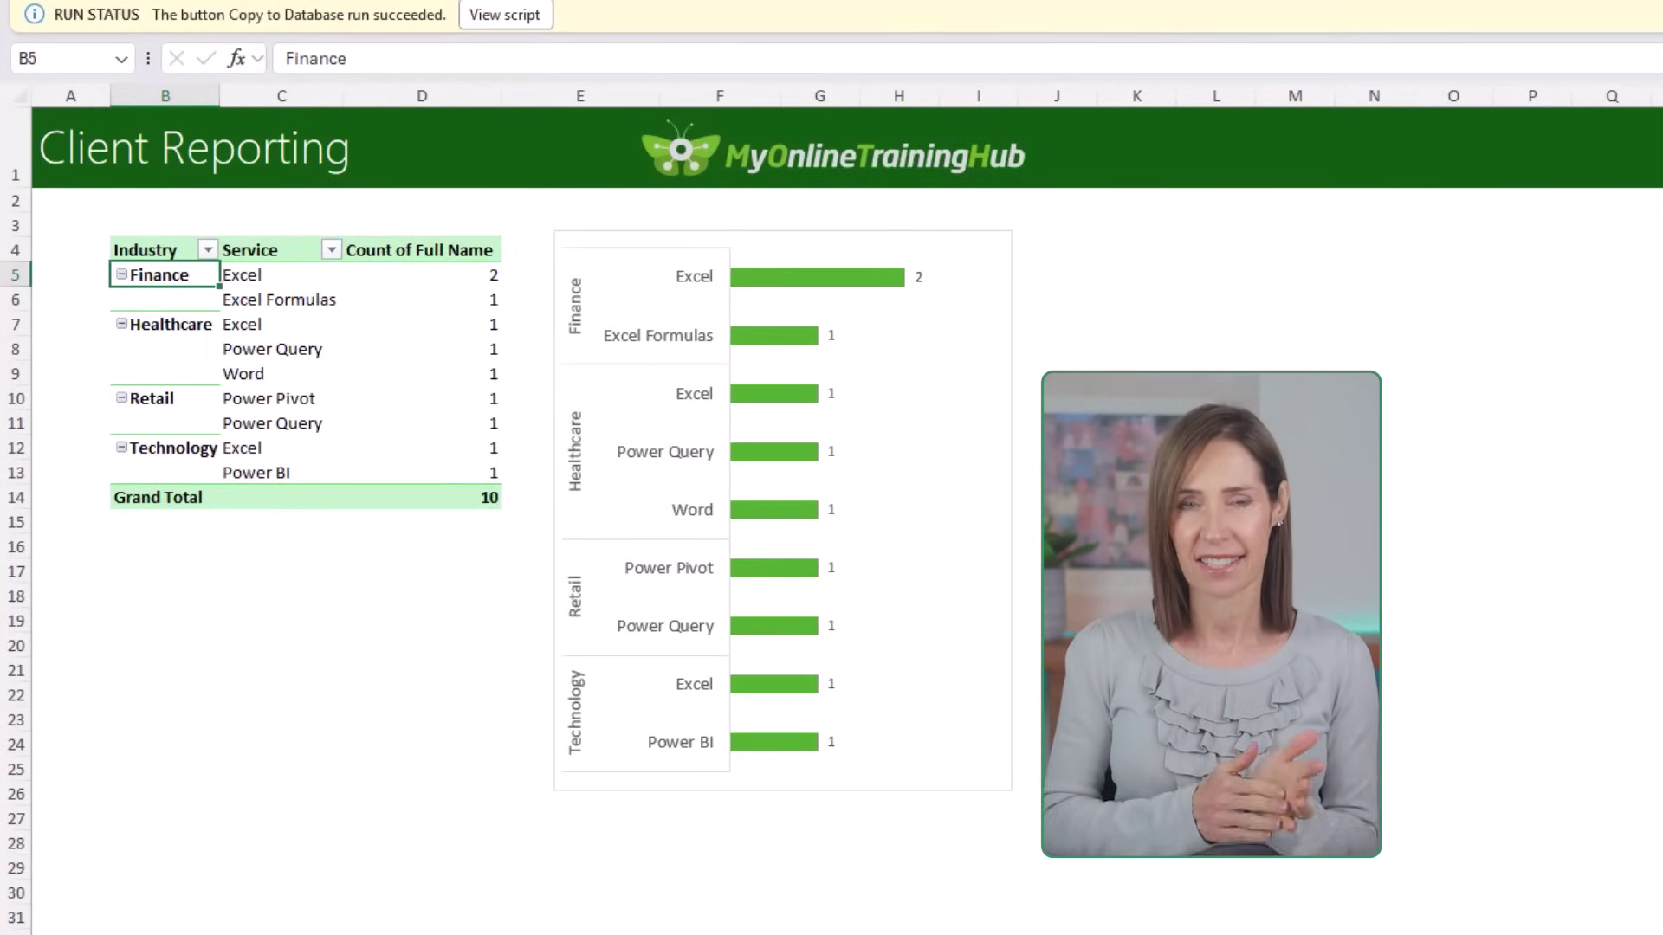